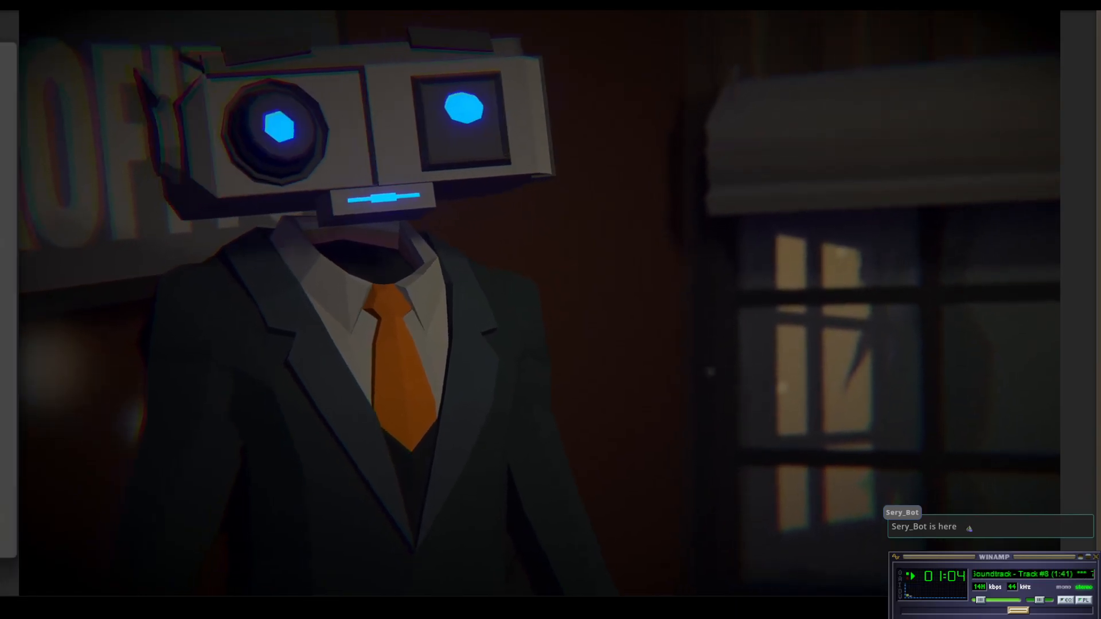
{"action": "left_click_drag", "start_coordinate": [0, 238], "coordinate": [0, 244]}
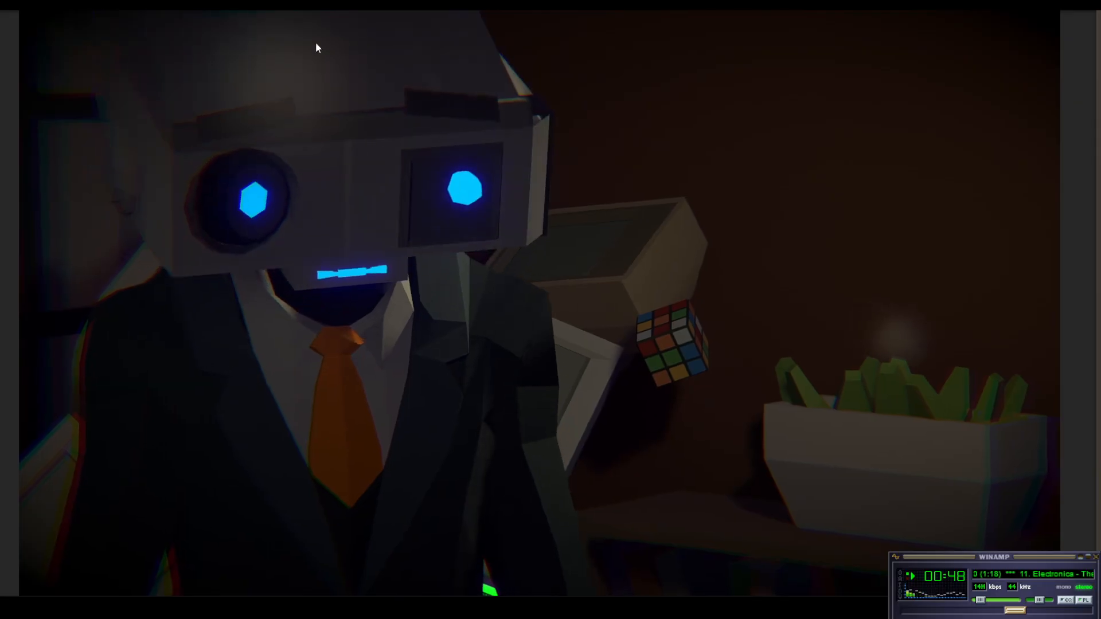
Restore the Game view from its maximized size and frame PlayerArmature, inside NestedParentArmature_Unpack, in the Scene view
{"action": "key", "text": "shift+space"}
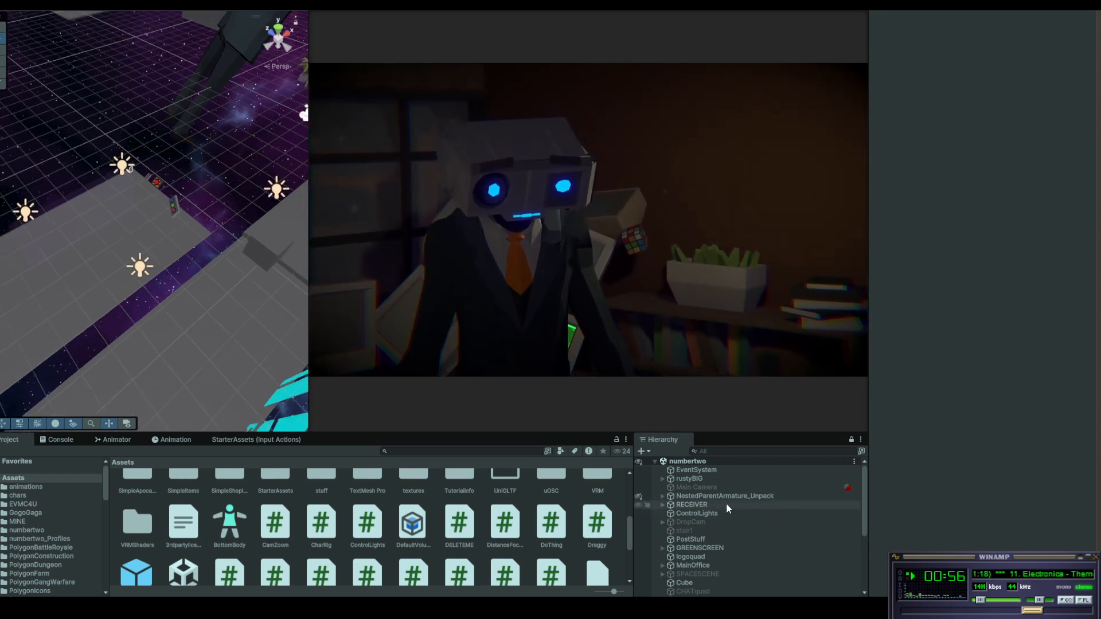
{"action": "left_click", "coordinate": [663, 497]}
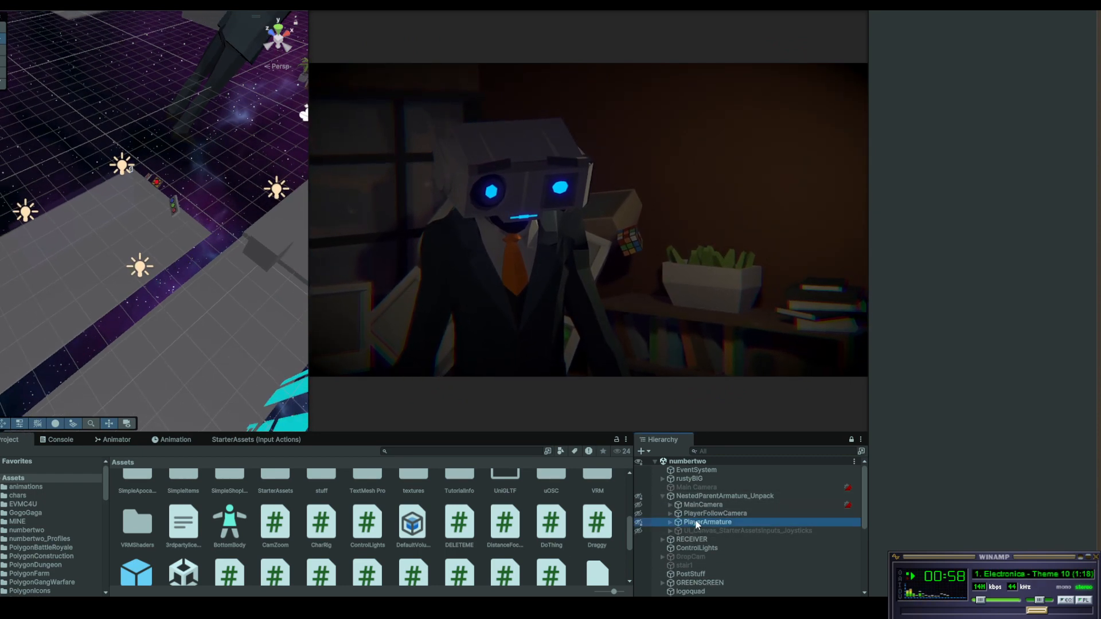
{"action": "key", "text": "f"}
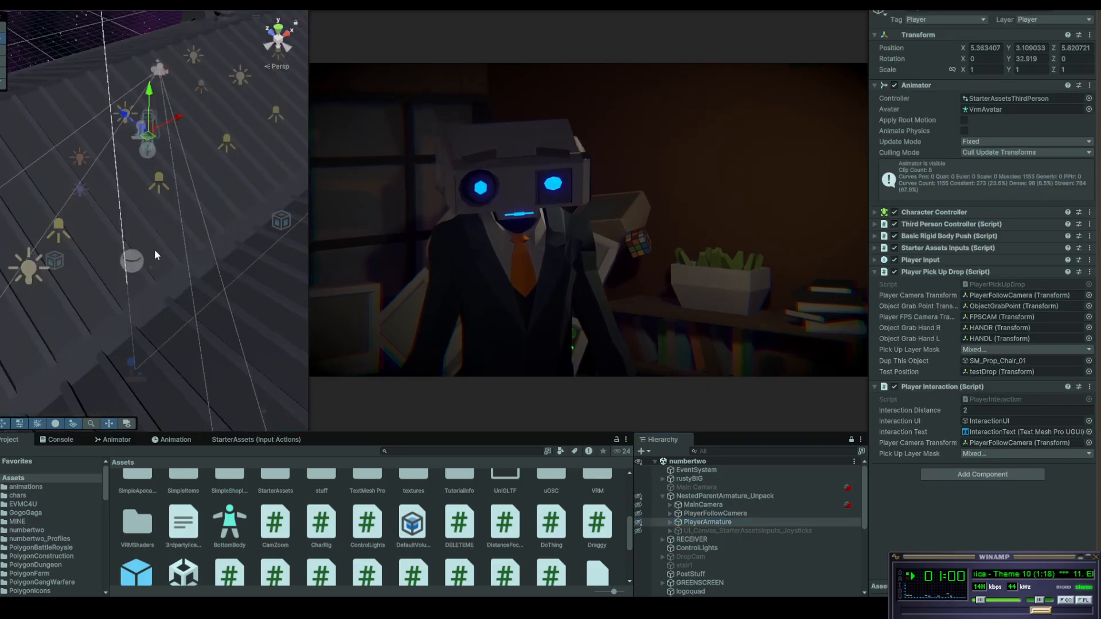
Bring the robot character into a close frontal view in the Scene view and select its head mesh
{"action": "scroll", "coordinate": [157, 271], "scroll_direction": "up", "scroll_amount": 8}
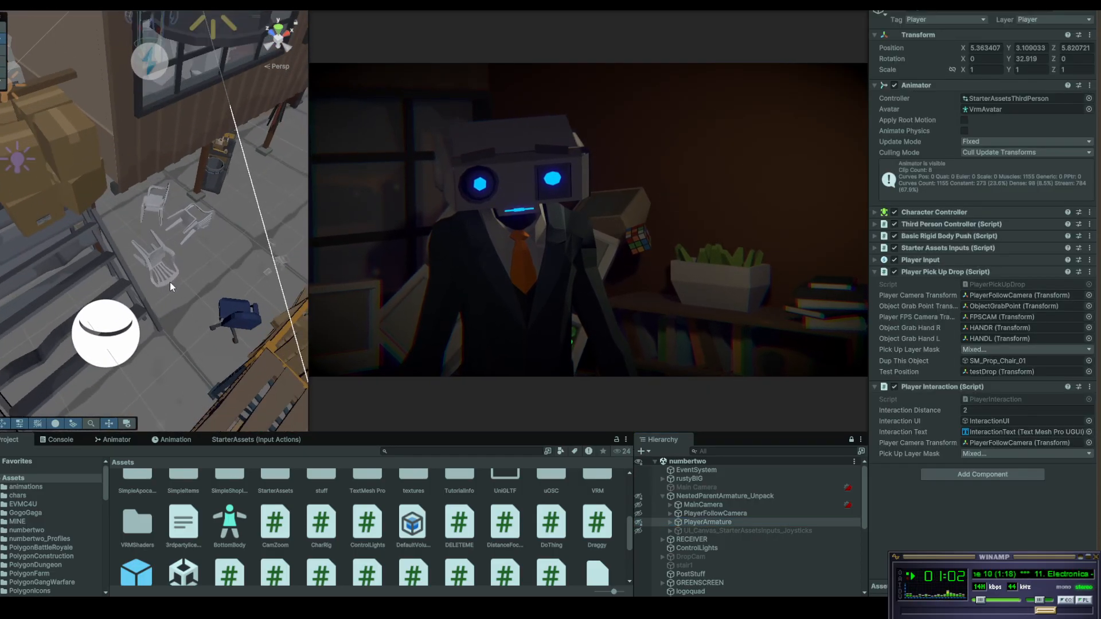
{"action": "scroll", "coordinate": [169, 283], "scroll_direction": "down", "scroll_amount": 1}
{"action": "scroll", "coordinate": [171, 282], "scroll_direction": "up", "scroll_amount": 2}
{"action": "mouse_move", "coordinate": [181, 243]}
{"action": "left_mouse_down", "text": "alt"}
{"action": "mouse_move", "coordinate": [202, 45]}
{"action": "mouse_move", "coordinate": [285, 198]}
{"action": "mouse_move", "coordinate": [181, 228]}
{"action": "left_mouse_up", "text": "alt"}
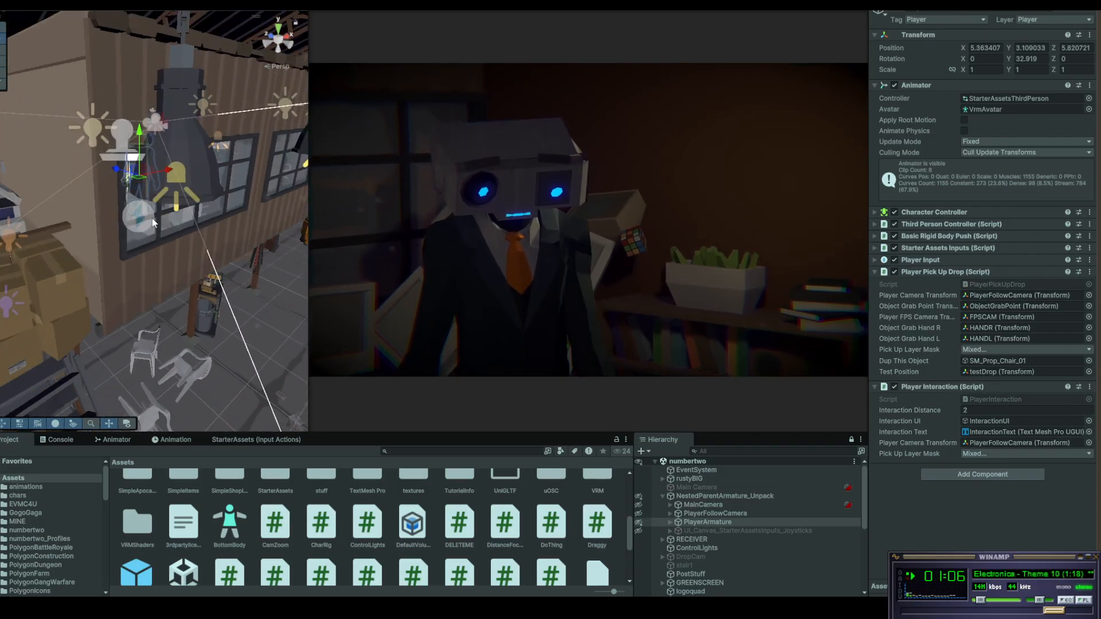
{"action": "scroll", "coordinate": [154, 221], "scroll_direction": "up", "scroll_amount": 6}
{"action": "scroll", "coordinate": [166, 137], "scroll_direction": "up", "scroll_amount": 4}
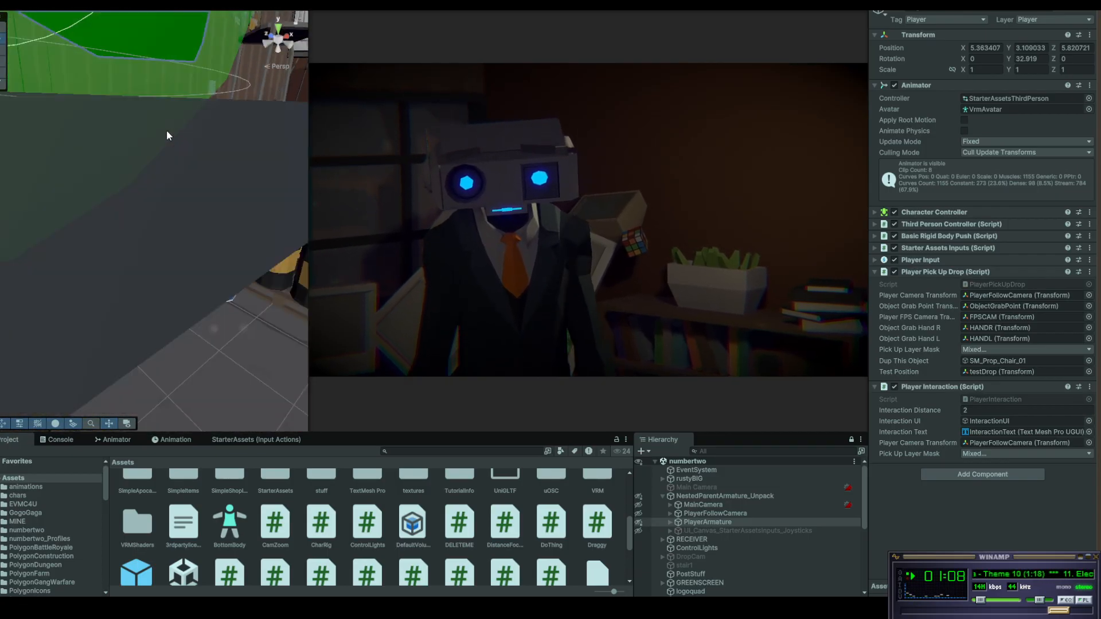
{"action": "scroll", "coordinate": [166, 135], "scroll_direction": "down", "scroll_amount": 3}
{"action": "middle_click_drag", "start_coordinate": [167, 93], "coordinate": [167, 216]}
{"action": "left_click_drag", "start_coordinate": [167, 217], "coordinate": [1082, 97], "text": "alt"}
{"action": "left_click", "coordinate": [198, 250]}
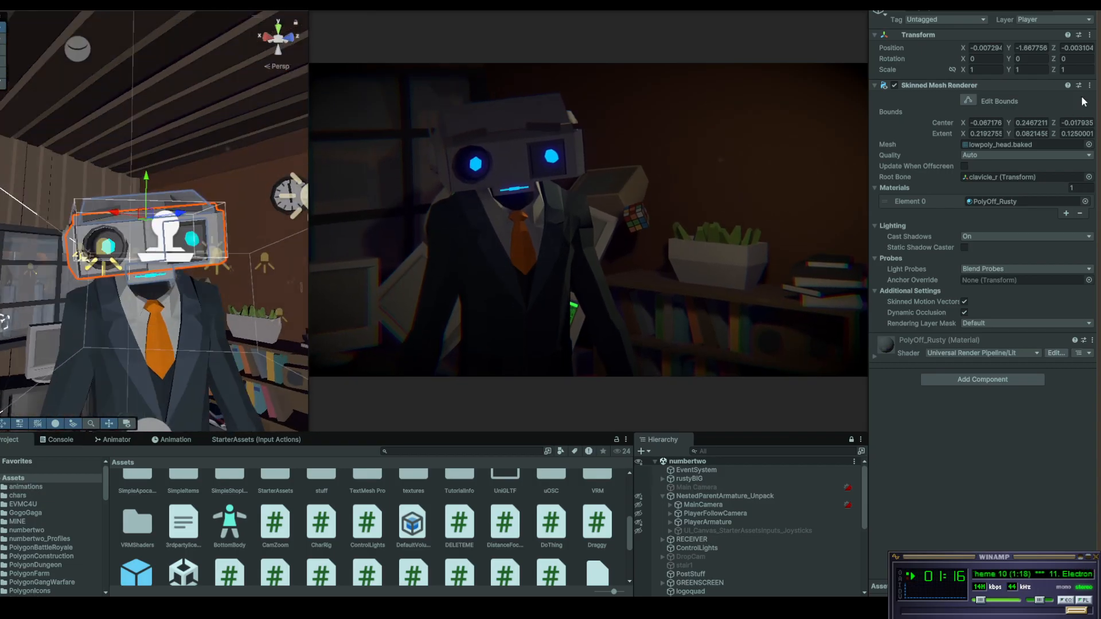
Select the puzzle cube prop behind the character and search the project assets for "puzzle"
{"action": "left_click_drag", "start_coordinate": [283, 176], "coordinate": [250, 198], "text": "alt"}
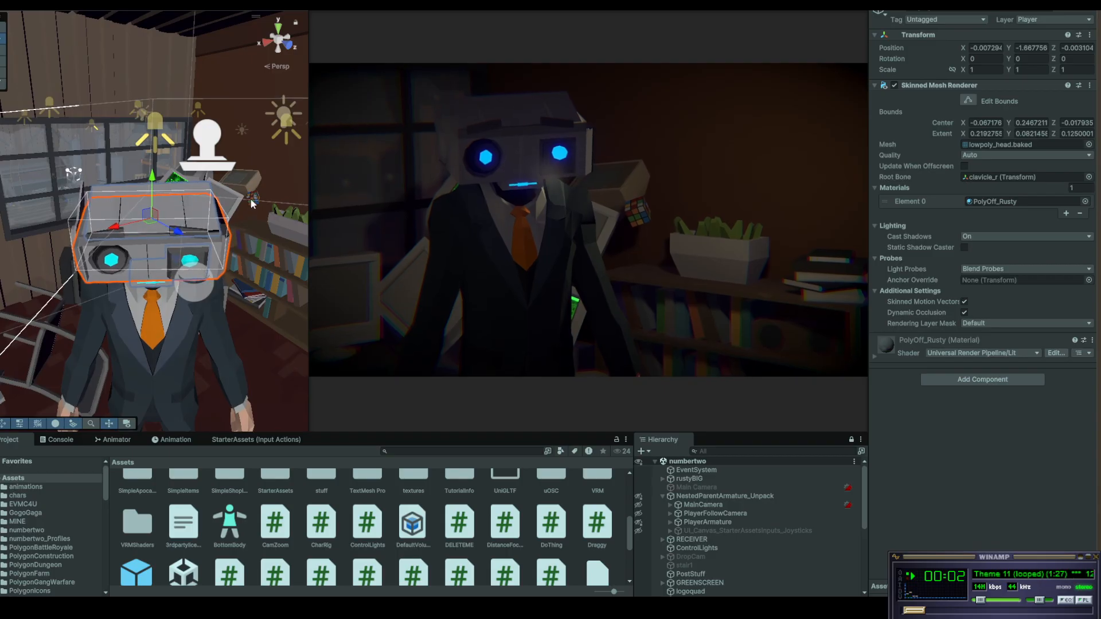
{"action": "left_click", "coordinate": [253, 198]}
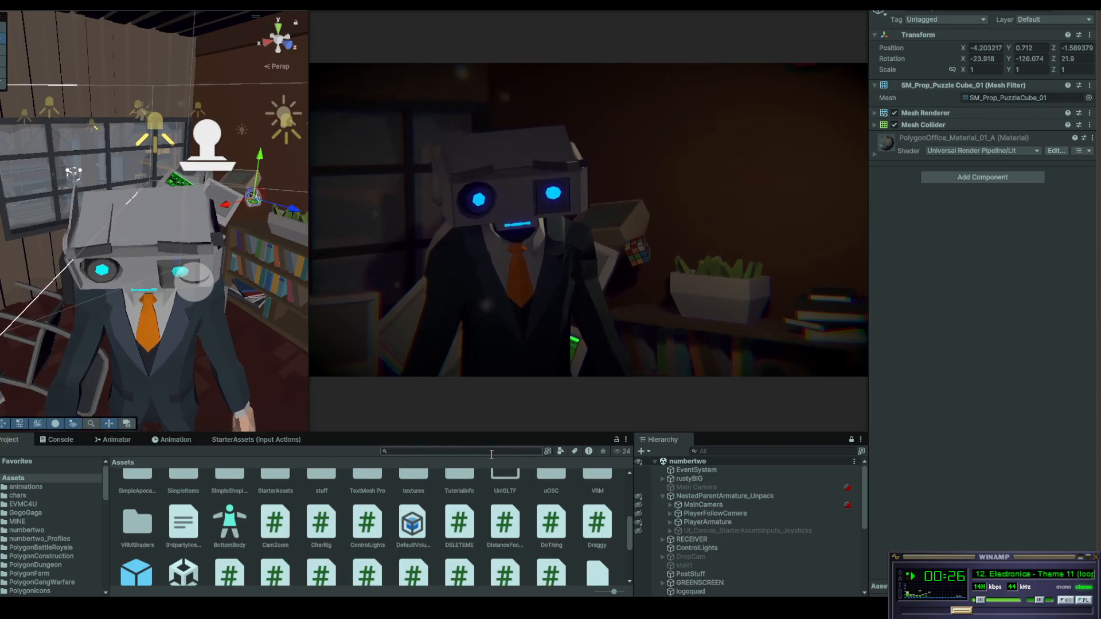
{"action": "type", "text": "le"}
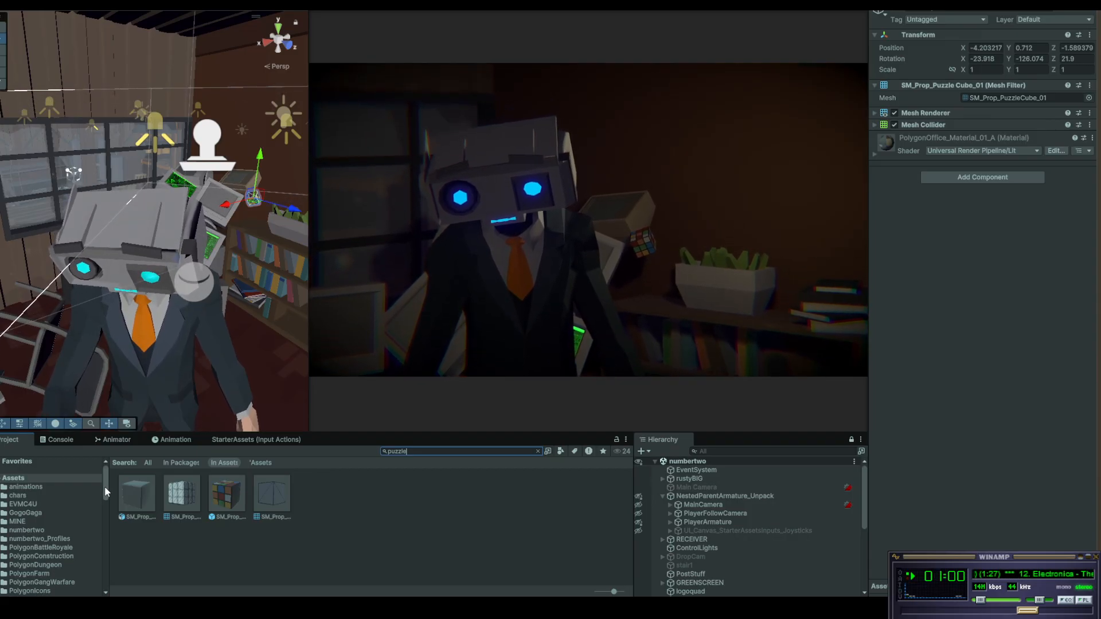
Open the Sfx folder of the third-person character within StarterAssets
{"action": "left_click_drag", "start_coordinate": [104, 486], "coordinate": [104, 501]}
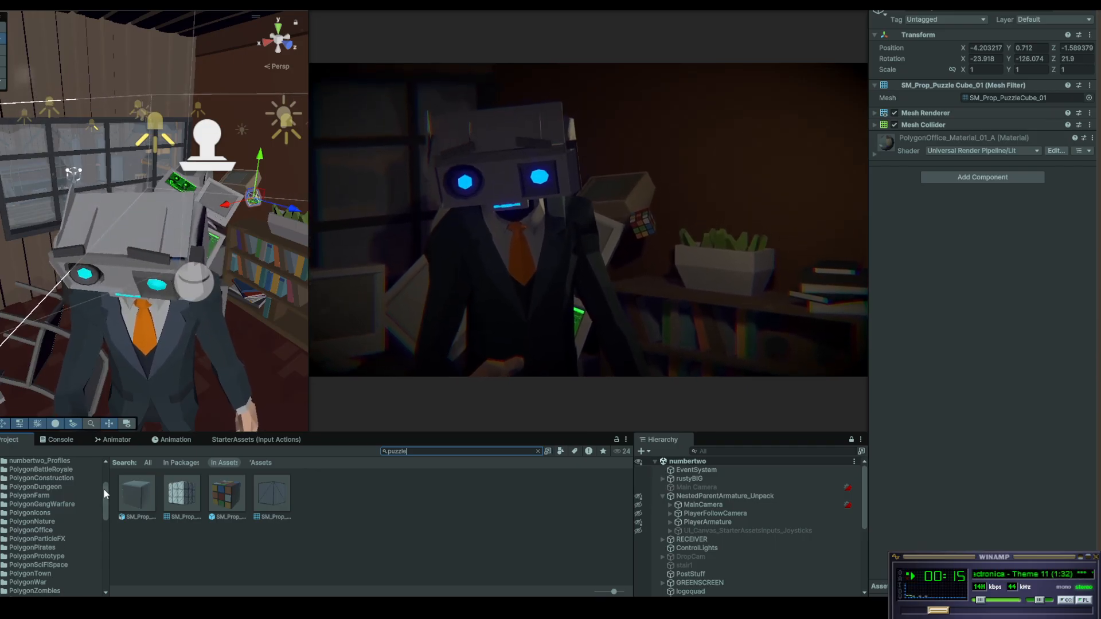
{"action": "left_click_drag", "start_coordinate": [103, 488], "coordinate": [2, 527]}
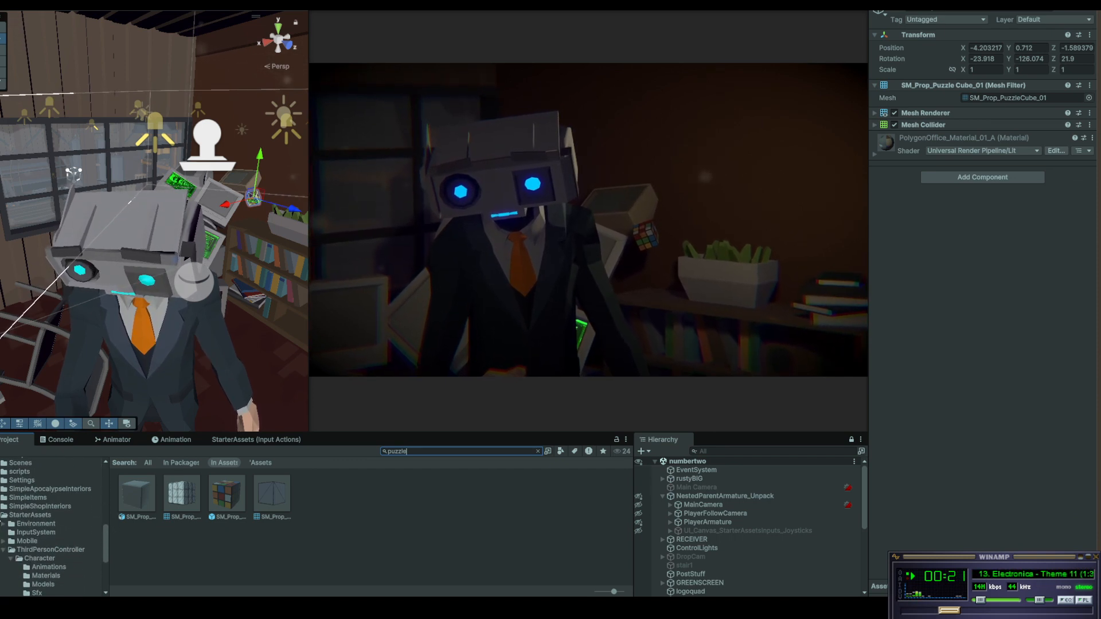
{"action": "left_click", "coordinate": [0, 515]}
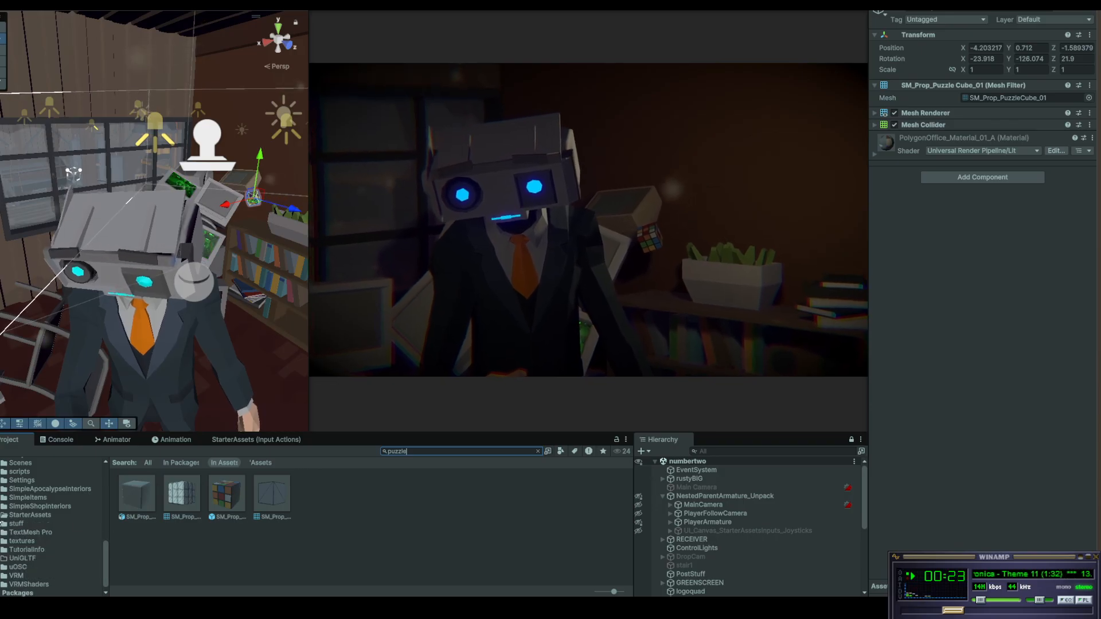
{"action": "left_click", "coordinate": [2, 516]}
{"action": "left_click", "coordinate": [44, 591]}
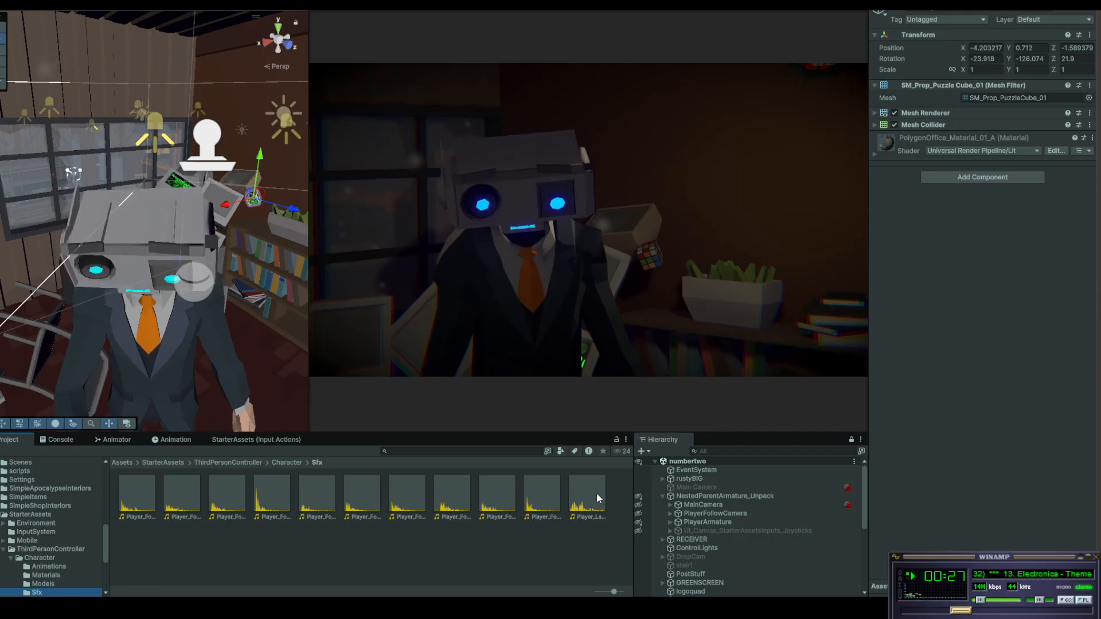
Look through the character's footstep audio clips, ending on the import settings and waveform of Player_Footstep_06
{"action": "left_click", "coordinate": [187, 497]}
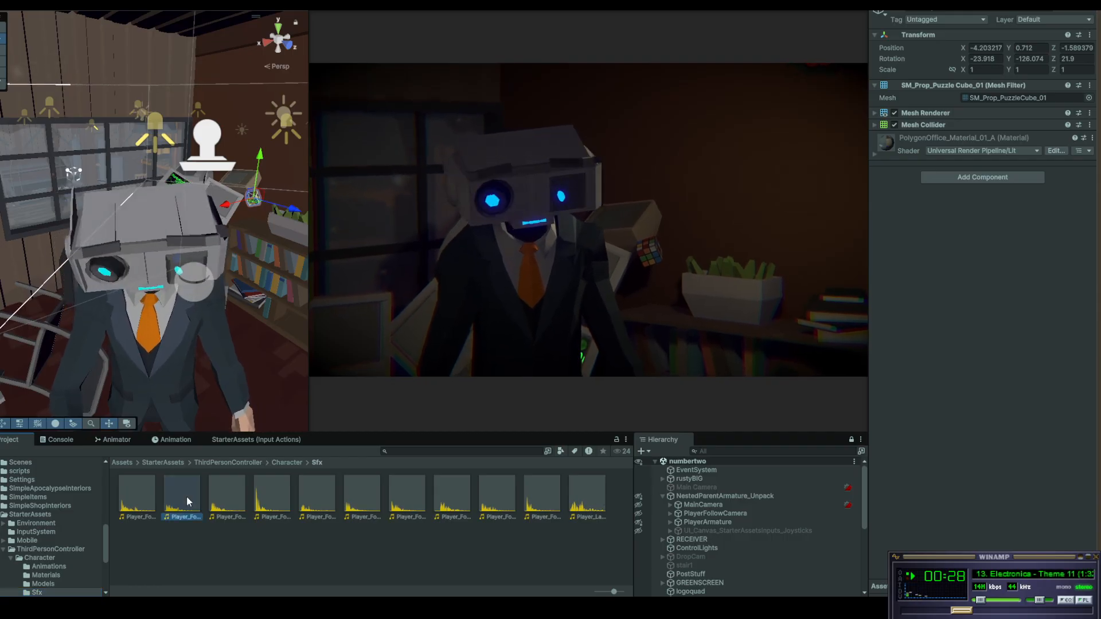
{"action": "left_click", "coordinate": [239, 497]}
{"action": "left_click", "coordinate": [296, 501]}
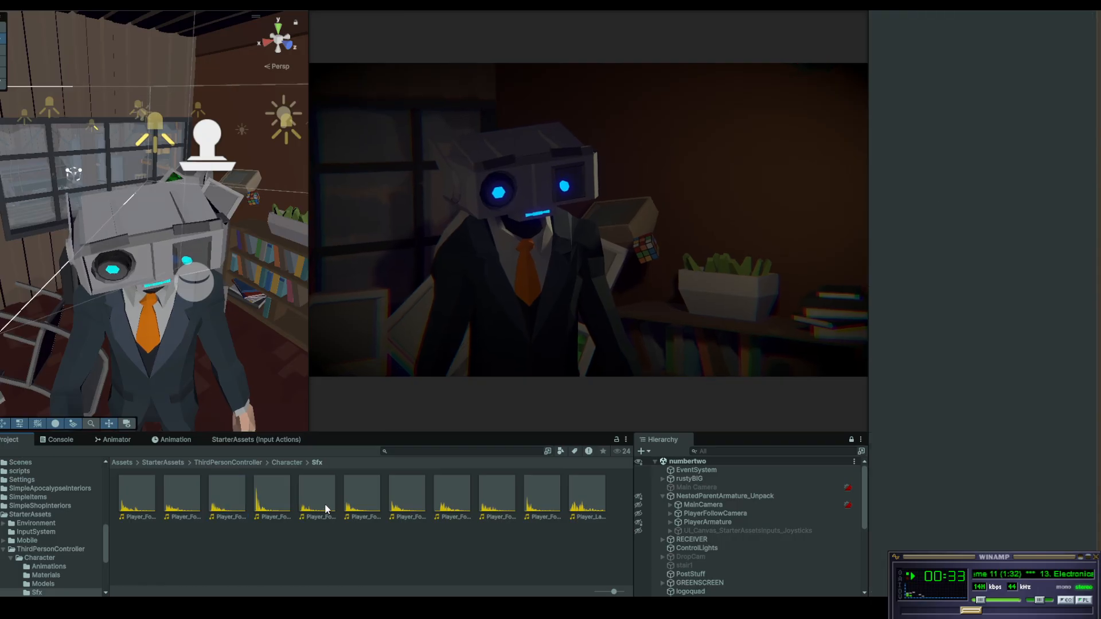
{"action": "left_click", "coordinate": [354, 511]}
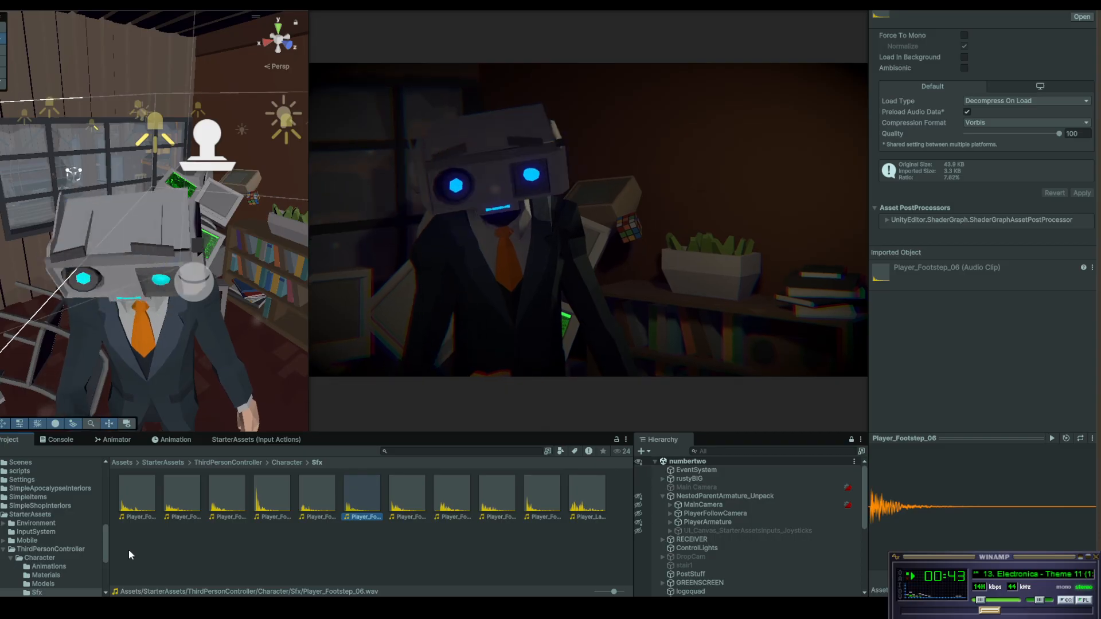
Examine the character's Textures folder, collapse ThirdPersonController, and examine the InputSystem folder of StarterAssets
{"action": "left_click_drag", "start_coordinate": [103, 538], "coordinate": [105, 556]}
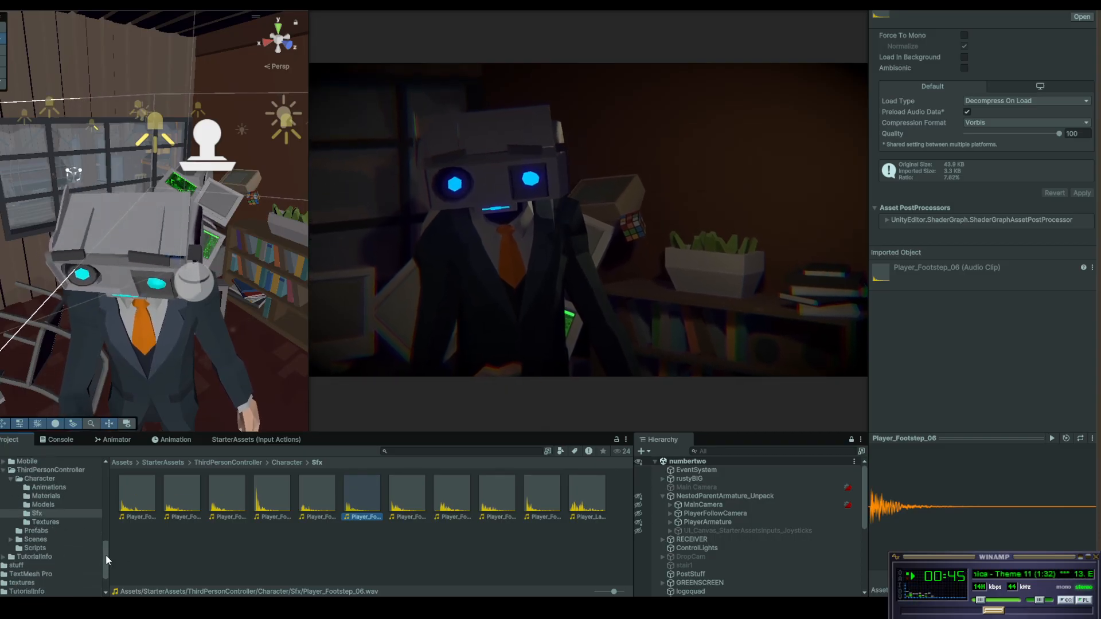
{"action": "left_click", "coordinate": [49, 522]}
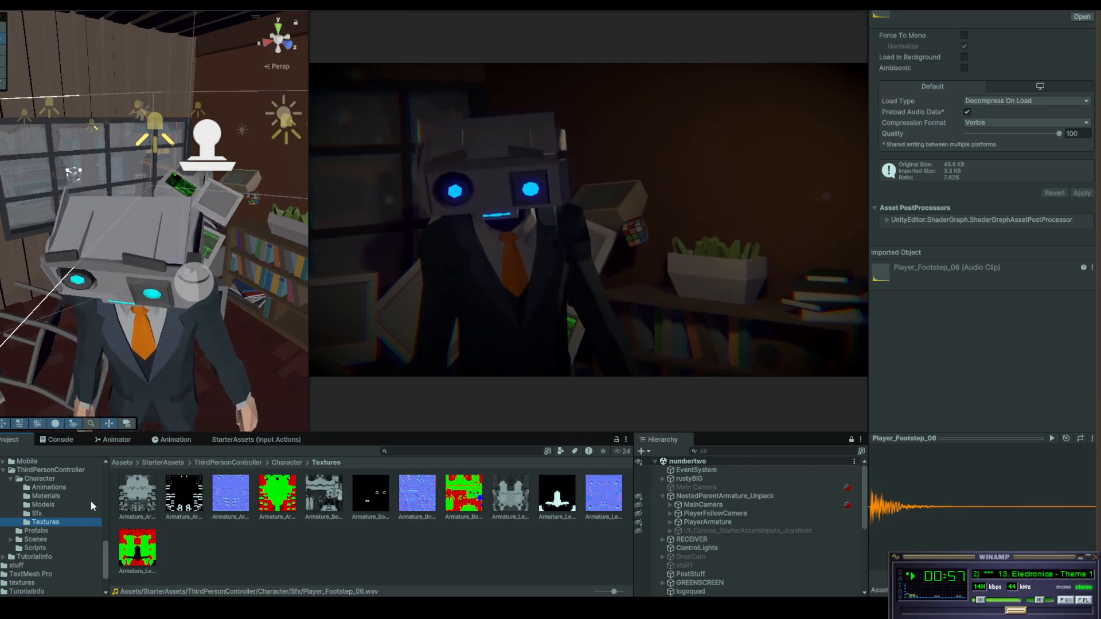
{"action": "left_click_drag", "start_coordinate": [108, 546], "coordinate": [101, 528]}
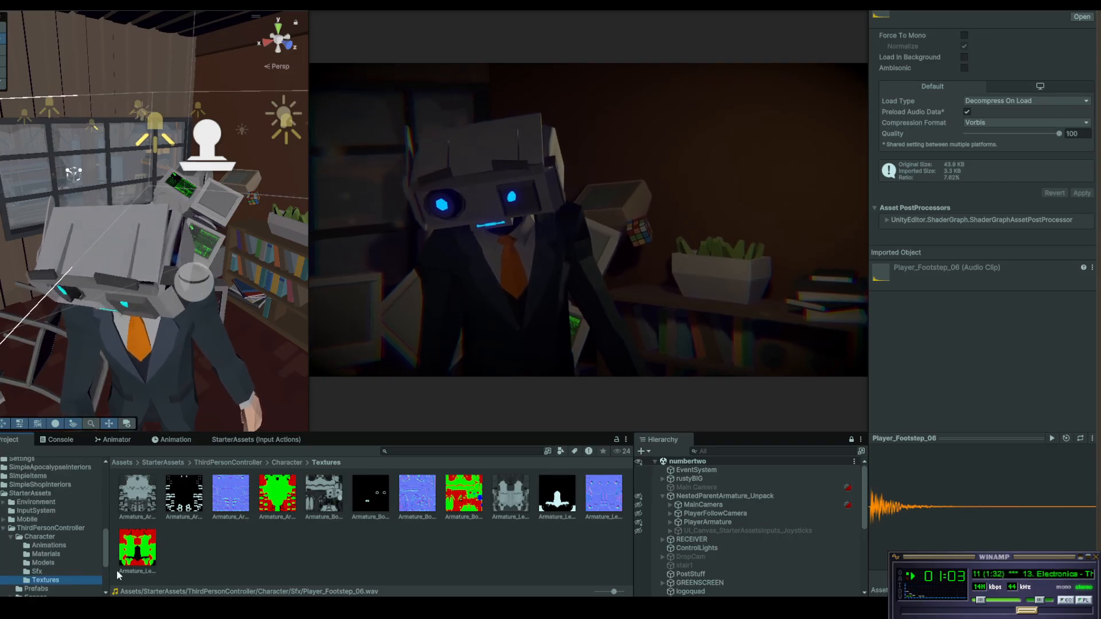
{"action": "left_click", "coordinate": [5, 528]}
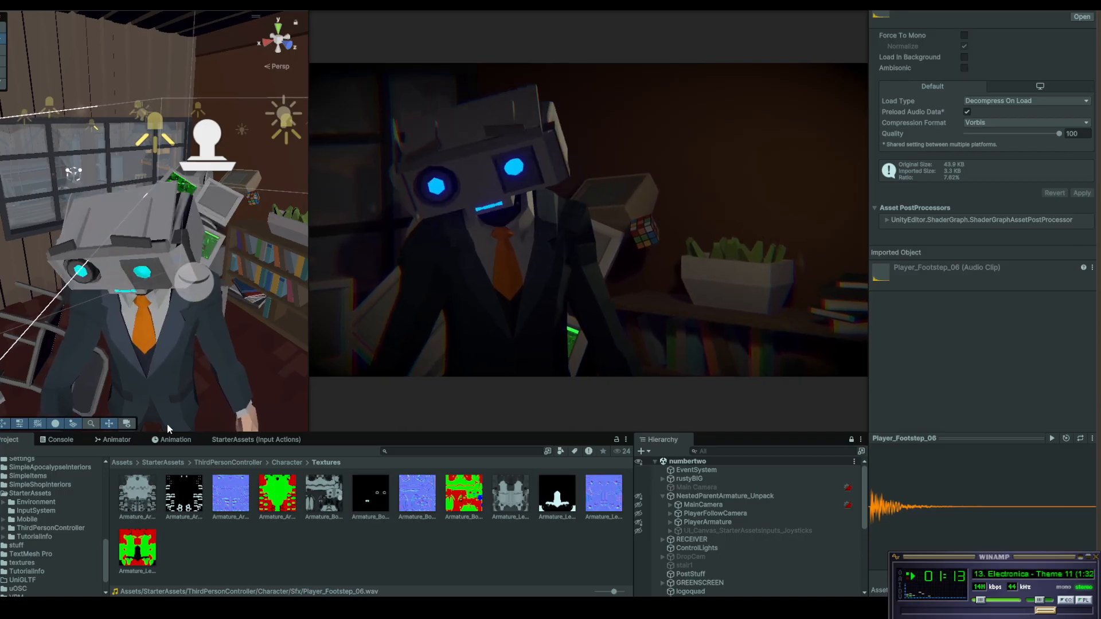
{"action": "left_click", "coordinate": [25, 519]}
{"action": "left_click", "coordinate": [30, 510]}
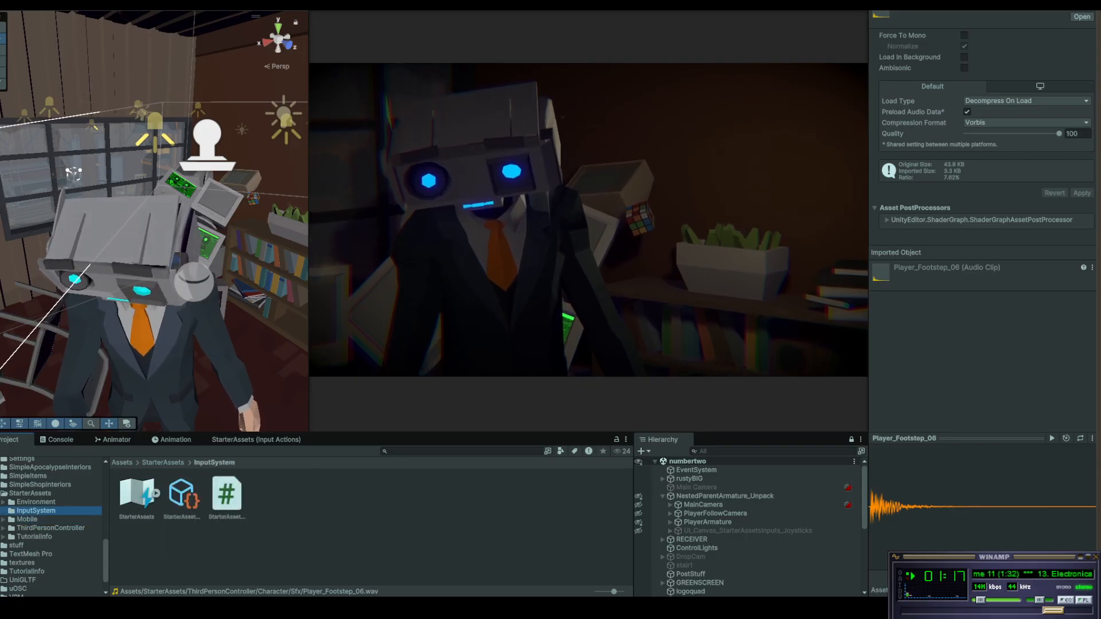
Collapse the StarterAssets folder and look through the other asset folders of the project
{"action": "left_click", "coordinate": [4, 494]}
{"action": "left_click_drag", "start_coordinate": [105, 568], "coordinate": [116, 514]}
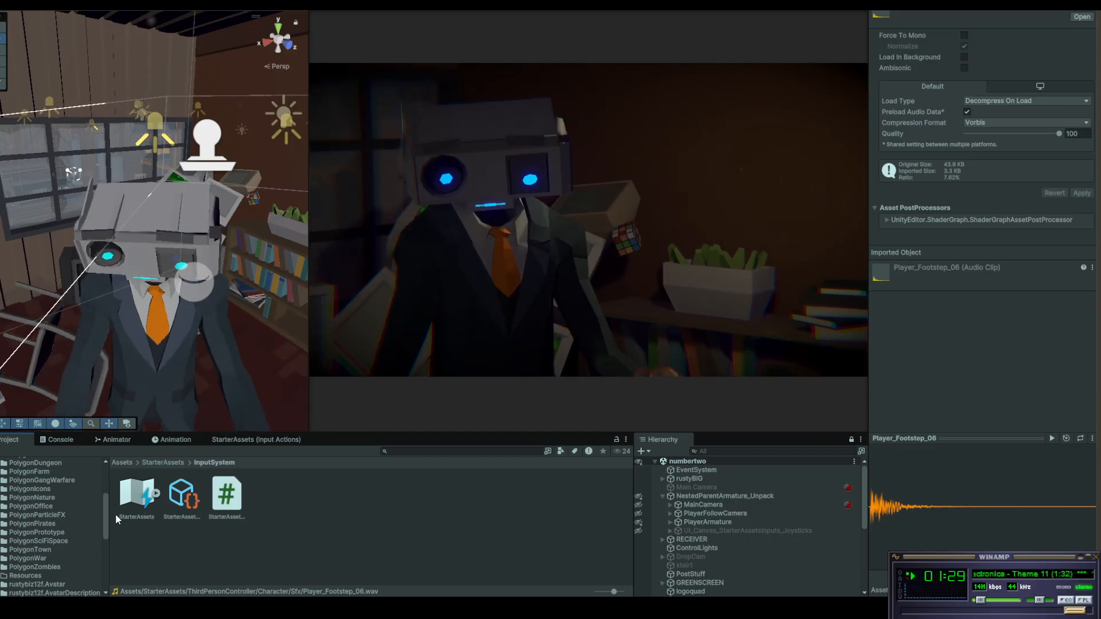
{"action": "scroll", "coordinate": [105, 480], "scroll_direction": "down", "scroll_amount": 5}
{"action": "scroll", "coordinate": [623, 322], "scroll_direction": "down", "scroll_amount": 5}
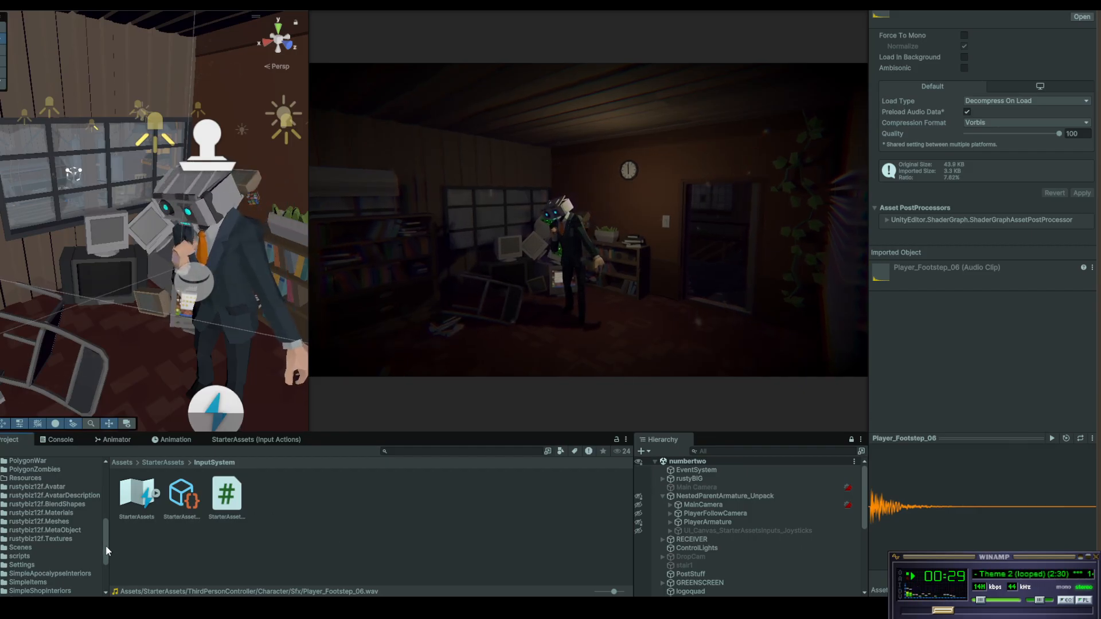
{"action": "left_click_drag", "start_coordinate": [106, 546], "coordinate": [116, 489]}
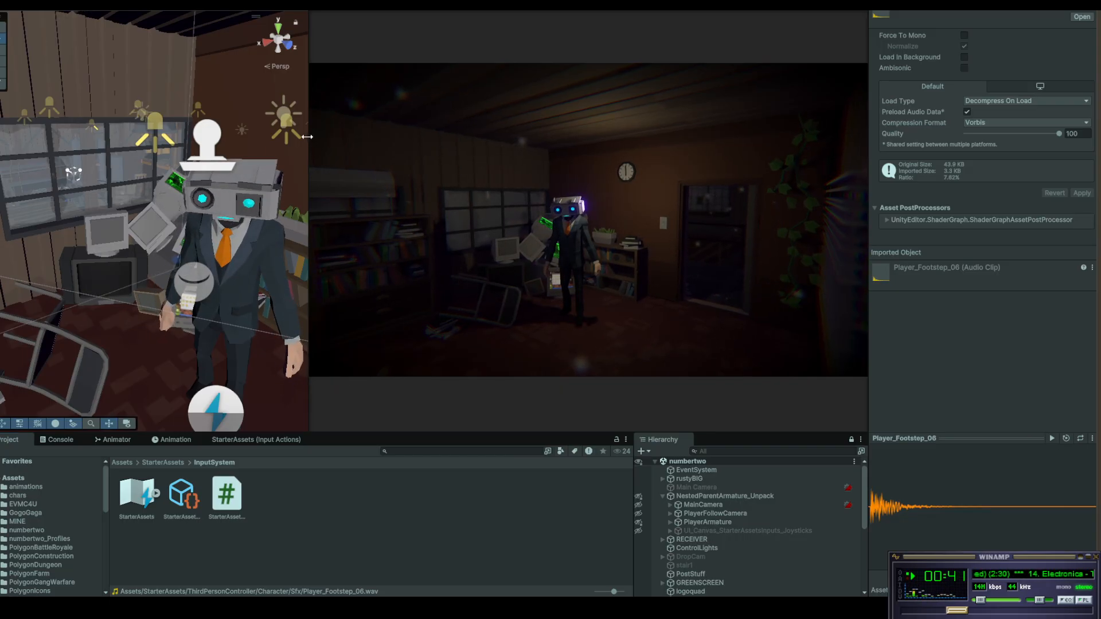
Widen the Game view at the expense of the Scene view, and browse the scripts in the root Assets folder
{"action": "left_click_drag", "start_coordinate": [307, 136], "coordinate": [204, 138]}
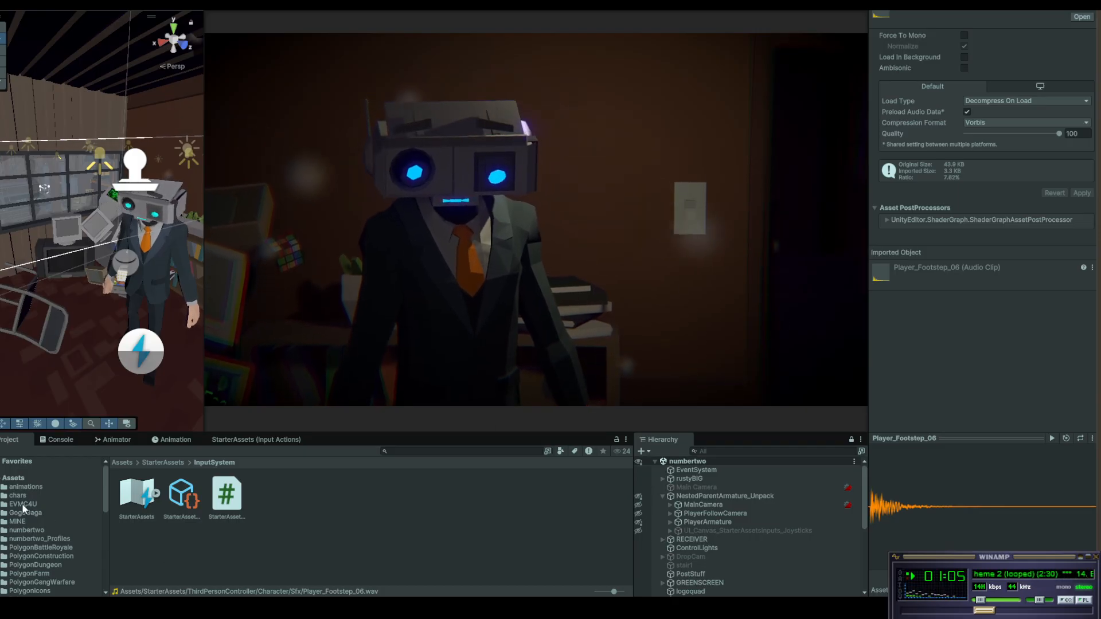
{"action": "left_click", "coordinate": [17, 477]}
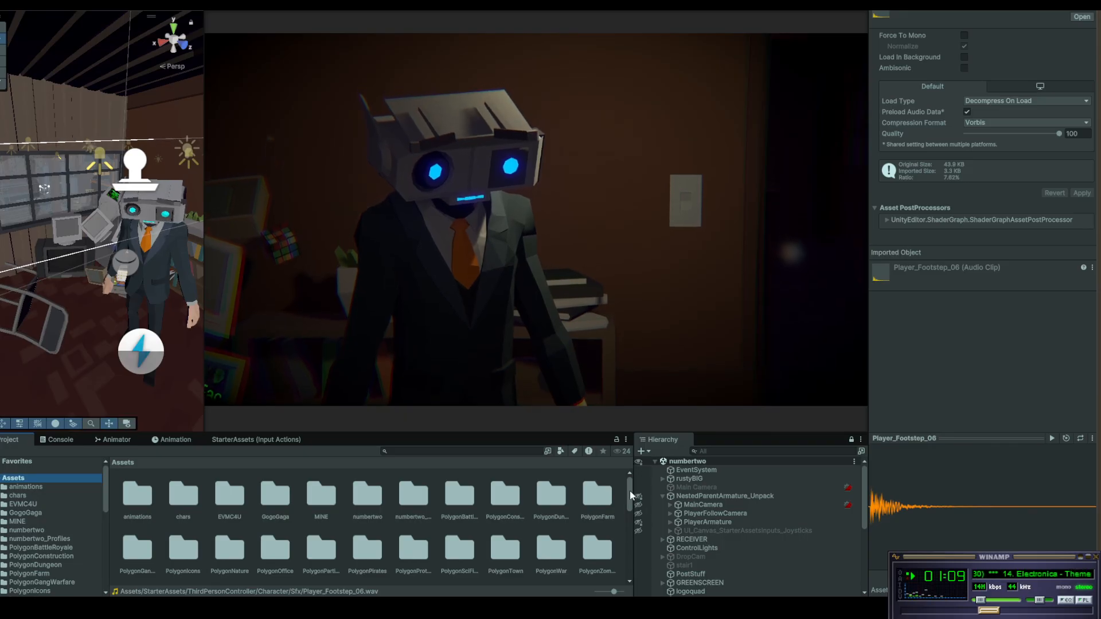
{"action": "left_click_drag", "start_coordinate": [630, 490], "coordinate": [632, 537]}
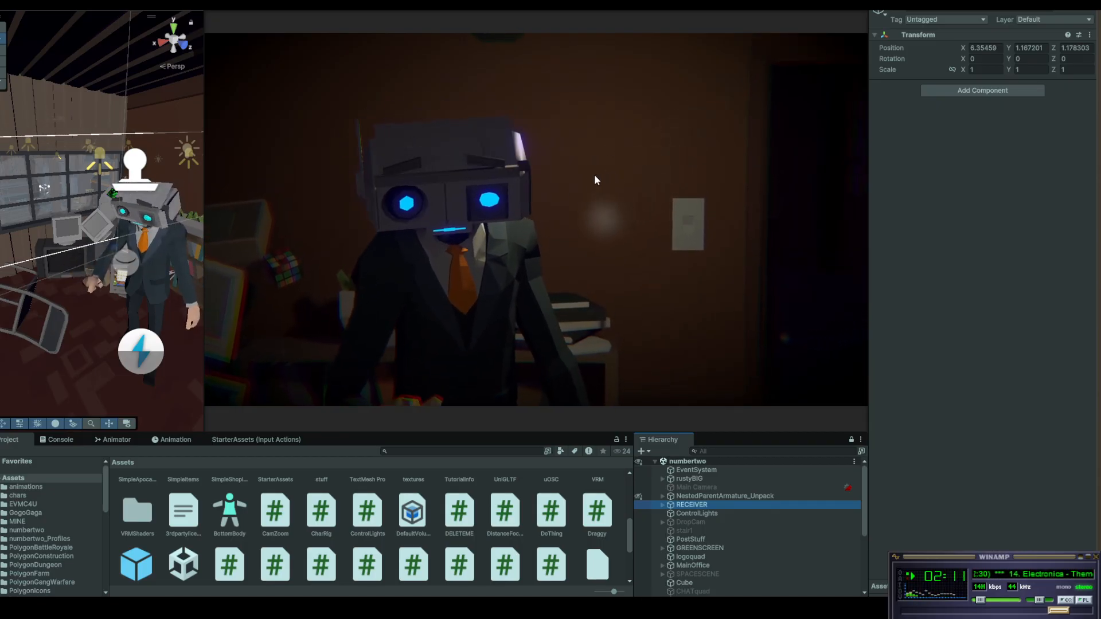
Select PostStuff and zoom the game camera in and out around the character to examine how Focusdistance's FOV values respond
{"action": "left_click", "coordinate": [711, 539]}
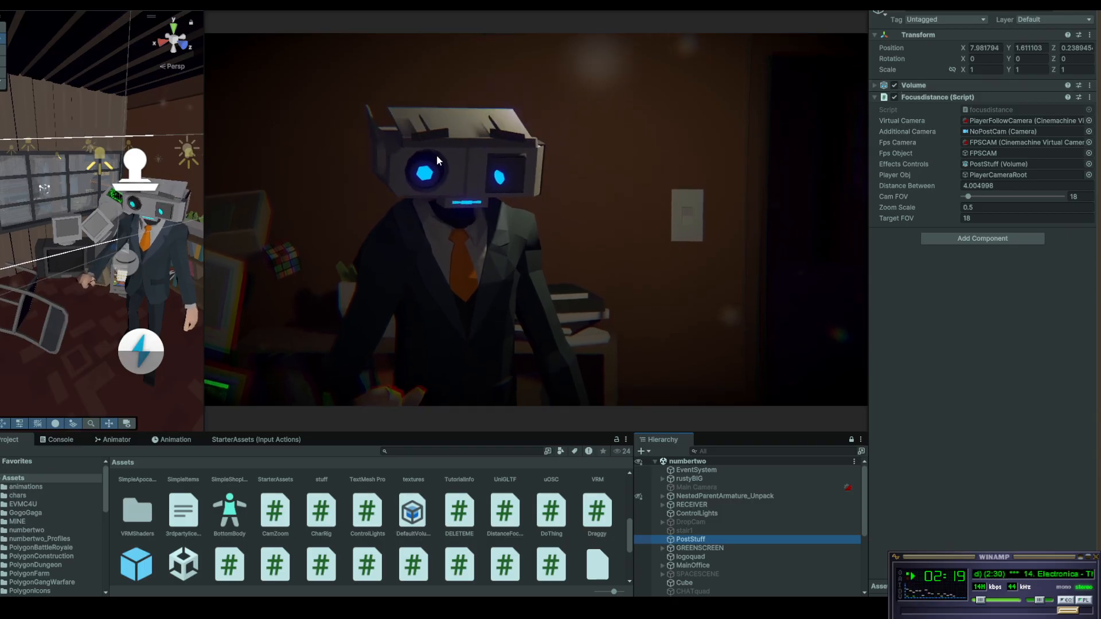
{"action": "scroll", "coordinate": [508, 139], "scroll_direction": "up", "scroll_amount": 2}
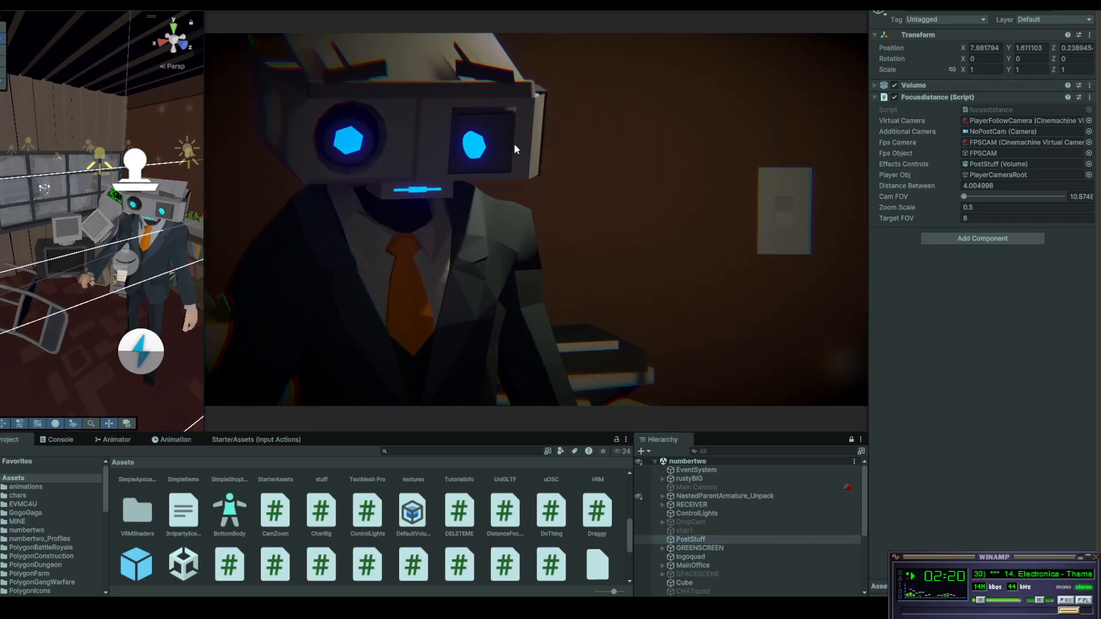
{"action": "scroll", "coordinate": [512, 133], "scroll_direction": "down", "scroll_amount": 1}
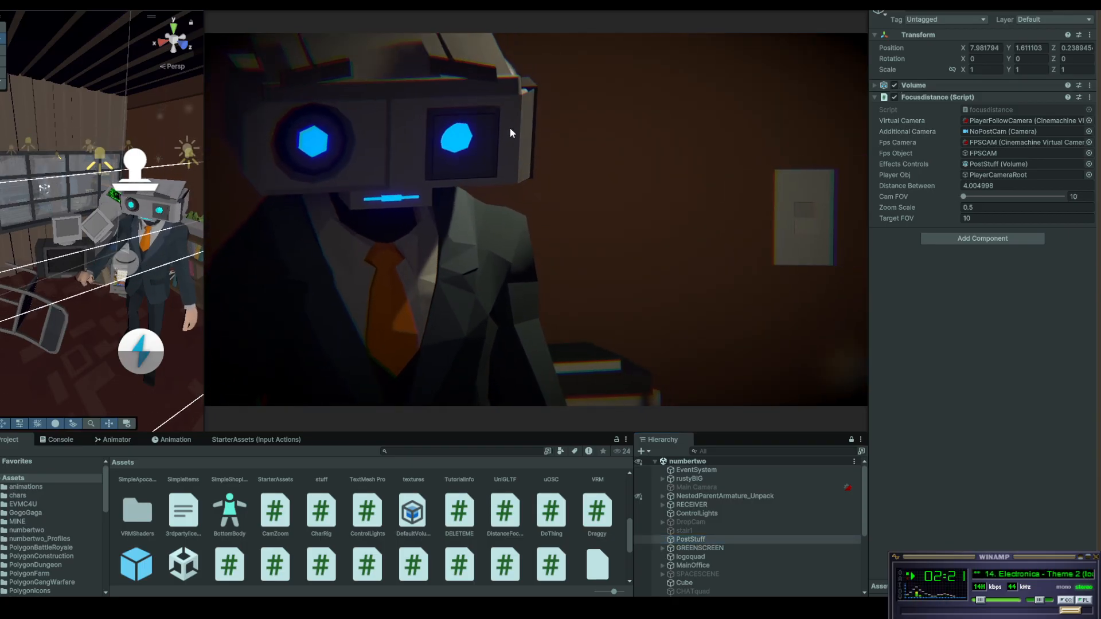
{"action": "left_click_drag", "start_coordinate": [508, 130], "coordinate": [655, 140]}
{"action": "scroll", "coordinate": [655, 144], "scroll_direction": "up", "scroll_amount": 1}
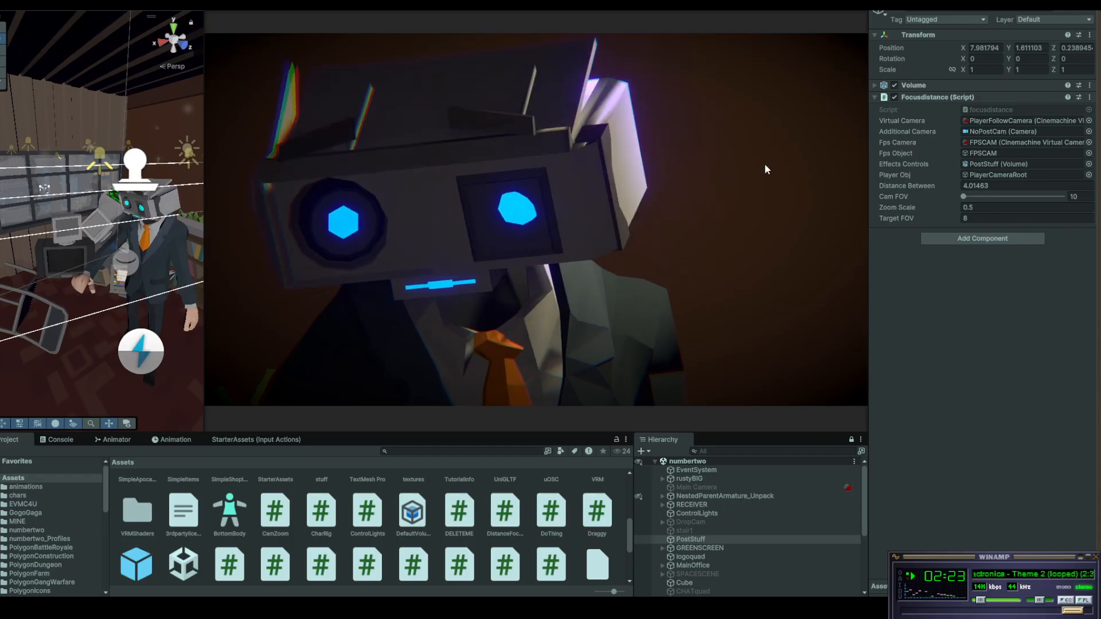
{"action": "scroll", "coordinate": [707, 210], "scroll_direction": "down", "scroll_amount": 5}
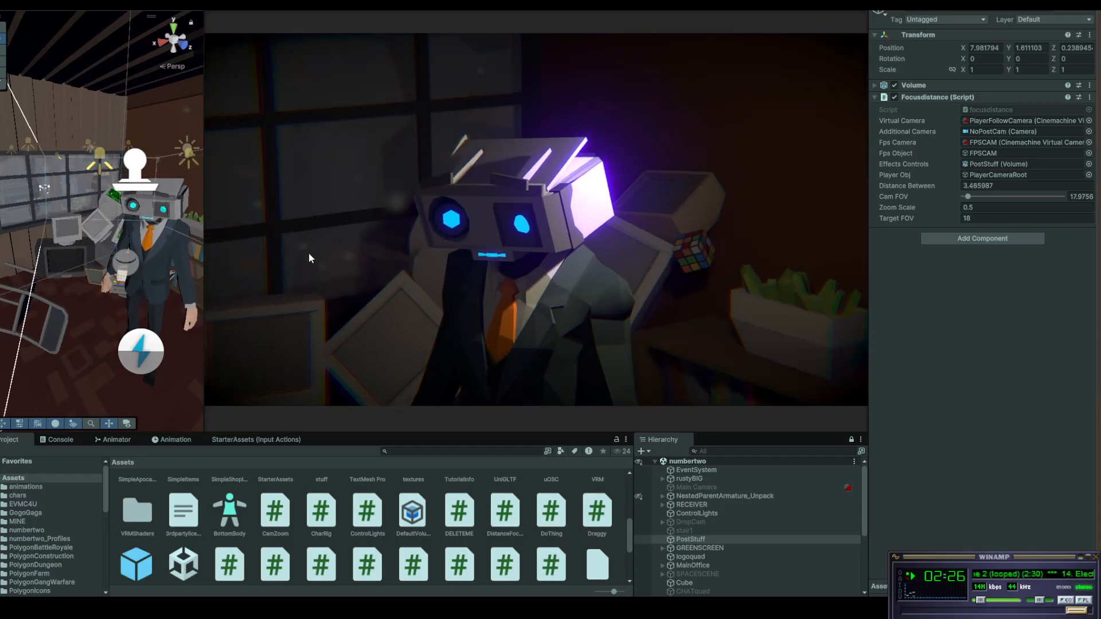
{"action": "scroll", "coordinate": [352, 241], "scroll_direction": "up", "scroll_amount": 2}
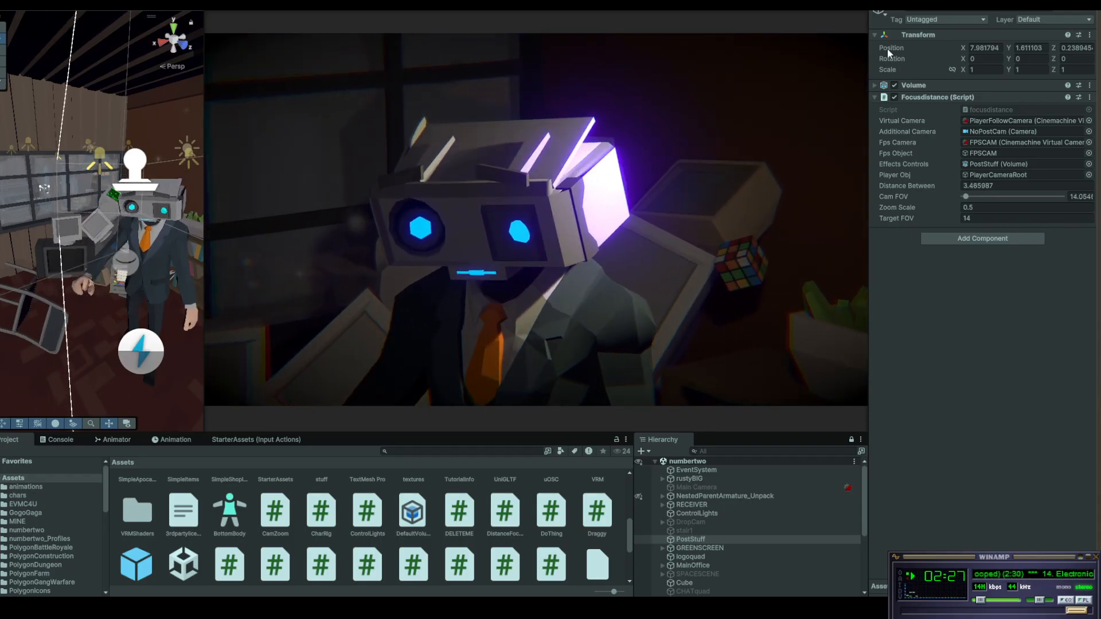
Switch PostStuff's Volume component off and on to compare the game picture with and without post-processing, and zoom the game camera out
{"action": "left_click", "coordinate": [894, 85]}
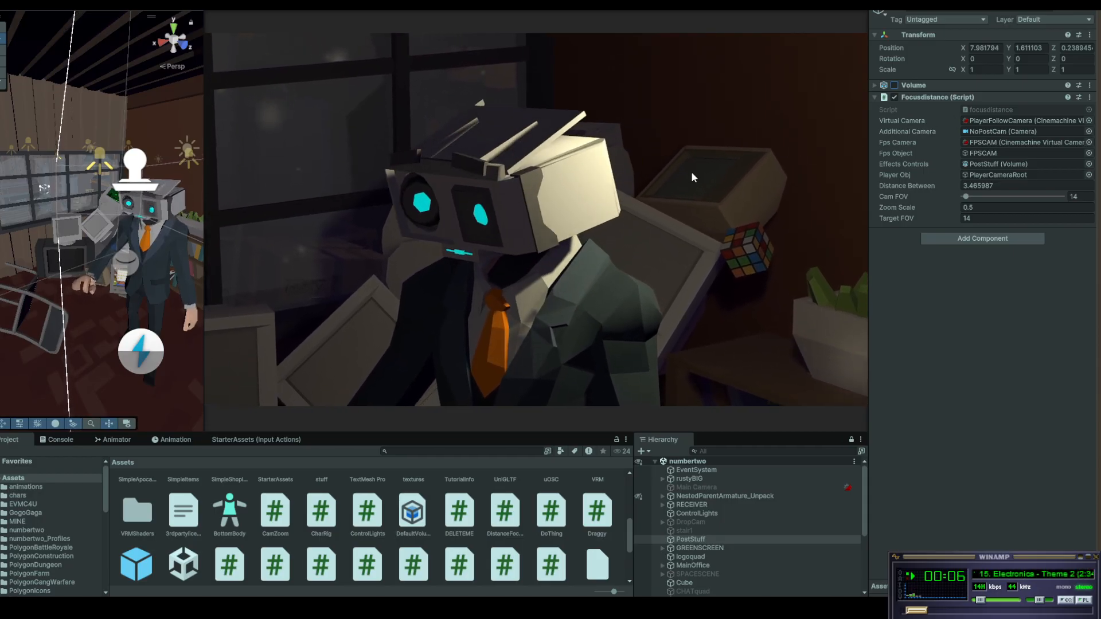
{"action": "left_click", "coordinate": [896, 85]}
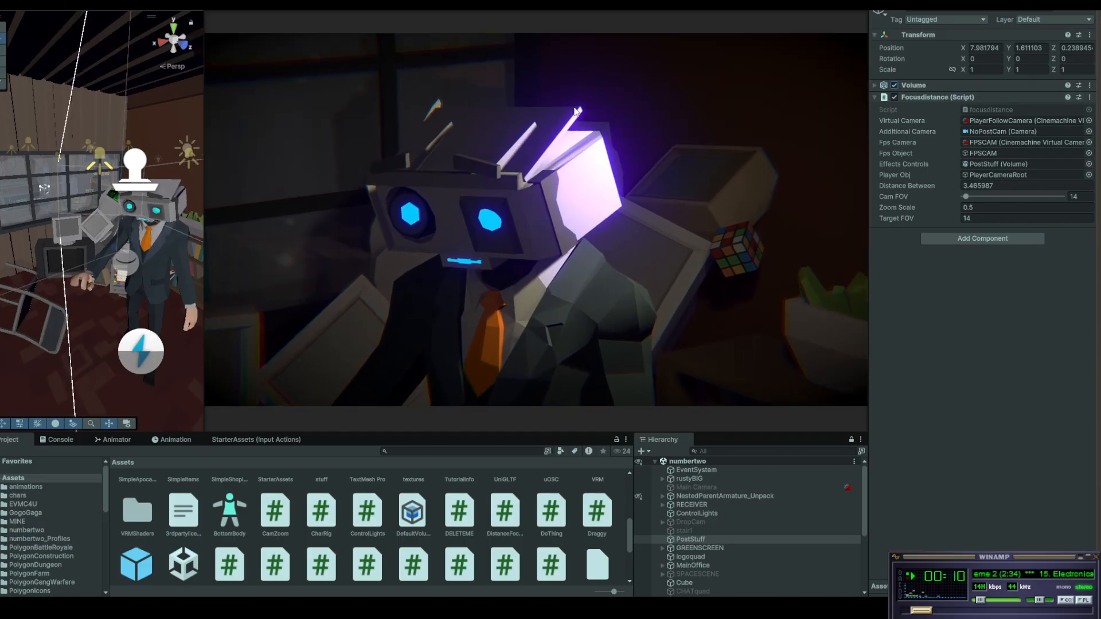
{"action": "left_click", "coordinate": [896, 85]}
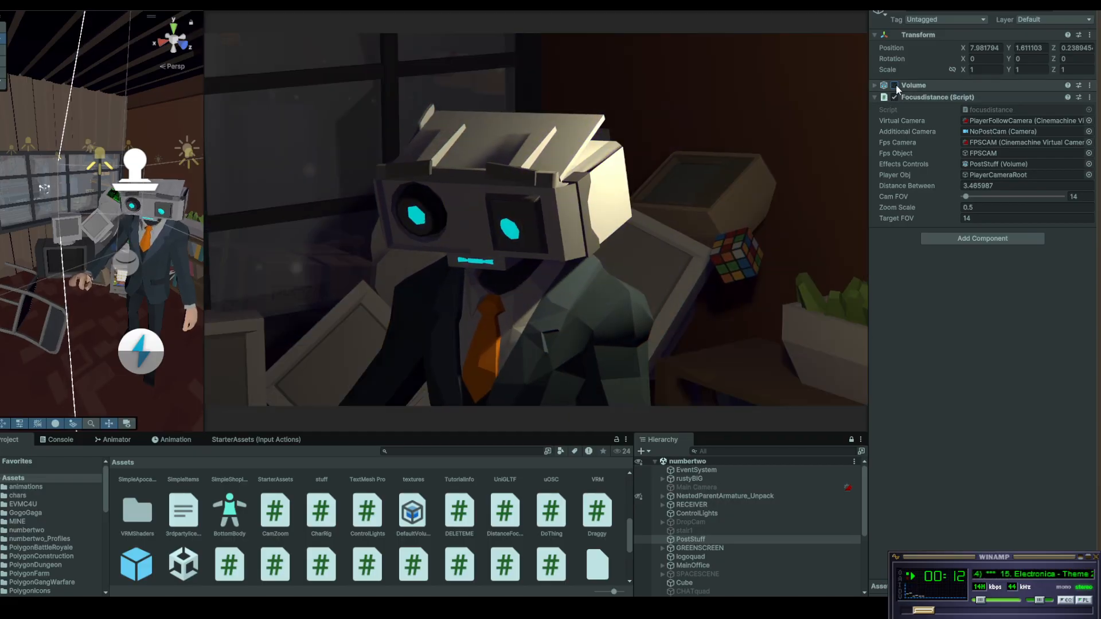
{"action": "left_click", "coordinate": [896, 85]}
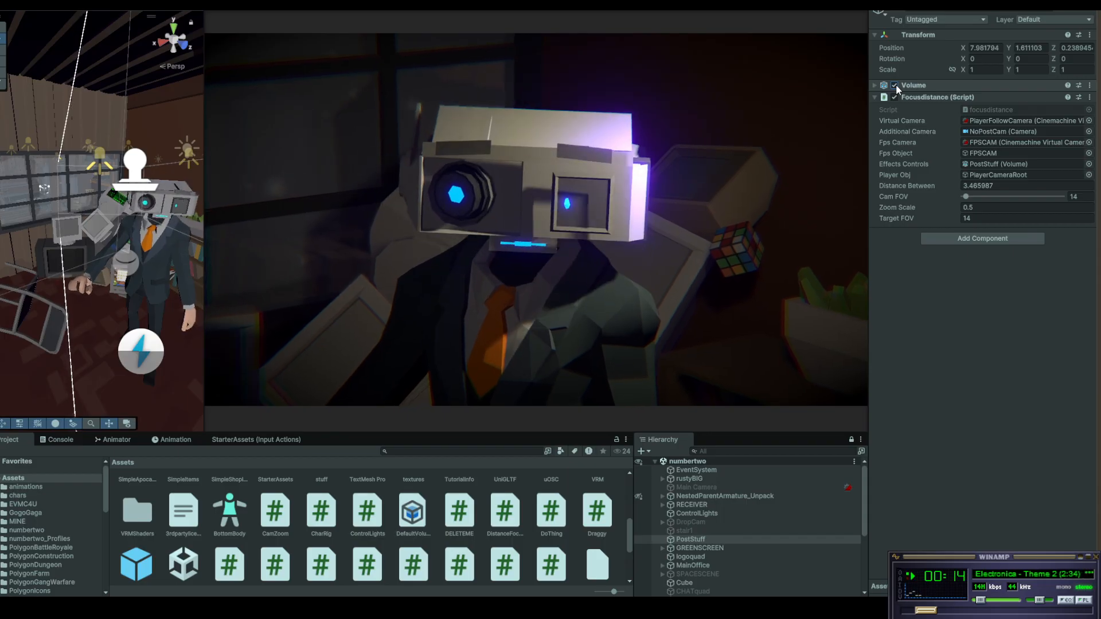
{"action": "scroll", "coordinate": [639, 211], "scroll_direction": "down", "scroll_amount": 5}
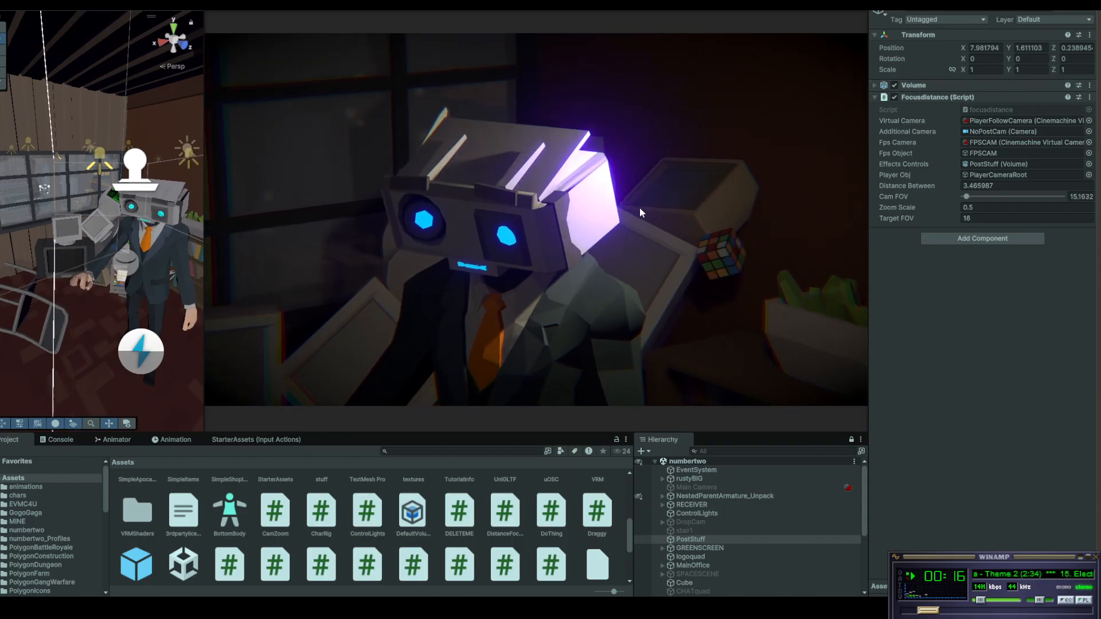
{"action": "scroll", "coordinate": [639, 211], "scroll_direction": "up", "scroll_amount": 2}
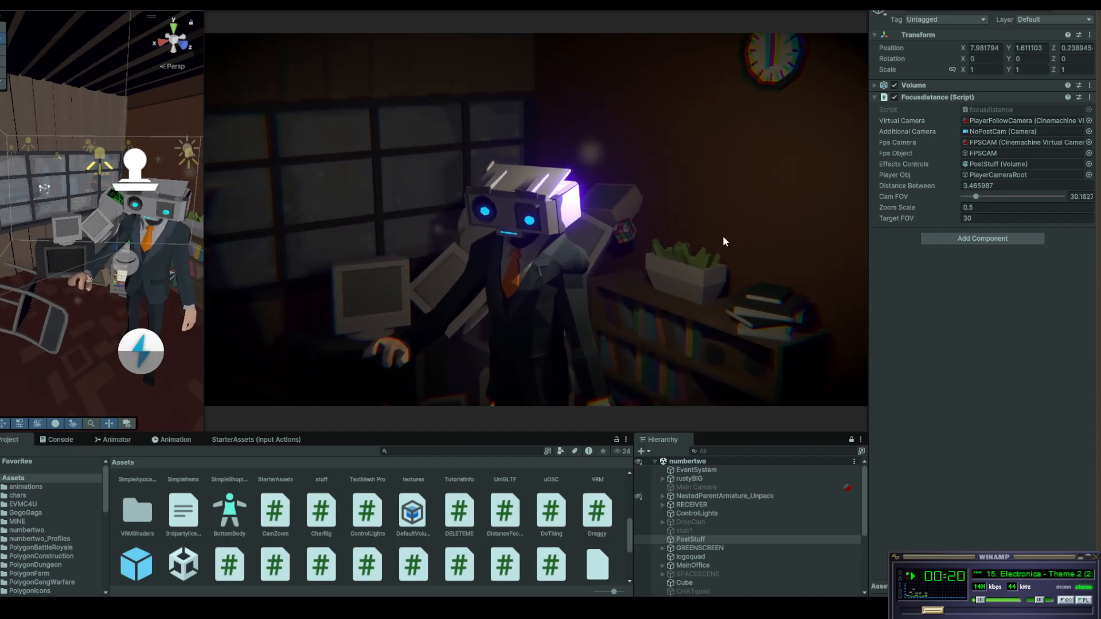
Expand PostStuff's Volume settings and compare the game picture with the Vignette effect and the whole Volume switched off and on
{"action": "left_click", "coordinate": [874, 84]}
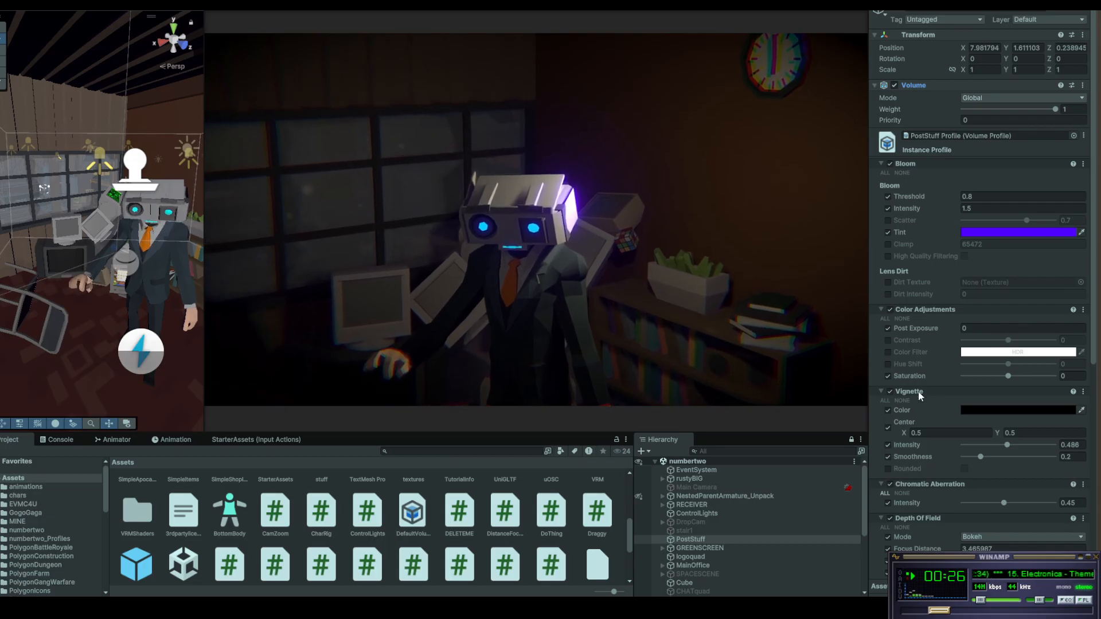
{"action": "left_click", "coordinate": [890, 391]}
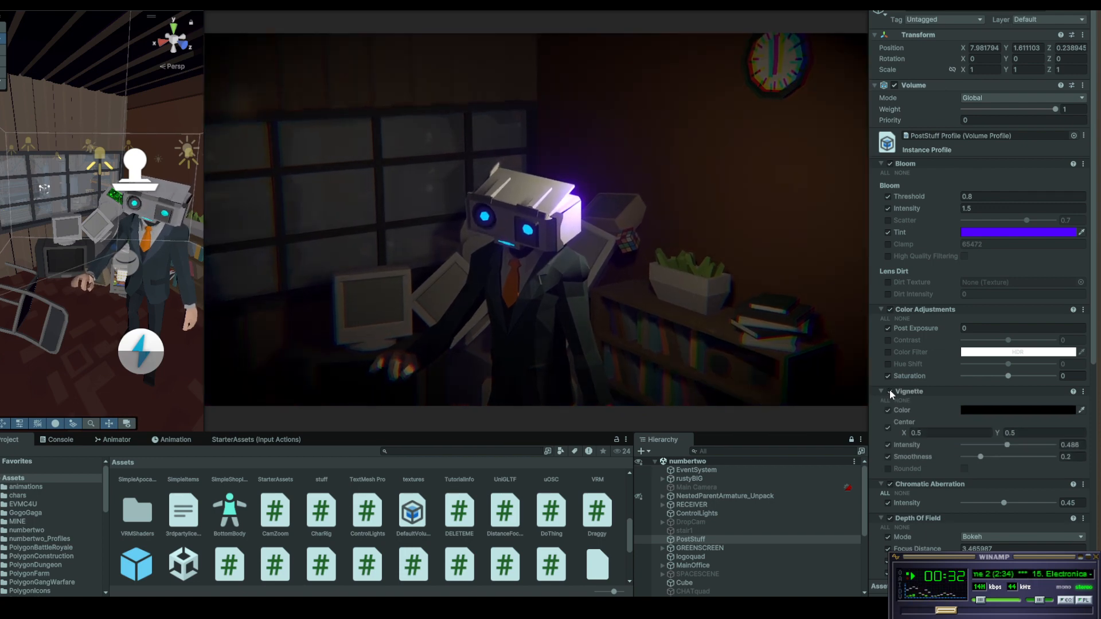
{"action": "left_click", "coordinate": [895, 85]}
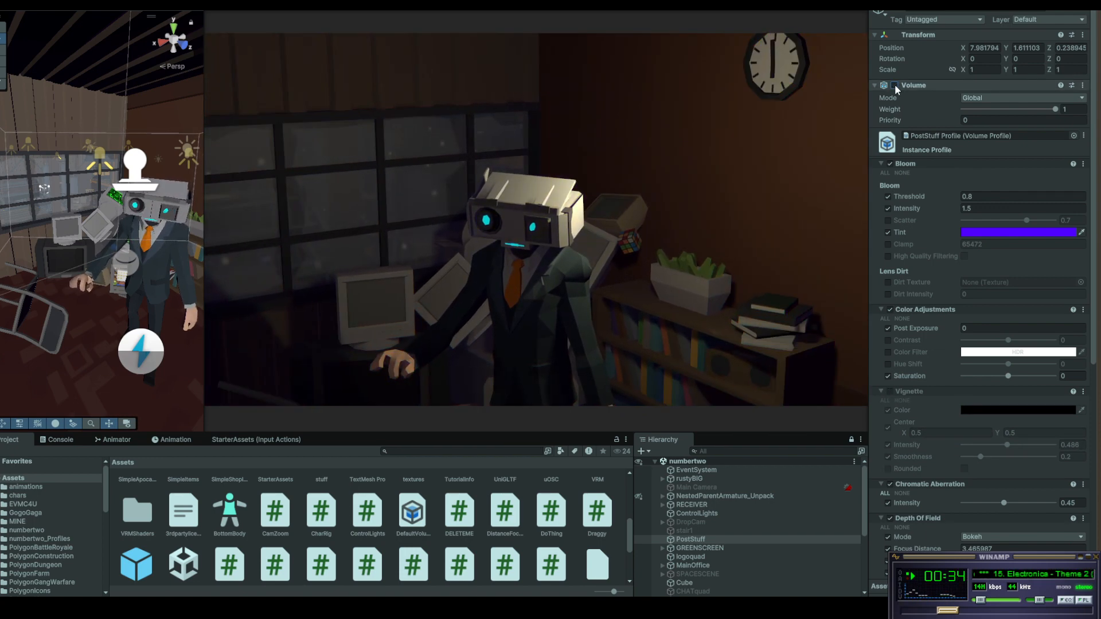
{"action": "left_click", "coordinate": [895, 85]}
{"action": "left_click", "coordinate": [894, 85]}
{"action": "left_click", "coordinate": [895, 85]}
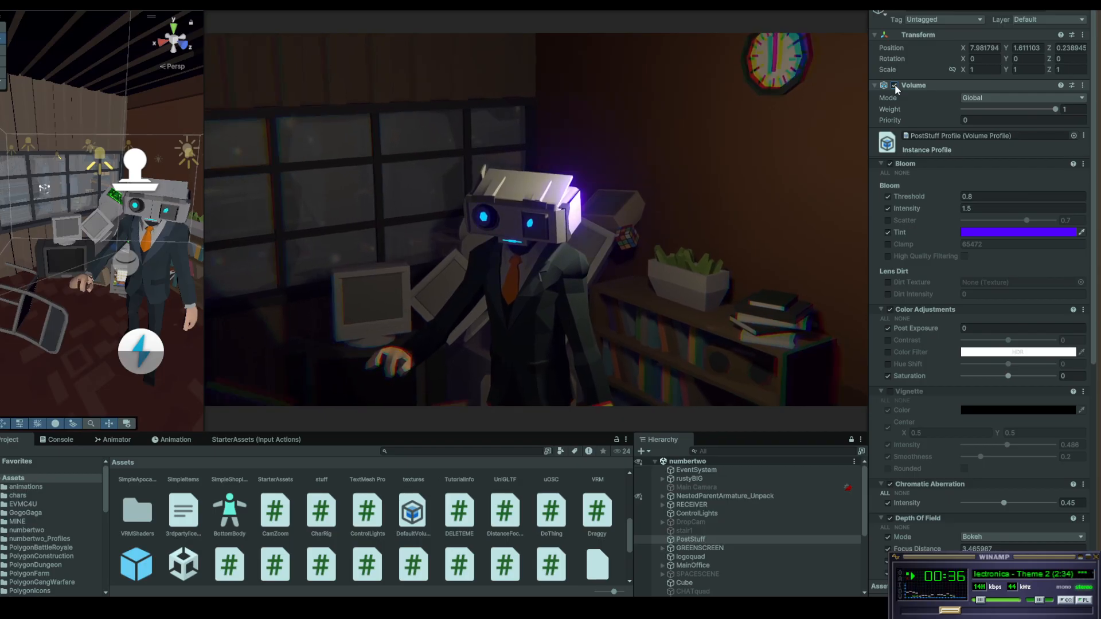
{"action": "left_click", "coordinate": [890, 391]}
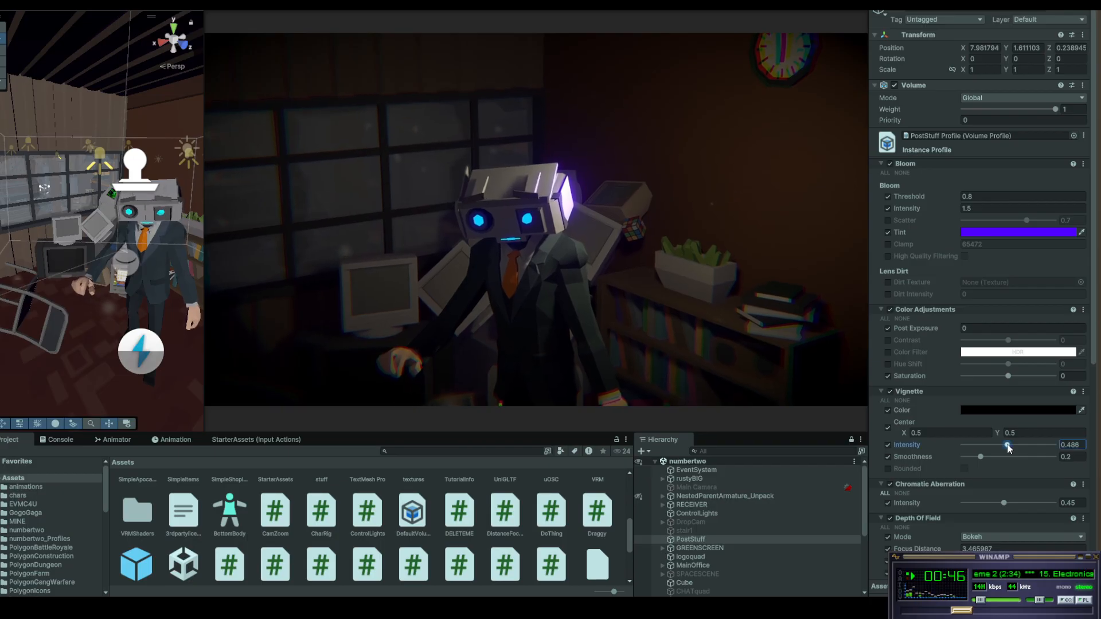
{"action": "mouse_move", "coordinate": [1006, 445]}
{"action": "left_mouse_down"}
{"action": "mouse_move", "coordinate": [1057, 445]}
{"action": "mouse_move", "coordinate": [1008, 441]}
{"action": "left_mouse_up"}
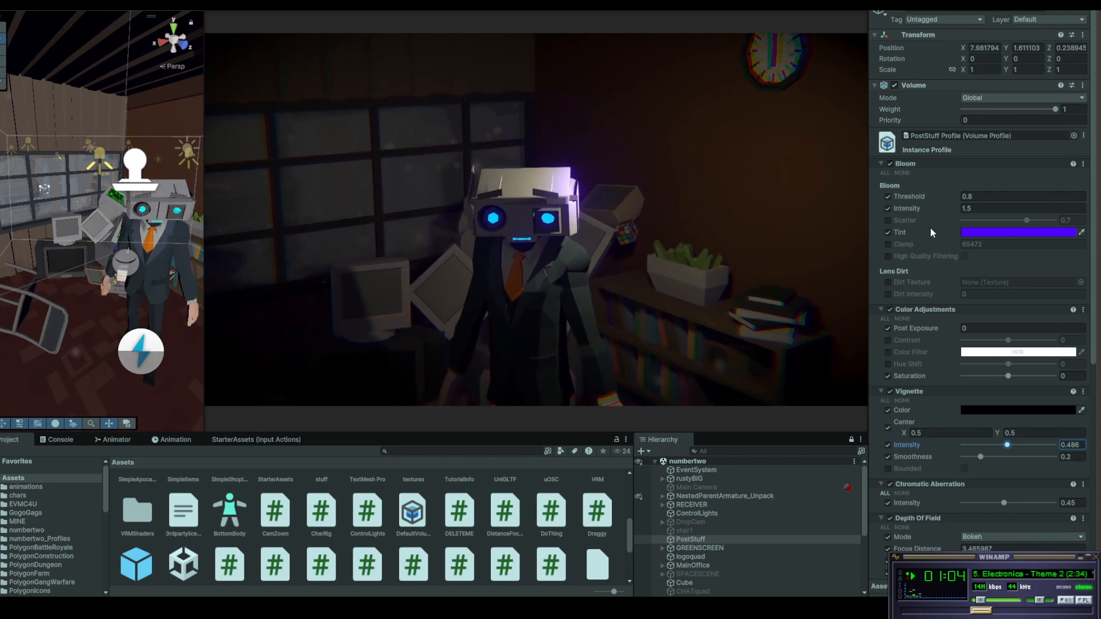
Switch the Bloom effect's purple Tint override off and on to compare the glow around the character's head
{"action": "left_click", "coordinate": [888, 232]}
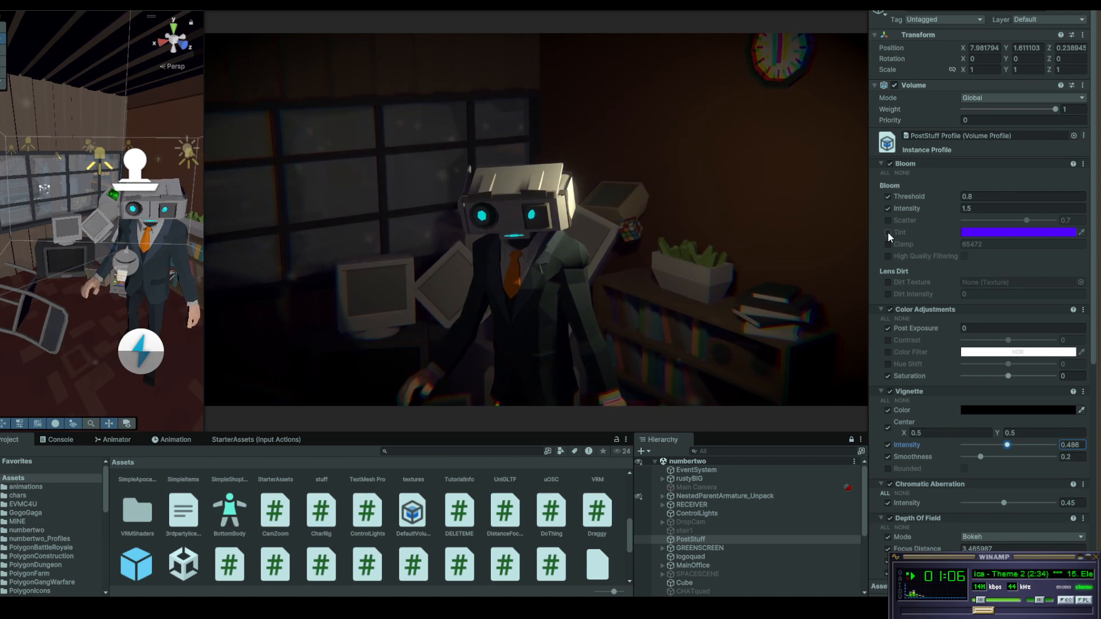
{"action": "left_click", "coordinate": [888, 232]}
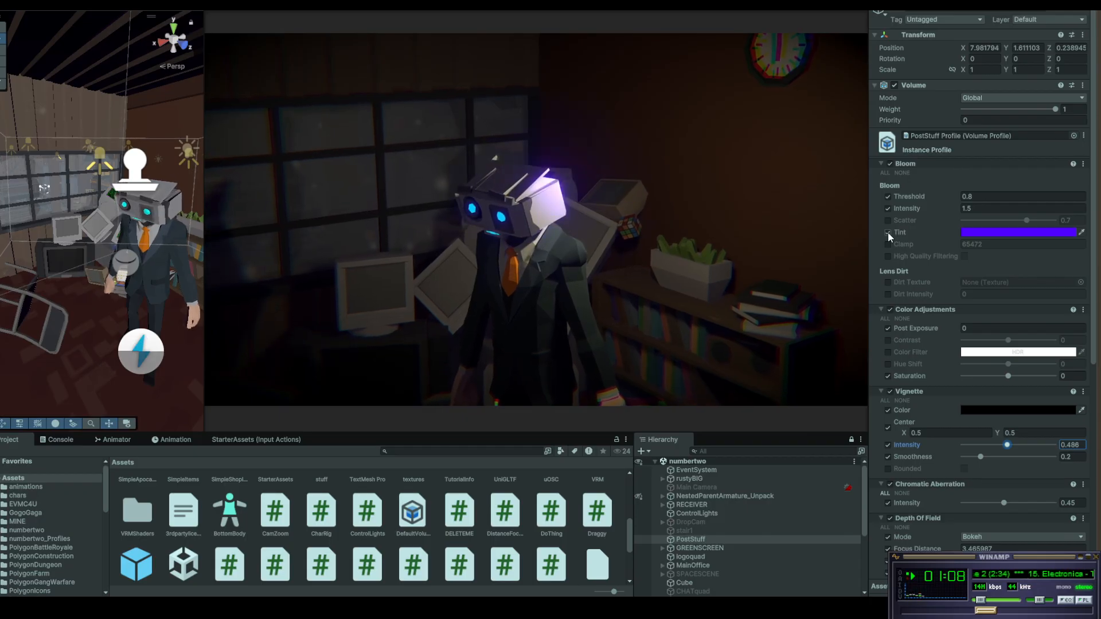
{"action": "left_click", "coordinate": [888, 232]}
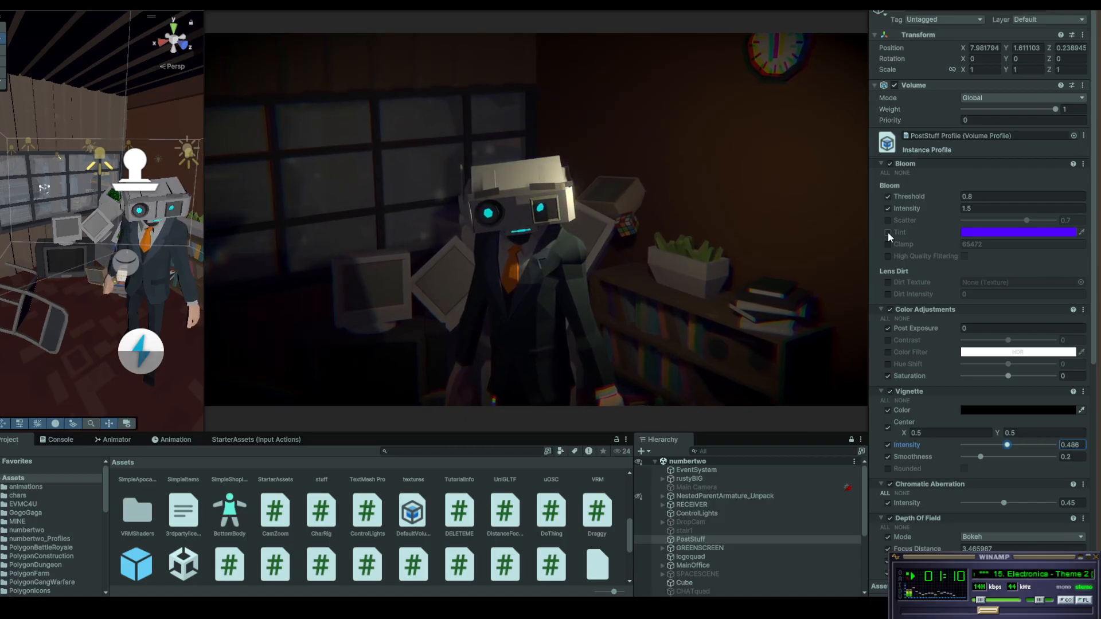
{"action": "left_click", "coordinate": [888, 233]}
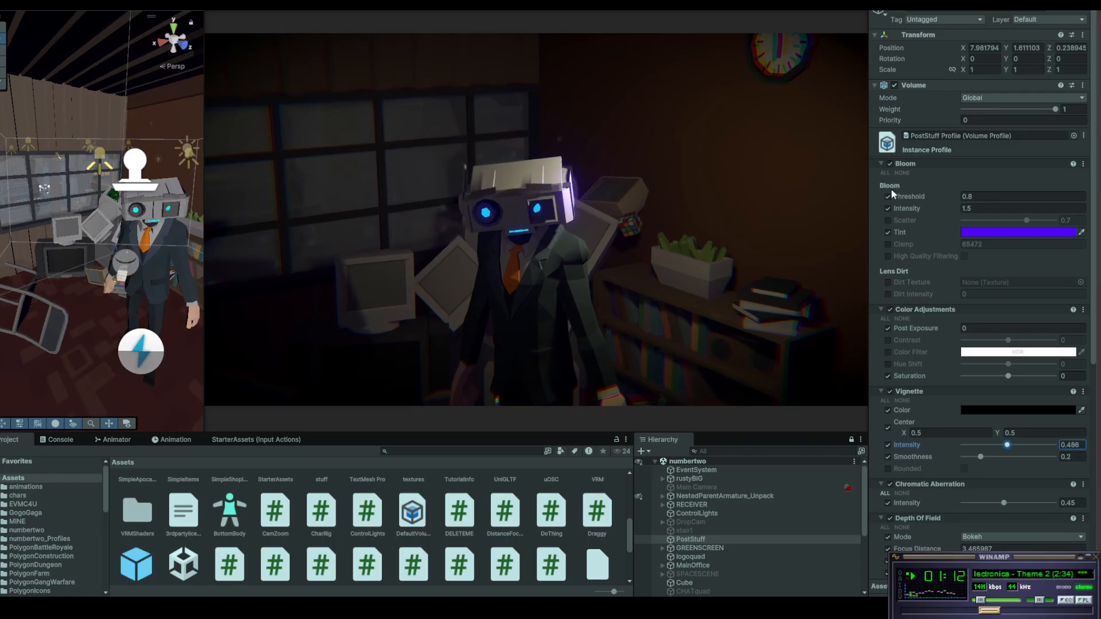
Zoom the game camera around the character, and compare the picture with the entire Bloom effect switched off and on
{"action": "left_click", "coordinate": [544, 199]}
{"action": "scroll", "coordinate": [543, 199], "scroll_direction": "up", "scroll_amount": 5}
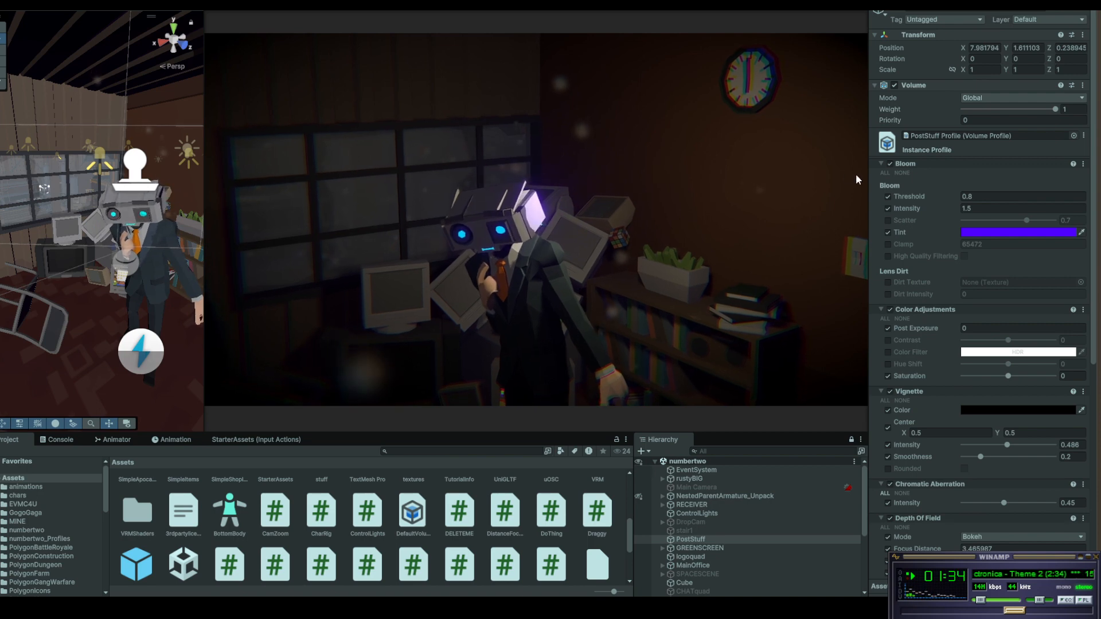
{"action": "left_click", "coordinate": [891, 163]}
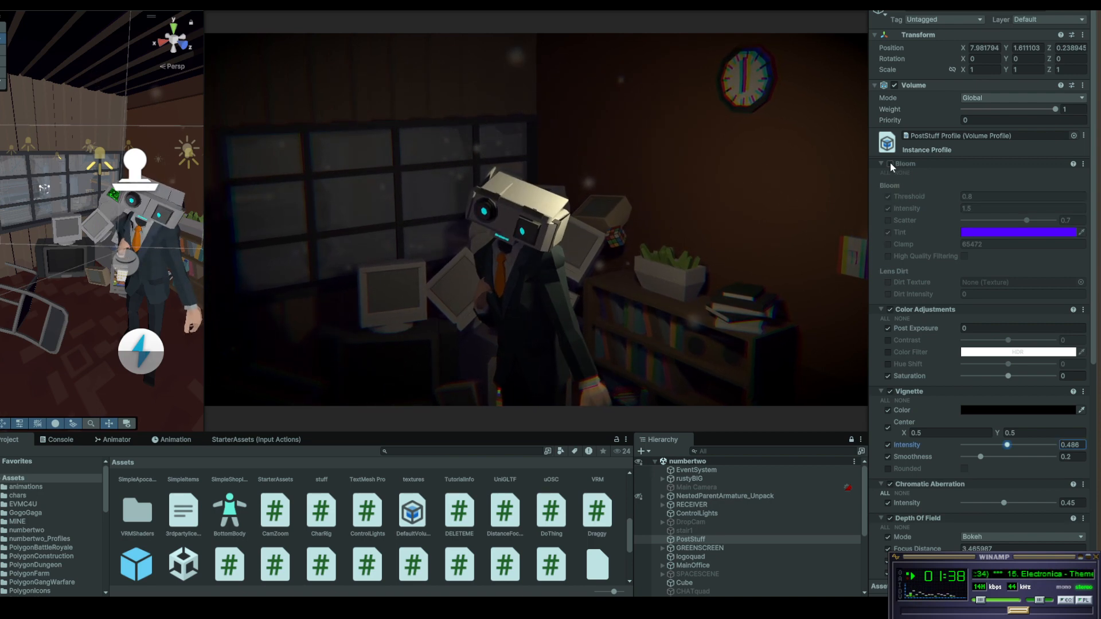
{"action": "left_click", "coordinate": [890, 163]}
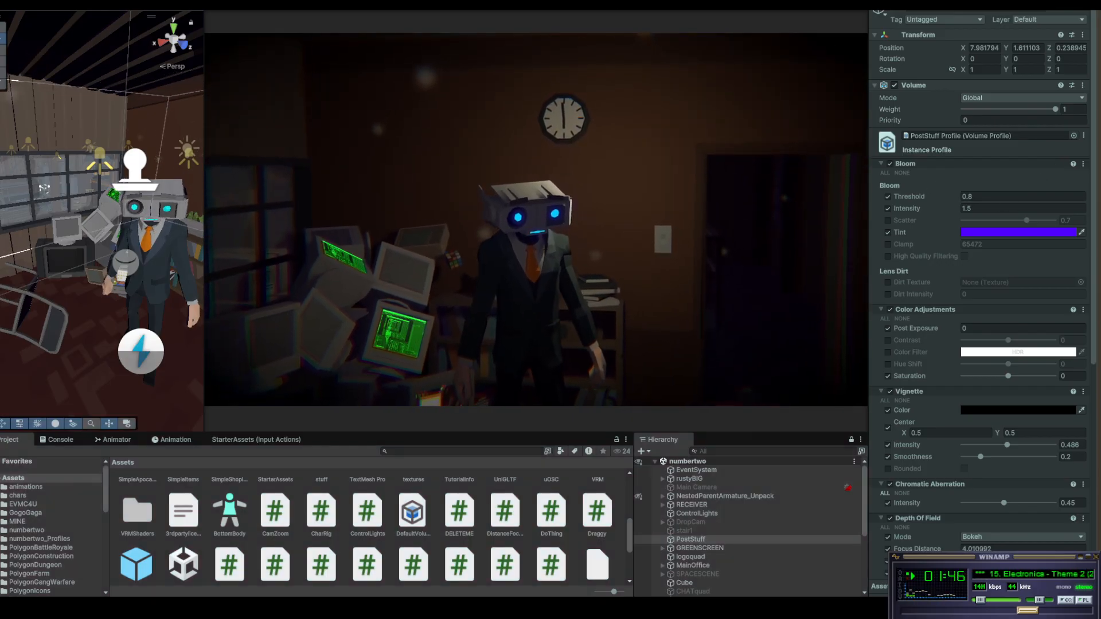
Exit play mode and enlarge the Scene view at the expense of the Game view, facing the office wall with the bookshelf
{"action": "key", "text": "ctrl+p"}
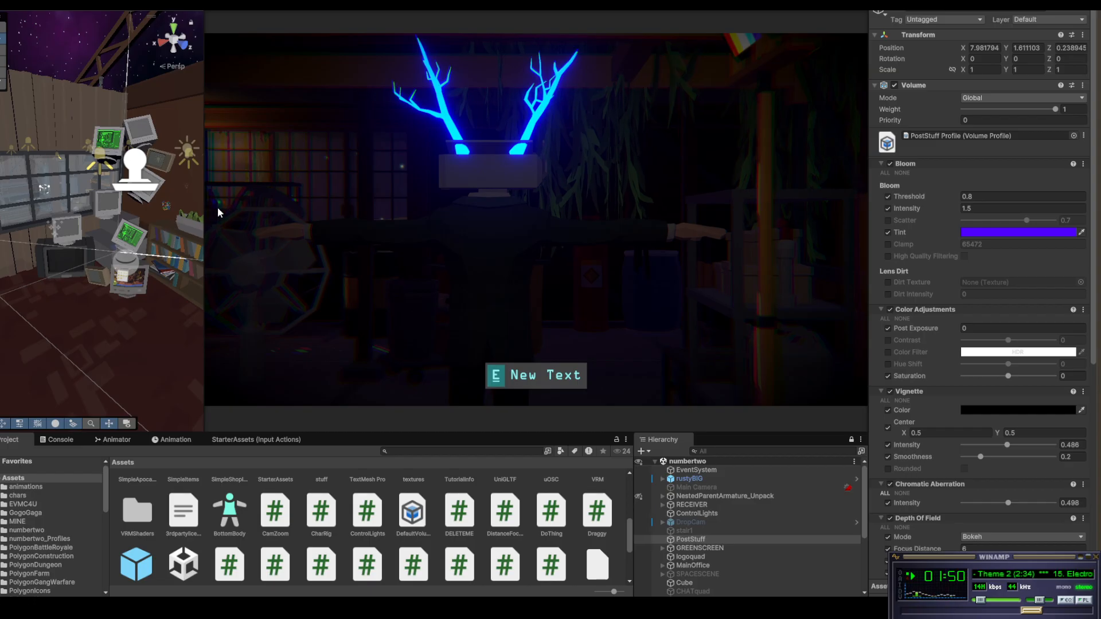
{"action": "left_click_drag", "start_coordinate": [205, 206], "coordinate": [677, 227]}
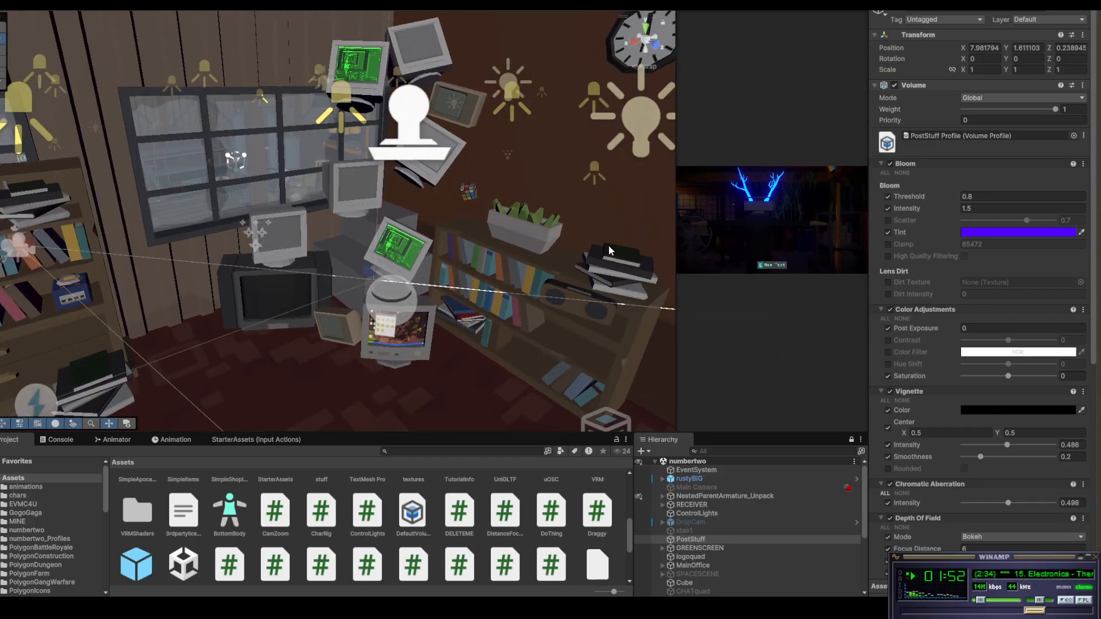
{"action": "right_click_drag", "start_coordinate": [464, 203], "coordinate": [663, 202]}
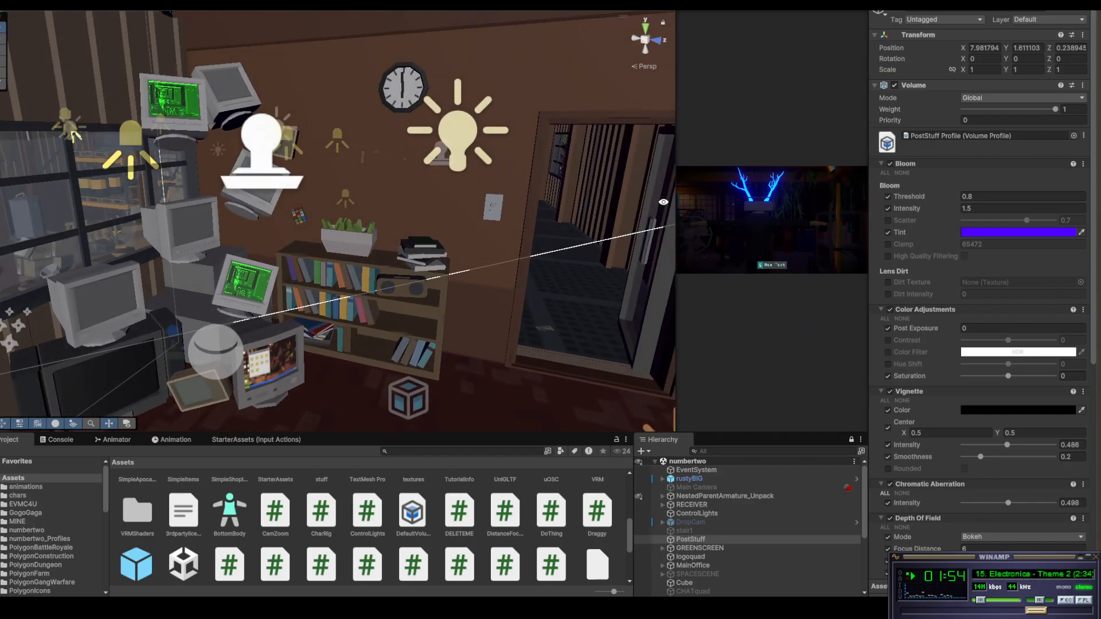
Add a Rigidbody to the puzzle cube beside the monitors, with Use Gravity disabled and Linear Damping set to 1
{"action": "left_click", "coordinate": [300, 217]}
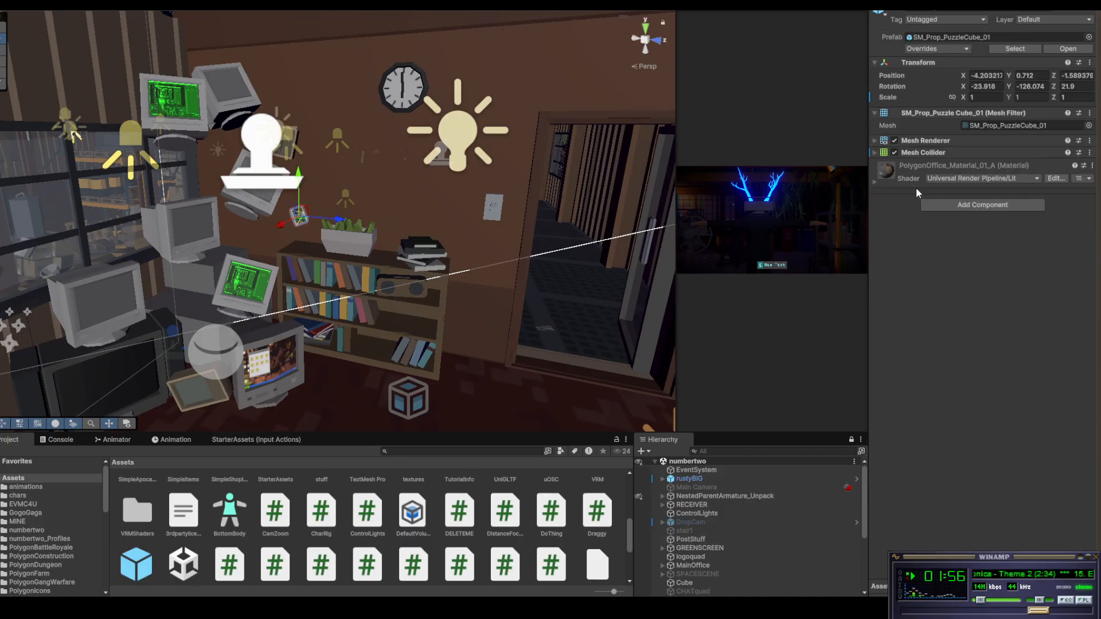
{"action": "left_click", "coordinate": [953, 206]}
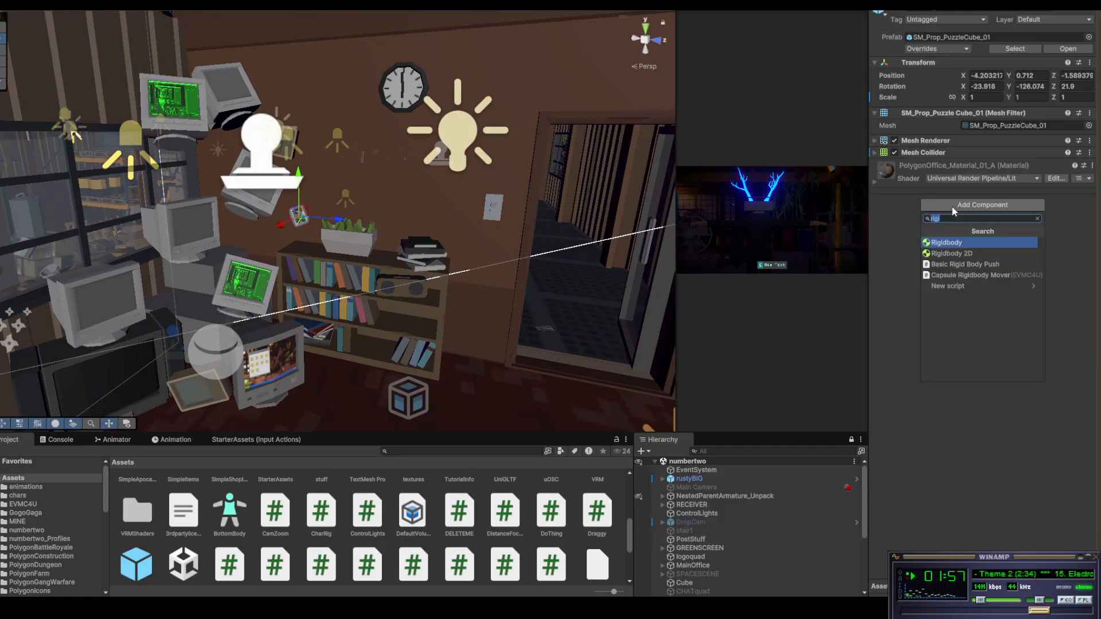
{"action": "left_click", "coordinate": [960, 243]}
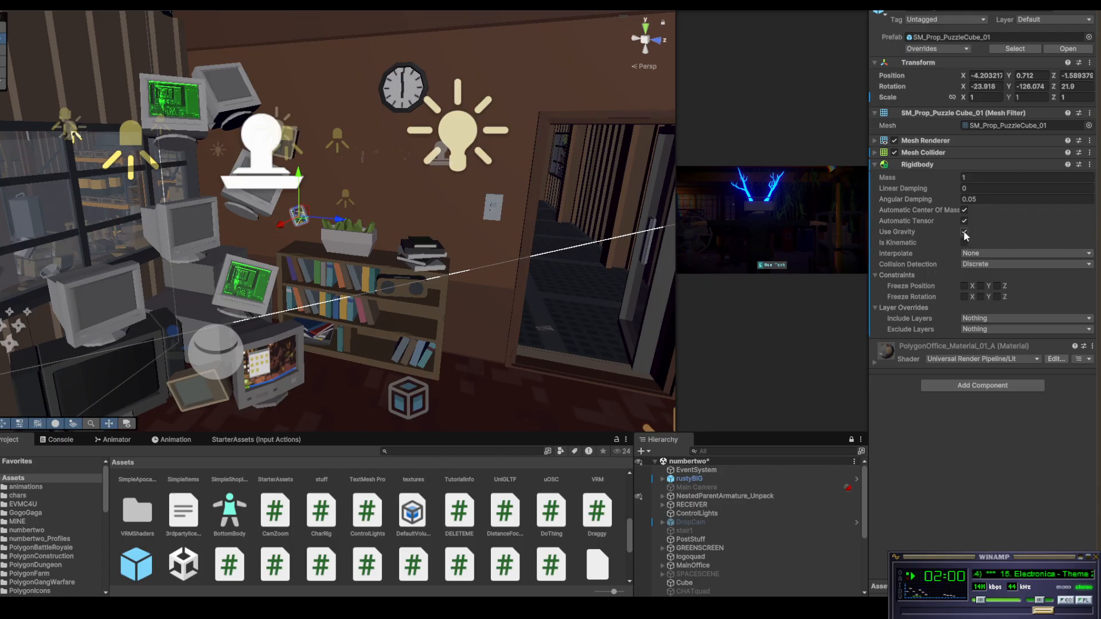
{"action": "left_click", "coordinate": [972, 177]}
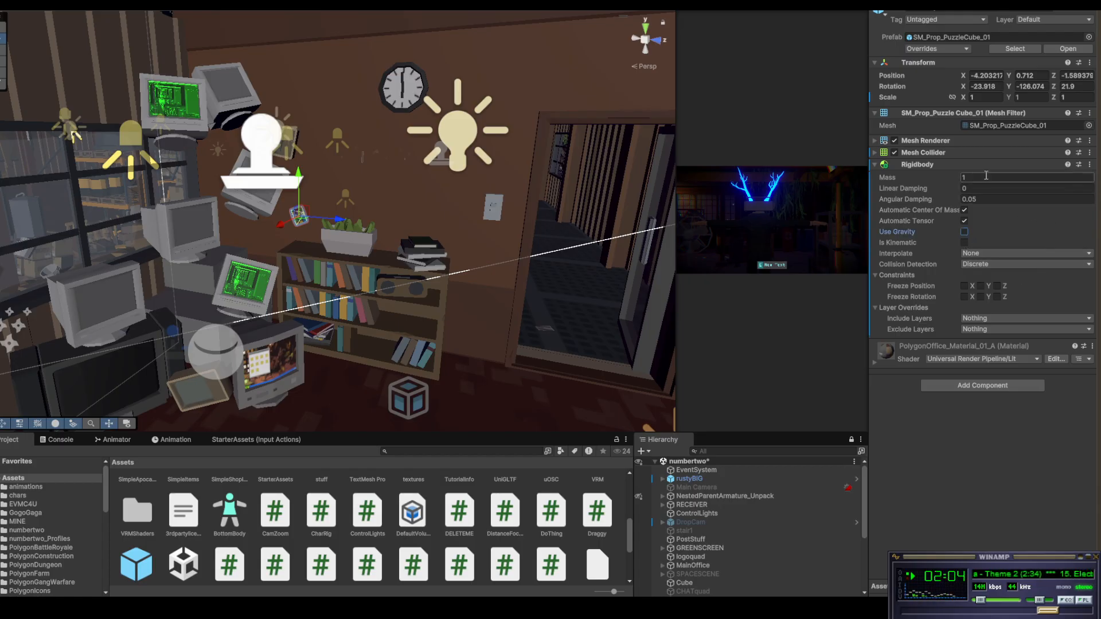
{"action": "left_click", "coordinate": [977, 187]}
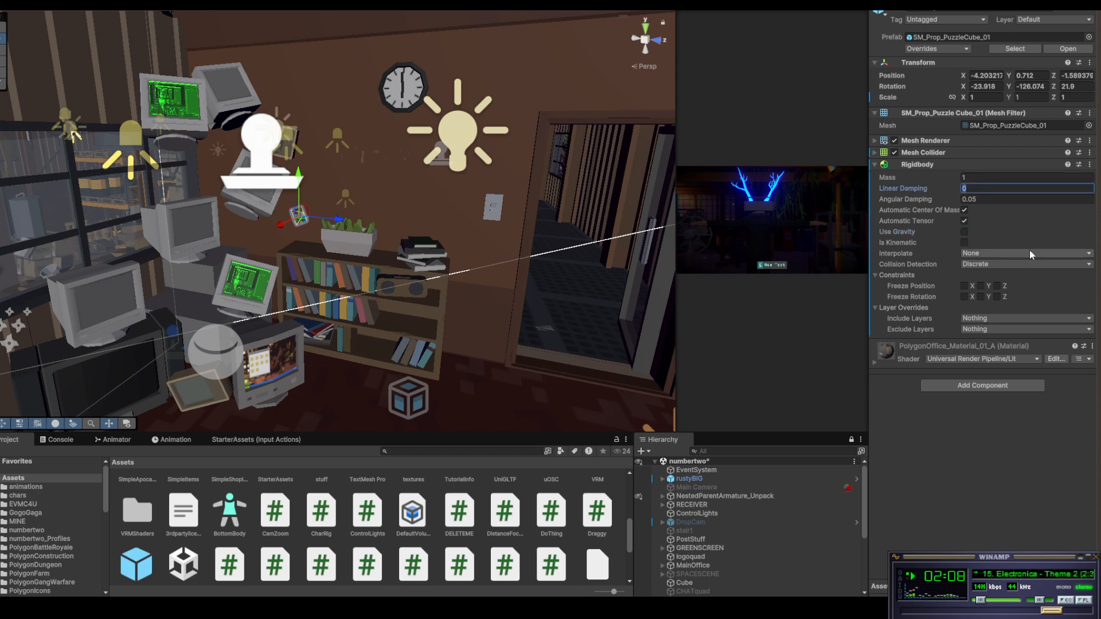
{"action": "type", "text": "1"}
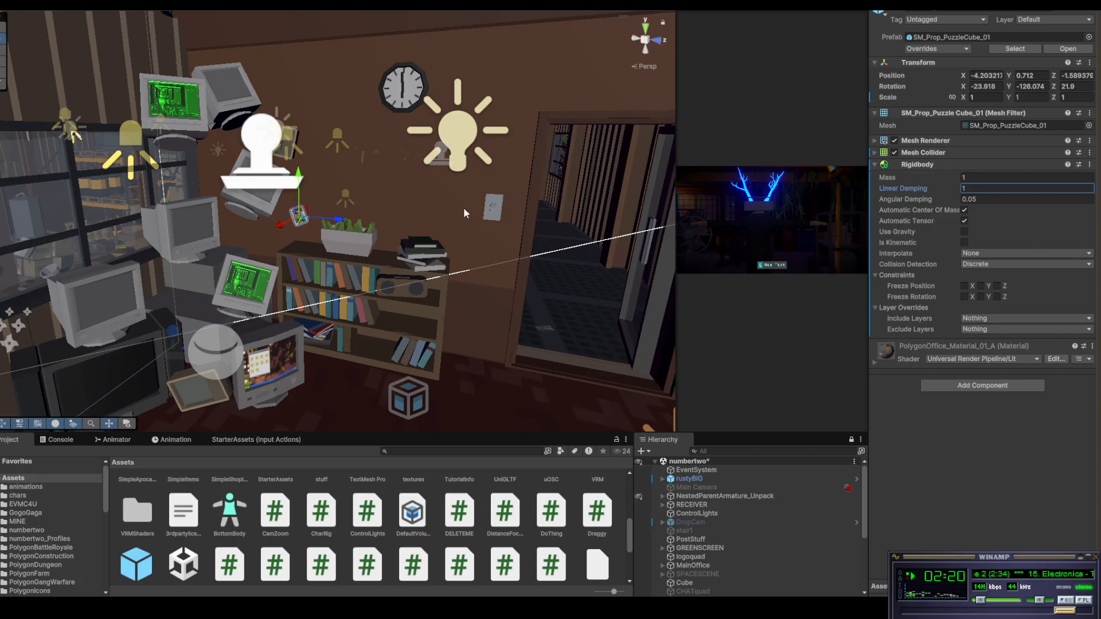
Add an Event Trigger component to the light switch on the office wall
{"action": "left_click", "coordinate": [490, 209]}
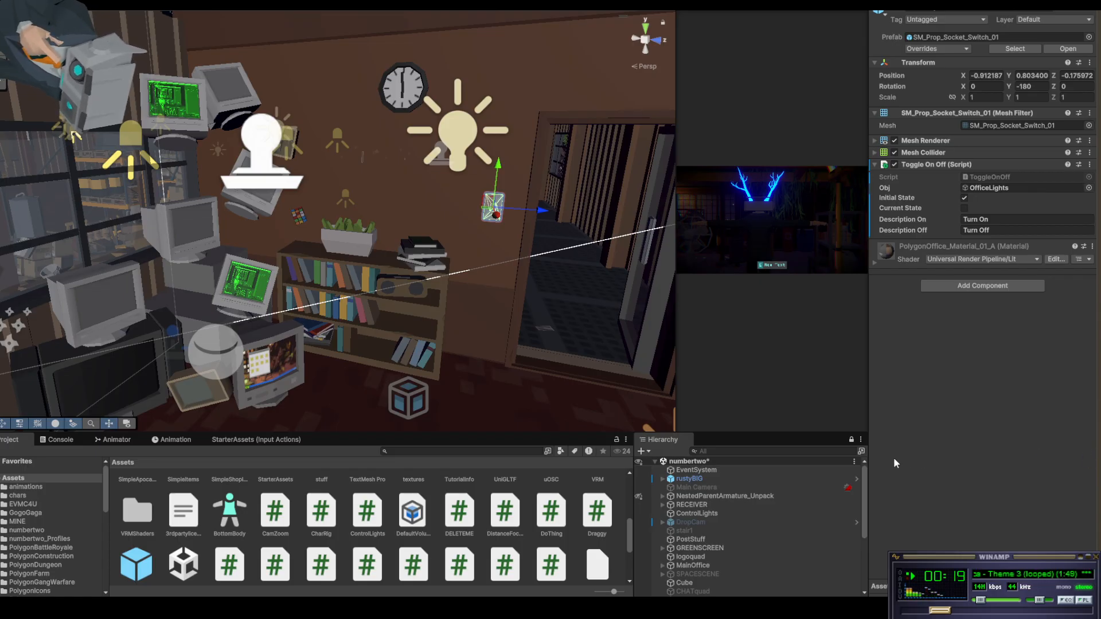
{"action": "left_click", "coordinate": [1009, 285]}
{"action": "type", "text": "rigi"}
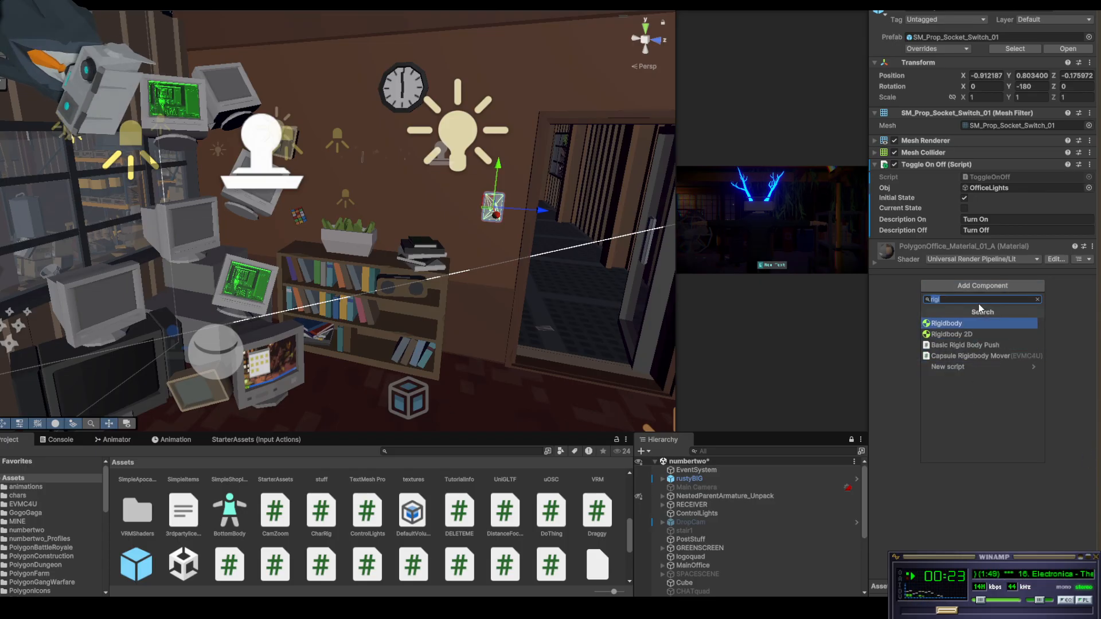
{"action": "type", "text": "event"}
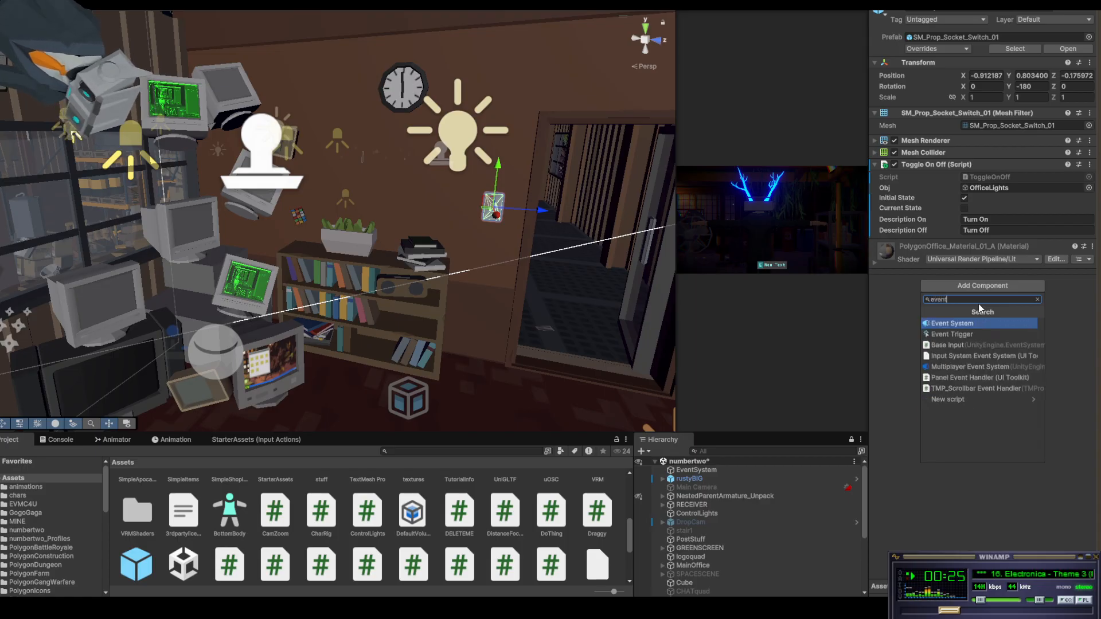
{"action": "left_click", "coordinate": [975, 335]}
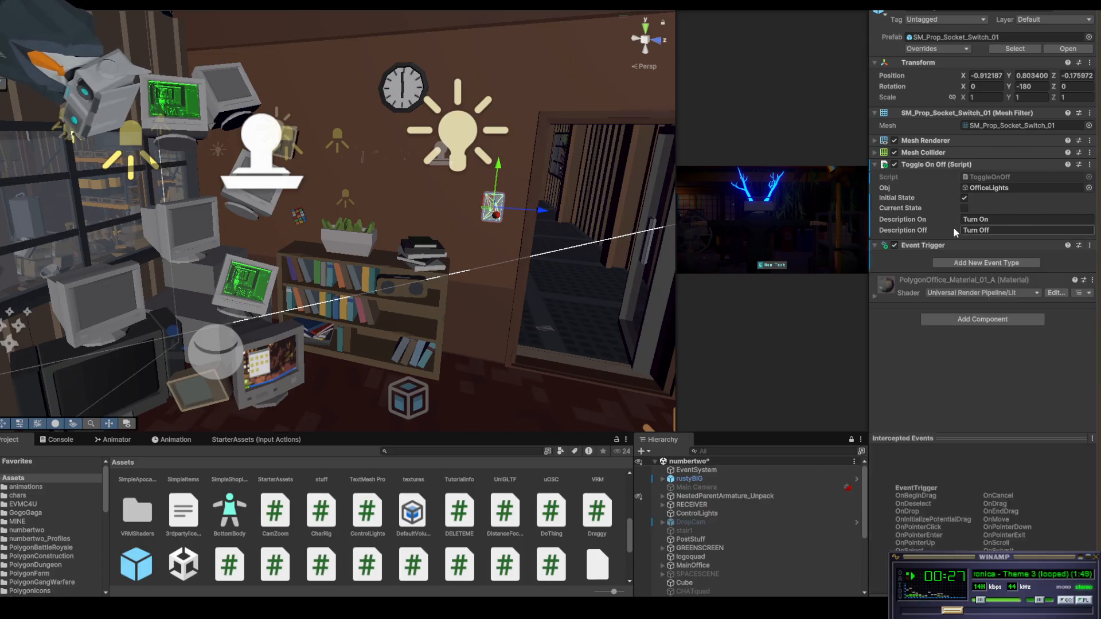
Add a PointerClick event to the light switch's Event Trigger and give it an empty callback entry
{"action": "left_click", "coordinate": [999, 264]}
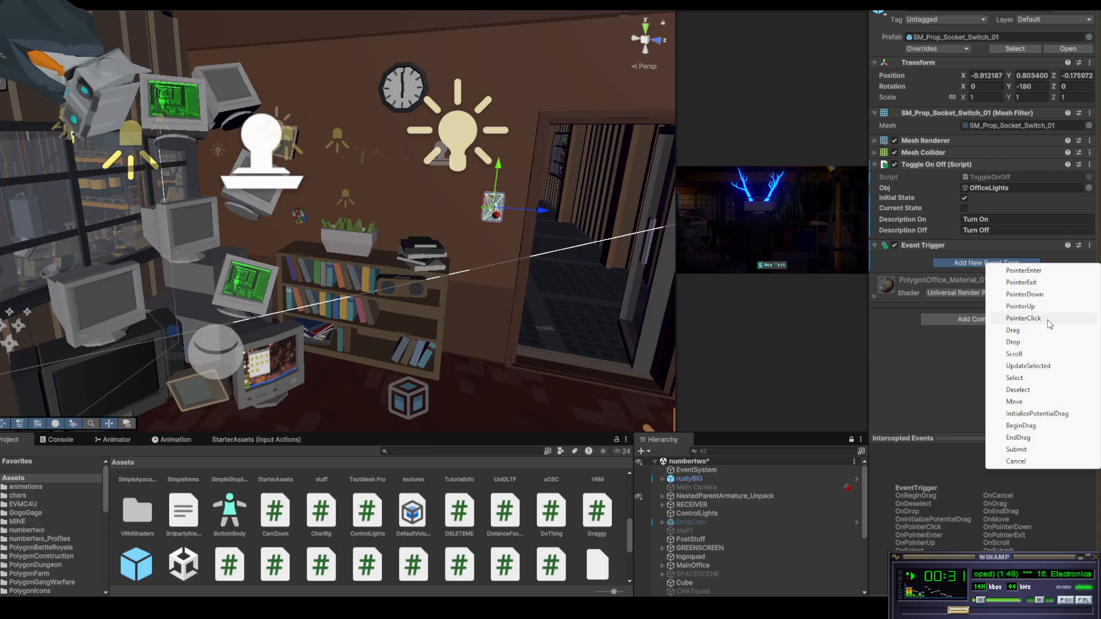
{"action": "left_click", "coordinate": [1025, 318]}
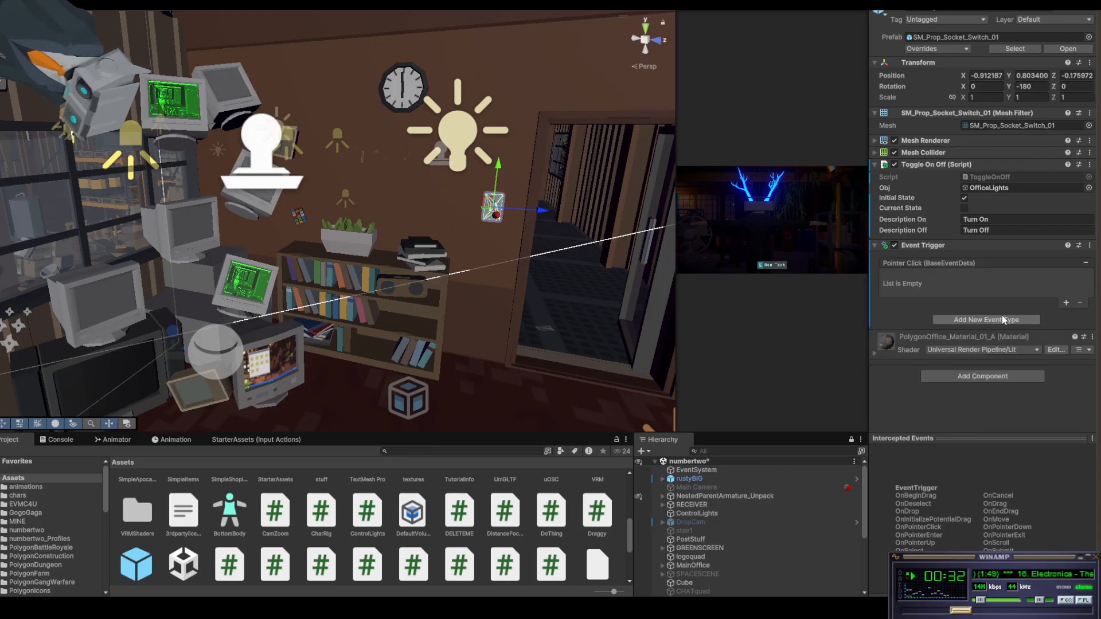
{"action": "left_click", "coordinate": [1067, 304]}
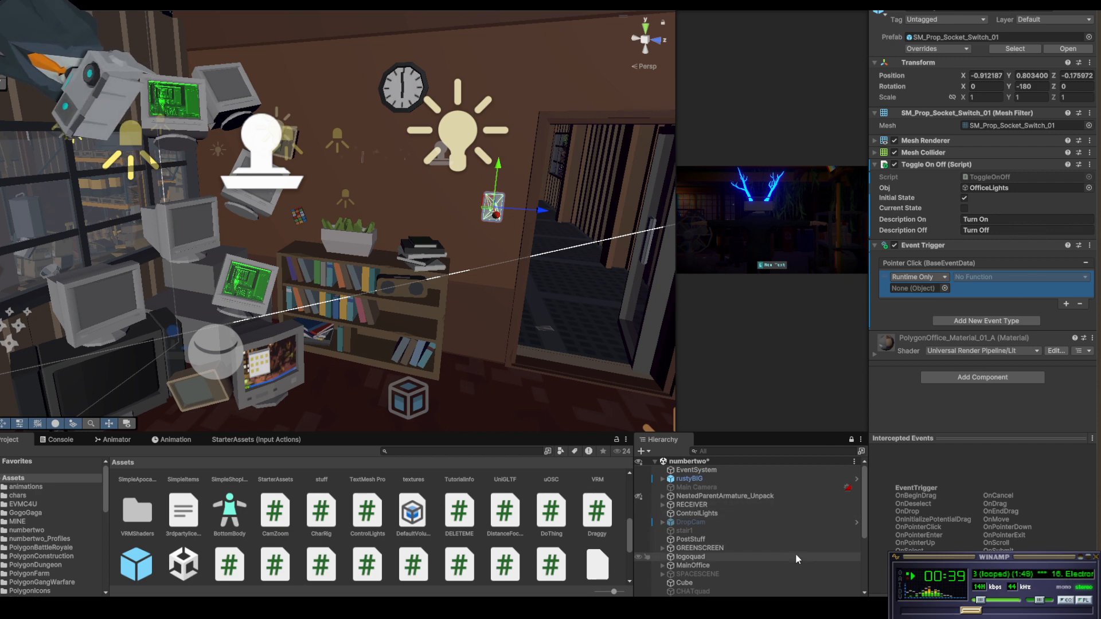
Make the light switch's PointerClick callback target the switch SM_Prop_Socket_Switch_01 (2) itself and call its ToggleOnOff.Interact function
{"action": "key", "text": "f"}
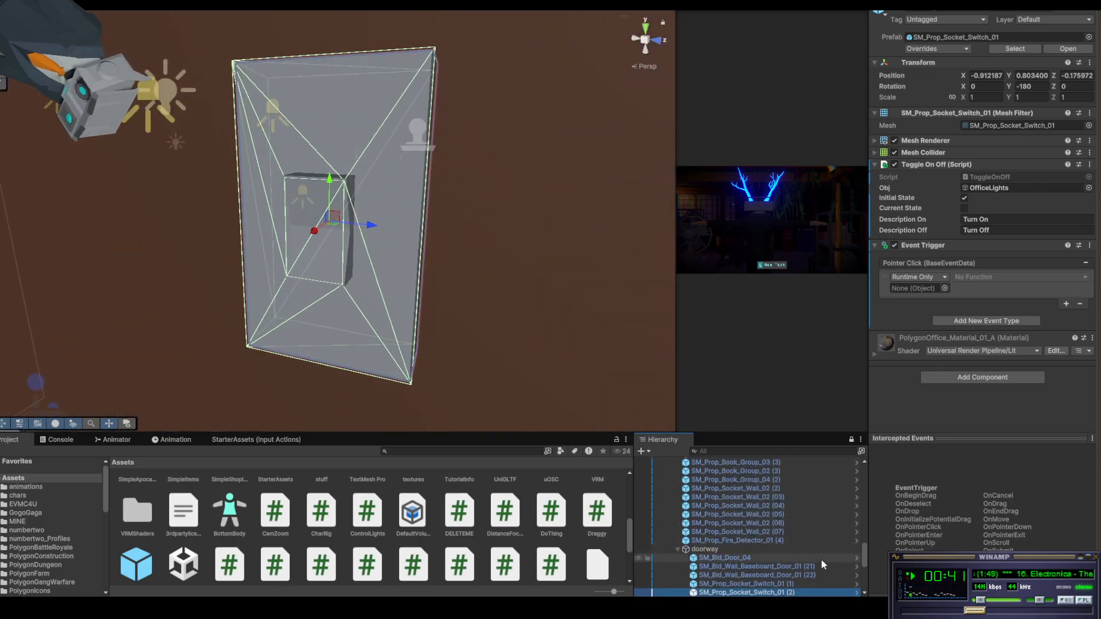
{"action": "scroll", "coordinate": [821, 563], "scroll_direction": "down", "scroll_amount": 3}
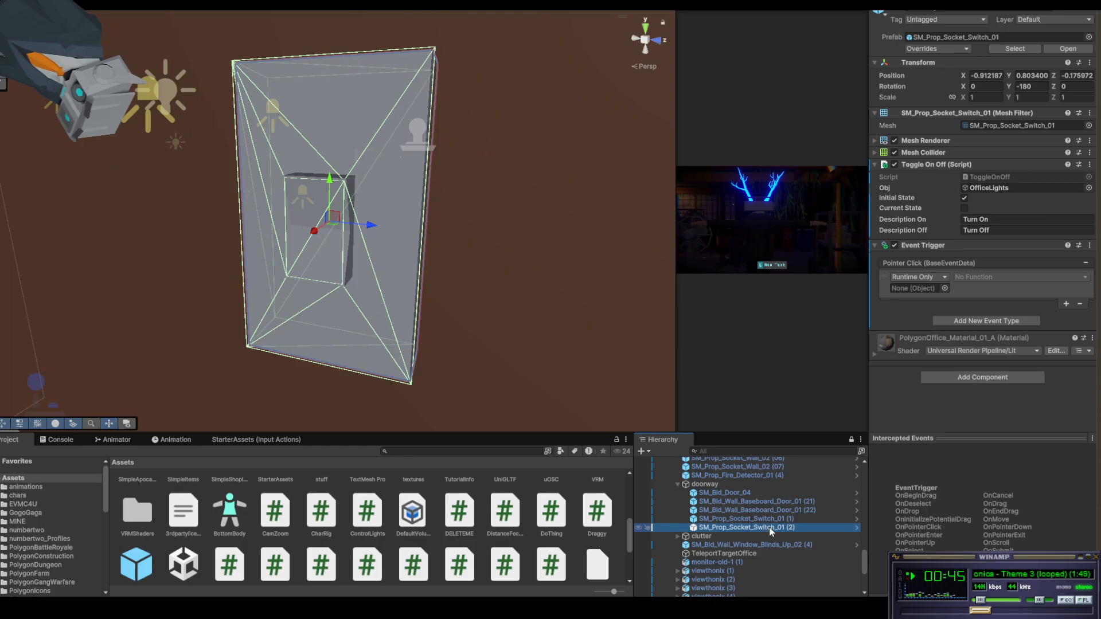
{"action": "left_click_drag", "start_coordinate": [769, 528], "coordinate": [968, 496]}
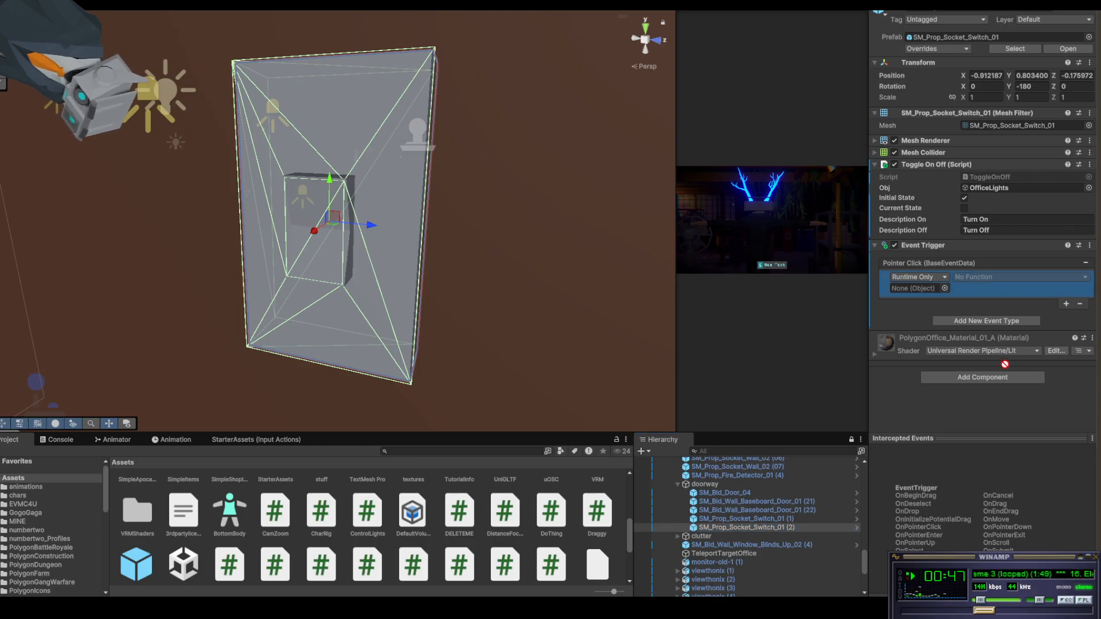
{"action": "left_click_drag", "start_coordinate": [1005, 365], "coordinate": [921, 289]}
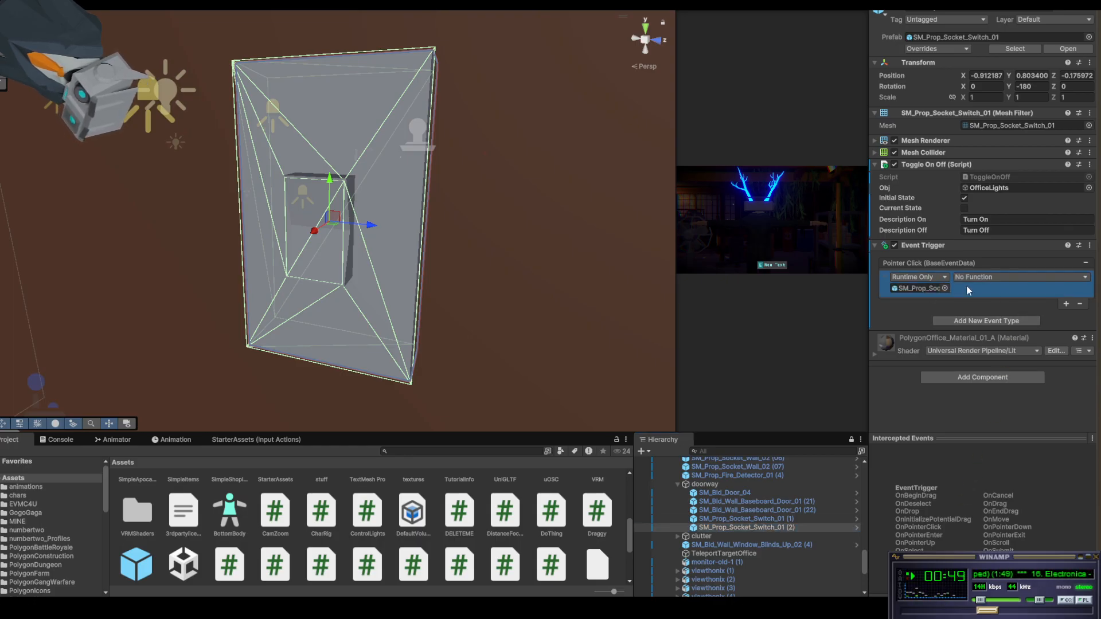
{"action": "left_click", "coordinate": [996, 279]}
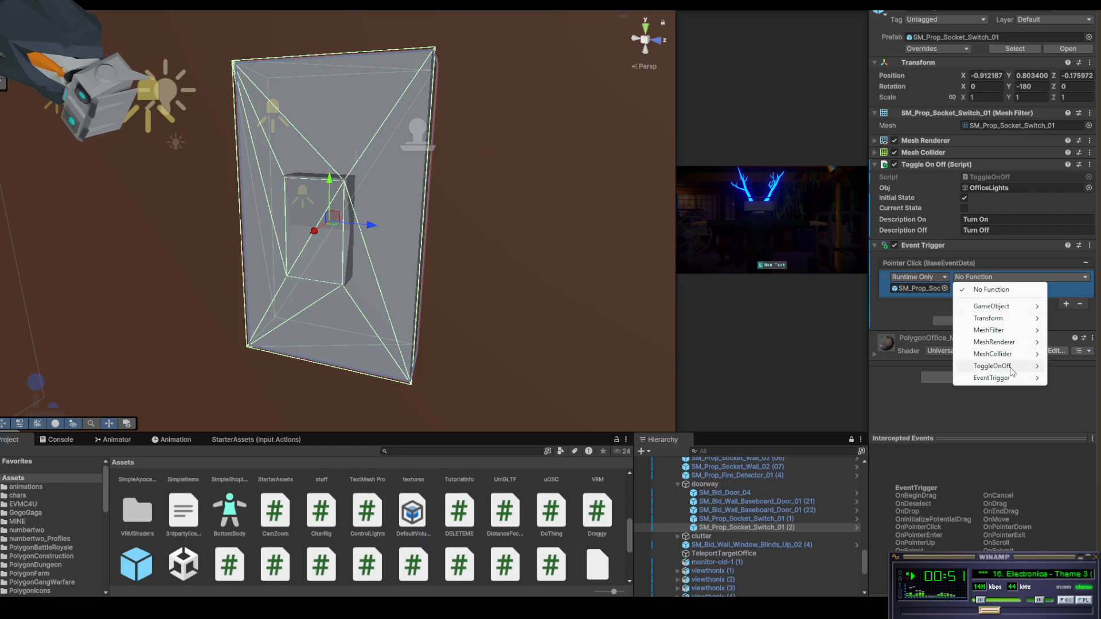
{"action": "mouse_move", "coordinate": [1012, 370]}
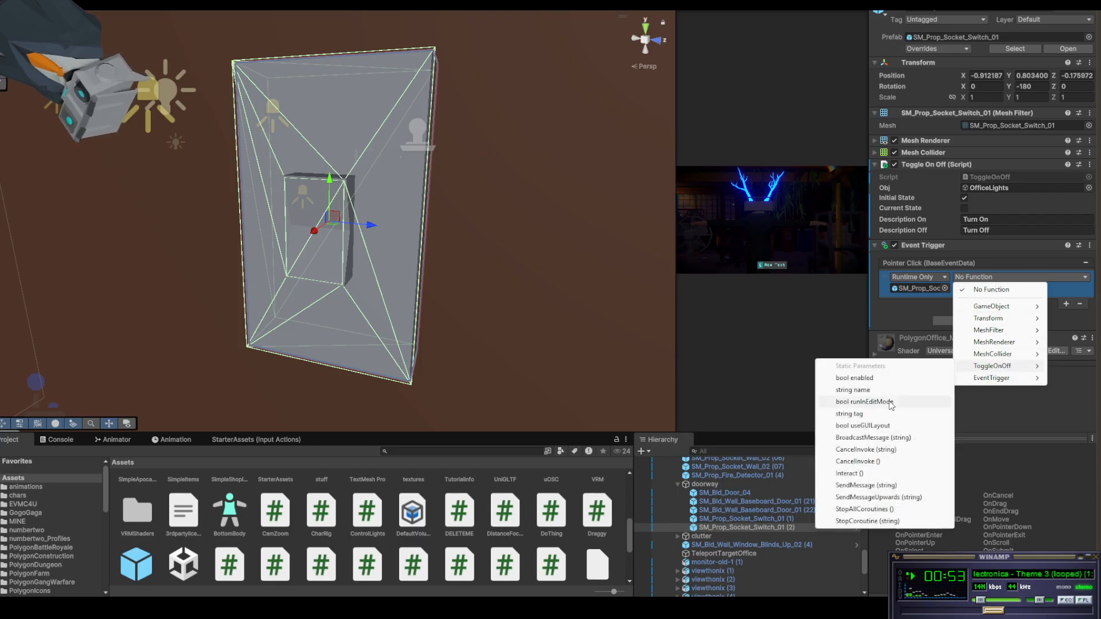
{"action": "left_click", "coordinate": [850, 473]}
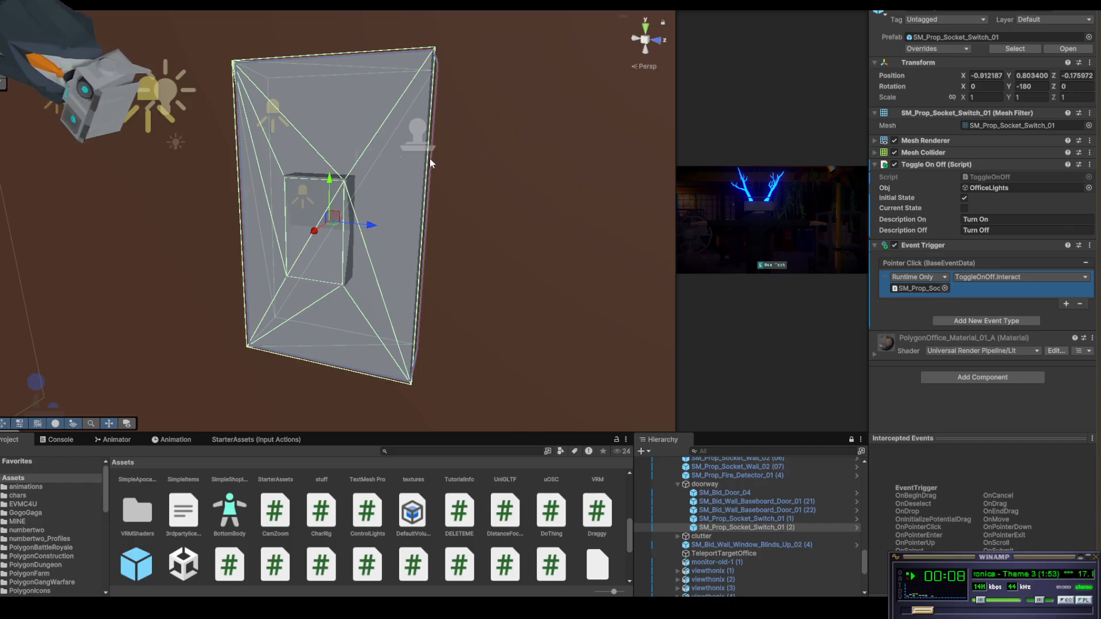
Examine the second switch, SM_Prop_Socket_Switch_01 (1), and the area around it outside the office doorway
{"action": "left_click", "coordinate": [740, 519]}
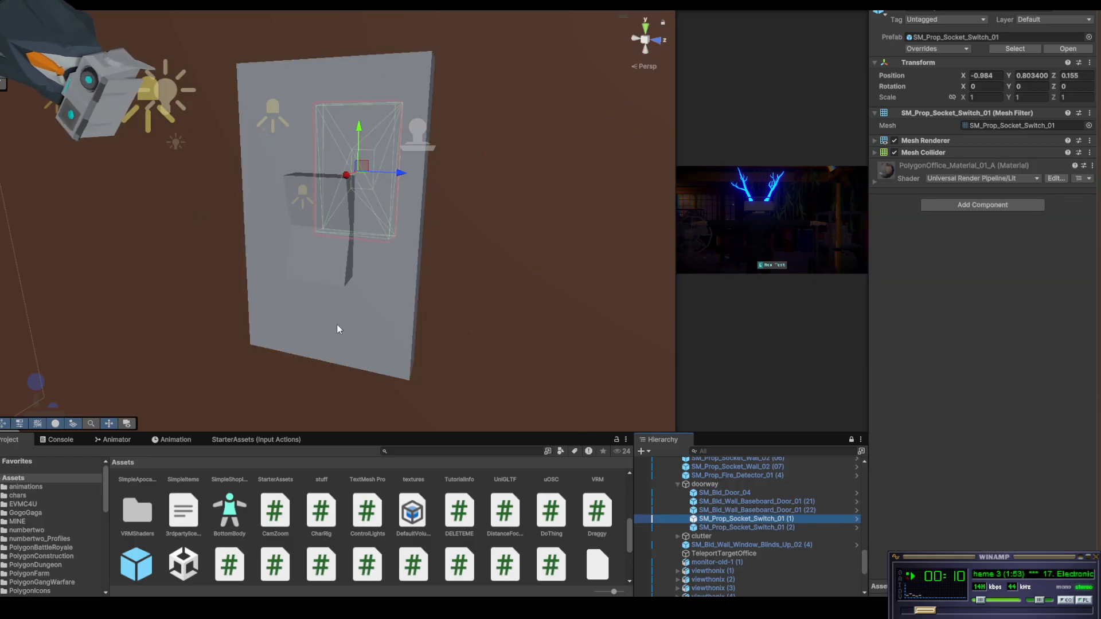
{"action": "left_click", "coordinate": [363, 348]}
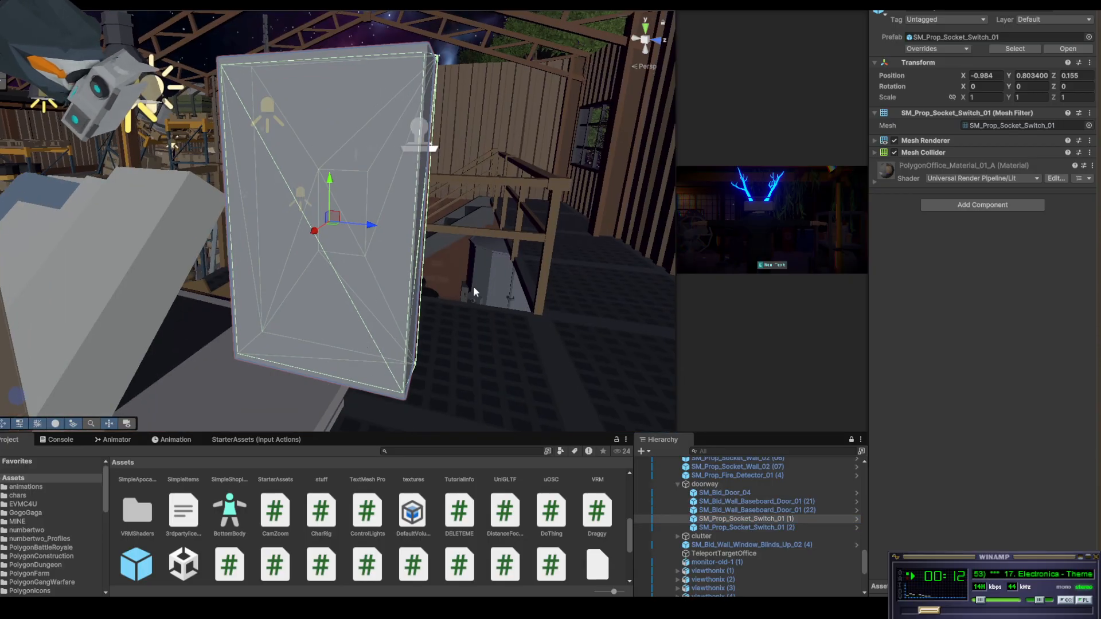
{"action": "left_click_drag", "start_coordinate": [540, 269], "coordinate": [245, 276], "text": "alt"}
{"action": "scroll", "coordinate": [278, 284], "scroll_direction": "down", "scroll_amount": 10}
{"action": "left_click_drag", "start_coordinate": [504, 235], "coordinate": [576, 218], "text": "alt"}
{"action": "middle_click_drag", "start_coordinate": [603, 194], "coordinate": [51, 303]}
{"action": "mouse_move", "coordinate": [512, 197]}
{"action": "left_mouse_down", "text": "alt"}
{"action": "mouse_move", "coordinate": [484, 226]}
{"action": "mouse_move", "coordinate": [497, 196]}
{"action": "left_mouse_up", "text": "alt"}
{"action": "scroll", "coordinate": [521, 221], "scroll_direction": "down", "scroll_amount": 2}
{"action": "scroll", "coordinate": [466, 278], "scroll_direction": "down", "scroll_amount": 3}
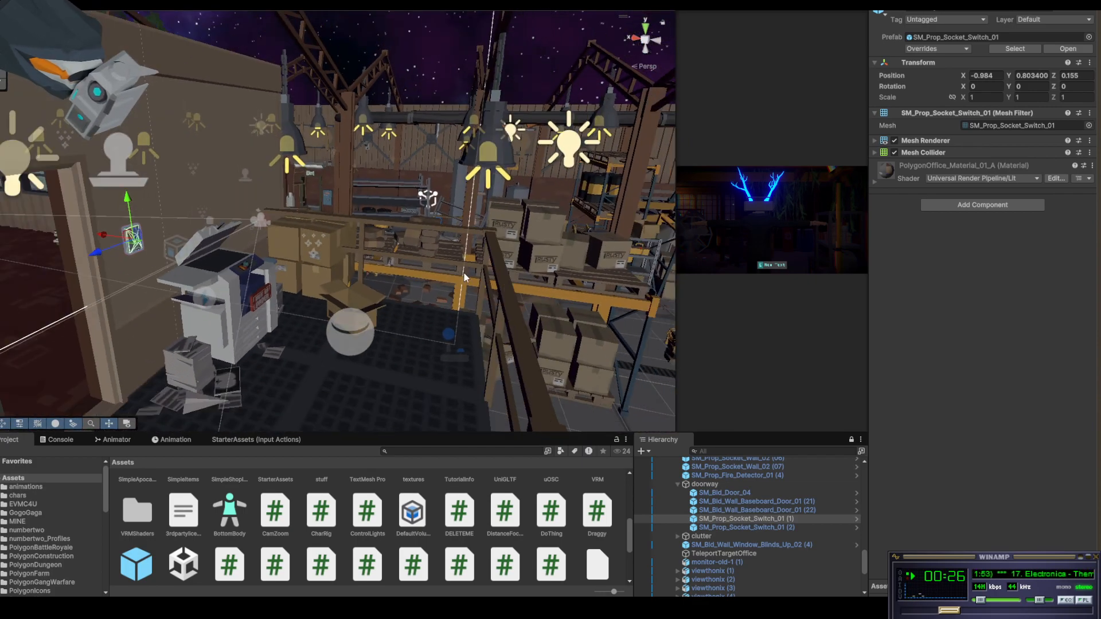
{"action": "scroll", "coordinate": [444, 277], "scroll_direction": "up", "scroll_amount": 8}
{"action": "scroll", "coordinate": [332, 304], "scroll_direction": "down", "scroll_amount": 6}
{"action": "scroll", "coordinate": [255, 348], "scroll_direction": "down", "scroll_amount": 5}
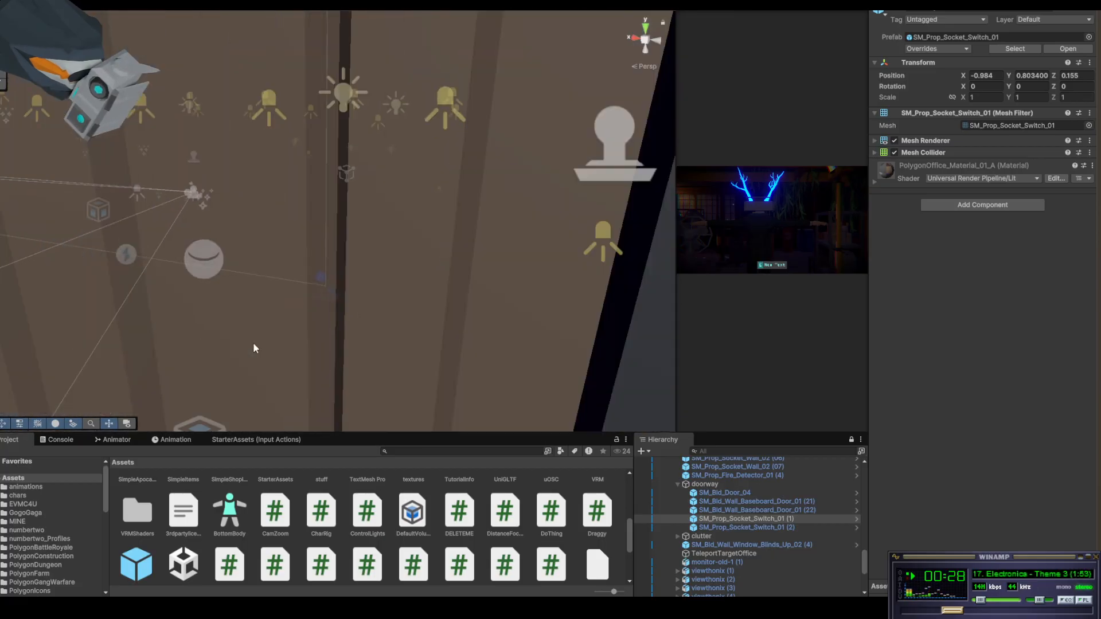
{"action": "scroll", "coordinate": [259, 347], "scroll_direction": "up", "scroll_amount": 4}
{"action": "left_click_drag", "start_coordinate": [373, 275], "coordinate": [257, 313], "text": "alt"}
{"action": "key", "text": "f"}
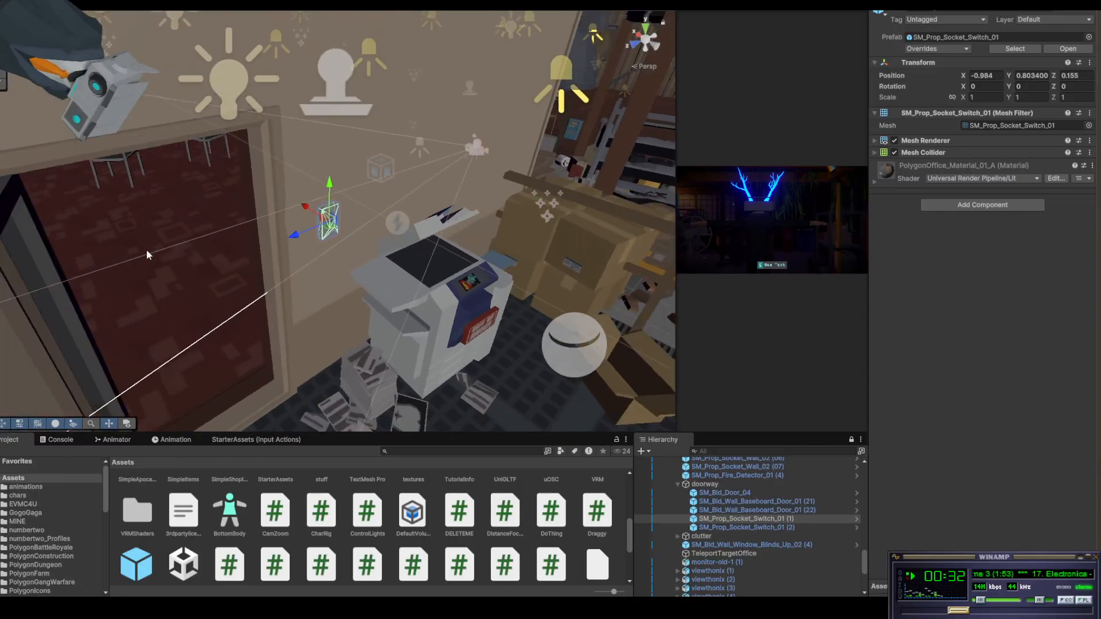
{"action": "scroll", "coordinate": [145, 256], "scroll_direction": "down", "scroll_amount": 4}
{"action": "left_click_drag", "start_coordinate": [439, 291], "coordinate": [362, 244], "text": "alt"}
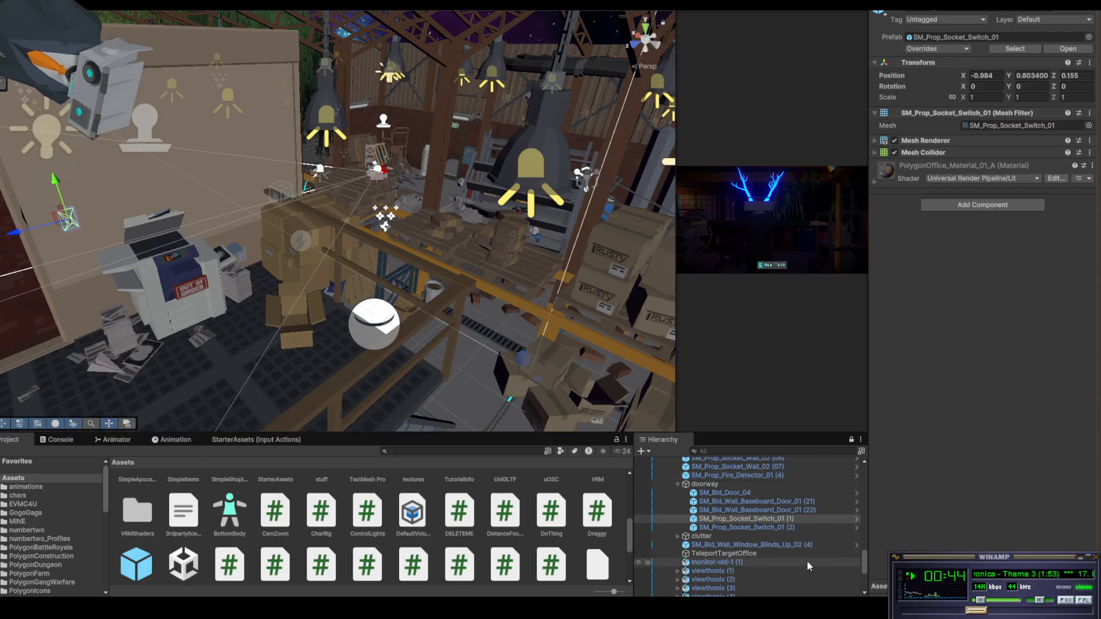
Add a Point Light as a child of the clutter group that contains the photocopier outside the office
{"action": "left_click", "coordinate": [179, 319]}
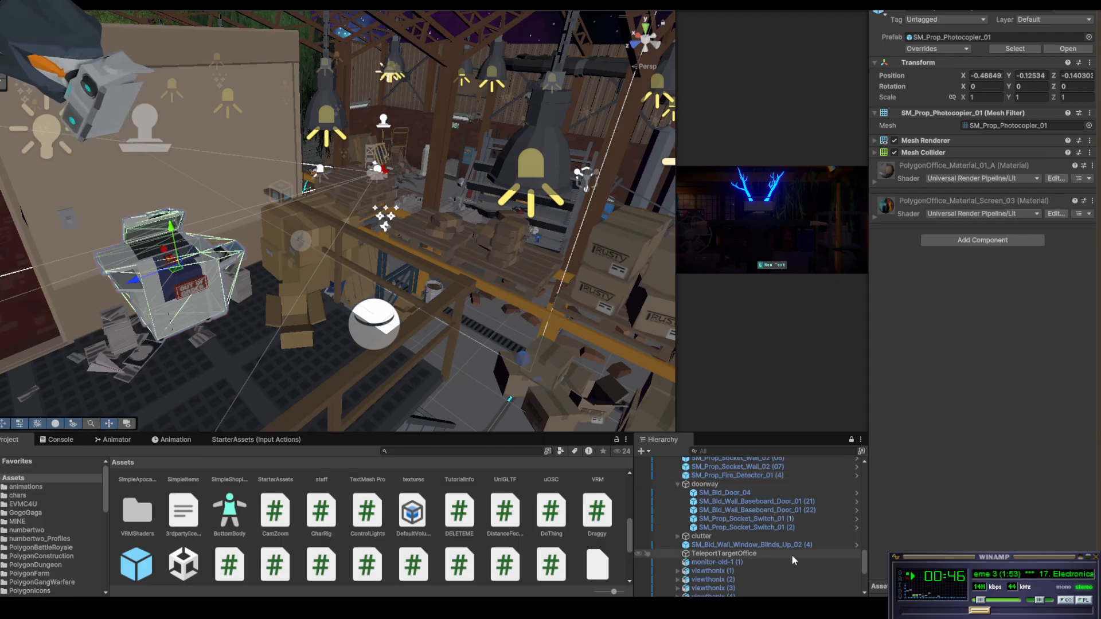
{"action": "key", "text": "f"}
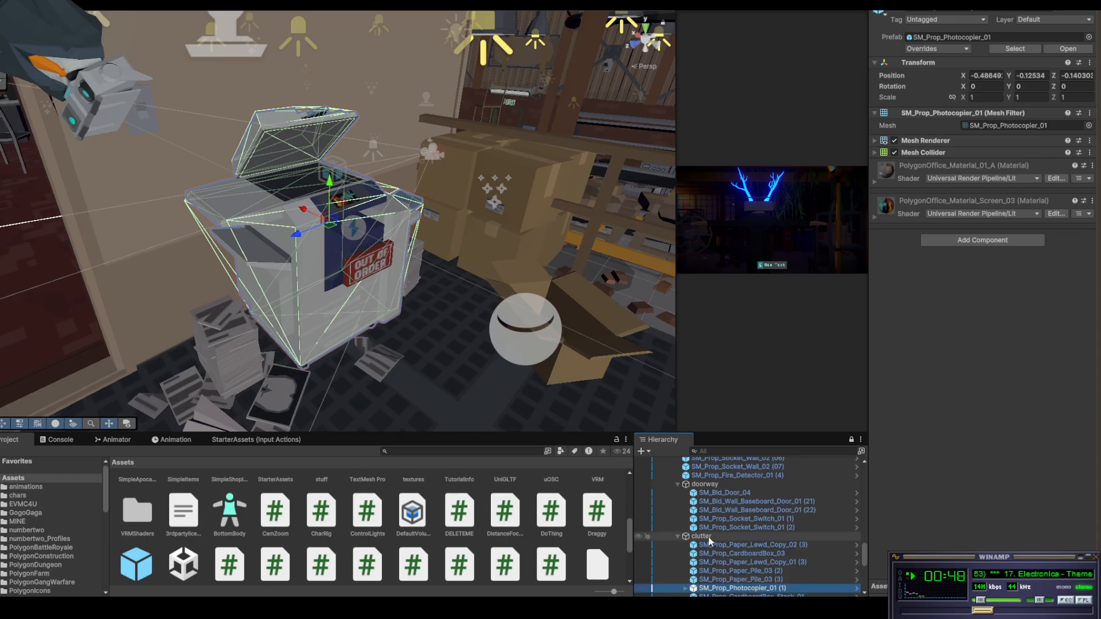
{"action": "scroll", "coordinate": [749, 568], "scroll_direction": "down", "scroll_amount": 5}
{"action": "scroll", "coordinate": [749, 568], "scroll_direction": "up", "scroll_amount": 3}
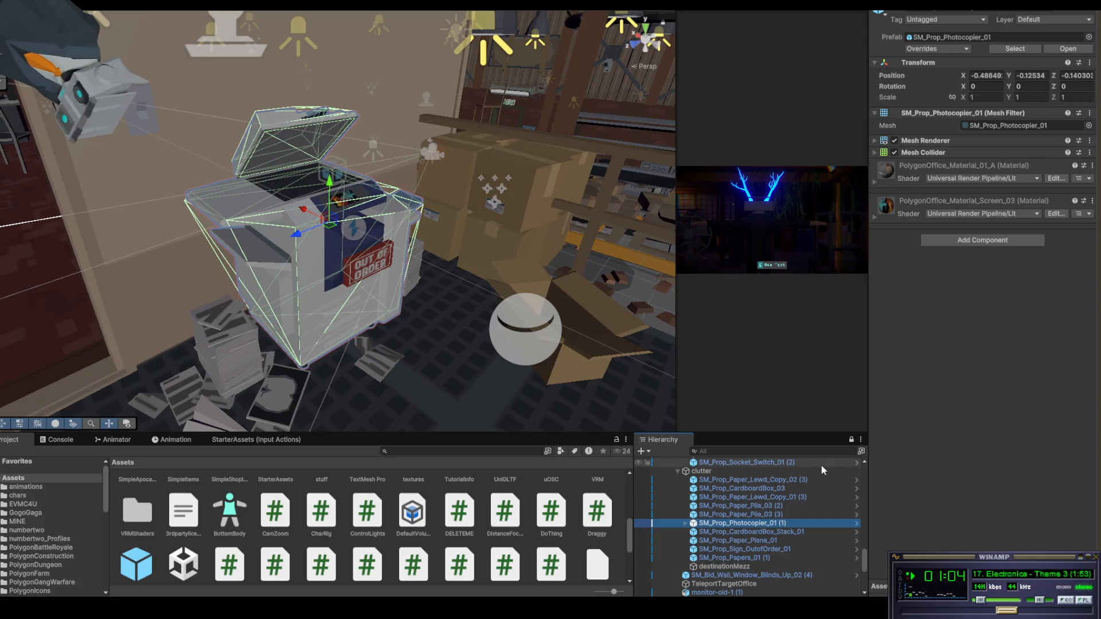
{"action": "left_click", "coordinate": [704, 472]}
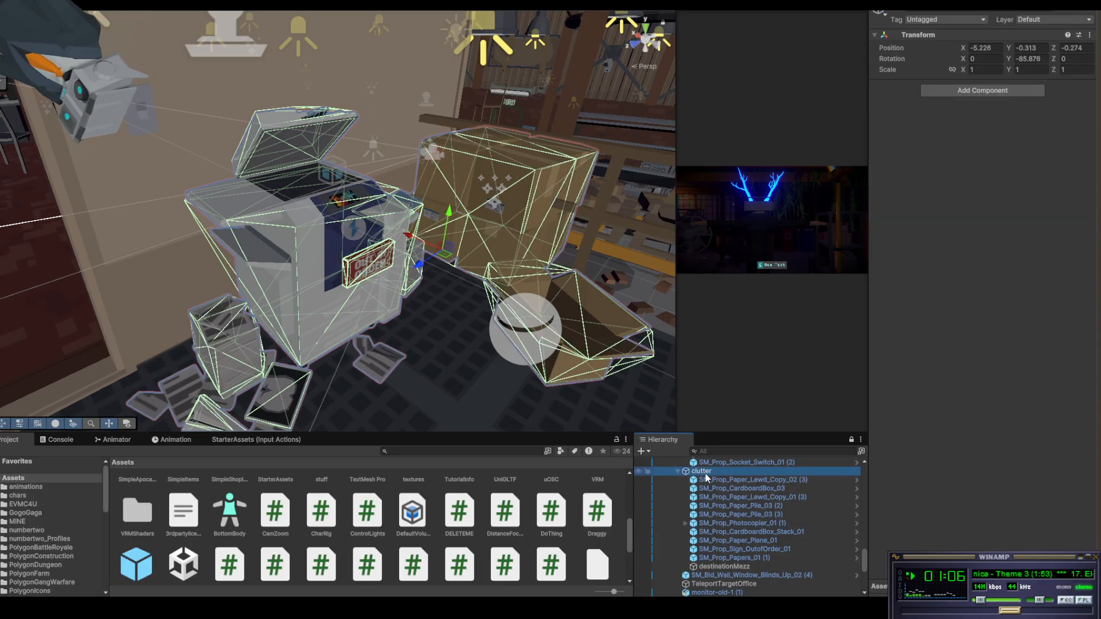
{"action": "left_click", "coordinate": [749, 566]}
{"action": "scroll", "coordinate": [543, 398], "scroll_direction": "down", "scroll_amount": 5}
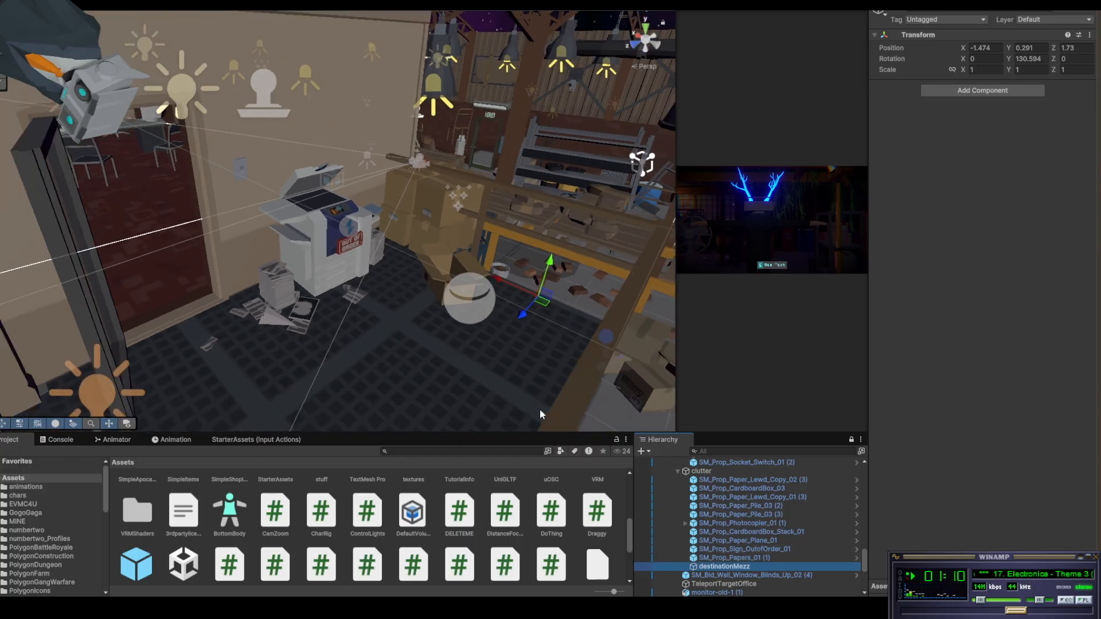
{"action": "left_click", "coordinate": [709, 471]}
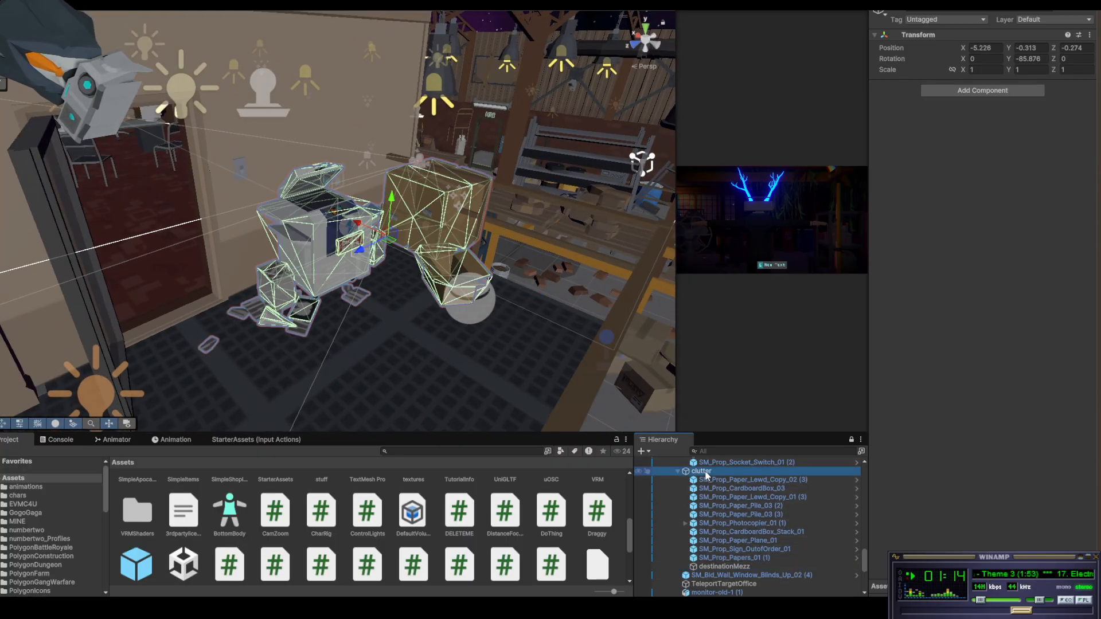
{"action": "right_click", "coordinate": [705, 476]}
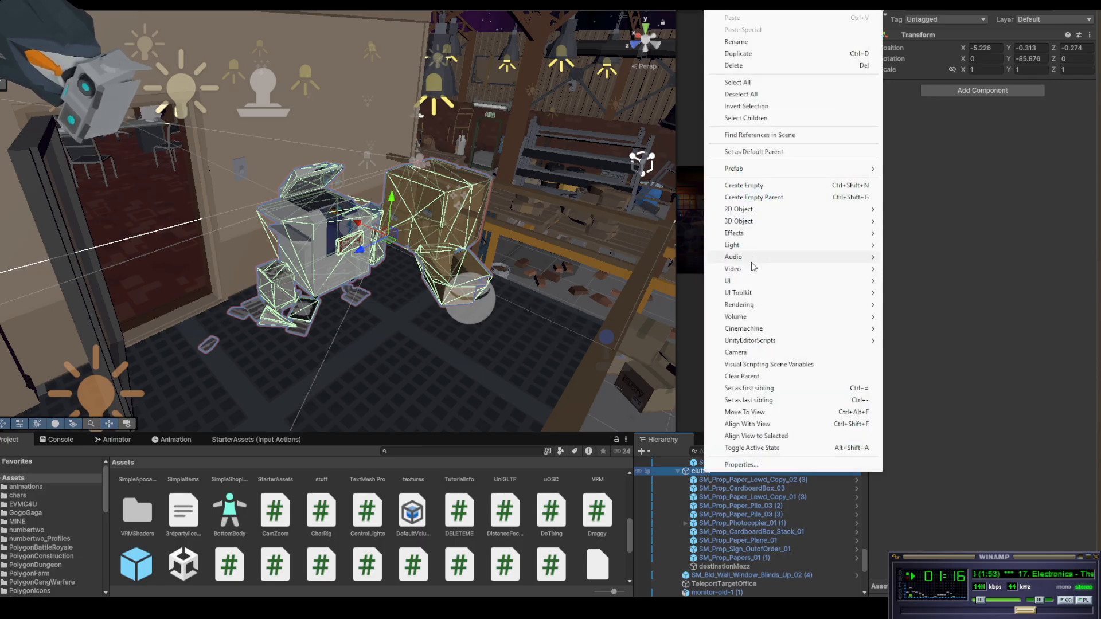
{"action": "mouse_move", "coordinate": [756, 267]}
{"action": "mouse_move", "coordinate": [758, 244]}
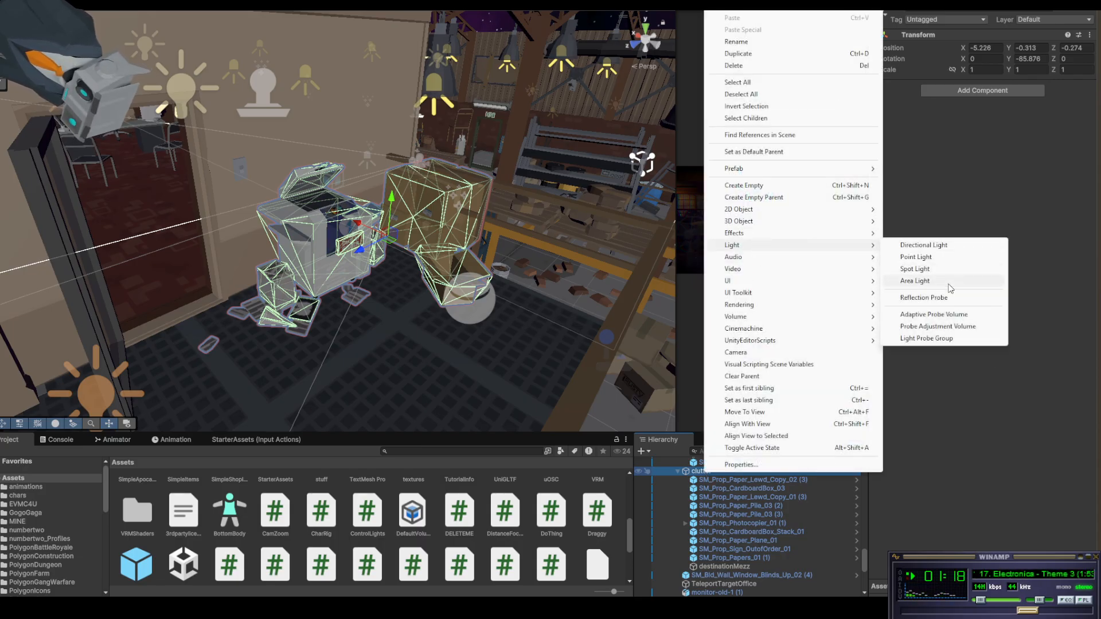
{"action": "left_click", "coordinate": [918, 256]}
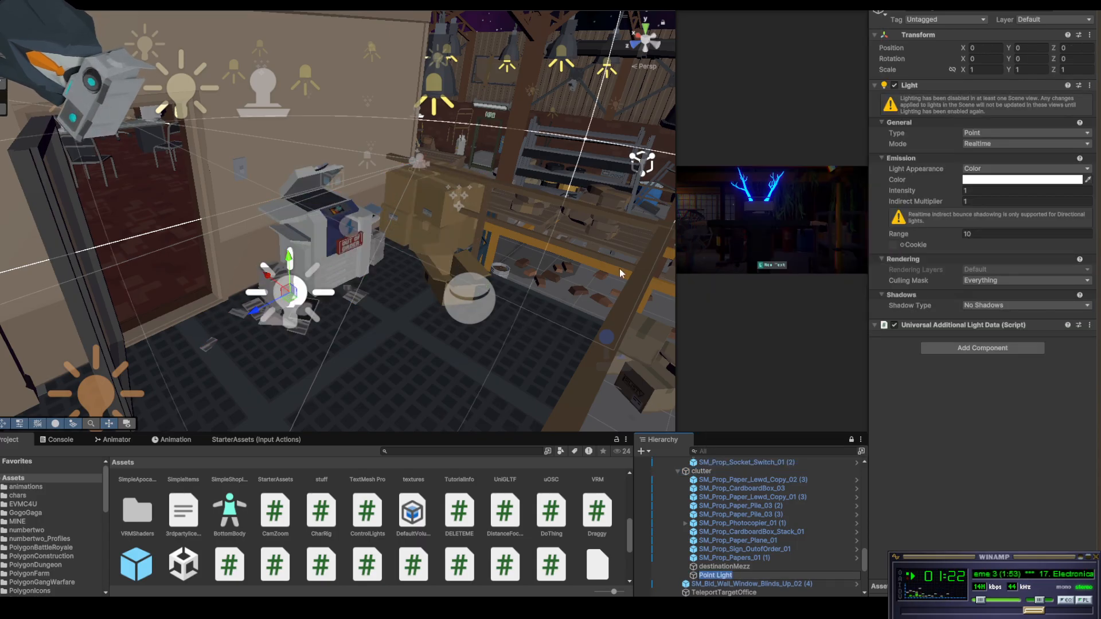
Raise the point light above the walkway beside the photocopier, to about X 0.185, Y 1.933, Z 1.11
{"action": "scroll", "coordinate": [522, 314], "scroll_direction": "down", "scroll_amount": 3}
{"action": "scroll", "coordinate": [518, 317], "scroll_direction": "up", "scroll_amount": 3}
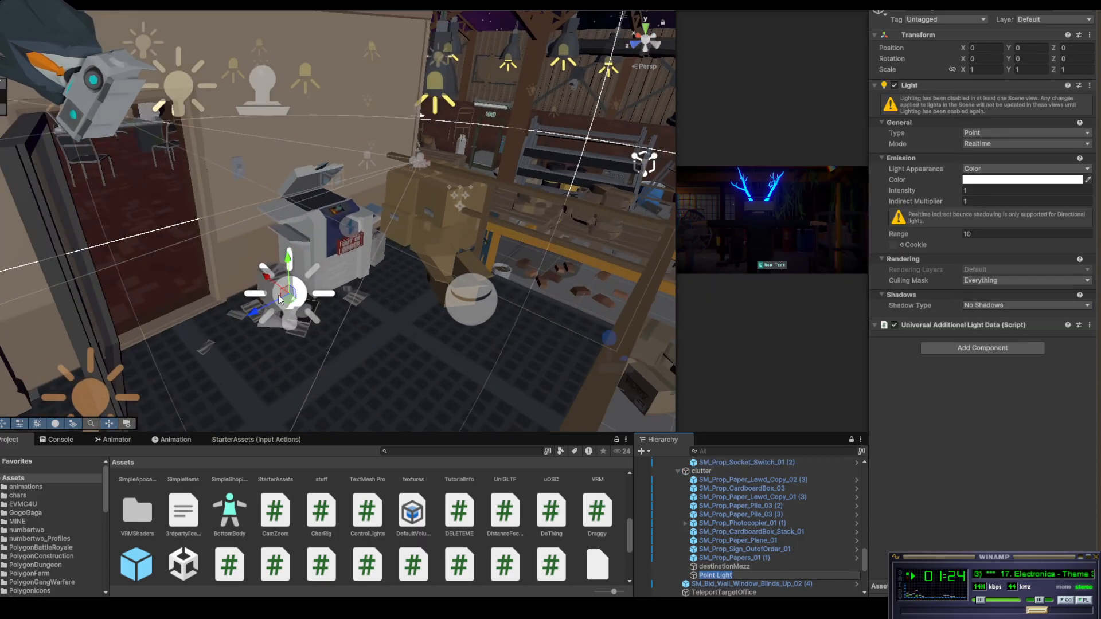
{"action": "left_click_drag", "start_coordinate": [289, 306], "coordinate": [446, 61]}
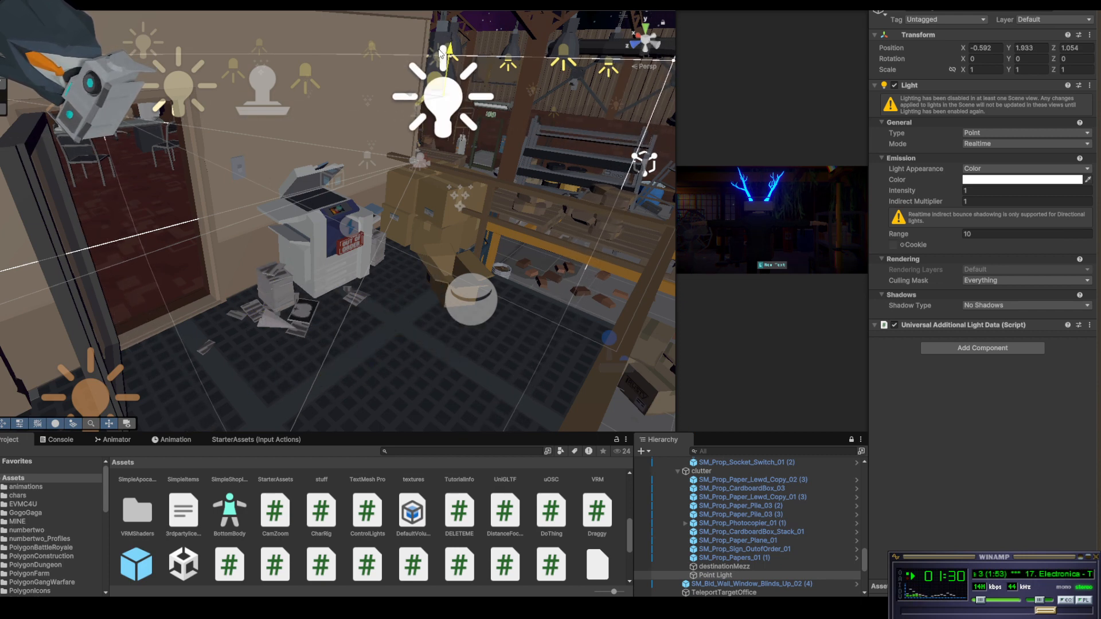
{"action": "left_click", "coordinate": [728, 569]}
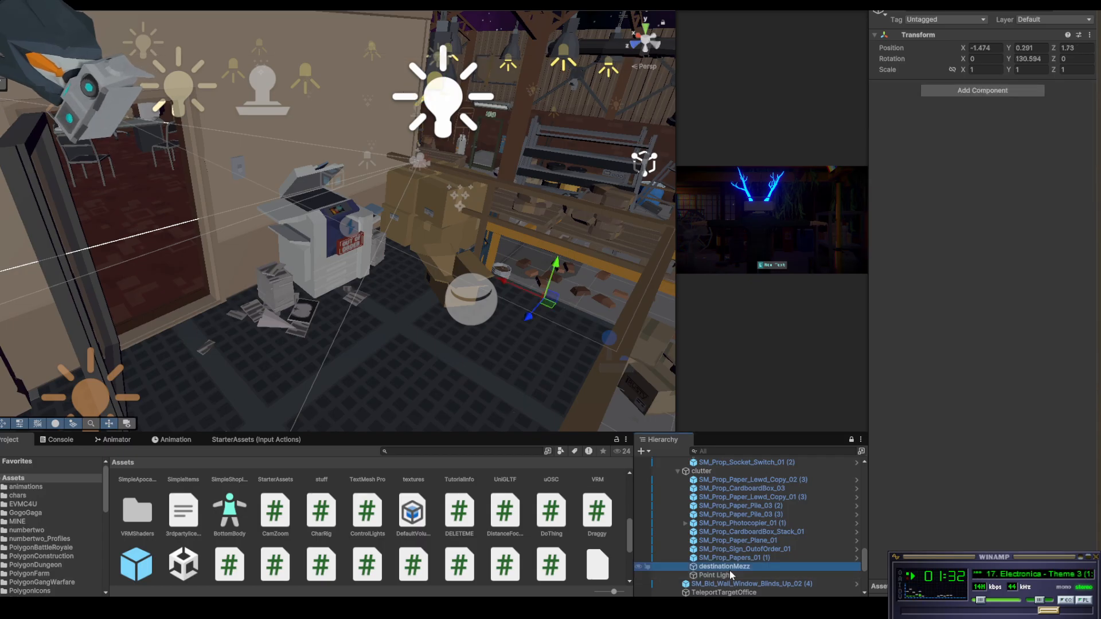
{"action": "left_click", "coordinate": [729, 578]}
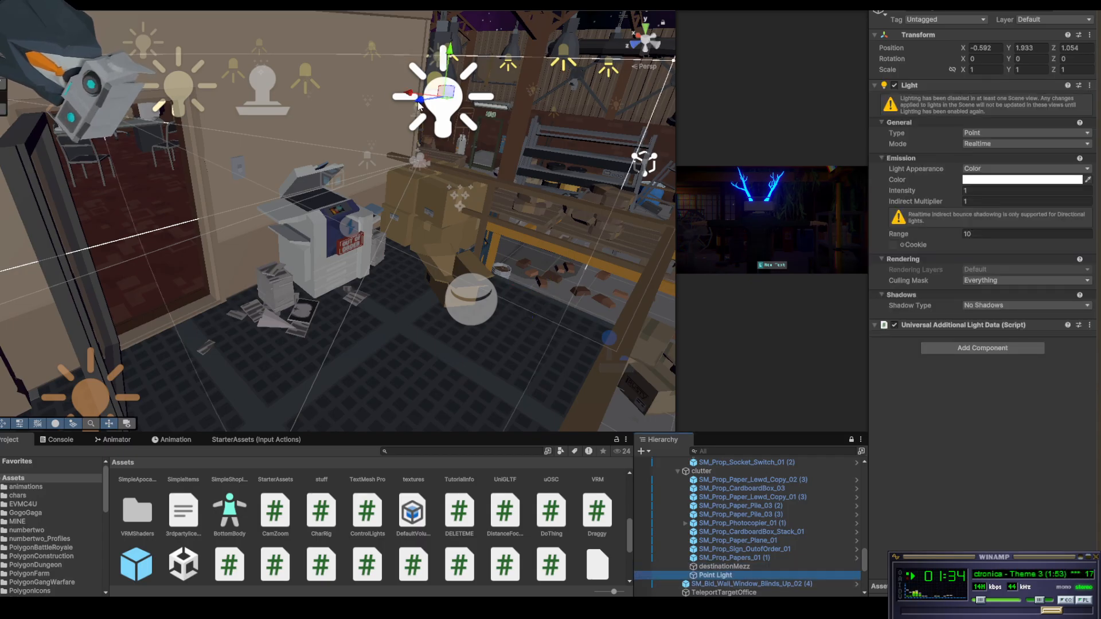
{"action": "left_click_drag", "start_coordinate": [418, 108], "coordinate": [336, 132]}
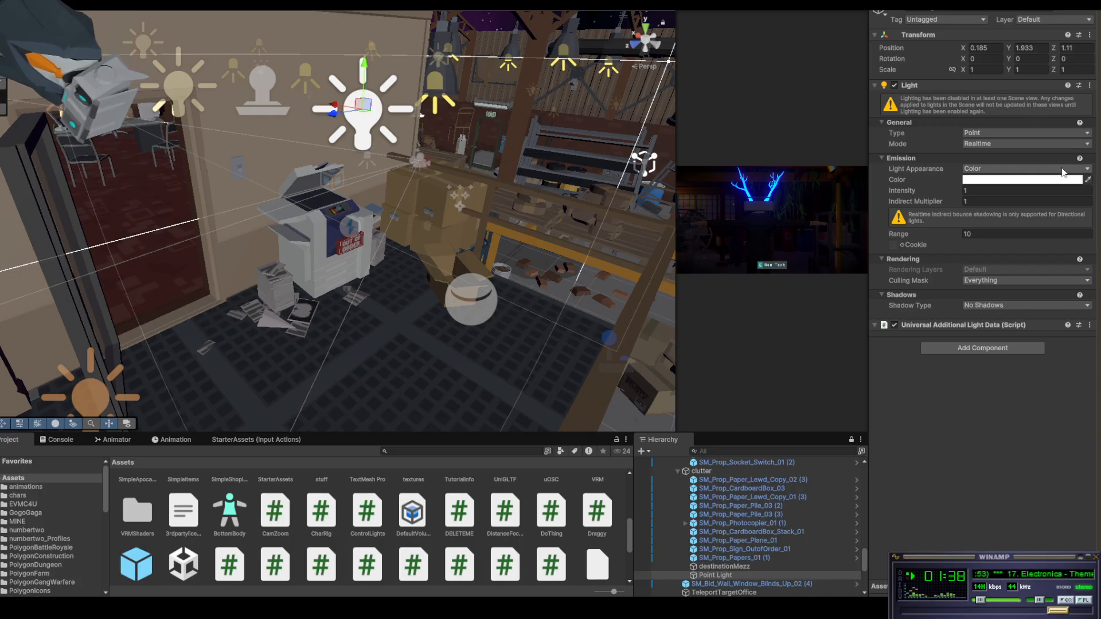
Switch the point light's appearance to Filter and Temperature and set its temperature to 3000 Kelvin
{"action": "left_click", "coordinate": [1004, 168]}
{"action": "left_click", "coordinate": [1010, 191]}
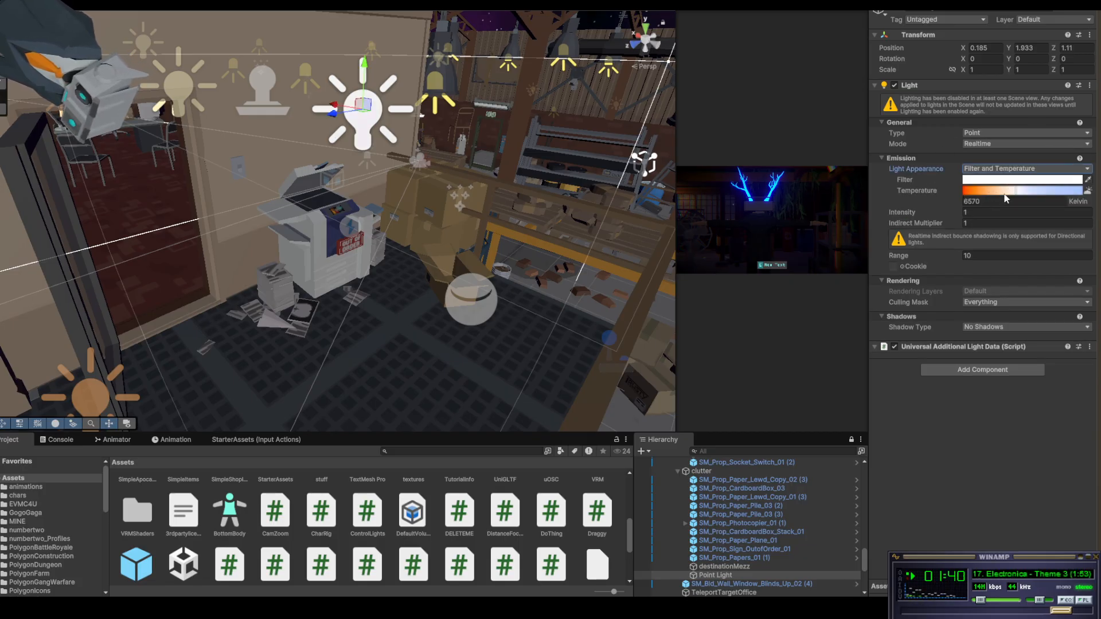
{"action": "left_click_drag", "start_coordinate": [1008, 192], "coordinate": [962, 206]}
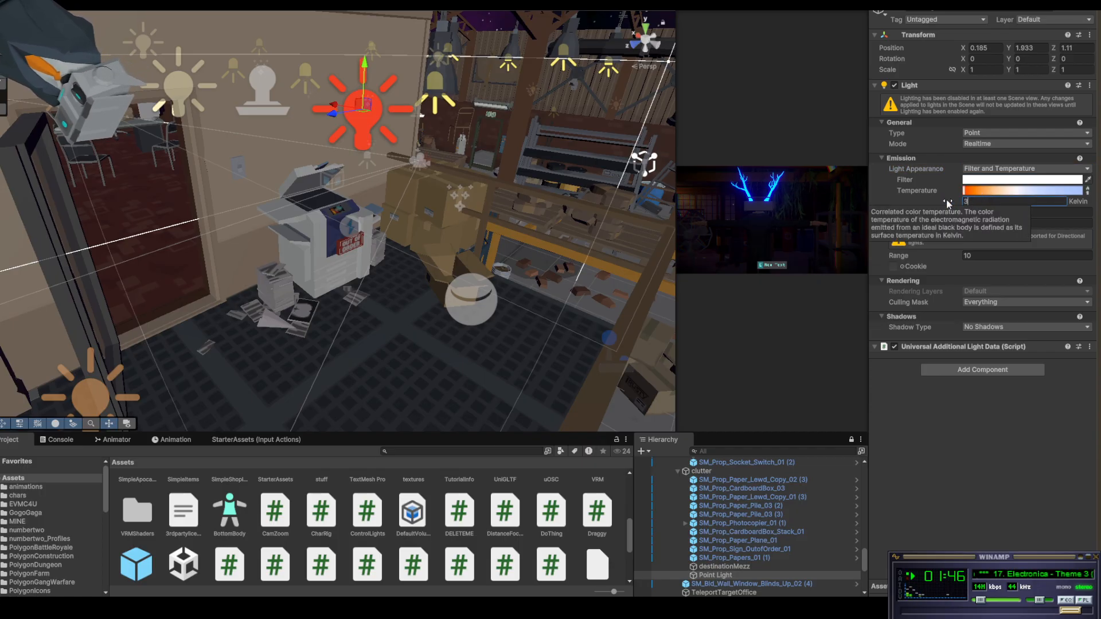
{"action": "type", "text": "3000"}
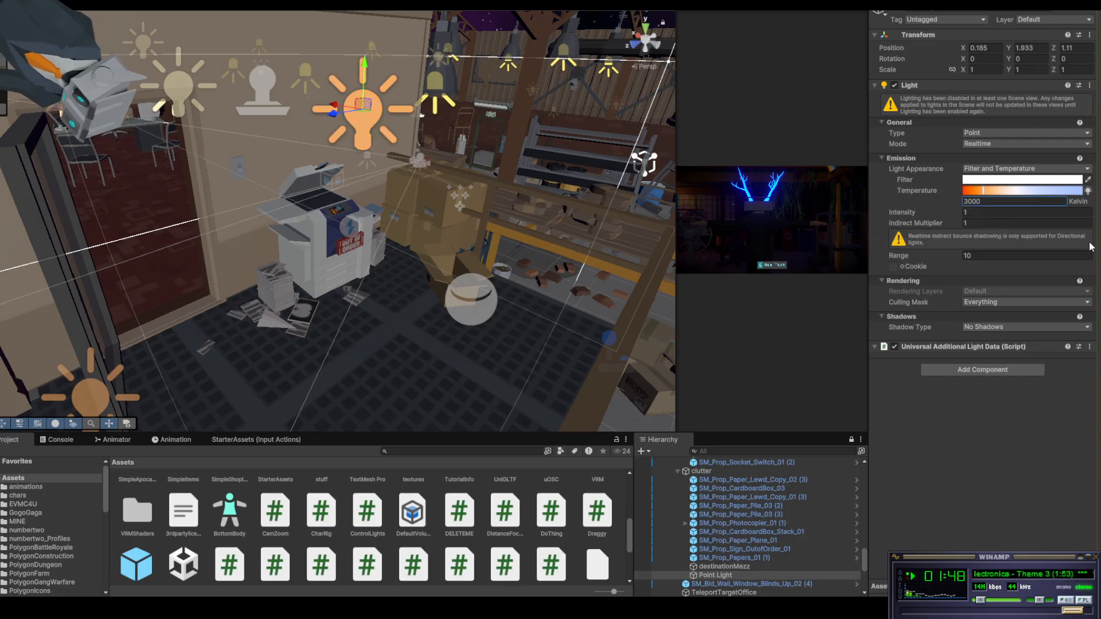
Set the point light's range to 1.17
{"action": "left_click", "coordinate": [967, 255]}
{"action": "type", "text": "0"}
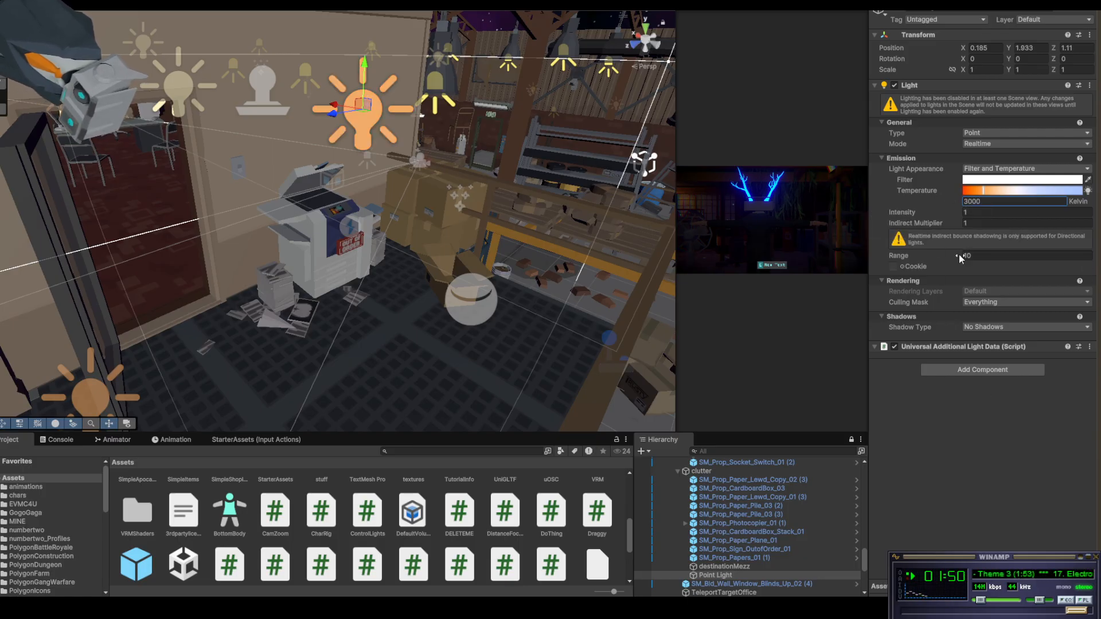
{"action": "key", "text": "BackSpace"}
{"action": "type", "text": "1.17"}
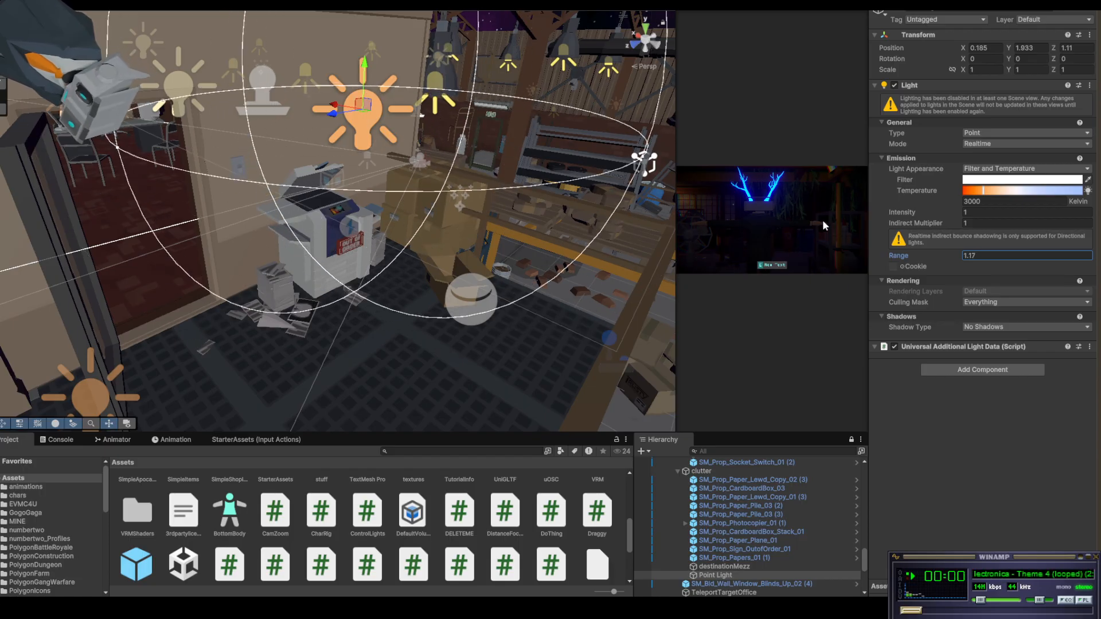
Set the point light's intensity to 0.15 and its shadow type to Soft Shadows
{"action": "left_click", "coordinate": [980, 211]}
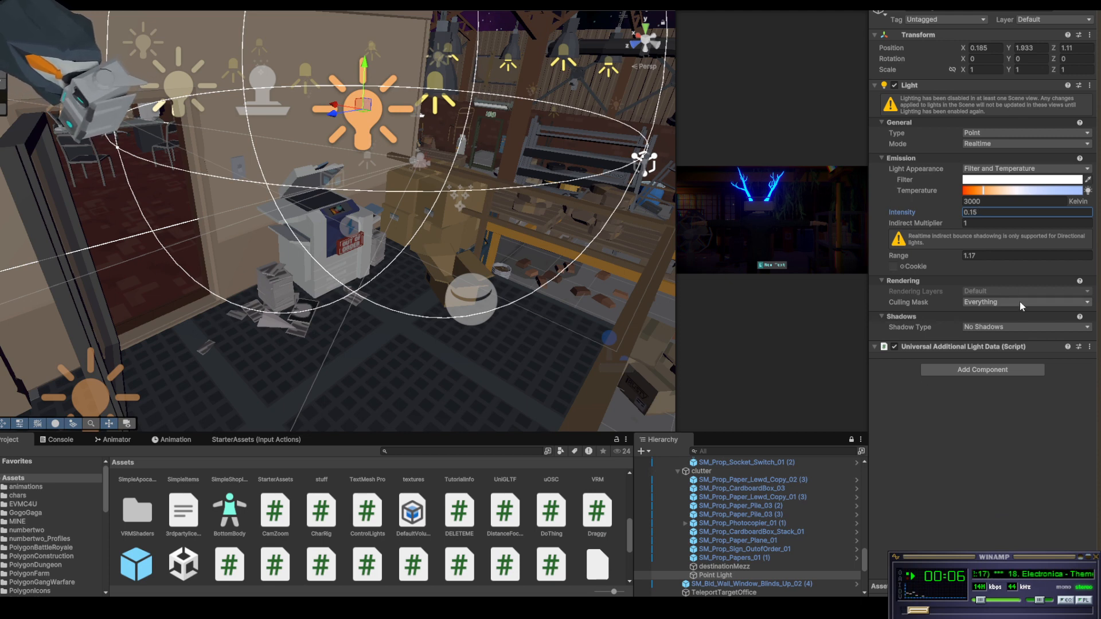
{"action": "left_click", "coordinate": [1001, 327]}
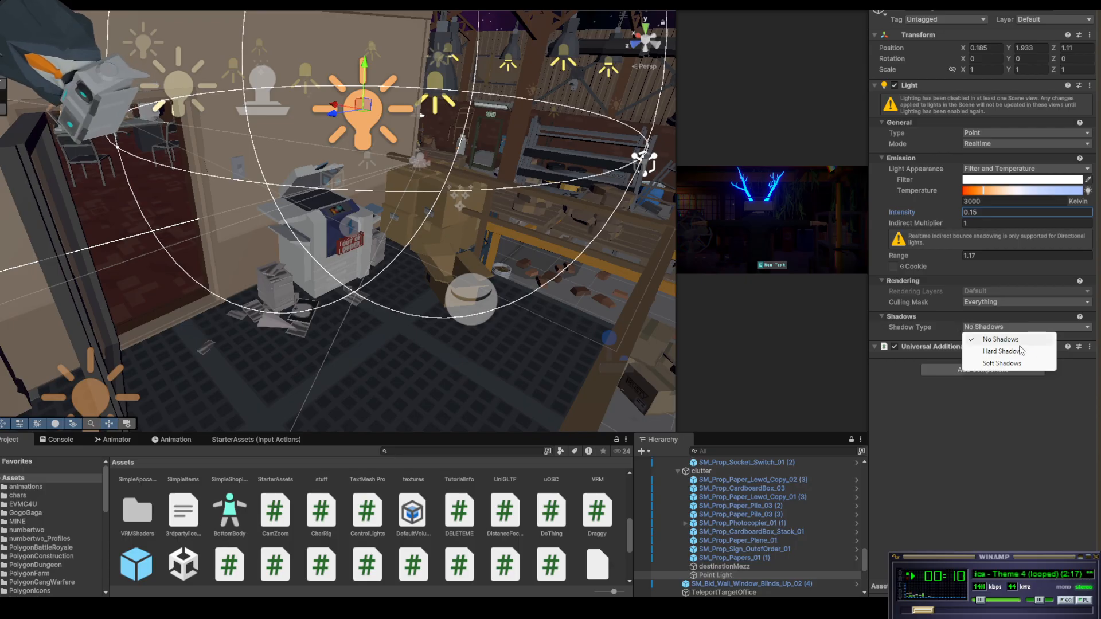
{"action": "left_click", "coordinate": [1016, 363]}
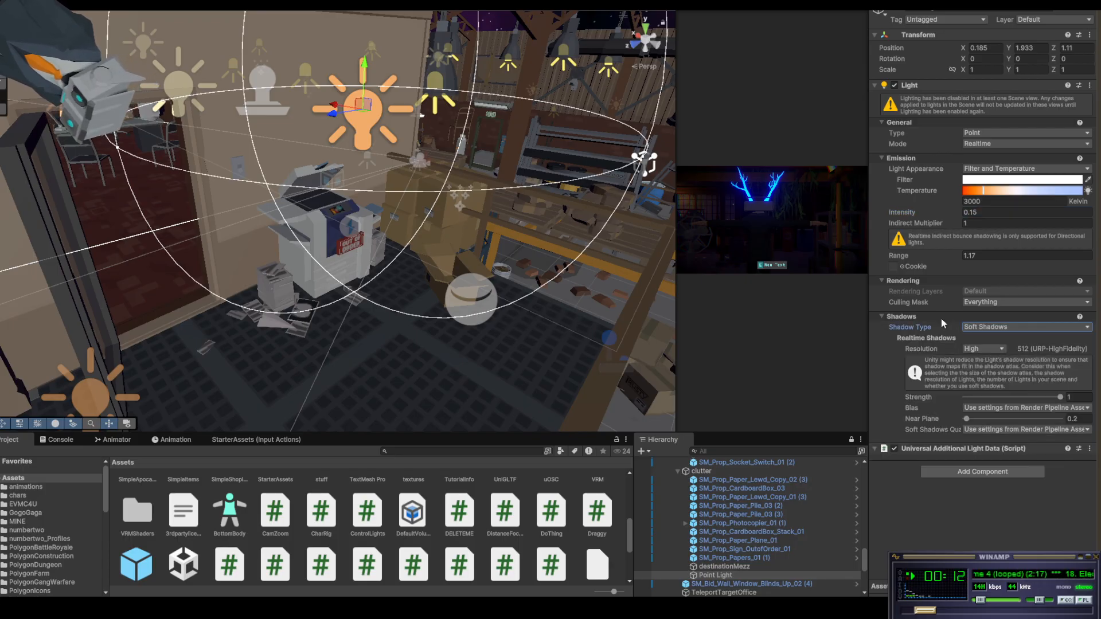
Add the ToggleOnOff script from the scripts folder to the socket switch on the wall outside the office doorway
{"action": "left_click", "coordinate": [883, 318]}
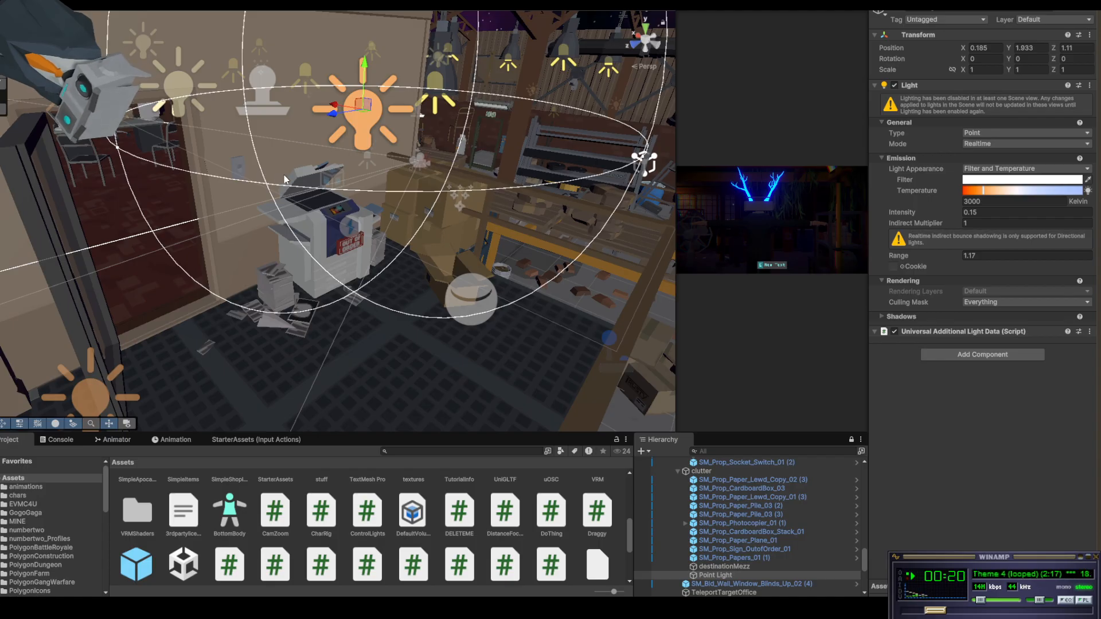
{"action": "left_click", "coordinate": [239, 167]}
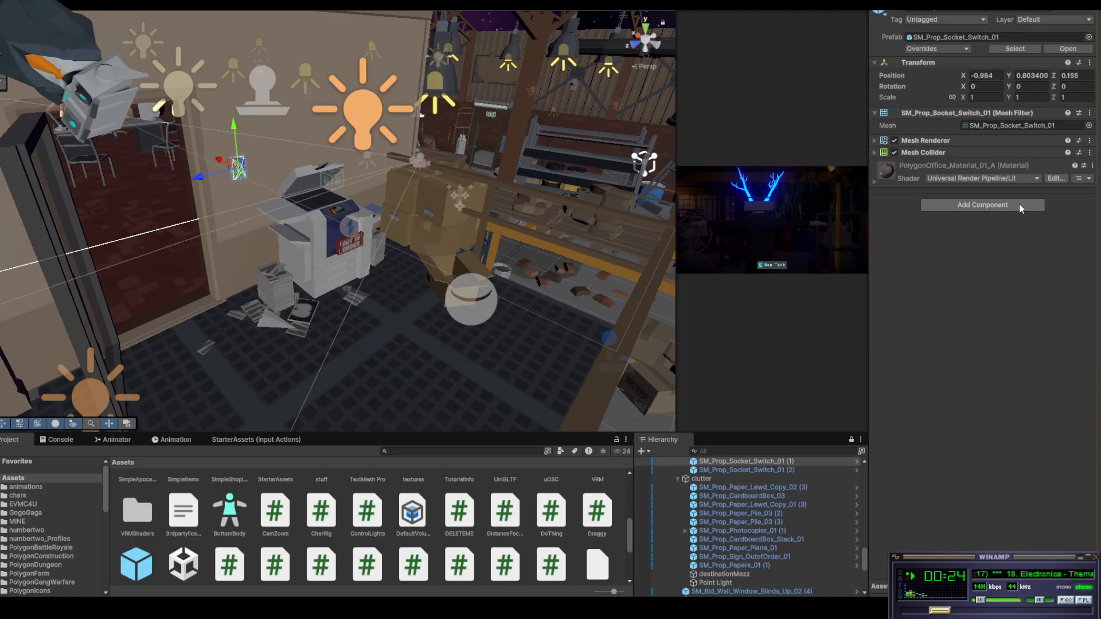
{"action": "scroll", "coordinate": [600, 537], "scroll_direction": "up", "scroll_amount": 1}
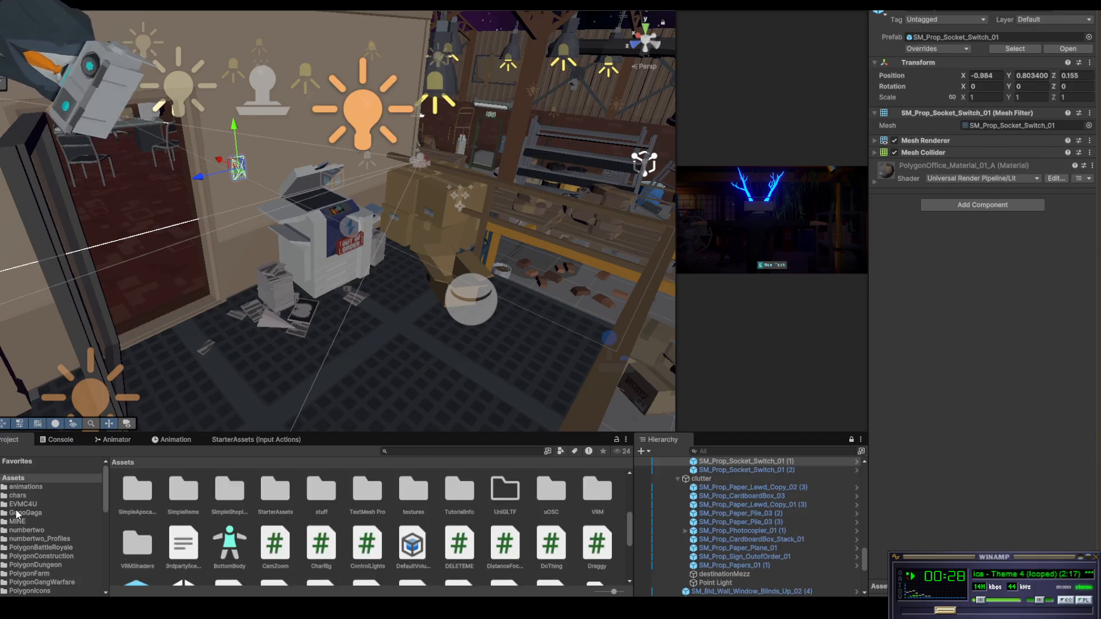
{"action": "scroll", "coordinate": [23, 521], "scroll_direction": "down", "scroll_amount": 10}
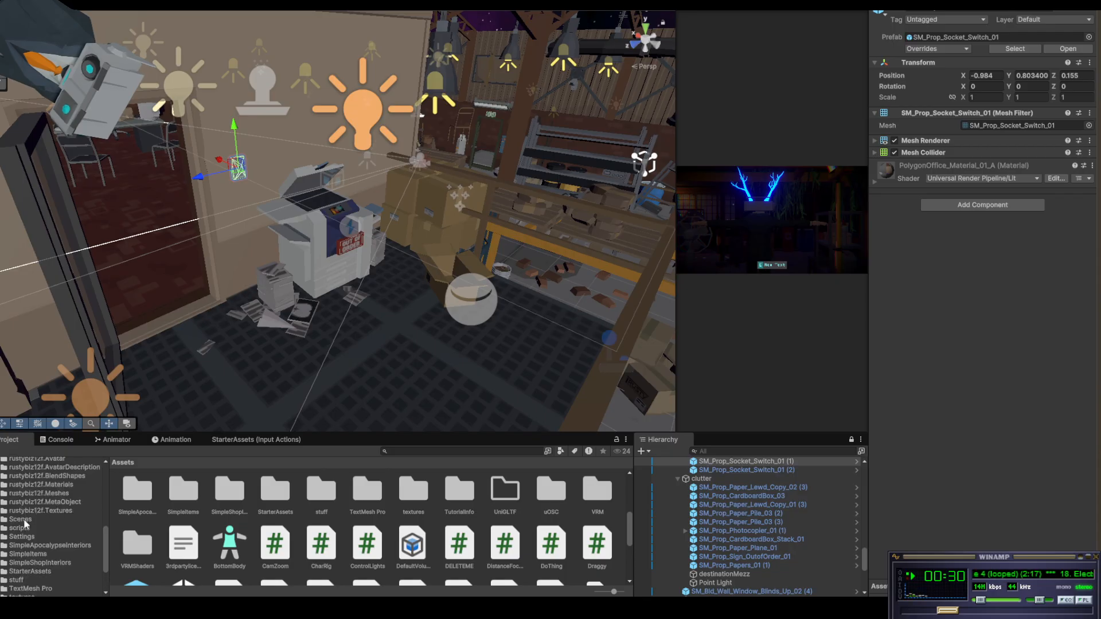
{"action": "left_click", "coordinate": [21, 529]}
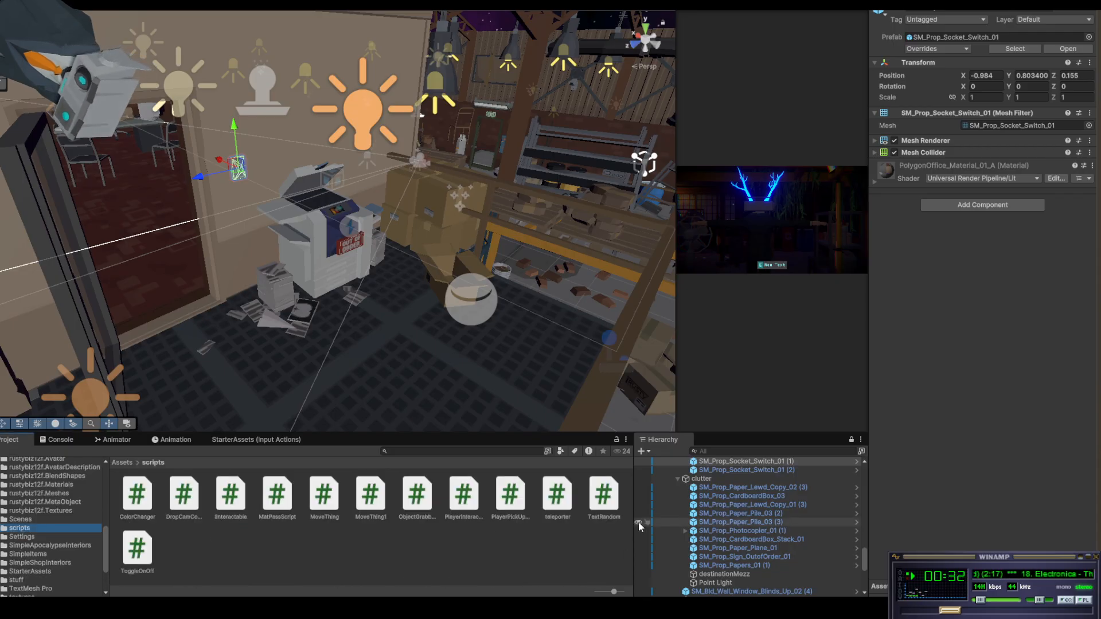
{"action": "left_click_drag", "start_coordinate": [132, 566], "coordinate": [991, 433]}
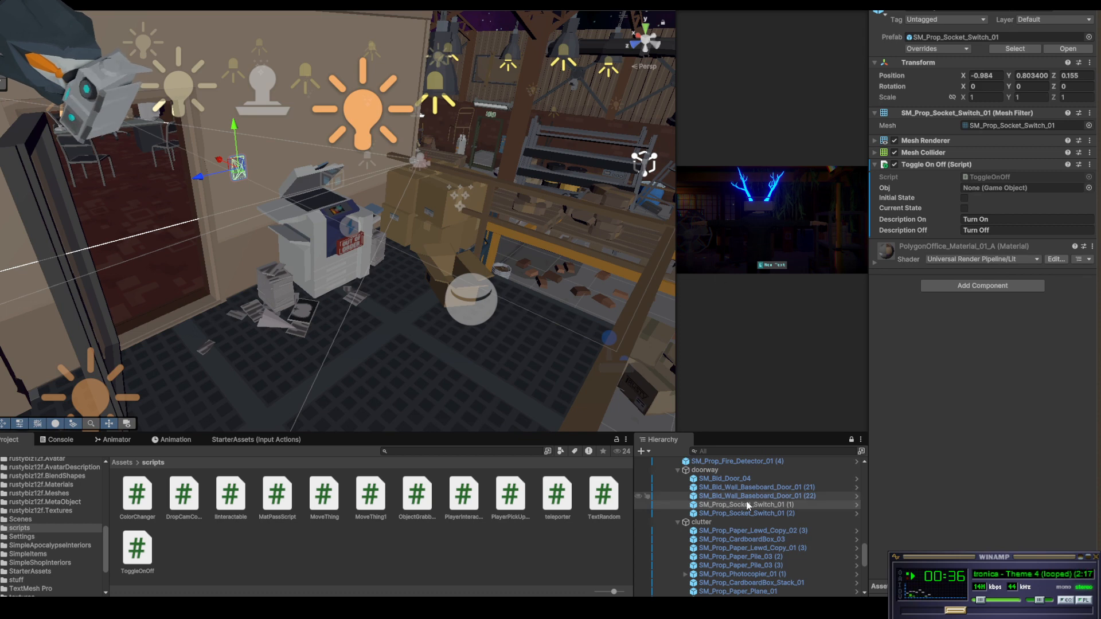
Rename the new point light above the photocopier walkway as mezzPointLight
{"action": "scroll", "coordinate": [802, 563], "scroll_direction": "down", "scroll_amount": 2}
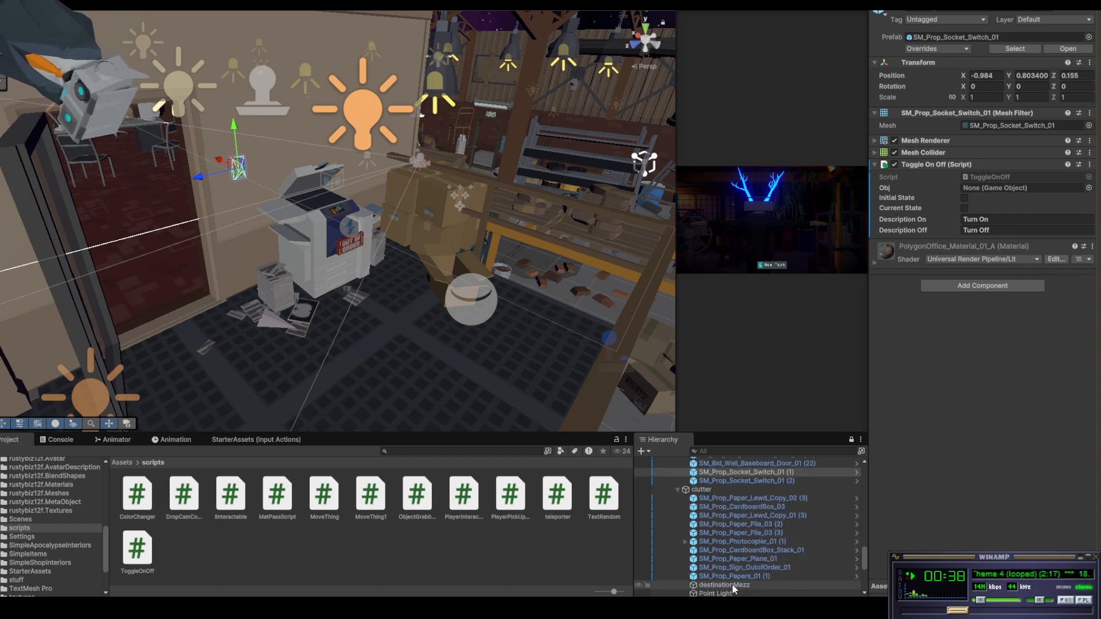
{"action": "mouse_move", "coordinate": [727, 594]}
{"action": "left_mouse_down"}
{"action": "mouse_move", "coordinate": [893, 507]}
{"action": "mouse_move", "coordinate": [736, 575]}
{"action": "left_mouse_up"}
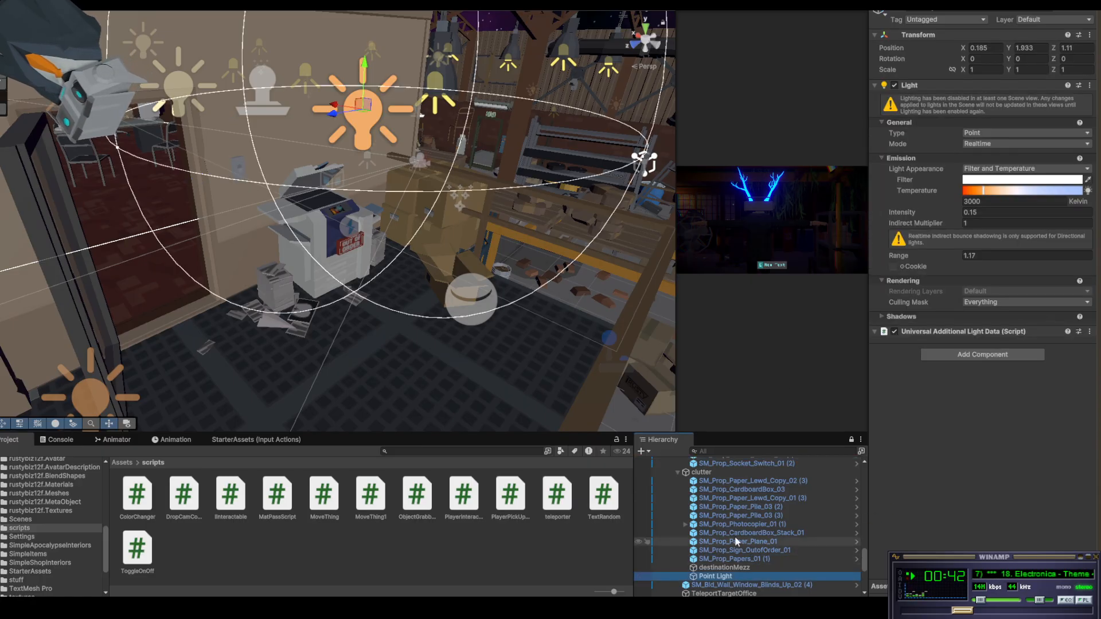
{"action": "left_click", "coordinate": [967, 12]}
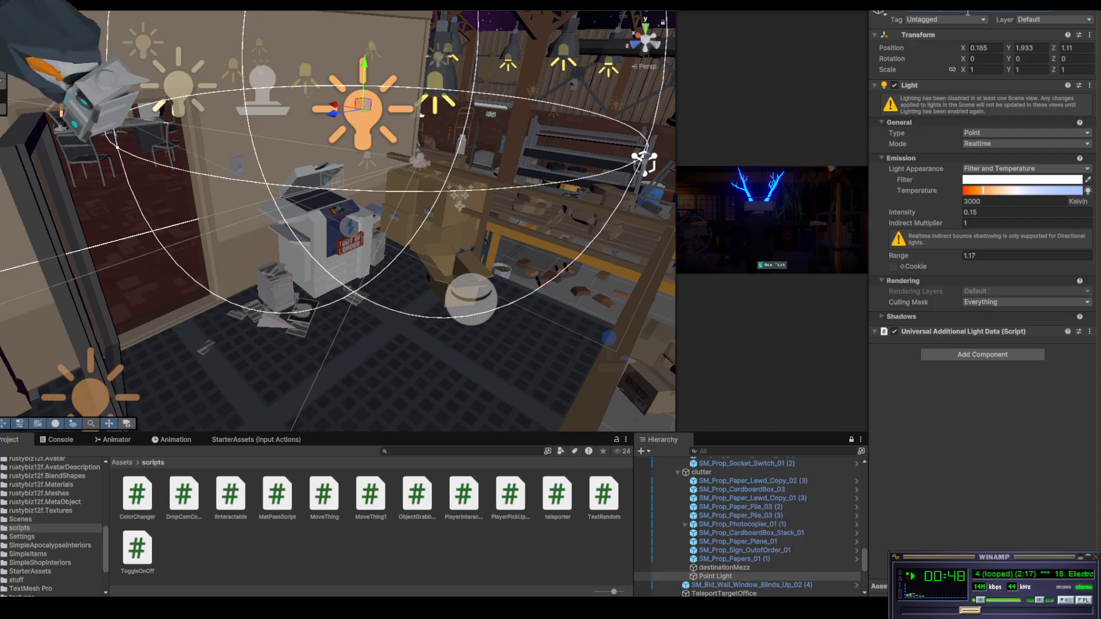
{"action": "key", "text": "Return"}
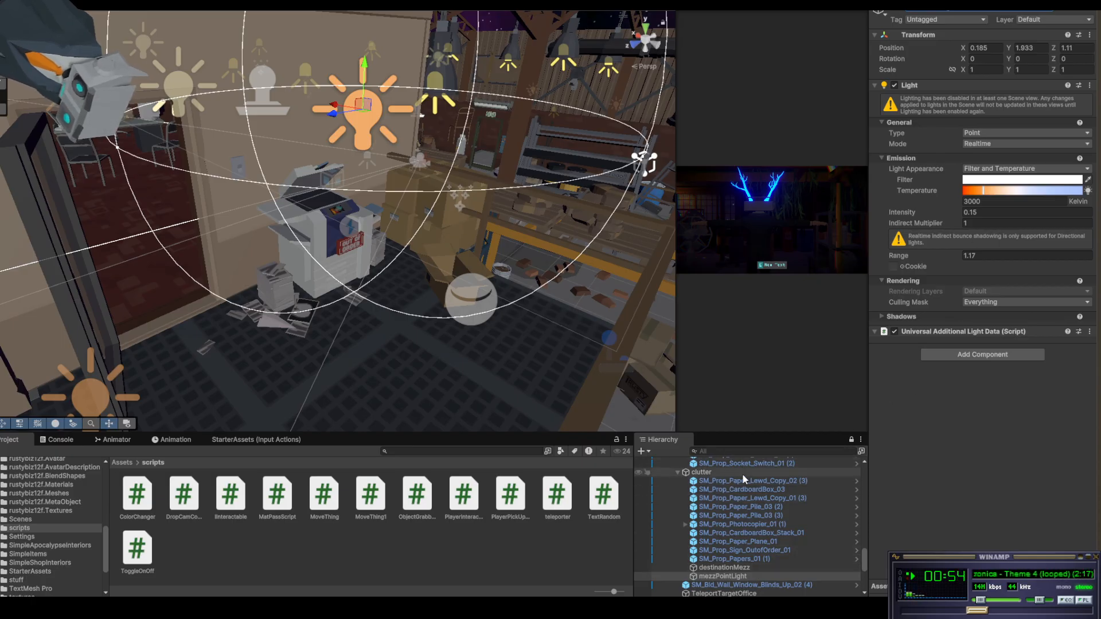
Assign mezzPointLight as the Obj of the outer wall switch's Toggle On Off script
{"action": "scroll", "coordinate": [743, 475], "scroll_direction": "up", "scroll_amount": 3}
{"action": "scroll", "coordinate": [762, 483], "scroll_direction": "up", "scroll_amount": 3}
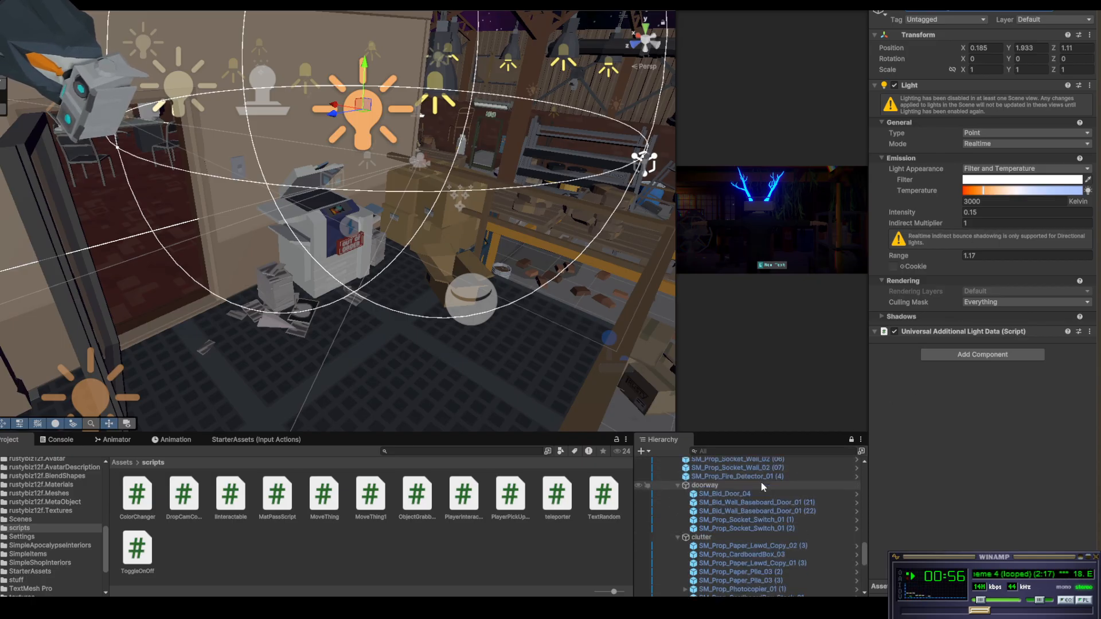
{"action": "left_click", "coordinate": [237, 168]}
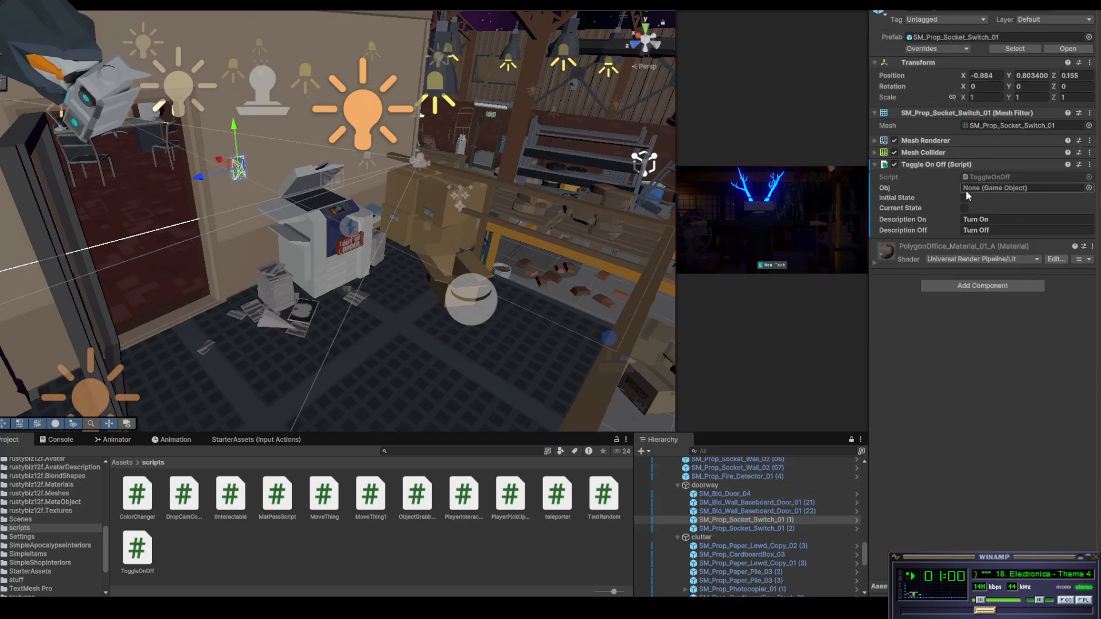
{"action": "scroll", "coordinate": [794, 516], "scroll_direction": "down", "scroll_amount": 5}
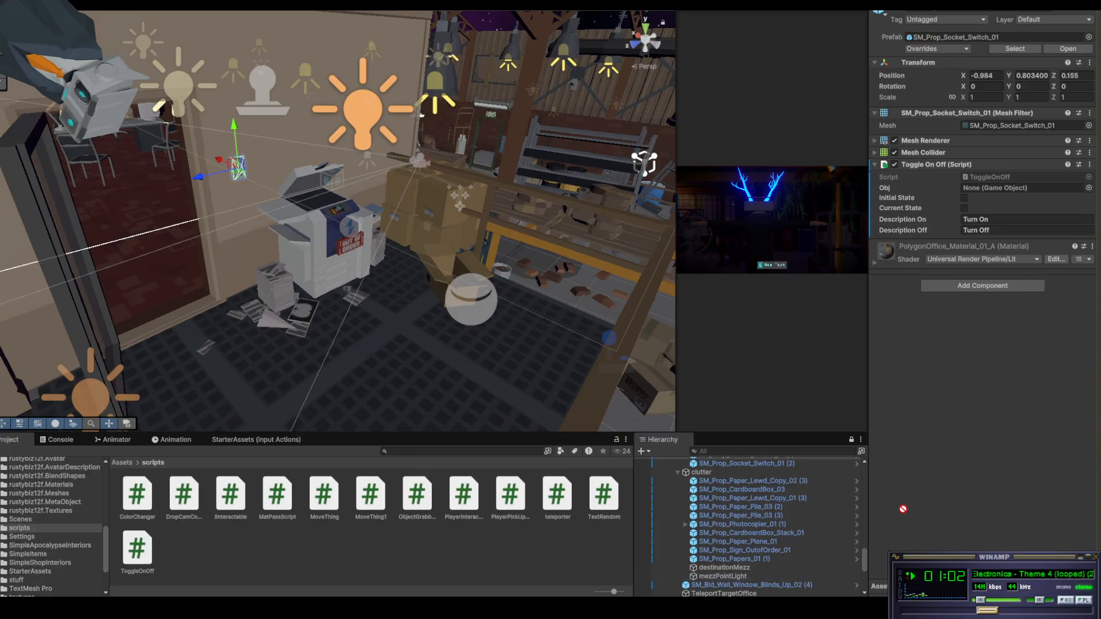
{"action": "left_click_drag", "start_coordinate": [1008, 260], "coordinate": [1010, 188]}
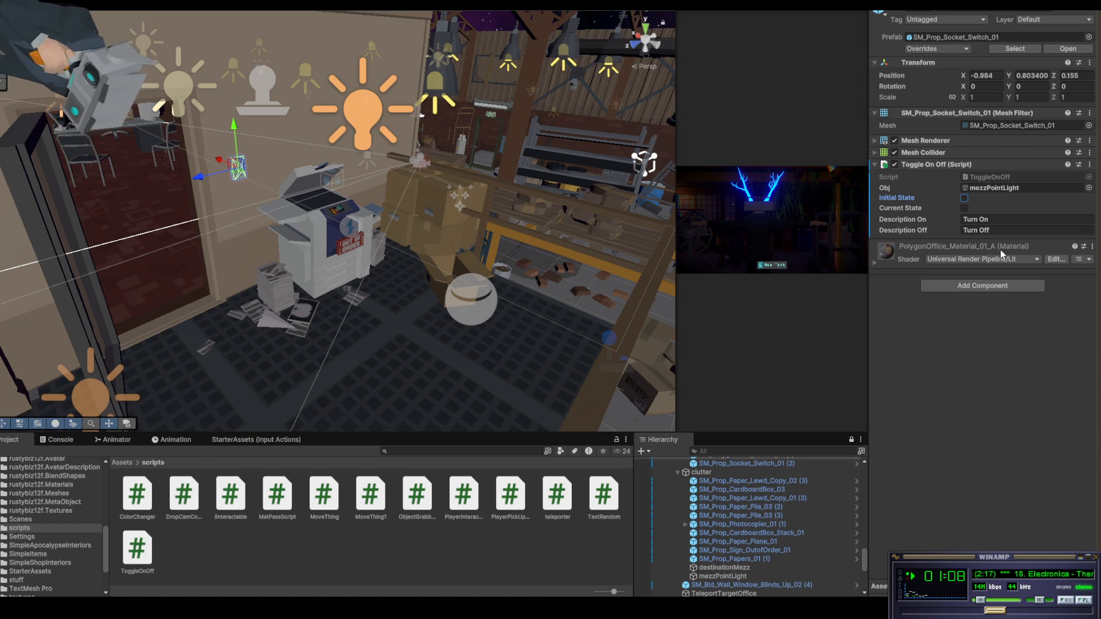
Add an Event Trigger component to the wall switch with a PointerClick event holding one empty entry
{"action": "left_click", "coordinate": [999, 286]}
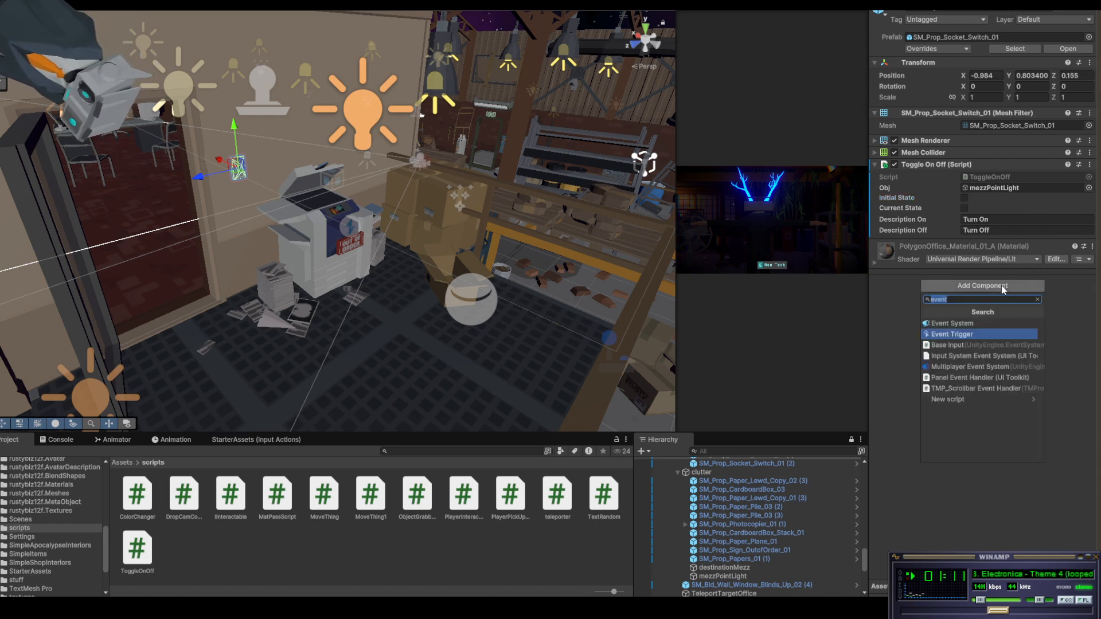
{"action": "left_click", "coordinate": [966, 334]}
{"action": "left_click", "coordinate": [975, 265]}
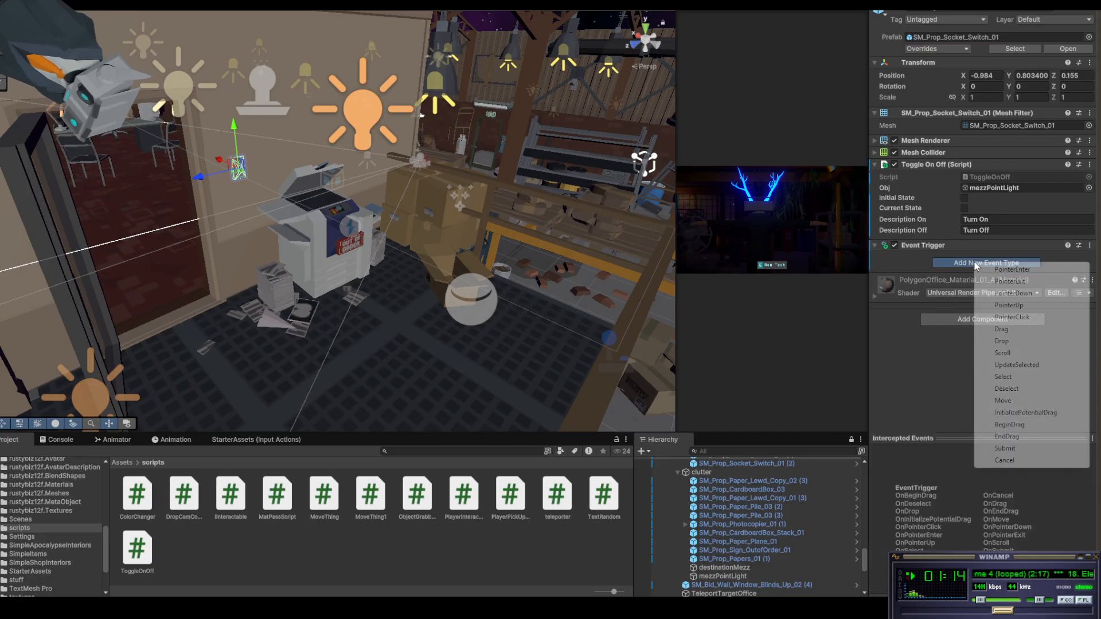
{"action": "left_click", "coordinate": [1031, 318]}
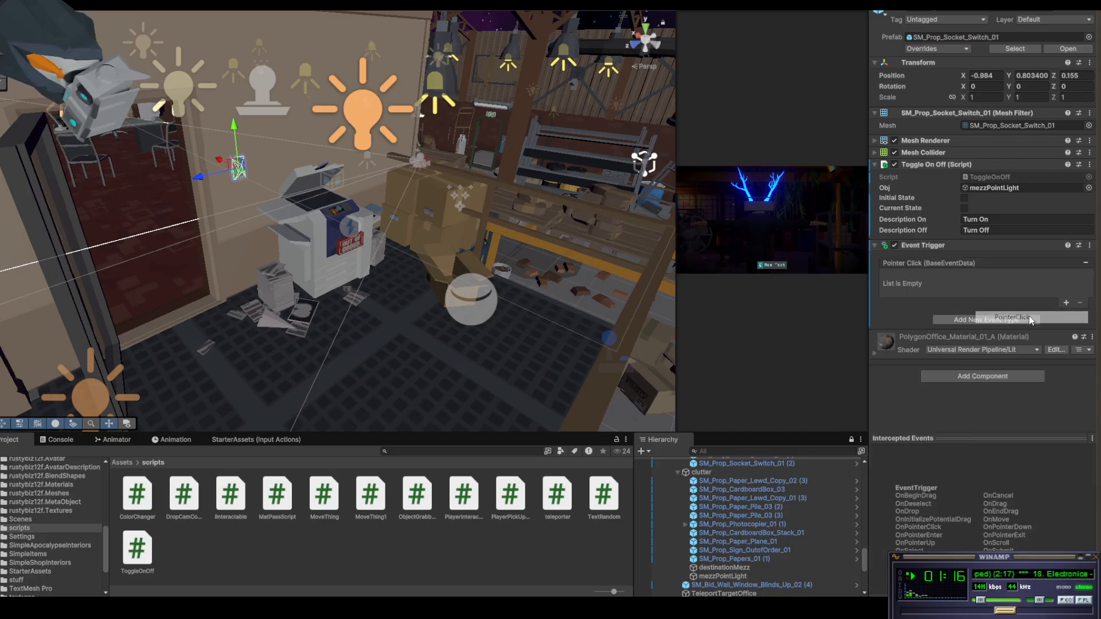
{"action": "left_click", "coordinate": [1066, 303]}
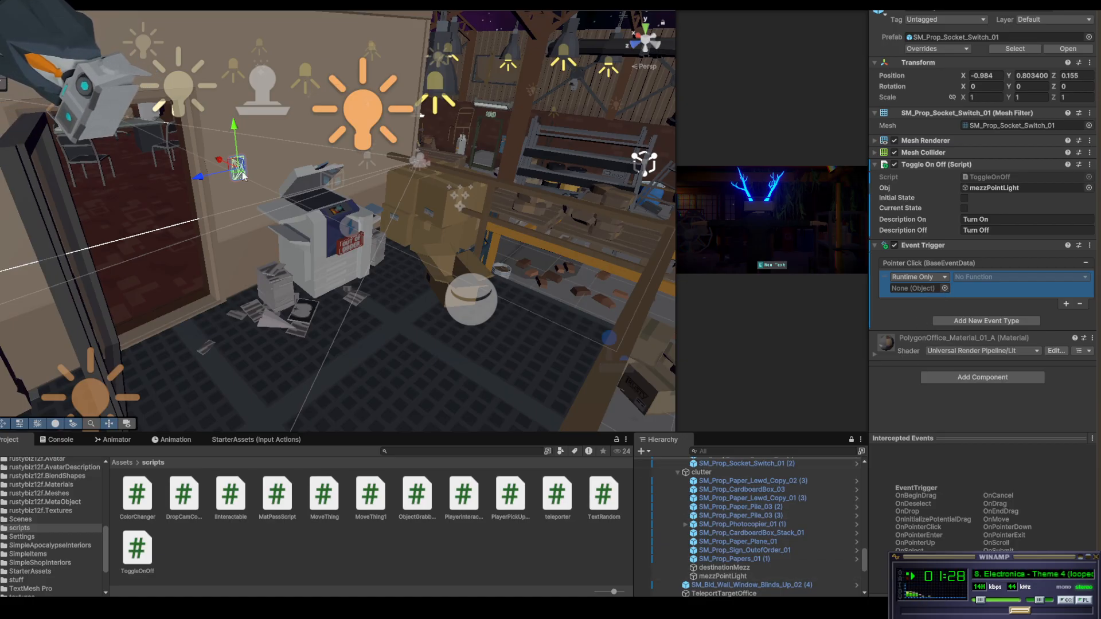
Check the neighbouring switch's setup, and assign SM_Prop_Socket_Switch_01 (1) itself as its Pointer Click entry's target object
{"action": "scroll", "coordinate": [825, 528], "scroll_direction": "up", "scroll_amount": 5}
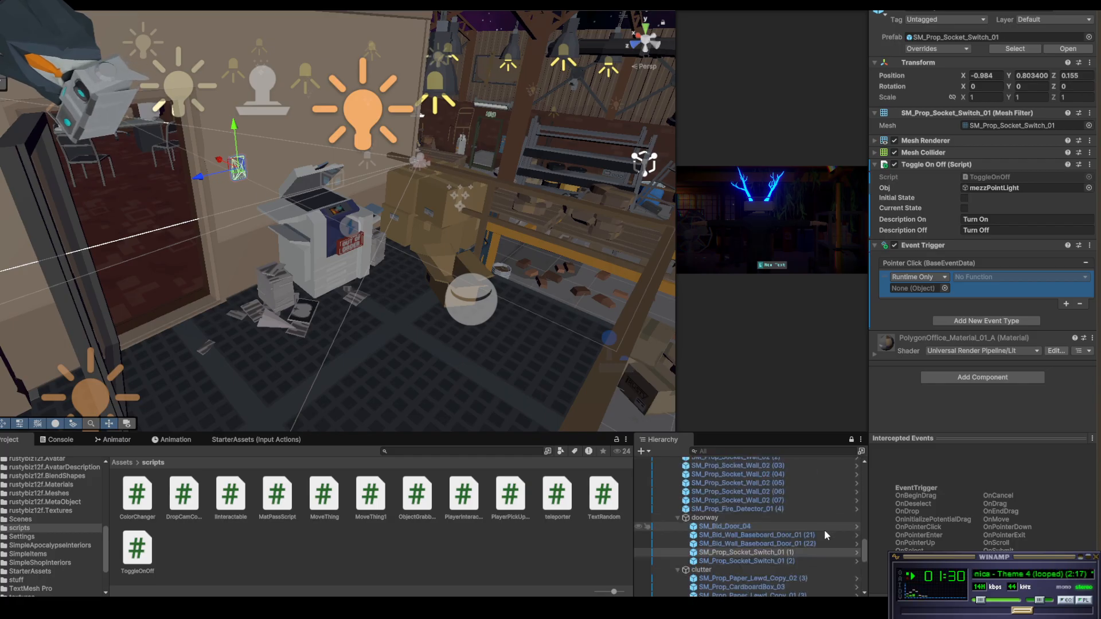
{"action": "scroll", "coordinate": [769, 518], "scroll_direction": "up", "scroll_amount": 1}
{"action": "scroll", "coordinate": [769, 519], "scroll_direction": "down", "scroll_amount": 1}
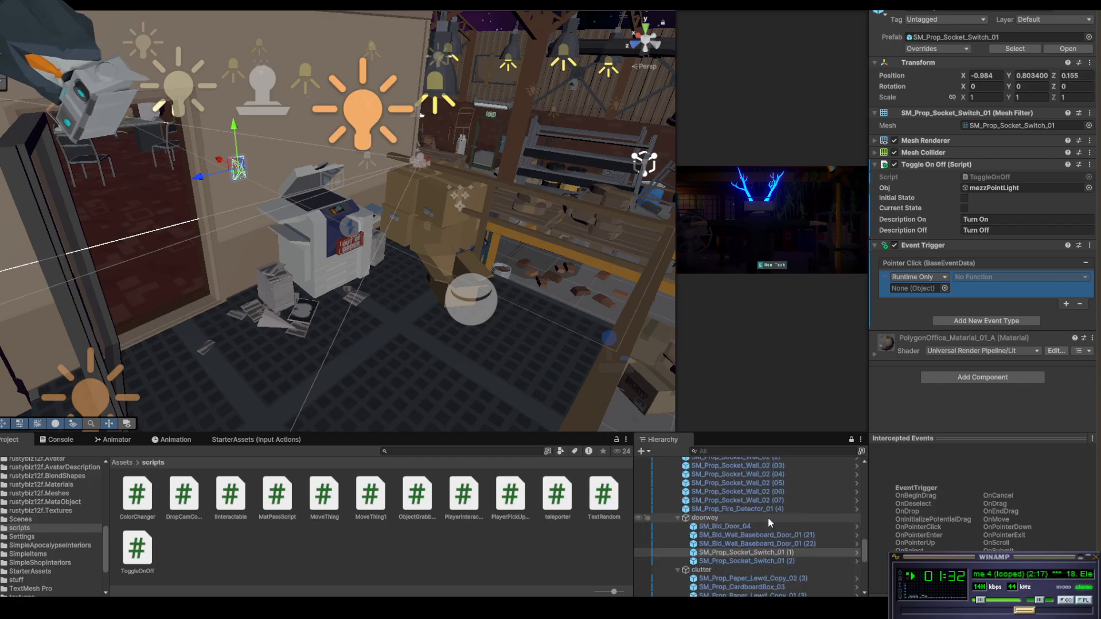
{"action": "left_click", "coordinate": [778, 560]}
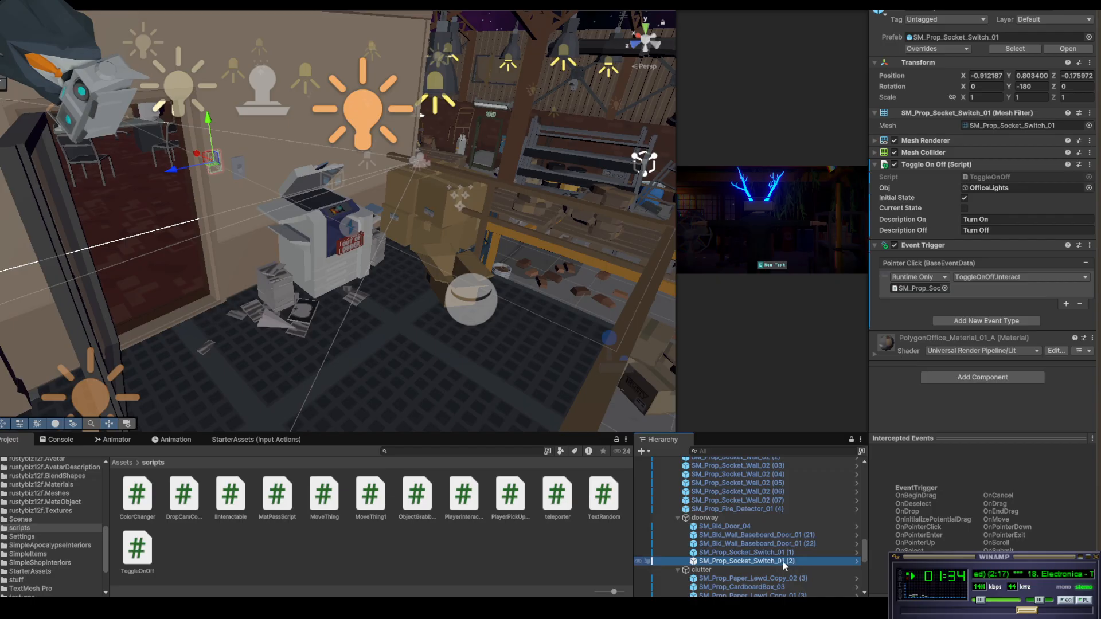
{"action": "left_click", "coordinate": [782, 553]}
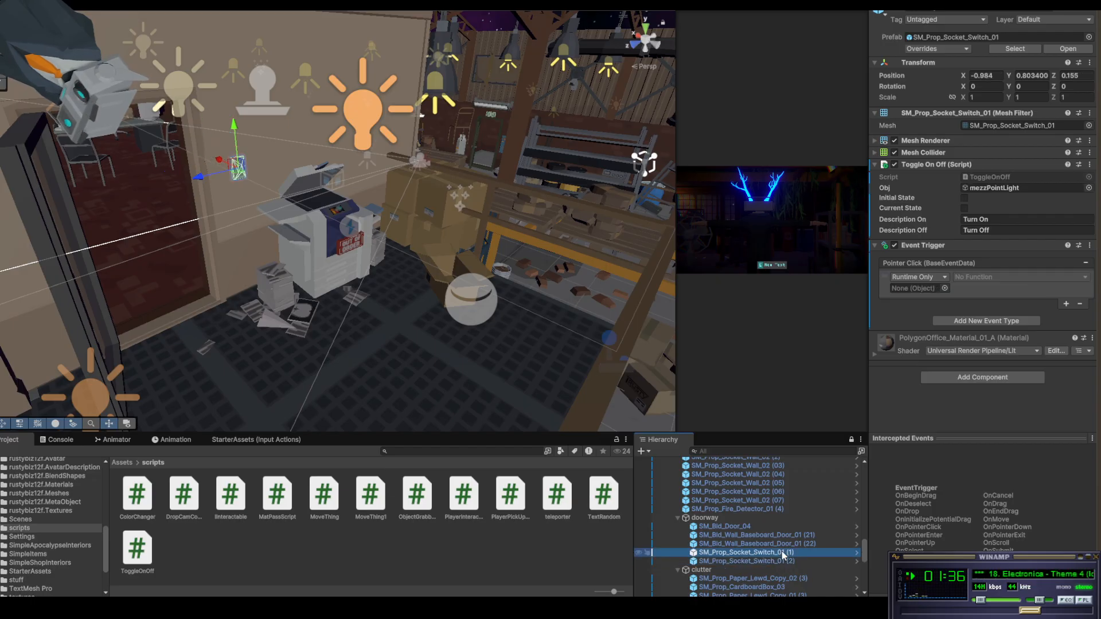
{"action": "left_click_drag", "start_coordinate": [774, 554], "coordinate": [917, 288]}
Set the switch's Pointer Click entry to call the ToggleOnOff function Interact ()
{"action": "left_click", "coordinate": [1010, 277]}
{"action": "mouse_move", "coordinate": [990, 383]}
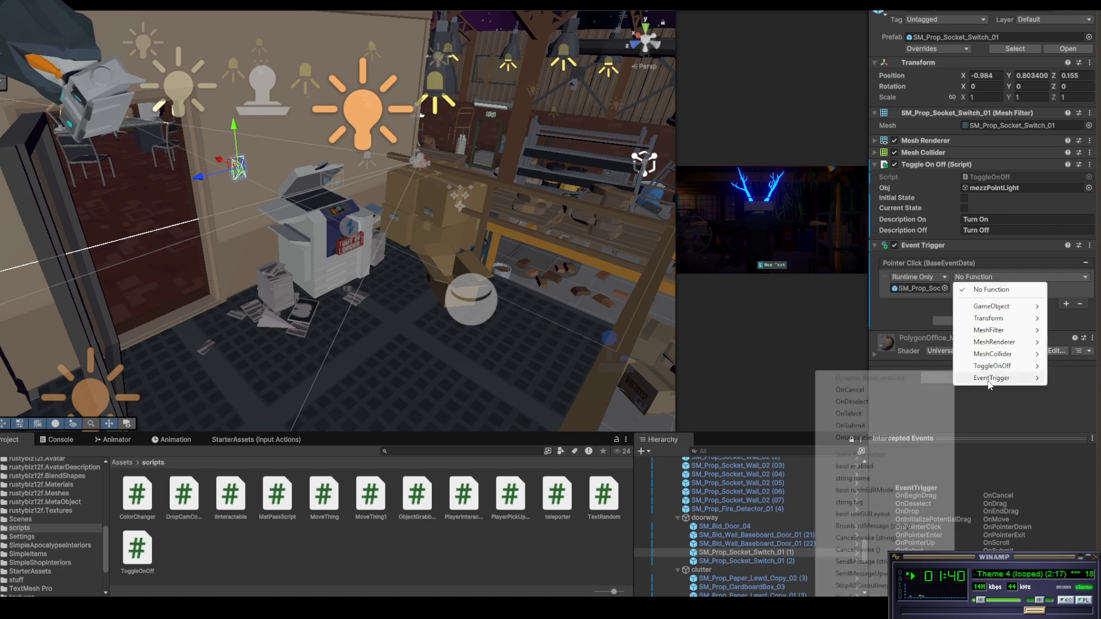
{"action": "left_click", "coordinate": [1065, 414]}
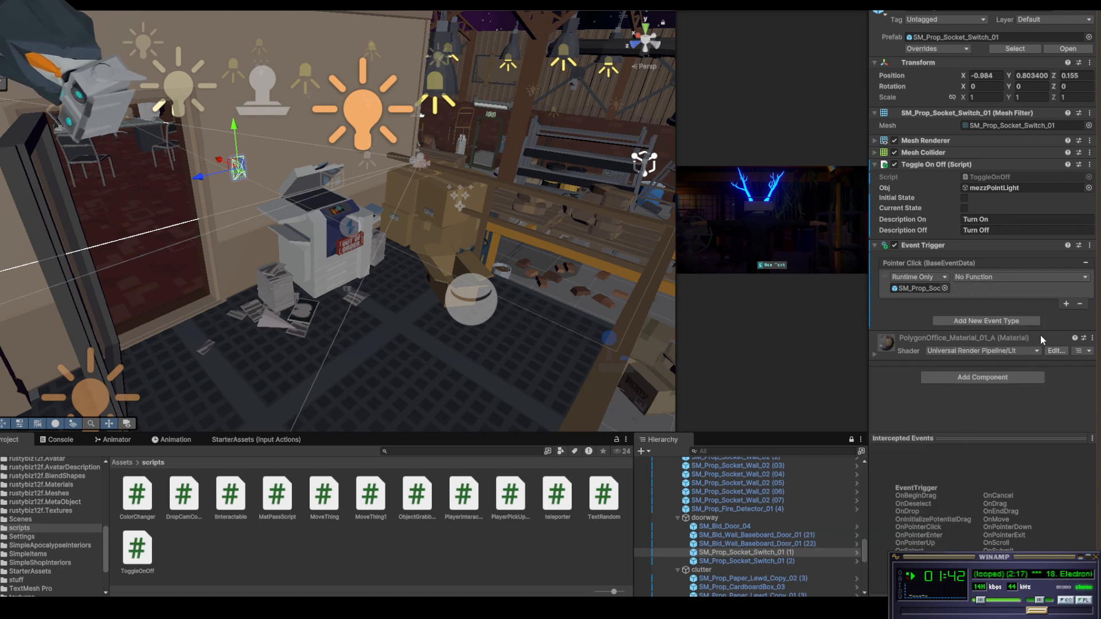
{"action": "left_click", "coordinate": [990, 280]}
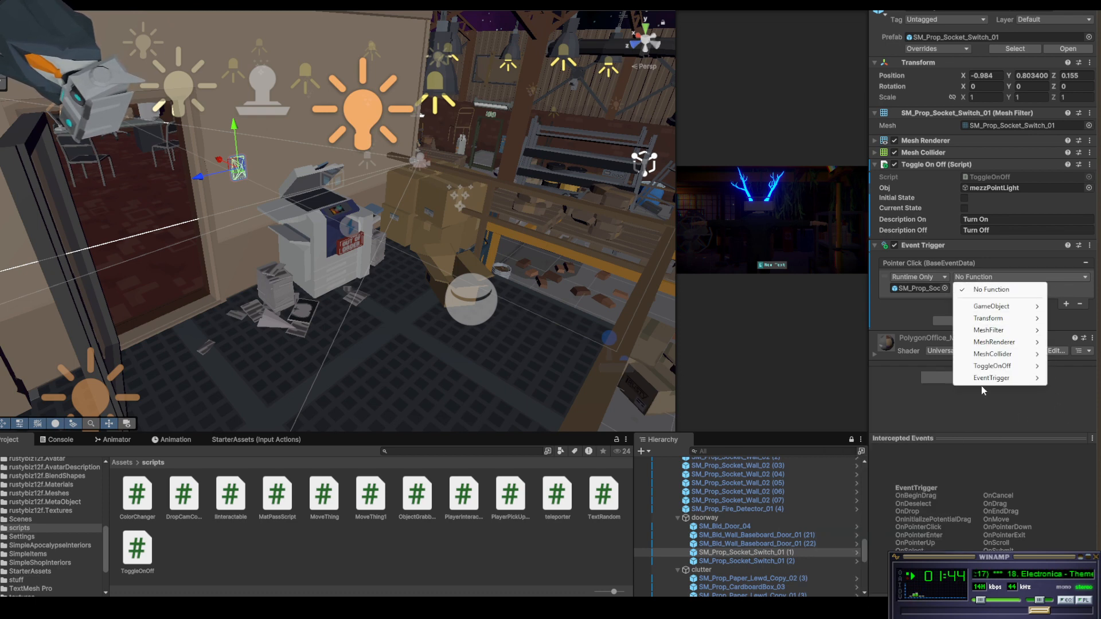
{"action": "mouse_move", "coordinate": [992, 366]}
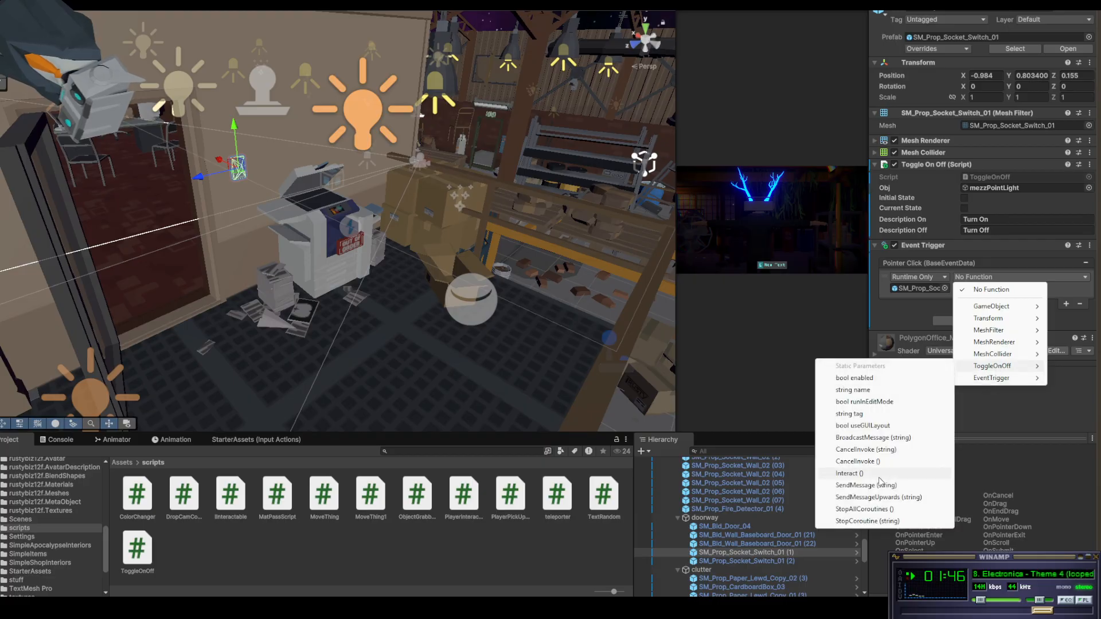
{"action": "left_click", "coordinate": [858, 474]}
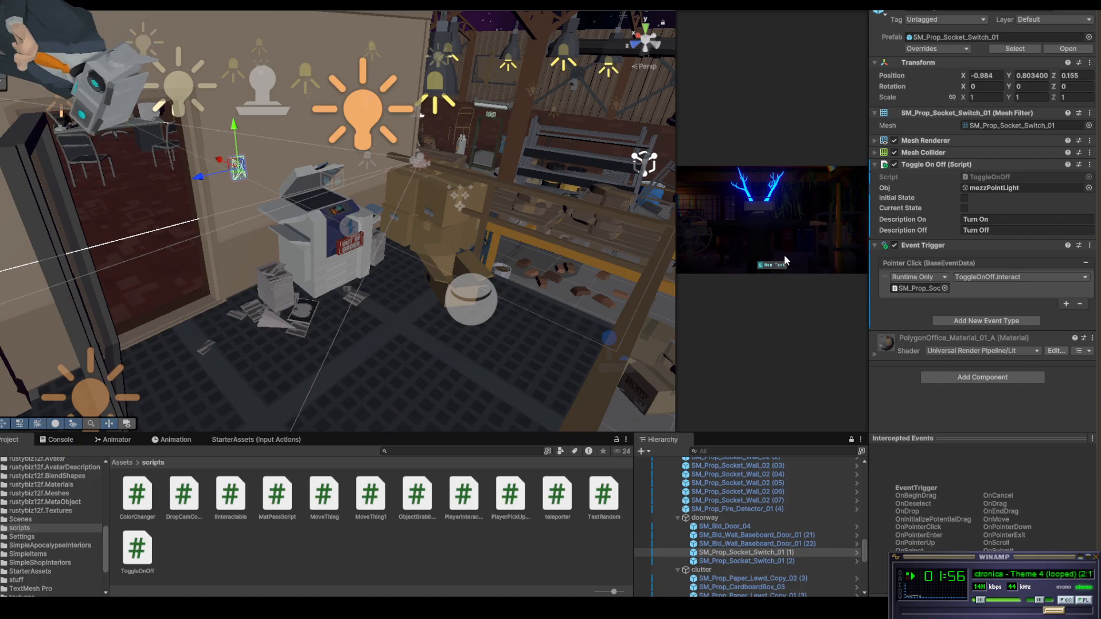
Enlarge the Game view so it takes up nearly half of the shared width beside the Scene view
{"action": "left_click_drag", "start_coordinate": [674, 357], "coordinate": [256, 316]}
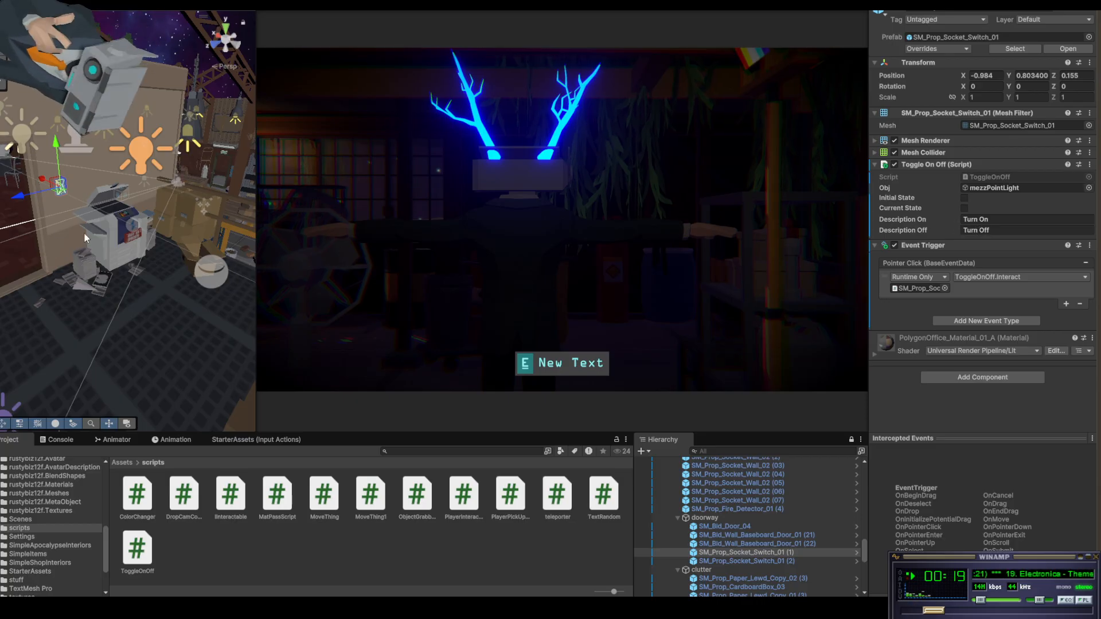
{"action": "left_click_drag", "start_coordinate": [256, 243], "coordinate": [492, 243]}
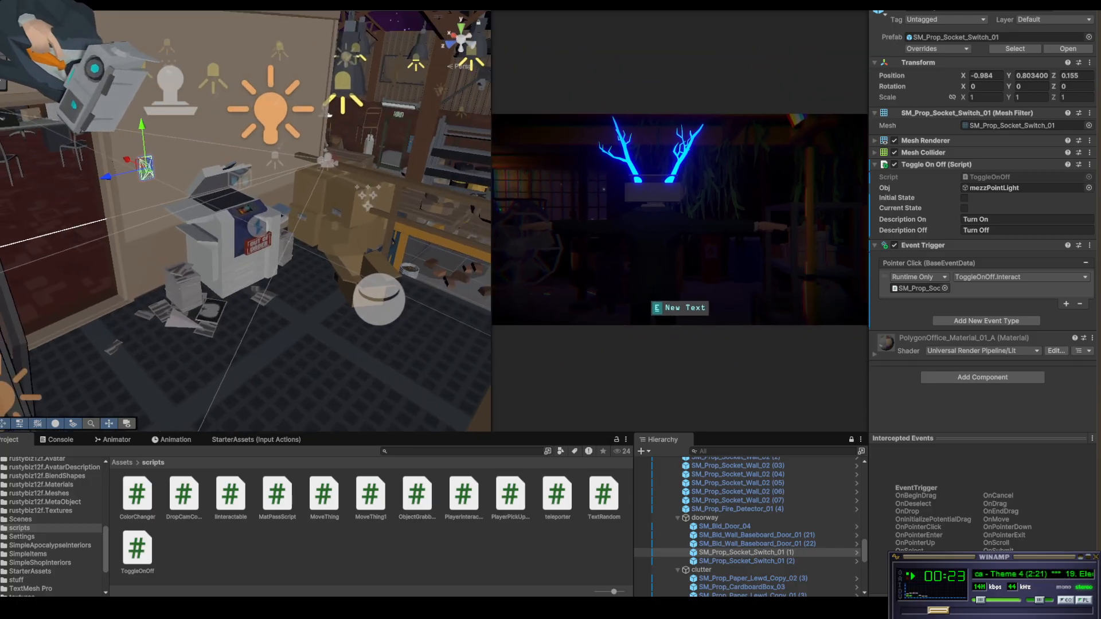
{"action": "left_click", "coordinate": [2, 2]}
{"action": "left_click", "coordinate": [43, 77]}
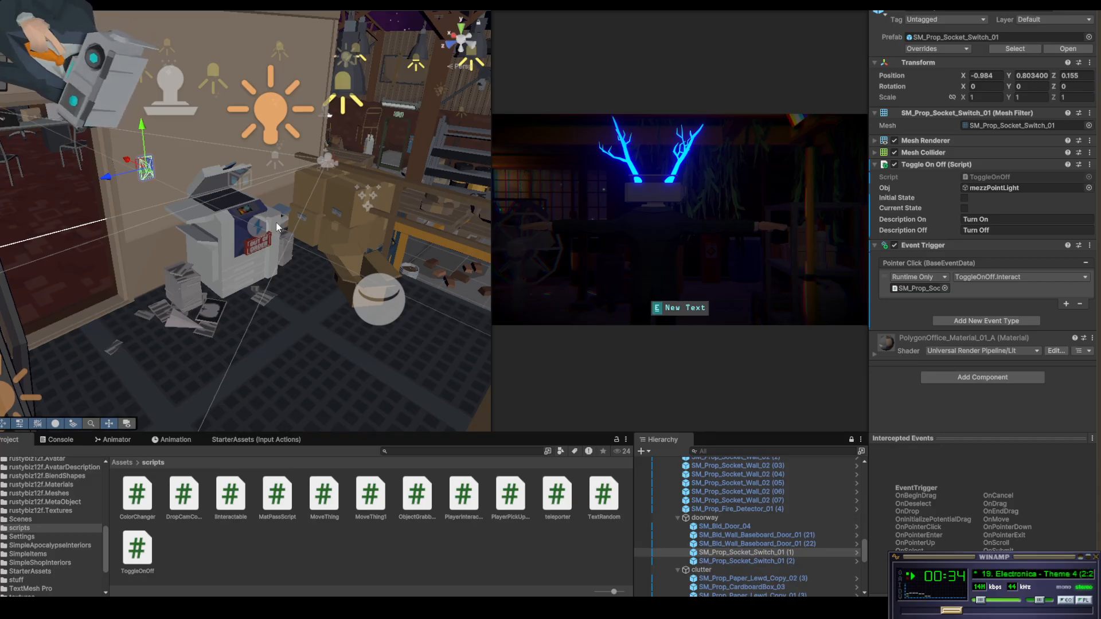
{"action": "scroll", "coordinate": [210, 329], "scroll_direction": "up", "scroll_amount": 2}
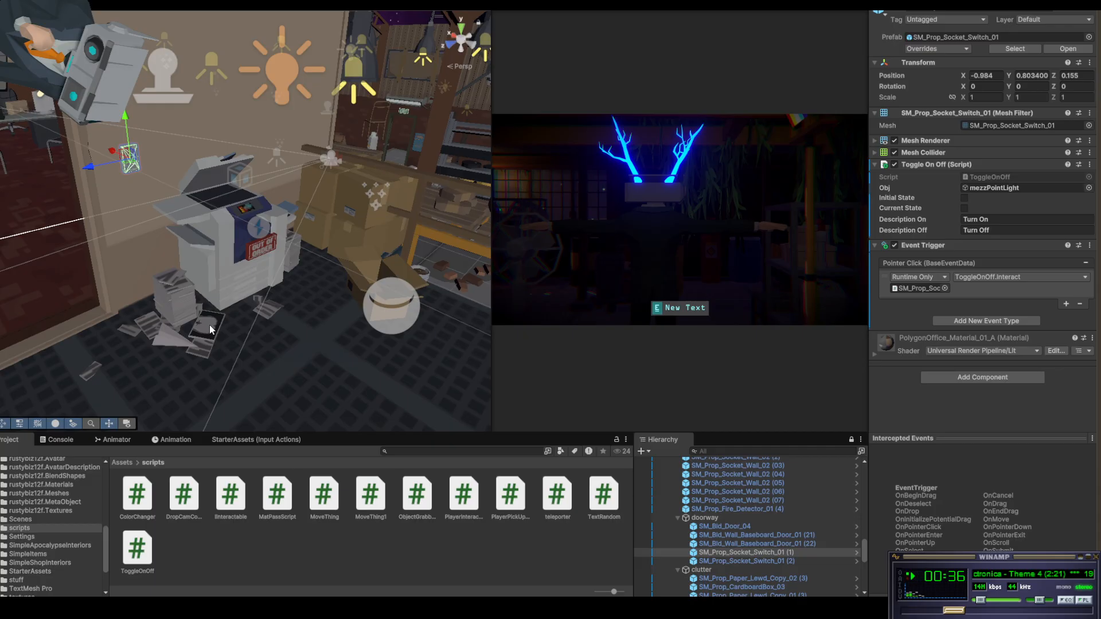
{"action": "scroll", "coordinate": [210, 330], "scroll_direction": "up", "scroll_amount": 2}
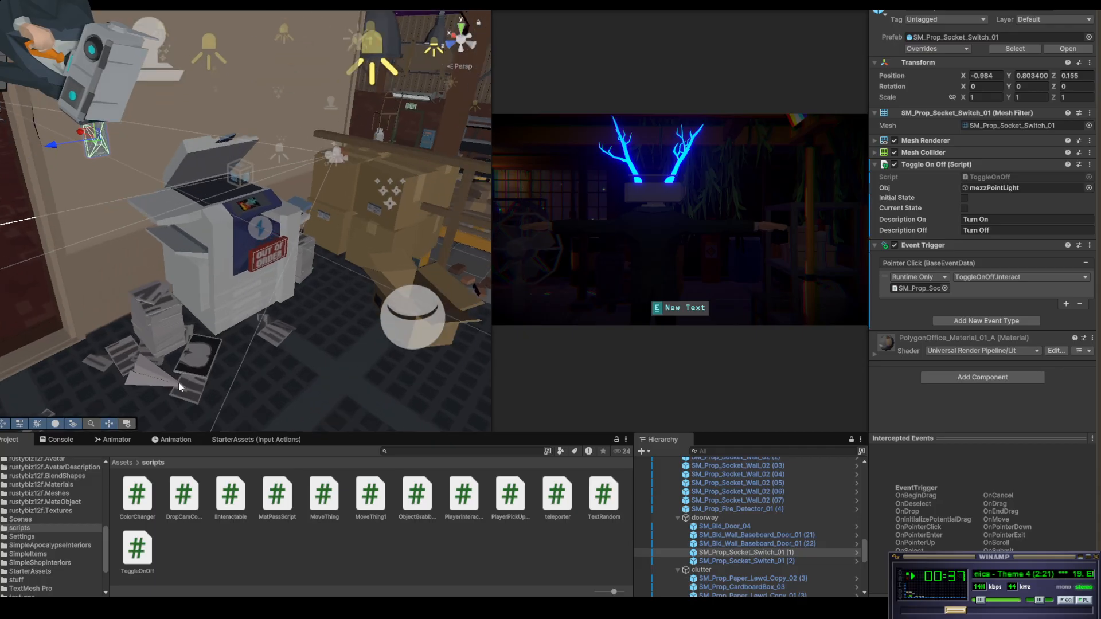
{"action": "scroll", "coordinate": [455, 337], "scroll_direction": "down", "scroll_amount": 5}
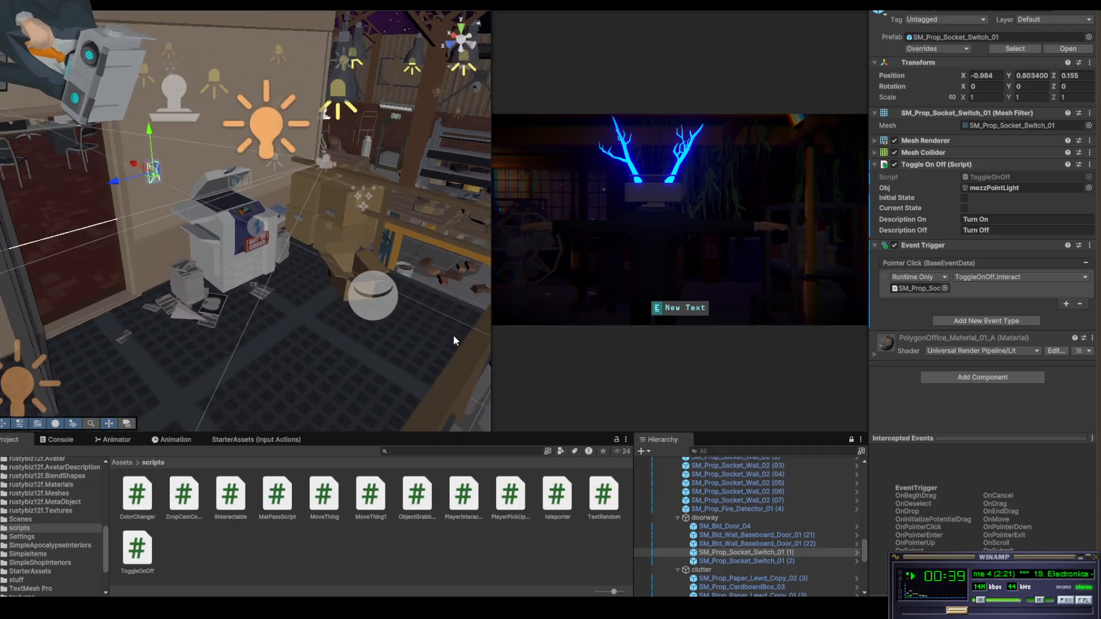
{"action": "scroll", "coordinate": [452, 339], "scroll_direction": "up", "scroll_amount": 4}
{"action": "scroll", "coordinate": [455, 341], "scroll_direction": "up", "scroll_amount": 5}
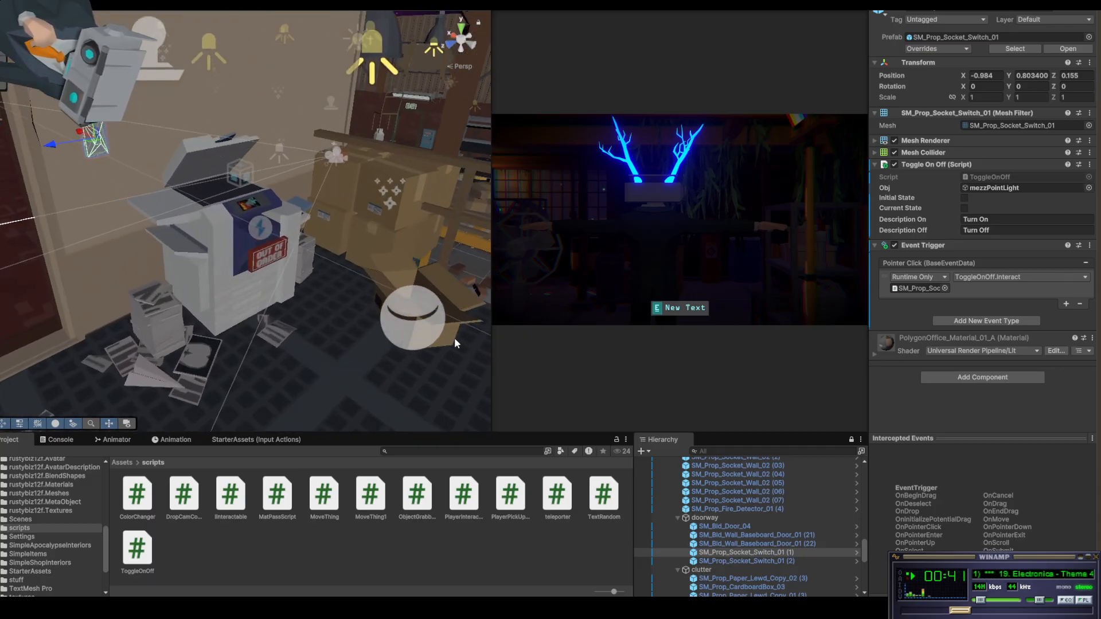
{"action": "scroll", "coordinate": [455, 342], "scroll_direction": "down", "scroll_amount": 4}
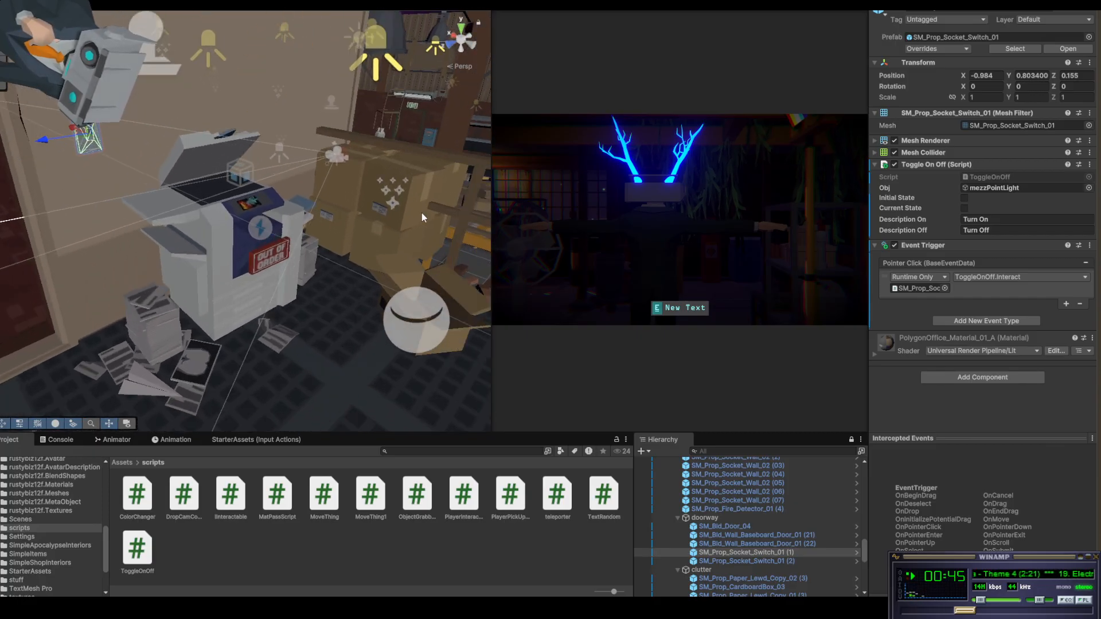
Select the paper plane beside the copier, and survey the mezzanine and the warehouse floor in the Scene view
{"action": "left_click", "coordinate": [134, 385]}
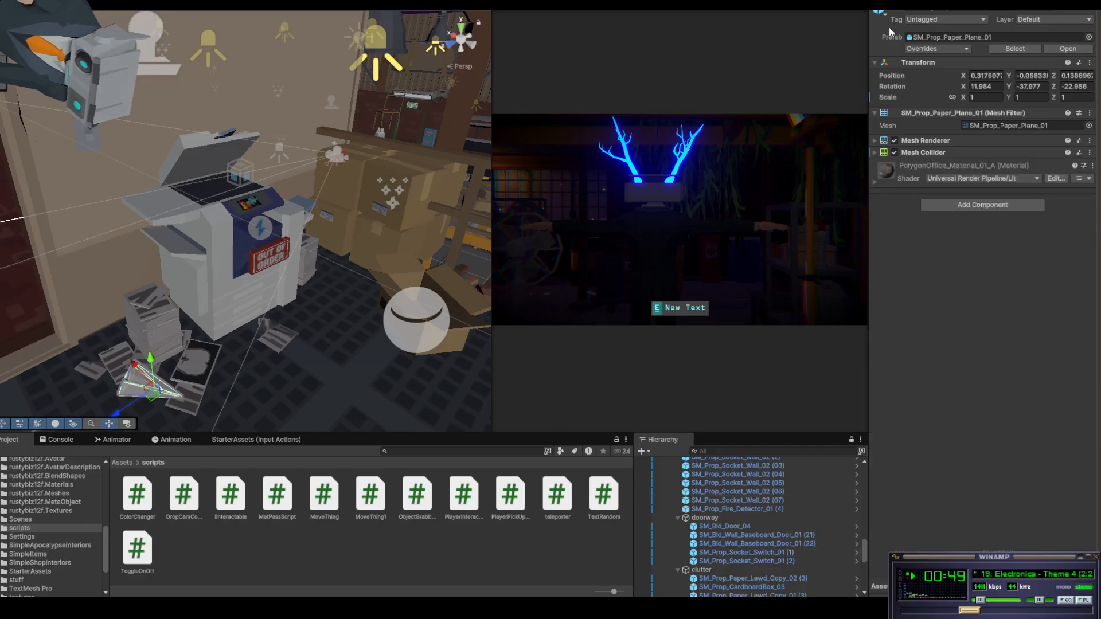
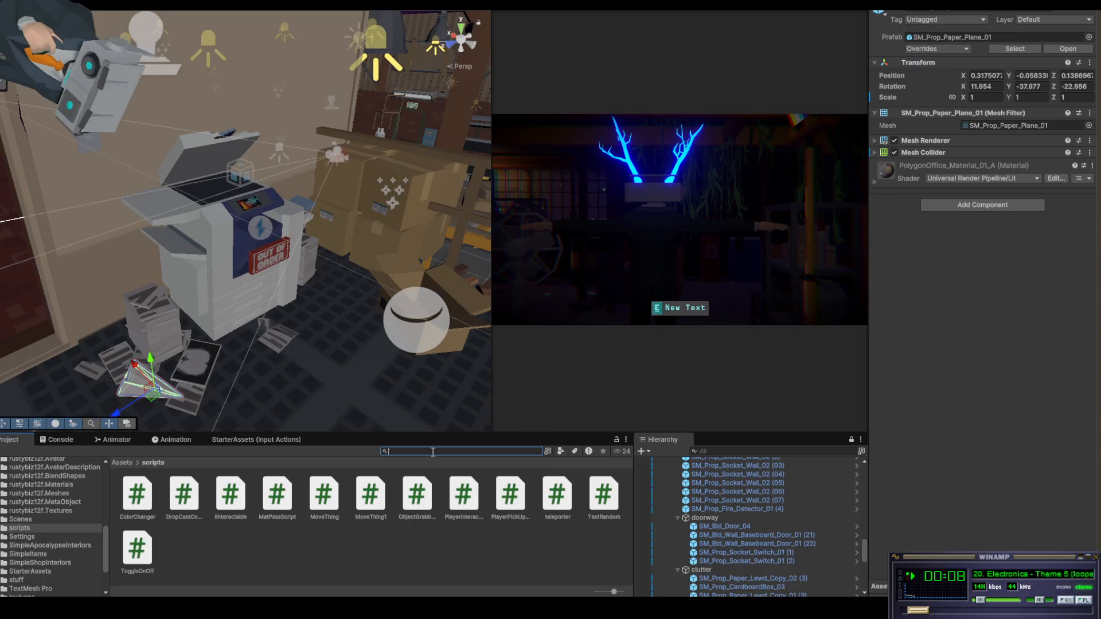
{"action": "scroll", "coordinate": [347, 333], "scroll_direction": "down", "scroll_amount": 6}
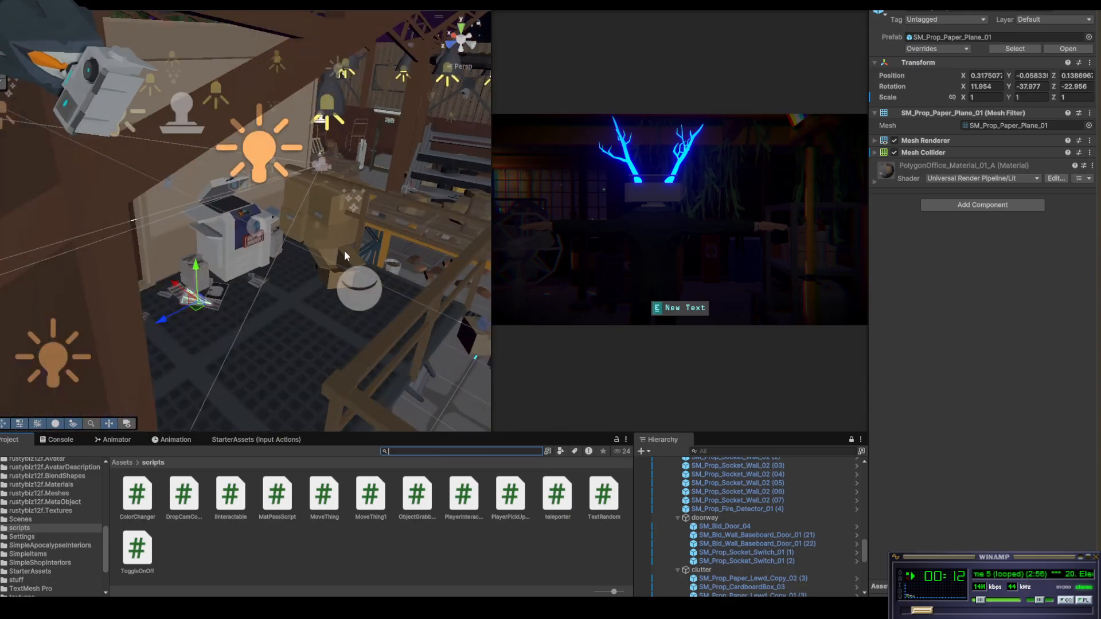
{"action": "left_click_drag", "start_coordinate": [373, 149], "coordinate": [838, 174], "text": "alt"}
{"action": "middle_click_drag", "start_coordinate": [72, 283], "coordinate": [388, 161]}
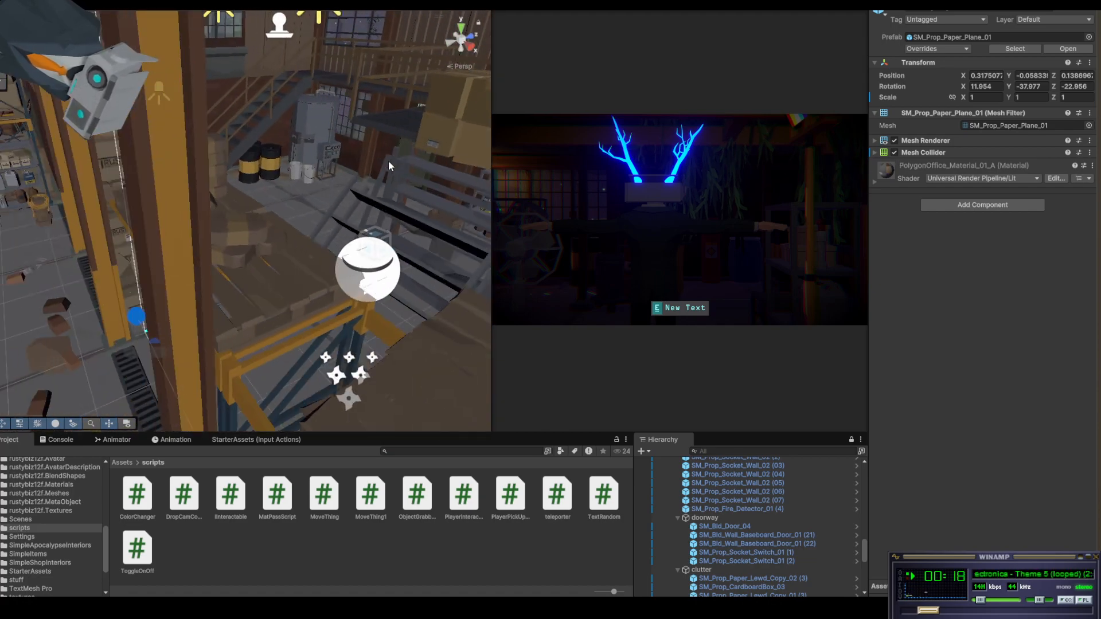
{"action": "scroll", "coordinate": [159, 234], "scroll_direction": "down", "scroll_amount": 8}
{"action": "scroll", "coordinate": [146, 245], "scroll_direction": "up", "scroll_amount": 5}
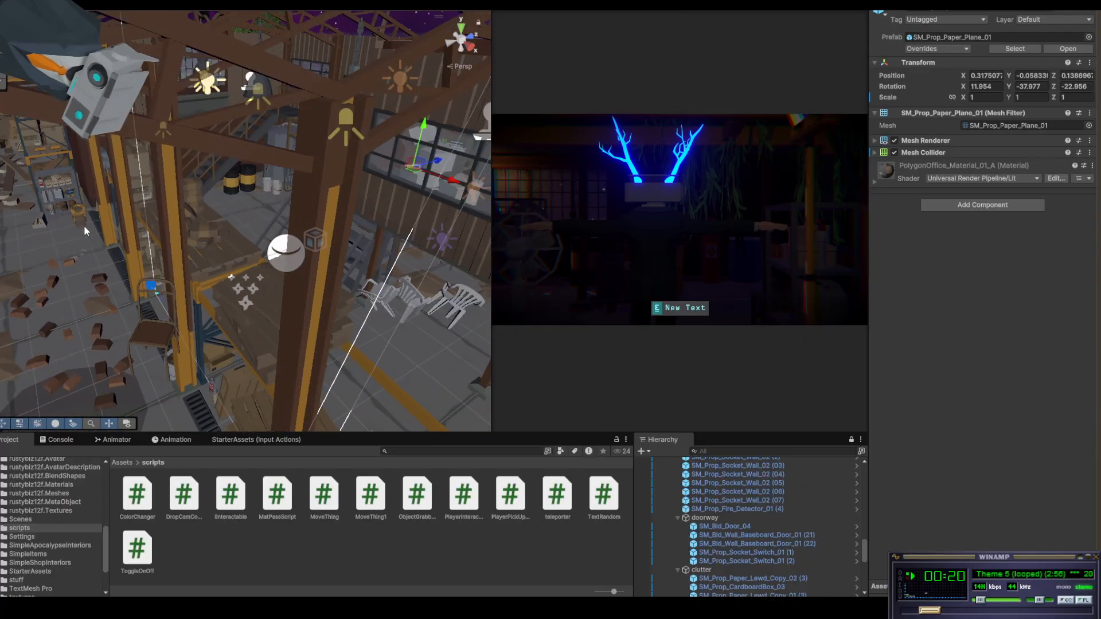
{"action": "left_click_drag", "start_coordinate": [85, 230], "coordinate": [90, 205], "text": "alt"}
{"action": "middle_click_drag", "start_coordinate": [90, 205], "coordinate": [211, 225]}
{"action": "left_click_drag", "start_coordinate": [211, 225], "coordinate": [185, 226], "text": "alt"}
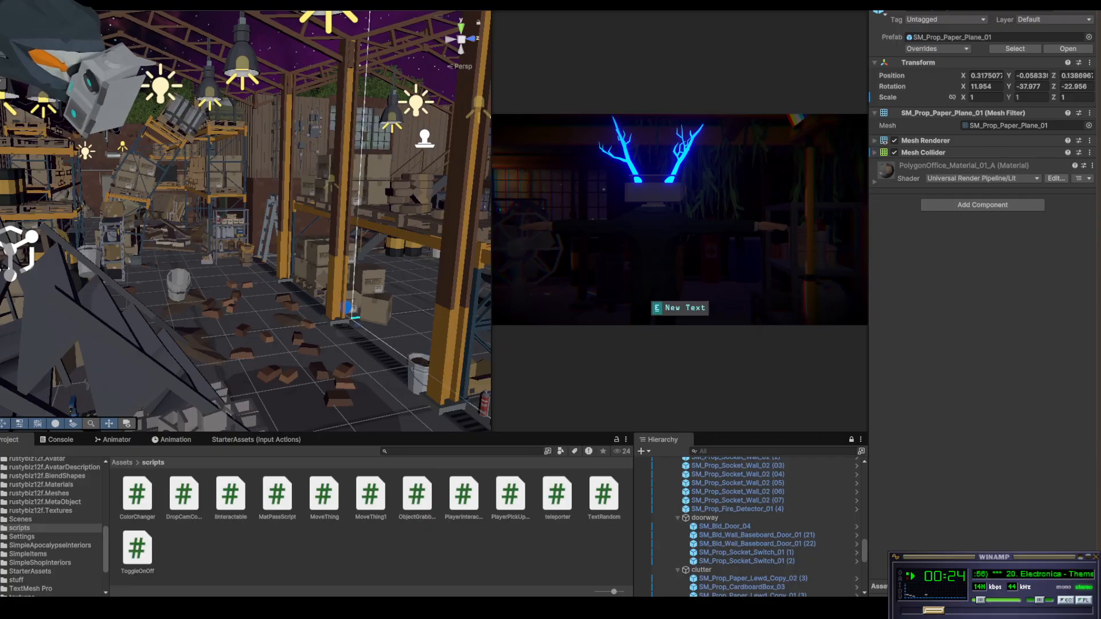
Find the LightsWarehouse group under WAREHOUSE in the hierarchy and expand it to list its light groups
{"action": "scroll", "coordinate": [776, 559], "scroll_direction": "up", "scroll_amount": 5}
{"action": "scroll", "coordinate": [775, 560], "scroll_direction": "up", "scroll_amount": 10}
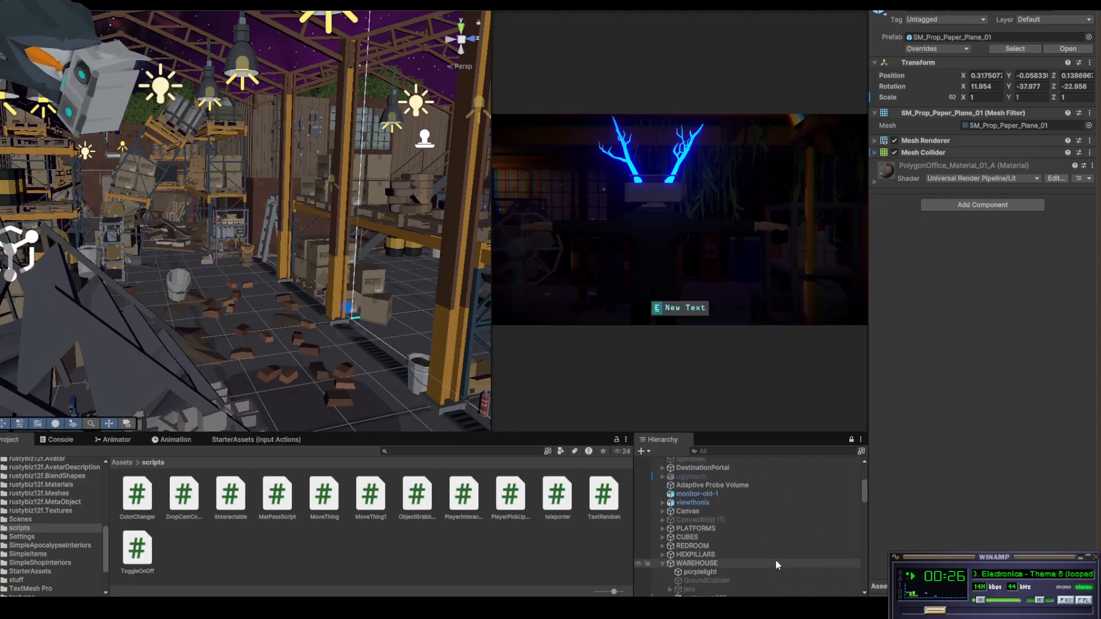
{"action": "left_click", "coordinate": [705, 466]}
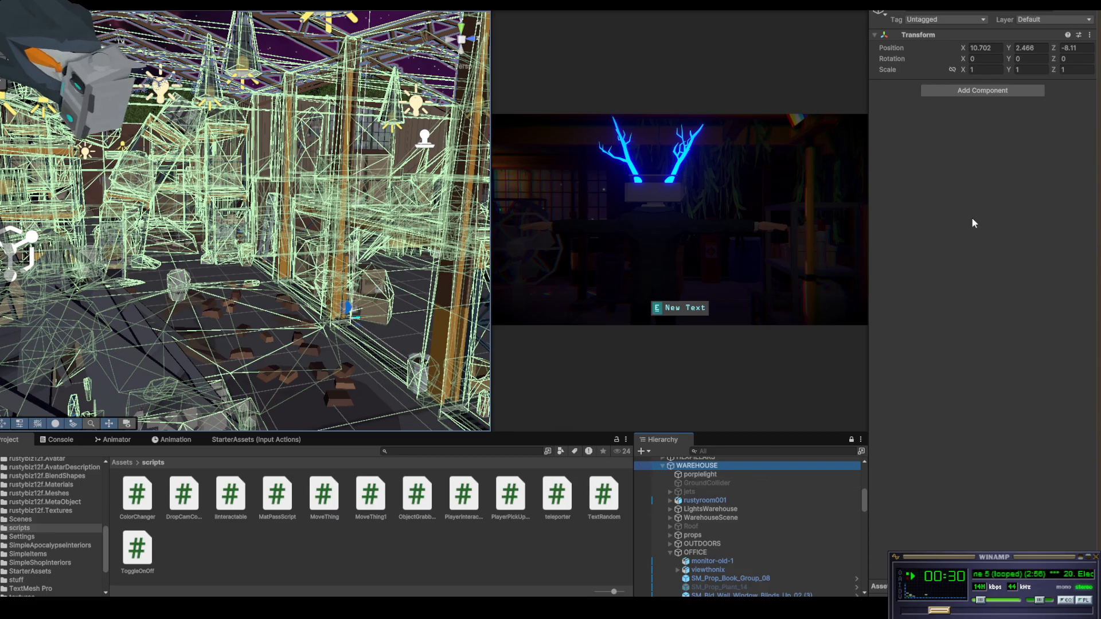
{"action": "left_click", "coordinate": [701, 510]}
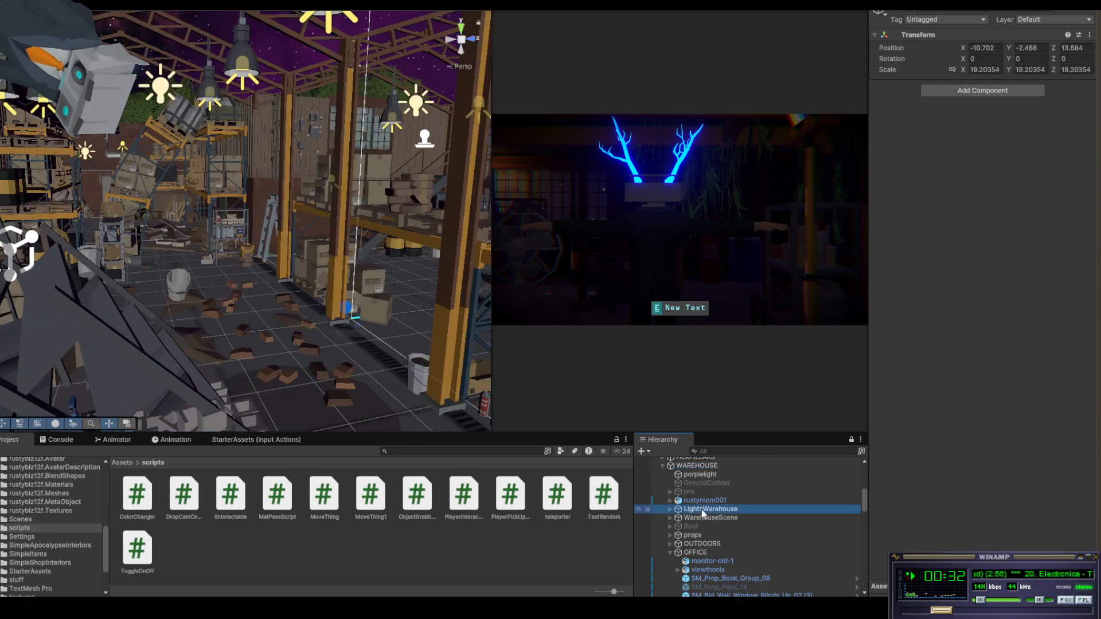
{"action": "left_click", "coordinate": [669, 510]}
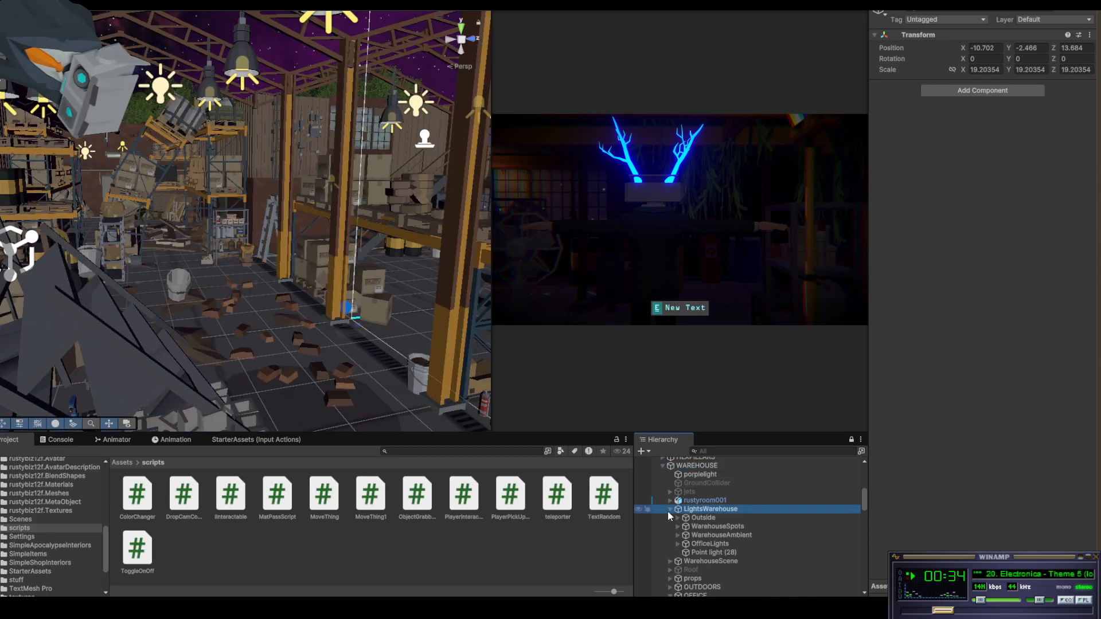
Check the WarehouseSpots group, and expand the WarehouseAmbient group to list its point lights
{"action": "left_click", "coordinate": [709, 526]}
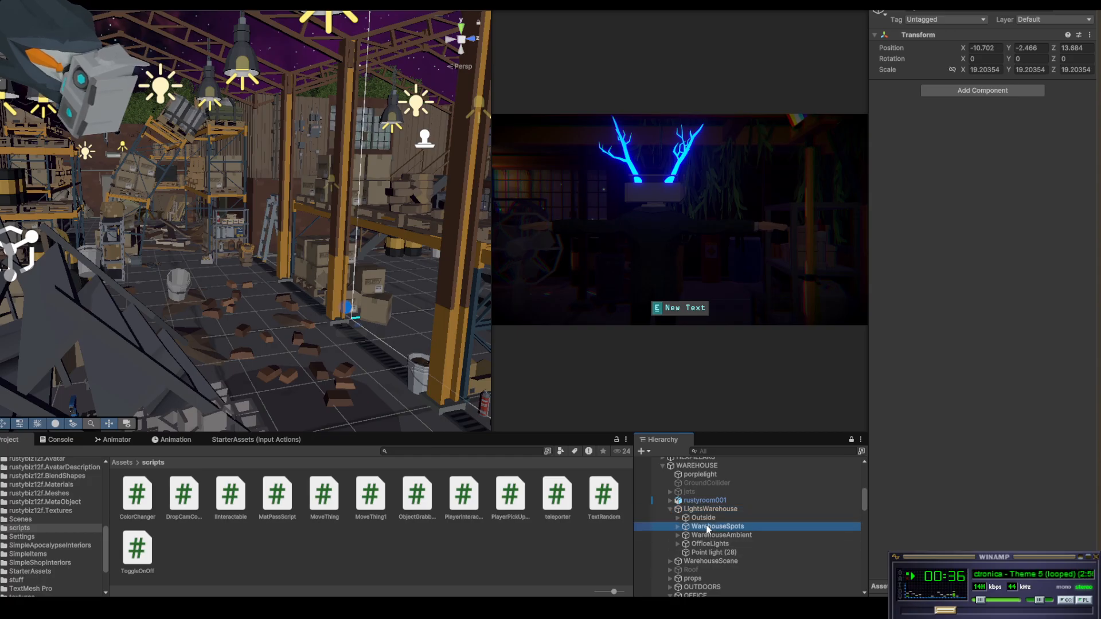
{"action": "left_click", "coordinate": [708, 534]}
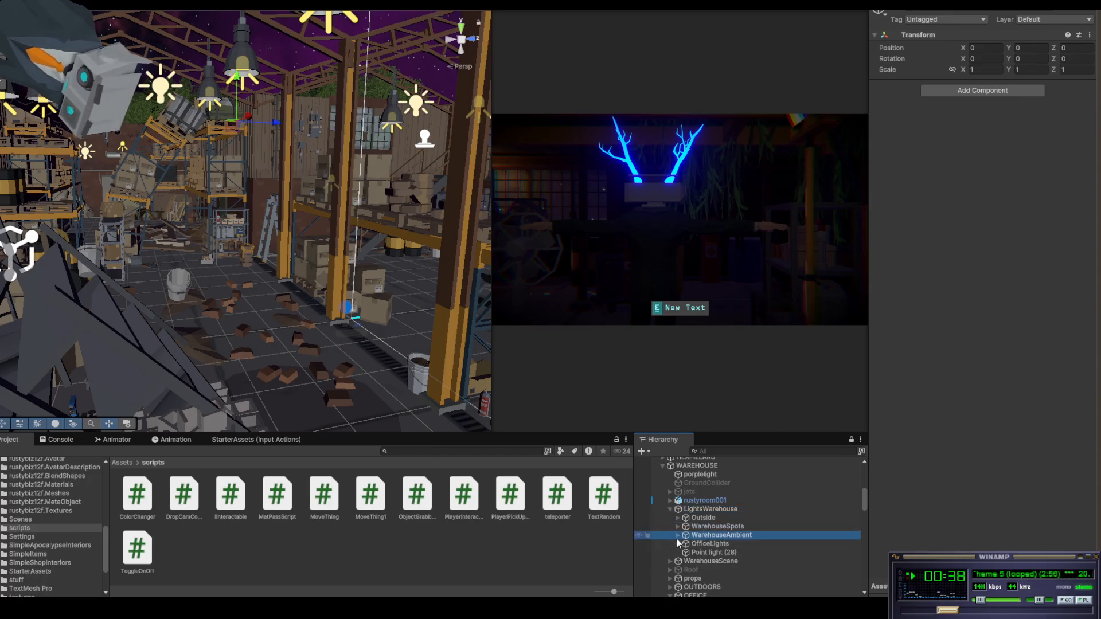
{"action": "key", "text": "Up"}
{"action": "key", "text": "Up"}
{"action": "left_click", "coordinate": [708, 537]}
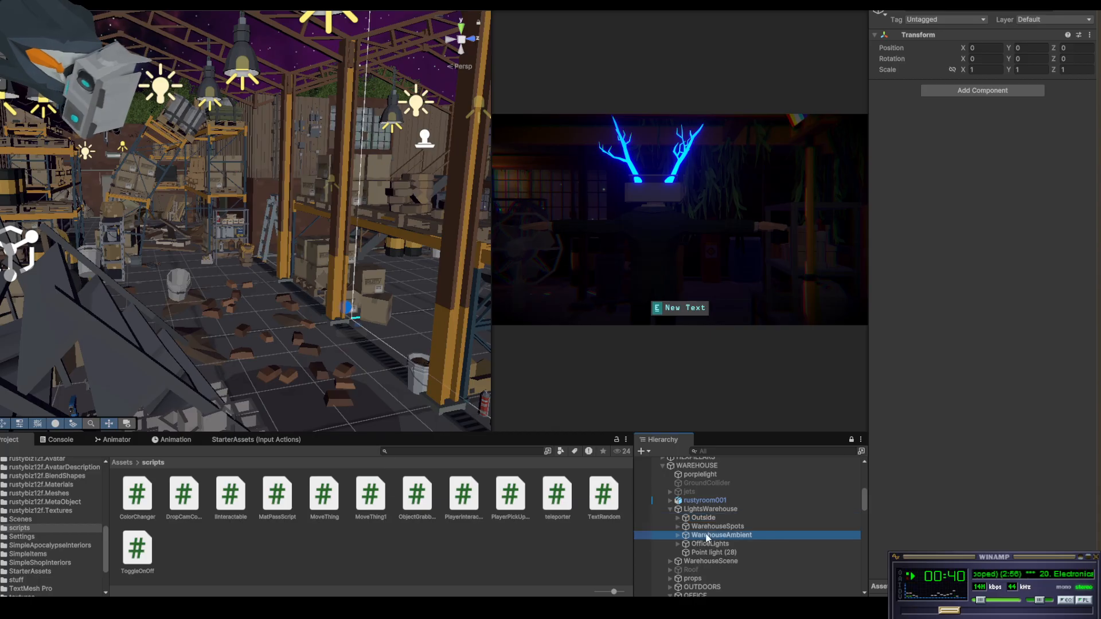
{"action": "key", "text": "Right"}
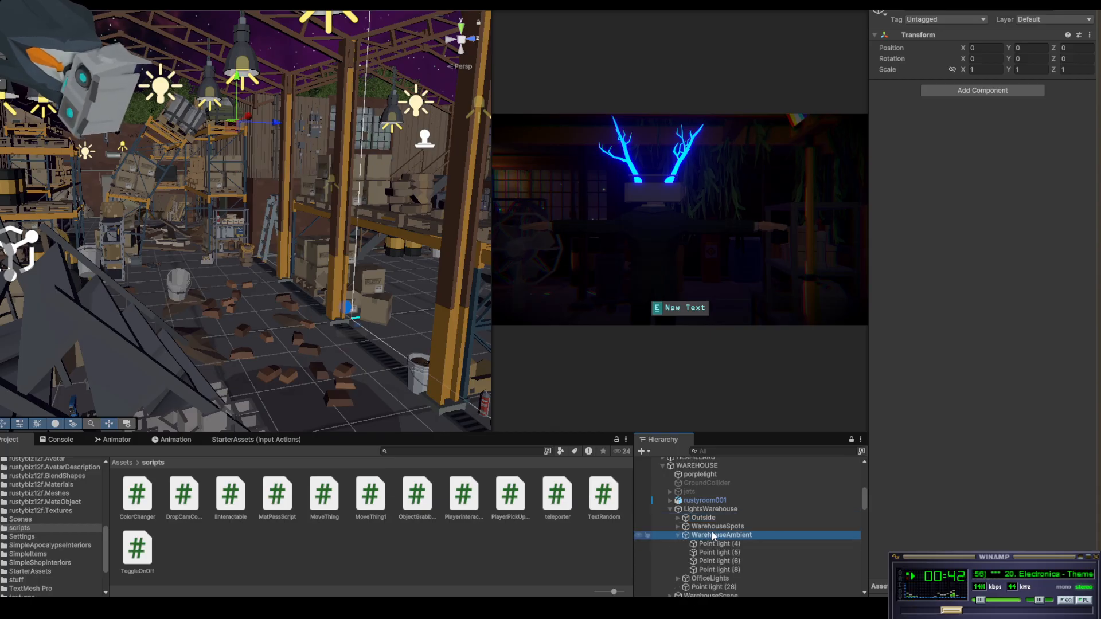
Select all point lights in WarehouseAmbient, Point light (4) to Point light (8), and examine their coverage of the warehouse from above
{"action": "left_click", "coordinate": [722, 545]}
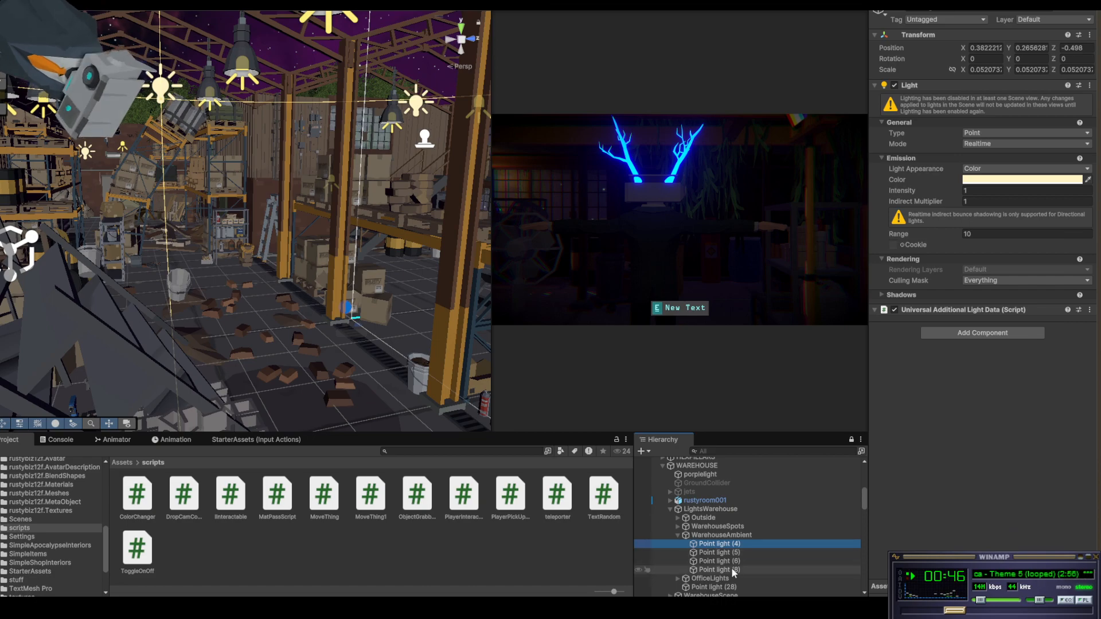
{"action": "left_click", "coordinate": [731, 569], "text": "shift"}
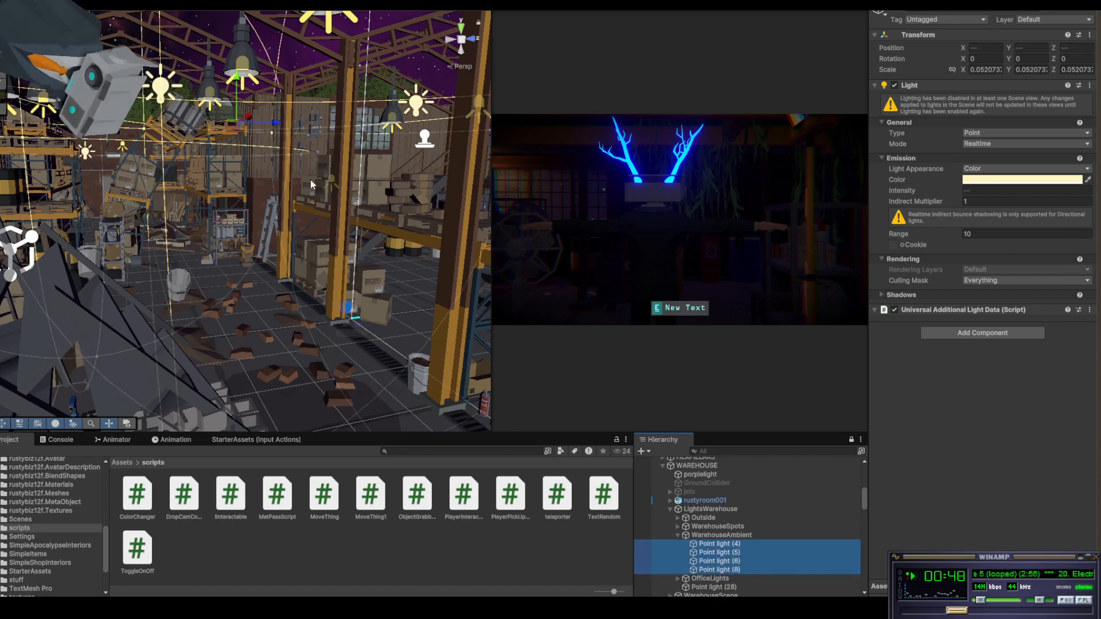
{"action": "left_click_drag", "start_coordinate": [311, 180], "coordinate": [278, 284], "text": "alt"}
{"action": "scroll", "coordinate": [278, 284], "scroll_direction": "down", "scroll_amount": 10}
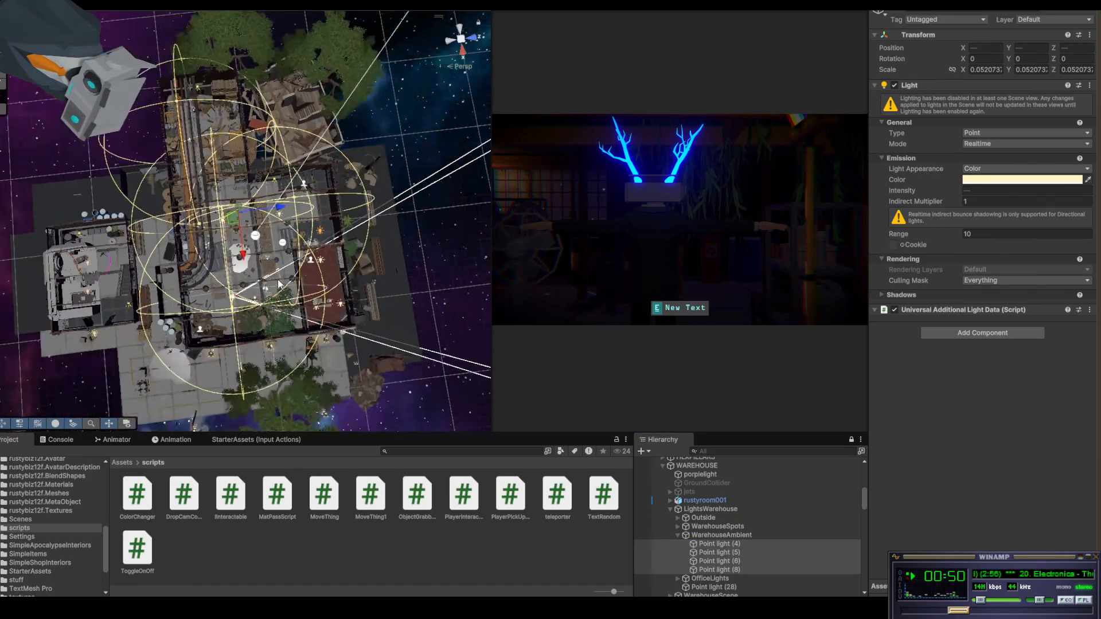
{"action": "scroll", "coordinate": [278, 284], "scroll_direction": "up", "scroll_amount": 2}
{"action": "left_click_drag", "start_coordinate": [290, 243], "coordinate": [496, 256], "text": "alt"}
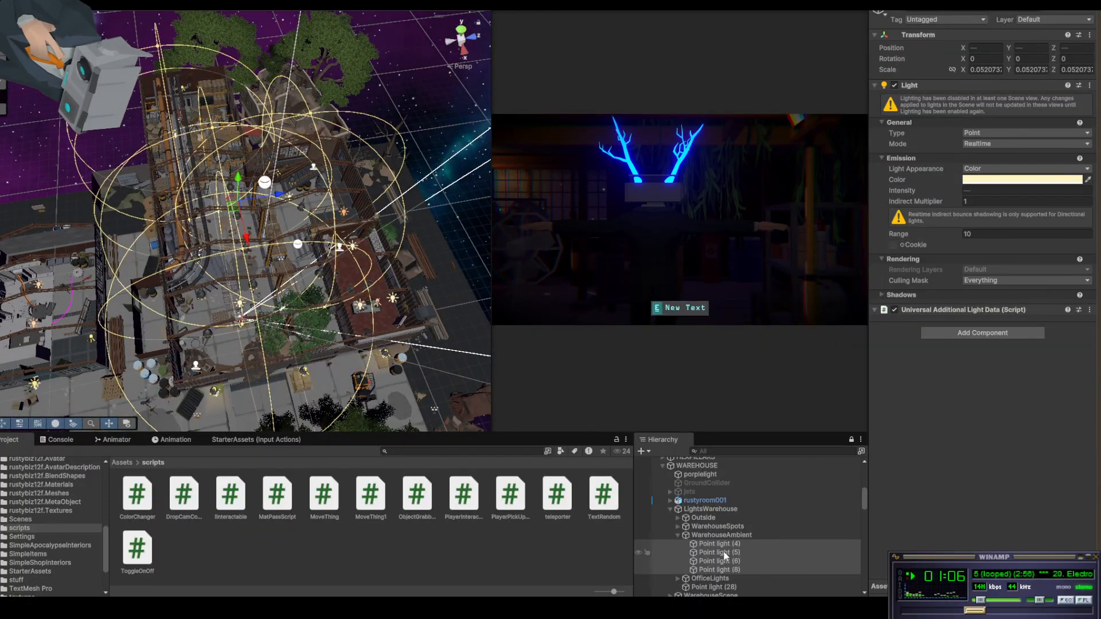
Inspect the OfficeLights group and individual WarehouseAmbient lights, including Point light (4), (5) and (8)
{"action": "left_click", "coordinate": [711, 578]}
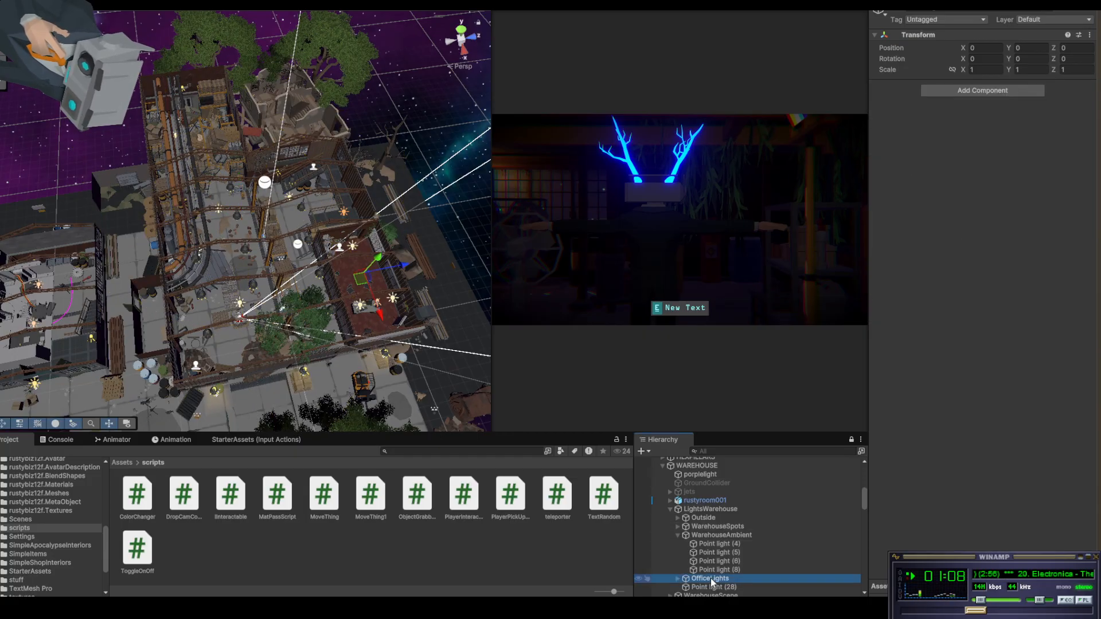
{"action": "left_click", "coordinate": [711, 544]}
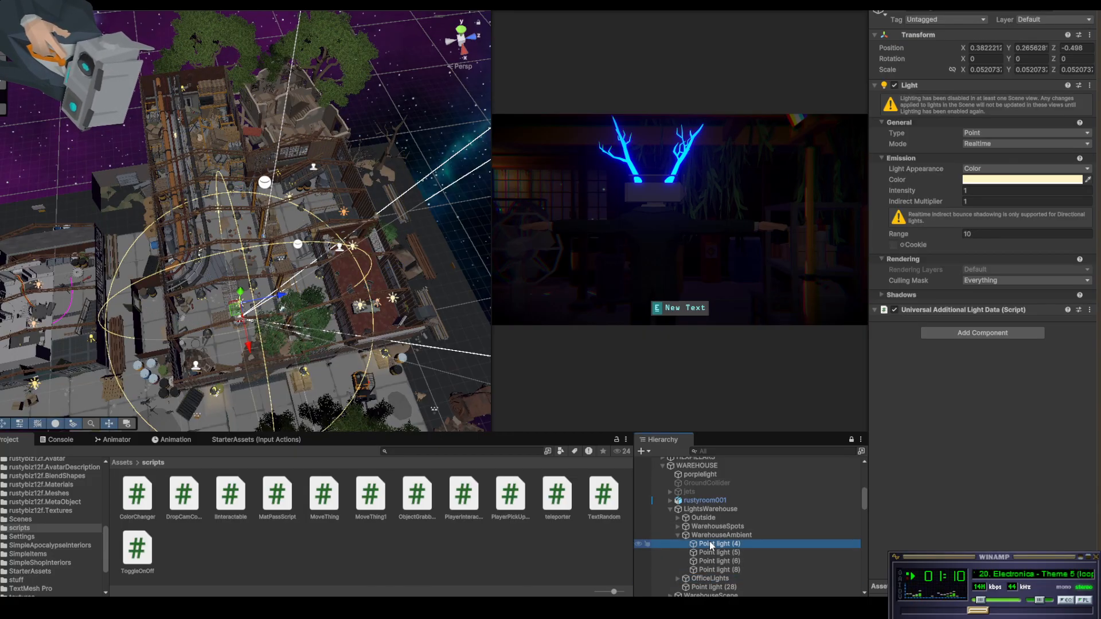
{"action": "left_click", "coordinate": [718, 553]}
{"action": "left_click", "coordinate": [718, 570]}
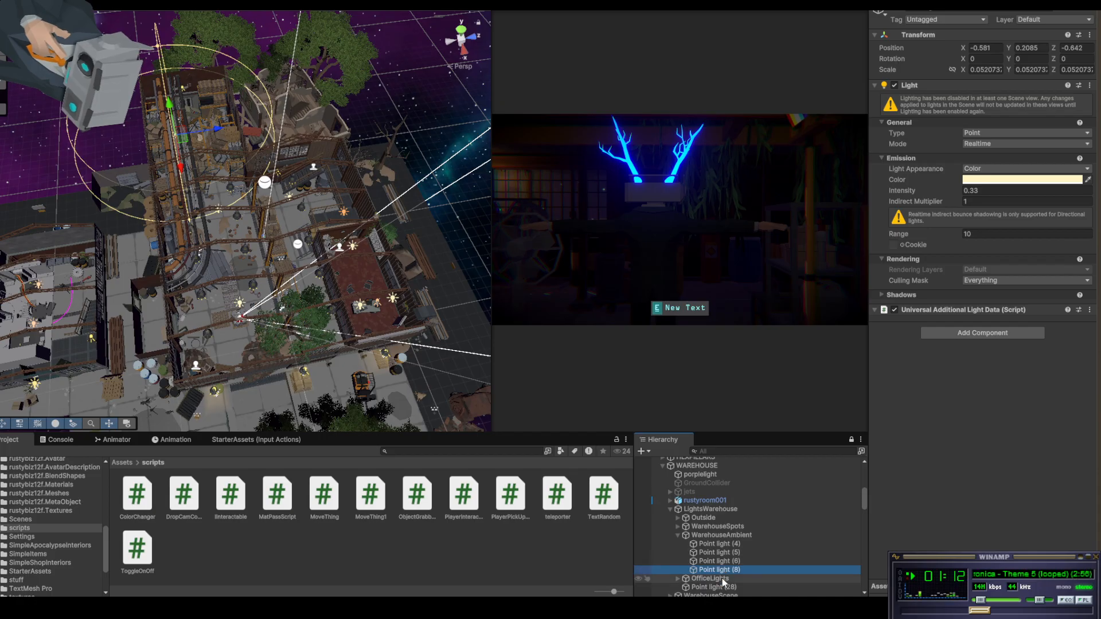
Expand WarehouseSpots and select all of its spotlights, Spotlight (4) through Spotlight (20)
{"action": "left_click", "coordinate": [677, 526]}
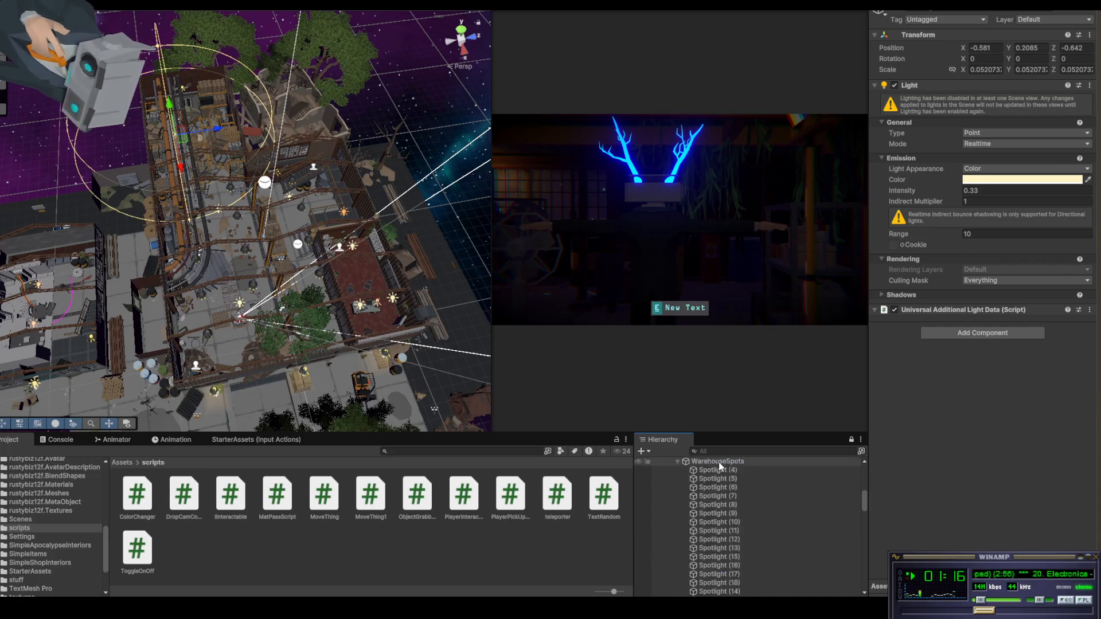
{"action": "left_click", "coordinate": [718, 462]}
{"action": "left_click", "coordinate": [730, 470]}
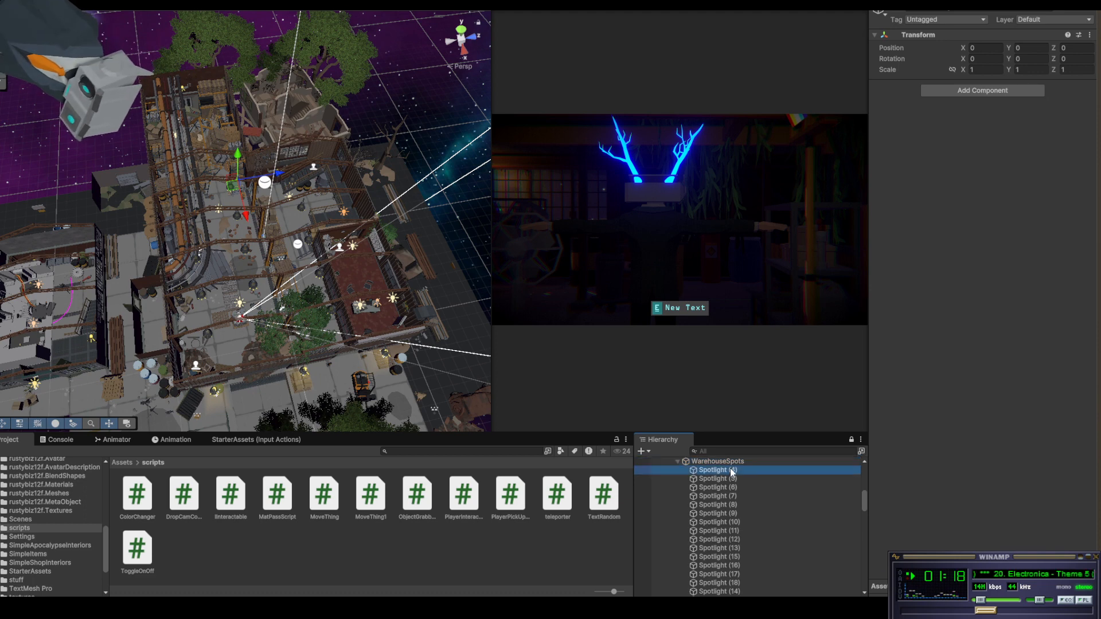
{"action": "scroll", "coordinate": [748, 514], "scroll_direction": "down", "scroll_amount": 4}
{"action": "left_click", "coordinate": [739, 511], "text": "shift"}
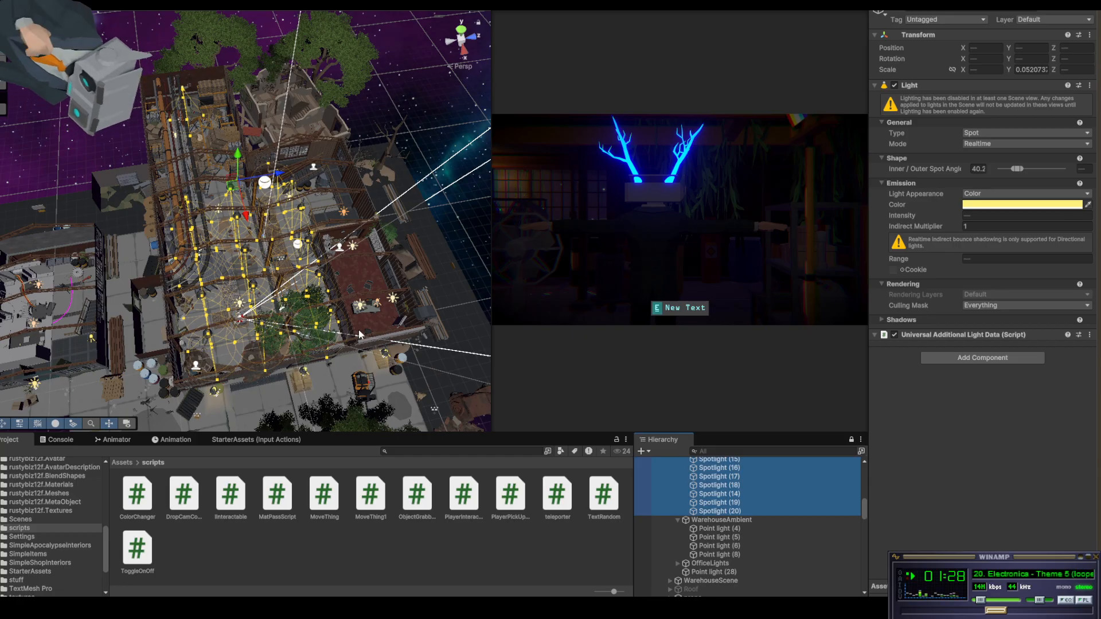
Examine the shadow settings and layout of the selected spotlights, and collapse the WarehouseSpots group
{"action": "left_click", "coordinate": [881, 319]}
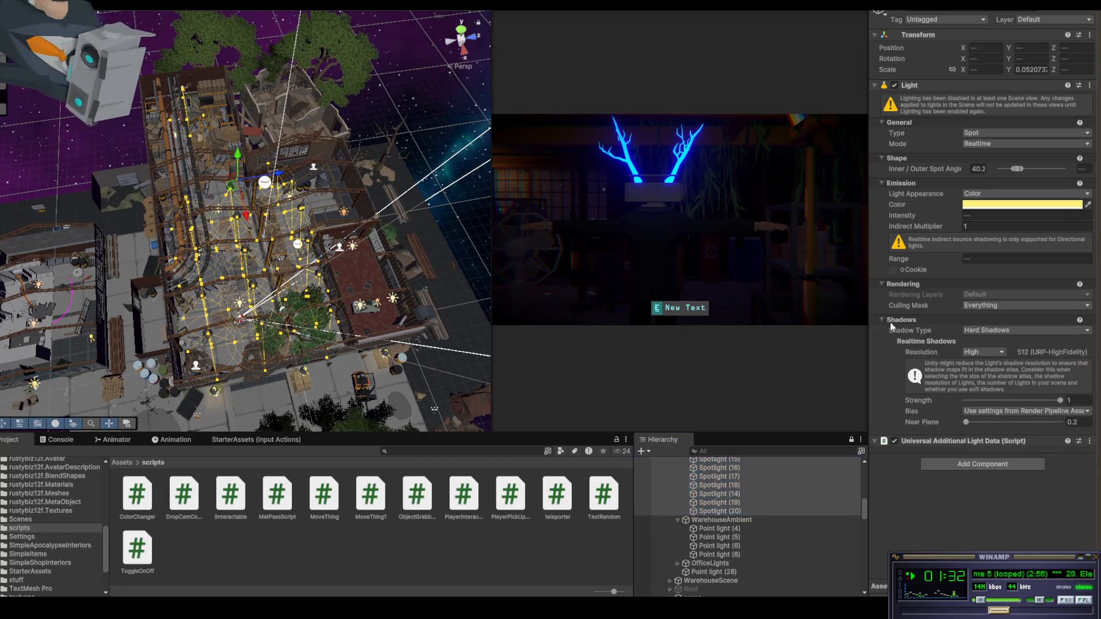
{"action": "left_click", "coordinate": [884, 319]}
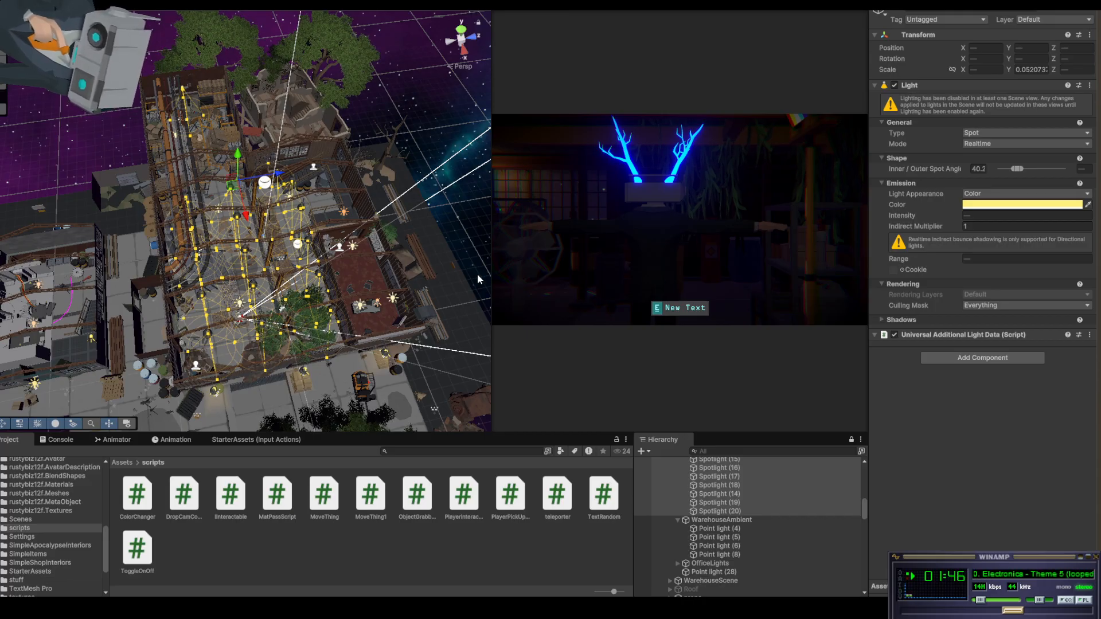
{"action": "scroll", "coordinate": [265, 267], "scroll_direction": "up", "scroll_amount": 5}
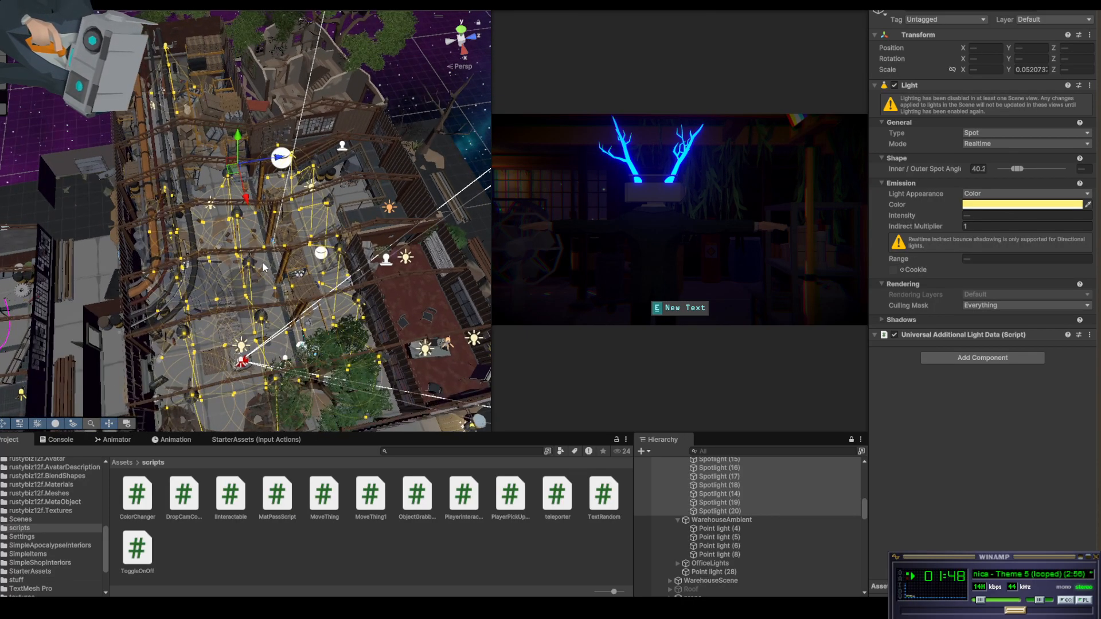
{"action": "scroll", "coordinate": [806, 537], "scroll_direction": "up", "scroll_amount": 5}
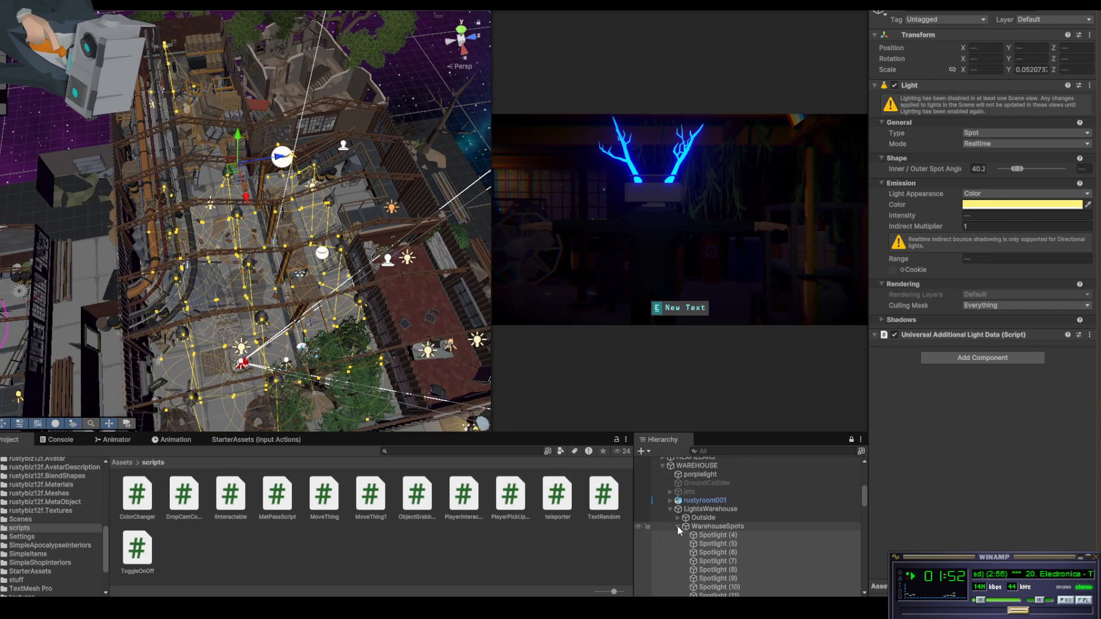
{"action": "left_click", "coordinate": [677, 526]}
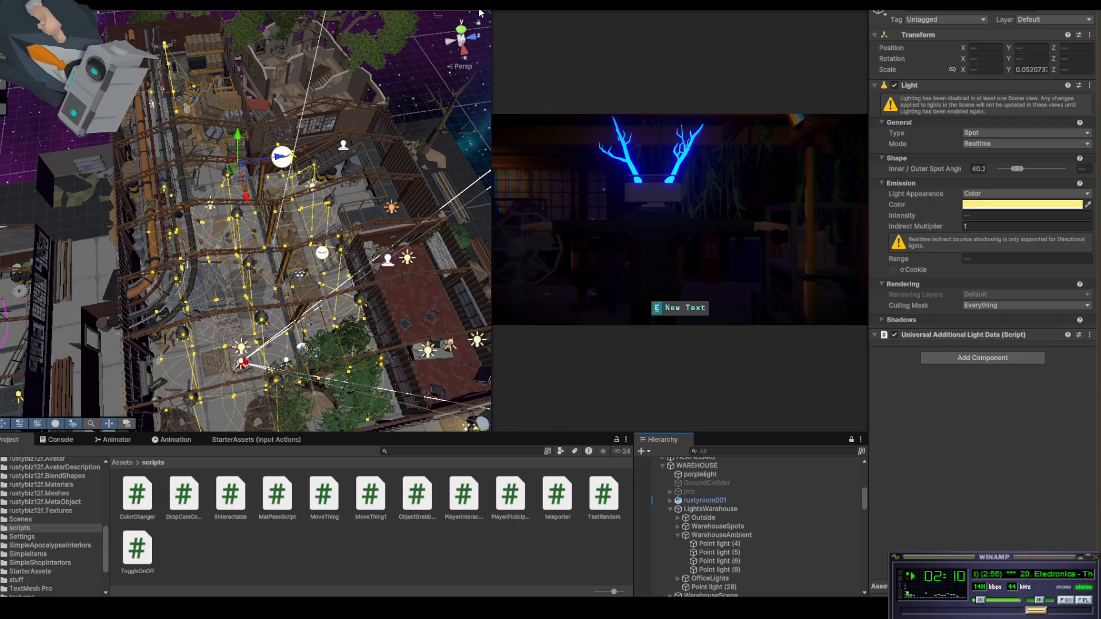
View the Game view maximized, and restore the split editor layout
{"action": "key", "text": "ctrl+p"}
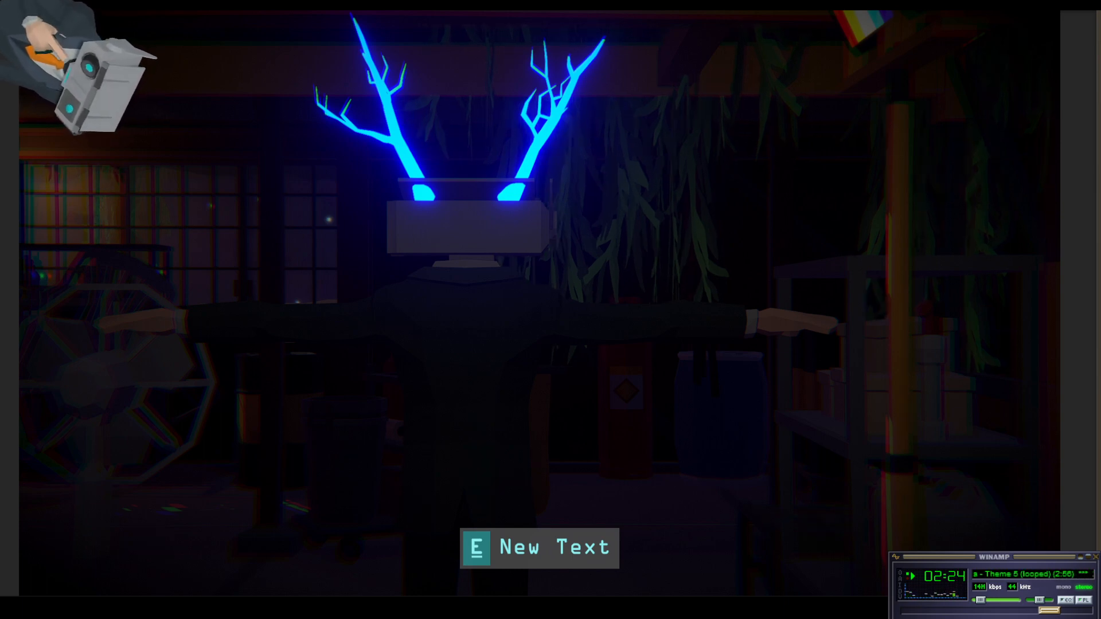
{"action": "key", "text": "shift+space"}
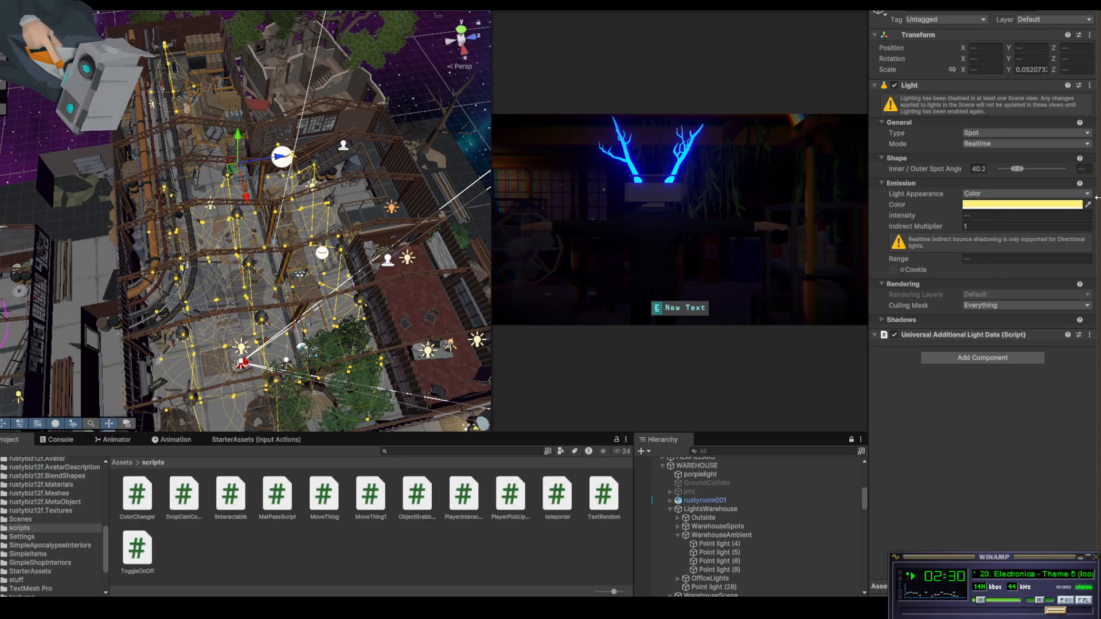
Review the LightsWarehouse subgroups Outside, WarehouseSpots and WarehouseAmbient, and inspect the light settings of Point light (4)
{"action": "left_click", "coordinate": [713, 509]}
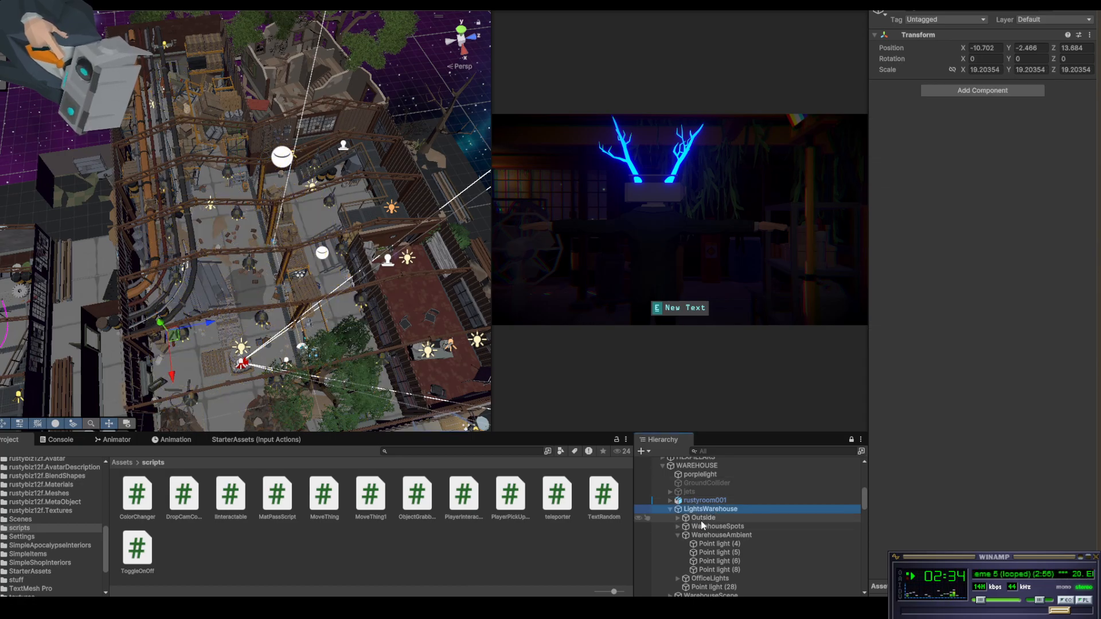
{"action": "left_click", "coordinate": [697, 518]}
{"action": "left_click", "coordinate": [703, 527]}
{"action": "left_click", "coordinate": [703, 511]}
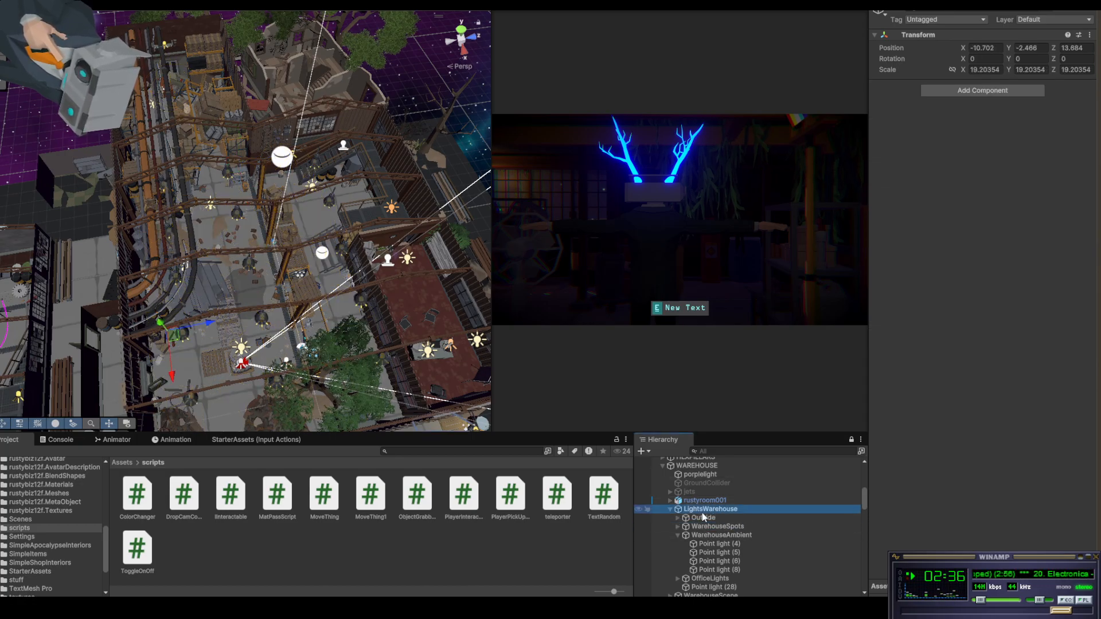
{"action": "left_click", "coordinate": [734, 535]}
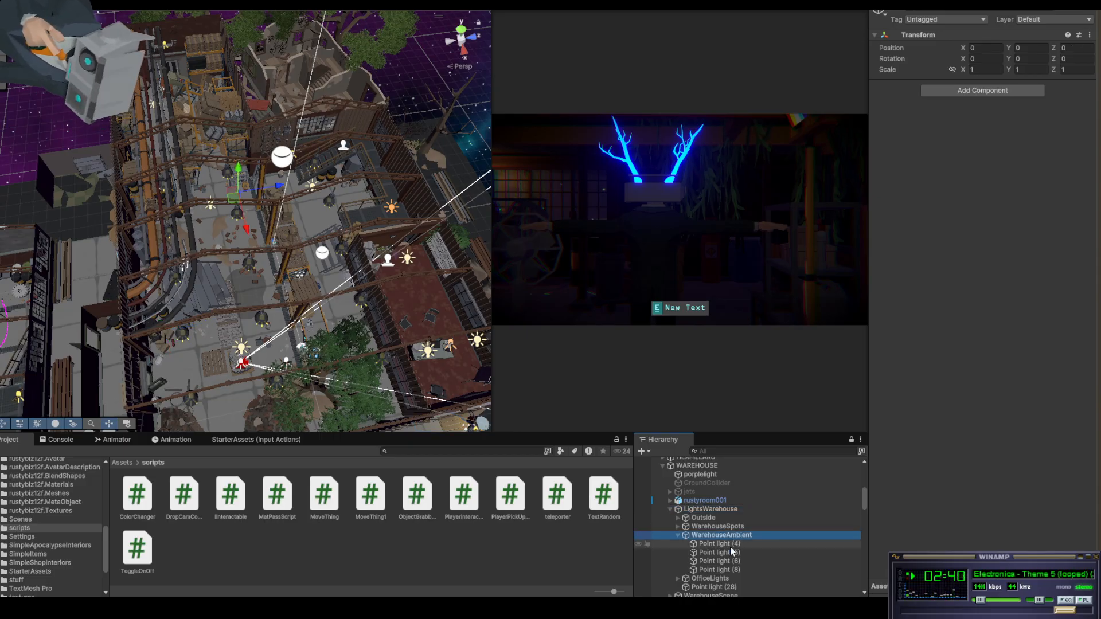
{"action": "left_click", "coordinate": [729, 544]}
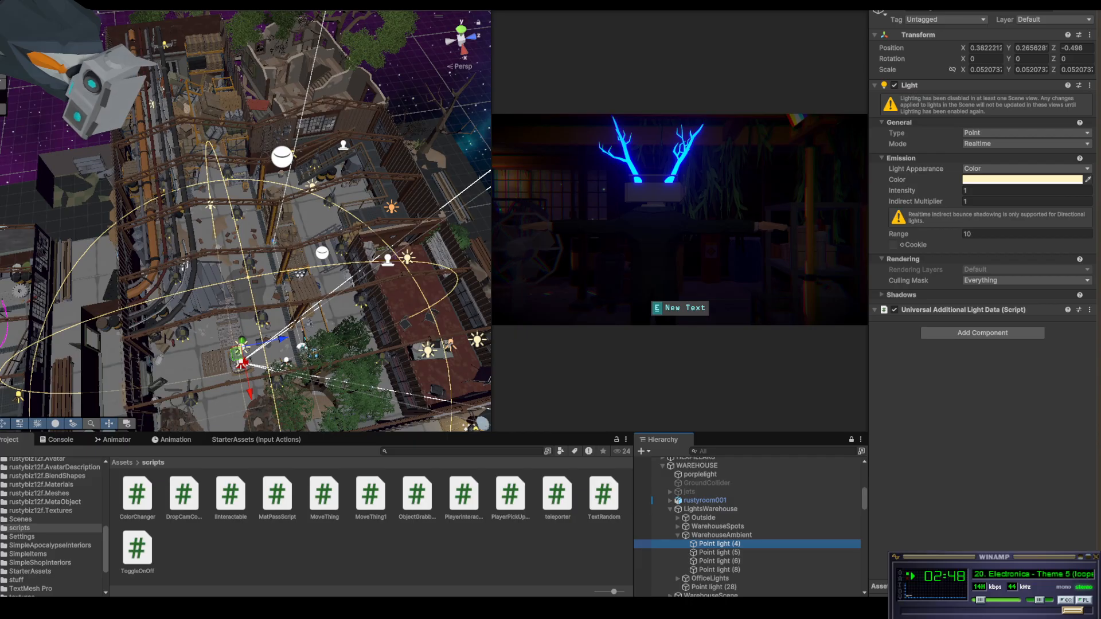
Widen the Game view over most of the Scene view, and make the Project and Hierarchy area slightly taller
{"action": "left_click", "coordinate": [524, 4]}
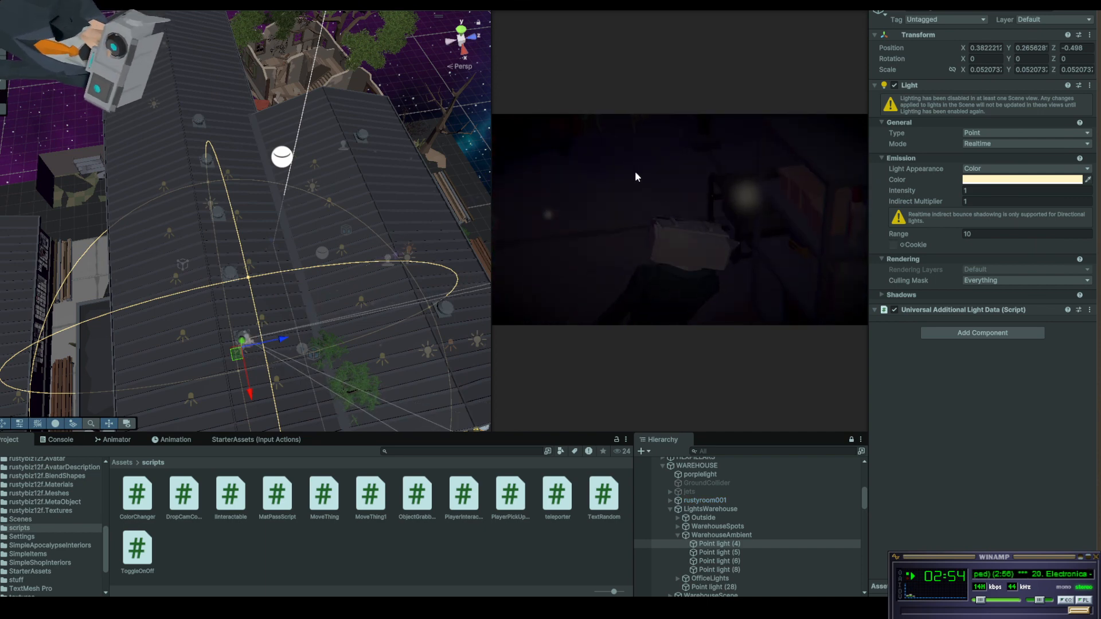
{"action": "left_click", "coordinate": [579, 110]}
{"action": "key", "text": "Escape"}
{"action": "left_click_drag", "start_coordinate": [492, 67], "coordinate": [63, 86]}
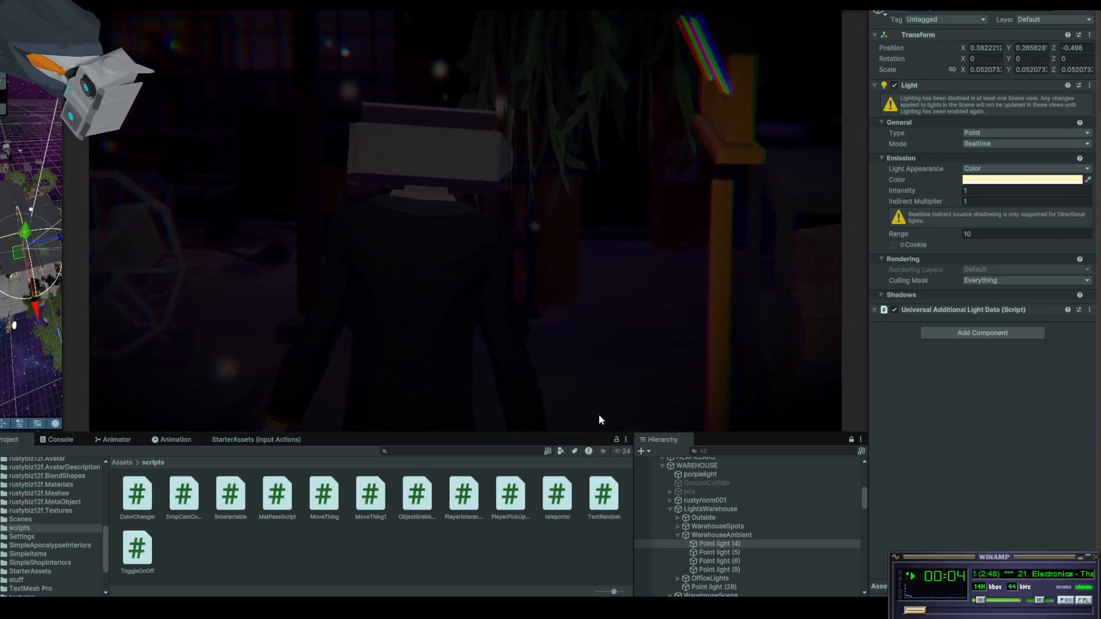
{"action": "mouse_move", "coordinate": [582, 431]}
{"action": "left_mouse_down"}
{"action": "mouse_move", "coordinate": [583, 486]}
{"action": "mouse_move", "coordinate": [578, 418]}
{"action": "left_mouse_up"}
Walk the robot character through the dark warehouse to the storage shelves, and view it in the maximized Game view
{"action": "left_click", "coordinate": [489, 329]}
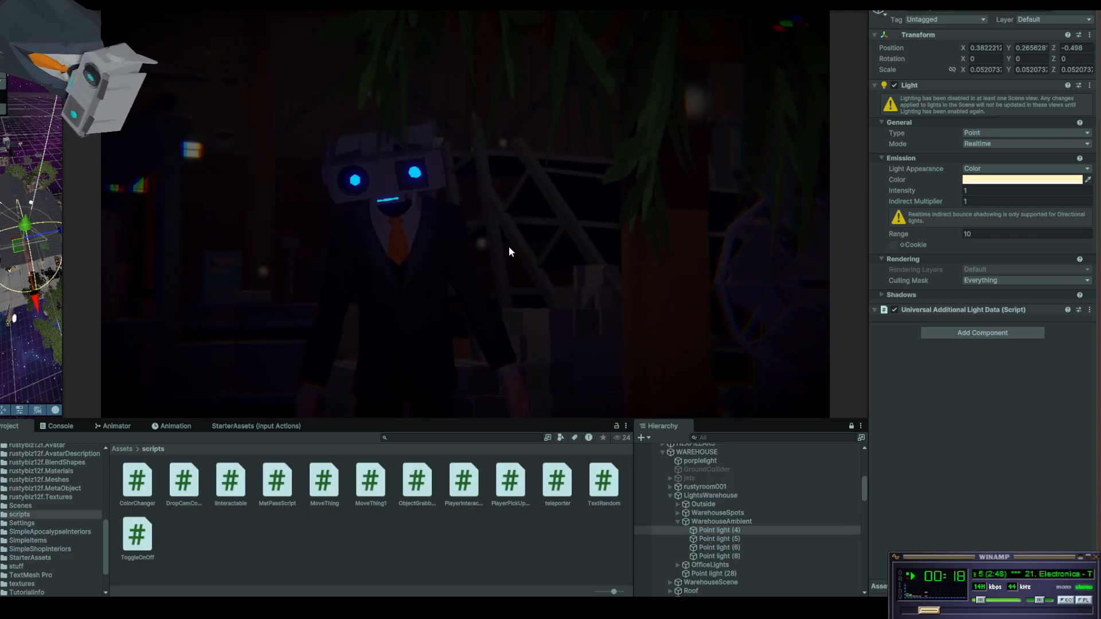
{"action": "key", "text": "w"}
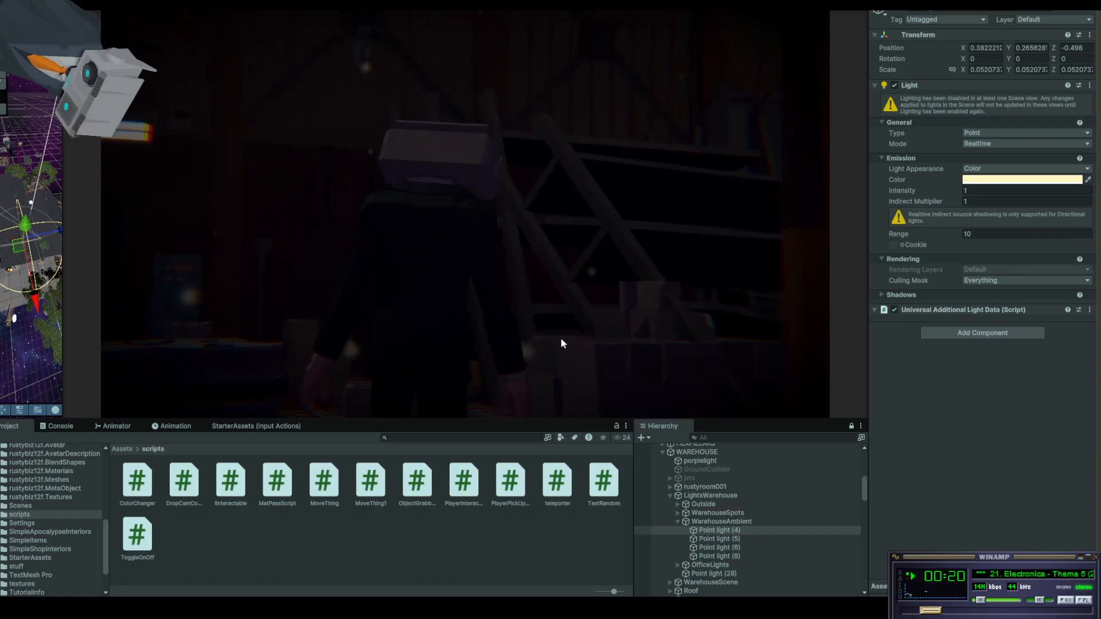
{"action": "key", "text": "w"}
{"action": "key", "text": "w"}
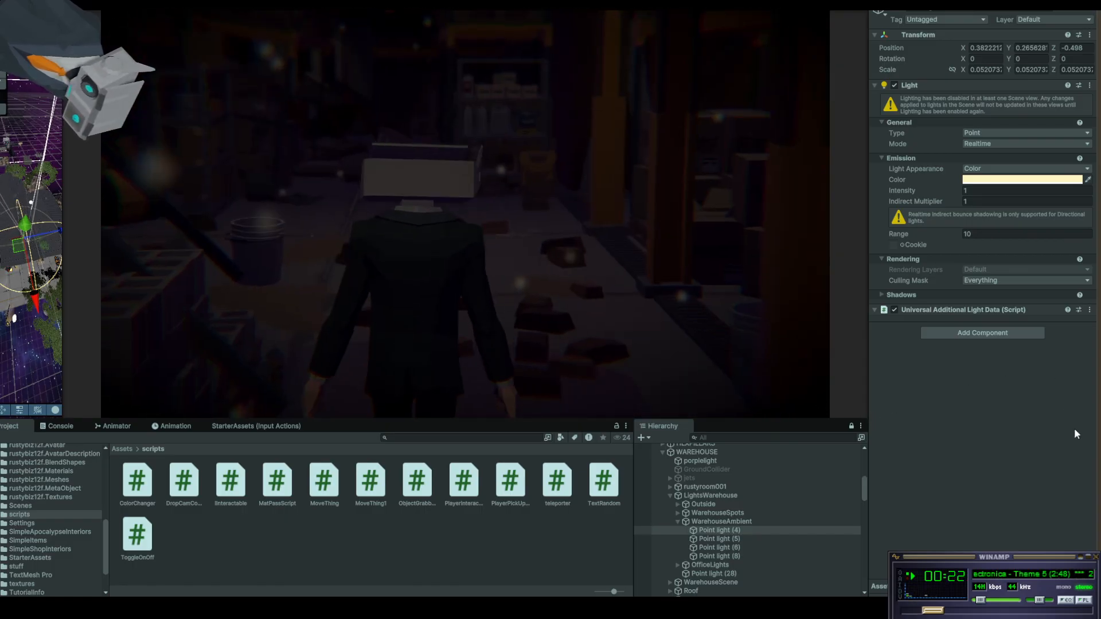
{"action": "key", "text": "d"}
{"action": "key", "text": "s"}
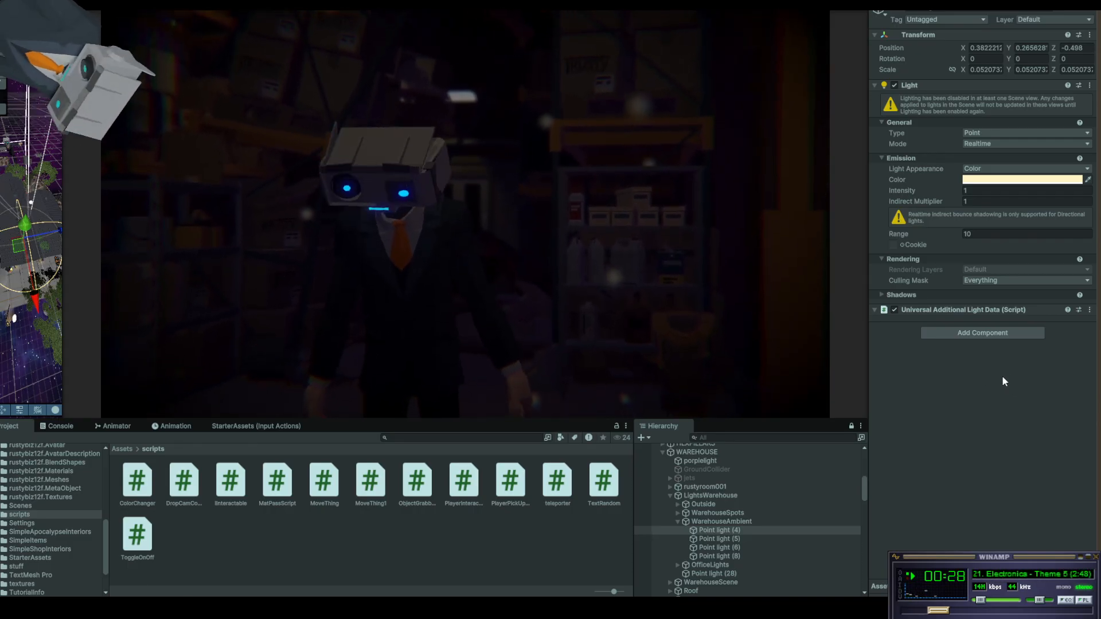
{"action": "key", "text": "shift+space"}
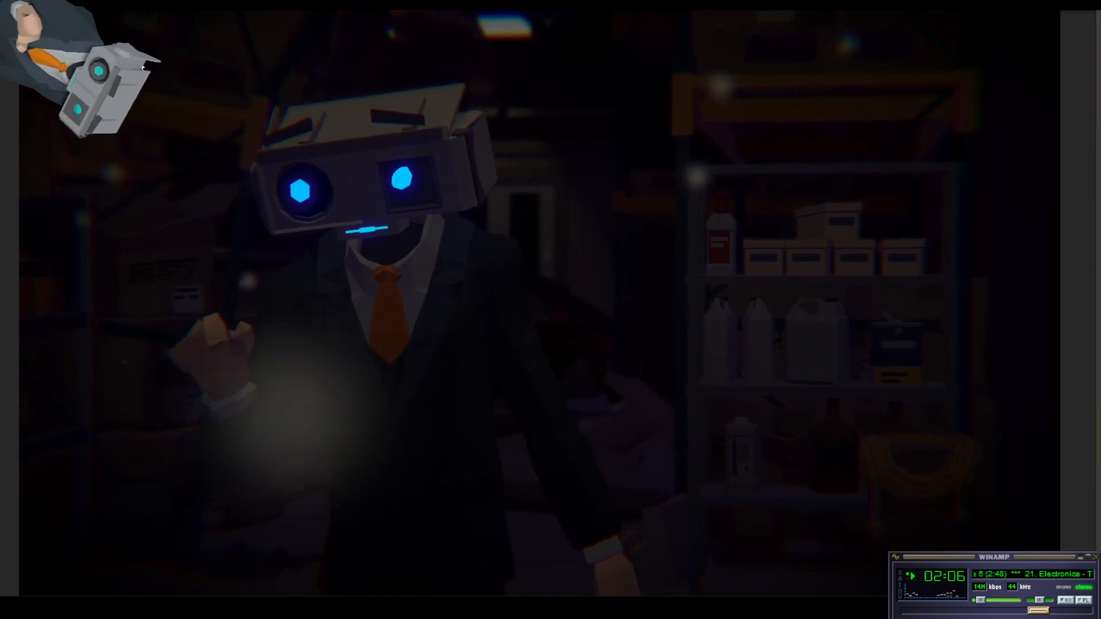
{"action": "key", "text": "shift+space"}
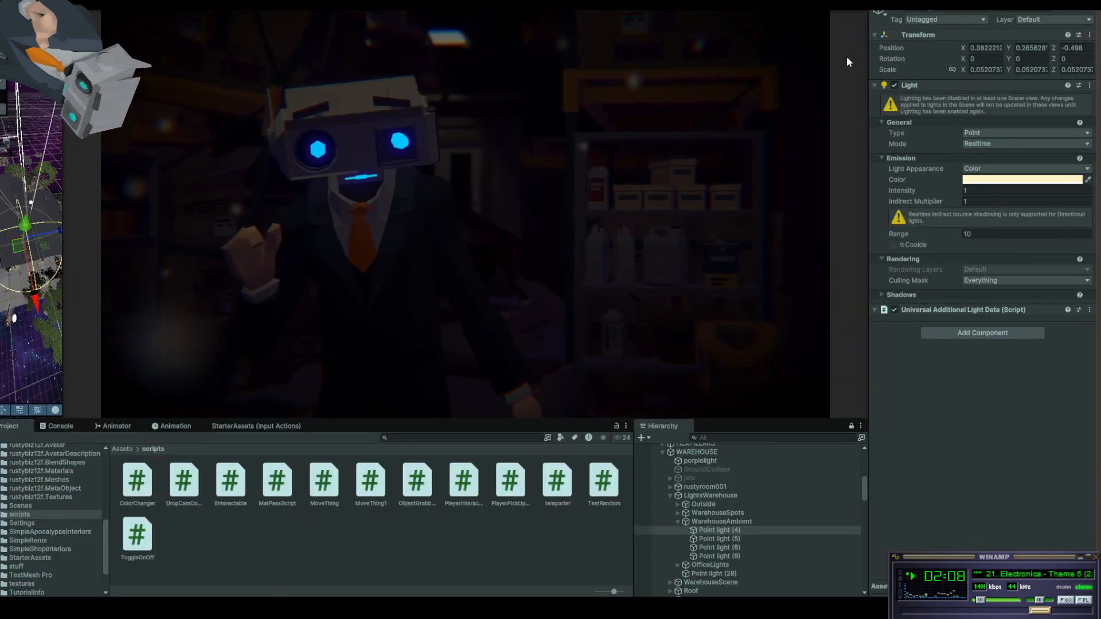
Select the PostStuff volume in the Hierarchy, and switch its Color Filter override on and off
{"action": "mouse_move", "coordinate": [865, 485]}
{"action": "left_mouse_down"}
{"action": "mouse_move", "coordinate": [862, 580]}
{"action": "mouse_move", "coordinate": [856, 489]}
{"action": "left_mouse_up"}
{"action": "scroll", "coordinate": [688, 504], "scroll_direction": "up", "scroll_amount": 3}
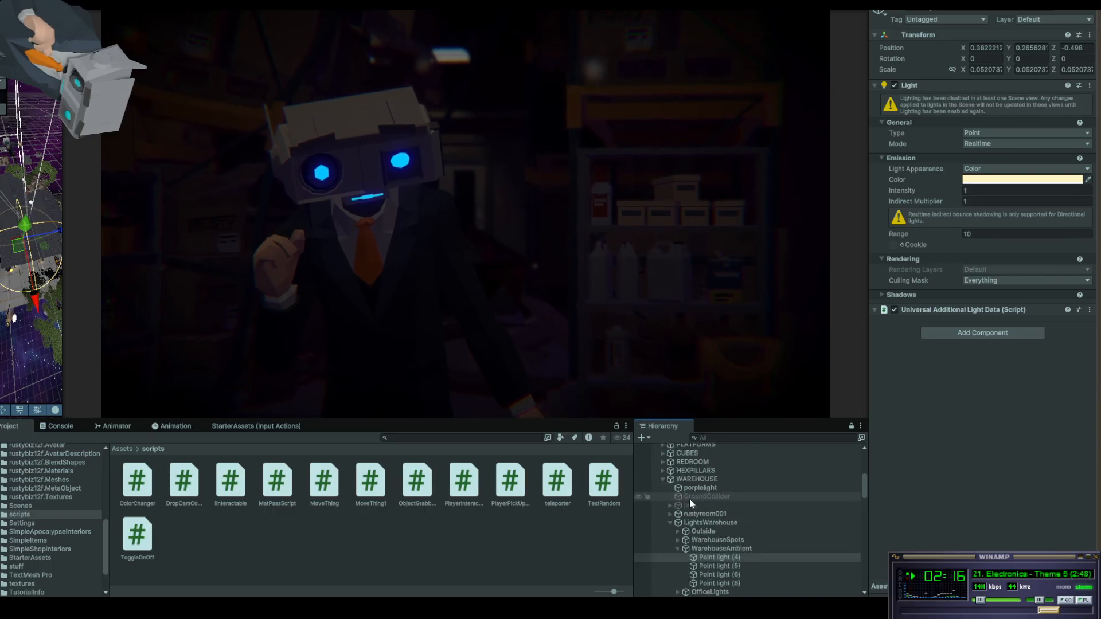
{"action": "scroll", "coordinate": [701, 508], "scroll_direction": "up", "scroll_amount": 5}
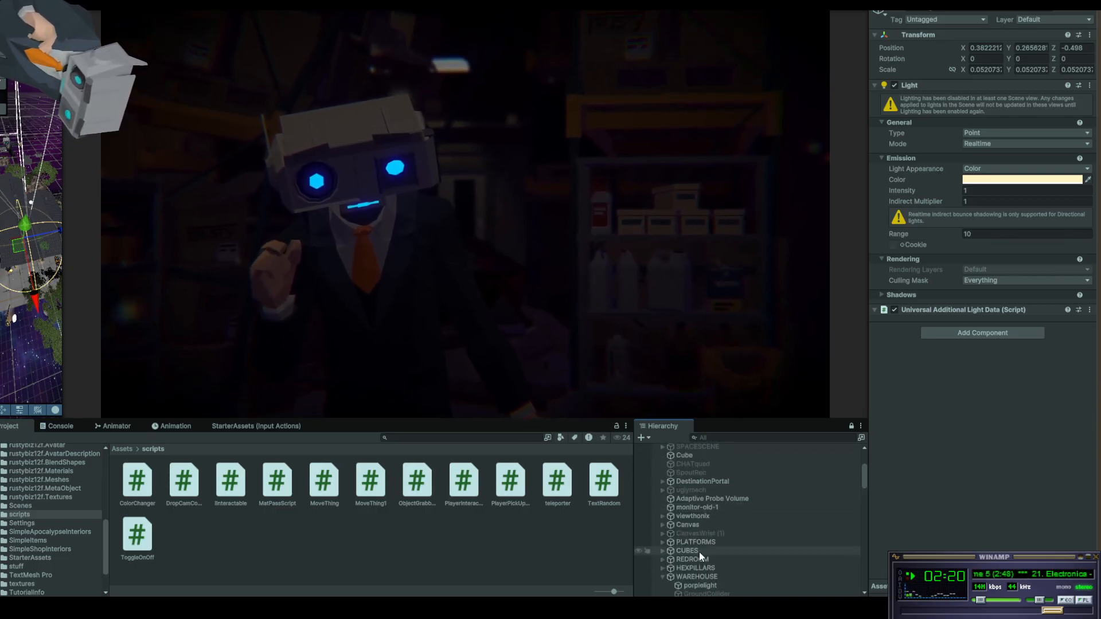
{"action": "scroll", "coordinate": [700, 550], "scroll_direction": "up", "scroll_amount": 5}
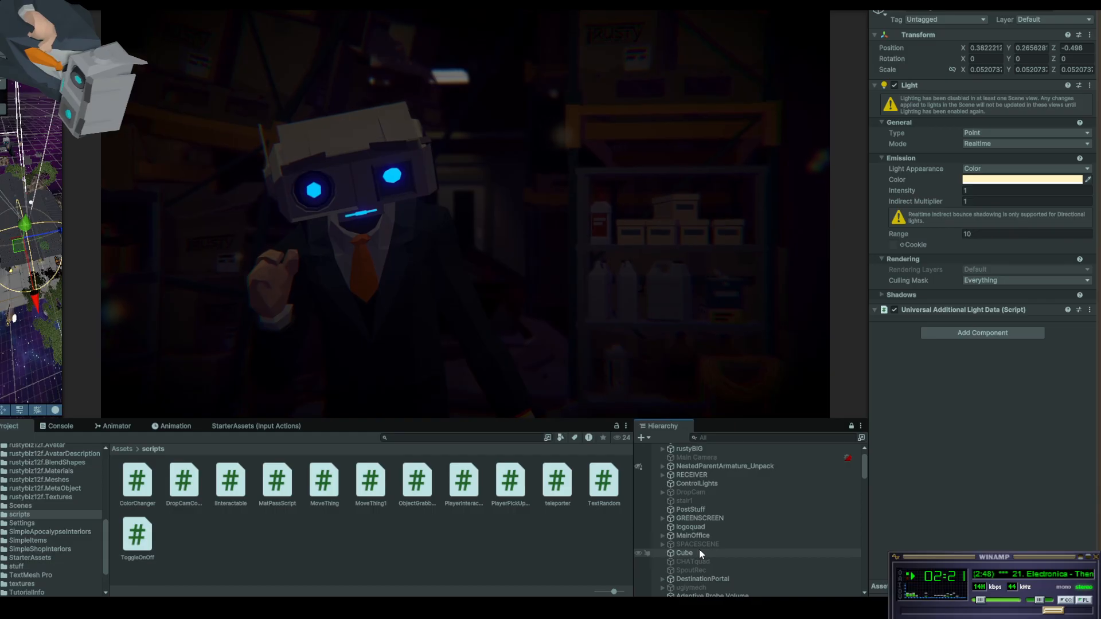
{"action": "left_click", "coordinate": [700, 509]}
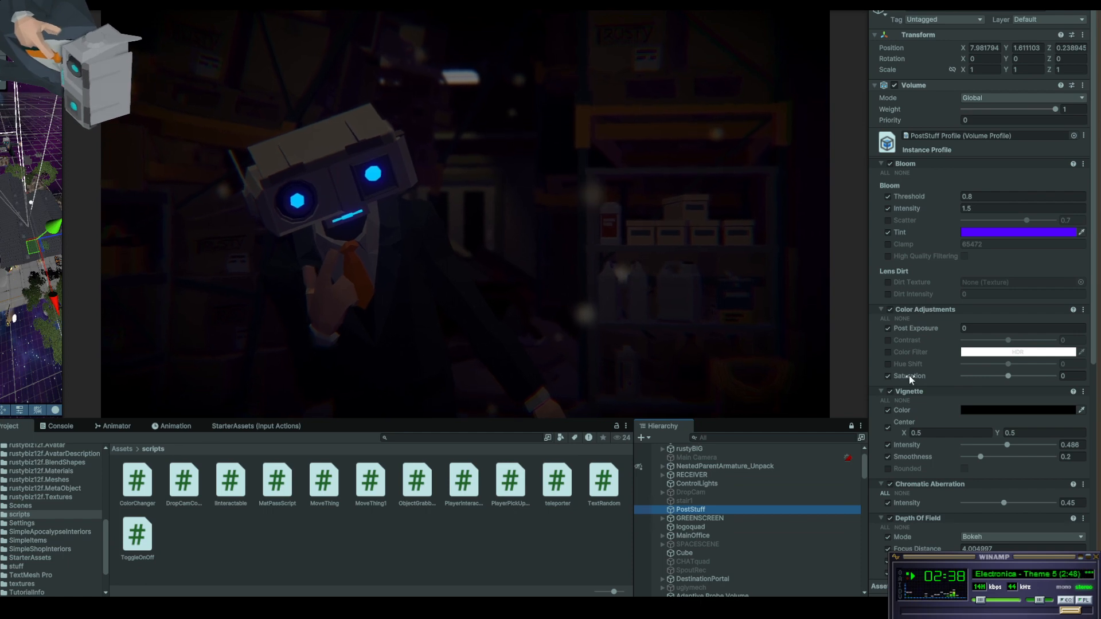
{"action": "left_click", "coordinate": [889, 352]}
{"action": "left_click", "coordinate": [889, 352]}
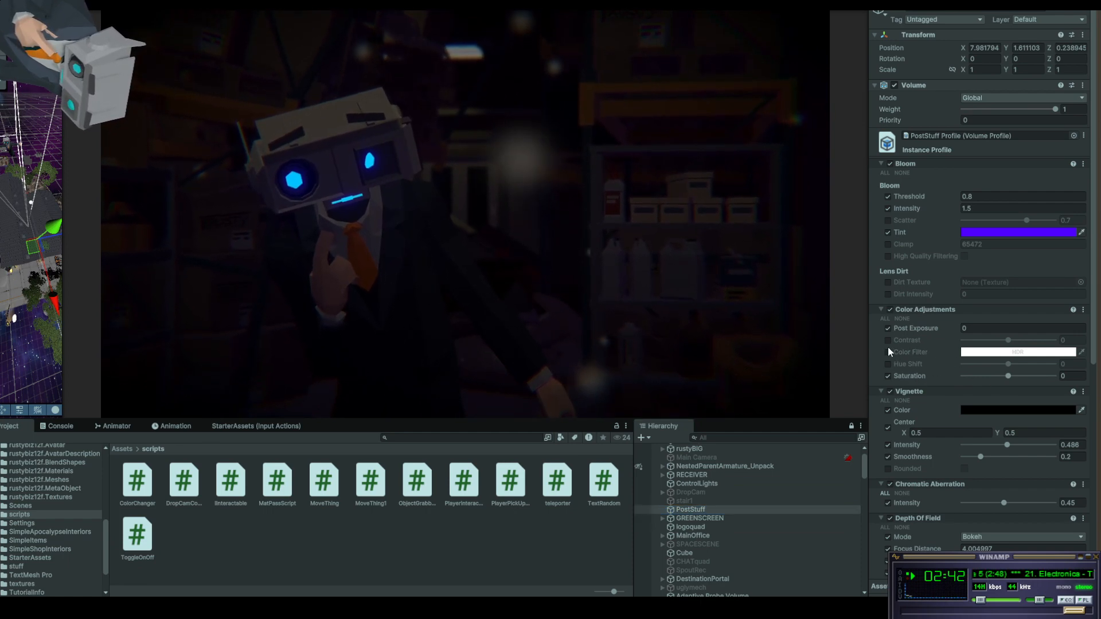
Set Post Exposure to 0.31 in PostStuff's Color Adjustments, and compare the image with the override off and on
{"action": "left_click", "coordinate": [958, 326]}
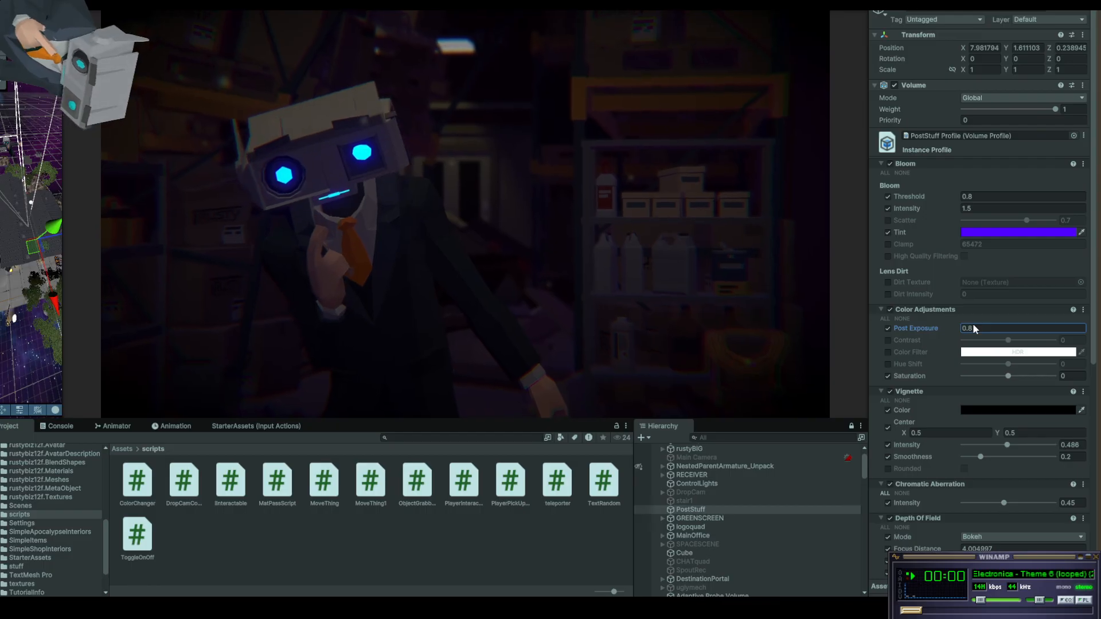
{"action": "mouse_move", "coordinate": [973, 328]}
{"action": "left_mouse_down"}
{"action": "mouse_move", "coordinate": [1022, 328]}
{"action": "mouse_move", "coordinate": [935, 318]}
{"action": "mouse_move", "coordinate": [964, 325]}
{"action": "left_mouse_up"}
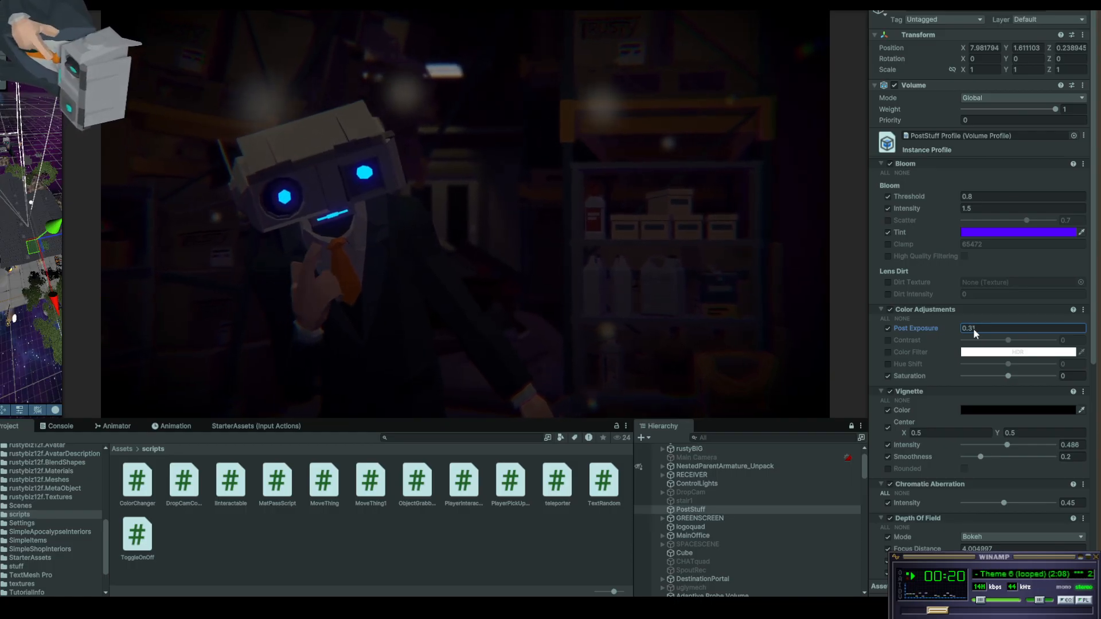
{"action": "left_click", "coordinate": [887, 328]}
{"action": "left_click", "coordinate": [888, 329]}
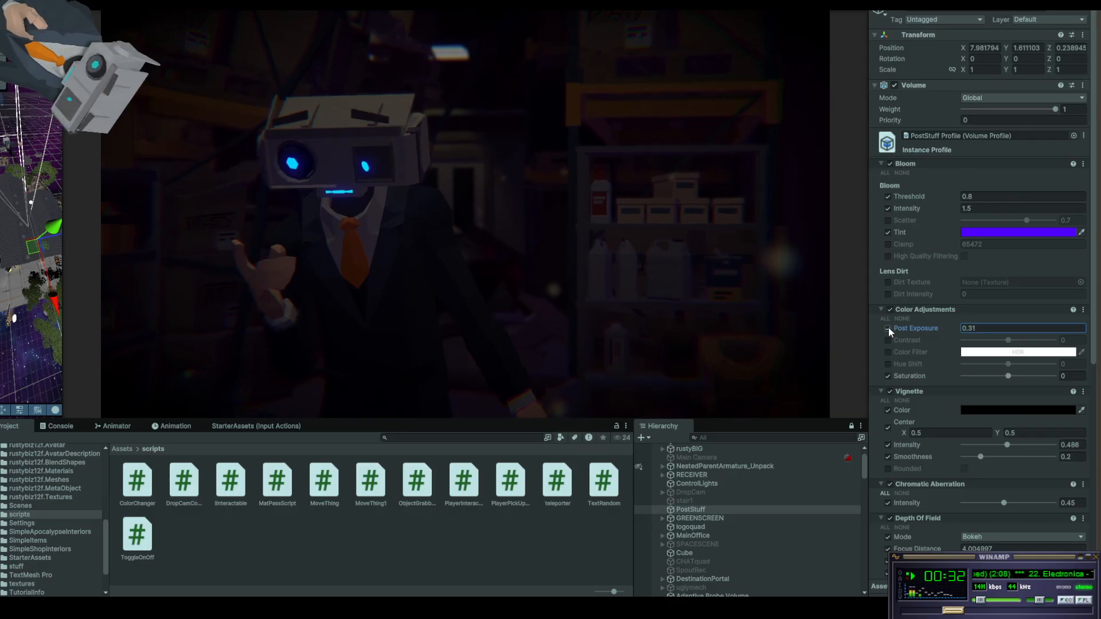
{"action": "left_click", "coordinate": [888, 328]}
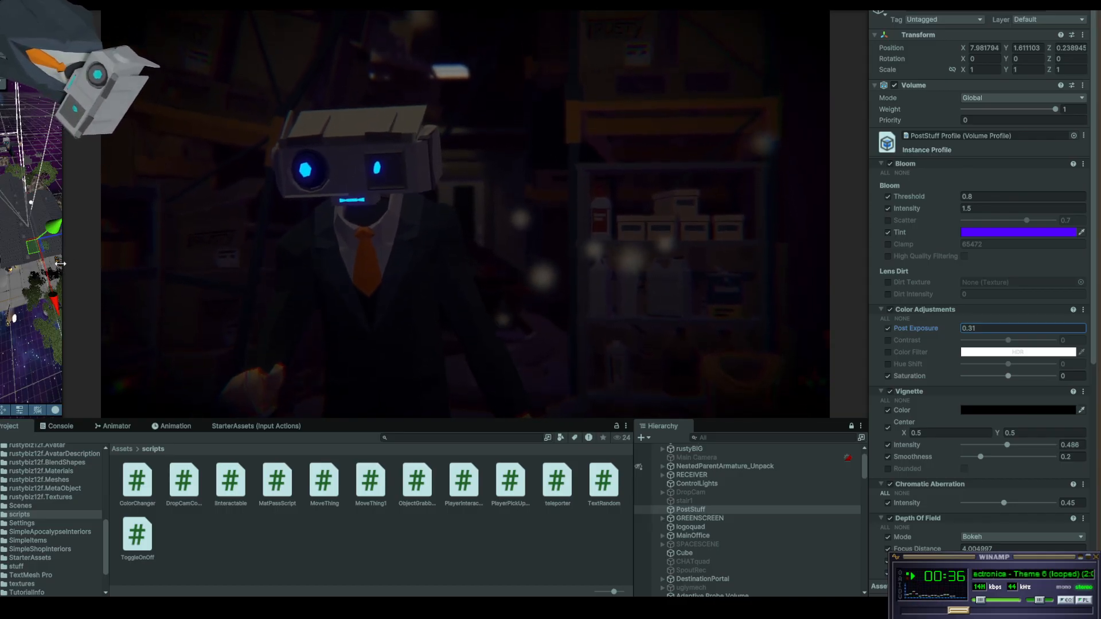
Widen the Scene view a little, and enable the Hue Shift override of PostStuff with a value of -71
{"action": "left_click_drag", "start_coordinate": [62, 260], "coordinate": [169, 276]}
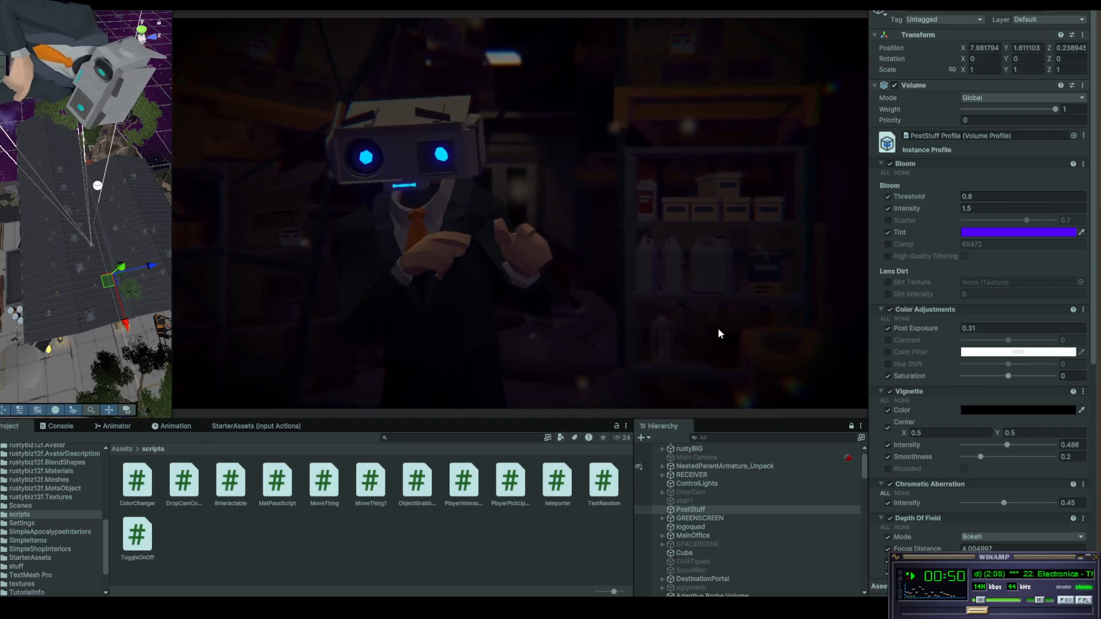
{"action": "left_click", "coordinate": [889, 364]}
{"action": "left_click_drag", "start_coordinate": [1009, 365], "coordinate": [1006, 365]}
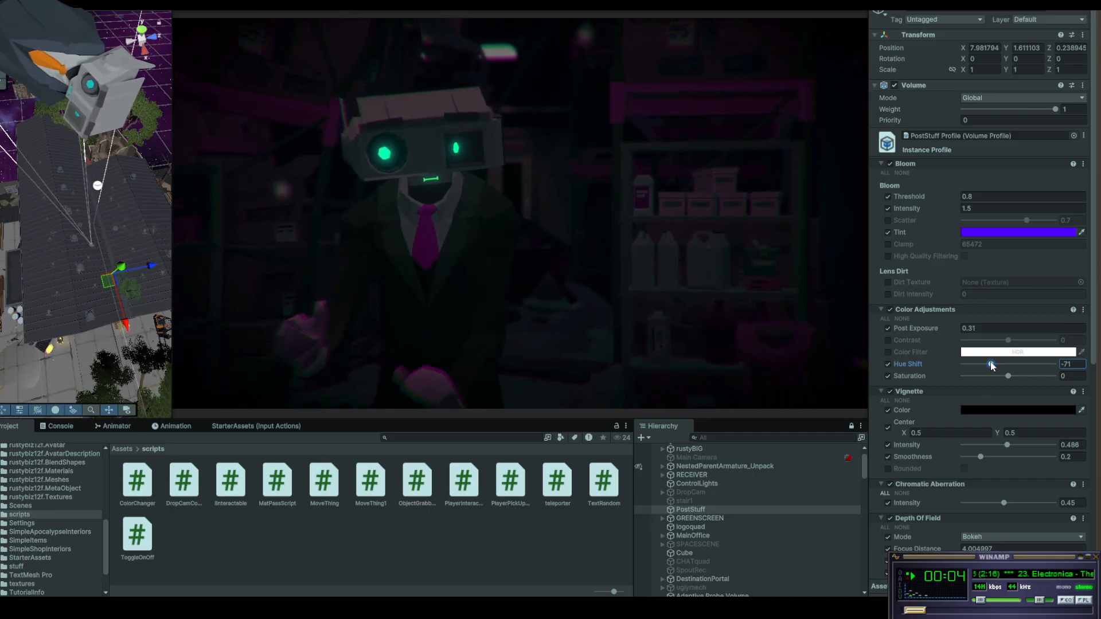
Bring the robot character in front of the Rusty Robot Factory sign, and enlarge the Game view in both directions
{"action": "left_click", "coordinate": [648, 239]}
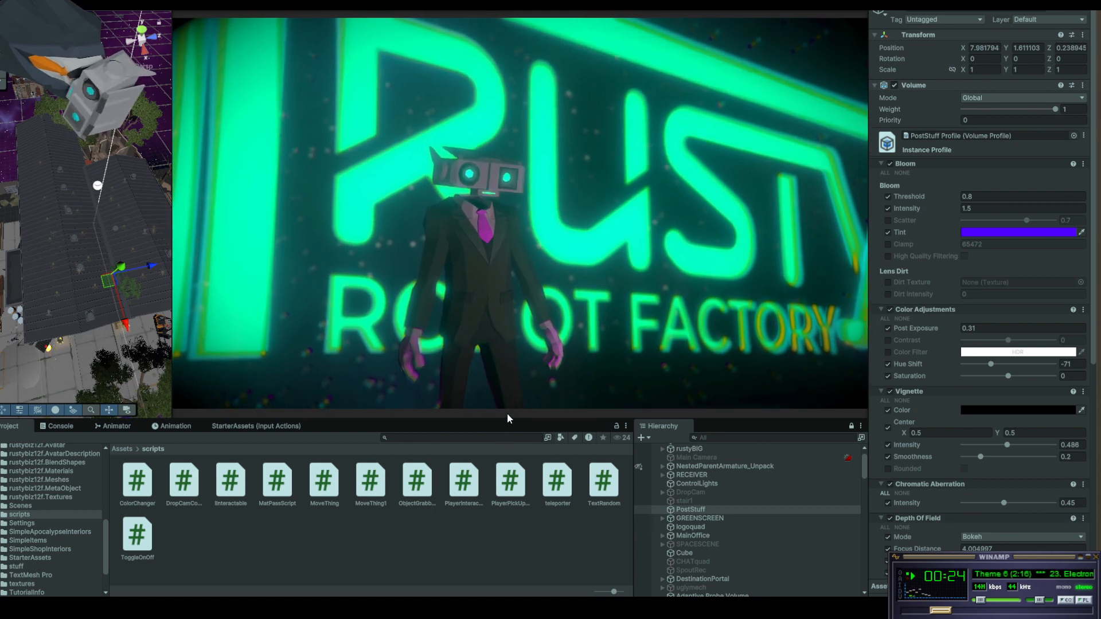
{"action": "left_click_drag", "start_coordinate": [505, 416], "coordinate": [510, 485]}
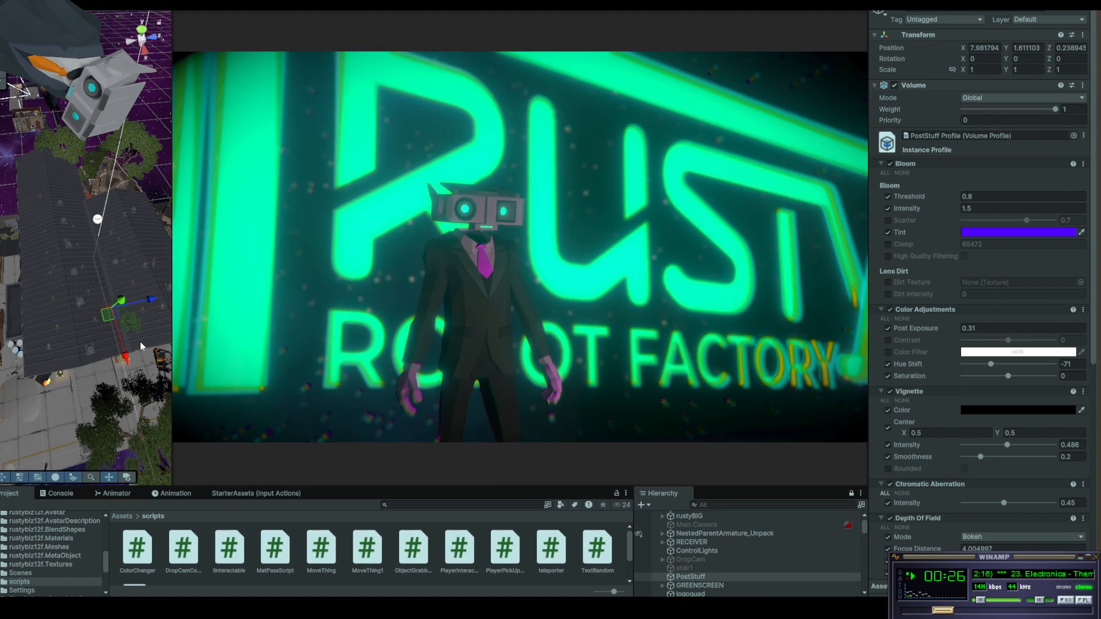
{"action": "left_click_drag", "start_coordinate": [173, 349], "coordinate": [106, 349]}
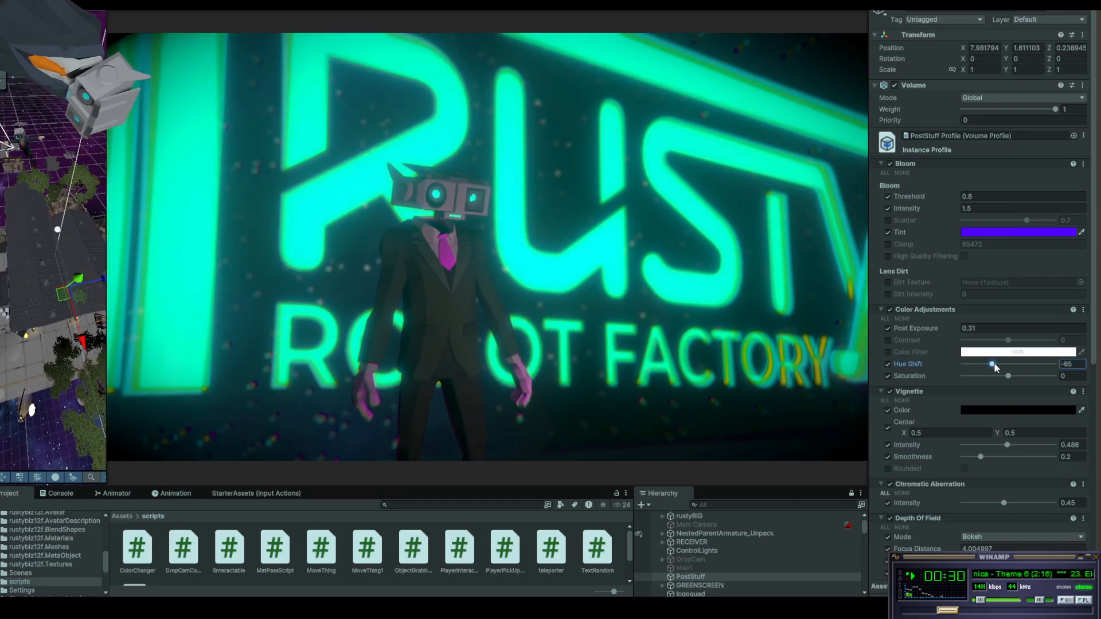
Set the Hue Shift to -84, and disable its override after comparing the image with and without it
{"action": "left_click_drag", "start_coordinate": [991, 364], "coordinate": [990, 367]}
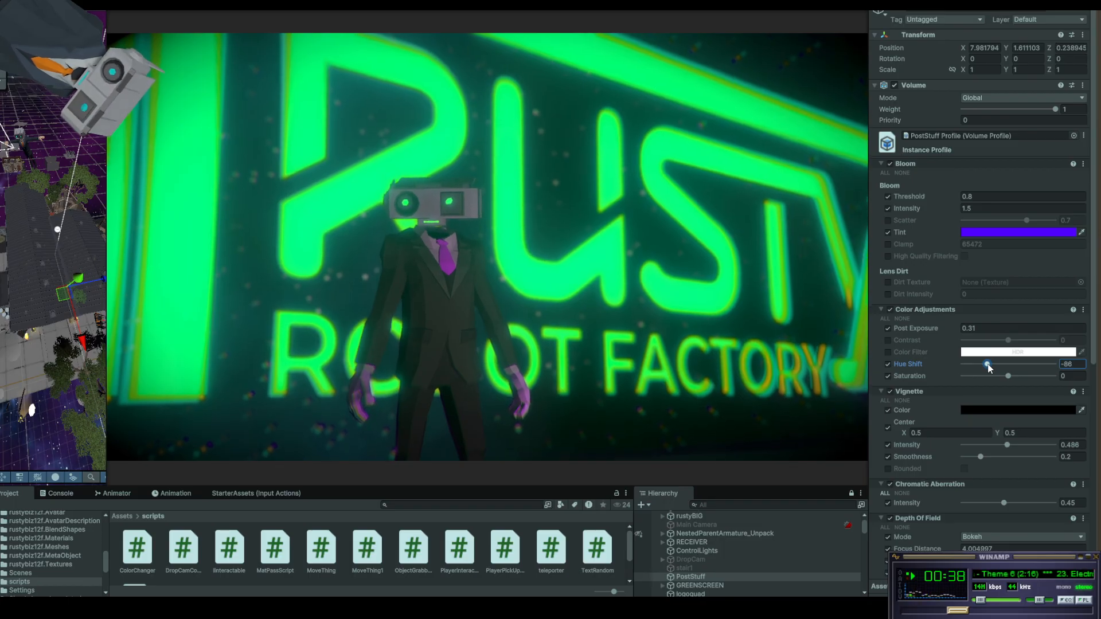
{"action": "left_click_drag", "start_coordinate": [989, 368], "coordinate": [990, 367]}
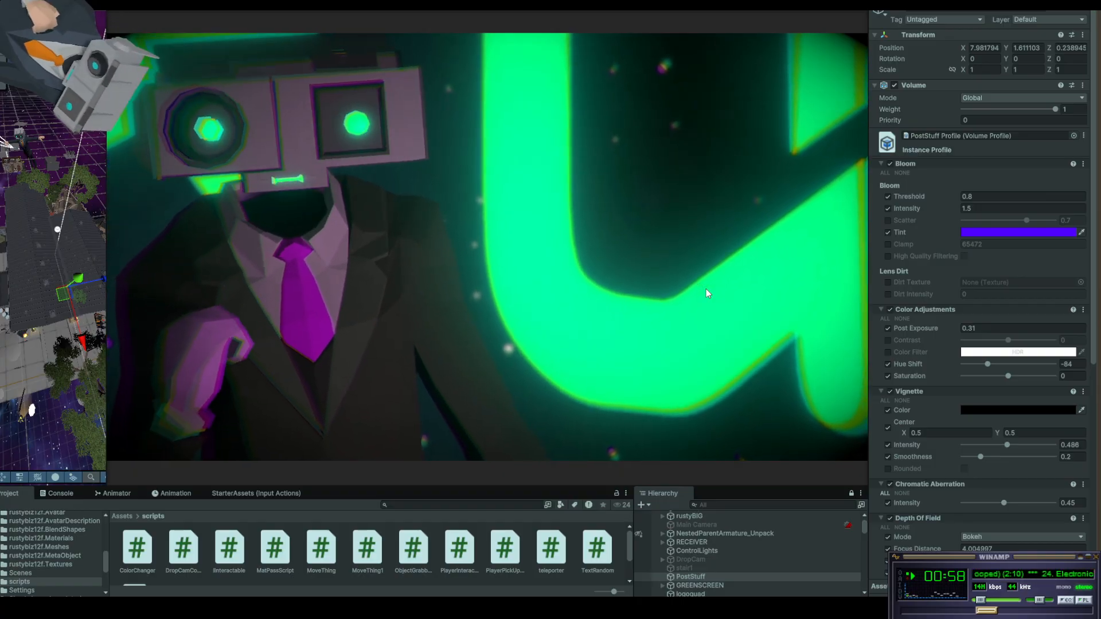
{"action": "left_click", "coordinate": [889, 367]}
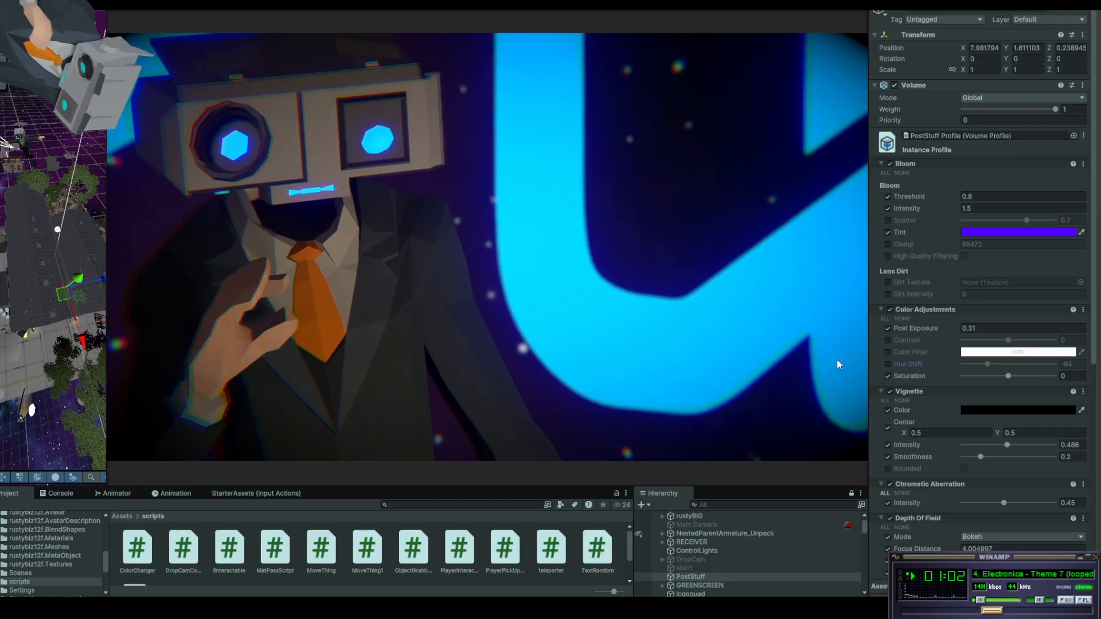
{"action": "left_click", "coordinate": [889, 364]}
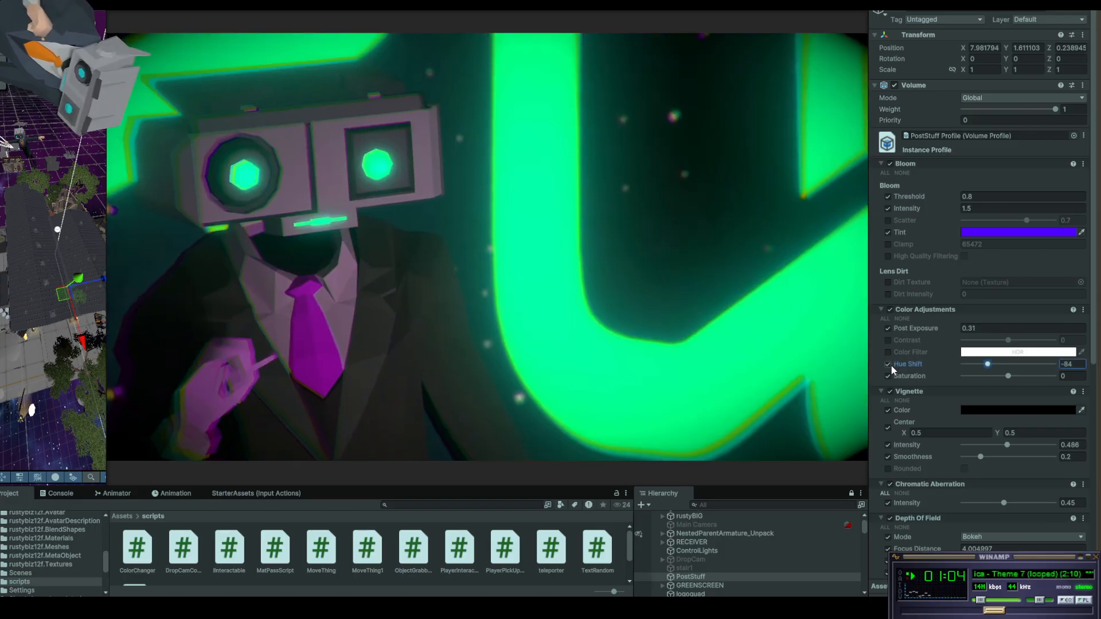
{"action": "left_click", "coordinate": [889, 365]}
Enable the Color Filter override, set its HDR color to yellow, and disable the override
{"action": "left_click", "coordinate": [888, 352]}
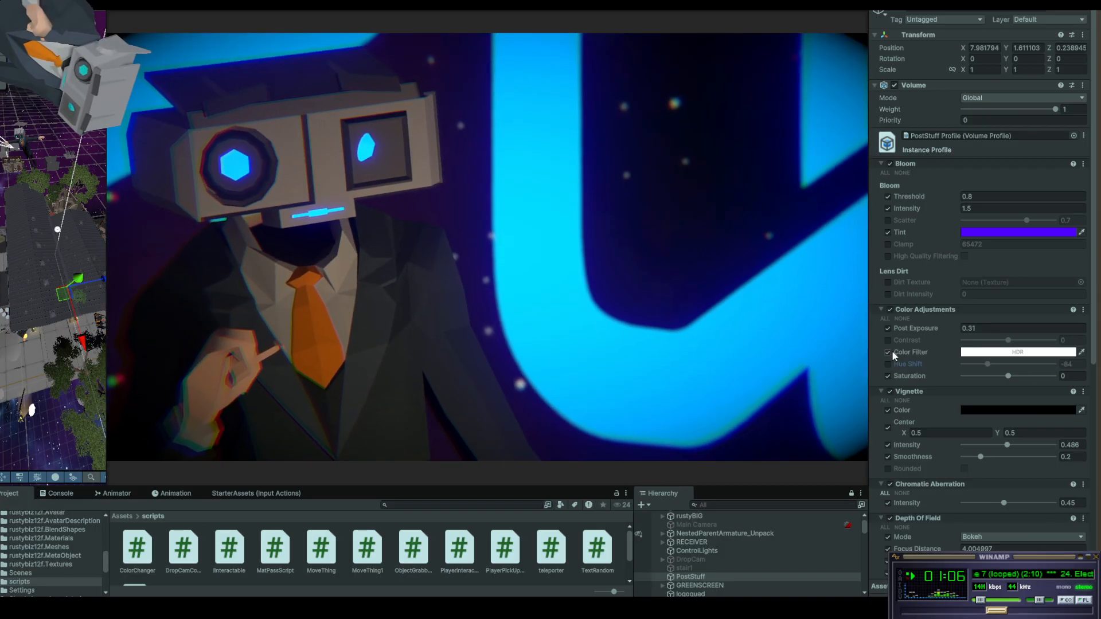
{"action": "left_click", "coordinate": [1033, 352]}
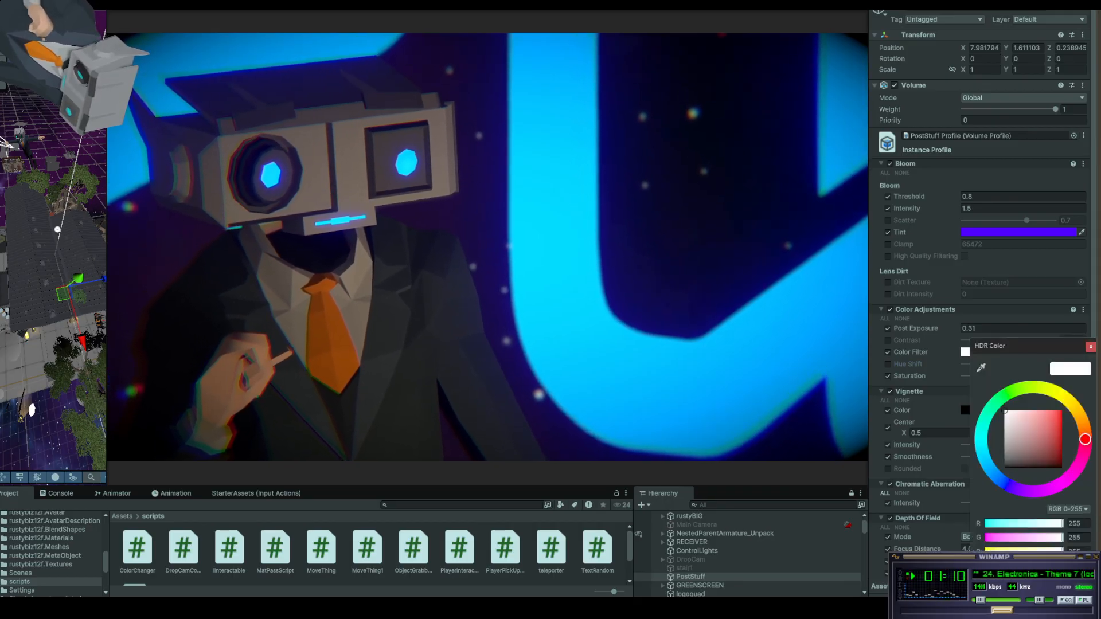
{"action": "left_click", "coordinate": [993, 551]}
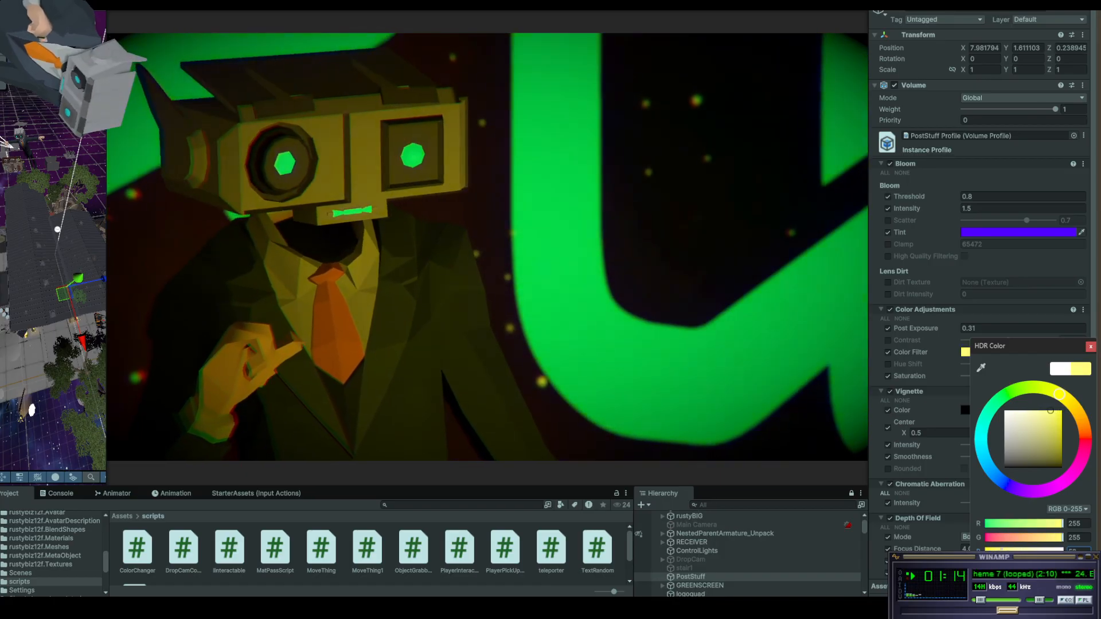
{"action": "mouse_move", "coordinate": [1002, 550]}
{"action": "left_mouse_down"}
{"action": "mouse_move", "coordinate": [1064, 551]}
{"action": "mouse_move", "coordinate": [992, 551]}
{"action": "left_mouse_up"}
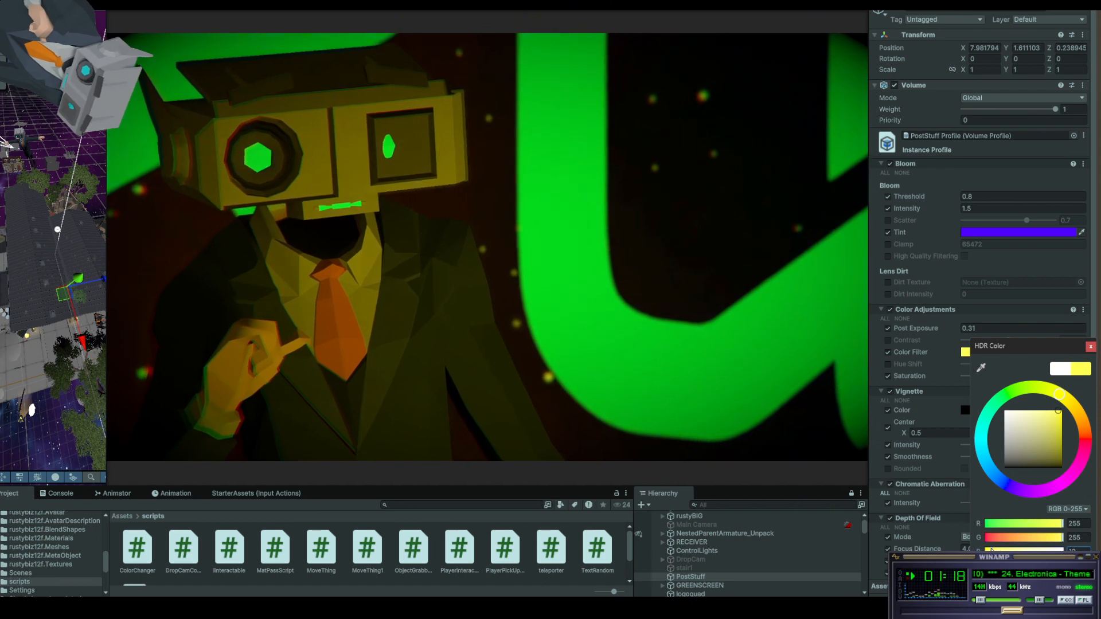
{"action": "left_click", "coordinate": [1091, 347]}
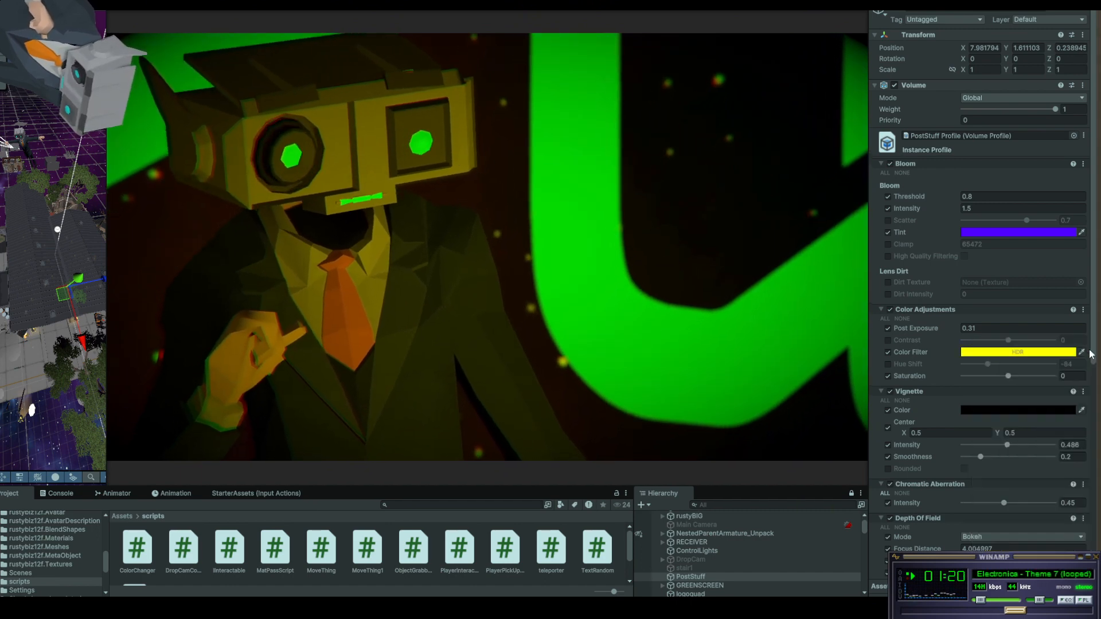
{"action": "left_click", "coordinate": [888, 353]}
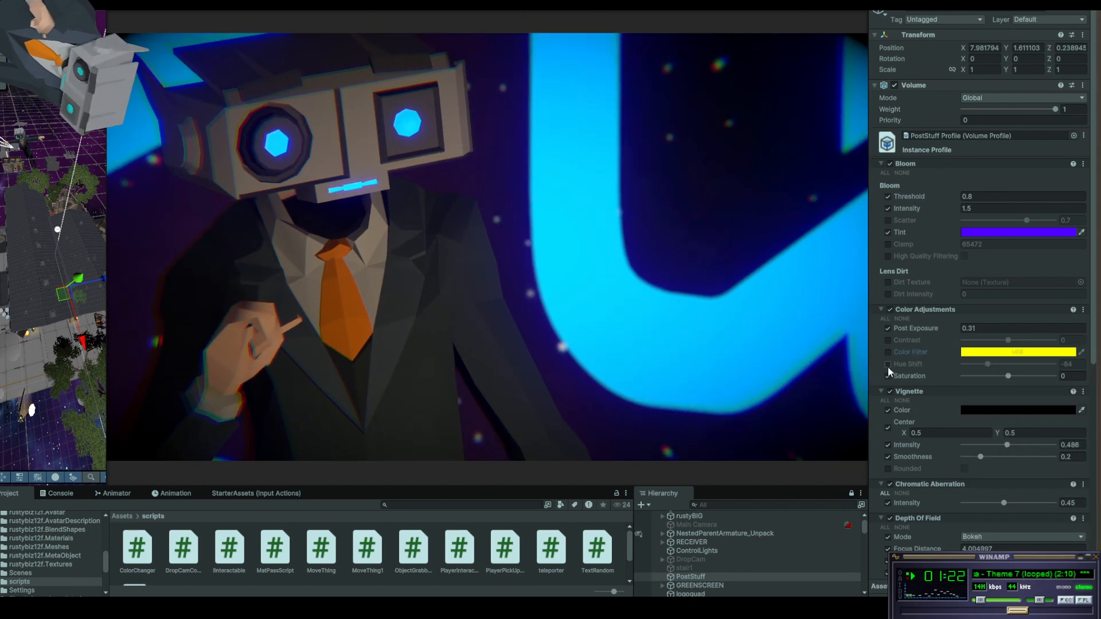
Compare the image with the Hue Shift override and the Post Exposure override switched on and off
{"action": "left_click", "coordinate": [887, 365]}
{"action": "left_click", "coordinate": [886, 364]}
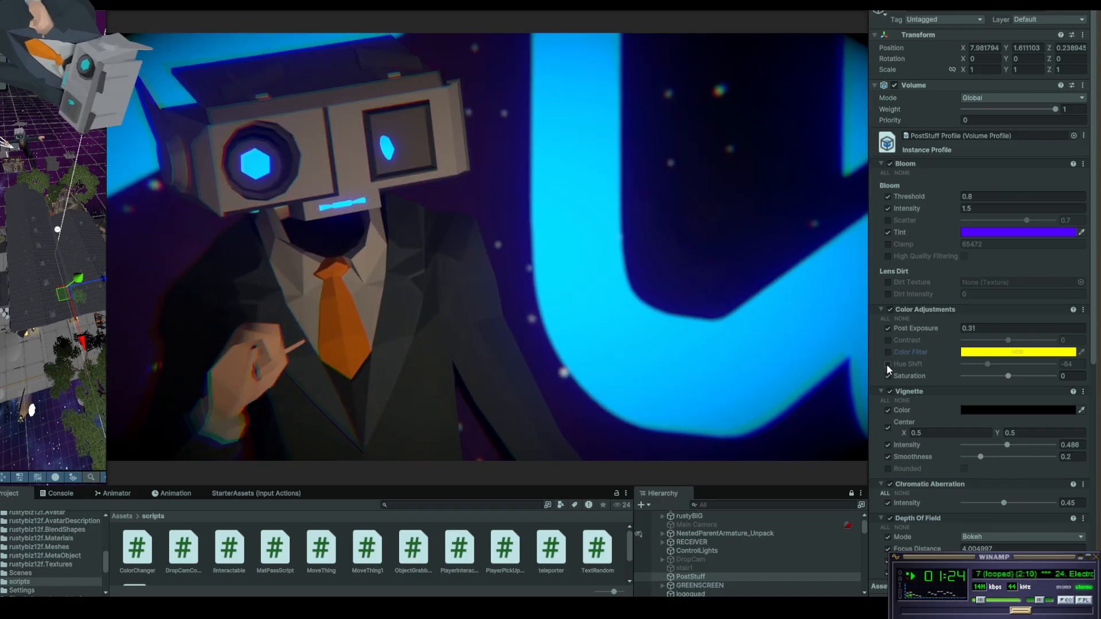
{"action": "left_click", "coordinate": [887, 364]}
{"action": "left_click", "coordinate": [887, 363]}
{"action": "left_click", "coordinate": [886, 364]}
{"action": "left_click", "coordinate": [887, 363]}
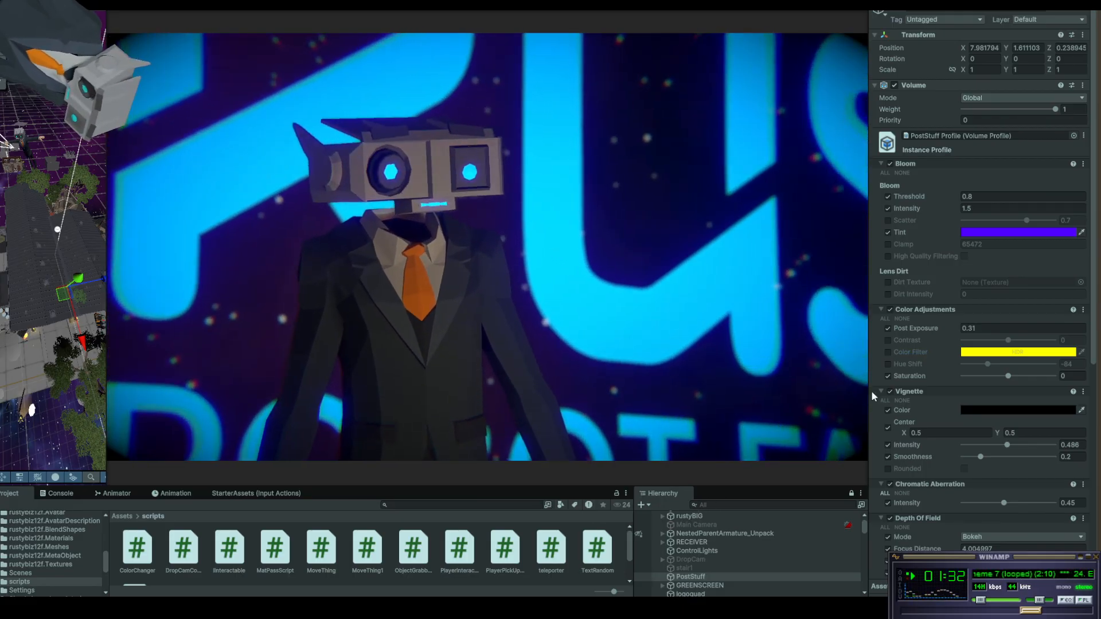
{"action": "left_click", "coordinate": [889, 329]}
{"action": "left_click", "coordinate": [886, 328]}
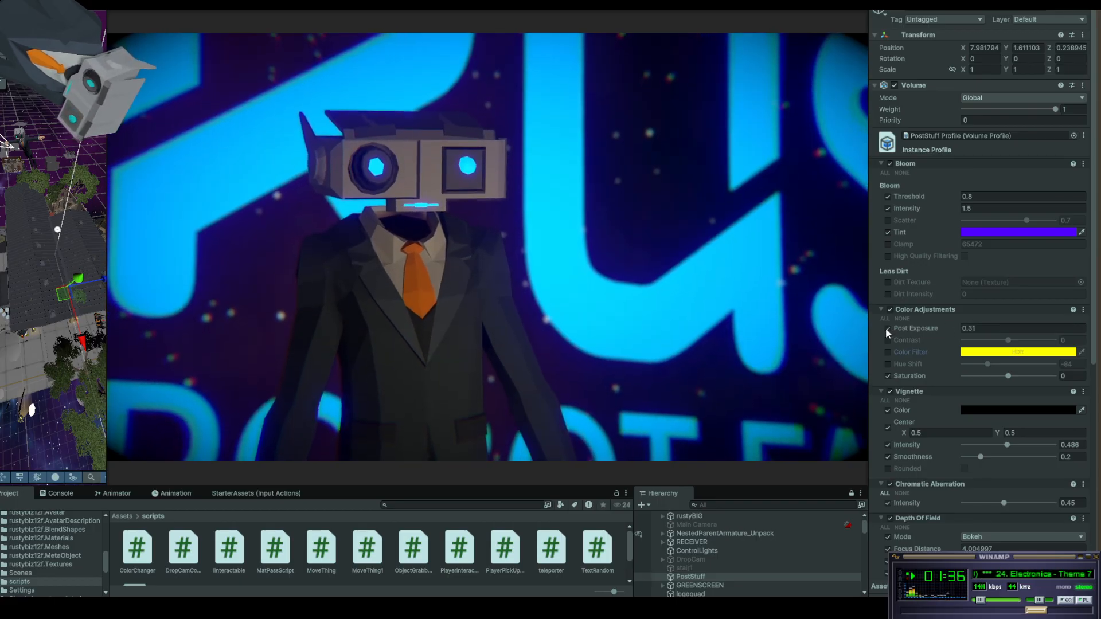
Compare the image with and without the Post Exposure override of 0.31, leaving the override off
{"action": "left_click", "coordinate": [887, 329]}
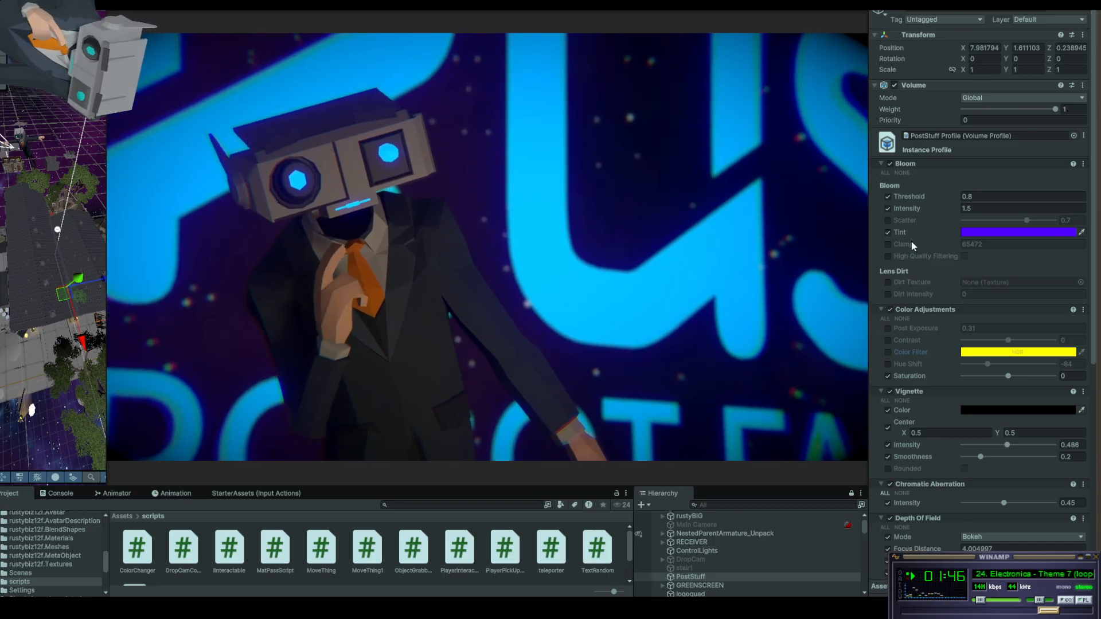
{"action": "left_click", "coordinate": [888, 328]}
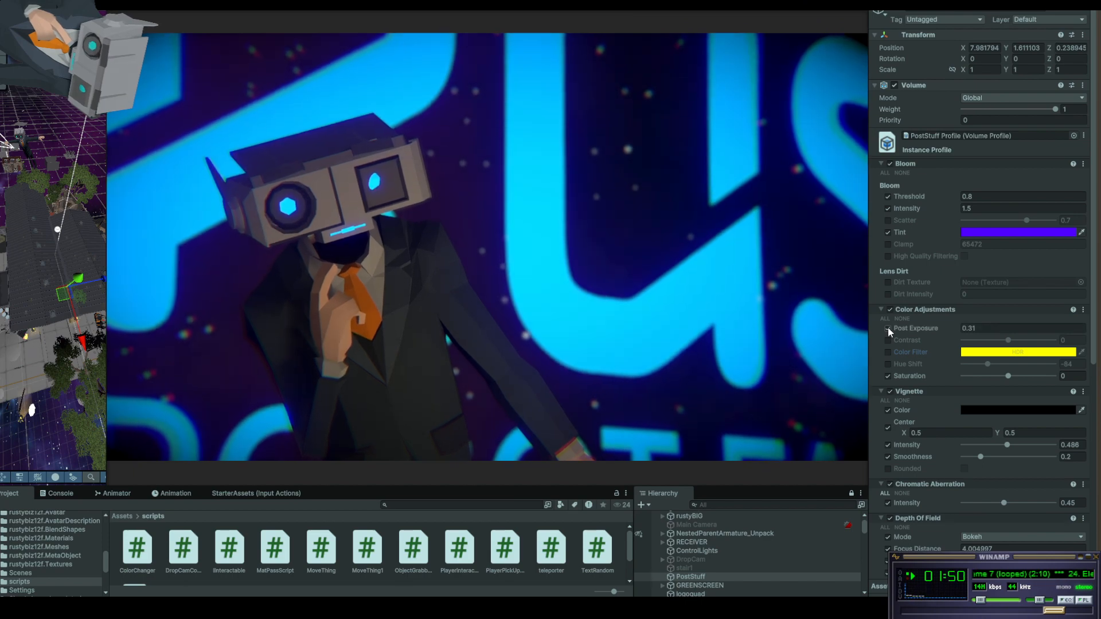
{"action": "left_click", "coordinate": [888, 328]}
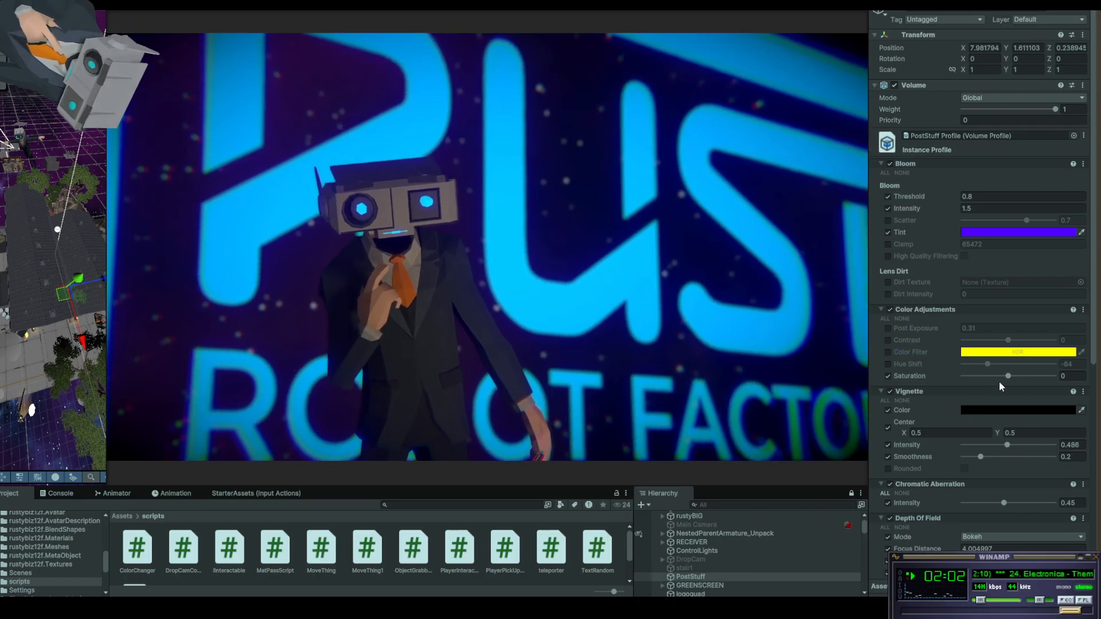
Try Saturation values of 99 and -11 in the Color Adjustments, and set the value back to 0
{"action": "left_click_drag", "start_coordinate": [1010, 376], "coordinate": [1065, 383]}
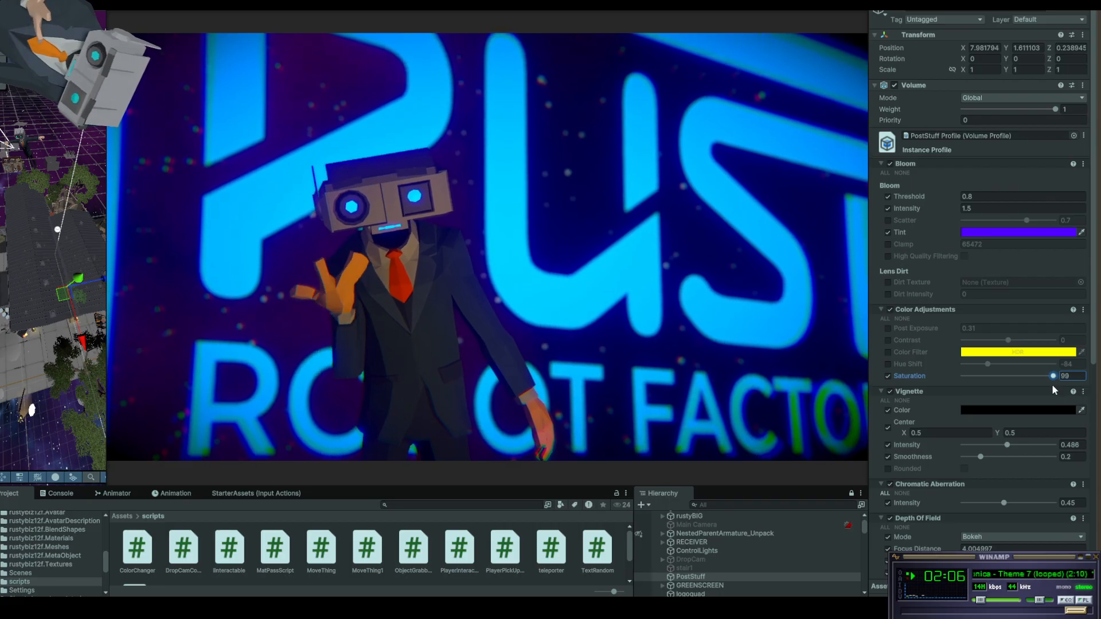
{"action": "left_click_drag", "start_coordinate": [1054, 376], "coordinate": [1003, 385]}
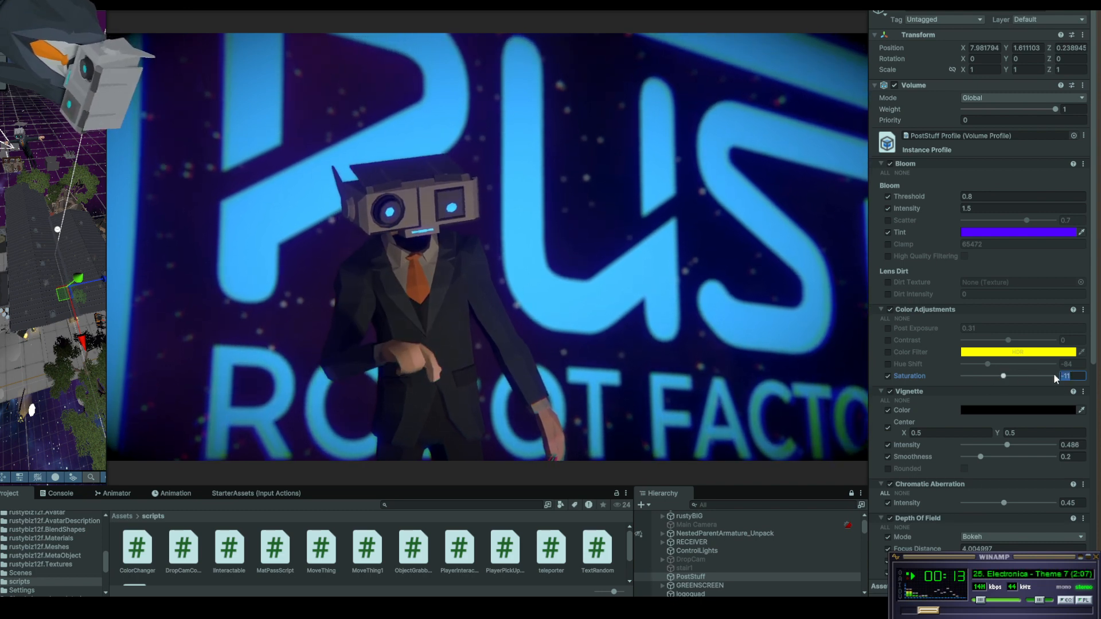
{"action": "type", "text": "0"}
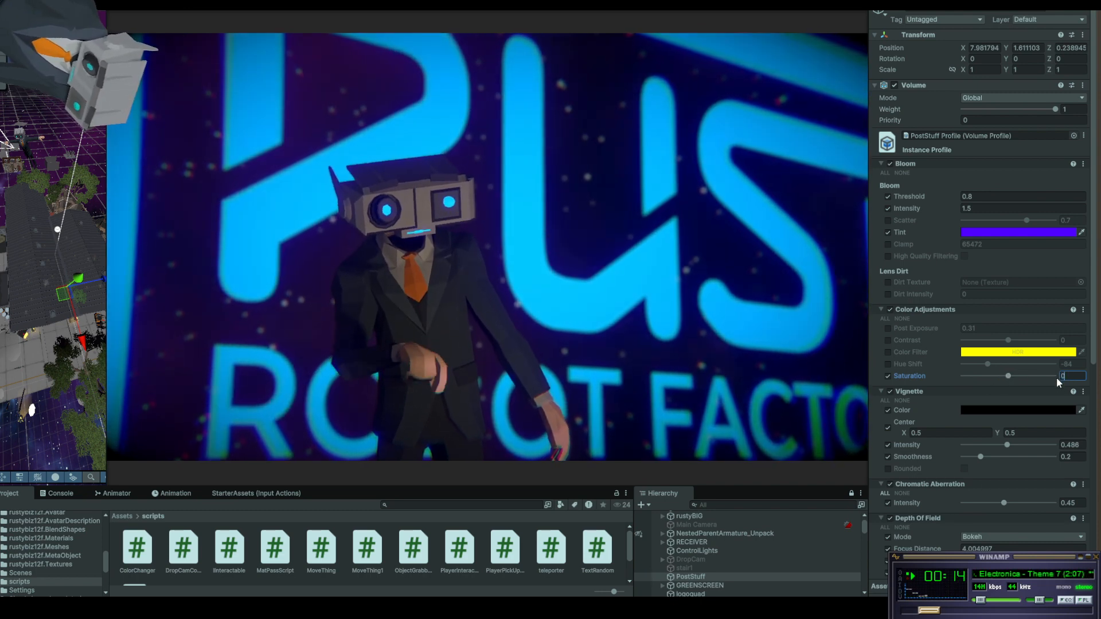
Switch the active Color Adjustments override from Saturation to Post Exposure, and exit Play mode
{"action": "left_click", "coordinate": [889, 376]}
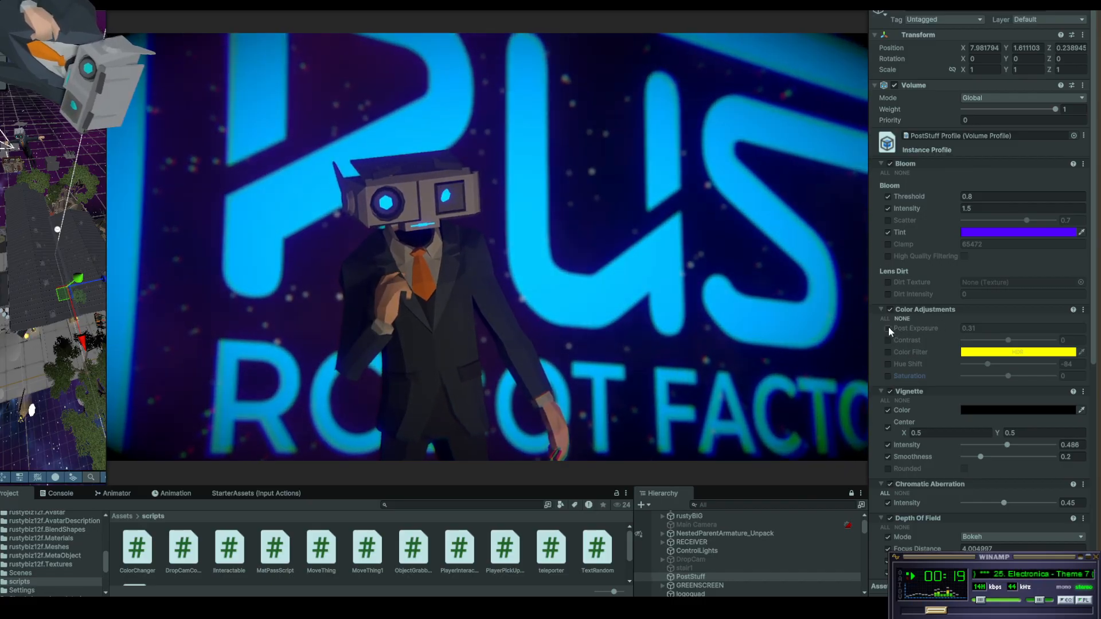
{"action": "left_click", "coordinate": [889, 329]}
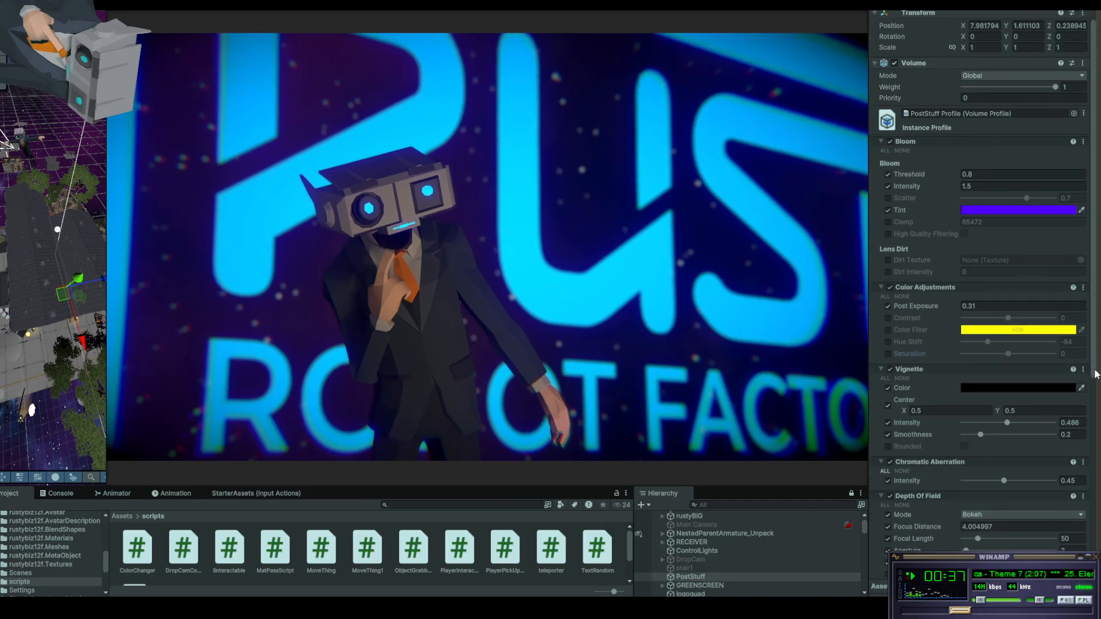
{"action": "scroll", "coordinate": [922, 347], "scroll_direction": "down", "scroll_amount": 5}
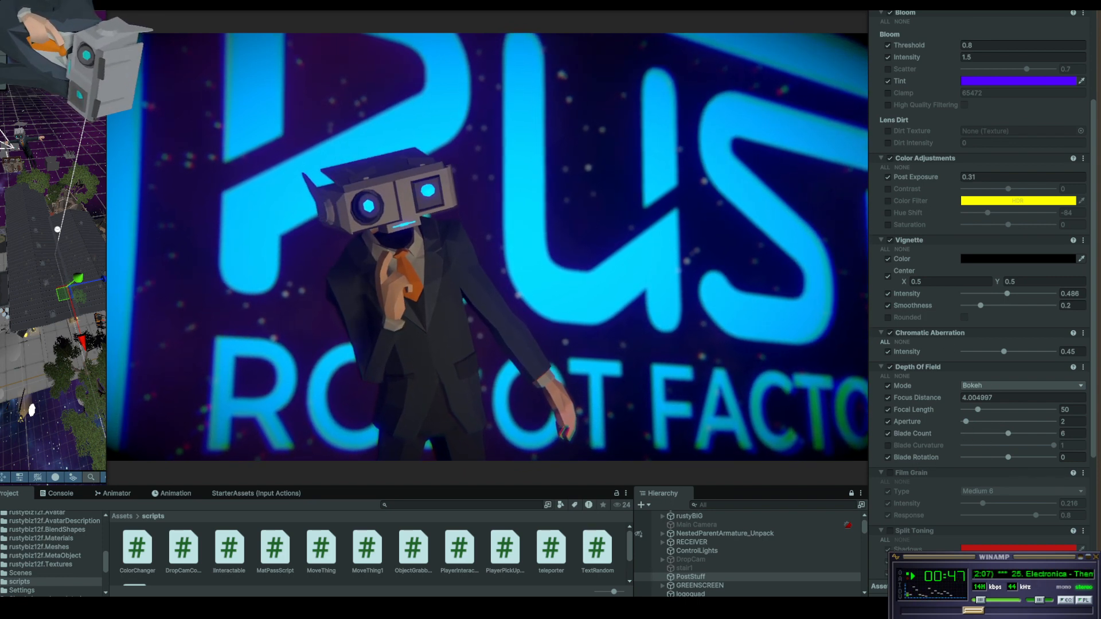
{"action": "scroll", "coordinate": [938, 222], "scroll_direction": "up", "scroll_amount": 3}
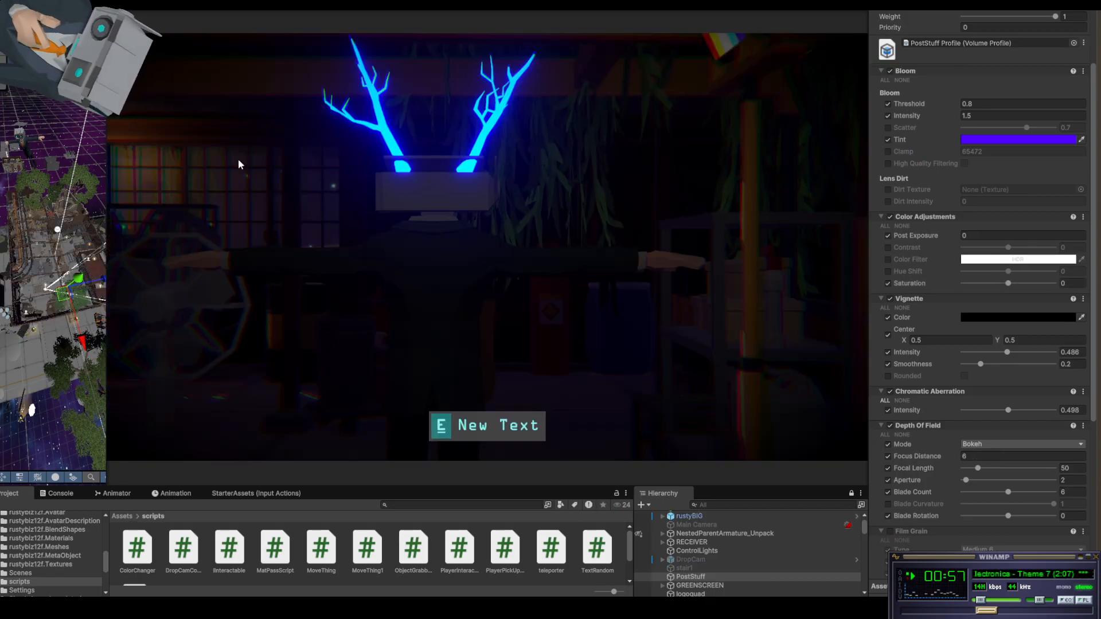
Enlarge the object hierarchy area upward and collapse the WAREHOUSE group
{"action": "scroll", "coordinate": [739, 561], "scroll_direction": "down", "scroll_amount": 3}
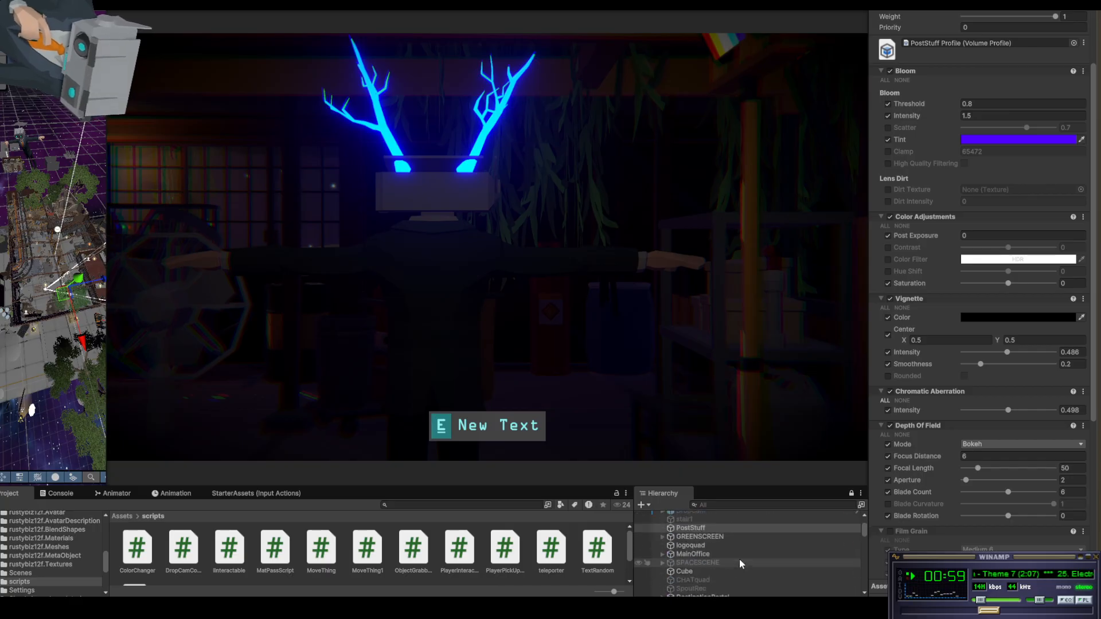
{"action": "scroll", "coordinate": [739, 559], "scroll_direction": "down", "scroll_amount": 3}
{"action": "scroll", "coordinate": [802, 542], "scroll_direction": "down", "scroll_amount": 3}
{"action": "scroll", "coordinate": [806, 540], "scroll_direction": "down", "scroll_amount": 4}
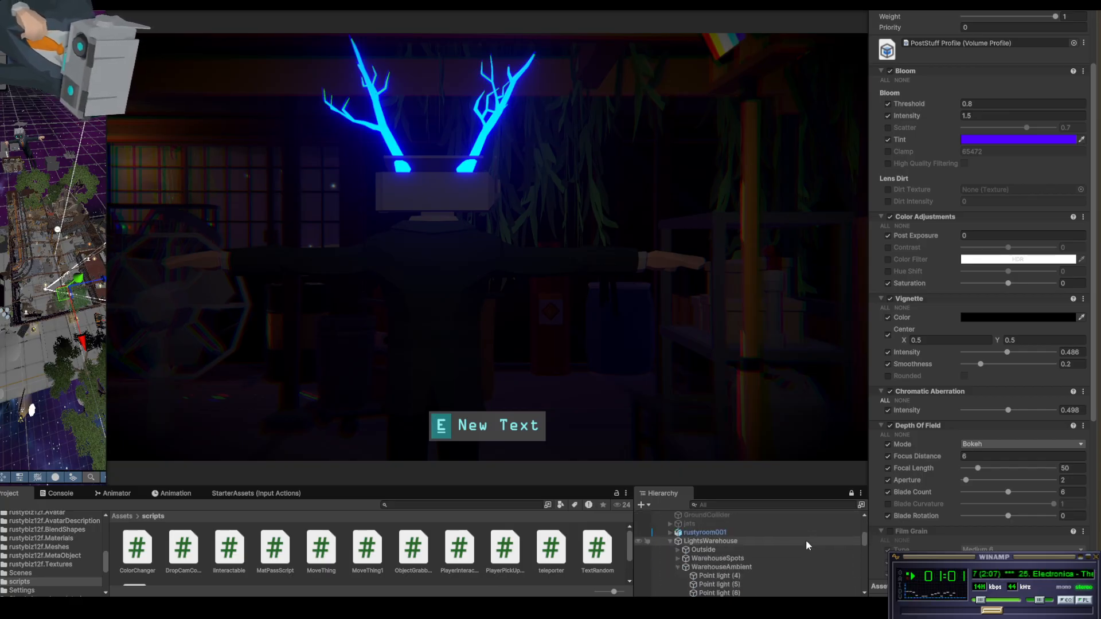
{"action": "scroll", "coordinate": [807, 544], "scroll_direction": "up", "scroll_amount": 4}
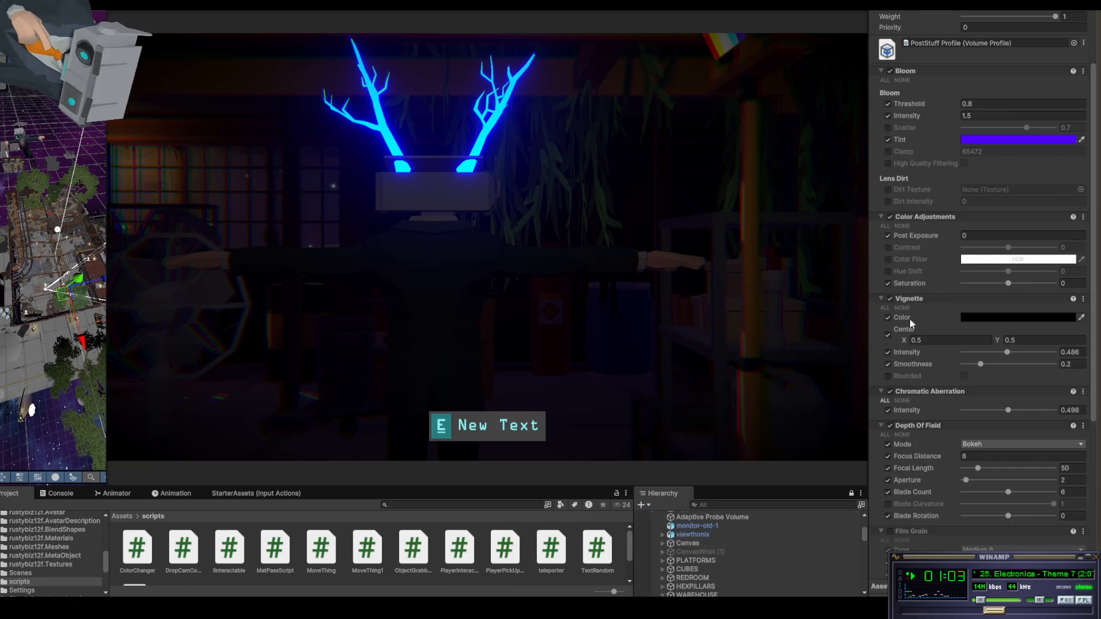
{"action": "scroll", "coordinate": [618, 560], "scroll_direction": "down", "scroll_amount": 1}
{"action": "scroll", "coordinate": [618, 561], "scroll_direction": "up", "scroll_amount": 1}
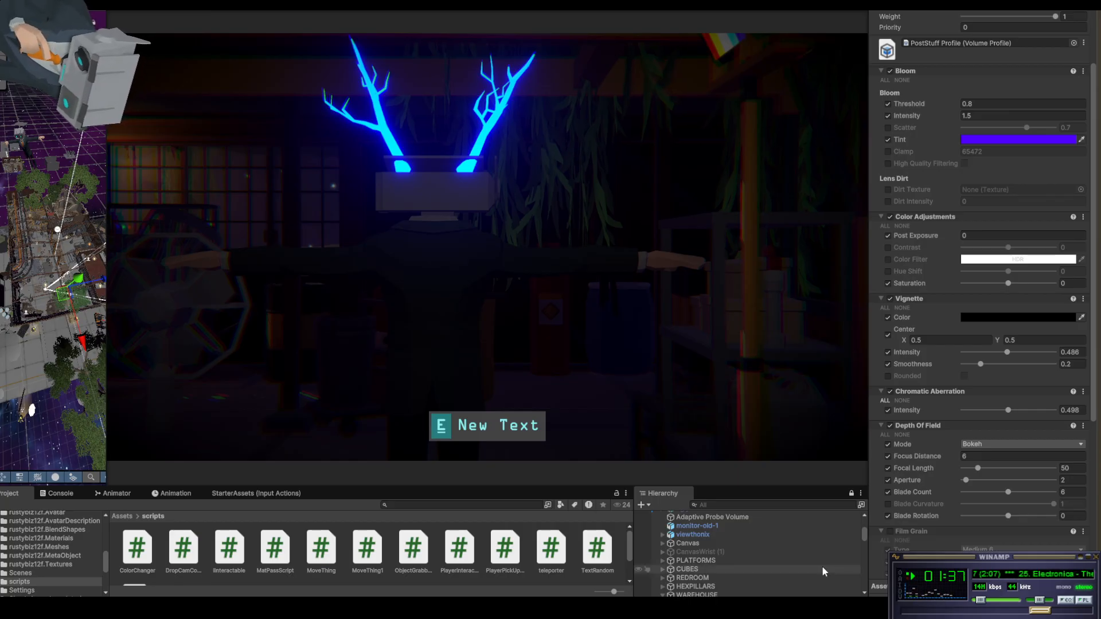
{"action": "scroll", "coordinate": [865, 541], "scroll_direction": "down", "scroll_amount": 5}
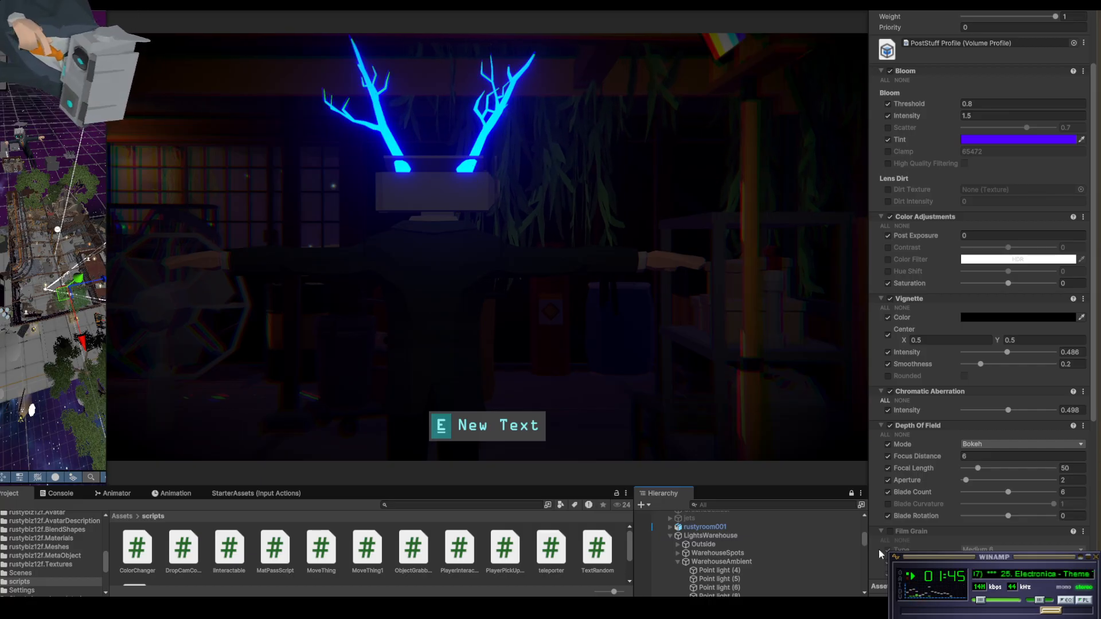
{"action": "left_click_drag", "start_coordinate": [776, 485], "coordinate": [771, 432]}
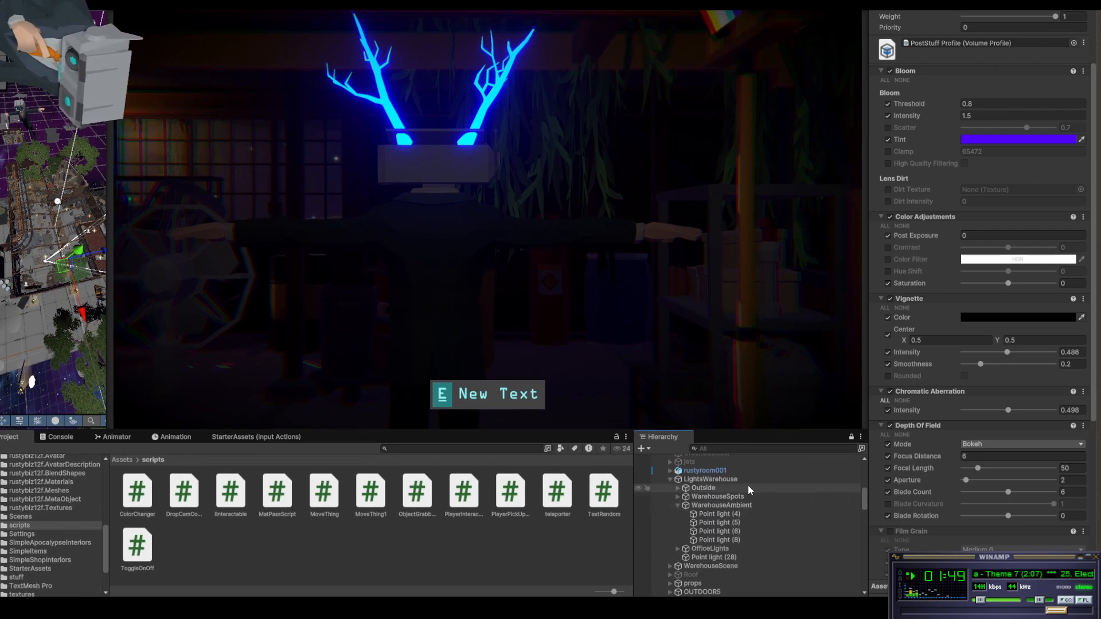
{"action": "scroll", "coordinate": [683, 498], "scroll_direction": "up", "scroll_amount": 3}
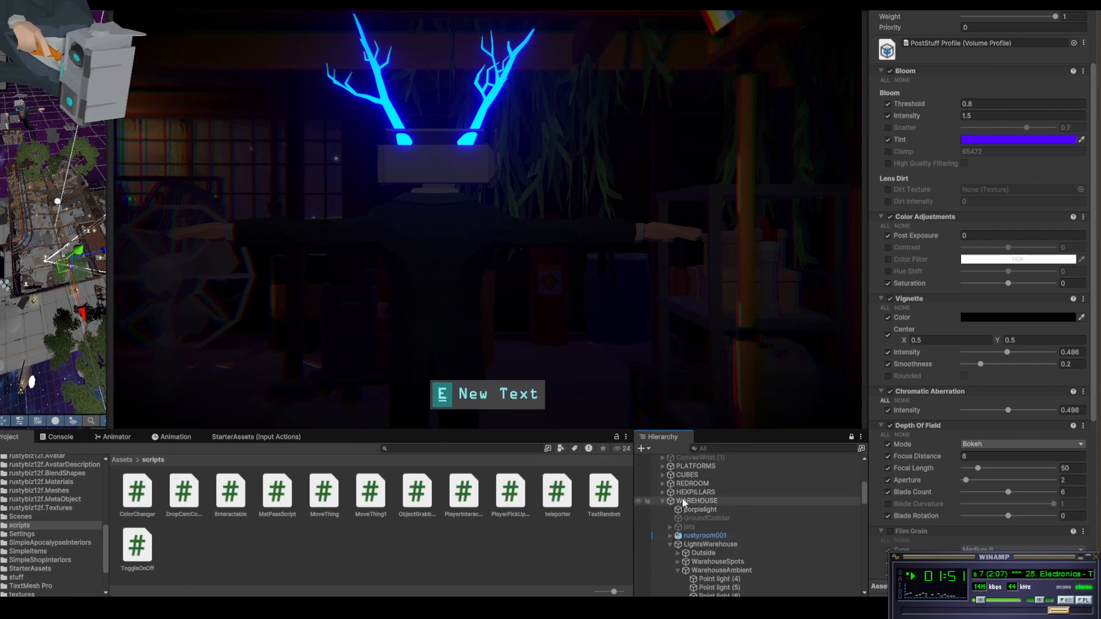
{"action": "left_click", "coordinate": [663, 500]}
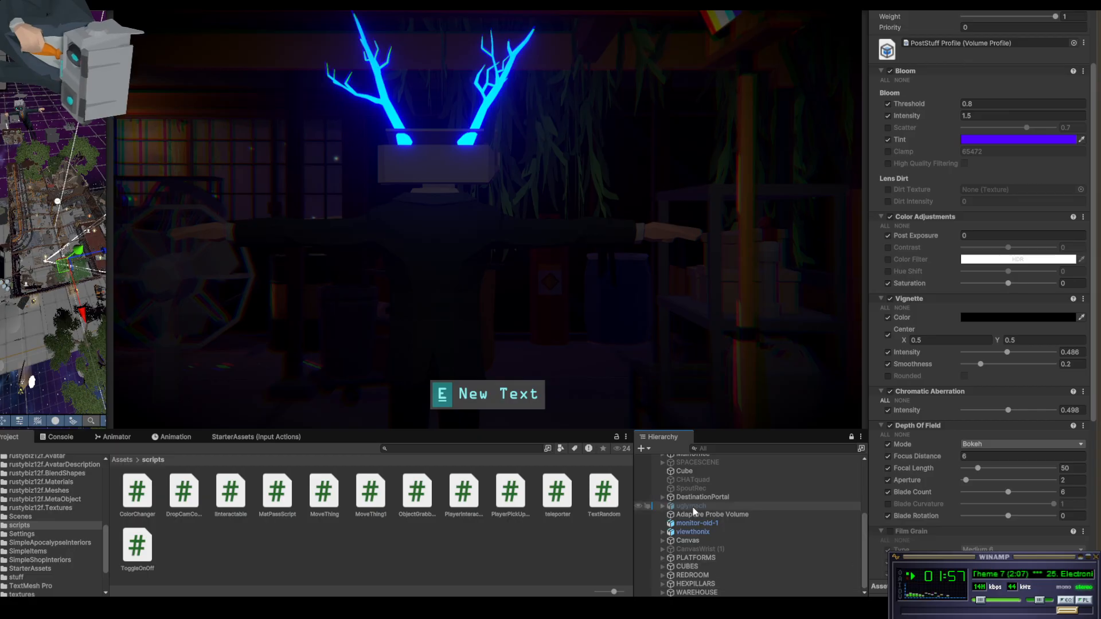
Expand the PLATFORMS group and its QuadTV object, and select the QuadTVBacker child
{"action": "left_click", "coordinate": [695, 558]}
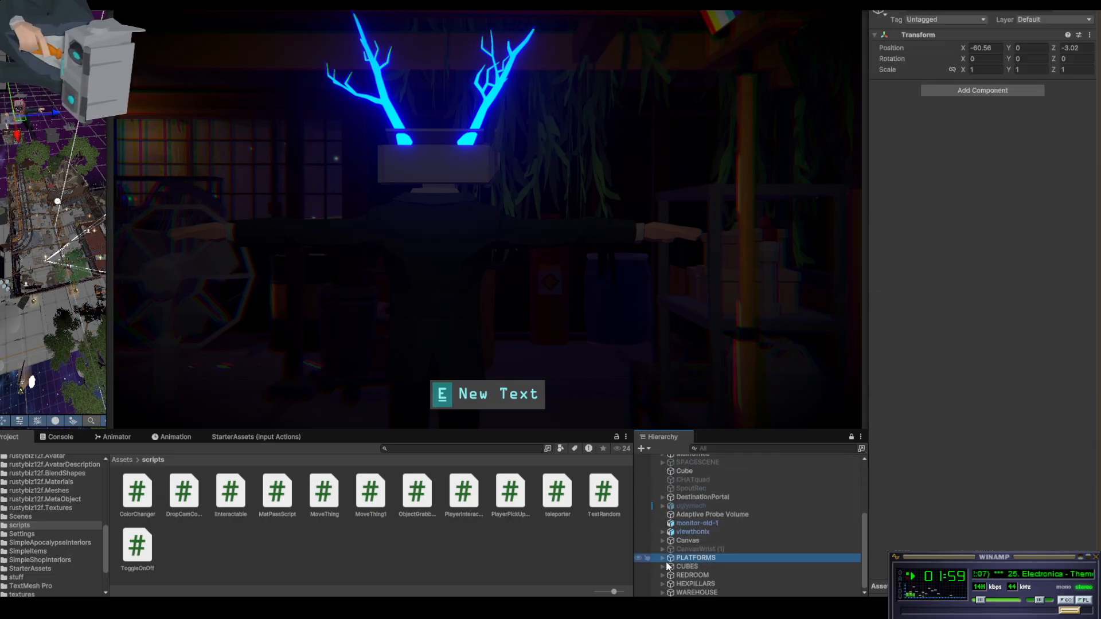
{"action": "left_click", "coordinate": [663, 558]}
{"action": "scroll", "coordinate": [723, 559], "scroll_direction": "down", "scroll_amount": 4}
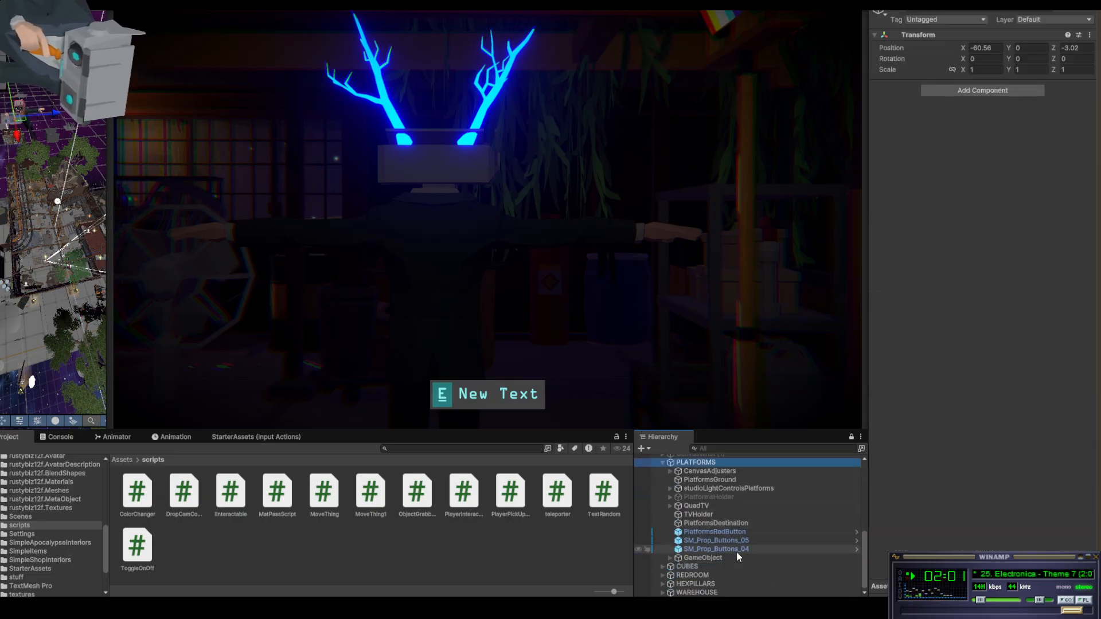
{"action": "left_click", "coordinate": [698, 505]}
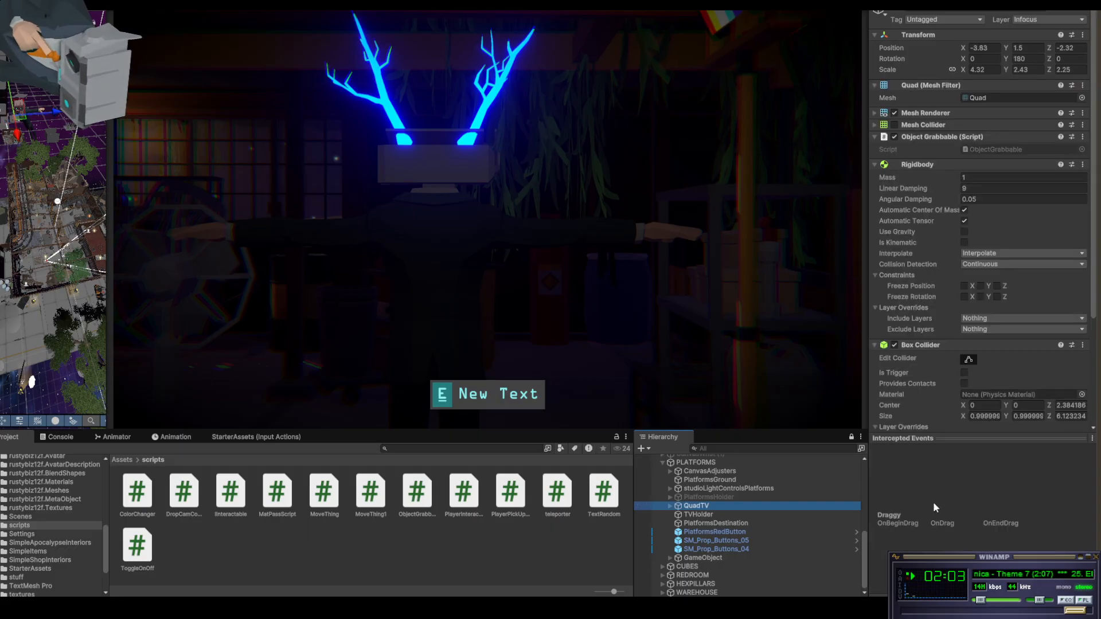
{"action": "left_click", "coordinate": [670, 506]}
{"action": "left_click", "coordinate": [701, 515]}
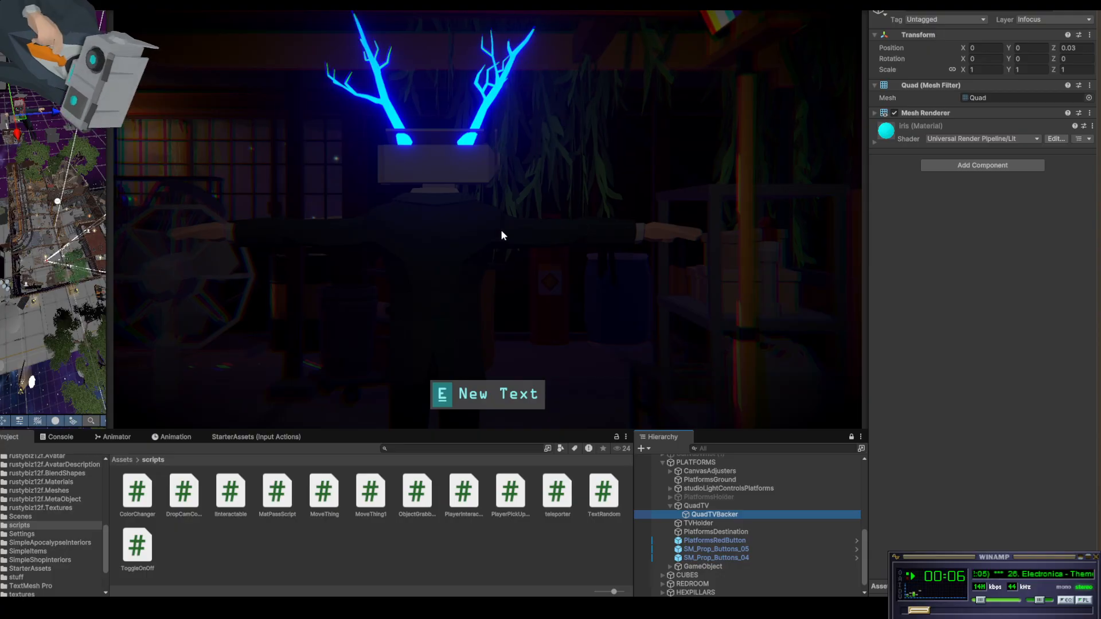
Widen the Scene view across the Game view and frame QuadTVBacker with its cyan face visible
{"action": "left_click_drag", "start_coordinate": [110, 277], "coordinate": [751, 294]}
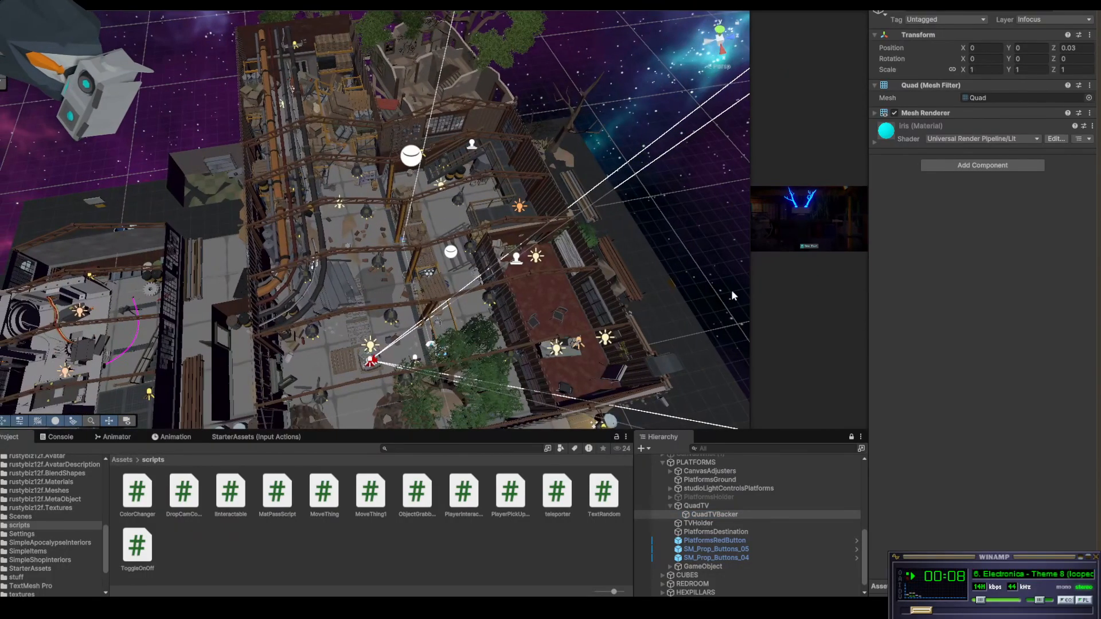
{"action": "key", "text": "f"}
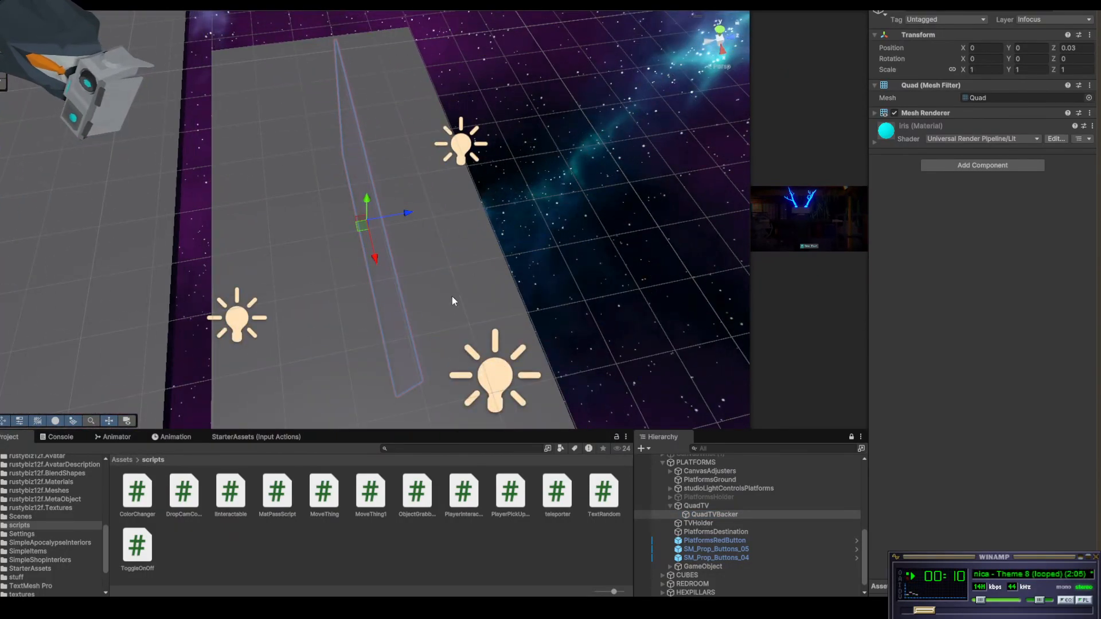
{"action": "left_click_drag", "start_coordinate": [452, 296], "coordinate": [241, 195], "text": "alt"}
Add a 3D cube as a child of QuadTV
{"action": "left_click", "coordinate": [695, 506]}
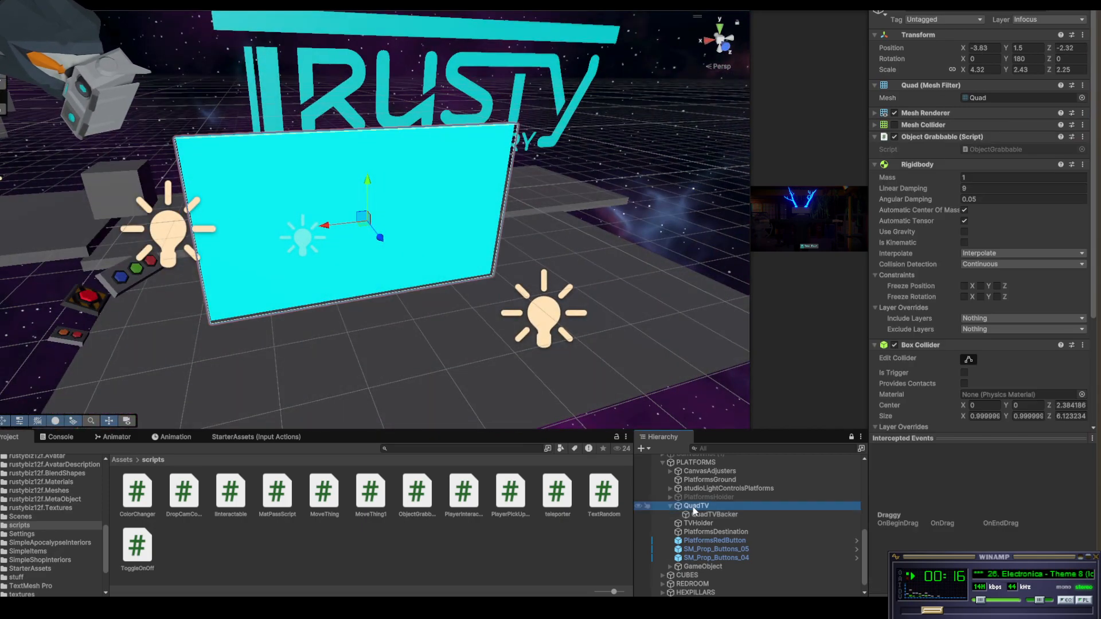
{"action": "right_click", "coordinate": [694, 507]}
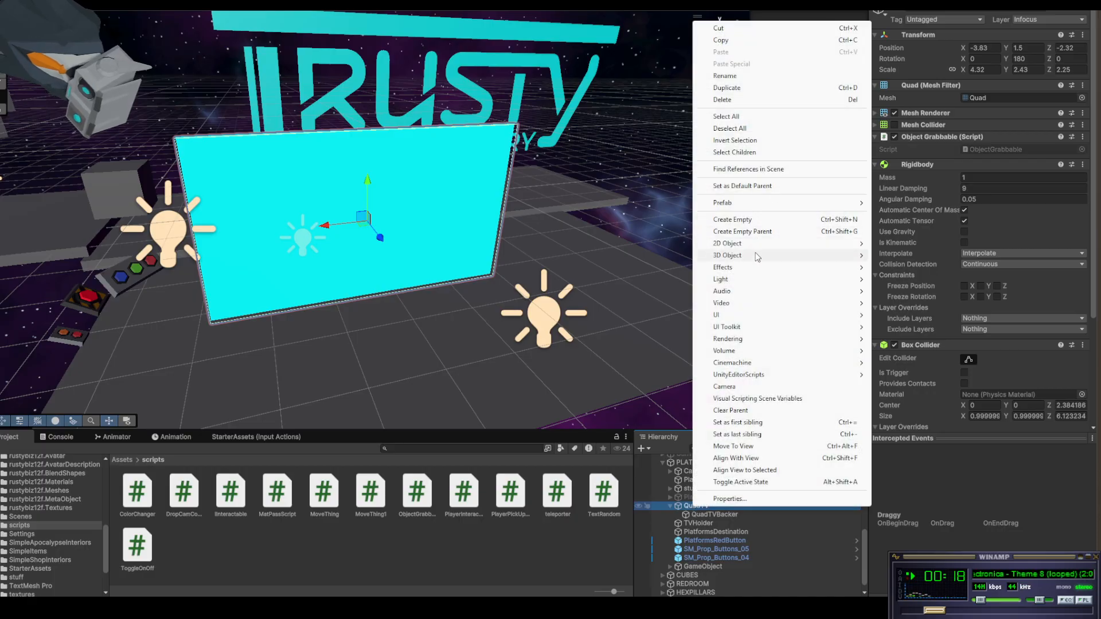
{"action": "mouse_move", "coordinate": [752, 259]}
{"action": "left_click", "coordinate": [897, 255]}
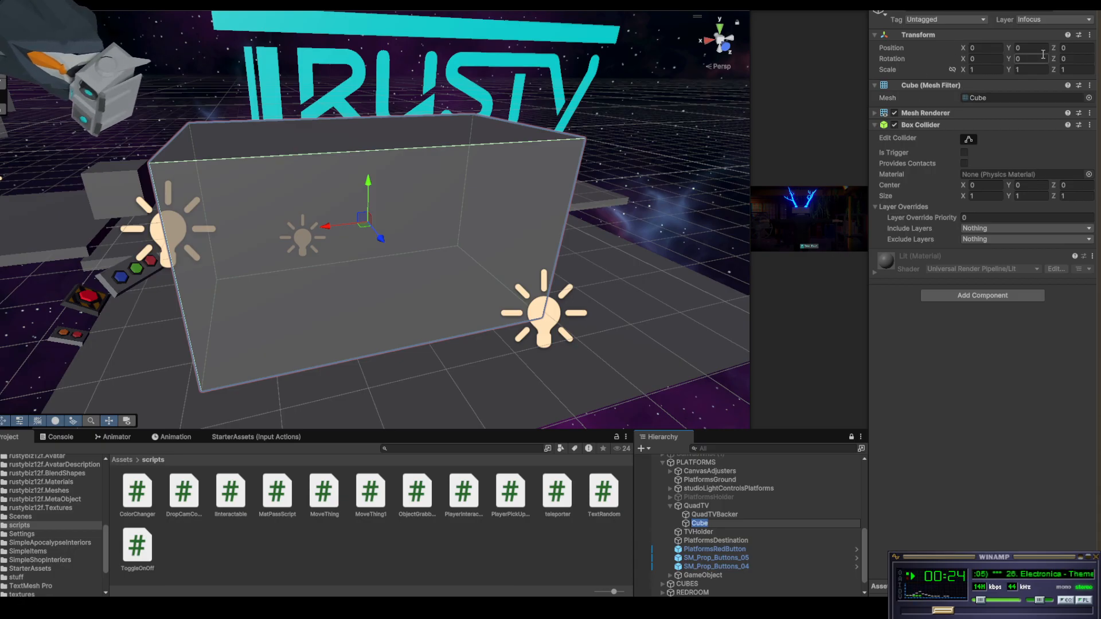
Keep the cube at position 0, and set its scale to 0.91 in Y and 0.24 in Z
{"action": "left_click_drag", "start_coordinate": [1053, 48], "coordinate": [1056, 53]}
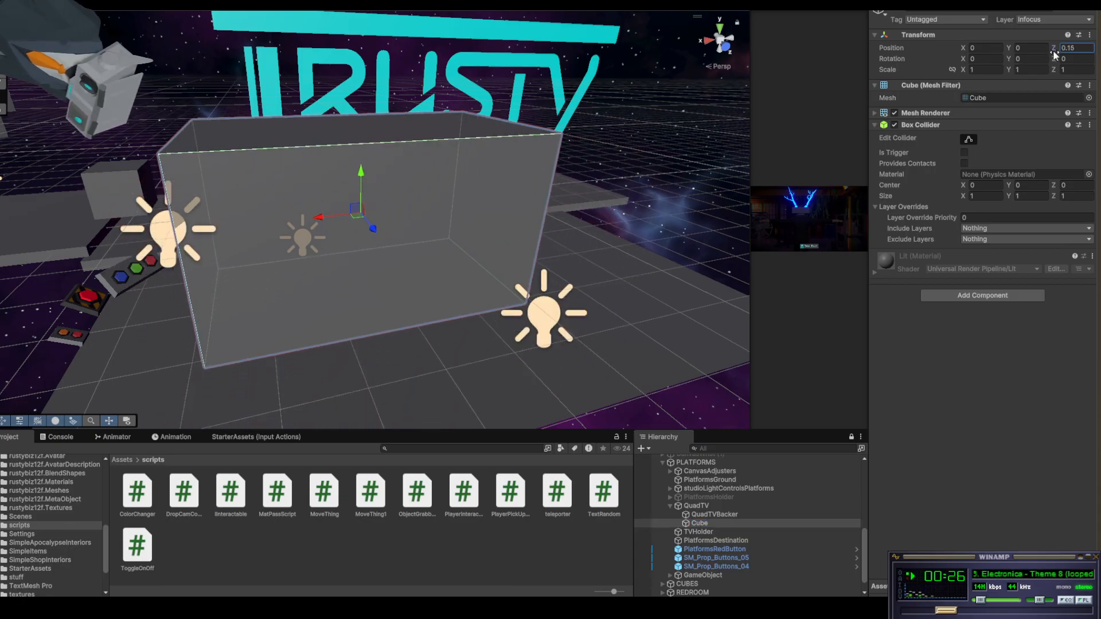
{"action": "key", "text": "ctrl+z"}
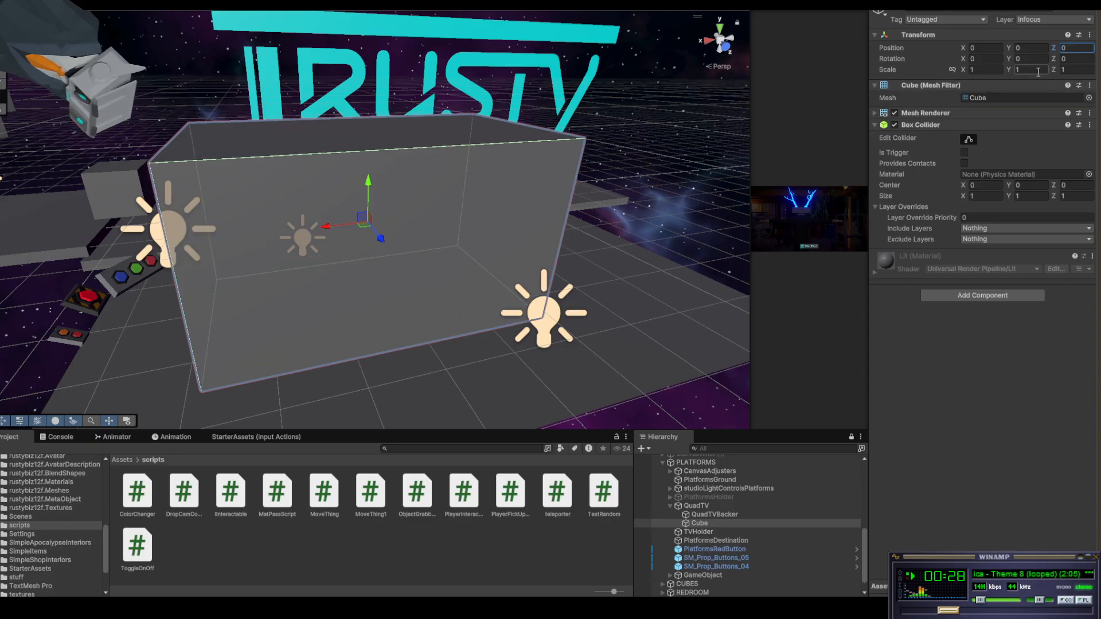
{"action": "left_click_drag", "start_coordinate": [1056, 70], "coordinate": [1041, 70]}
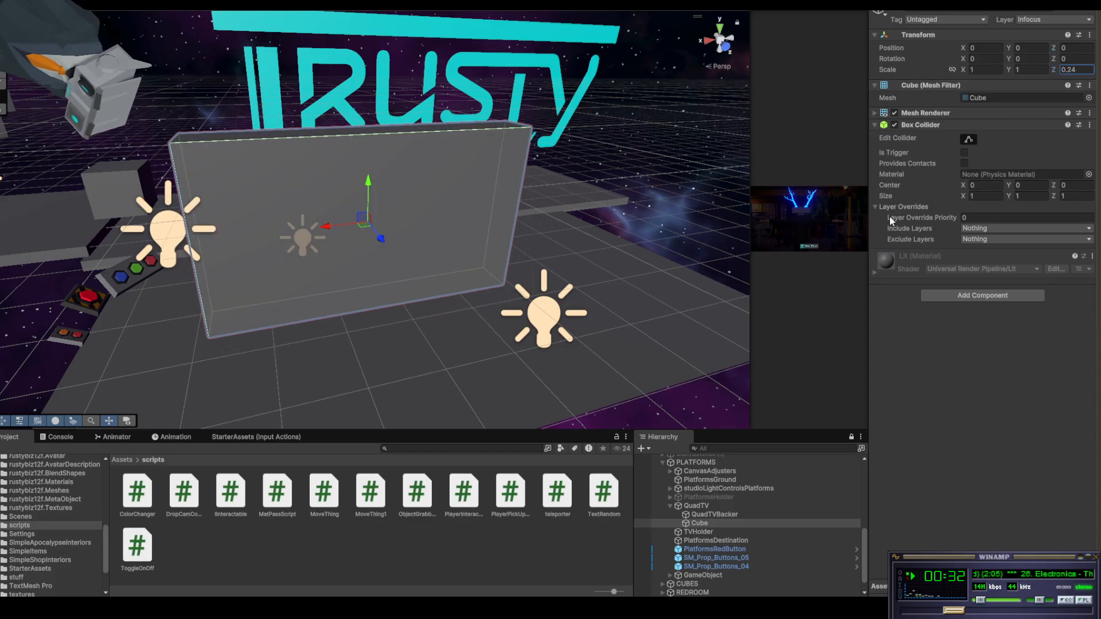
{"action": "left_click_drag", "start_coordinate": [962, 69], "coordinate": [1004, 68]}
{"action": "left_click", "coordinate": [1009, 70]}
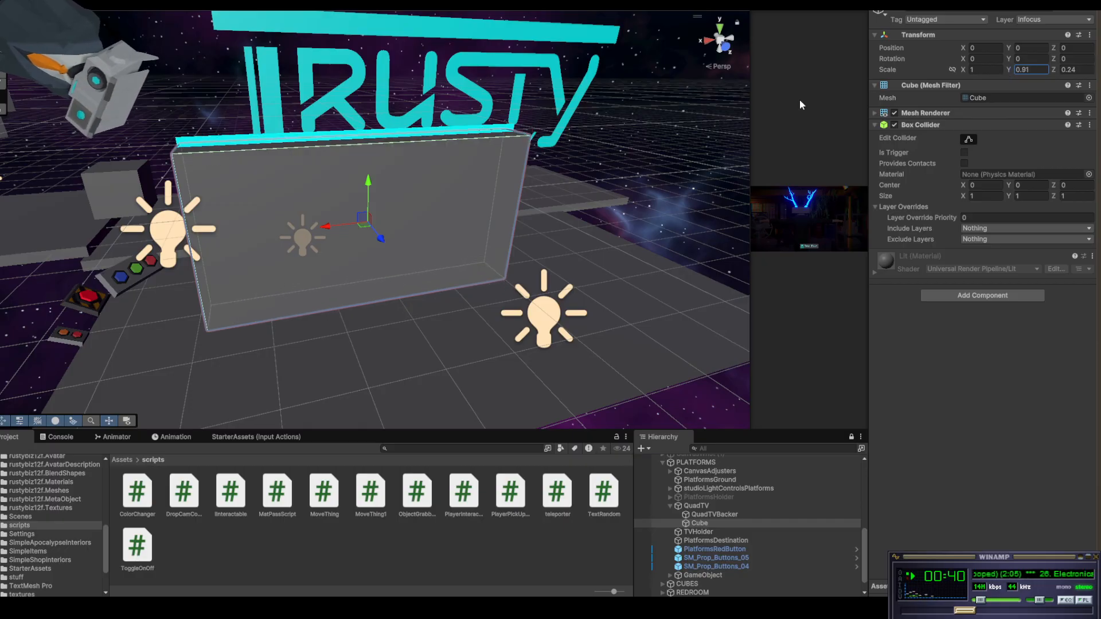
Inspect the flattened cube around the TV screen from the front and side, and collapse its Box Collider settings
{"action": "left_click_drag", "start_coordinate": [427, 192], "coordinate": [527, 177], "text": "alt"}
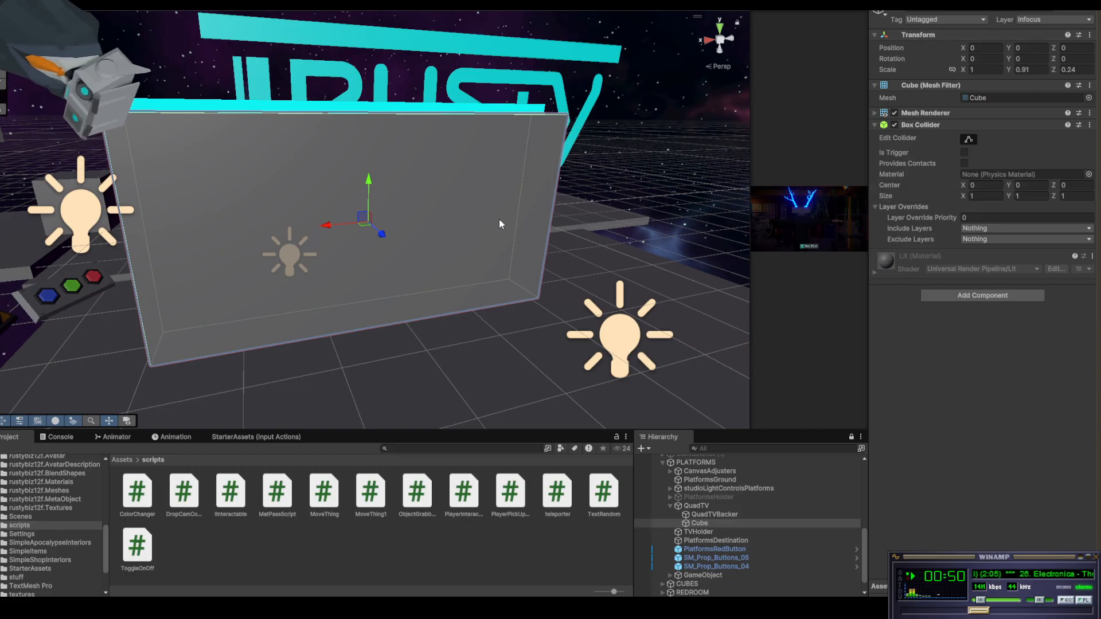
{"action": "left_click_drag", "start_coordinate": [499, 219], "coordinate": [581, 223], "text": "alt"}
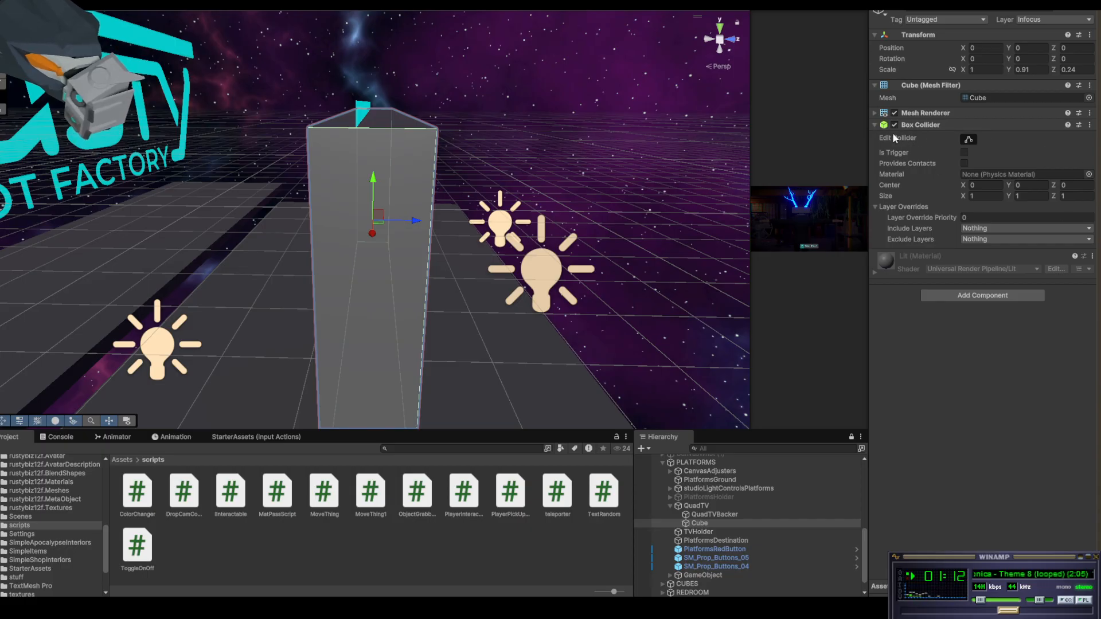
{"action": "left_click", "coordinate": [875, 124]}
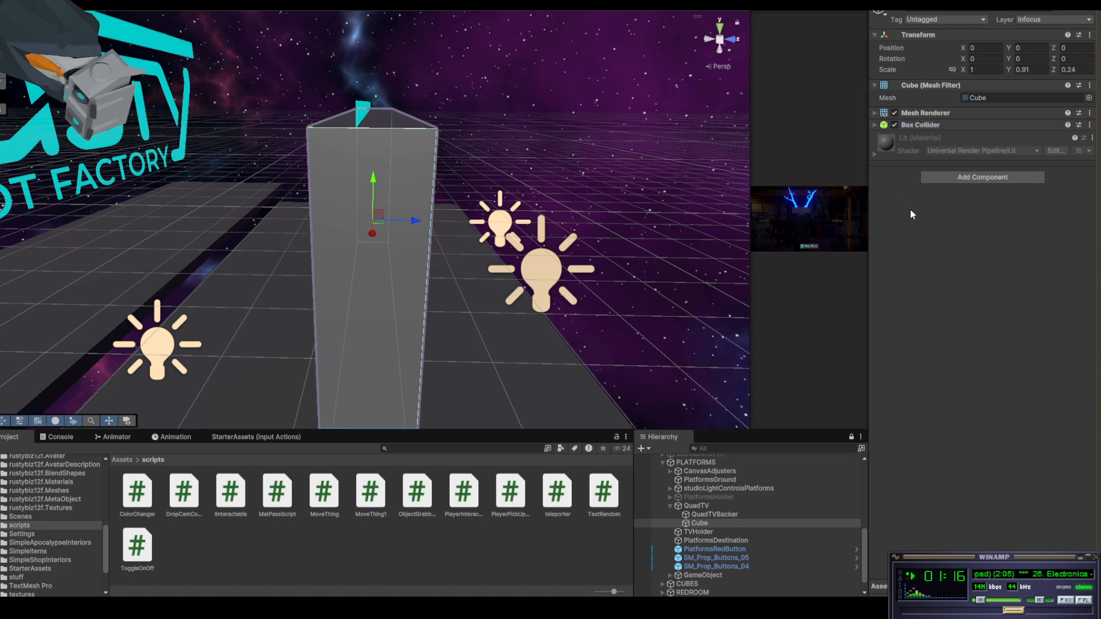
{"action": "left_click", "coordinate": [700, 519]}
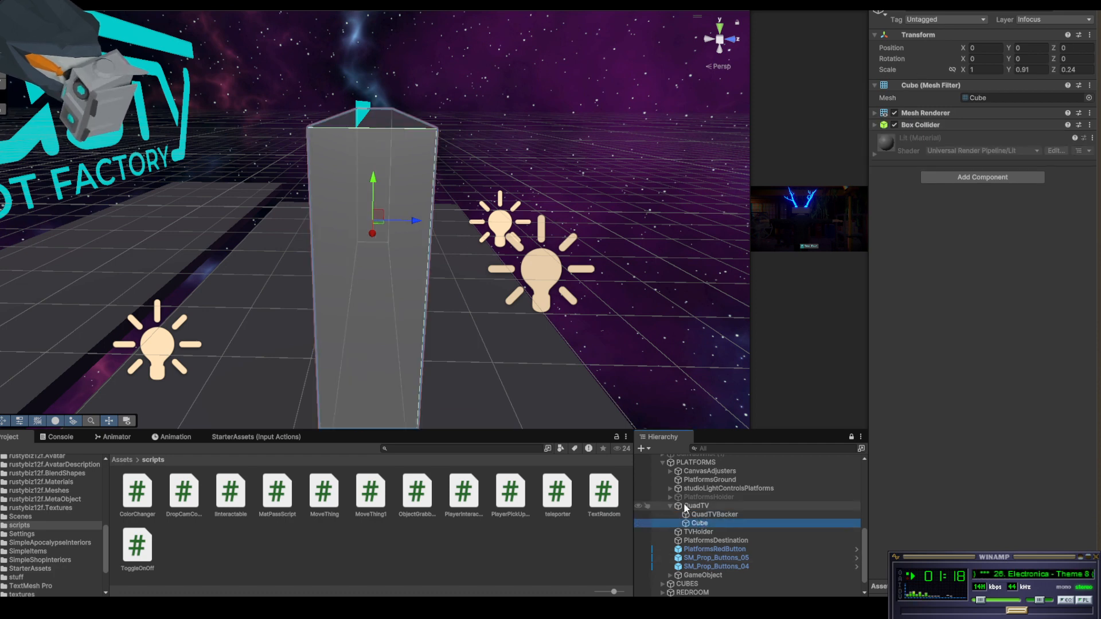
Thin the cube inside QuadTV to a Z scale of about 0.06
{"action": "left_click", "coordinate": [1054, 70]}
{"action": "left_click_drag", "start_coordinate": [1051, 67], "coordinate": [1045, 68]}
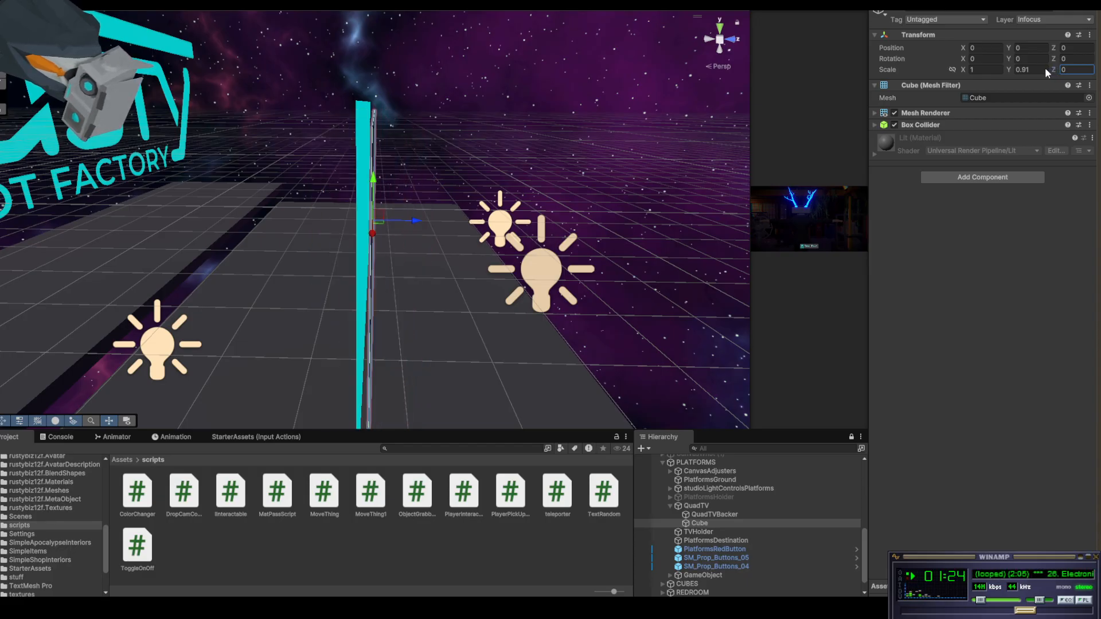
{"action": "key", "text": "ctrl+z"}
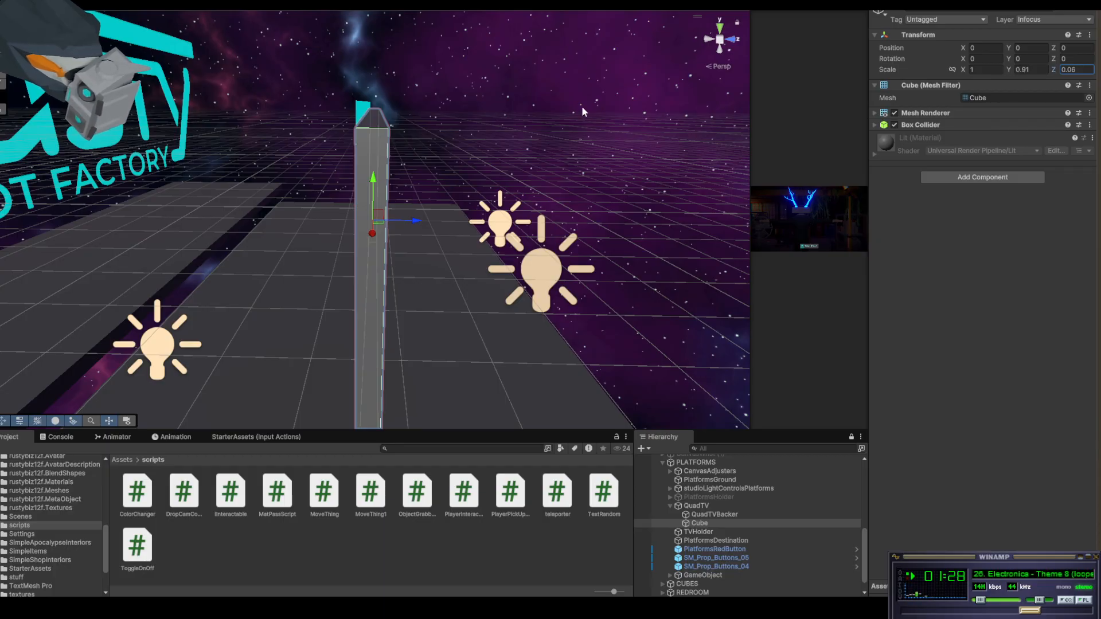
{"action": "left_click_drag", "start_coordinate": [494, 136], "coordinate": [385, 133], "text": "alt"}
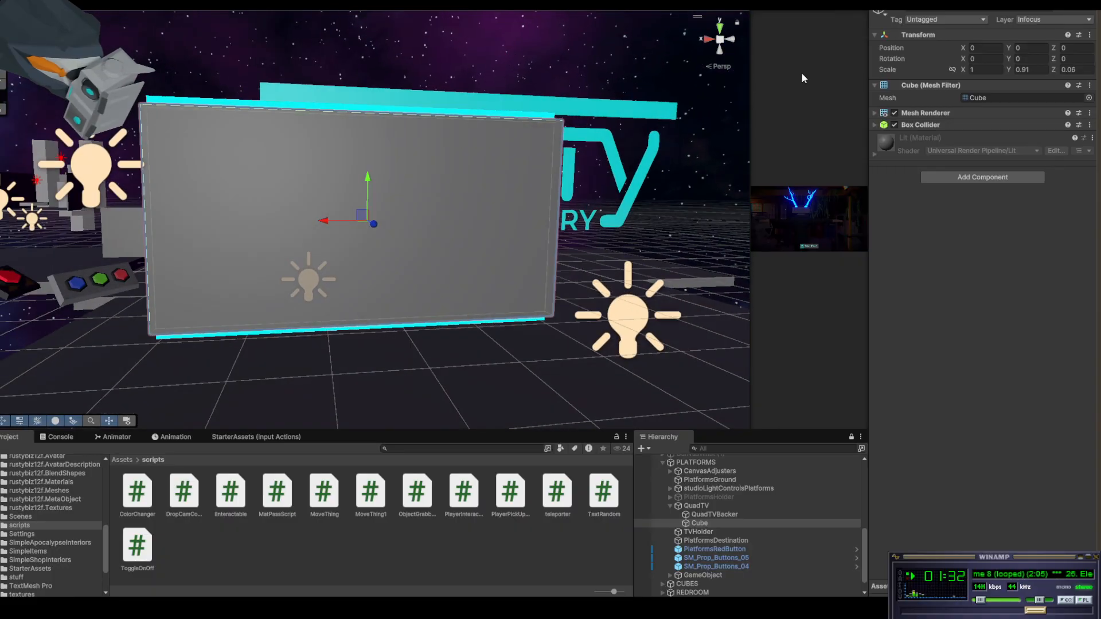
Set the cube's Y scale to 0.95 and check its lower edge against the cyan backer
{"action": "left_click_drag", "start_coordinate": [1008, 67], "coordinate": [1013, 69]}
{"action": "left_click", "coordinate": [1028, 69]}
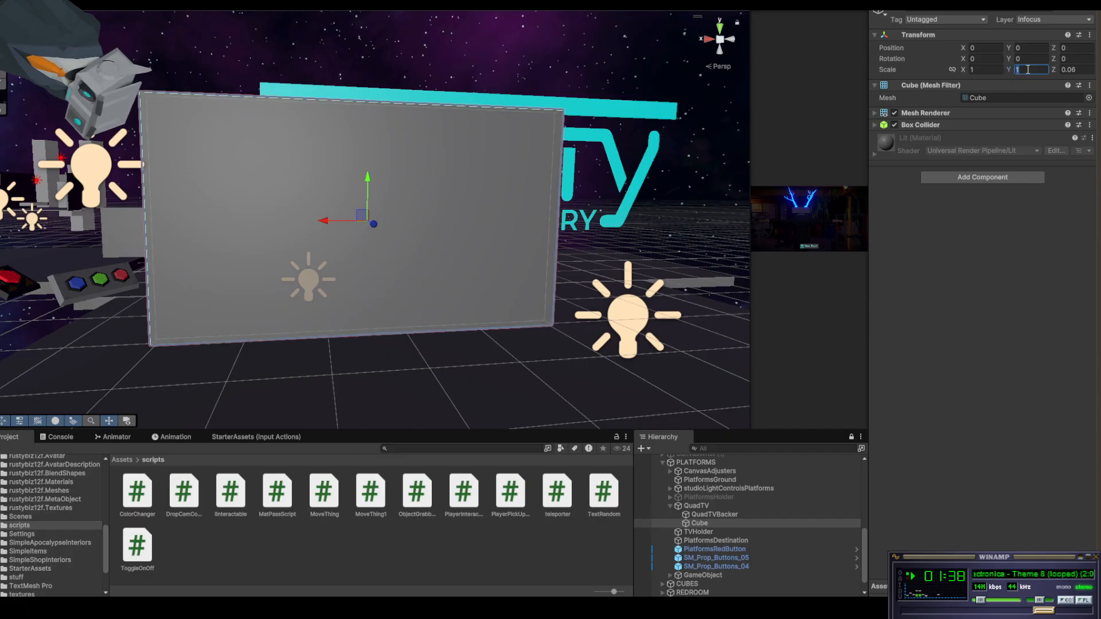
{"action": "type", "text": "0.95"}
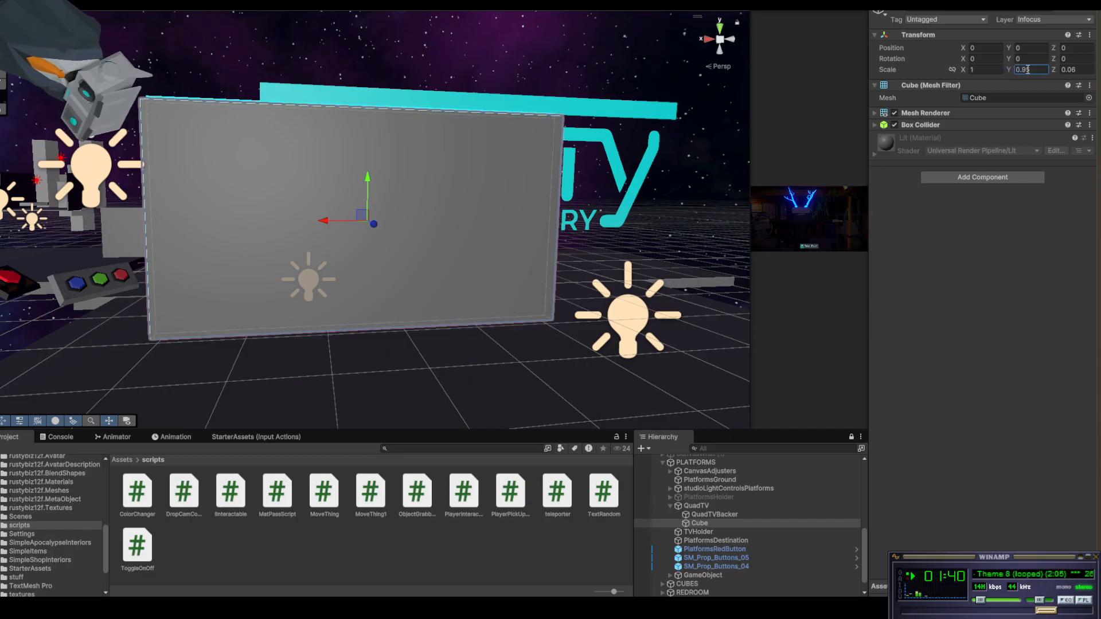
{"action": "left_click_drag", "start_coordinate": [681, 212], "coordinate": [706, 123], "text": "alt"}
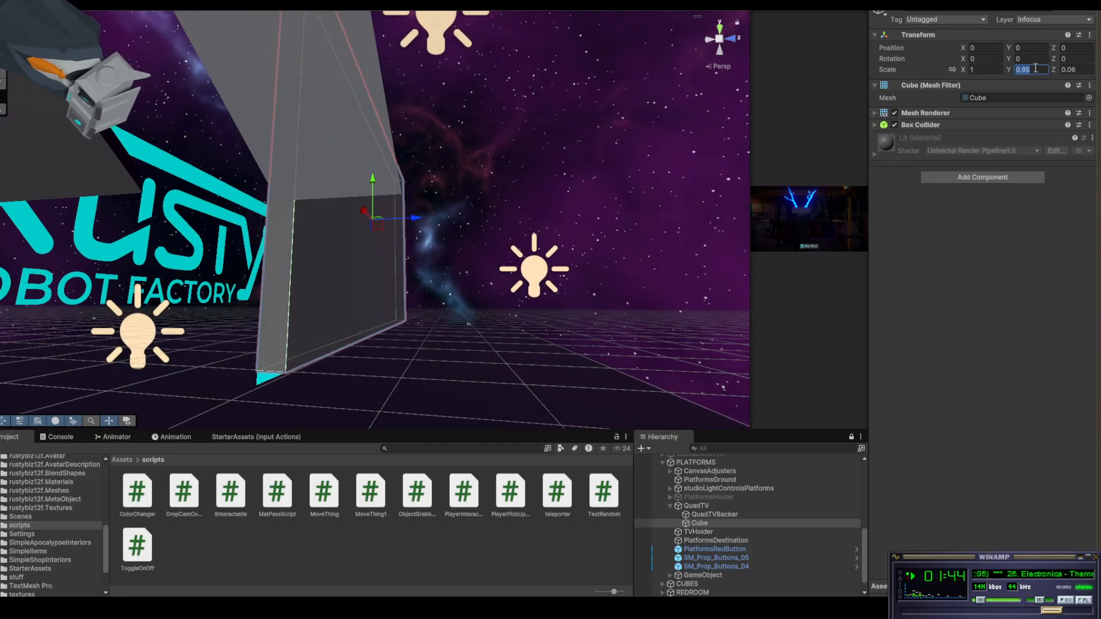
Try Y scales of 0.96 and 0.979 on the cube, and settle on a Y scale of 1
{"action": "type", "text": "0.96"}
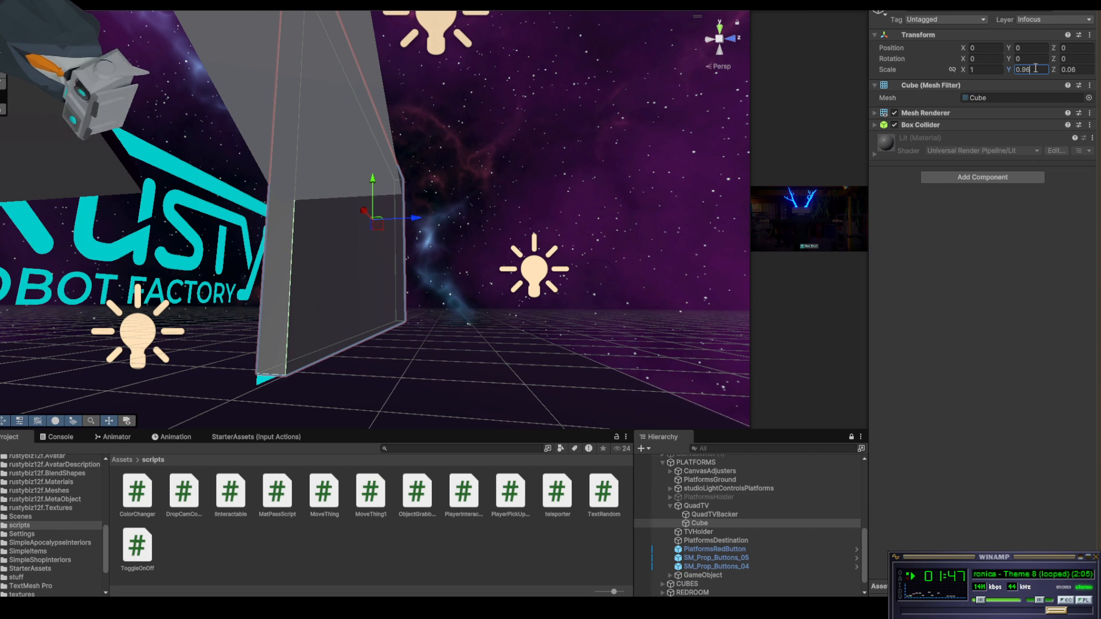
{"action": "key", "text": "BackSpace"}
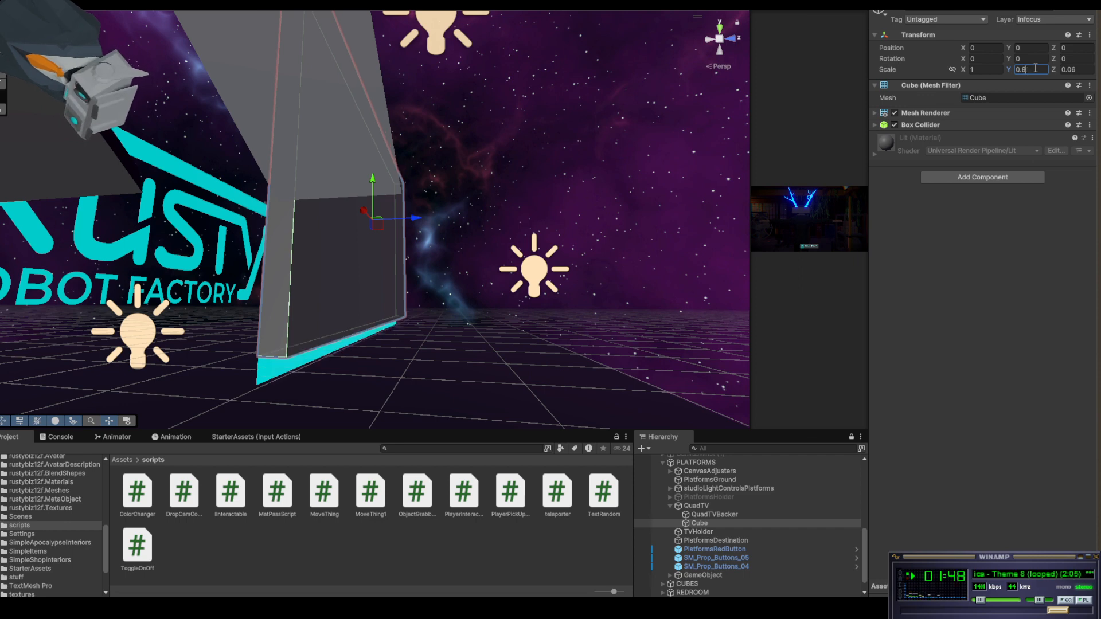
{"action": "type", "text": "79"}
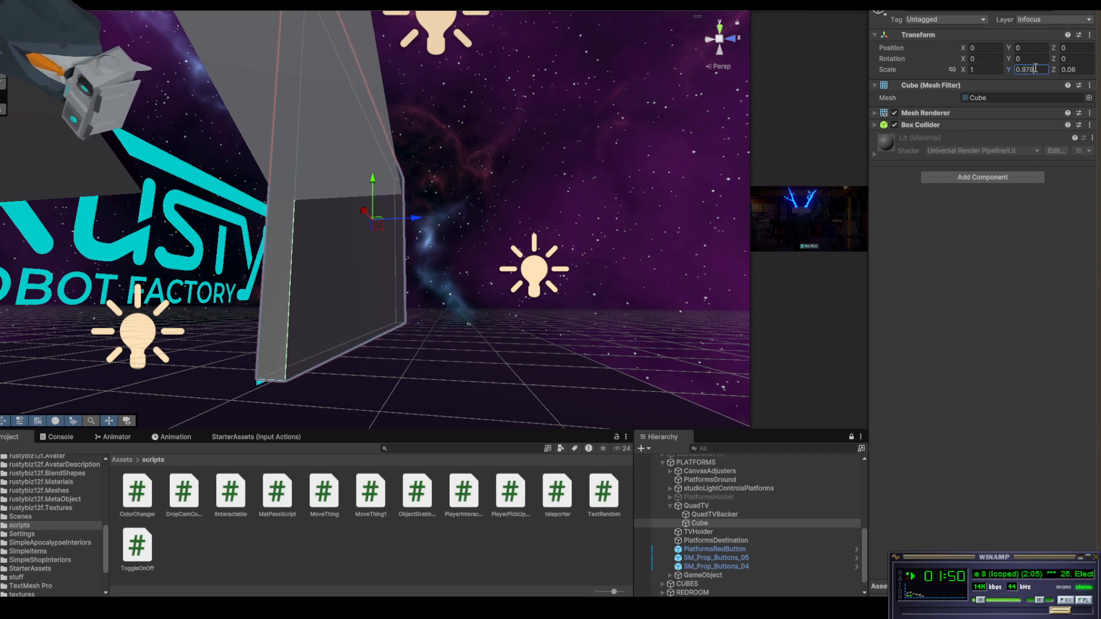
{"action": "key", "text": "BackSpace"}
{"action": "key", "text": "BackSpace"}
{"action": "key", "text": "BackSpace"}
{"action": "key", "text": "BackSpace"}
{"action": "type", "text": "1"}
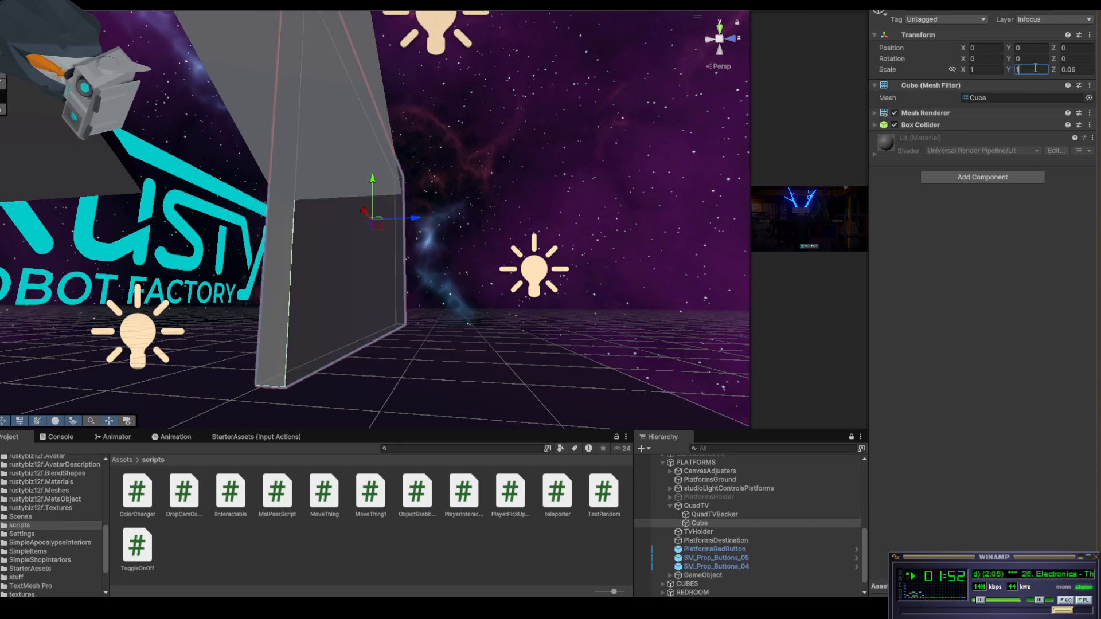
{"action": "left_click_drag", "start_coordinate": [299, 191], "coordinate": [201, 249], "text": "alt"}
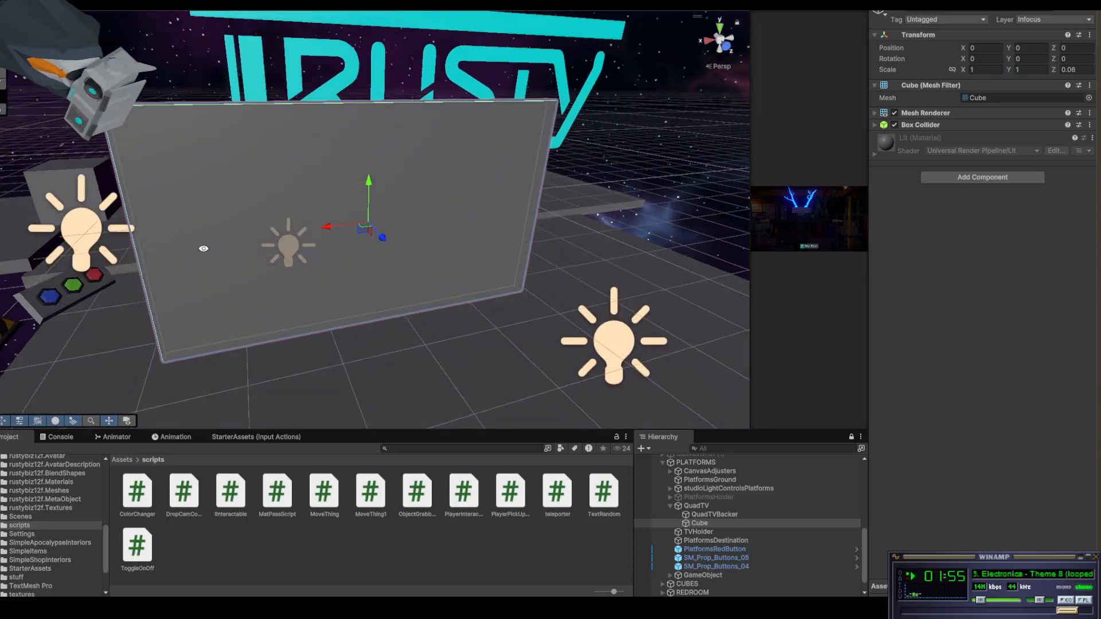
Try an X scale of 0.97 on the cube, and restore it to 1
{"action": "left_click", "coordinate": [962, 69]}
{"action": "left_click_drag", "start_coordinate": [962, 68], "coordinate": [959, 69]}
{"action": "left_click", "coordinate": [997, 70]}
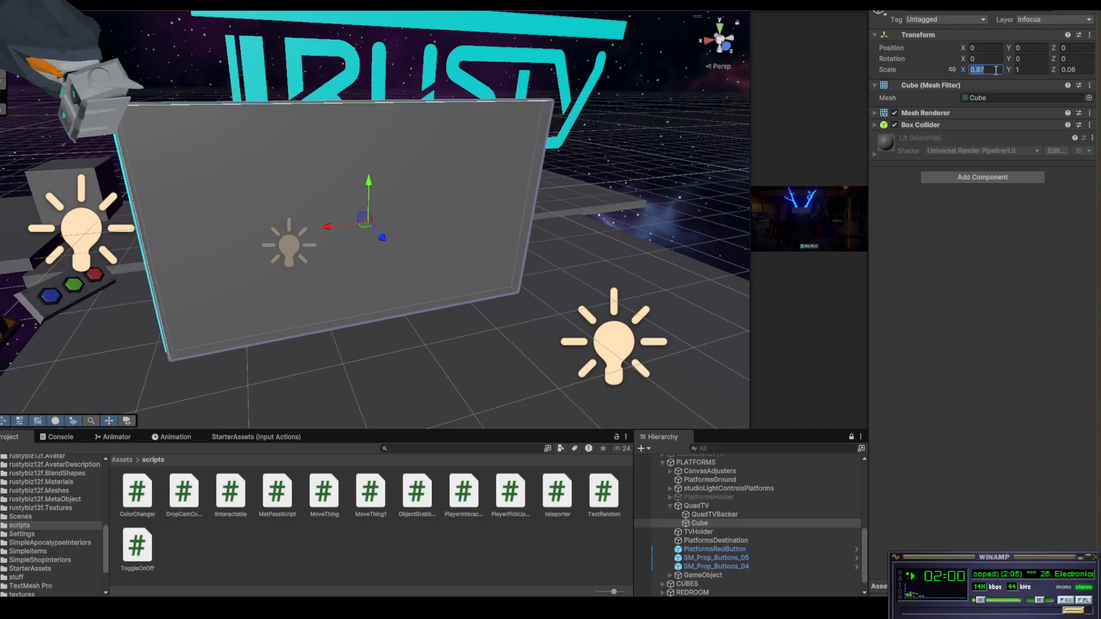
{"action": "type", "text": "1"}
Set the cube's Z scale to 0.05 to make the TV body thinner
{"action": "left_click_drag", "start_coordinate": [486, 161], "coordinate": [704, 156], "text": "alt"}
{"action": "left_click", "coordinate": [1079, 69]}
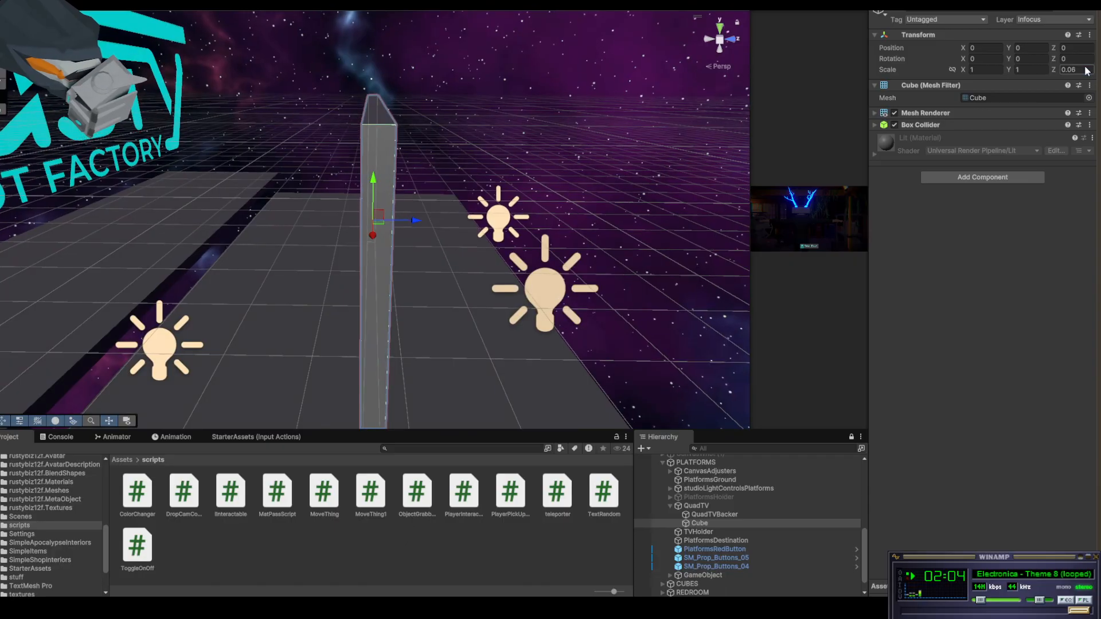
{"action": "left_click", "coordinate": [1086, 67]}
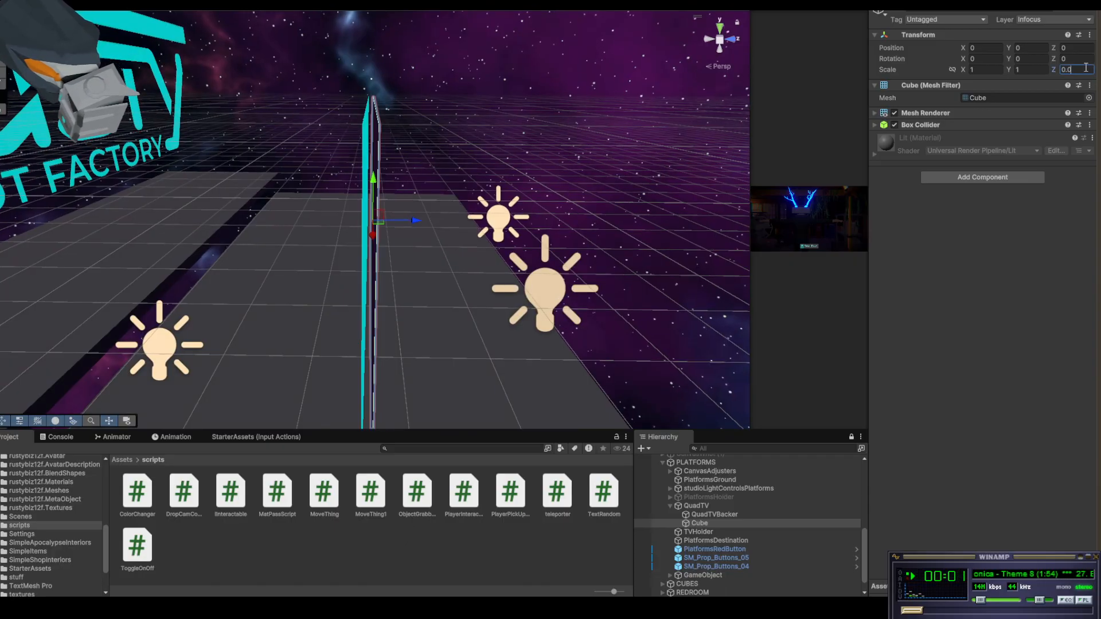
{"action": "type", "text": "5"}
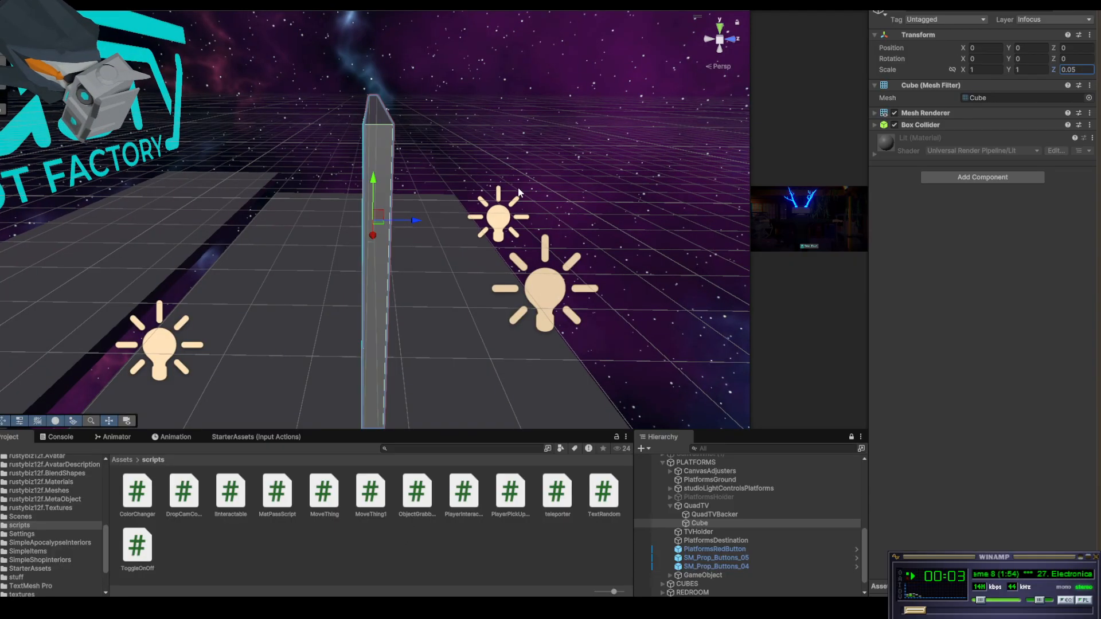
Move the cube along Z to a position of about 0.036, just behind the TV screen
{"action": "left_click_drag", "start_coordinate": [518, 189], "coordinate": [511, 180], "text": "alt"}
{"action": "left_click_drag", "start_coordinate": [417, 224], "coordinate": [462, 259]}
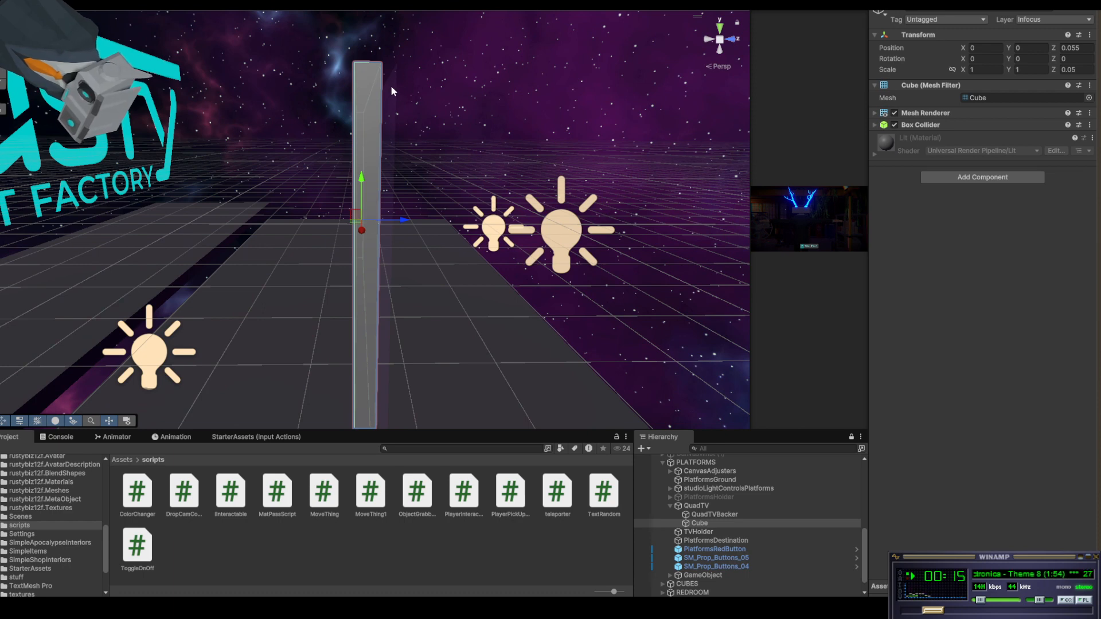
{"action": "left_click_drag", "start_coordinate": [411, 222], "coordinate": [386, 223]}
{"action": "left_click_drag", "start_coordinate": [566, 197], "coordinate": [571, 181], "text": "alt"}
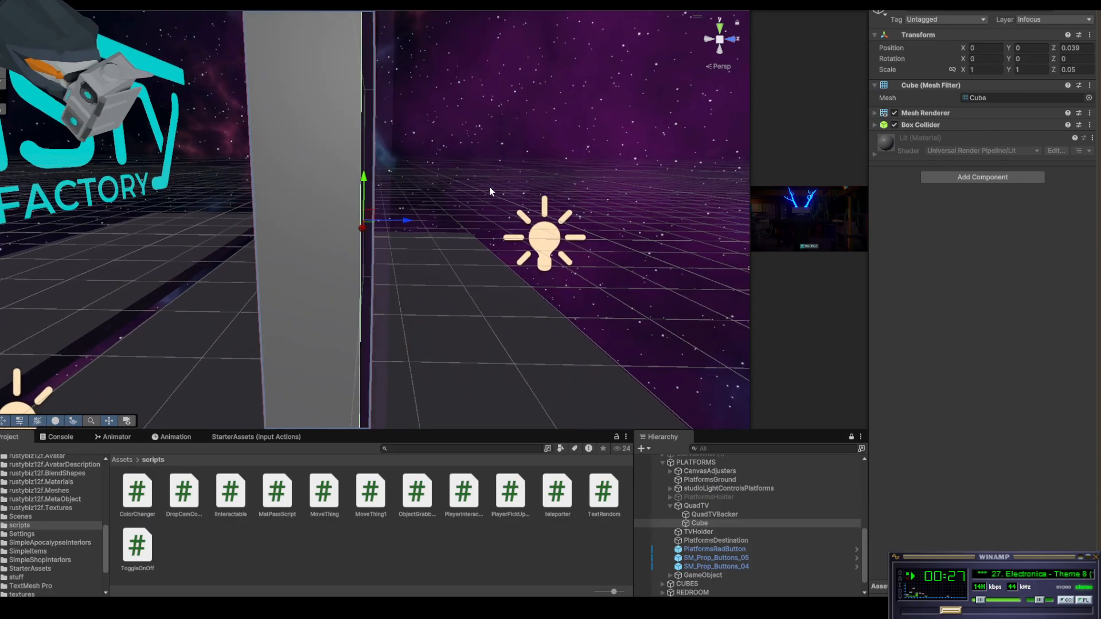
{"action": "left_click_drag", "start_coordinate": [411, 220], "coordinate": [411, 221]}
Set the cube's X and Y scale to 1.02 so it slightly overlaps the screen's edges
{"action": "left_click_drag", "start_coordinate": [411, 220], "coordinate": [436, 270], "text": "alt"}
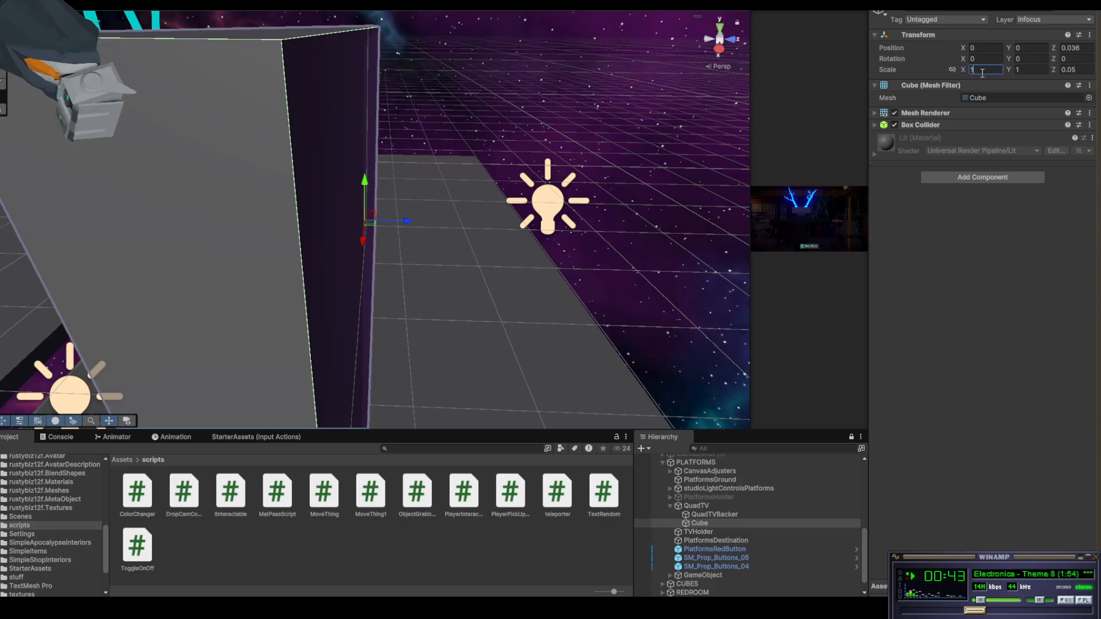
{"action": "type", "text": "5"}
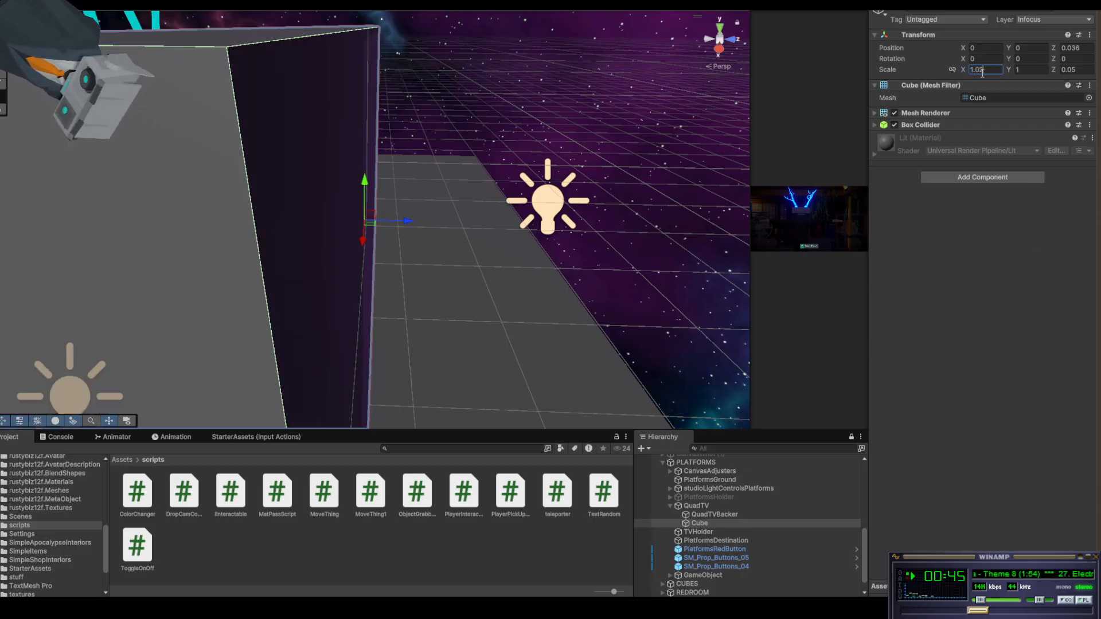
{"action": "type", "text": ".02"}
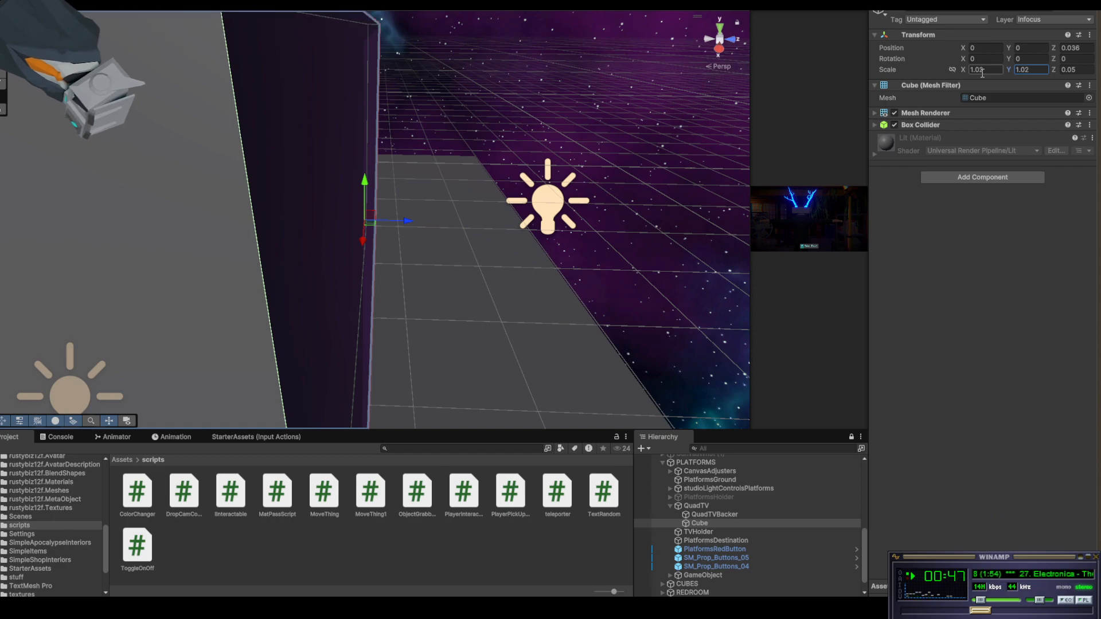
{"action": "scroll", "coordinate": [626, 150], "scroll_direction": "down", "scroll_amount": 4}
{"action": "left_click_drag", "start_coordinate": [418, 165], "coordinate": [281, 151], "text": "alt"}
{"action": "scroll", "coordinate": [284, 181], "scroll_direction": "down", "scroll_amount": 4}
{"action": "mouse_move", "coordinate": [344, 201]}
{"action": "left_mouse_down", "text": "alt"}
{"action": "mouse_move", "coordinate": [285, 173]}
{"action": "mouse_move", "coordinate": [348, 211]}
{"action": "left_mouse_up", "text": "alt"}
Show the material settings of QuadTVBacker, and search the project assets for iris
{"action": "left_click", "coordinate": [715, 515]}
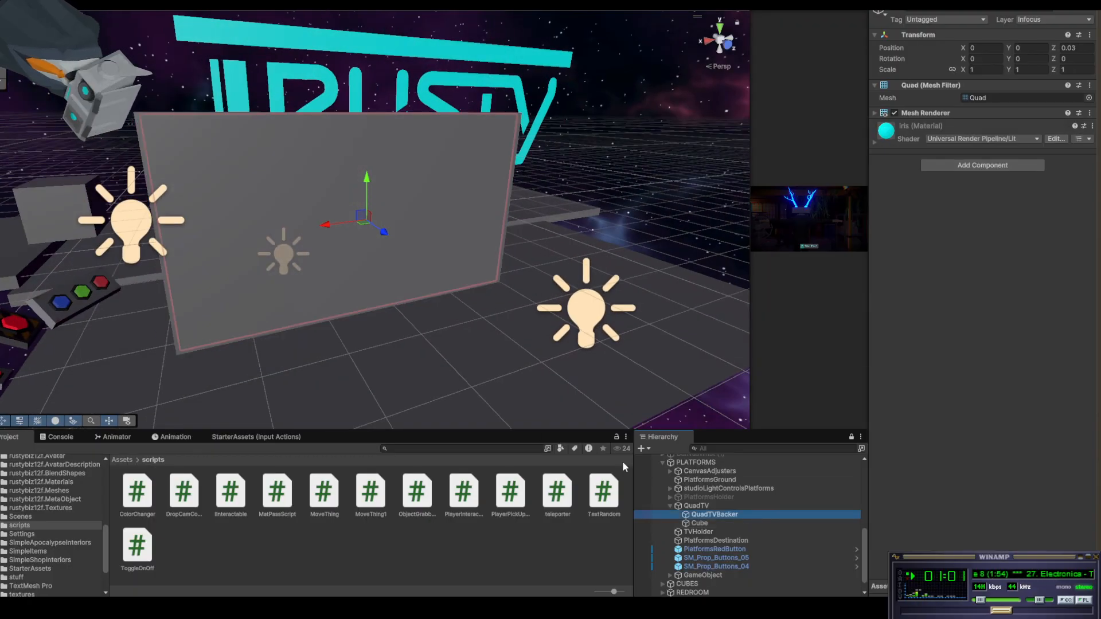
{"action": "left_click", "coordinate": [997, 127]}
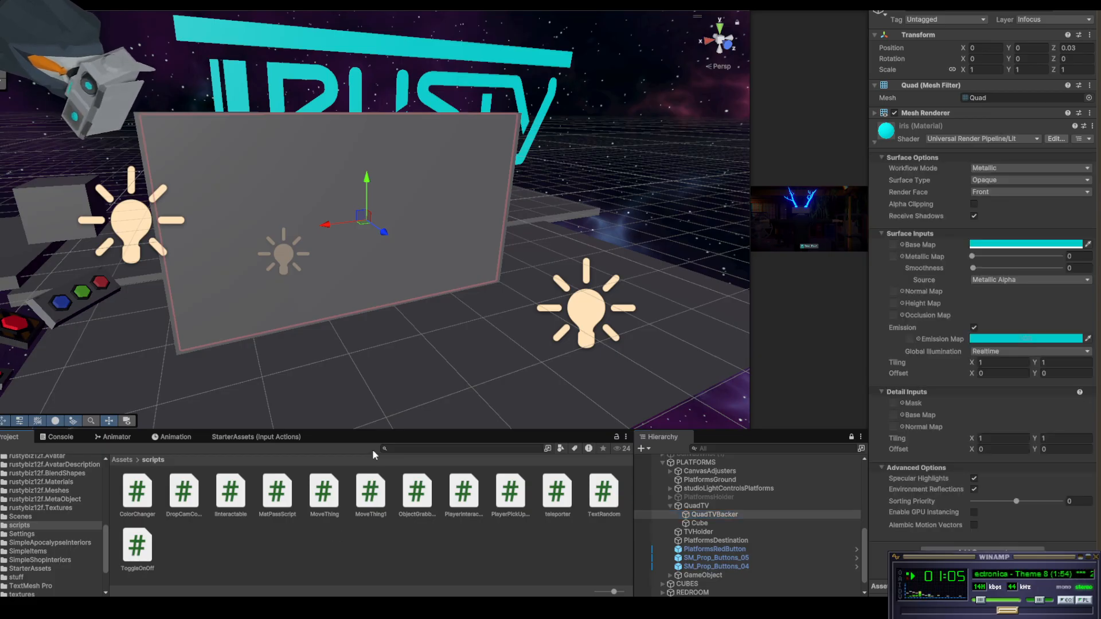
{"action": "left_click", "coordinate": [411, 447]}
{"action": "type", "text": "ir"}
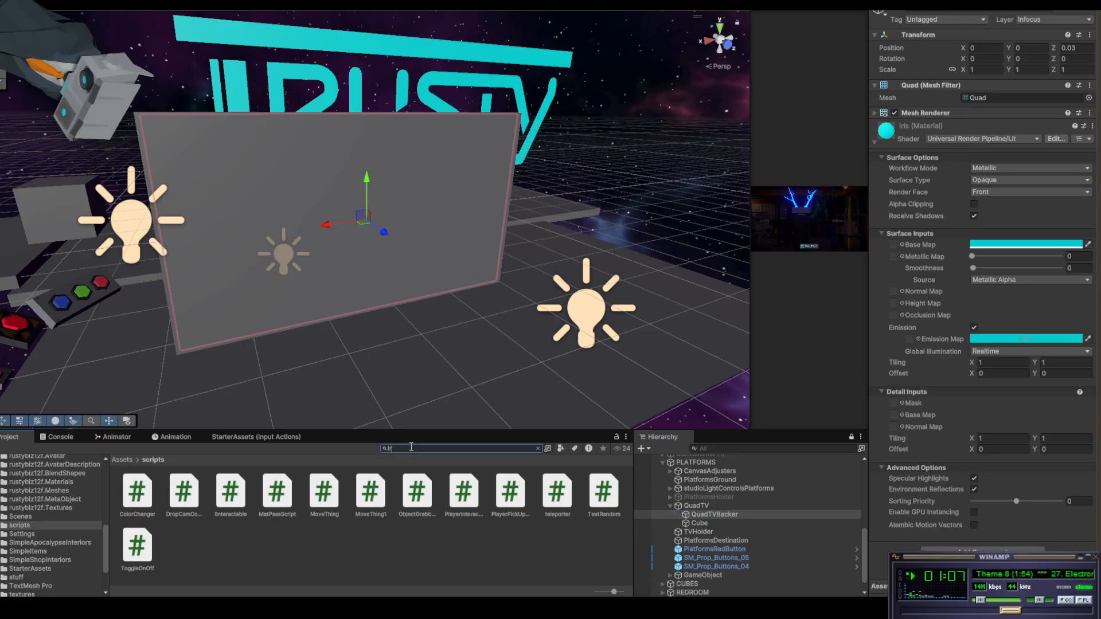
{"action": "type", "text": "is"}
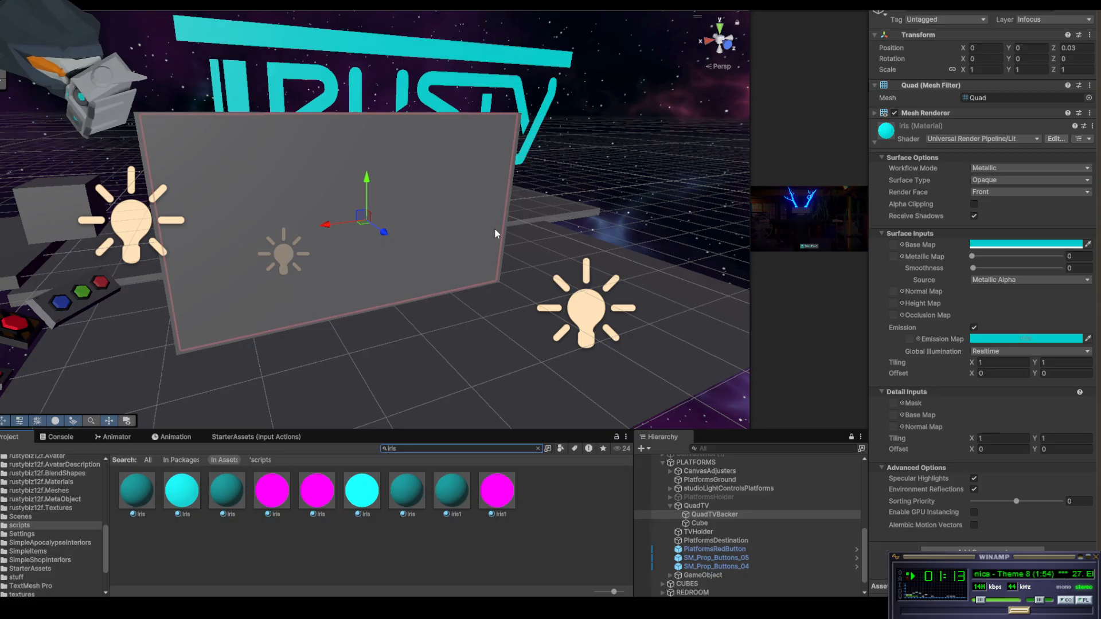
Assign the bright cyan Iris material to the Cube's Mesh Renderer as Element 0, and collapse the renderer's settings
{"action": "left_click", "coordinate": [701, 524]}
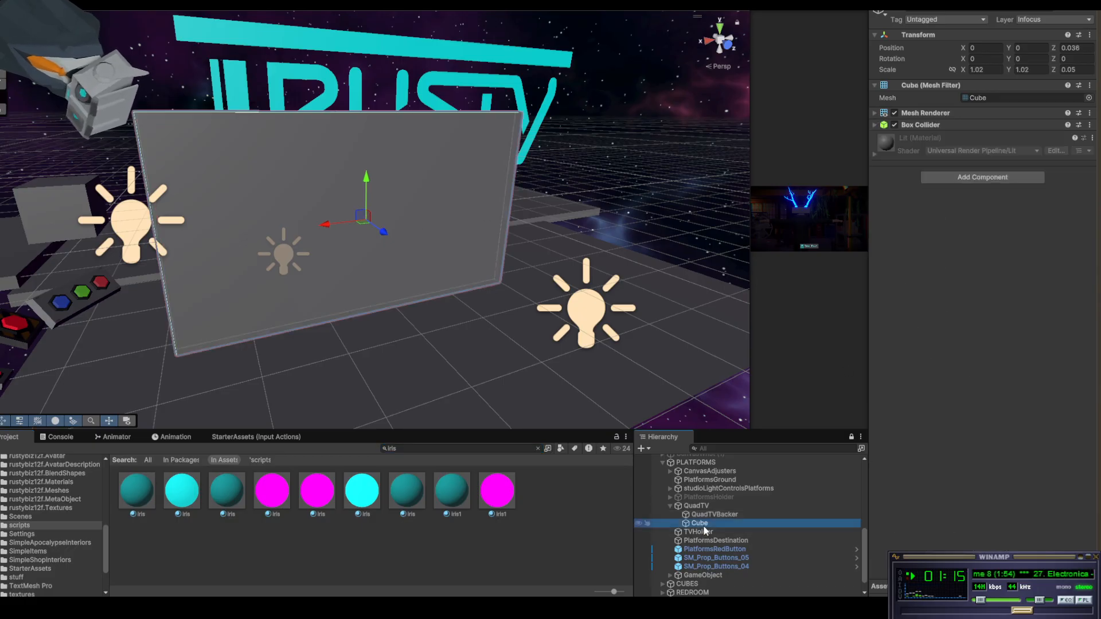
{"action": "left_click_drag", "start_coordinate": [175, 506], "coordinate": [1017, 215]}
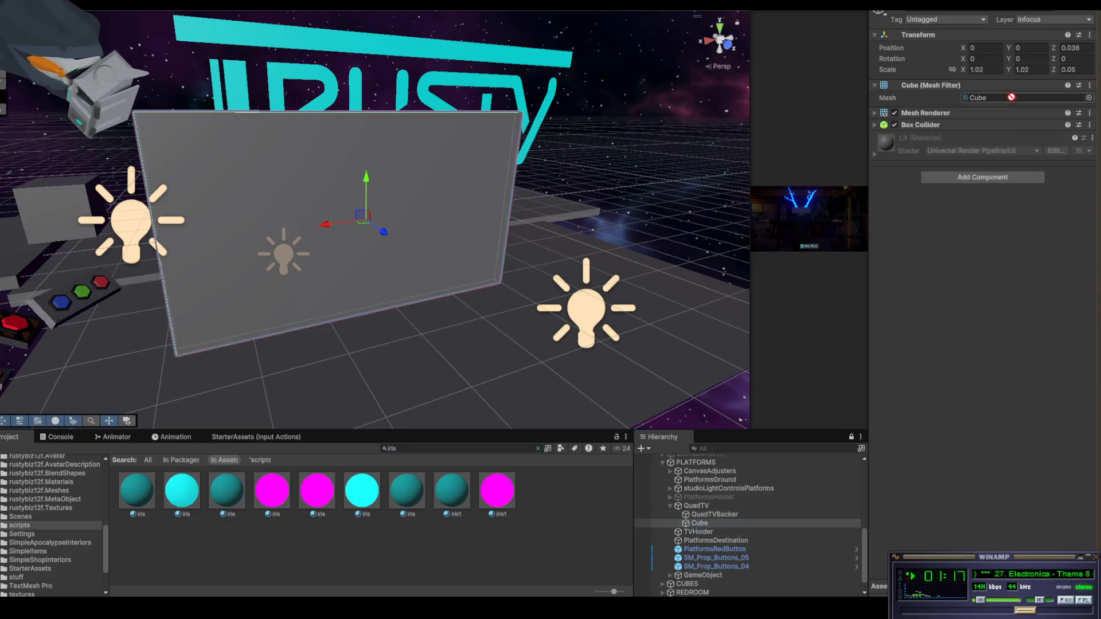
{"action": "left_click_drag", "start_coordinate": [1012, 97], "coordinate": [916, 215]}
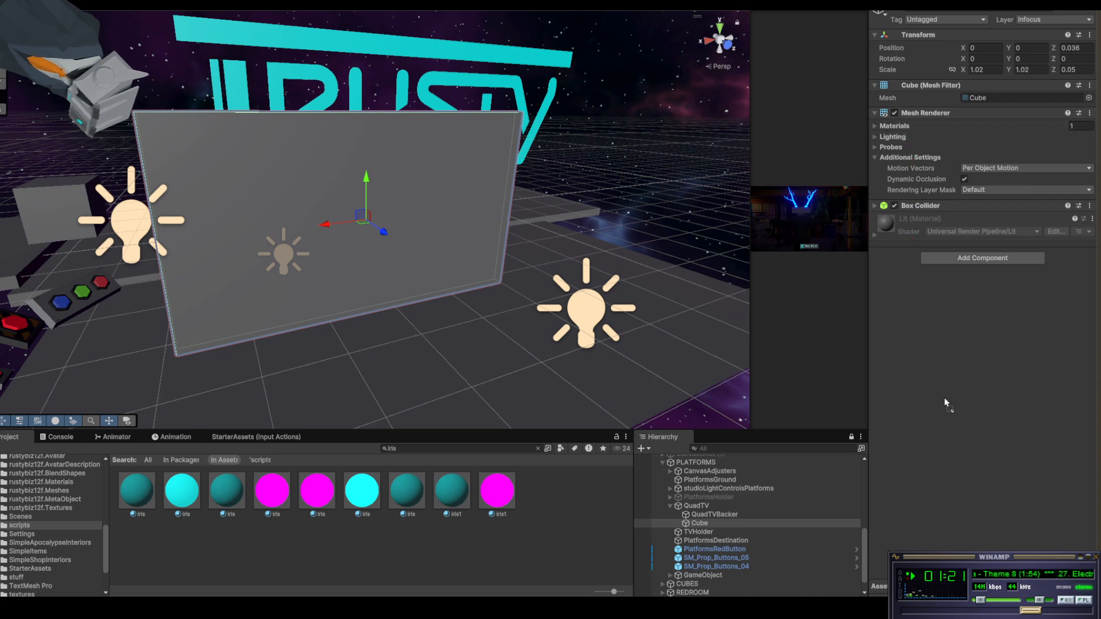
{"action": "left_click_drag", "start_coordinate": [945, 399], "coordinate": [975, 223]}
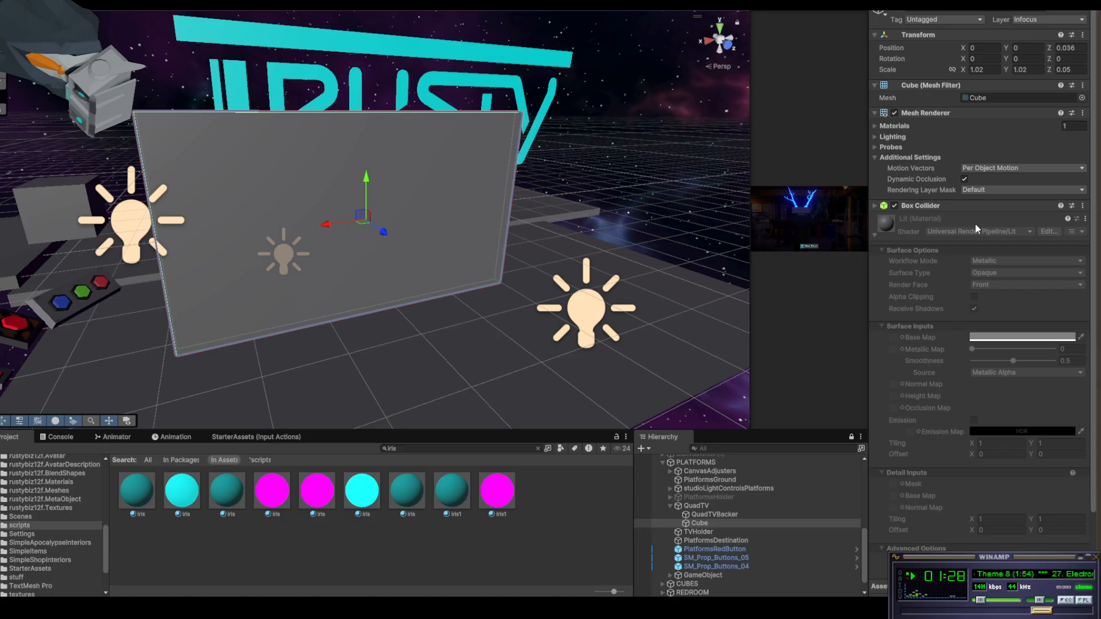
{"action": "left_click", "coordinate": [875, 205]}
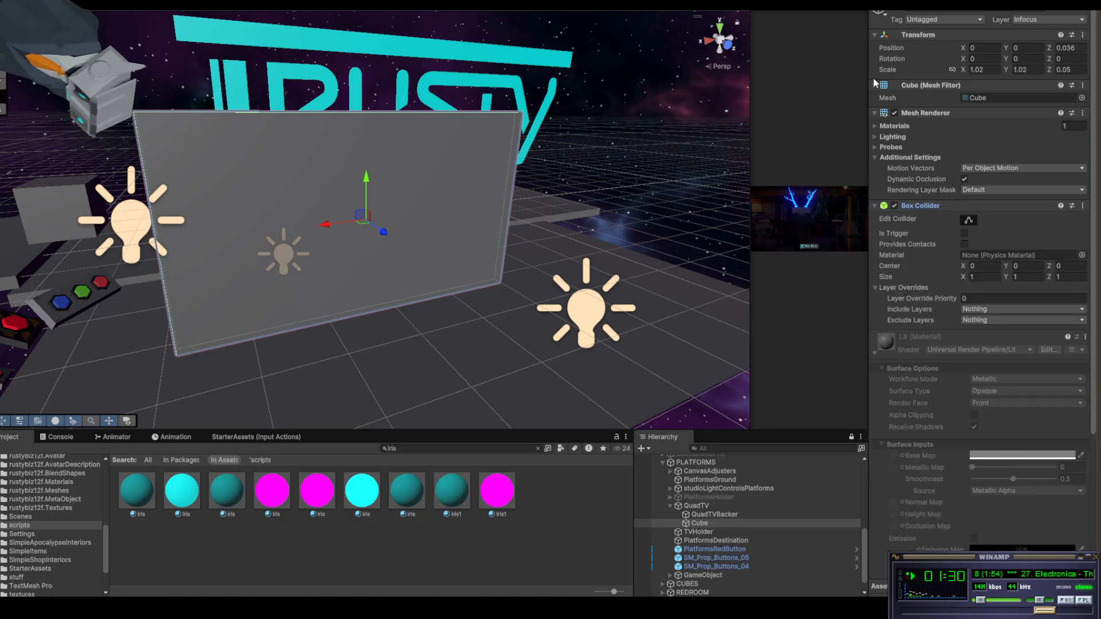
{"action": "left_click", "coordinate": [876, 125]}
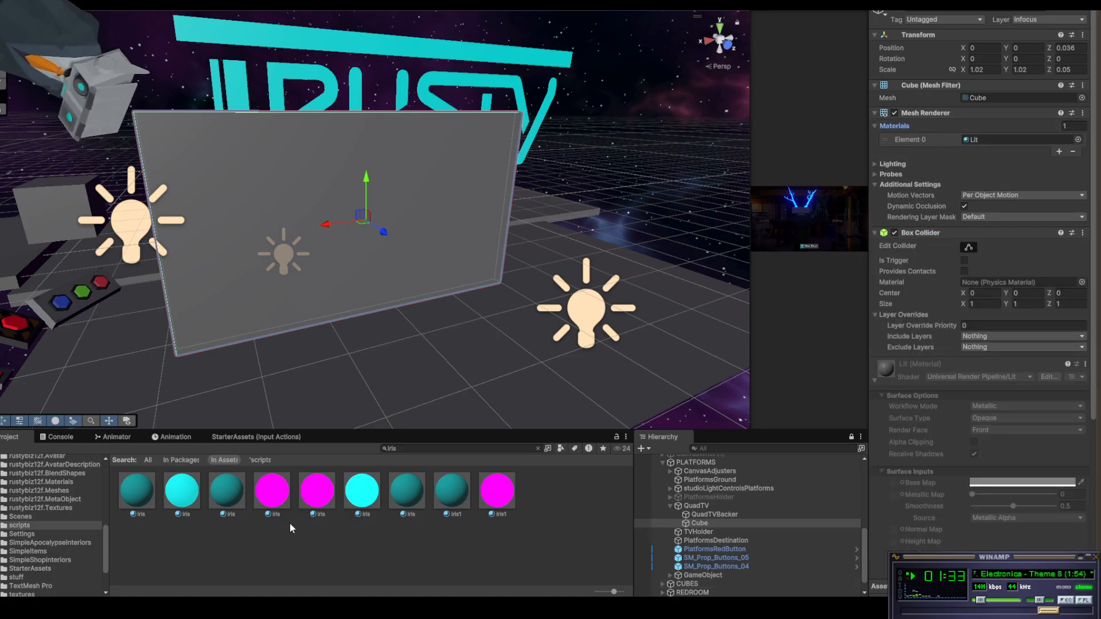
{"action": "left_click_drag", "start_coordinate": [182, 490], "coordinate": [993, 141]}
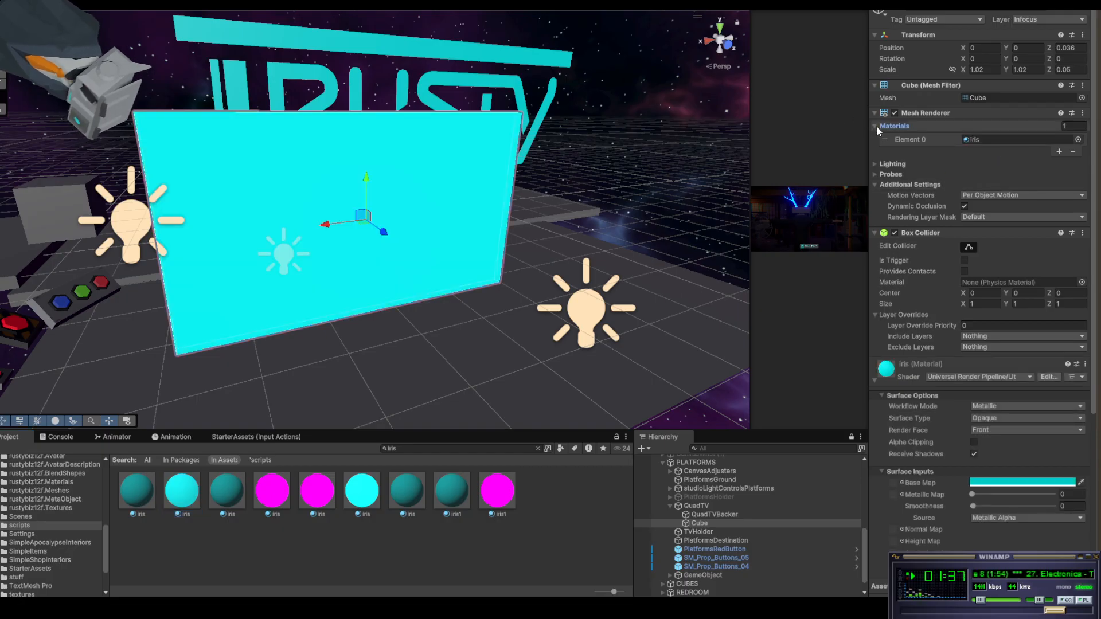
{"action": "left_click", "coordinate": [875, 125]}
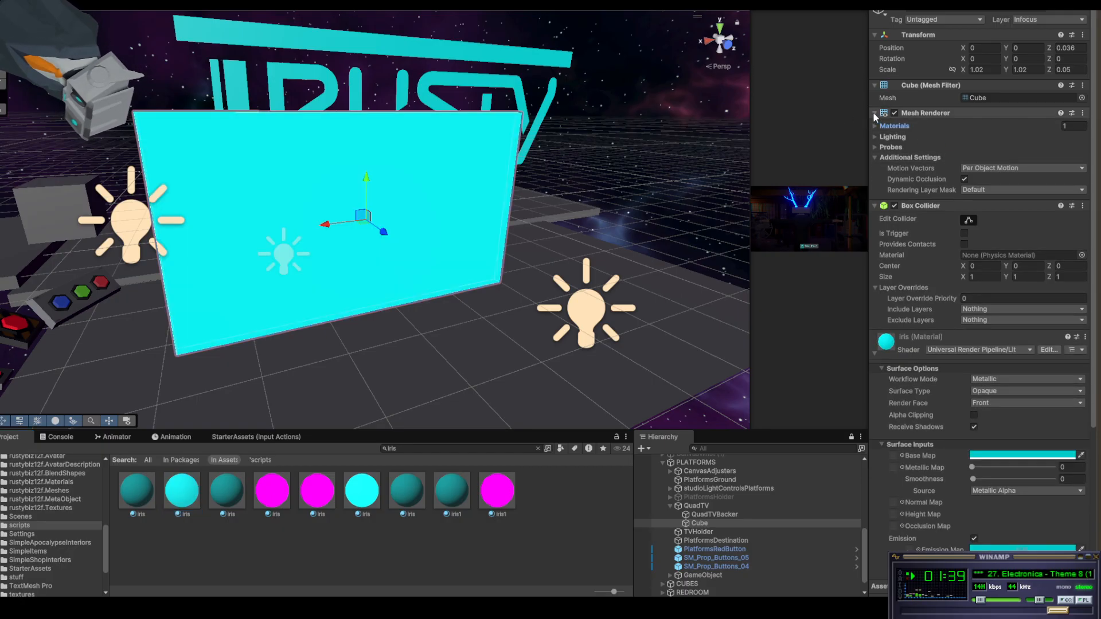
{"action": "left_click", "coordinate": [874, 113]}
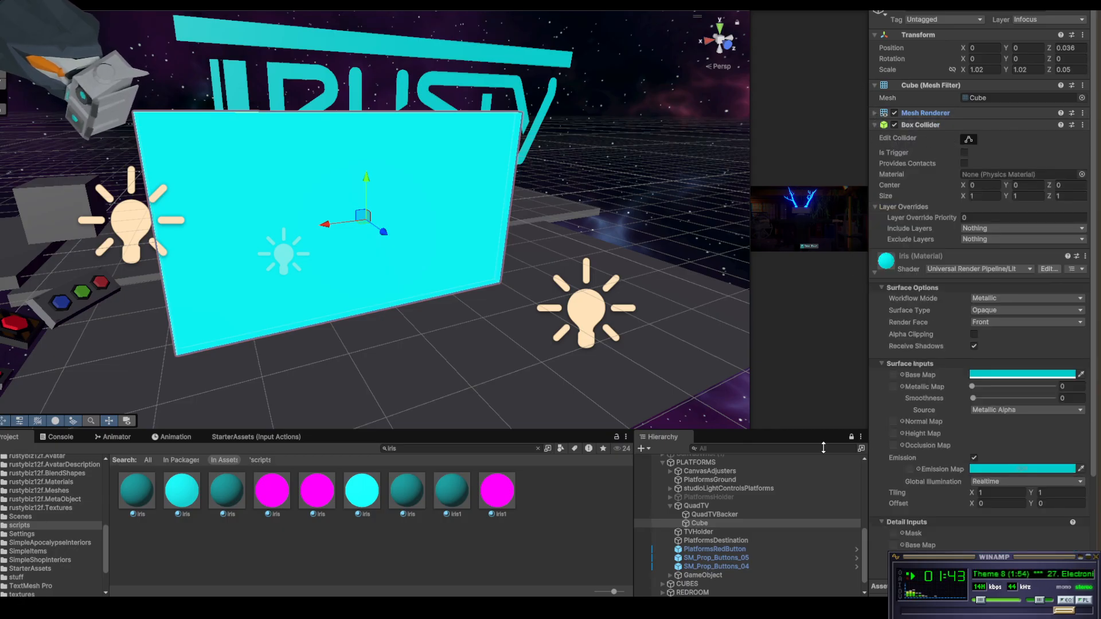
Remove the disabled Mesh Collider component from QuadTV
{"action": "left_click", "coordinate": [707, 506]}
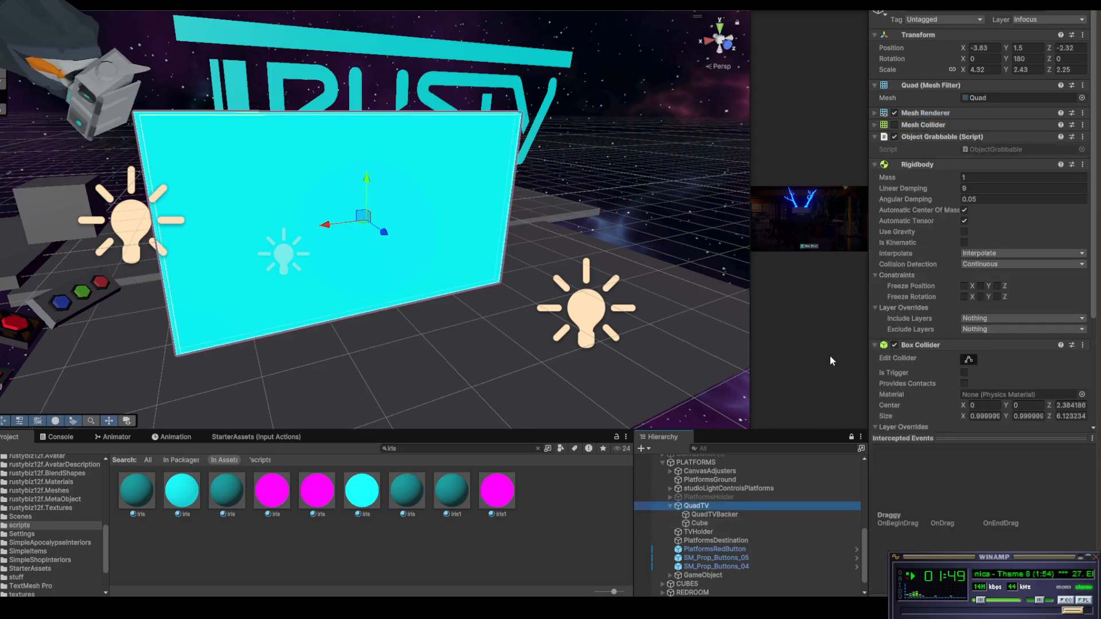
{"action": "left_click_drag", "start_coordinate": [537, 250], "coordinate": [754, 213], "text": "alt"}
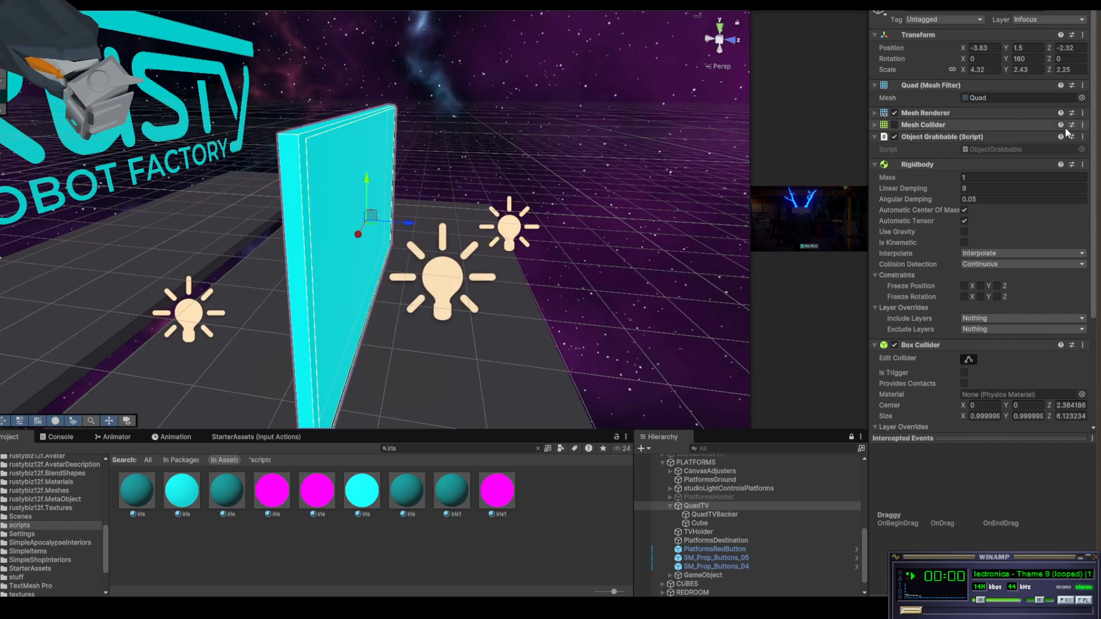
{"action": "left_click", "coordinate": [1083, 125]}
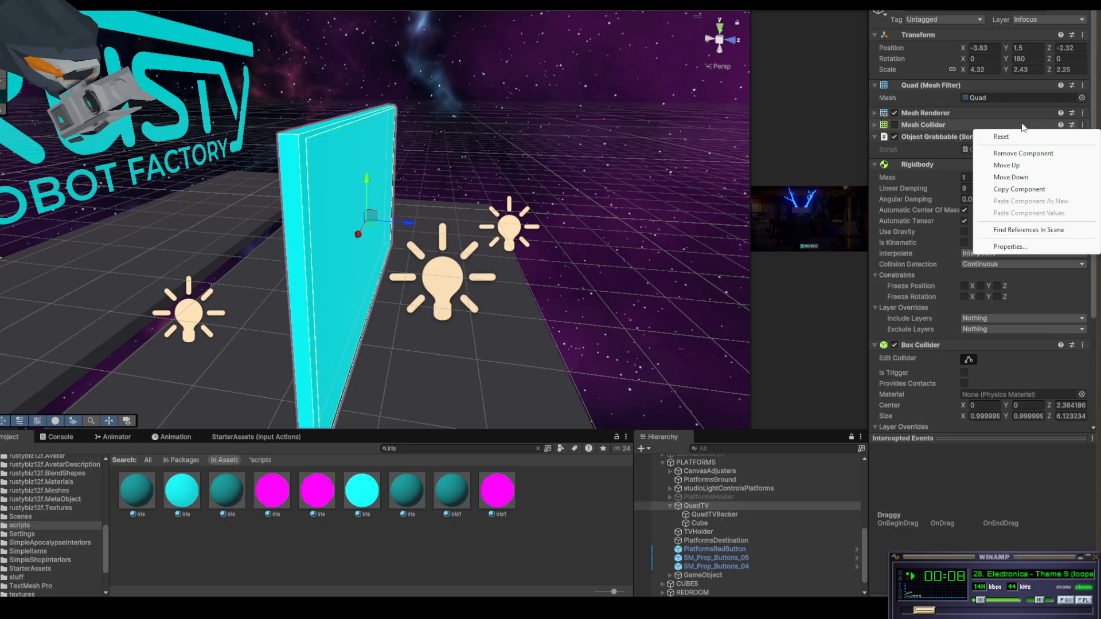
{"action": "left_click", "coordinate": [1021, 154]}
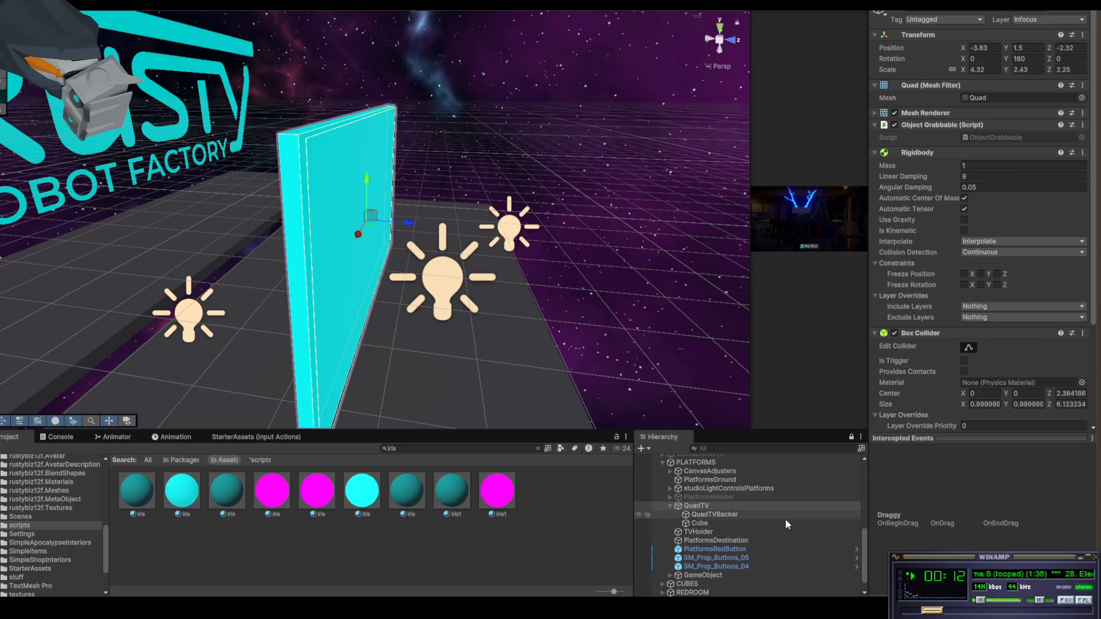
Remove the Box Collider component from the Cube under QuadTV, and collapse its Iris material settings
{"action": "left_click", "coordinate": [709, 523]}
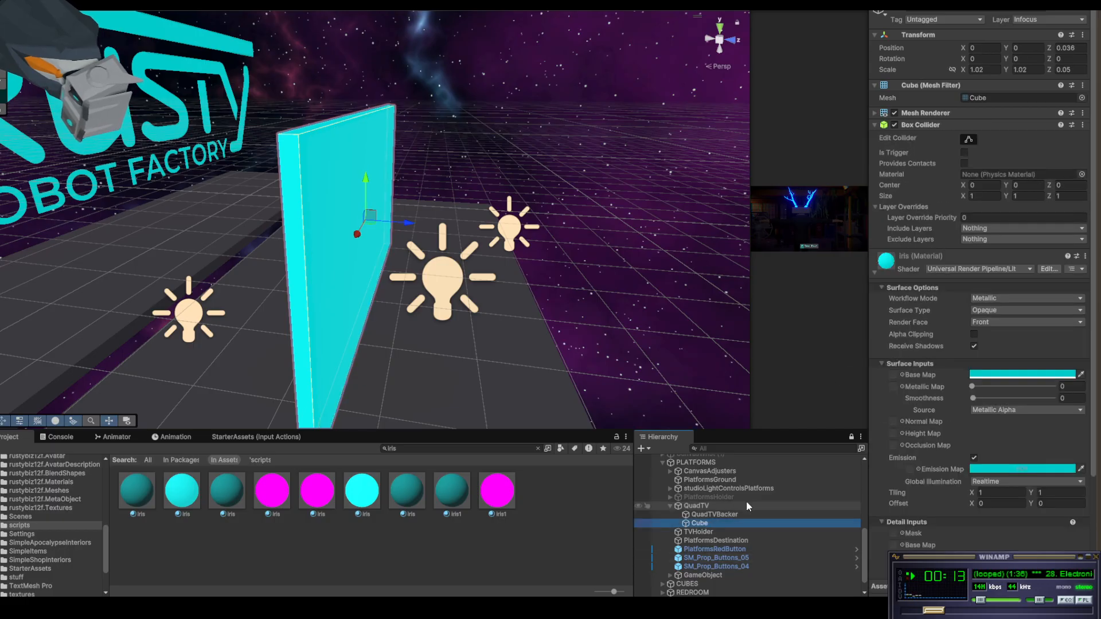
{"action": "left_click", "coordinate": [1082, 125]}
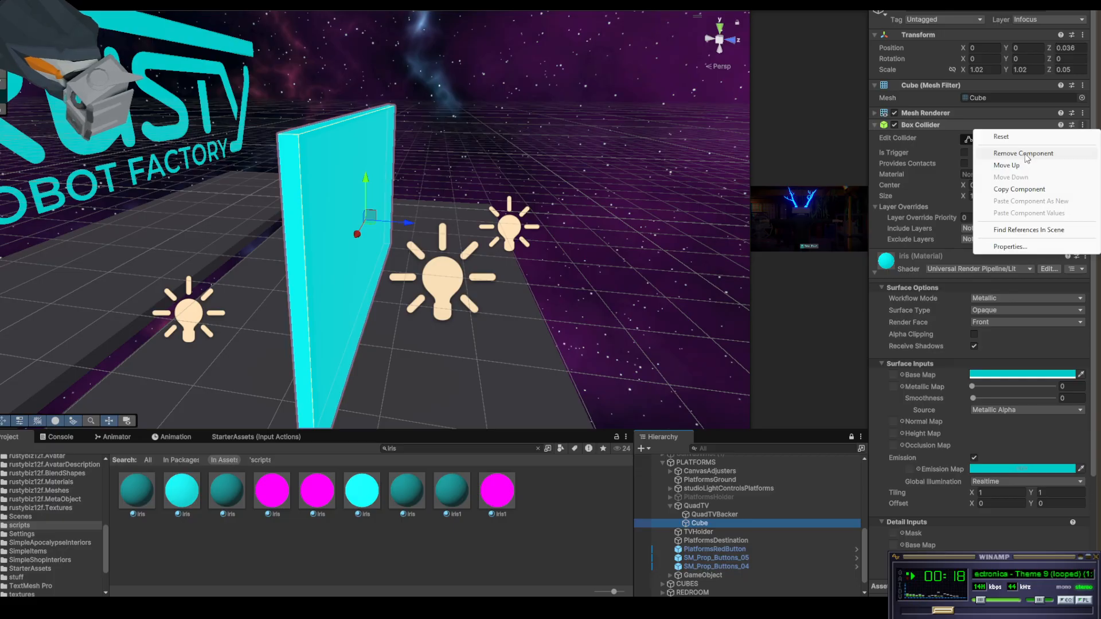
{"action": "left_click", "coordinate": [1024, 154]}
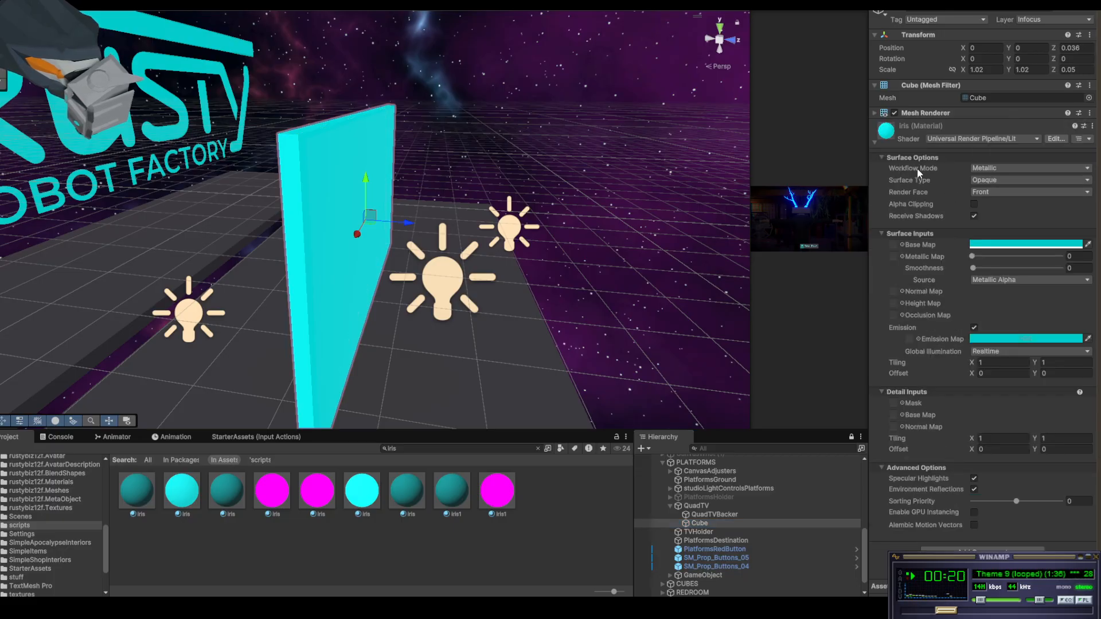
{"action": "left_click", "coordinate": [875, 141]}
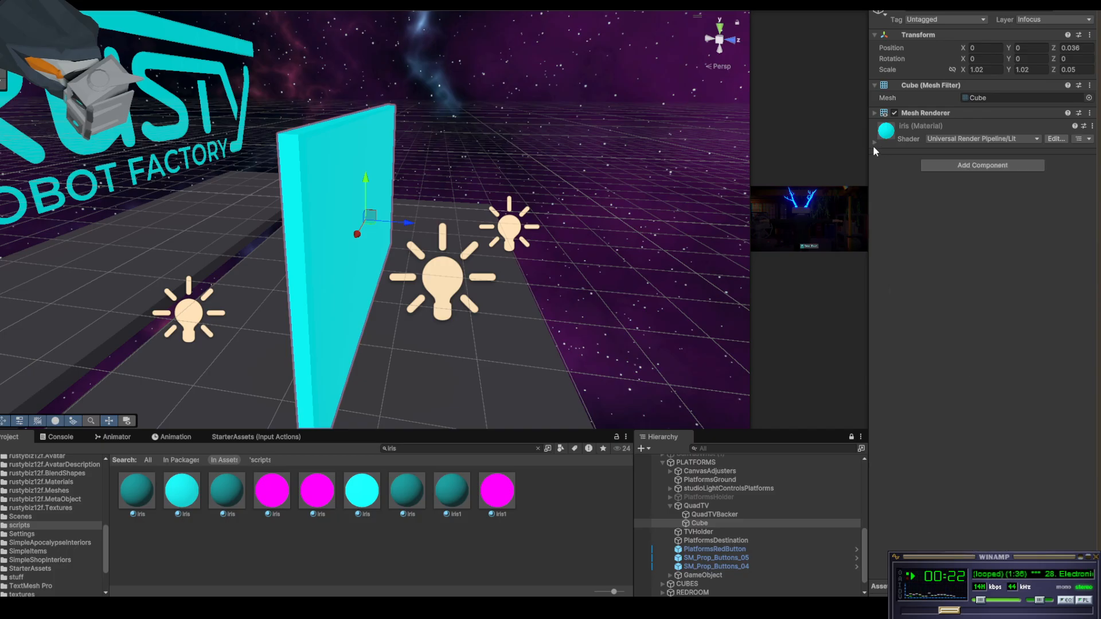
Deactivate the QuadTVBacker object and rename the Cube replacing it as TVBacker
{"action": "left_click", "coordinate": [712, 514]}
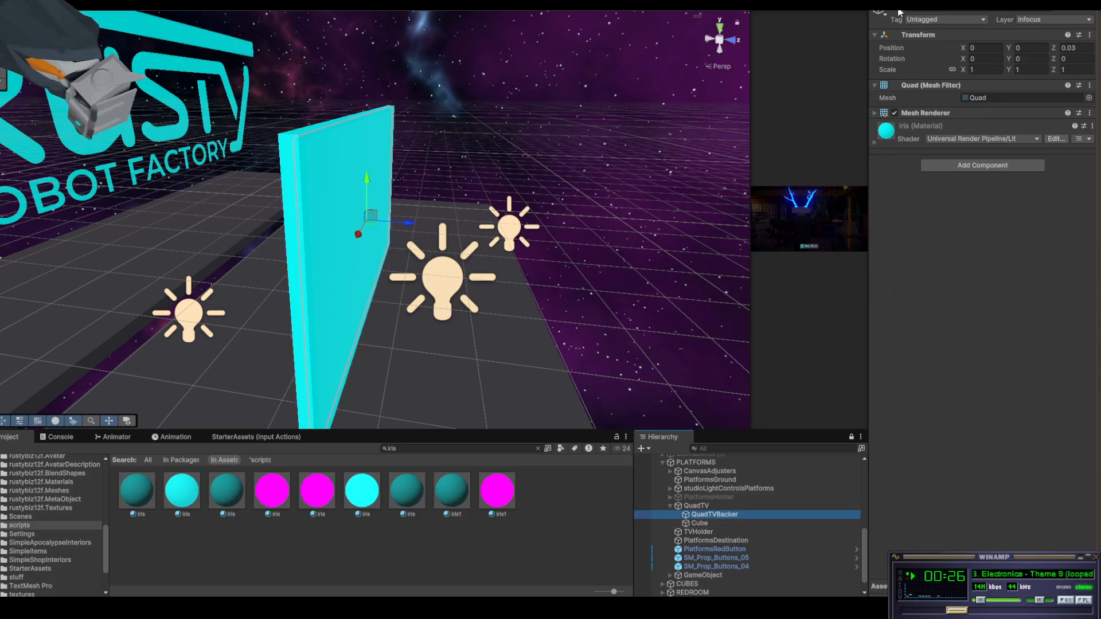
{"action": "left_click", "coordinate": [899, 11]}
{"action": "left_click", "coordinate": [698, 524]}
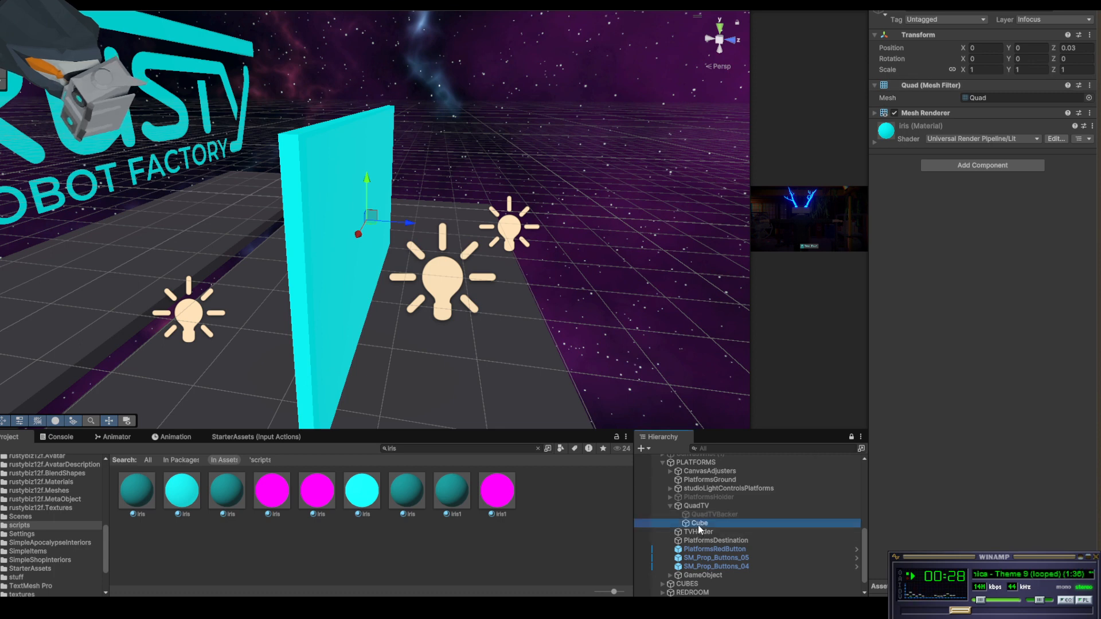
{"action": "left_click", "coordinate": [948, 12]}
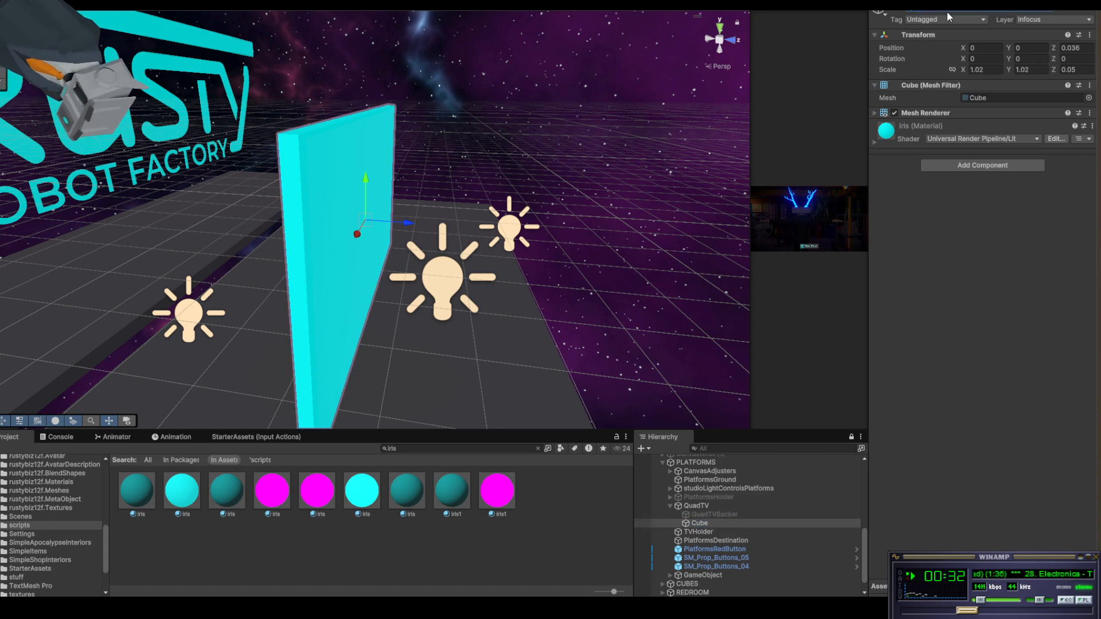
{"action": "type", "text": "TVBacker"}
{"action": "key", "text": "Return"}
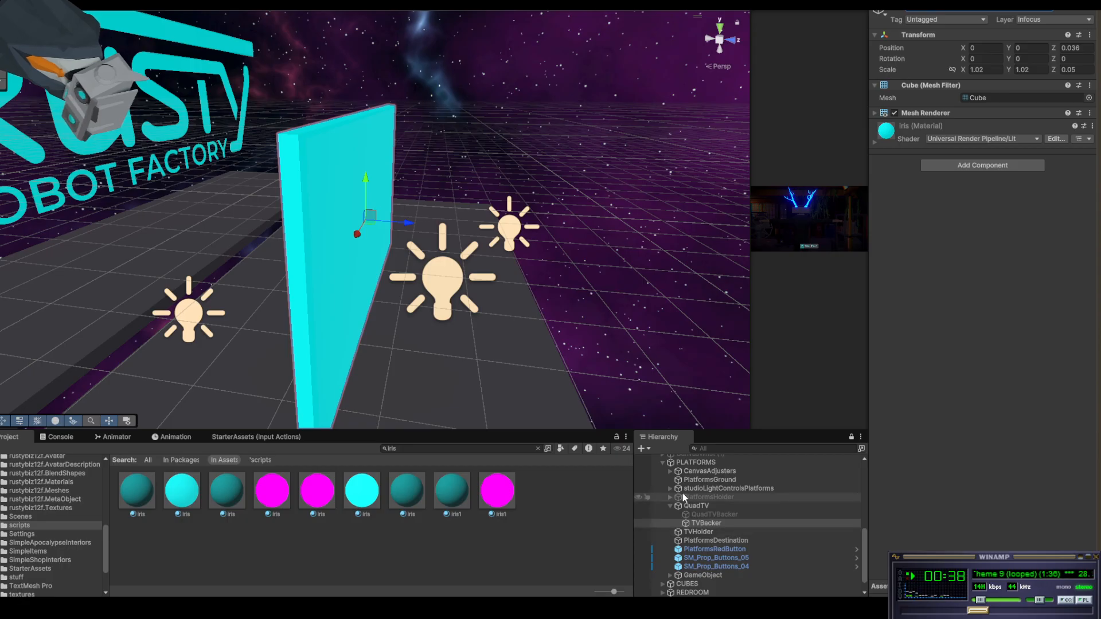
Collapse QuadTV's Box Collider and Rigidbody settings, and make more room for its component list
{"action": "left_click", "coordinate": [694, 506]}
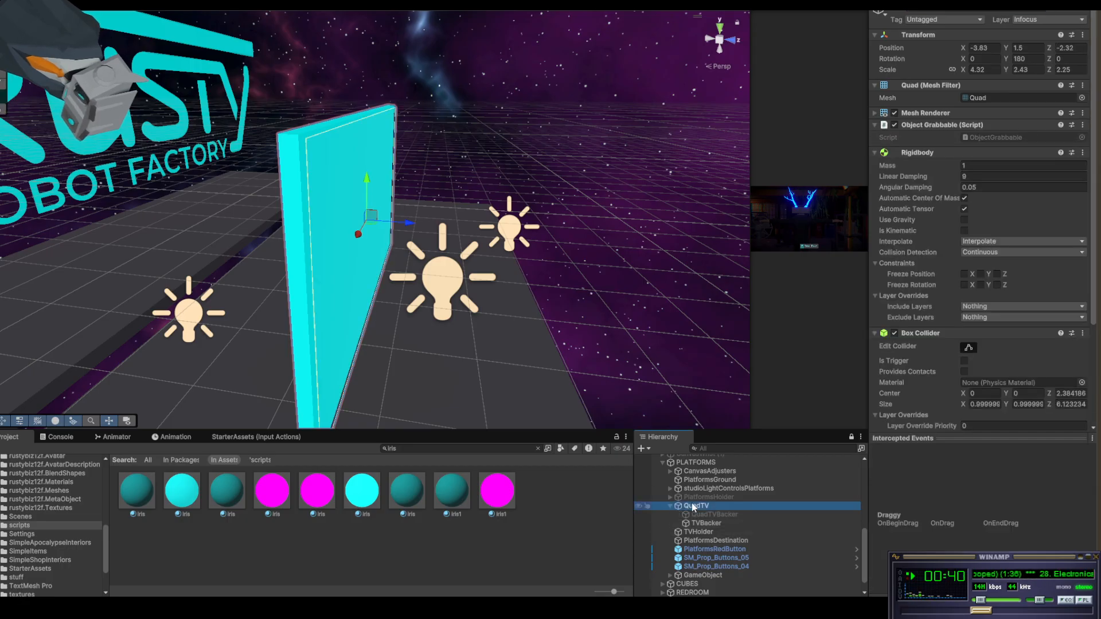
{"action": "left_click", "coordinate": [876, 333]}
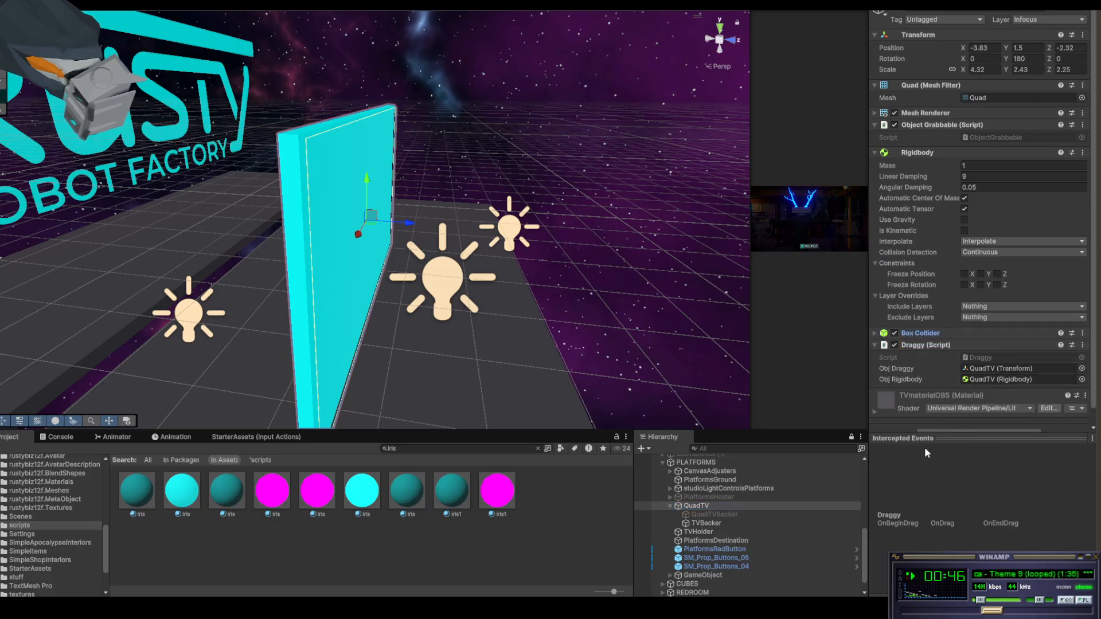
{"action": "left_click_drag", "start_coordinate": [925, 438], "coordinate": [963, 461]}
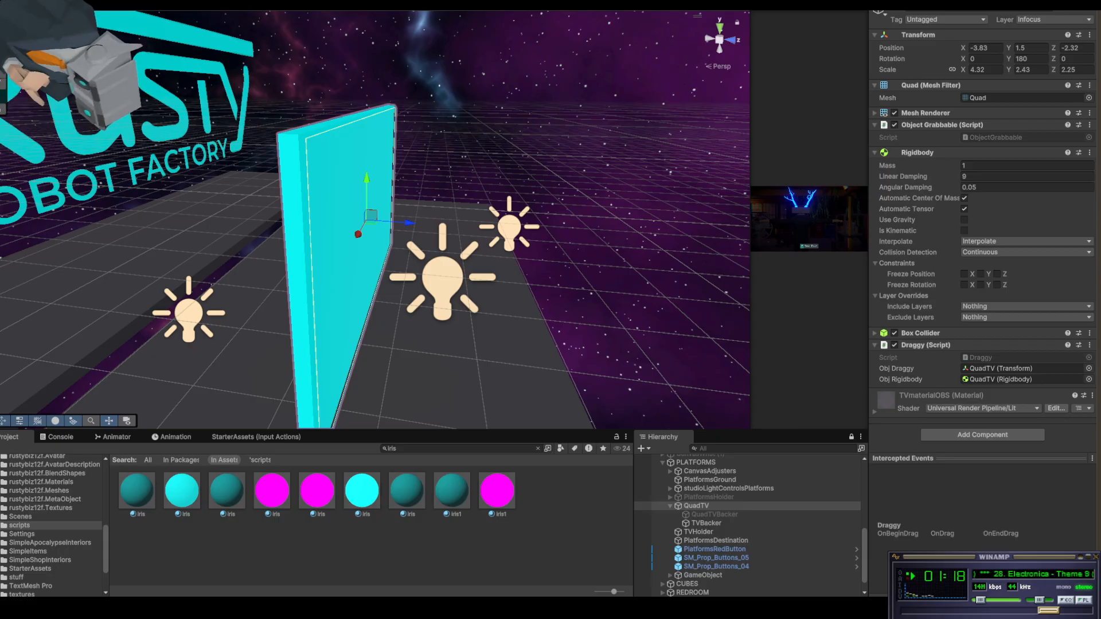
{"action": "left_click", "coordinate": [874, 152]}
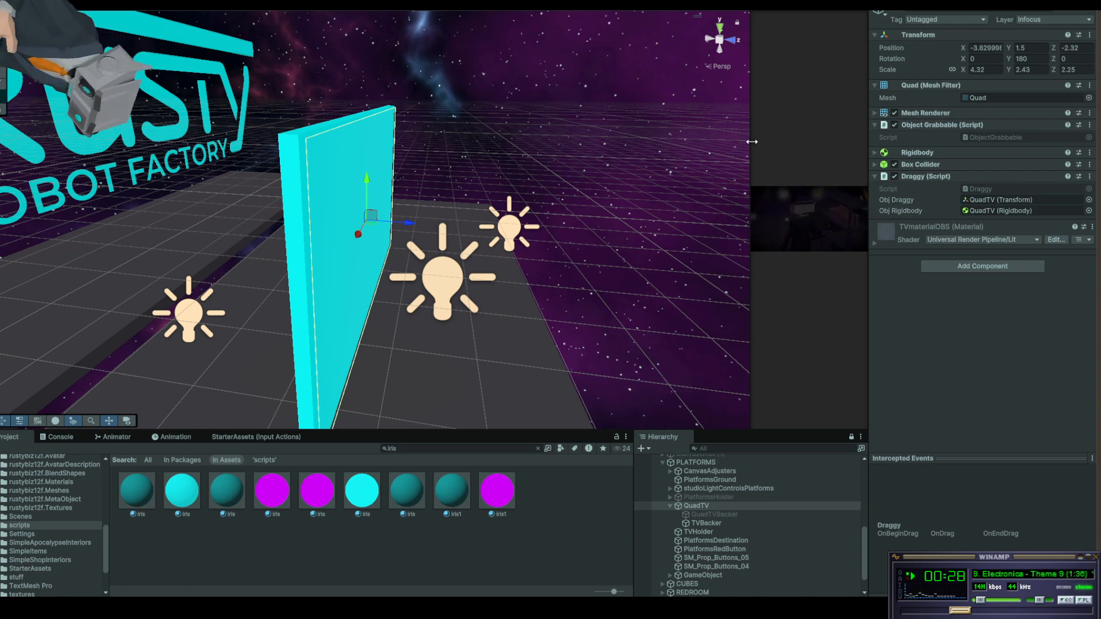
Widen the Game view and walk the robot character around to stand in front of the QuadTV screen
{"action": "left_click_drag", "start_coordinate": [752, 142], "coordinate": [264, 123]}
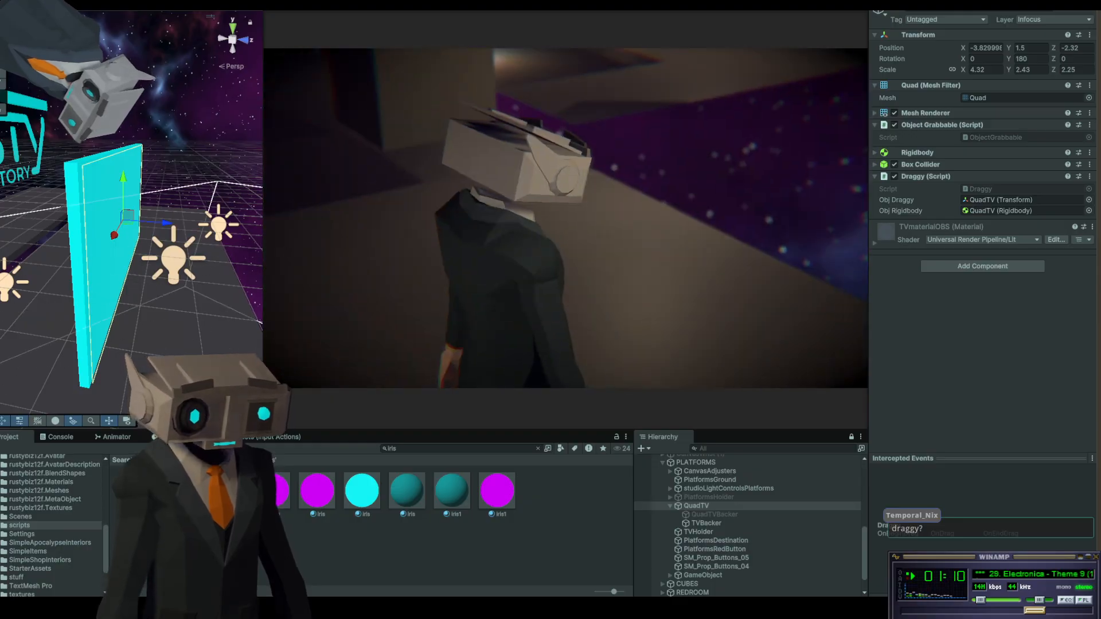
{"action": "key", "text": "w"}
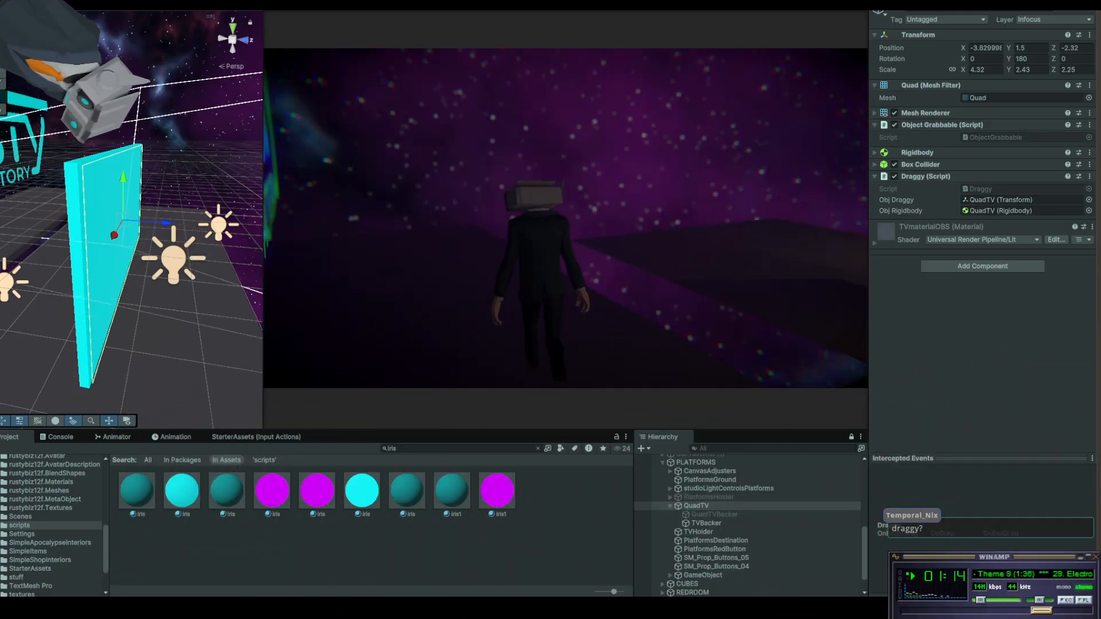
{"action": "key", "text": "Escape"}
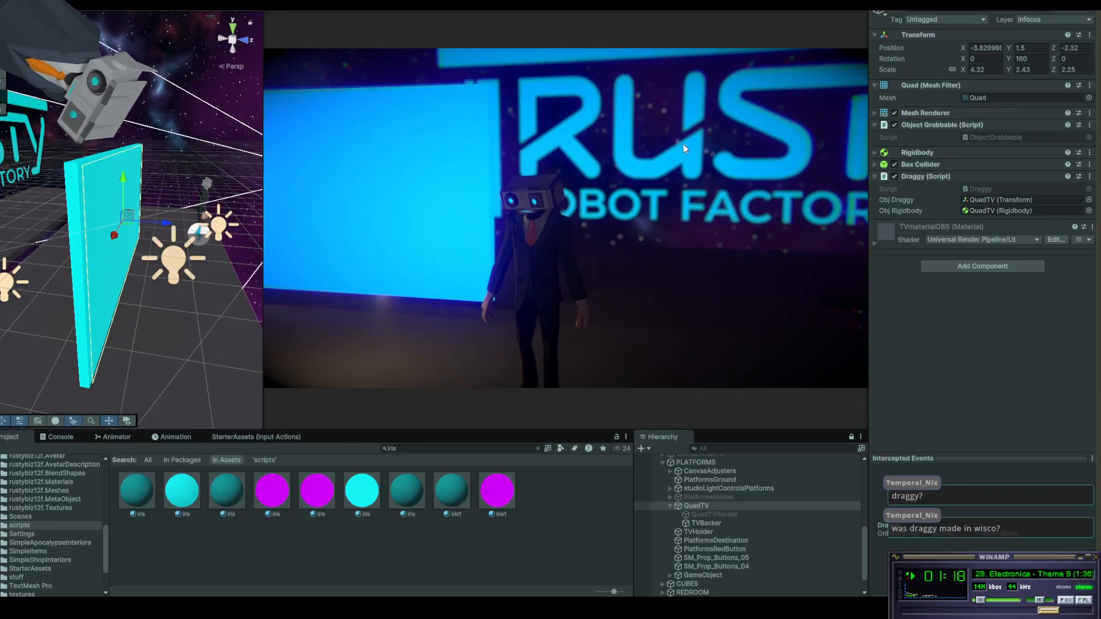
{"action": "key", "text": "a"}
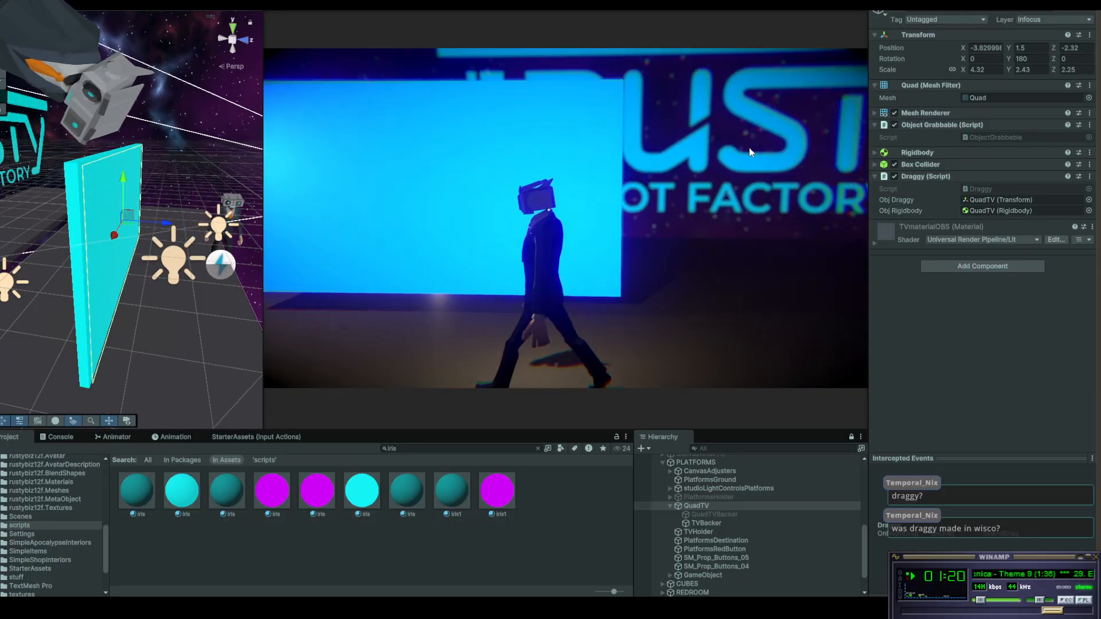
{"action": "key", "text": "s"}
{"action": "key", "text": "a"}
{"action": "key", "text": "s"}
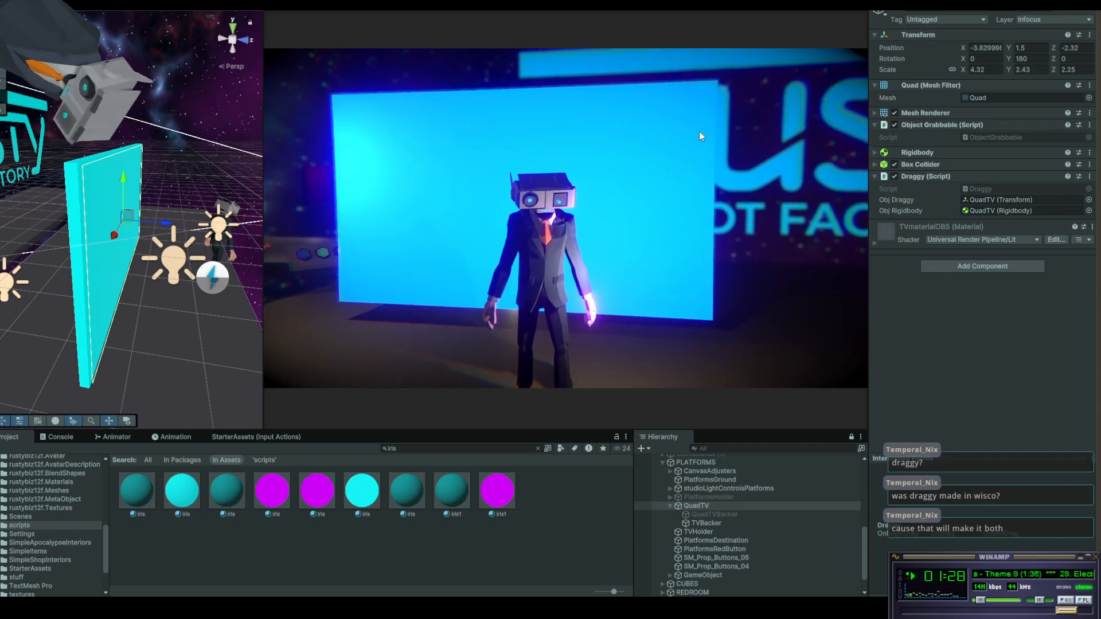
{"action": "key", "text": "a"}
{"action": "key", "text": "s"}
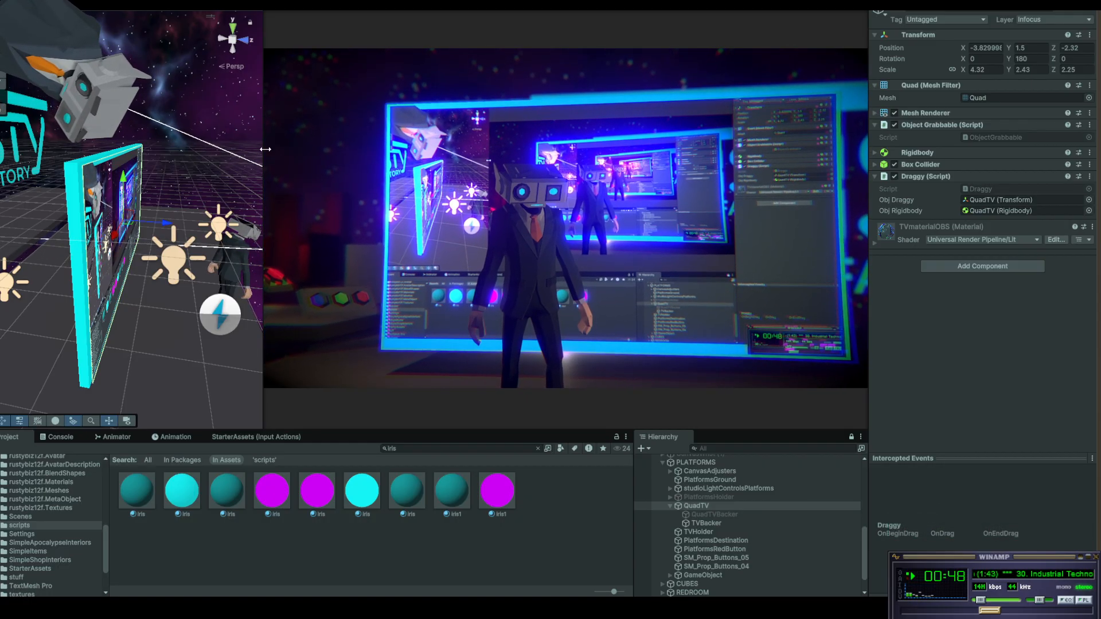
Enlarge the game view and walk the robot-headed character around the platform and TV screen in the running scene
{"action": "left_click_drag", "start_coordinate": [263, 151], "coordinate": [178, 151]}
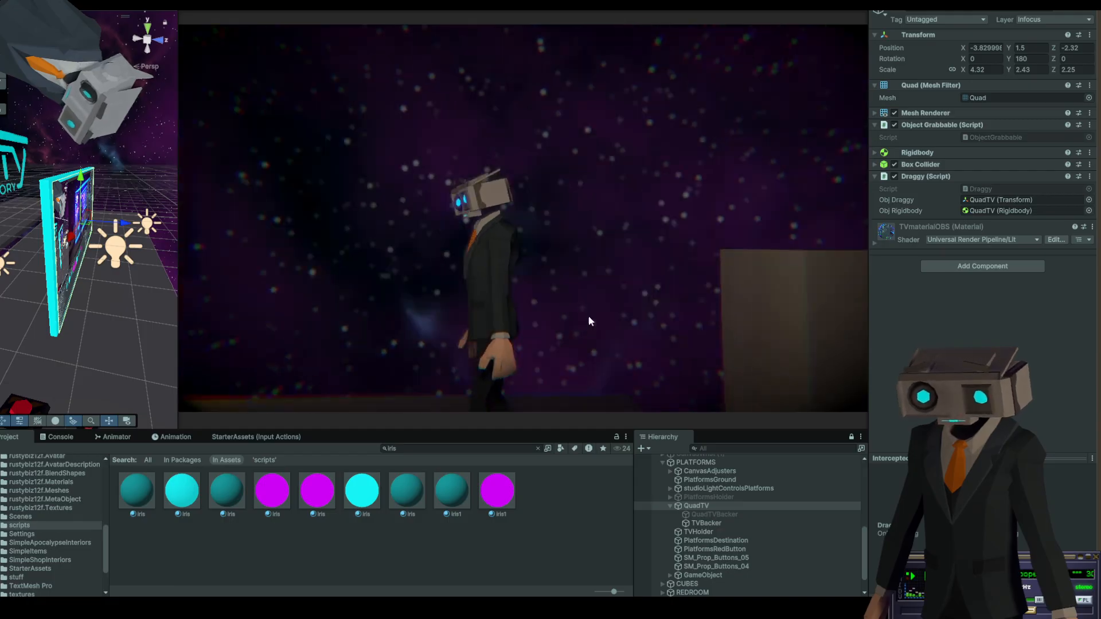
{"action": "key", "text": "w"}
{"action": "key", "text": "w"}
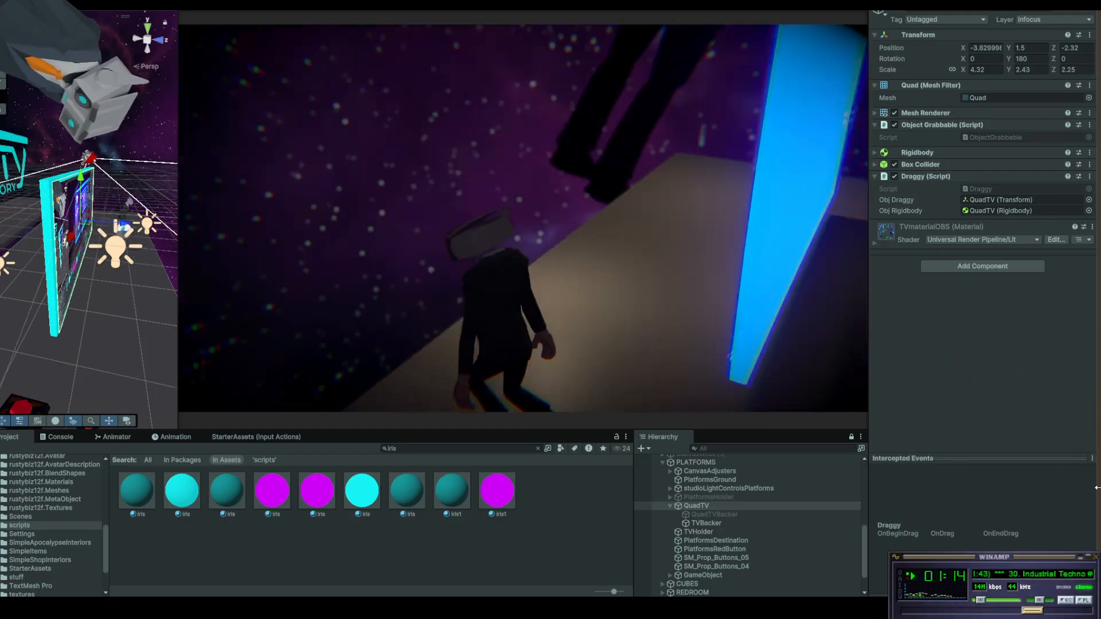
{"action": "key", "text": "w"}
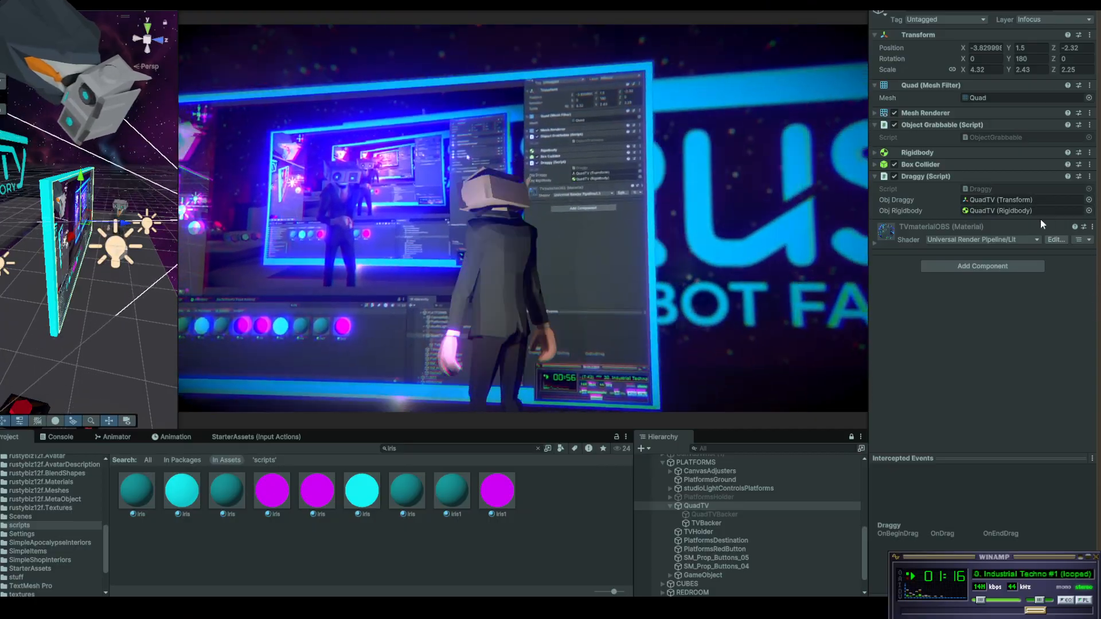
{"action": "key", "text": "s"}
{"action": "key", "text": "s"}
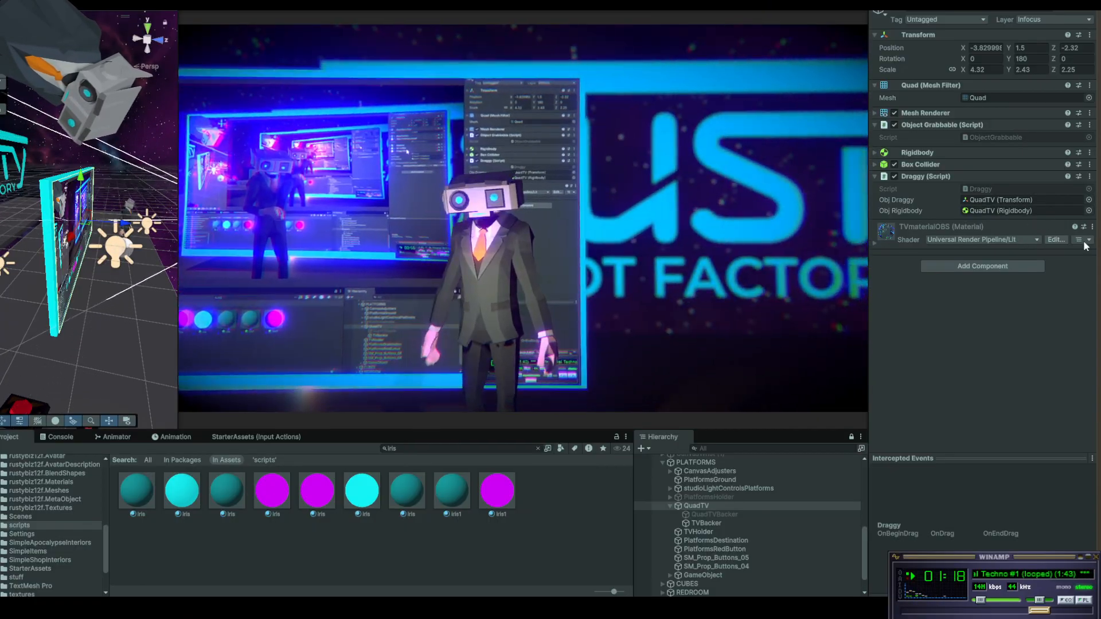
{"action": "key", "text": "w"}
{"action": "key", "text": "s"}
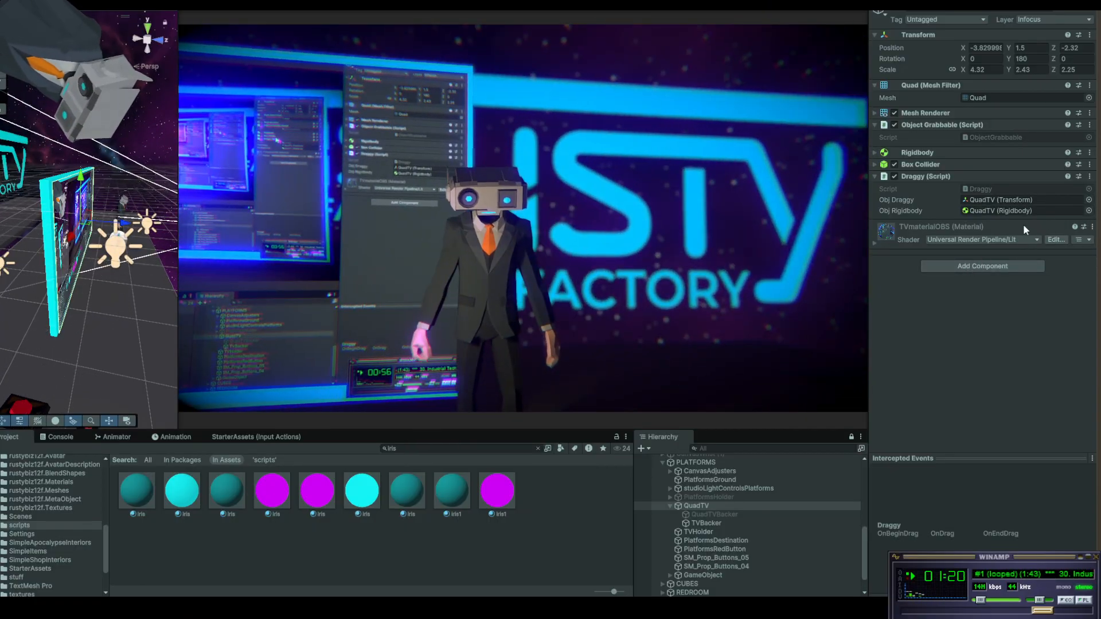
{"action": "key", "text": "c"}
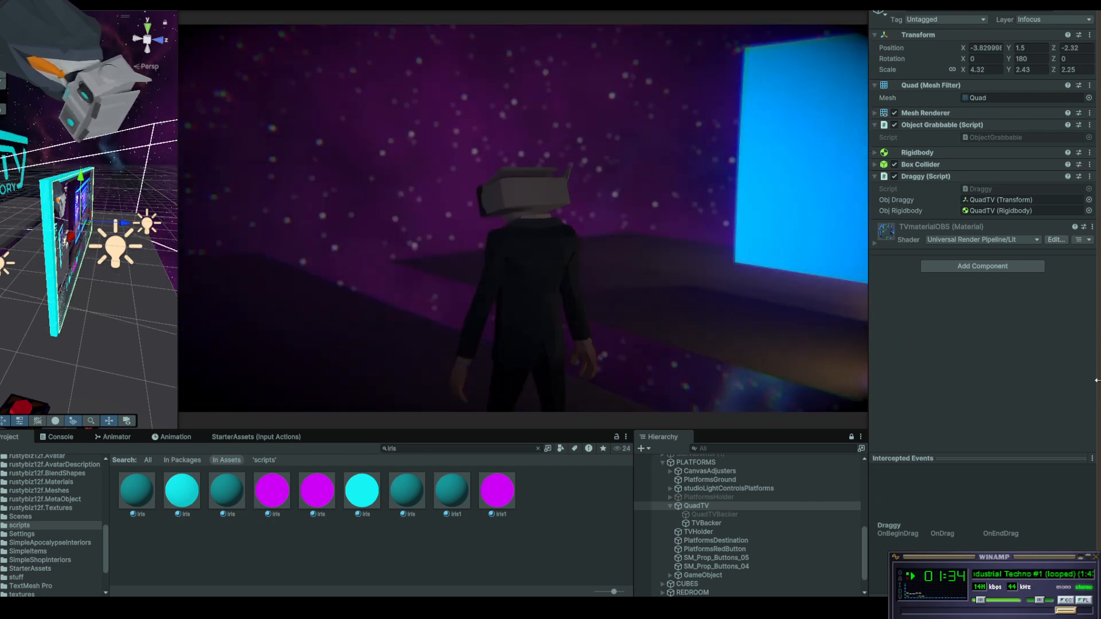
{"action": "key", "text": "w"}
{"action": "key", "text": "a"}
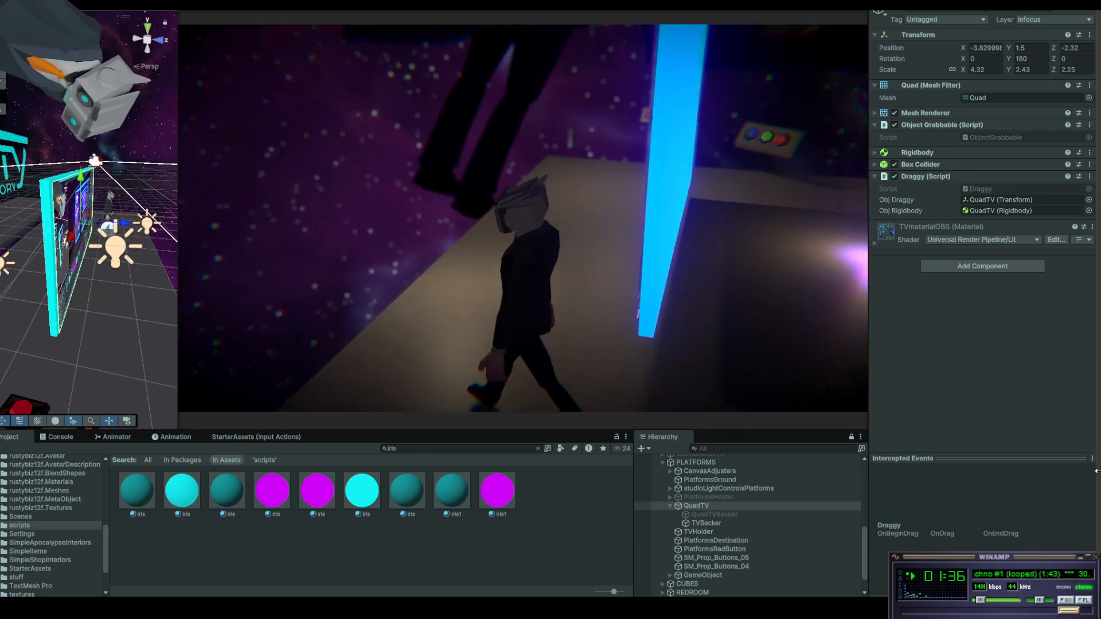
{"action": "key", "text": "w"}
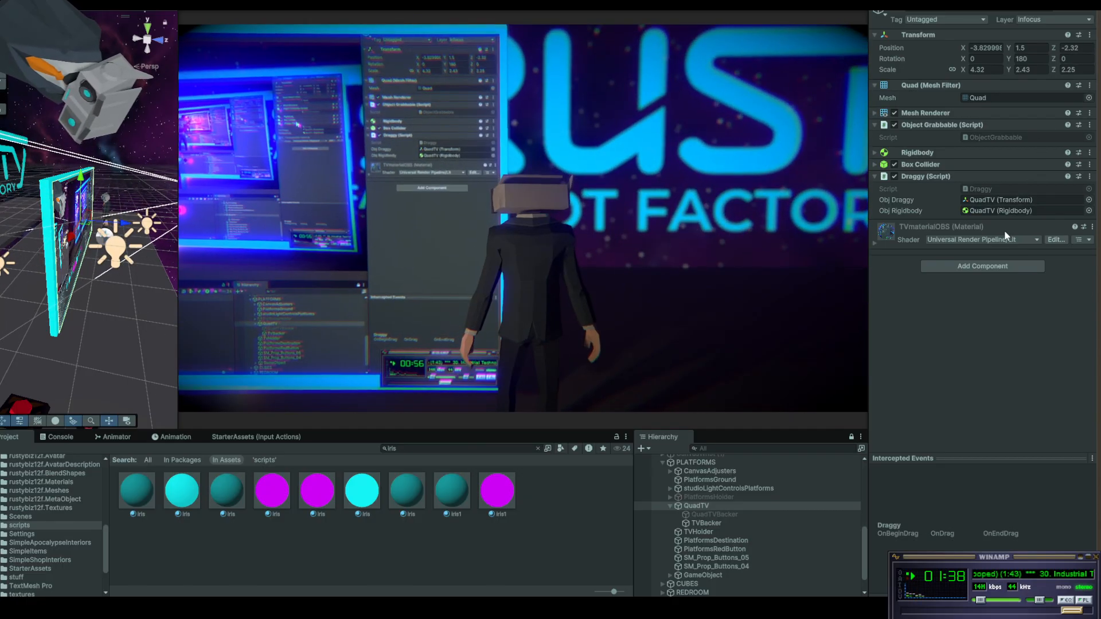
{"action": "key", "text": "s"}
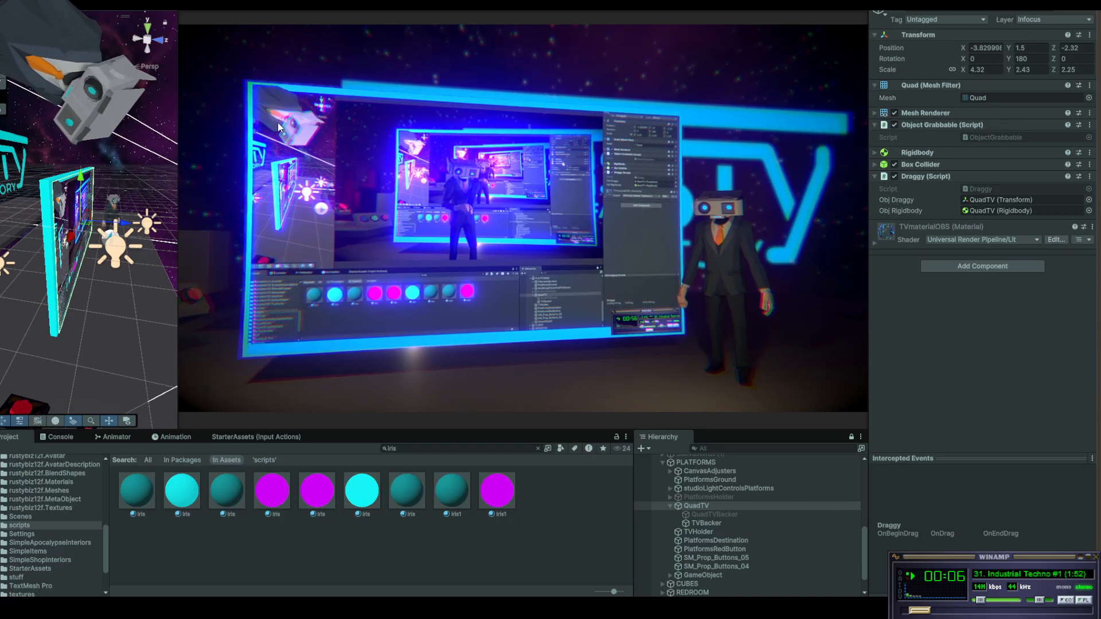
Rotate the QuadTV screen to several tilted angles in the running scene to test its drag rotation
{"action": "left_click_drag", "start_coordinate": [278, 127], "coordinate": [370, 155]}
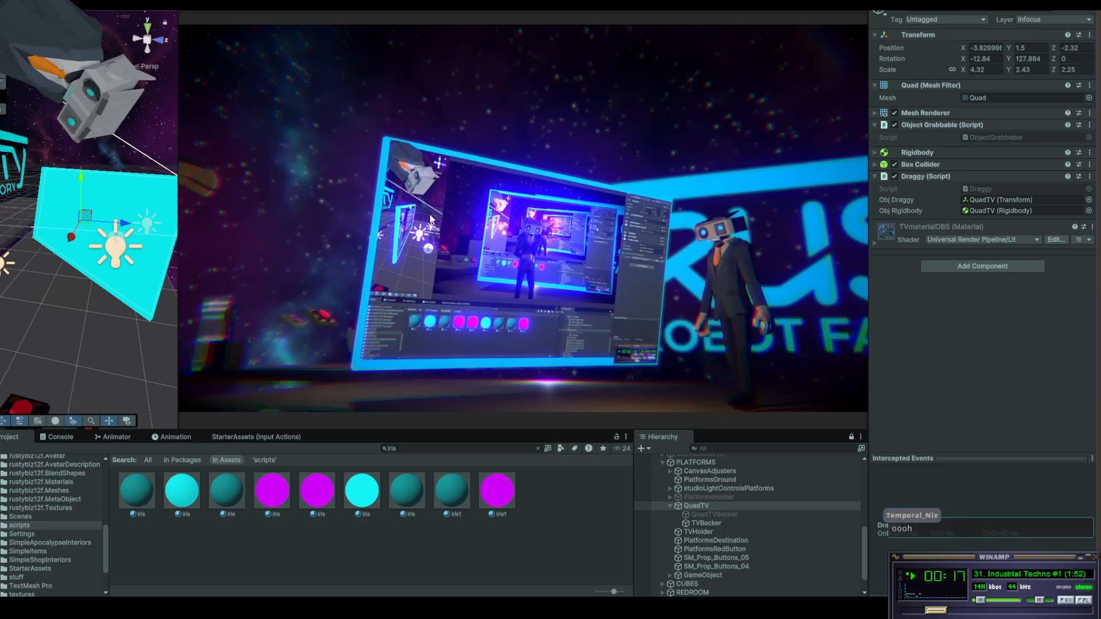
{"action": "left_click_drag", "start_coordinate": [430, 220], "coordinate": [408, 222]}
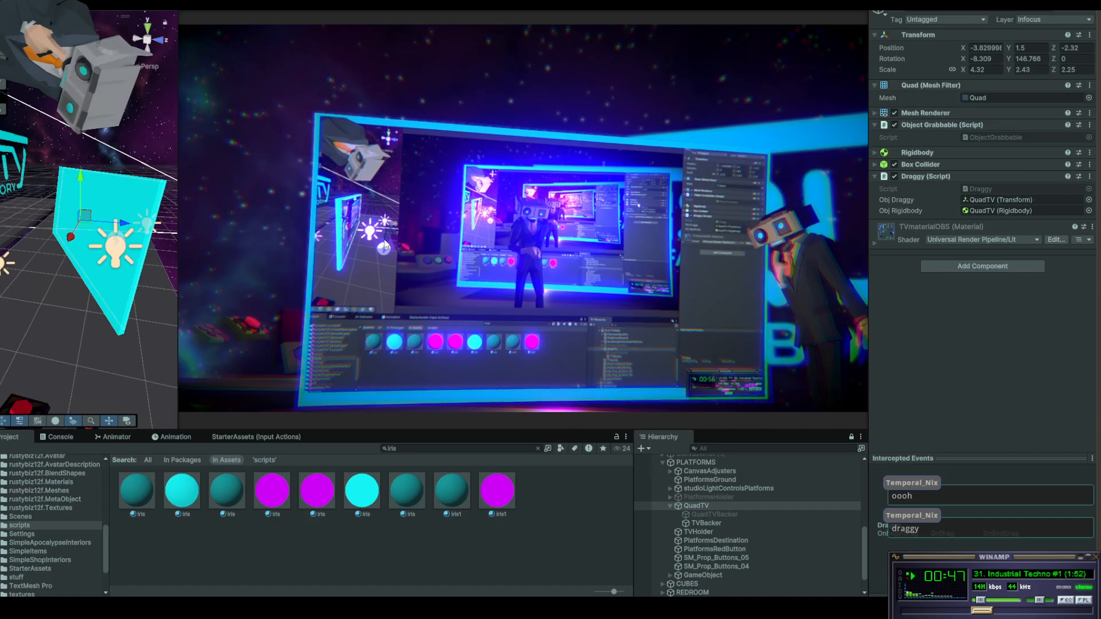
{"action": "left_click_drag", "start_coordinate": [385, 241], "coordinate": [432, 231]}
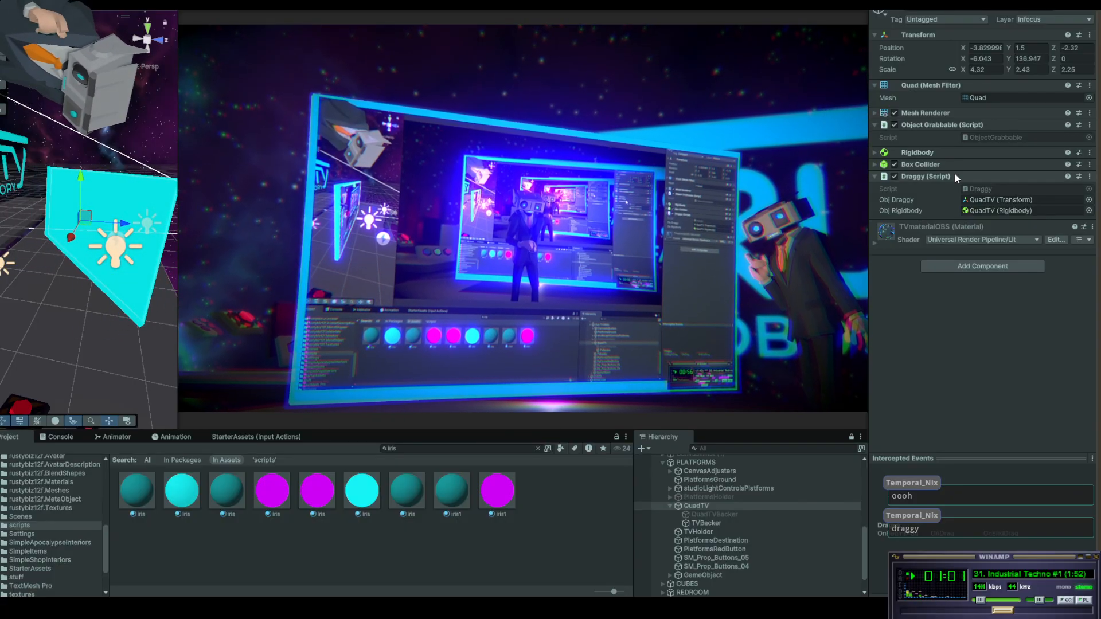
Open the Draggy script from QuadTV's component, review its drag-handling and rotation code, and minimize the code editor
{"action": "left_click", "coordinate": [1090, 176]}
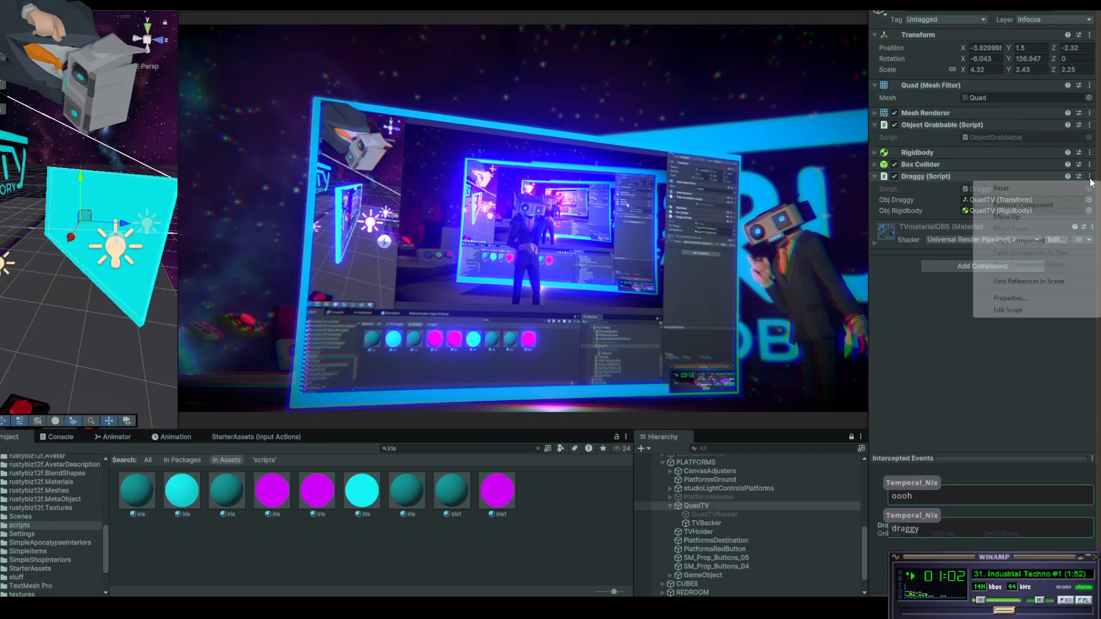
{"action": "left_click", "coordinate": [1027, 311]}
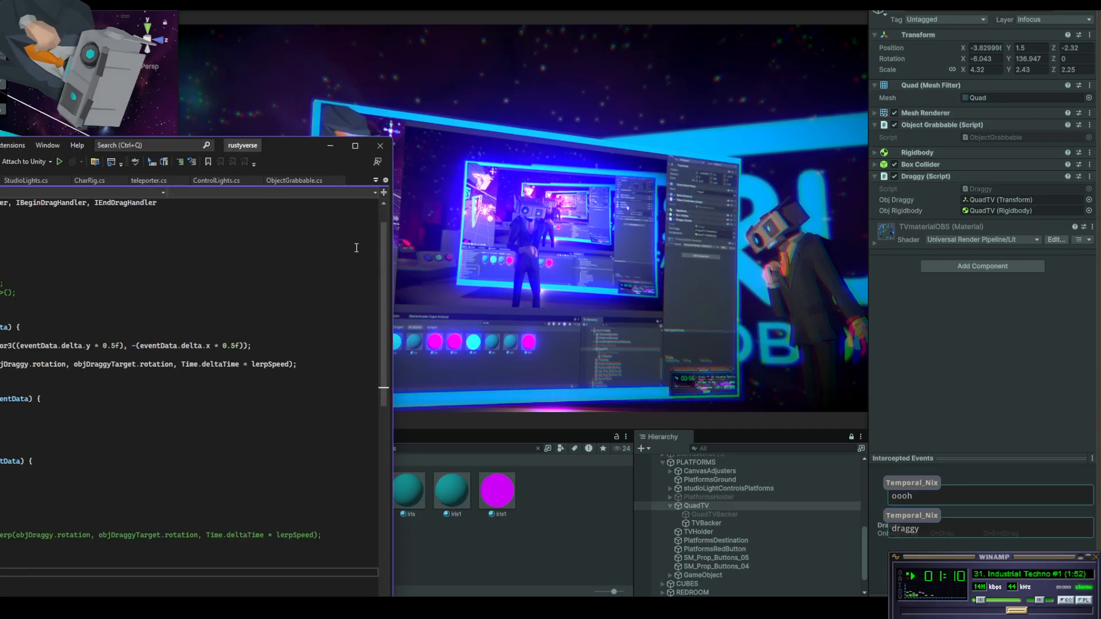
{"action": "left_click_drag", "start_coordinate": [277, 150], "coordinate": [612, 42]}
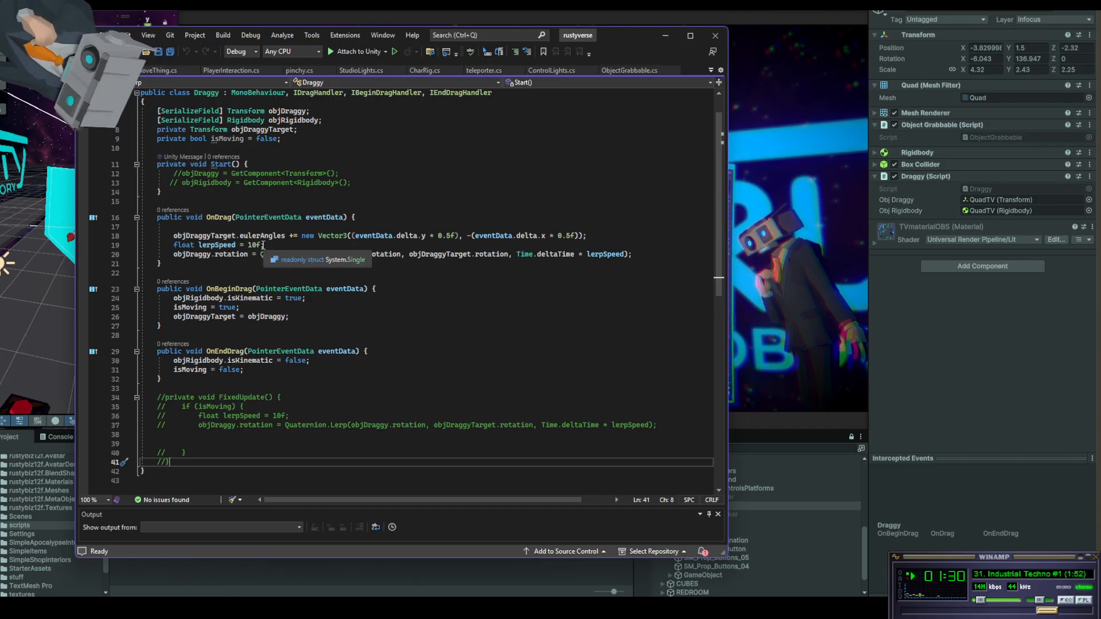
{"action": "left_click", "coordinate": [665, 36]}
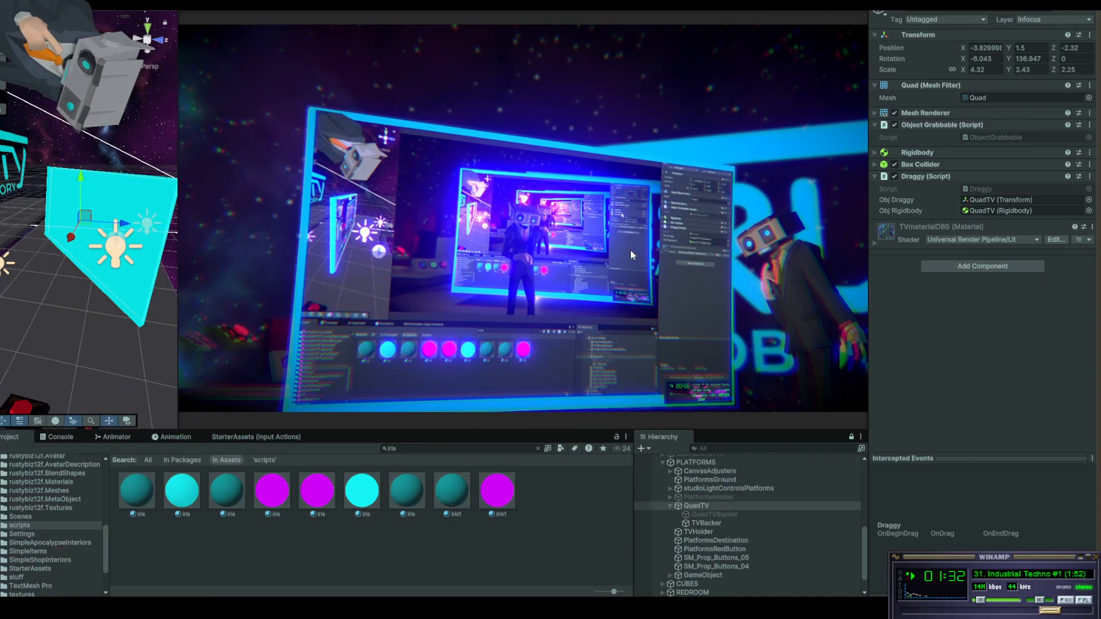
Swing the QuadTV screen through further angles in the running scene to check how the Draggy script behaves
{"action": "left_click_drag", "start_coordinate": [630, 251], "coordinate": [646, 273]}
{"action": "left_click_drag", "start_coordinate": [469, 260], "coordinate": [247, 218]}
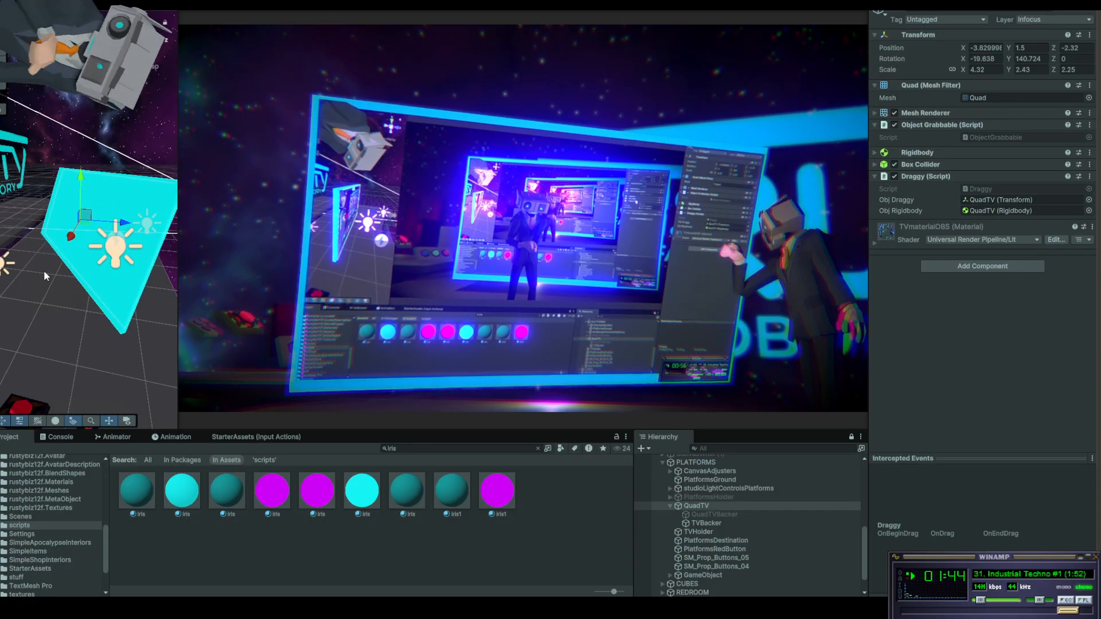
{"action": "left_click_drag", "start_coordinate": [594, 250], "coordinate": [647, 244]}
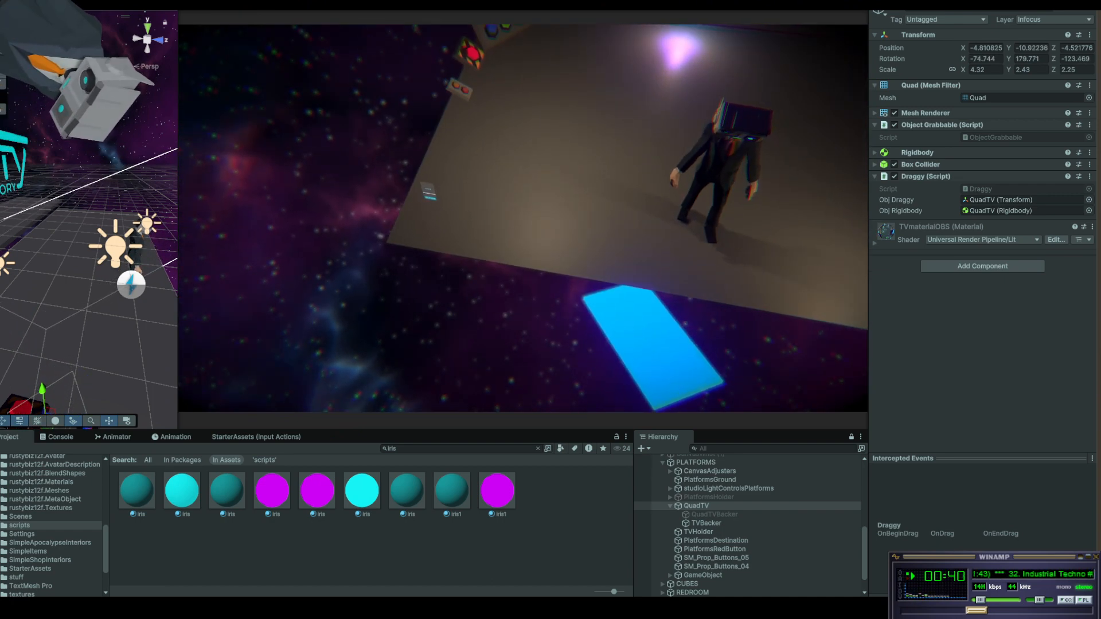
{"action": "key", "text": "shift+space"}
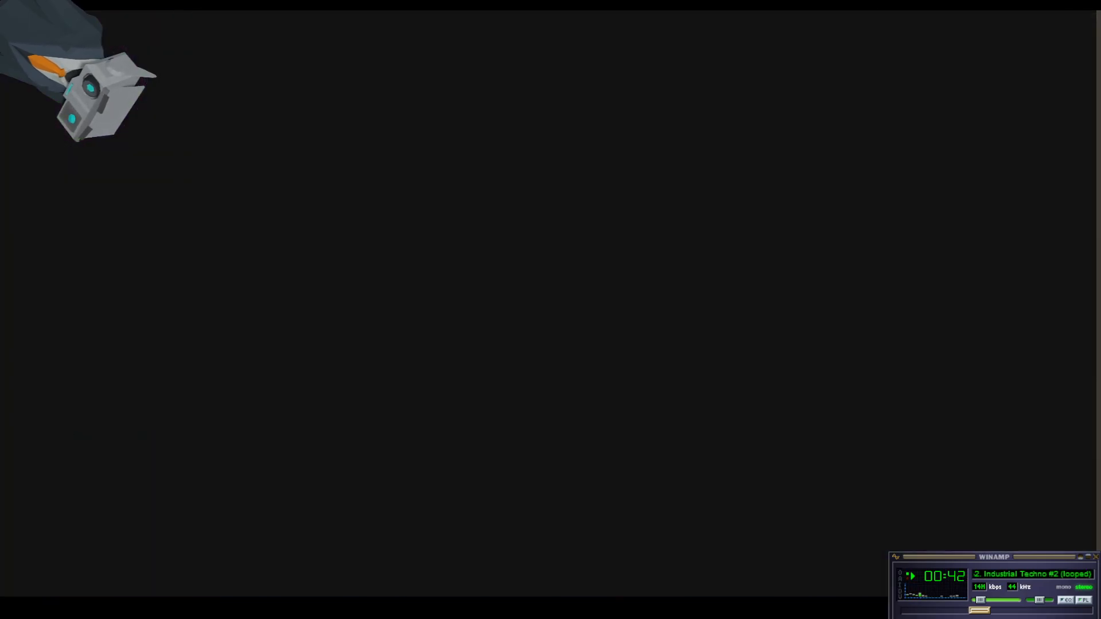
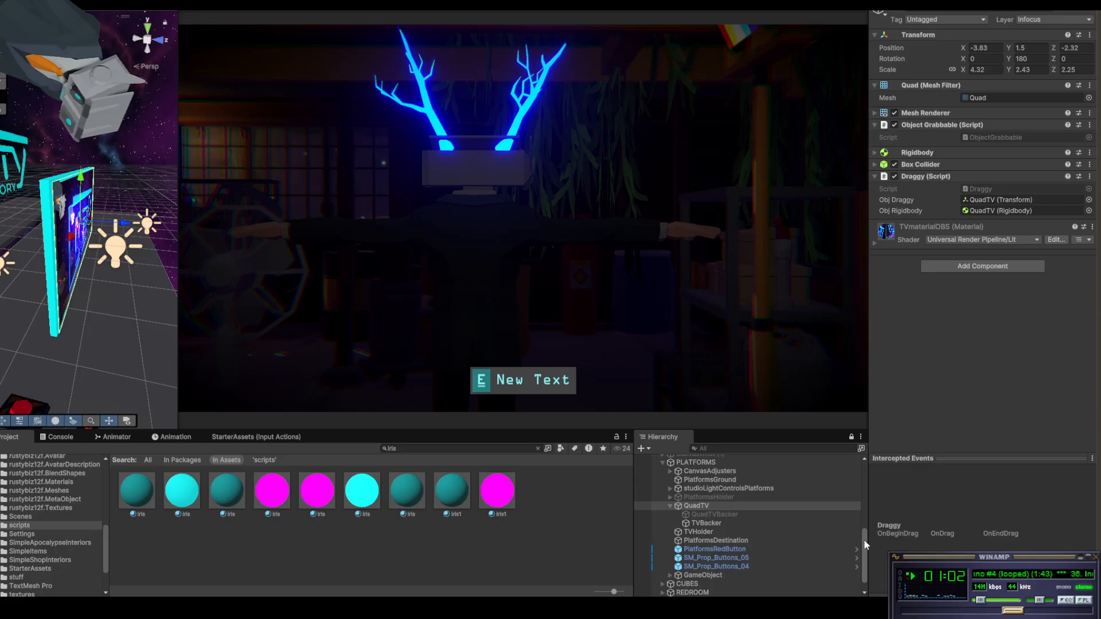
Expand PlayerArmature's rustybiz12f avatar down to its lowpoly group and inspect the material on its eyeL mesh
{"action": "left_click_drag", "start_coordinate": [864, 541], "coordinate": [863, 473]}
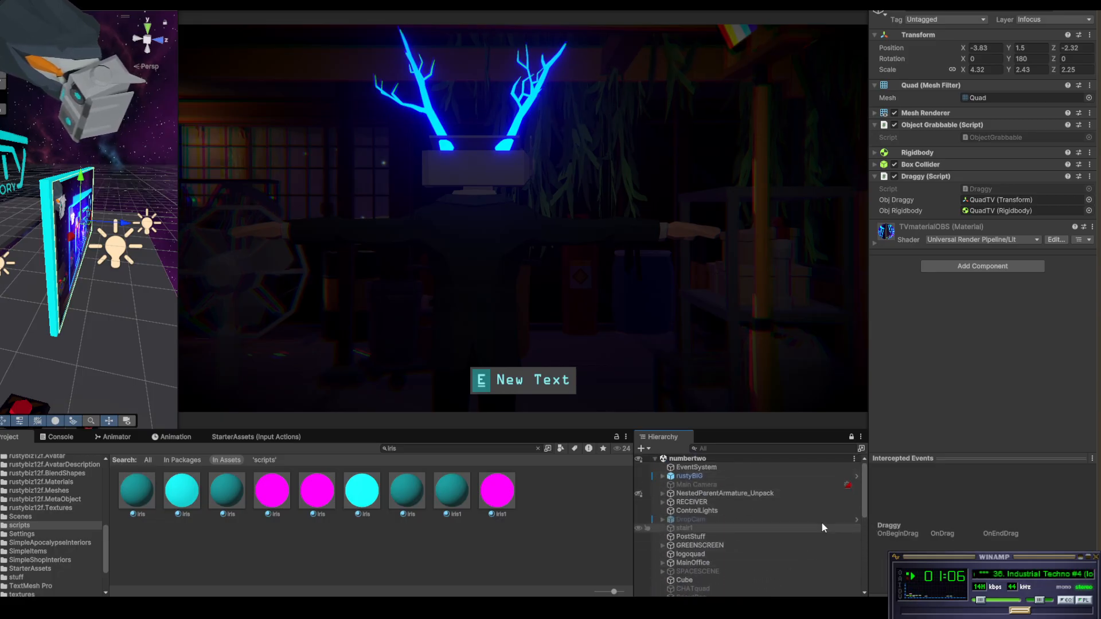
{"action": "left_click", "coordinate": [662, 493]}
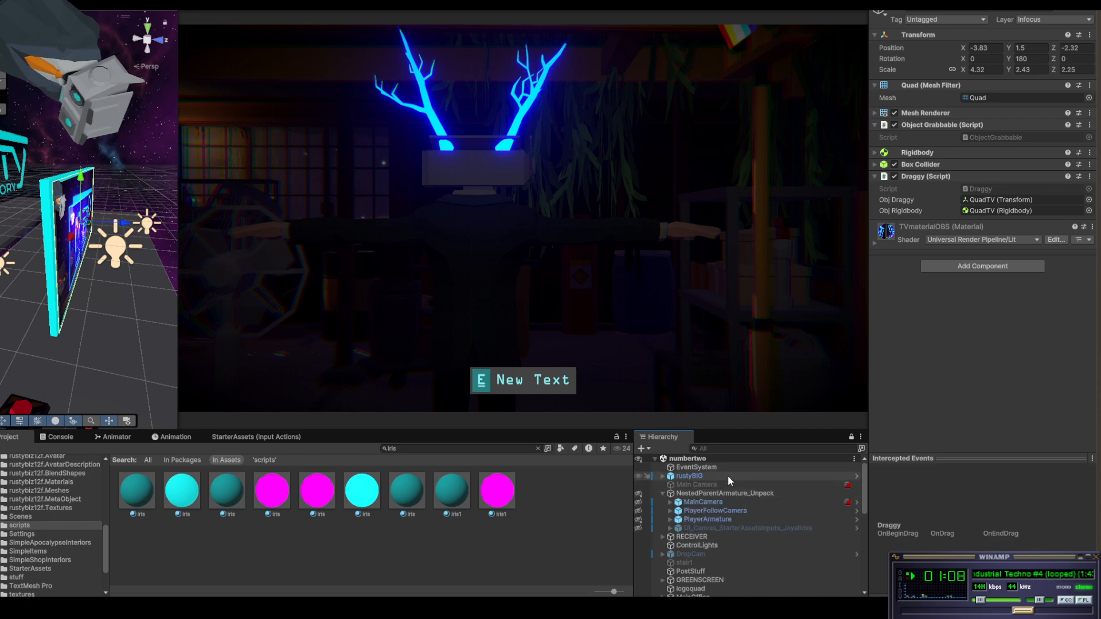
{"action": "left_click", "coordinate": [669, 519]}
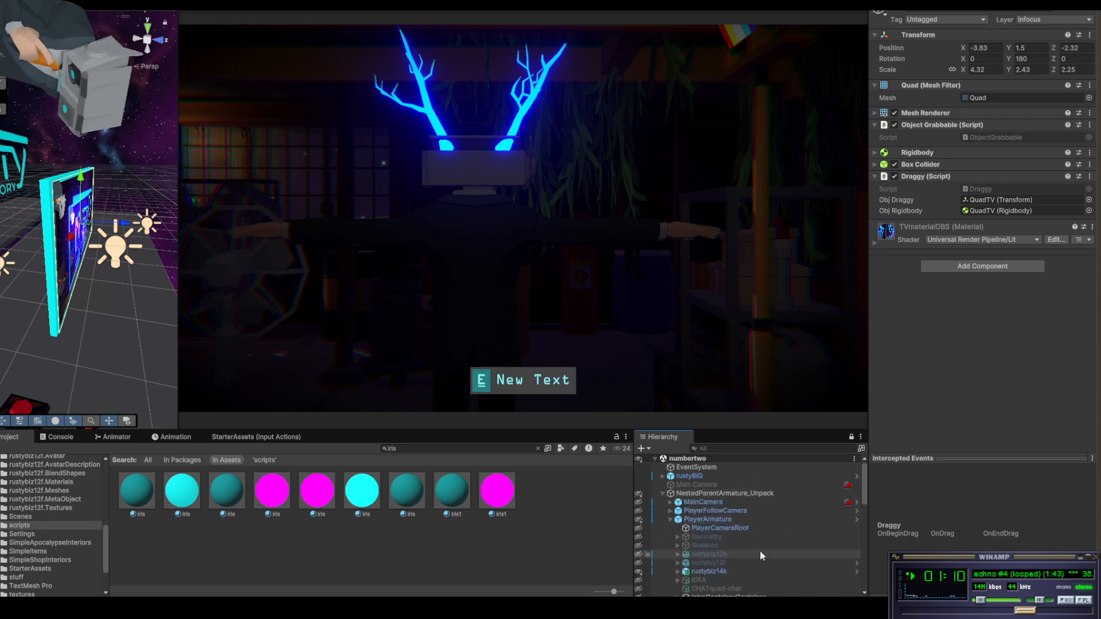
{"action": "left_click", "coordinate": [749, 563]}
{"action": "left_click", "coordinate": [678, 563]}
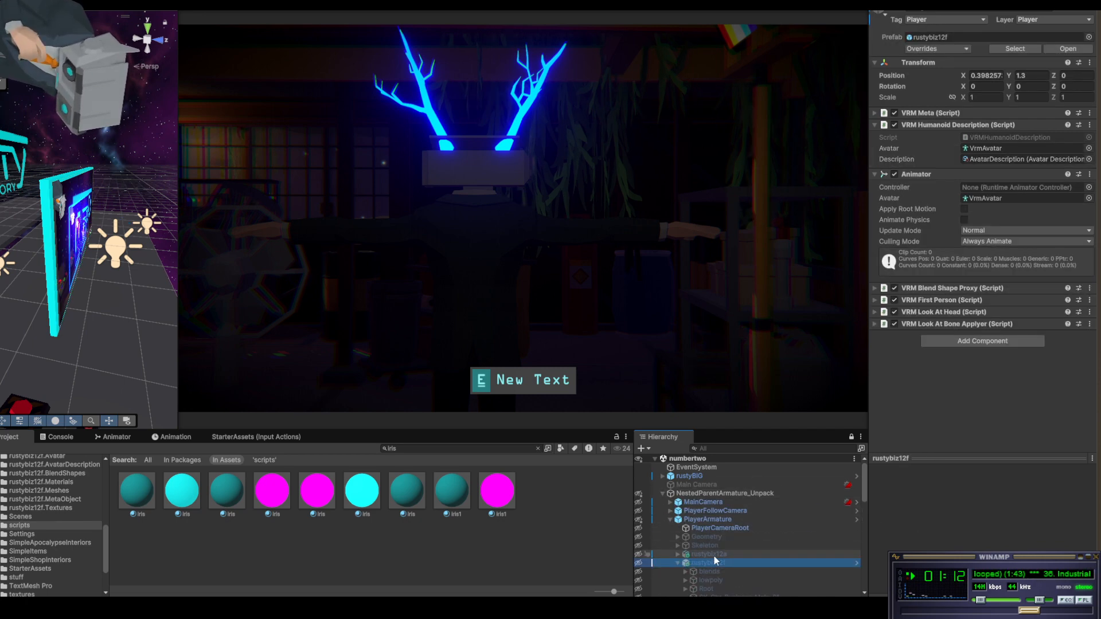
{"action": "scroll", "coordinate": [713, 555], "scroll_direction": "down", "scroll_amount": 2}
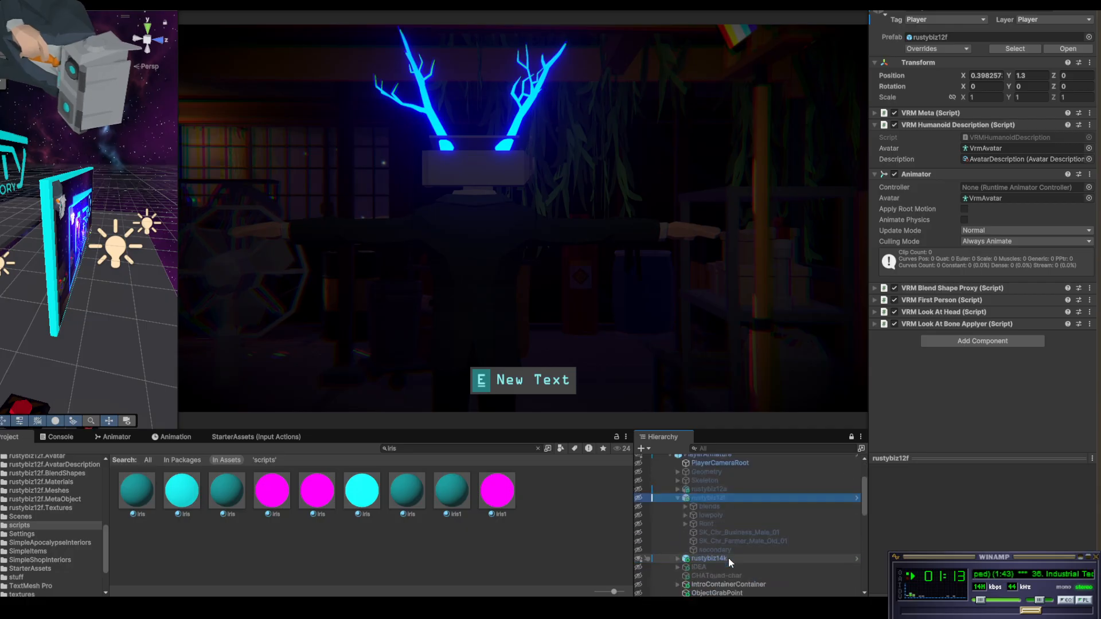
{"action": "left_click", "coordinate": [685, 516]}
{"action": "left_click", "coordinate": [710, 524]}
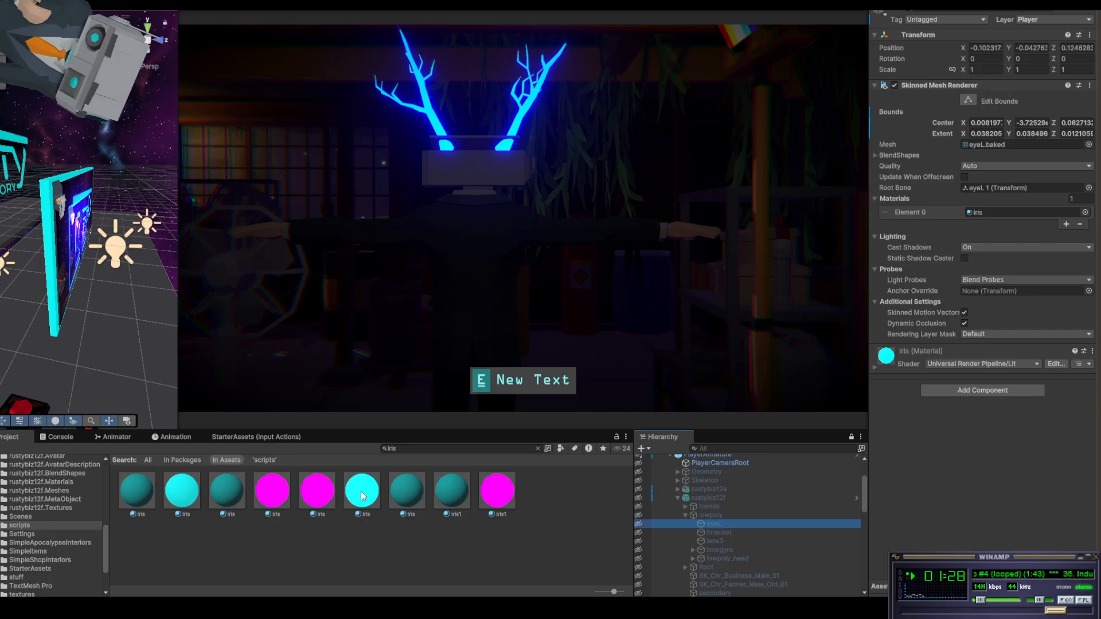
Assign the bright cyan Iris material to the eyeL mesh in the lowpoly group of rustybiz14k
{"action": "scroll", "coordinate": [749, 542], "scroll_direction": "down", "scroll_amount": 5}
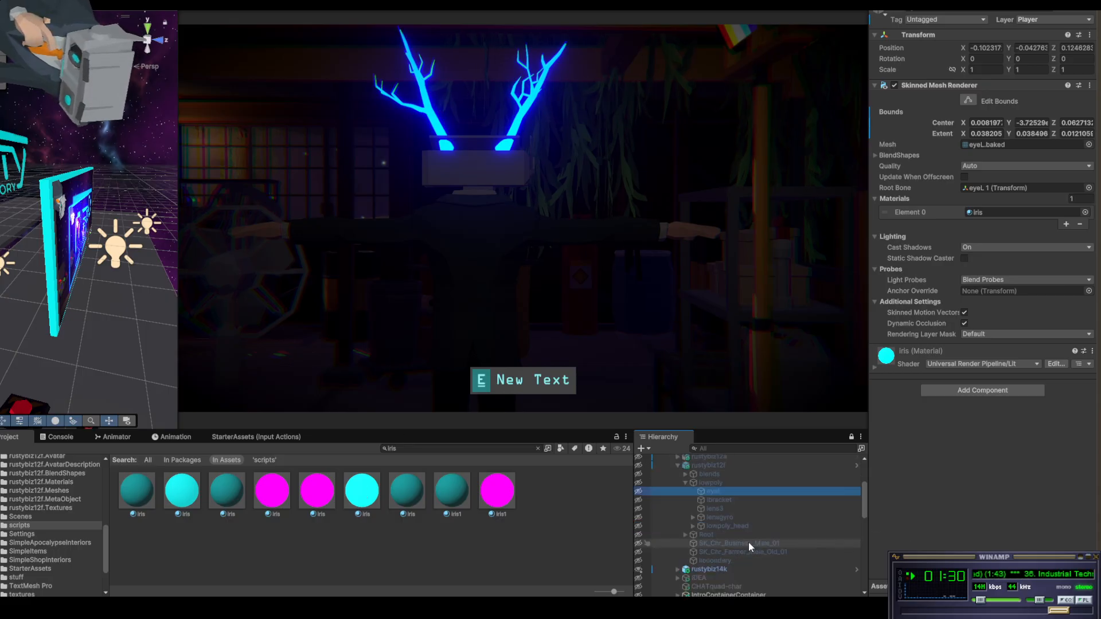
{"action": "left_click", "coordinate": [678, 505]}
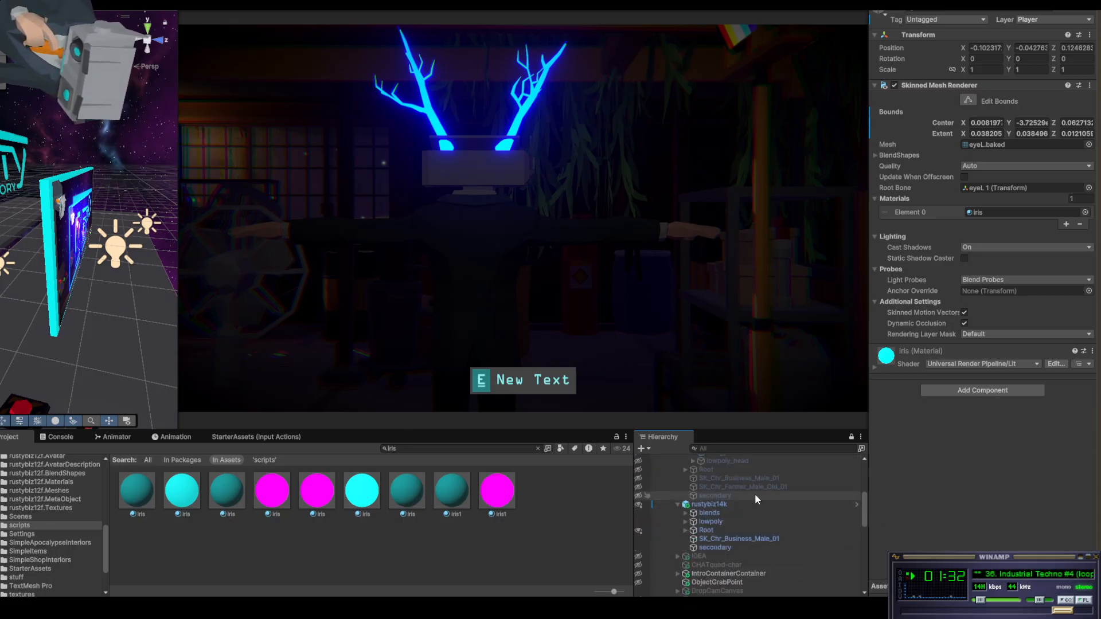
{"action": "scroll", "coordinate": [746, 512], "scroll_direction": "down", "scroll_amount": 2}
{"action": "left_click", "coordinate": [714, 498]}
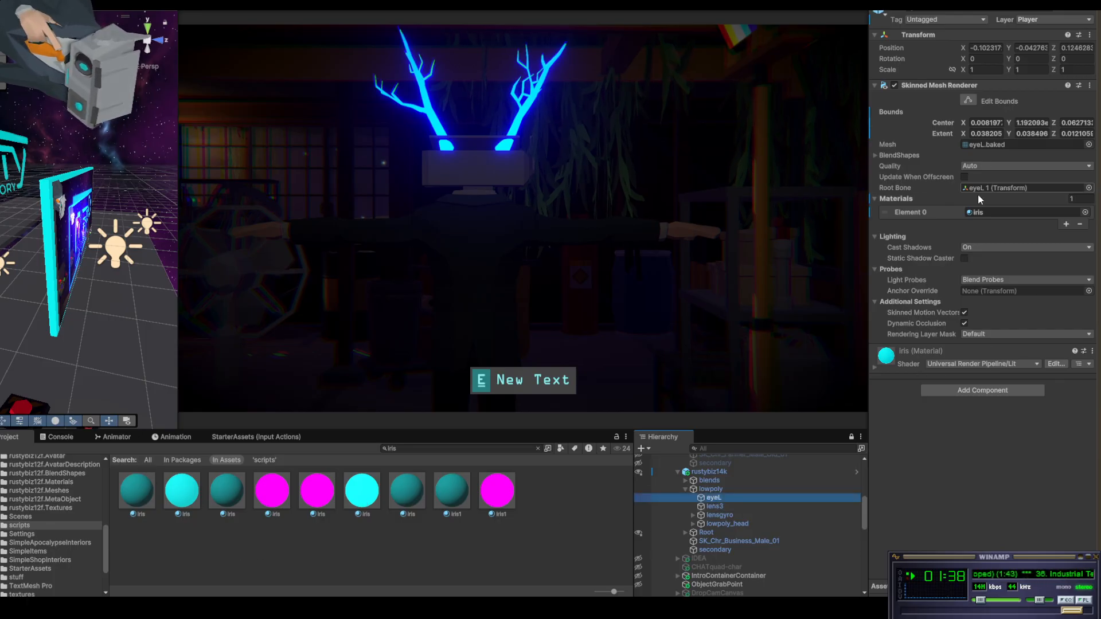
{"action": "left_click_drag", "start_coordinate": [362, 490], "coordinate": [978, 213]}
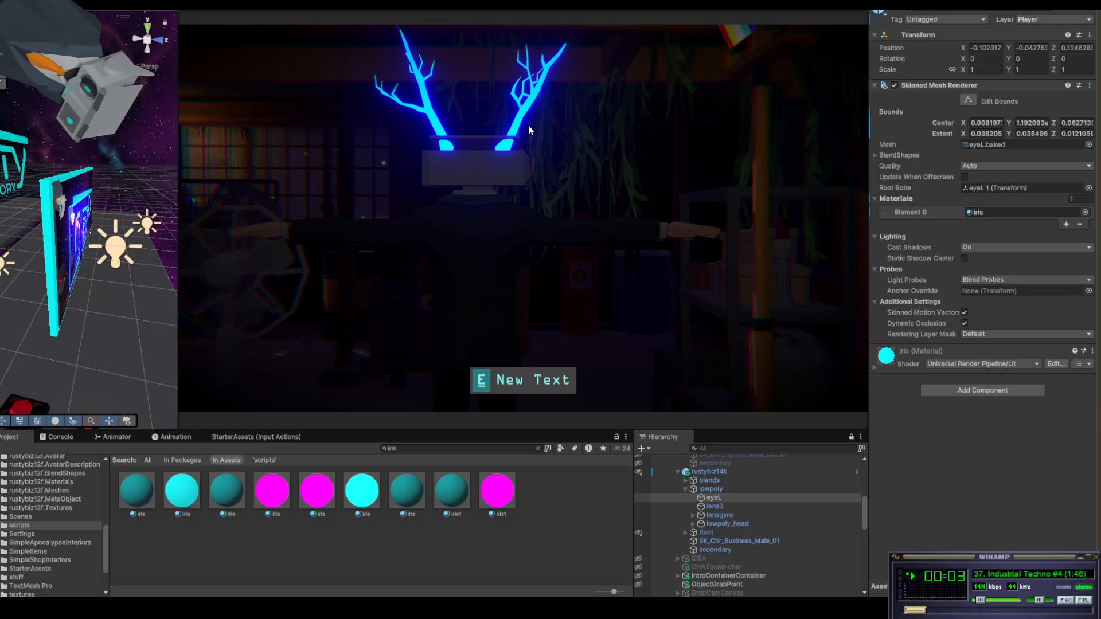
Select lens3 in rustybiz14k's lowpoly group, frame it in the scene, and view the avatar from the front
{"action": "scroll", "coordinate": [80, 262], "scroll_direction": "down", "scroll_amount": 3}
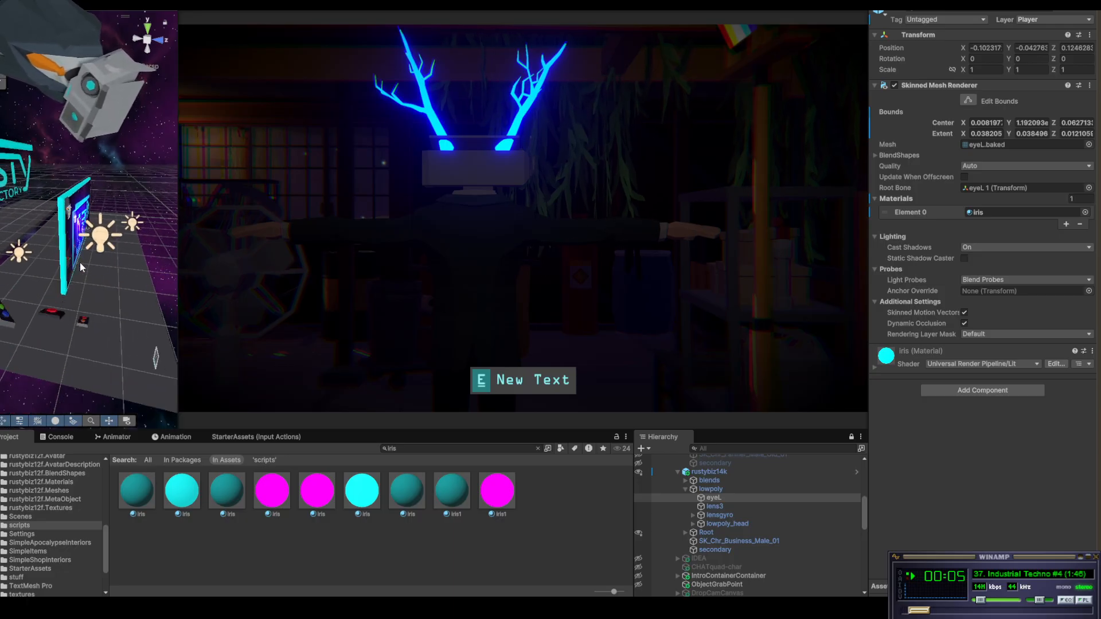
{"action": "scroll", "coordinate": [81, 263], "scroll_direction": "up", "scroll_amount": 3}
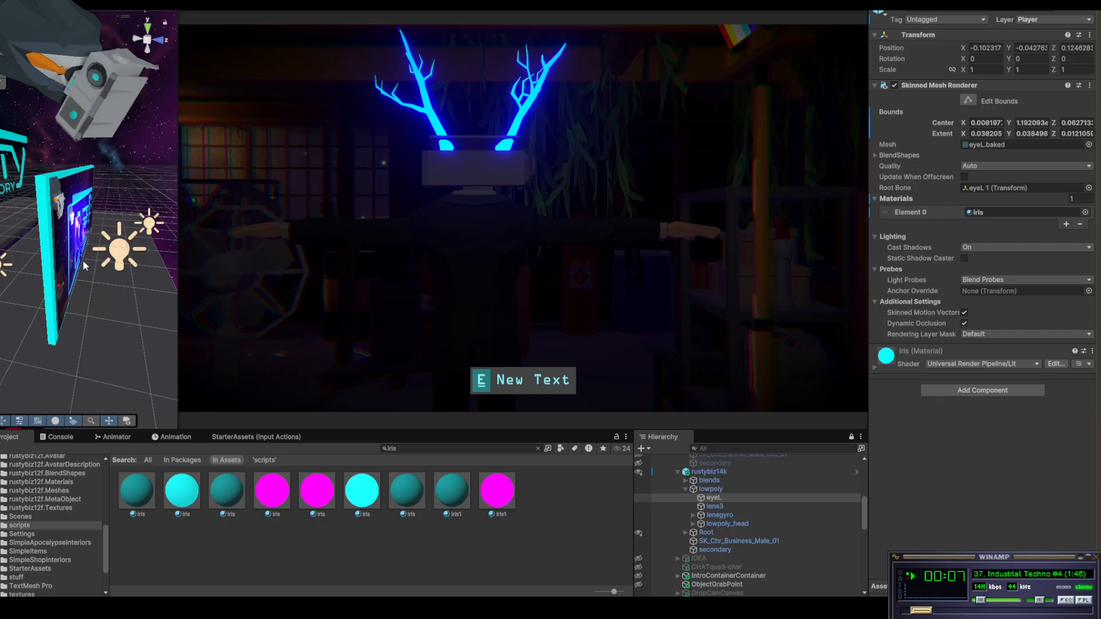
{"action": "left_click", "coordinate": [725, 506]}
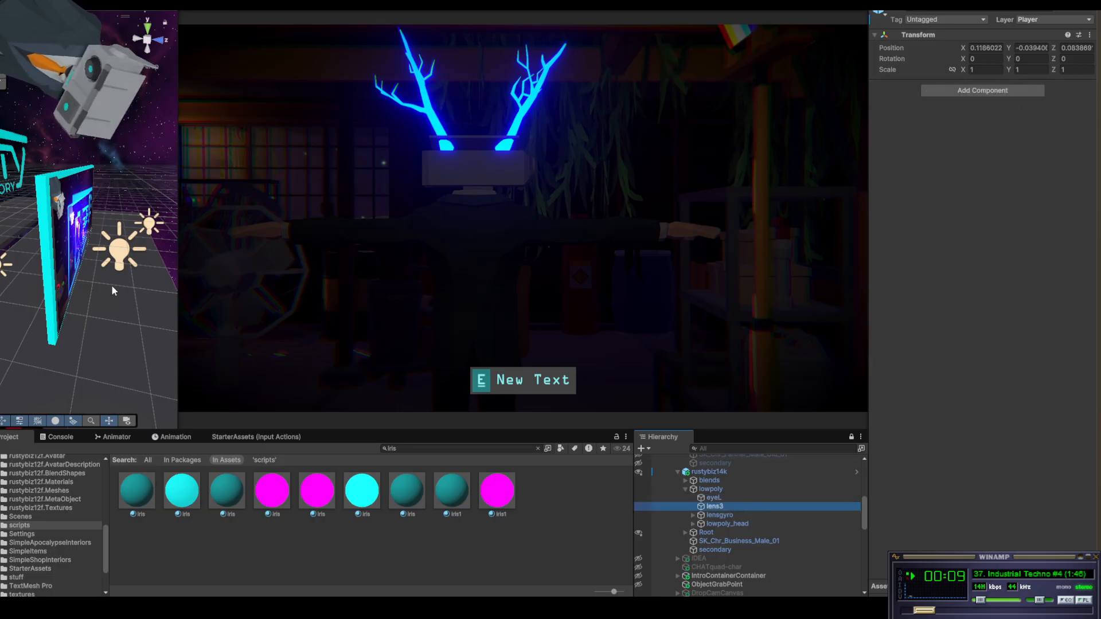
{"action": "key", "text": "f"}
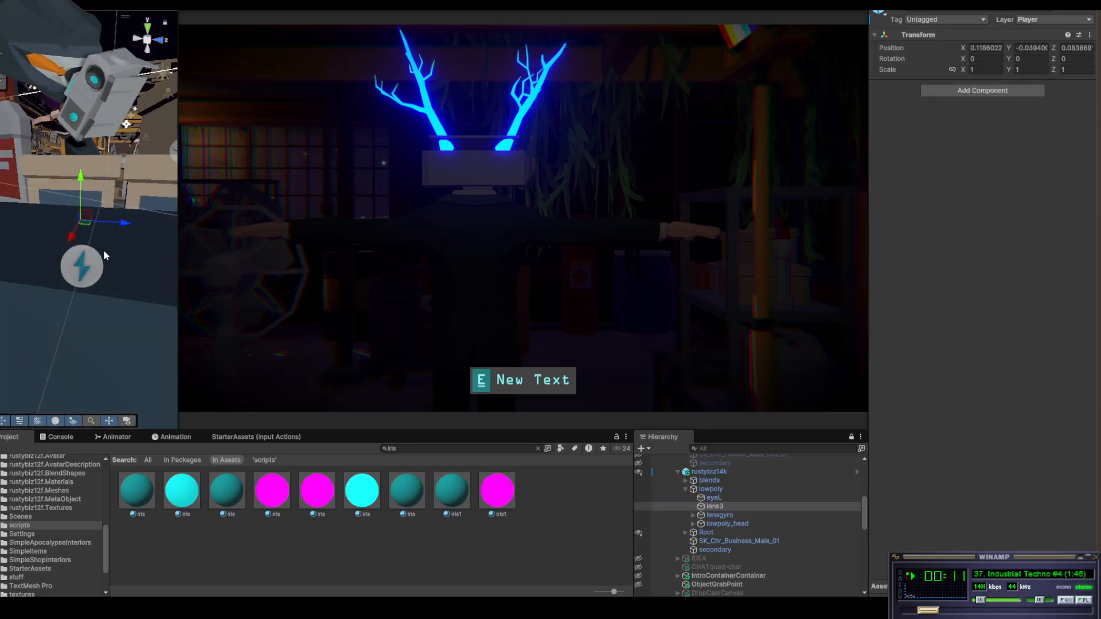
{"action": "left_click_drag", "start_coordinate": [84, 199], "coordinate": [0, 225], "text": "alt"}
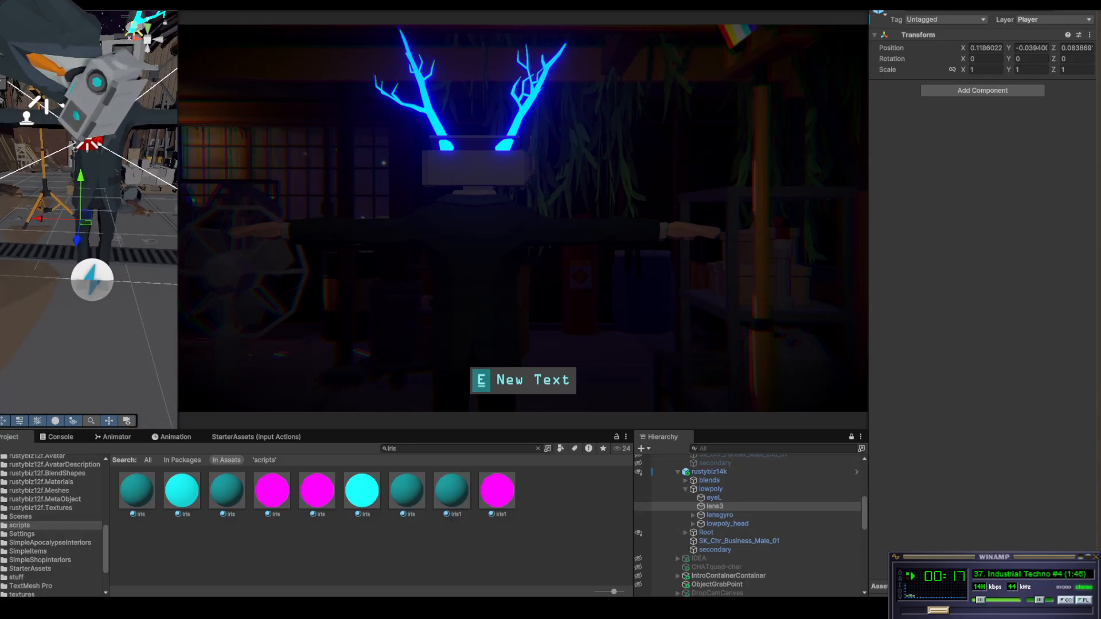
Compare eyeL and lens3 in rustybiz14k's lowpoly group, then try raising lens3 and undo the move
{"action": "left_click", "coordinate": [717, 498]}
{"action": "left_click", "coordinate": [720, 508]}
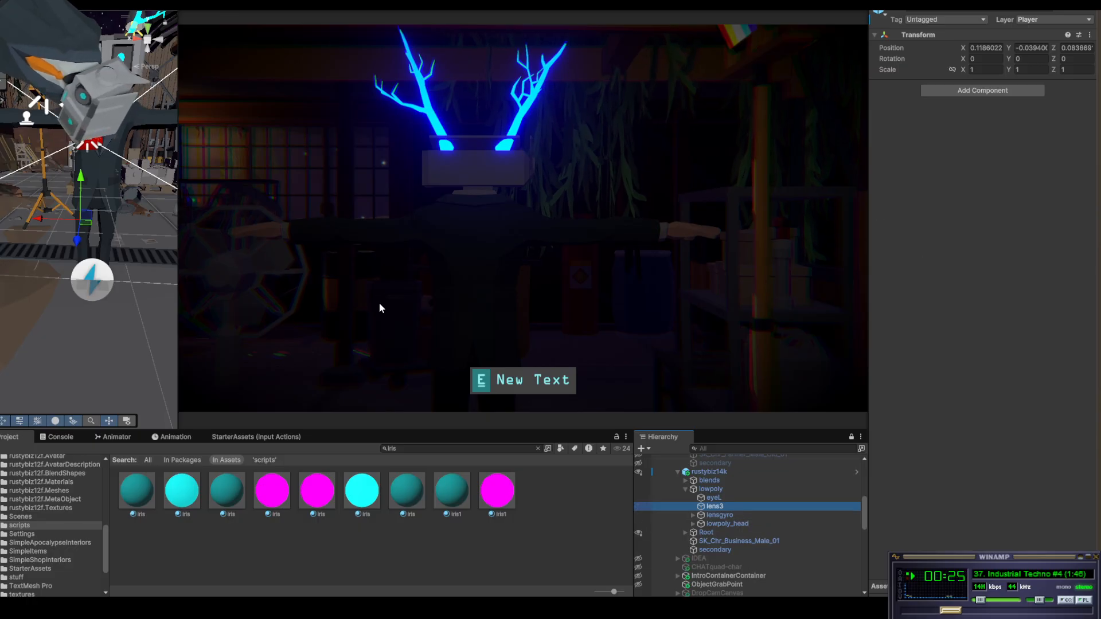
{"action": "left_click", "coordinate": [727, 498]}
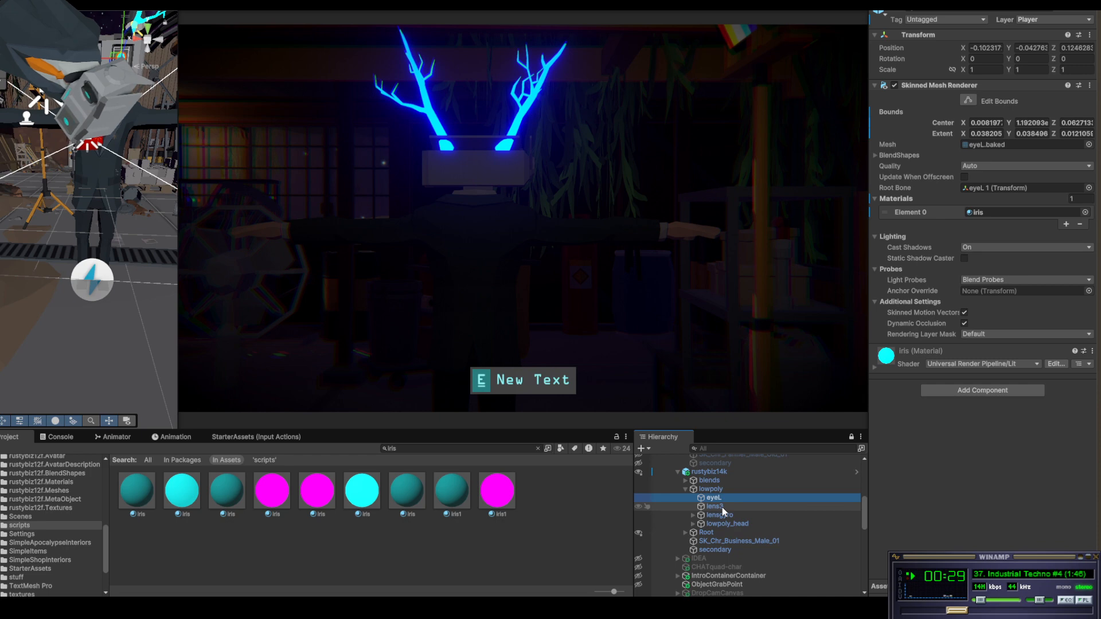
{"action": "left_click", "coordinate": [721, 507]}
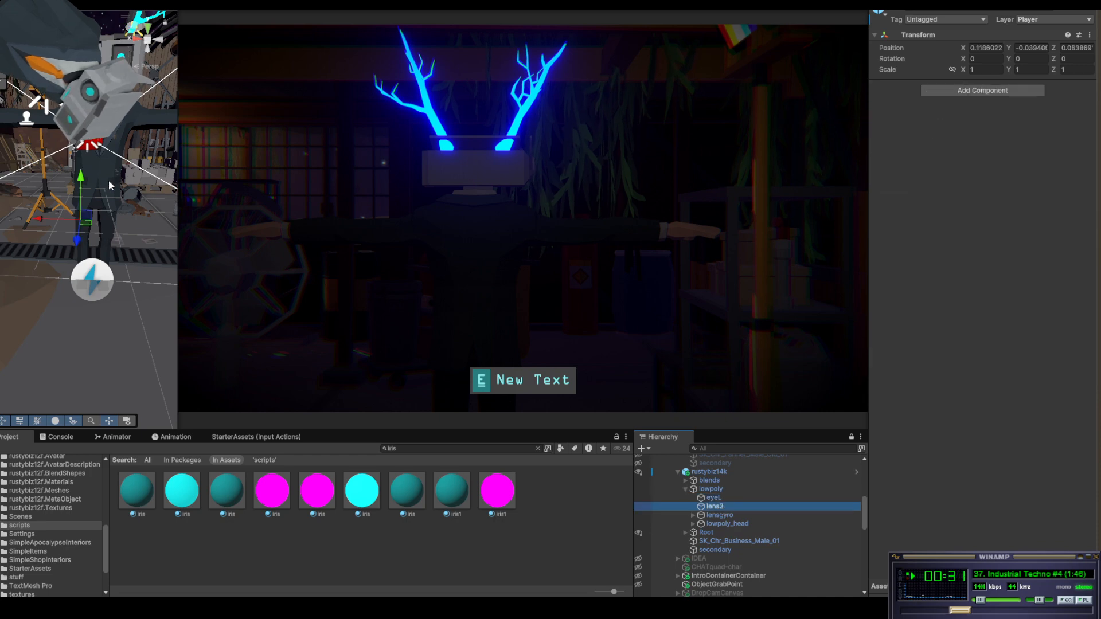
{"action": "left_click_drag", "start_coordinate": [81, 178], "coordinate": [52, 102]}
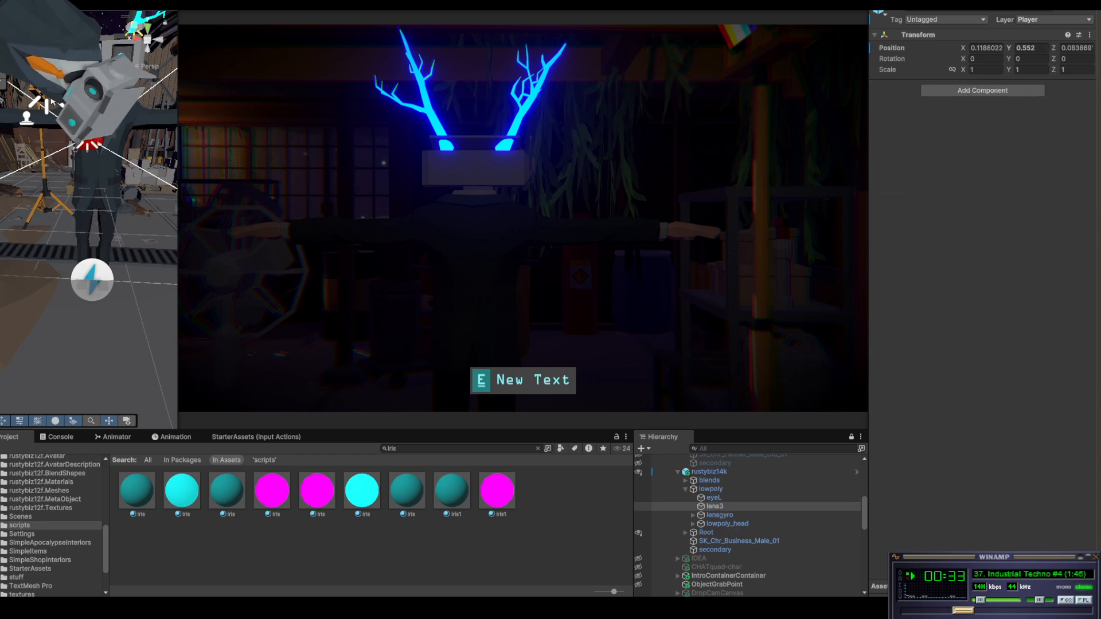
{"action": "key", "text": "ctrl+z"}
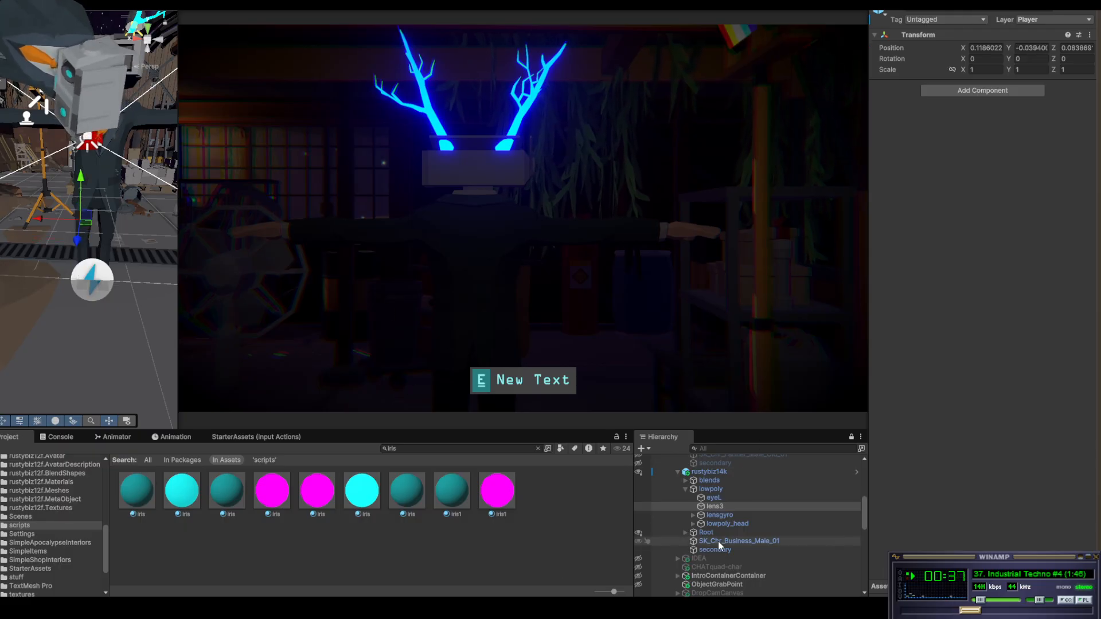
Assign the bright cyan Iris material to Element 1 of the lens mesh under lensgyro in rustybiz14k
{"action": "left_click", "coordinate": [701, 515]}
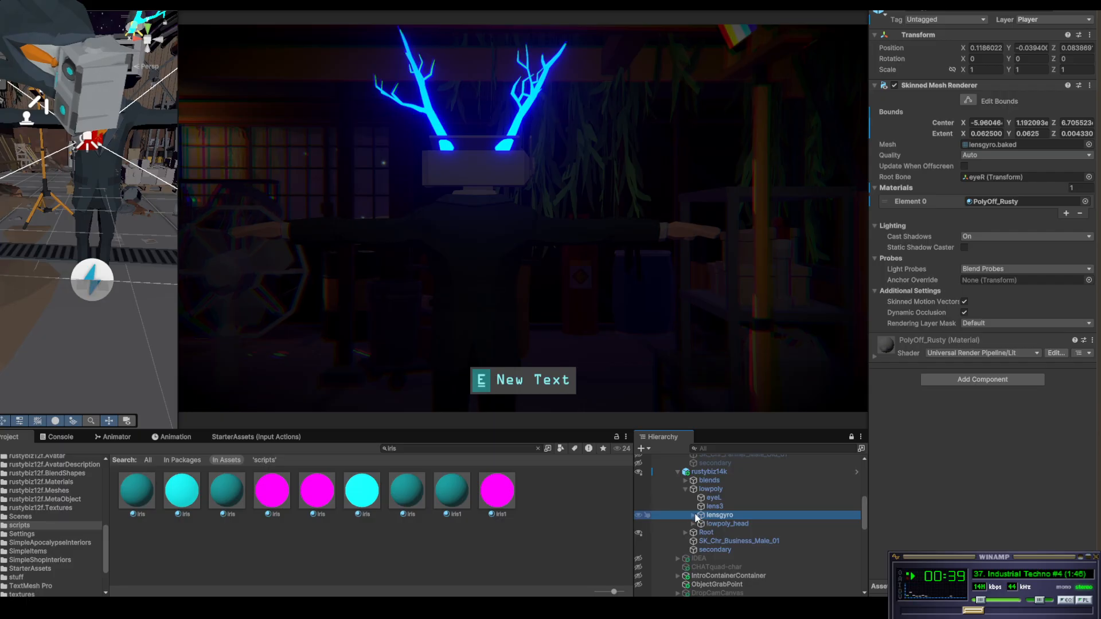
{"action": "left_click", "coordinate": [694, 515]}
{"action": "left_click", "coordinate": [722, 525]}
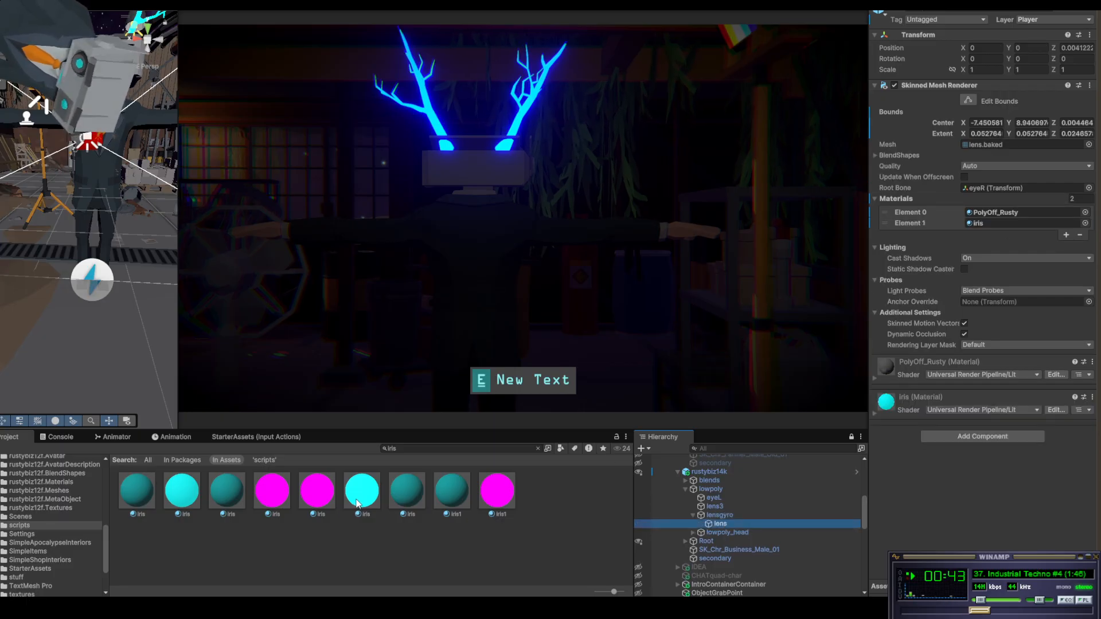
{"action": "left_click", "coordinate": [997, 224]}
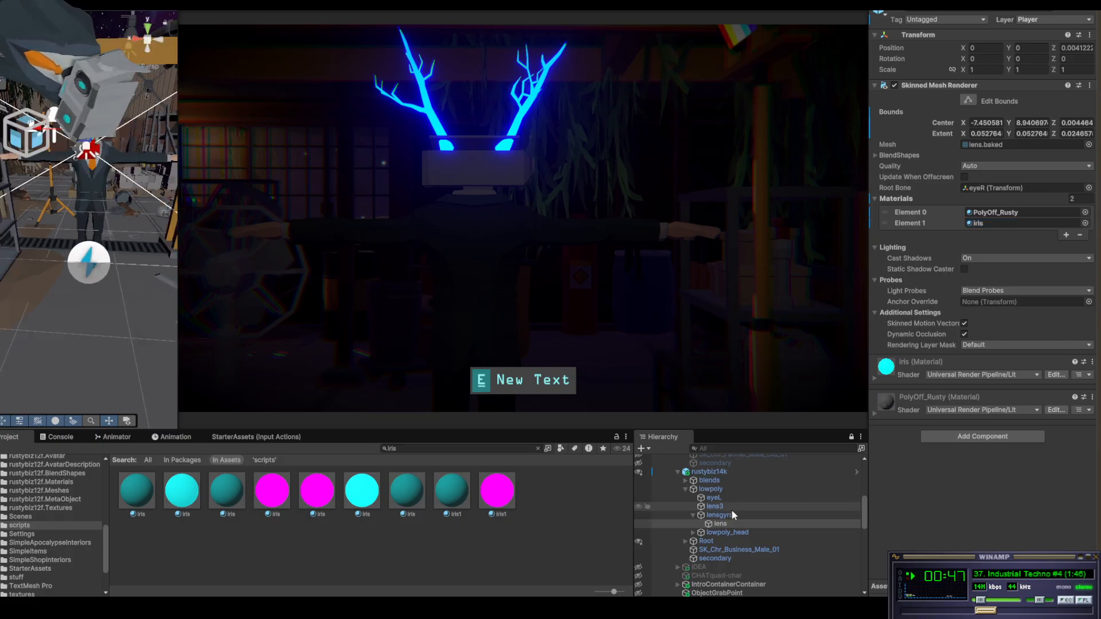
Collapse the rustybiz14k and rustybiz12f avatars in the hierarchy
{"action": "left_click", "coordinate": [679, 472]}
{"action": "scroll", "coordinate": [731, 518], "scroll_direction": "up", "scroll_amount": 4}
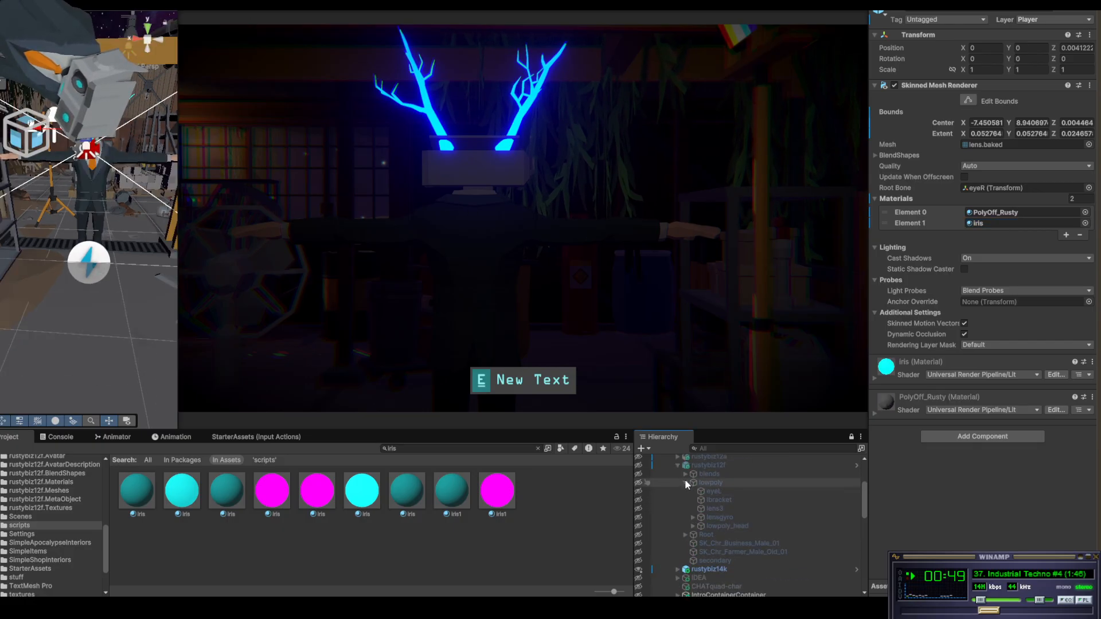
{"action": "left_click", "coordinate": [678, 465]}
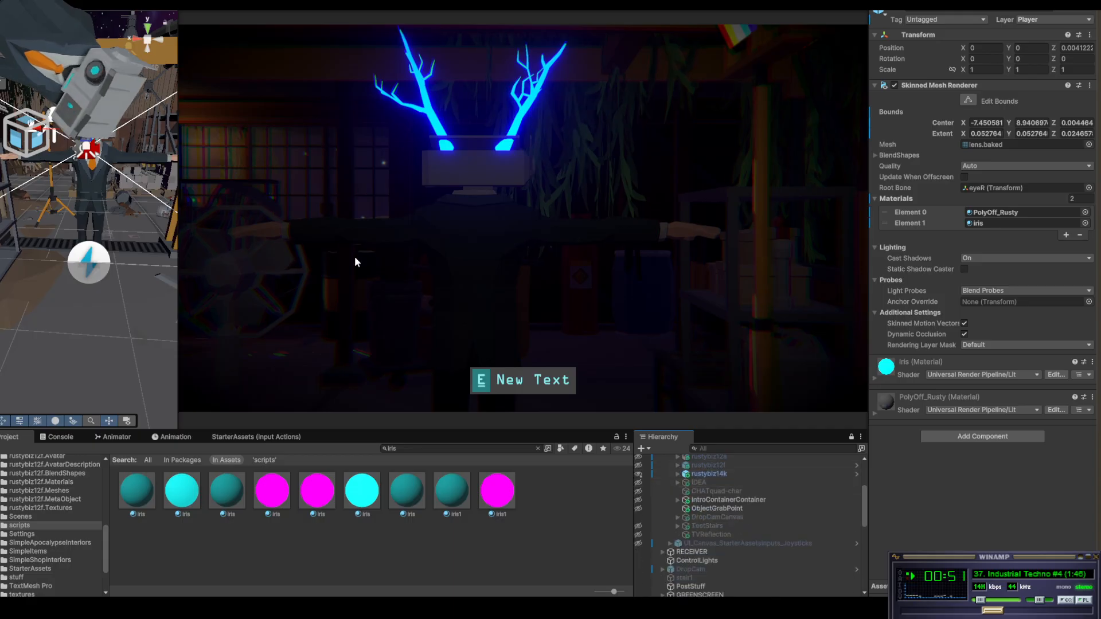
Select QuadTV in the PLATFORMS group and frame it in the scene
{"action": "scroll", "coordinate": [80, 229], "scroll_direction": "down", "scroll_amount": 3}
{"action": "scroll", "coordinate": [80, 247], "scroll_direction": "down", "scroll_amount": 10}
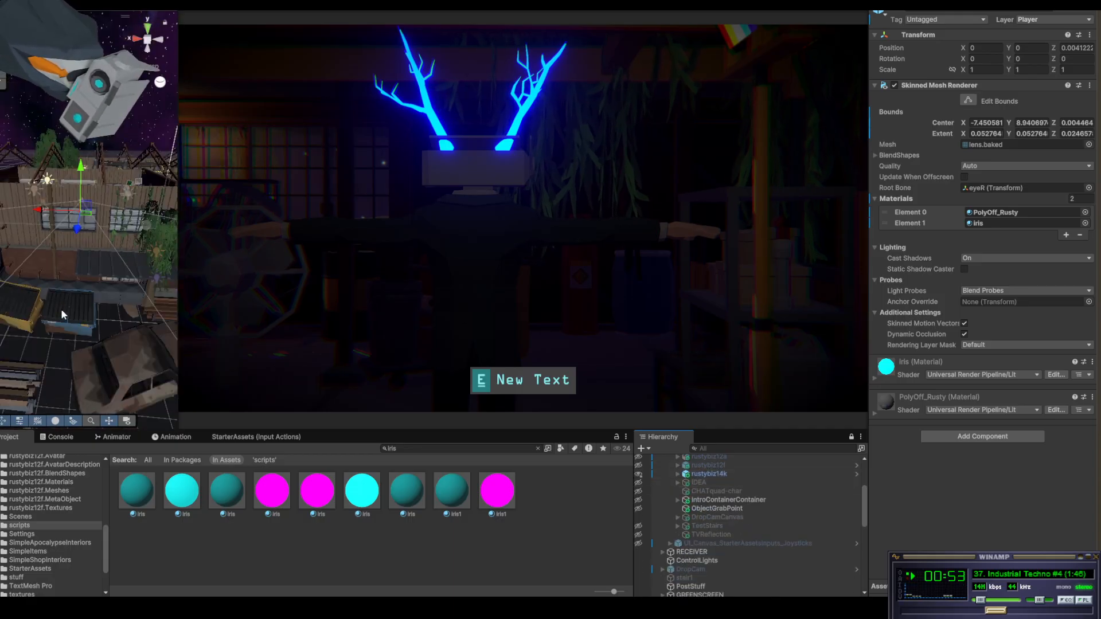
{"action": "left_click_drag", "start_coordinate": [61, 315], "coordinate": [178, 196], "text": "alt"}
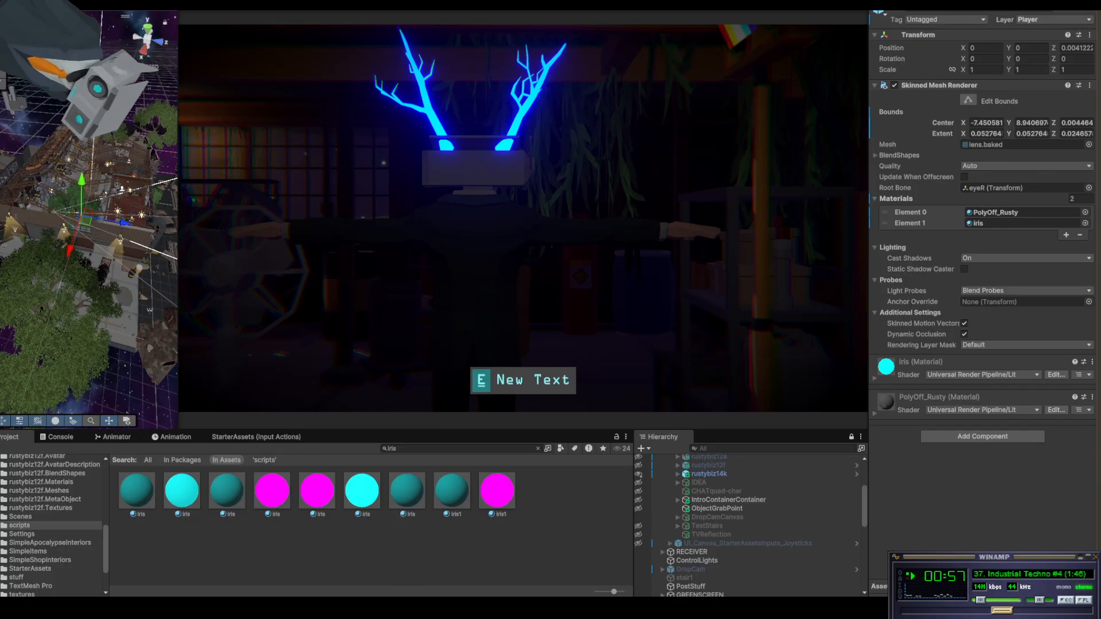
{"action": "scroll", "coordinate": [762, 554], "scroll_direction": "down", "scroll_amount": 3}
{"action": "scroll", "coordinate": [758, 553], "scroll_direction": "down", "scroll_amount": 5}
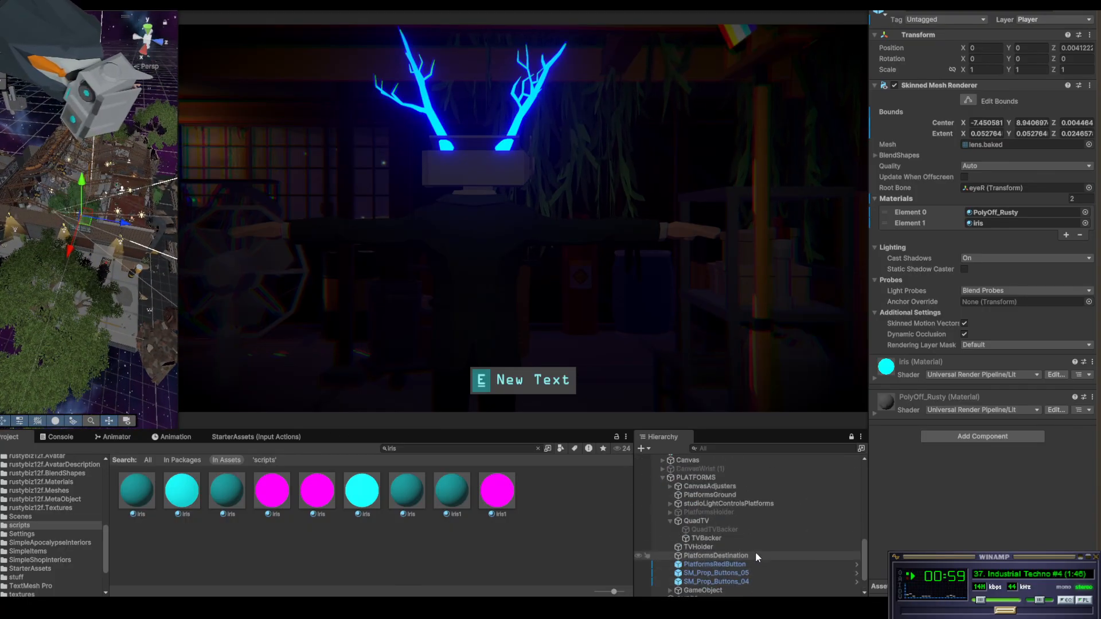
{"action": "left_click", "coordinate": [708, 521]}
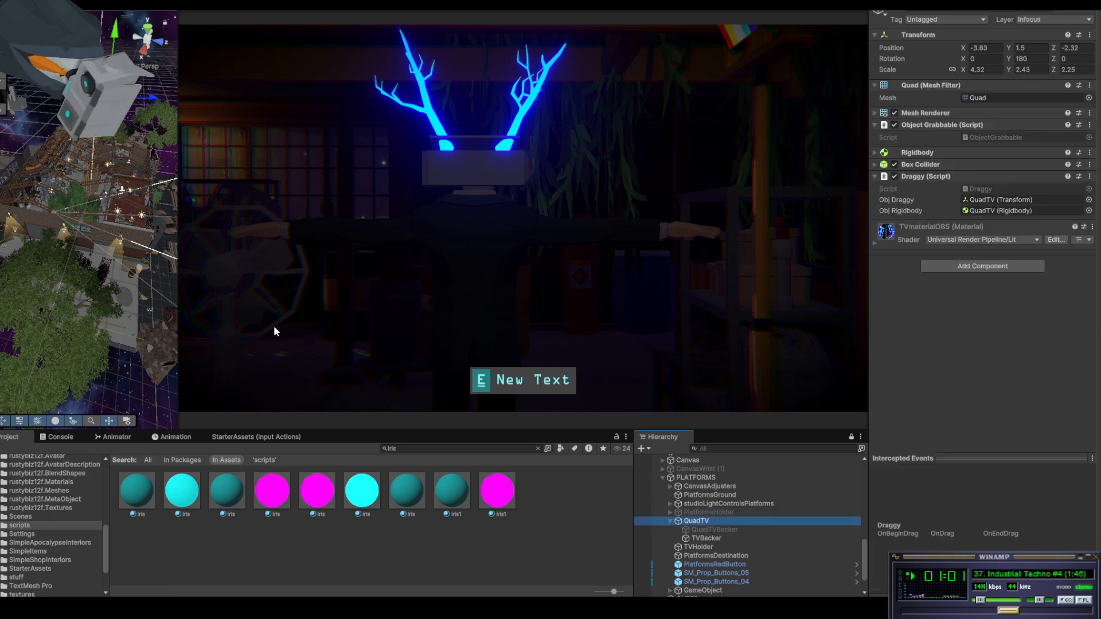
{"action": "key", "text": "f"}
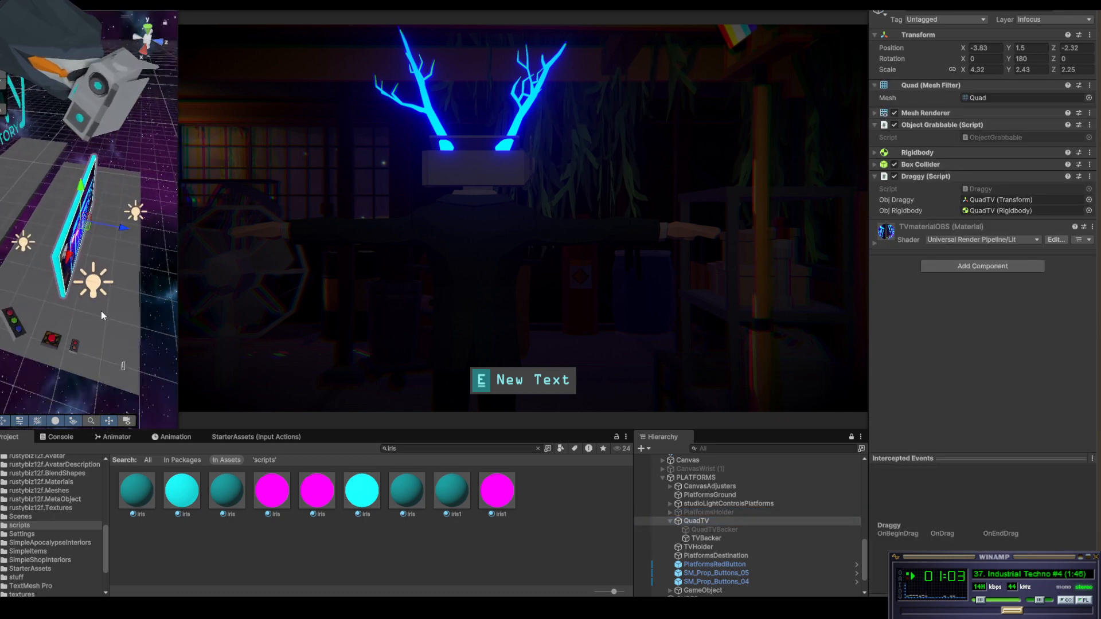
Check the targets of PlatformsRedButton's Move Thing script and raise TVHolder to a Y position of 1.67
{"action": "left_click", "coordinate": [52, 339]}
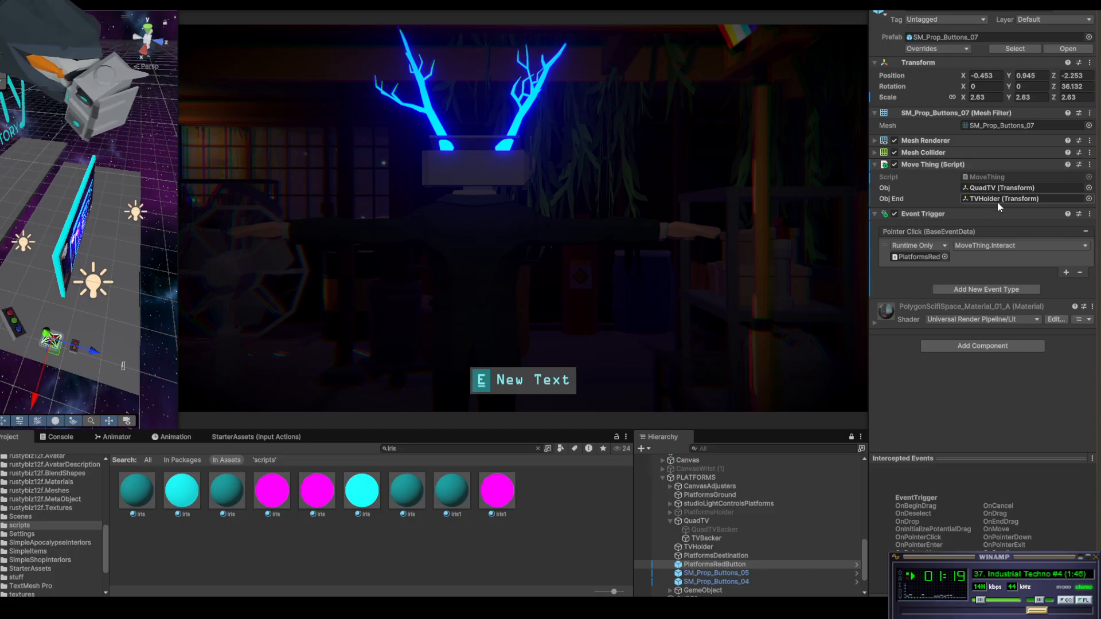
{"action": "left_click", "coordinate": [715, 545]}
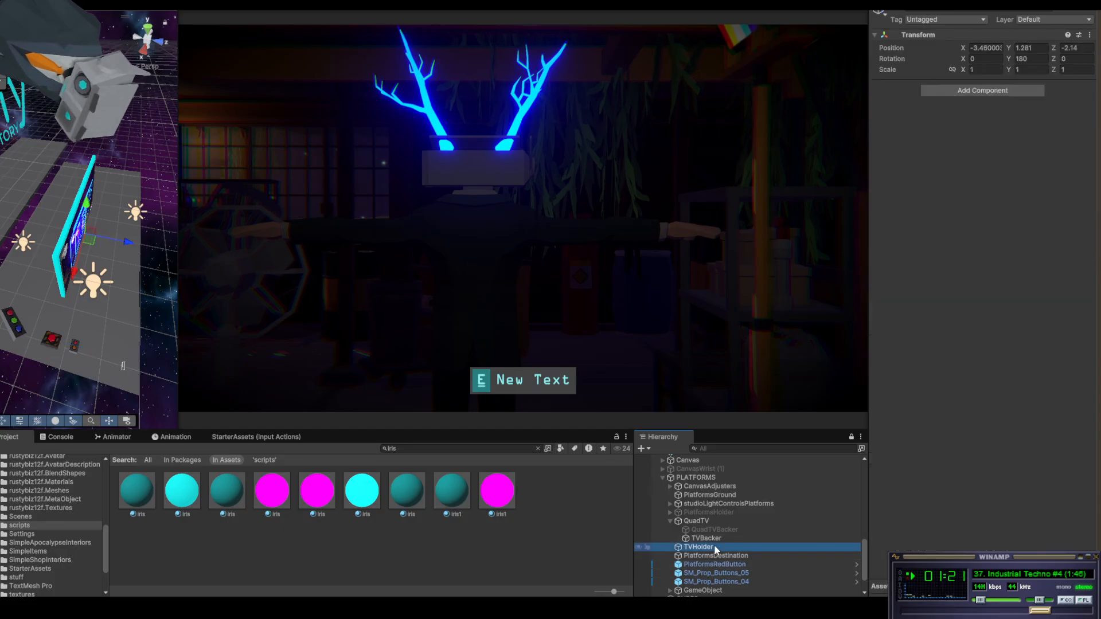
{"action": "left_click", "coordinate": [101, 231]}
{"action": "key", "text": "f"}
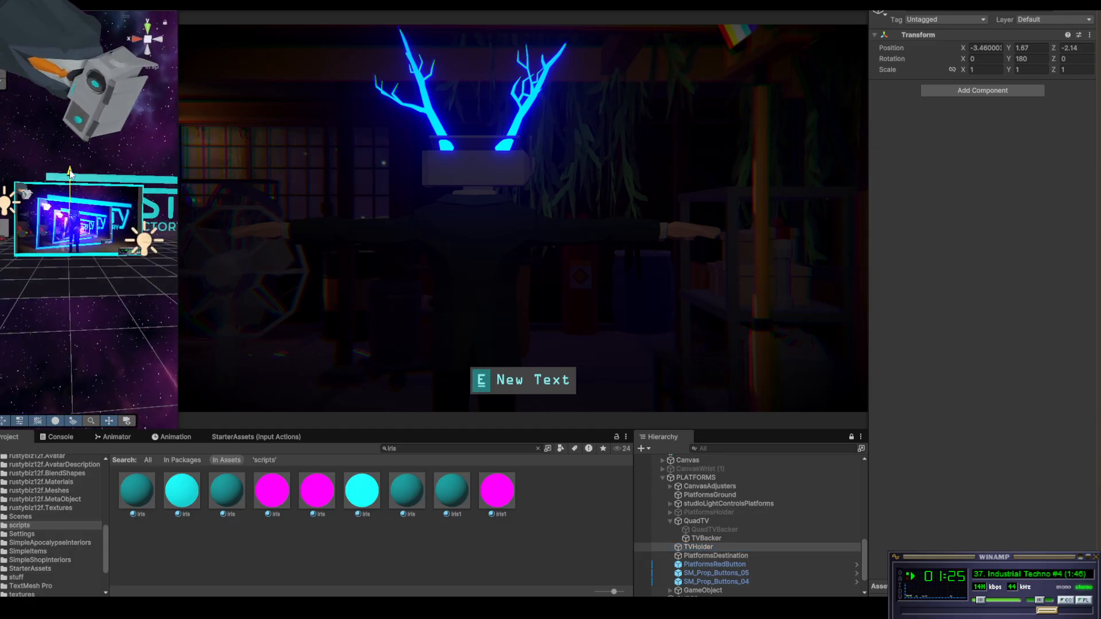
{"action": "left_click", "coordinate": [722, 539]}
{"action": "left_click", "coordinate": [717, 547]}
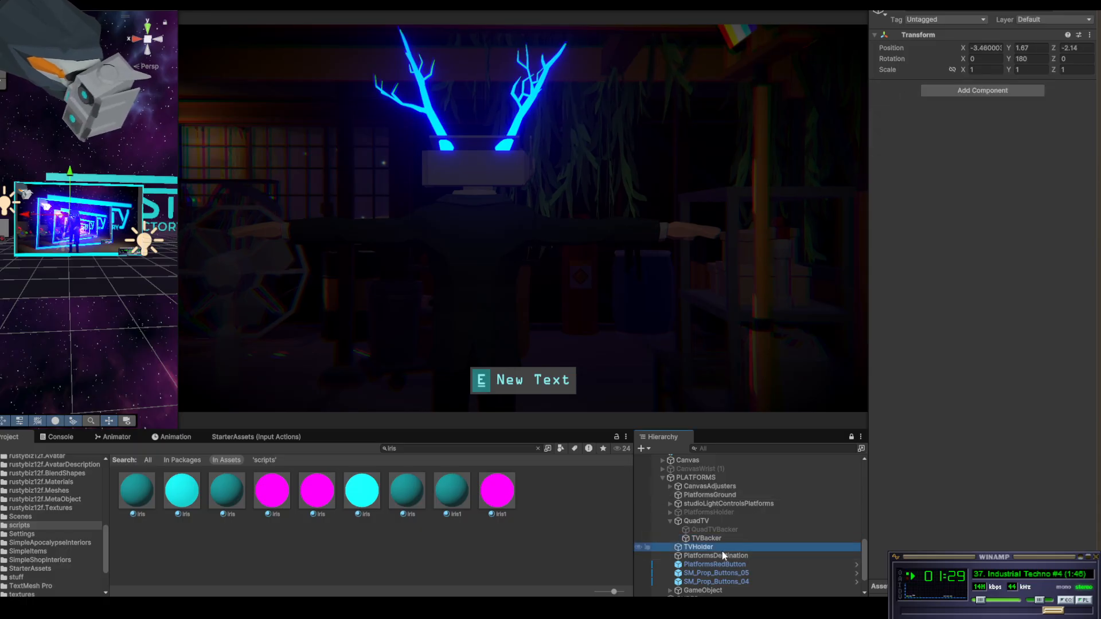
Open PlatformsRedButton's MoveThing script in Visual Studio and examine the comment in Interact about disabling physics or increasing damping
{"action": "scroll", "coordinate": [17, 242], "scroll_direction": "down", "scroll_amount": 1}
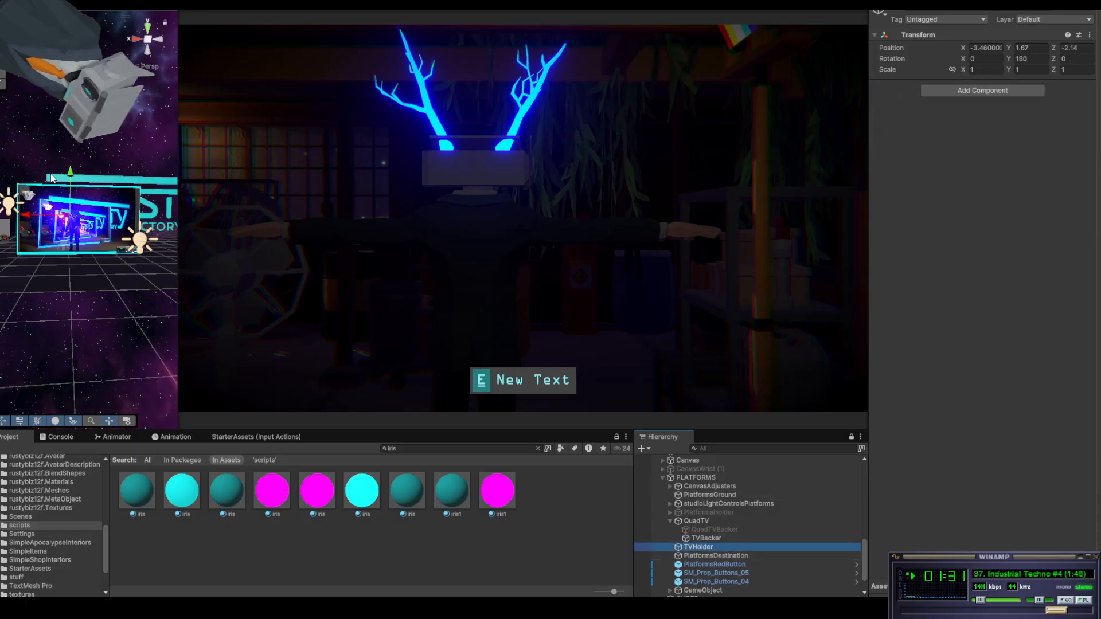
{"action": "left_click_drag", "start_coordinate": [51, 178], "coordinate": [21, 230], "text": "alt"}
{"action": "middle_click_drag", "start_coordinate": [64, 185], "coordinate": [173, 191]}
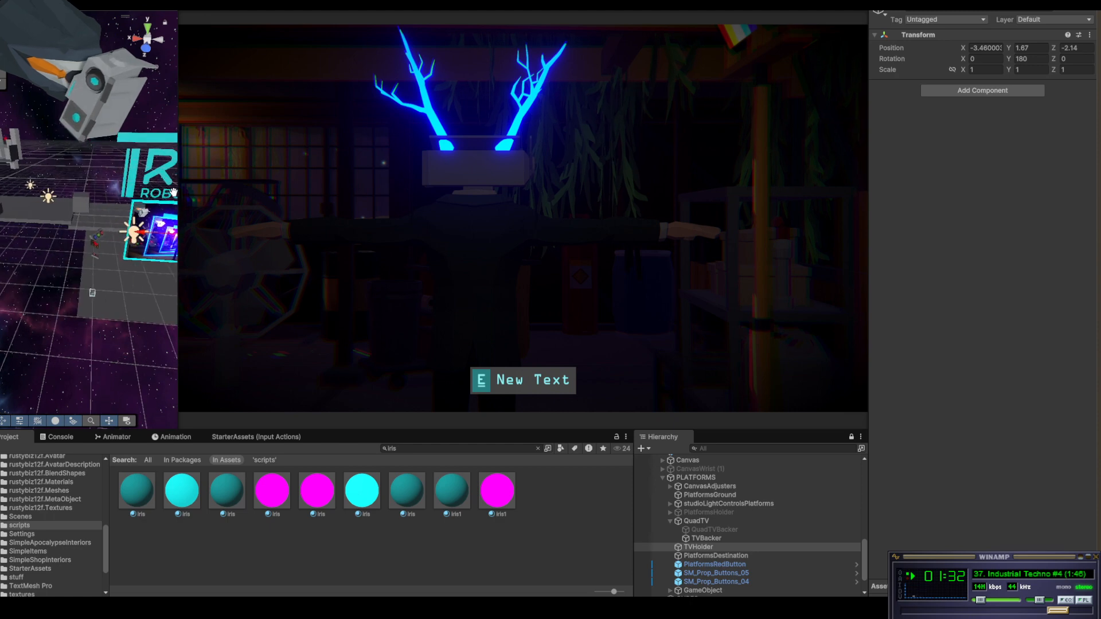
{"action": "left_click", "coordinate": [98, 247]}
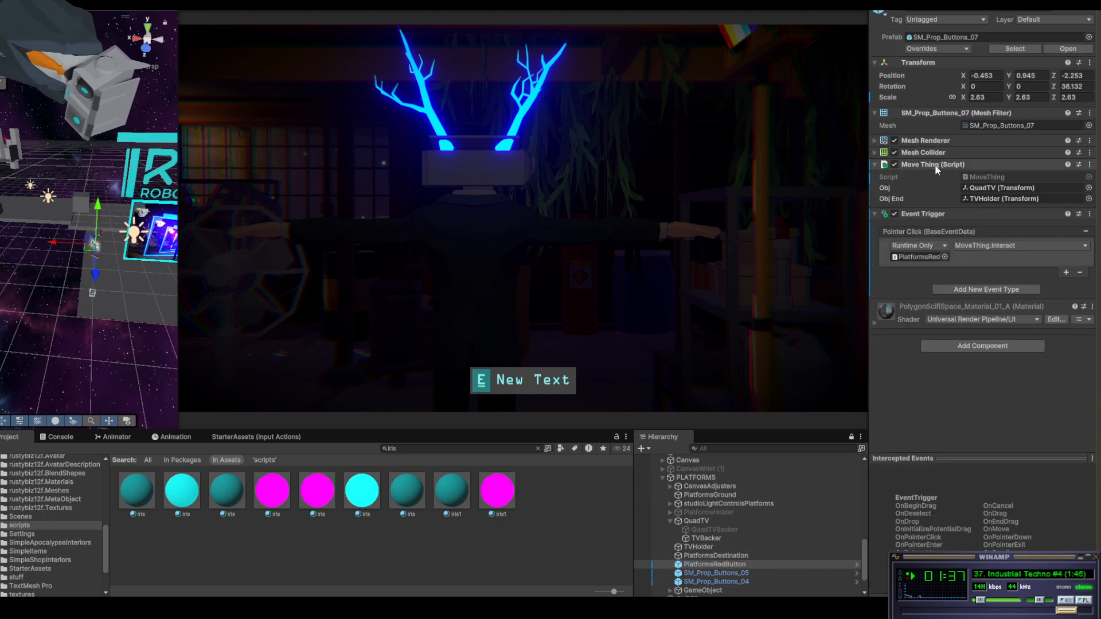
{"action": "left_click", "coordinate": [1090, 166]}
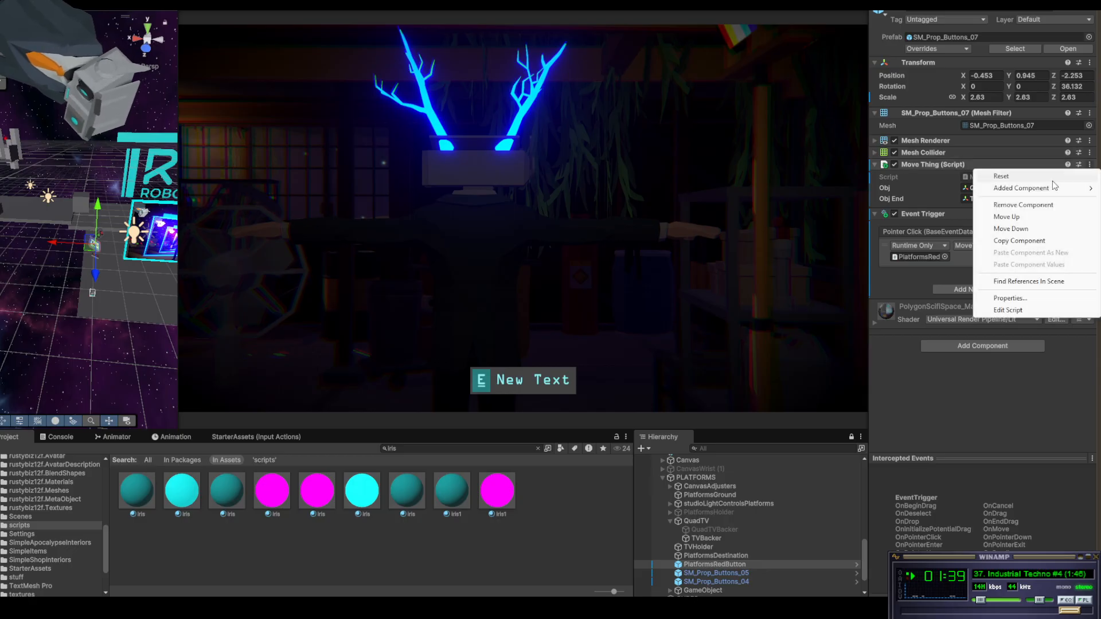
{"action": "left_click", "coordinate": [1031, 310]}
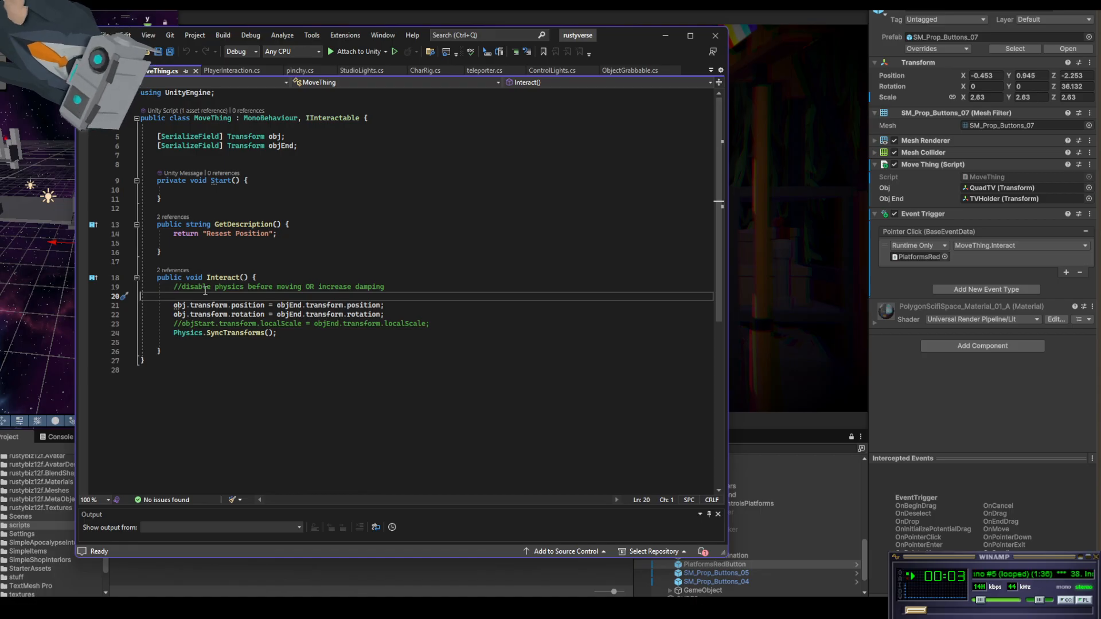
{"action": "left_click_drag", "start_coordinate": [184, 288], "coordinate": [381, 286]}
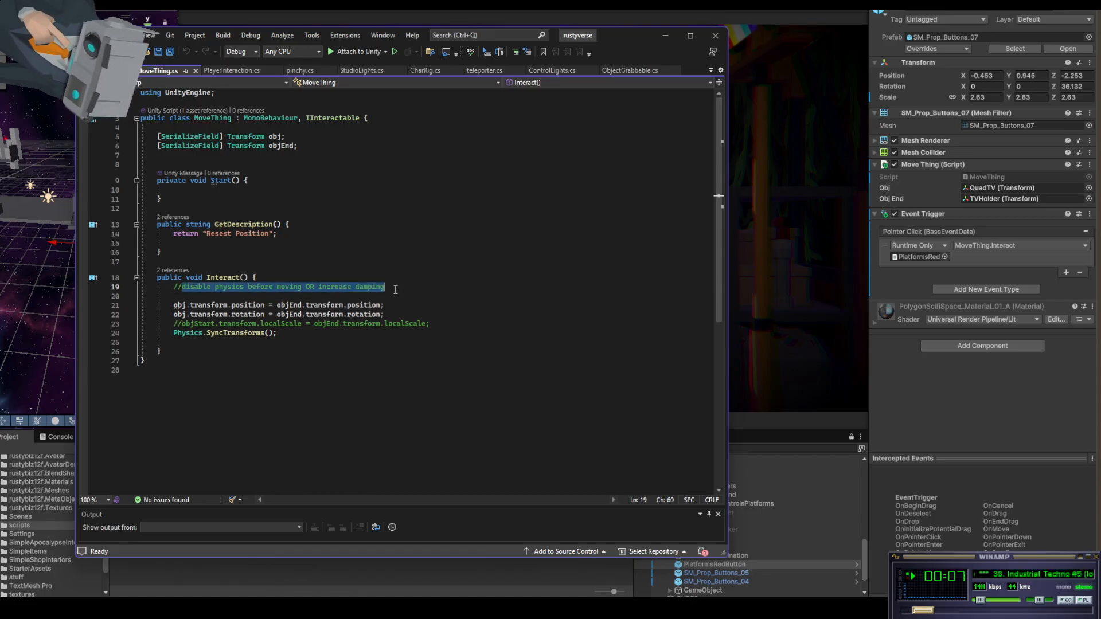
Return to Unity, examine the damping settings of QuadTV's Rigidbody, and collapse its Constraints and Layer Overrides
{"action": "left_click", "coordinate": [875, 153]}
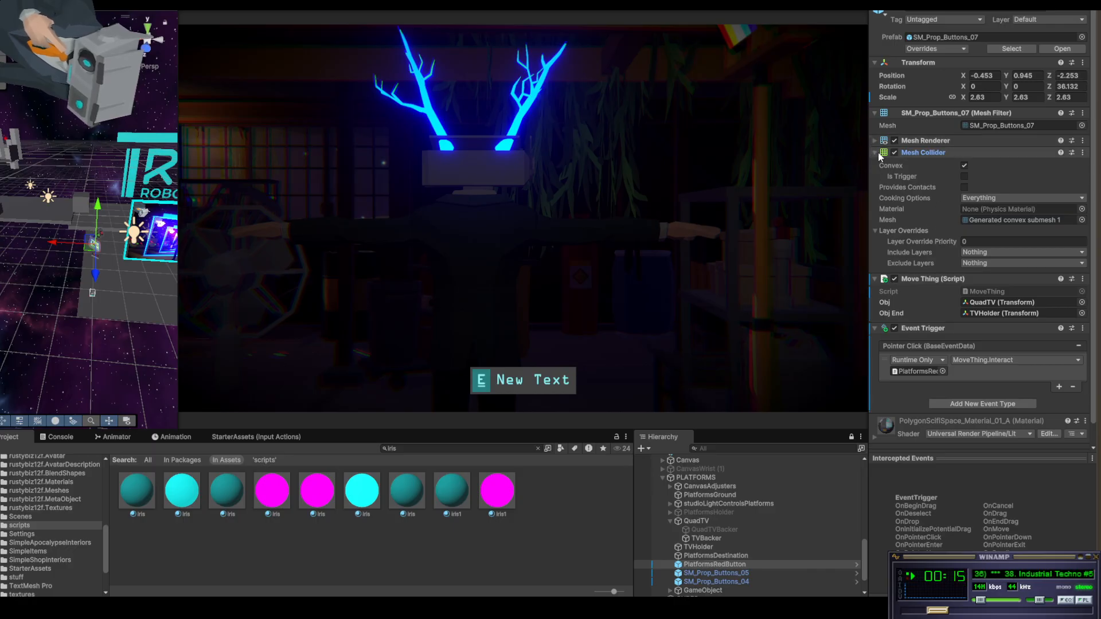
{"action": "left_click", "coordinate": [924, 153]}
{"action": "left_click", "coordinate": [696, 521]}
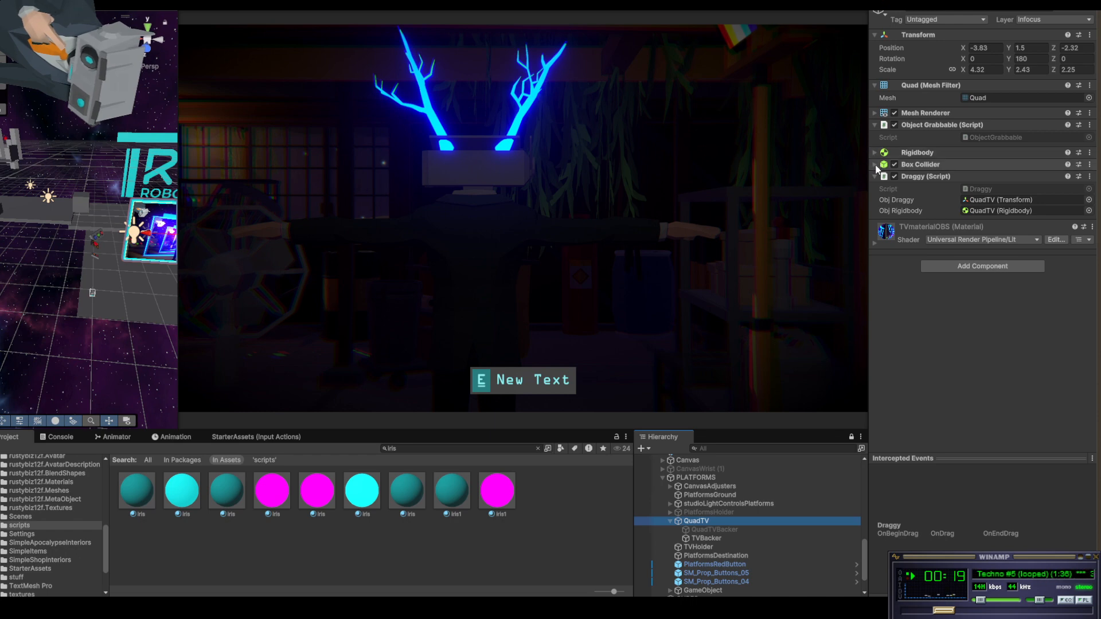
{"action": "left_click", "coordinate": [875, 153]}
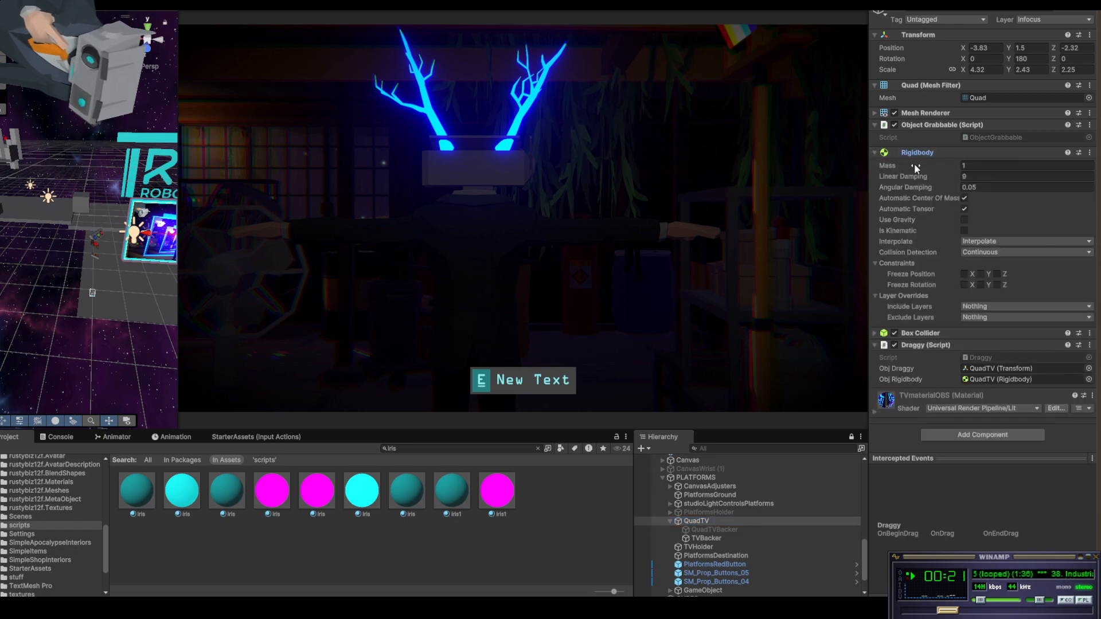
{"action": "left_click", "coordinate": [984, 178]}
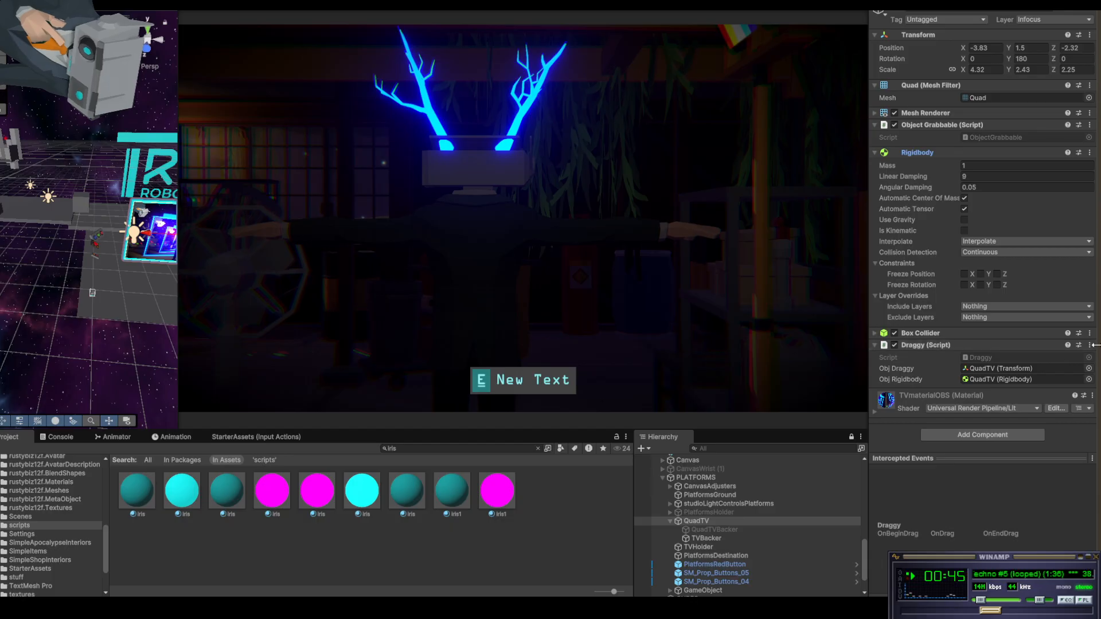
{"action": "left_click", "coordinate": [876, 263]}
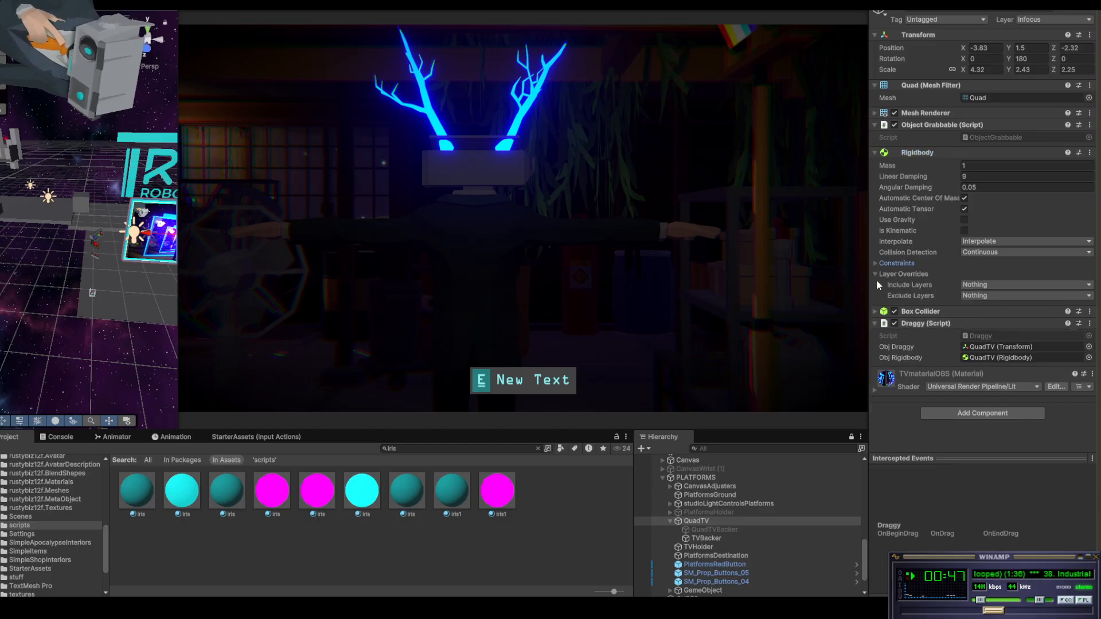
{"action": "left_click", "coordinate": [875, 274]}
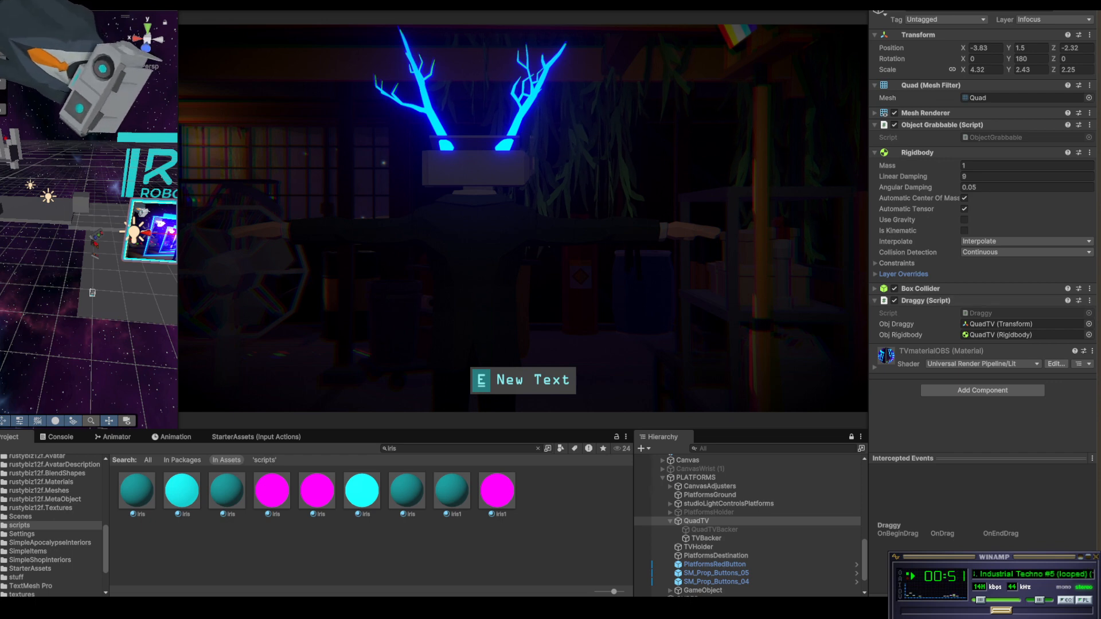
Examine the Toggle On Off script on SM_Prop_Buttons_04 and the Draggy script on SM_Prop_Buttons_05, collapsing the latter's Do Thing component
{"action": "left_click", "coordinate": [94, 256]}
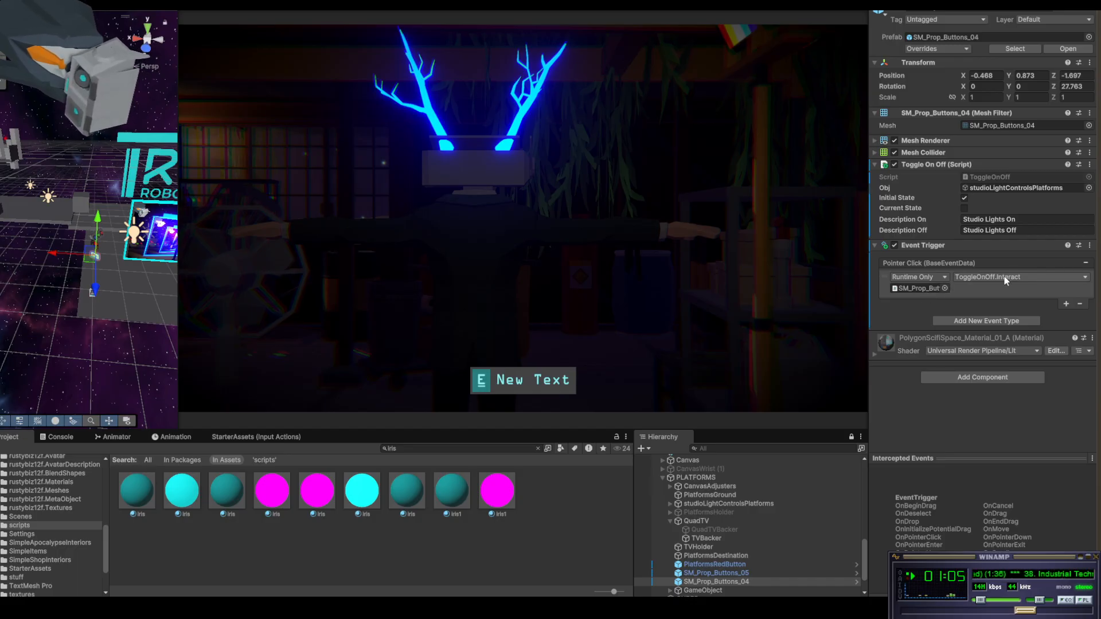
{"action": "left_click", "coordinate": [102, 232]}
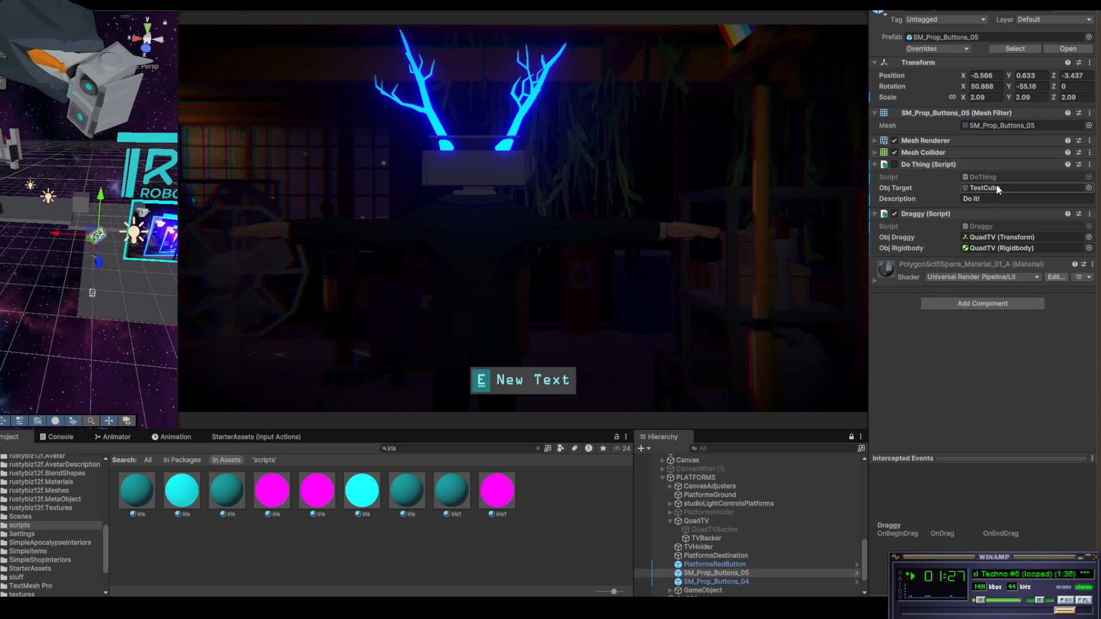
{"action": "left_click", "coordinate": [874, 165]}
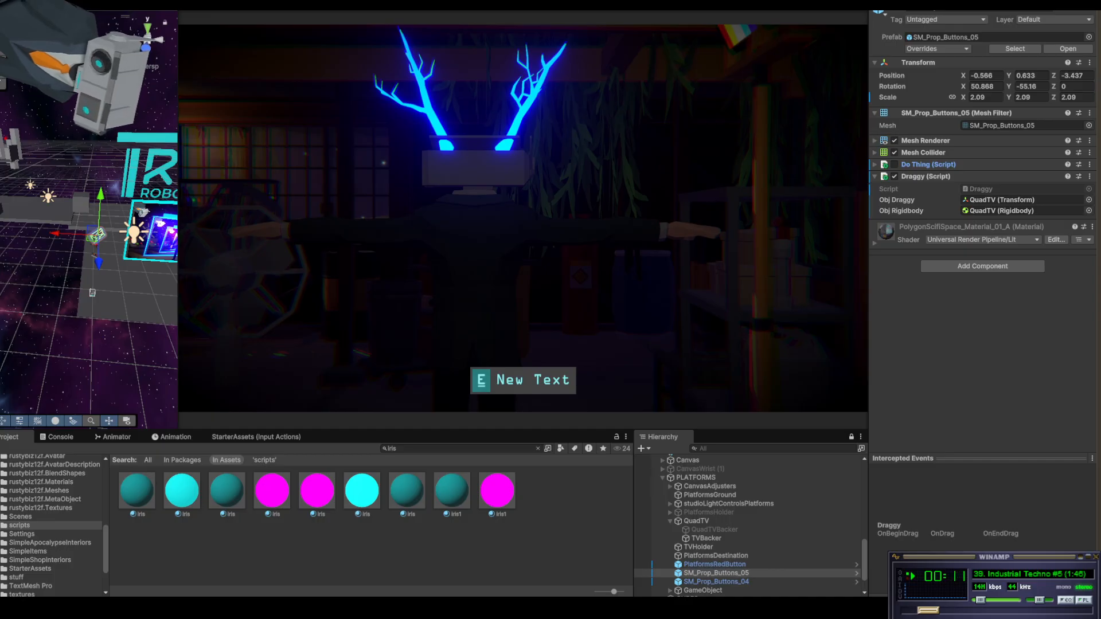
Save the project and create a prefab of the QuadTV object in the MINE assets folder
{"action": "key", "text": "alt+f"}
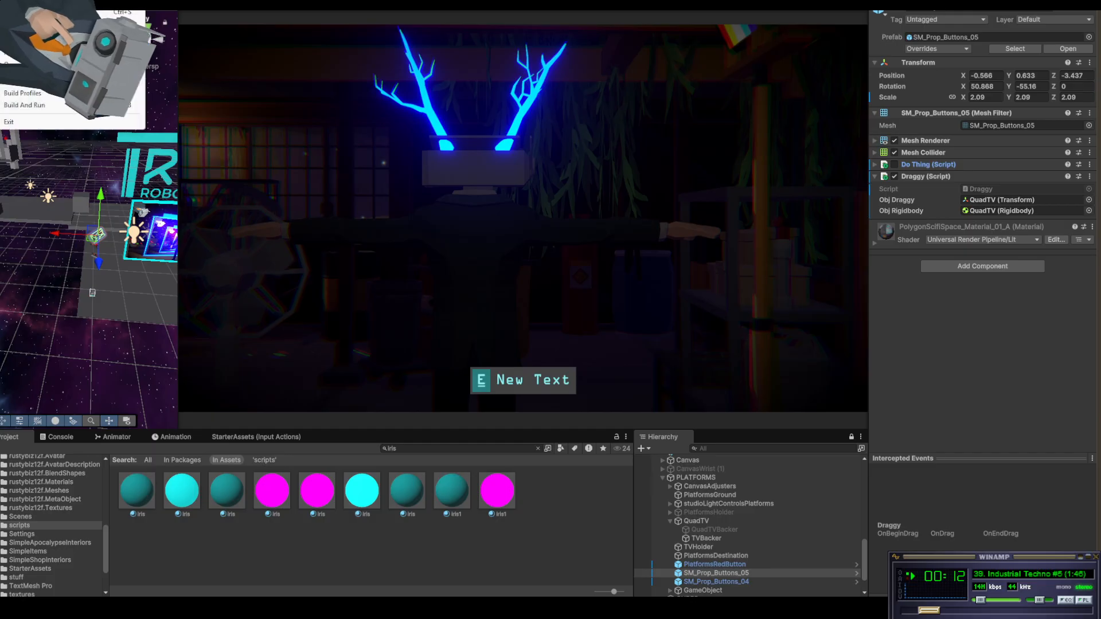
{"action": "left_click", "coordinate": [23, 77]}
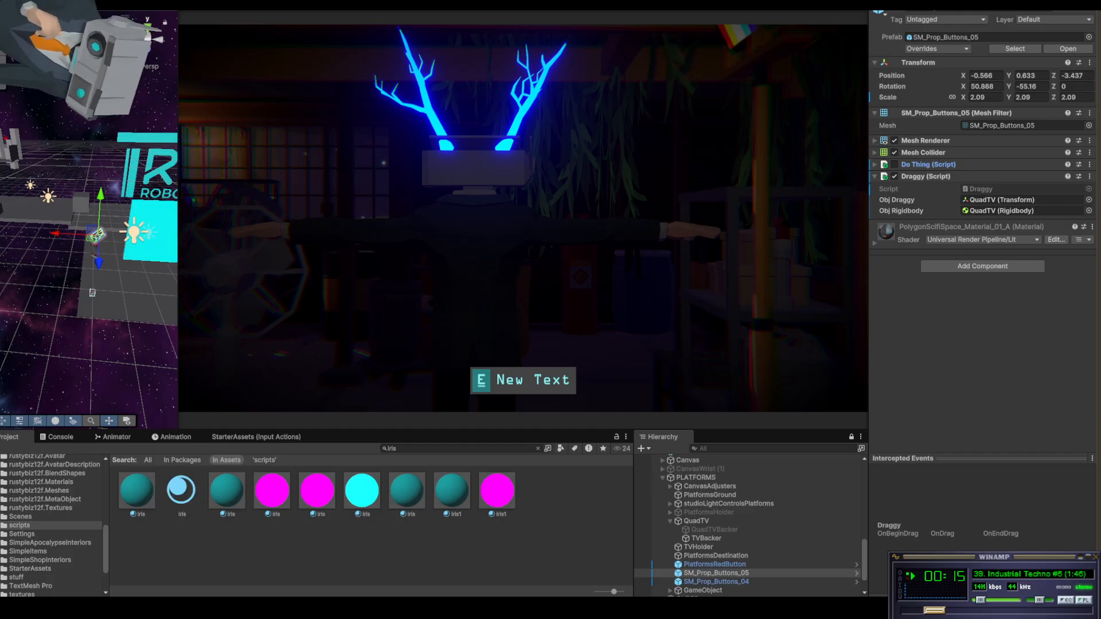
{"action": "left_click", "coordinate": [703, 514]}
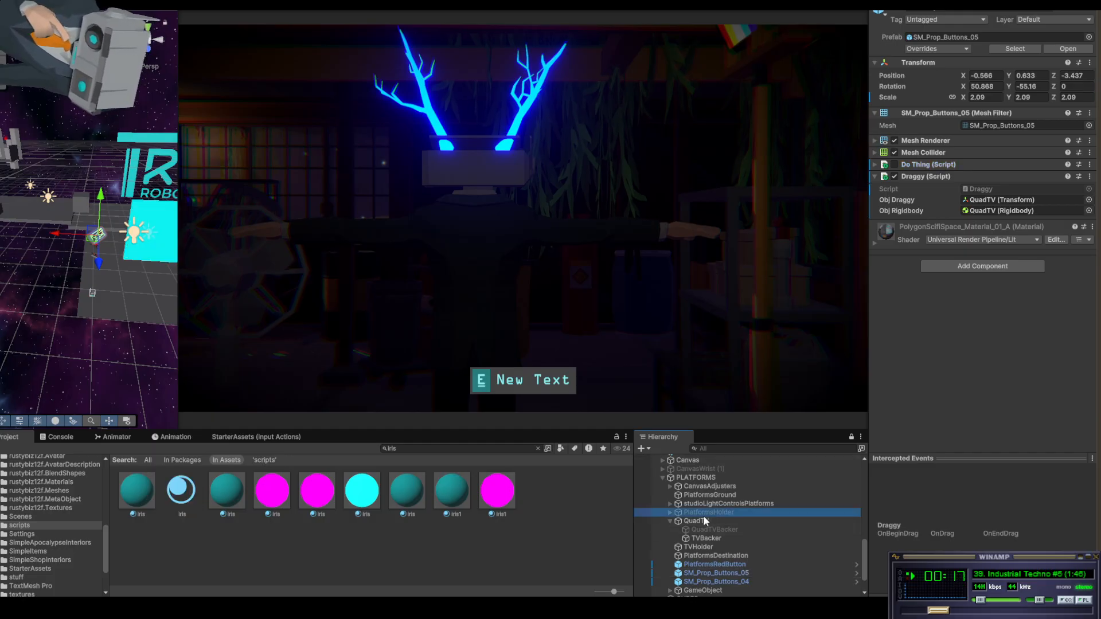
{"action": "left_click", "coordinate": [705, 520]}
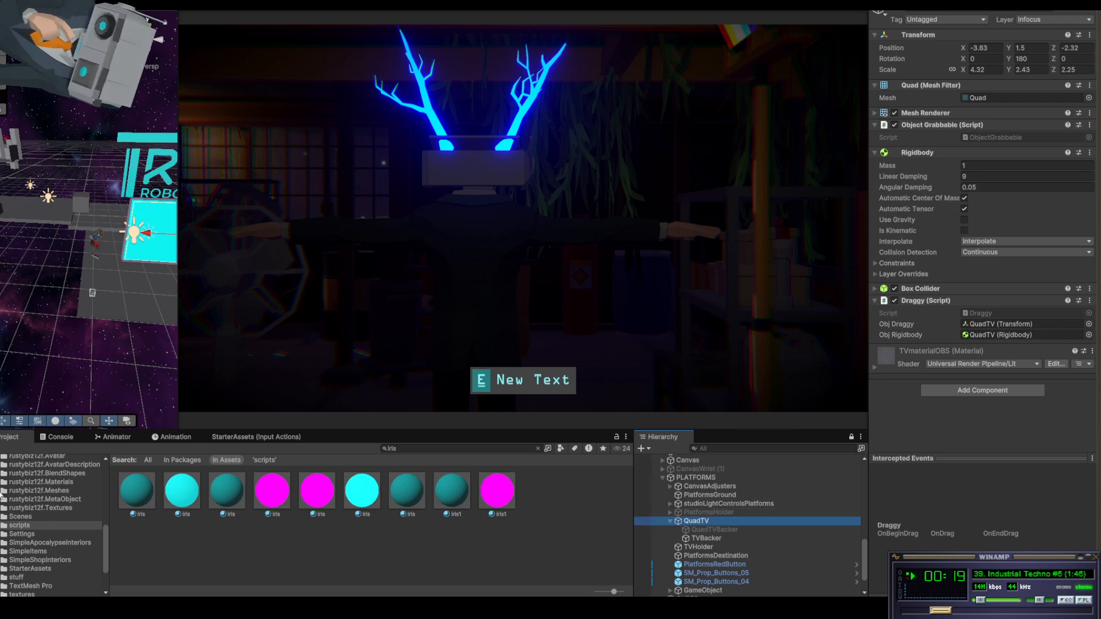
{"action": "left_click_drag", "start_coordinate": [106, 551], "coordinate": [103, 481]}
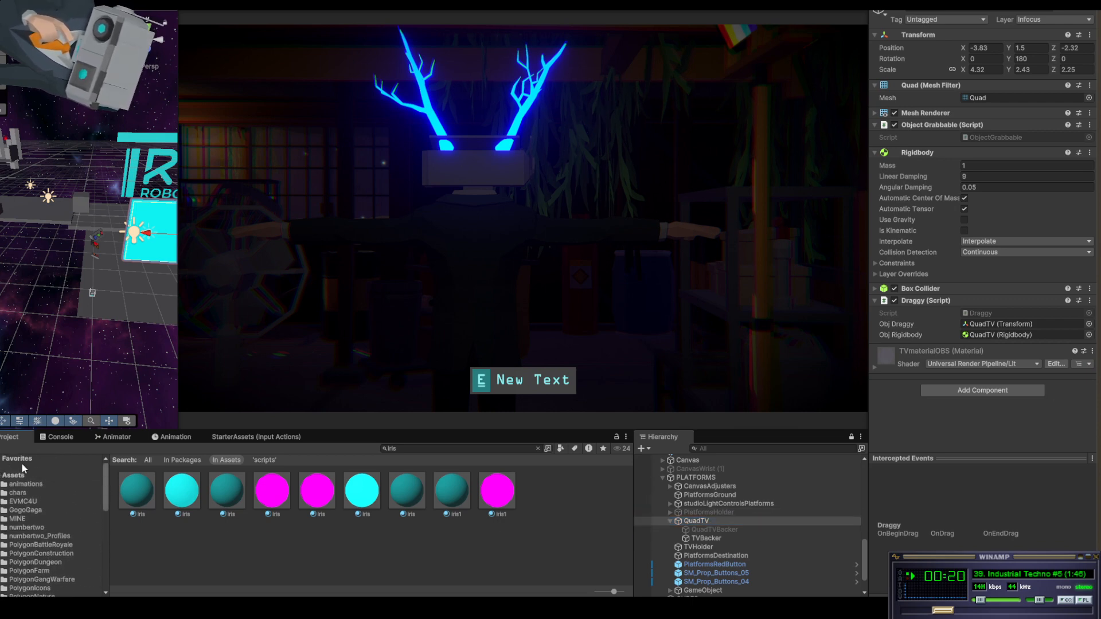
{"action": "left_click", "coordinate": [17, 519]}
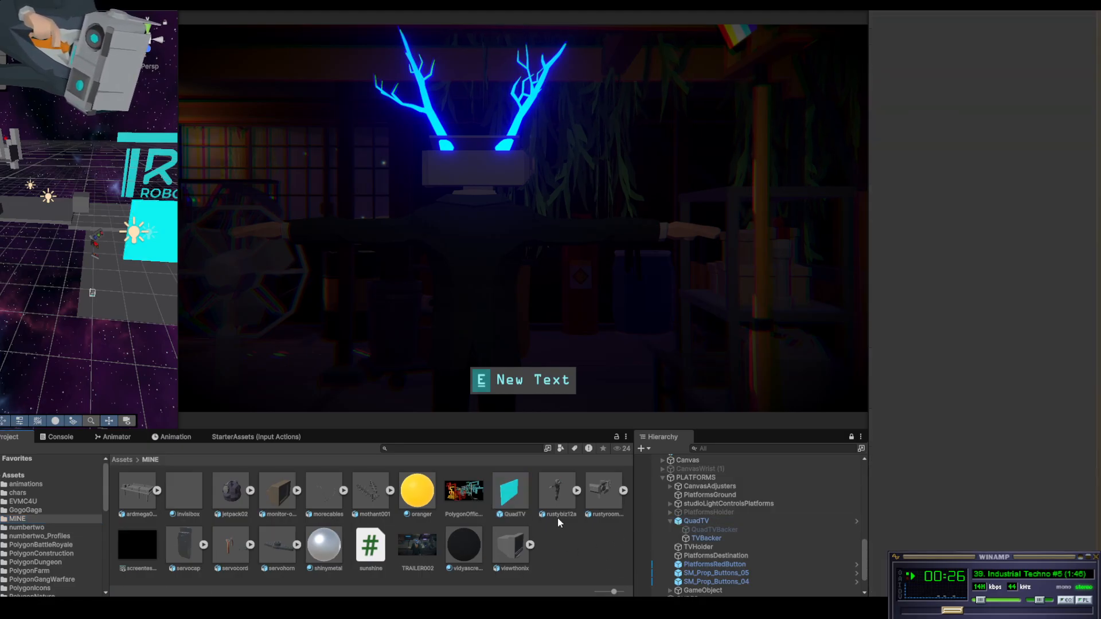
{"action": "left_click", "coordinate": [517, 494]}
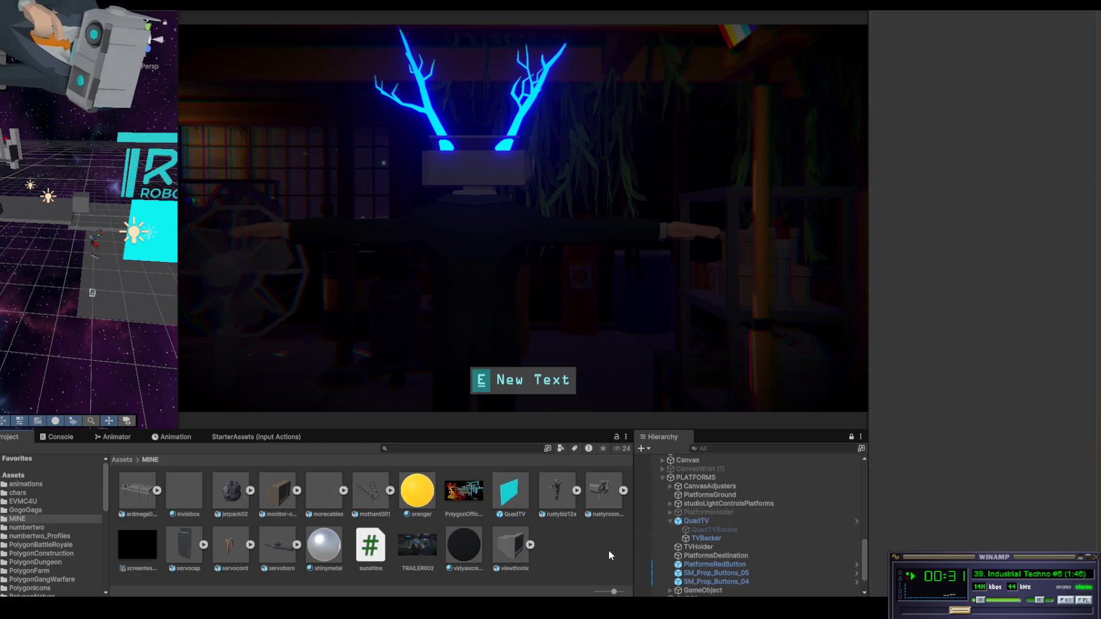
Collapse QuadTV's children in the PLATFORMS group and clear the selection
{"action": "left_click", "coordinate": [694, 479]}
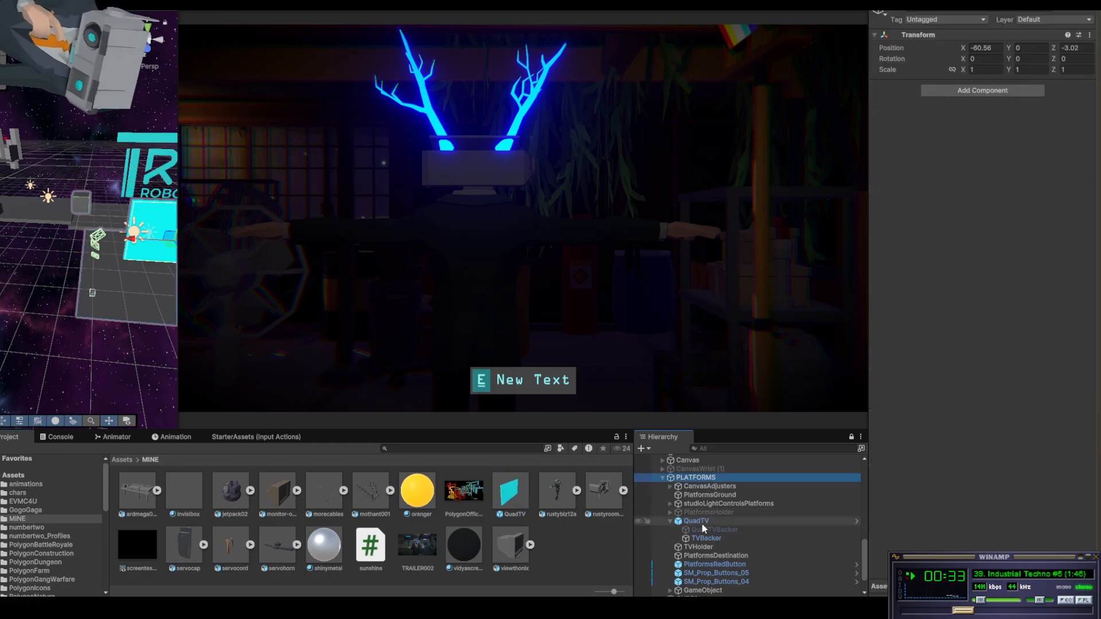
{"action": "left_click", "coordinate": [671, 522]}
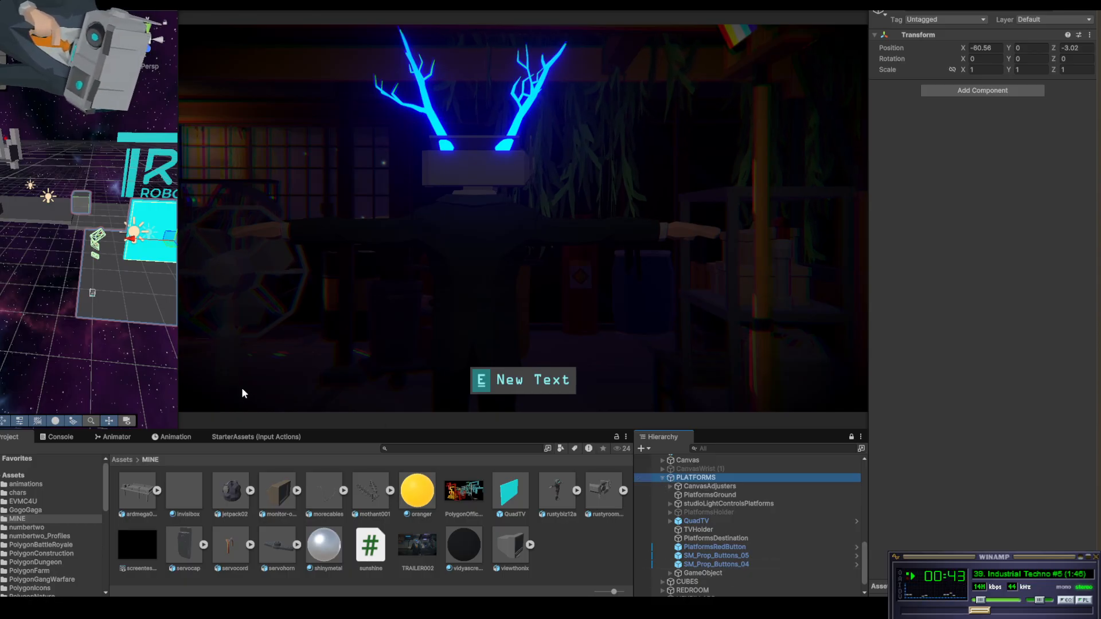
{"action": "left_click", "coordinate": [75, 256]}
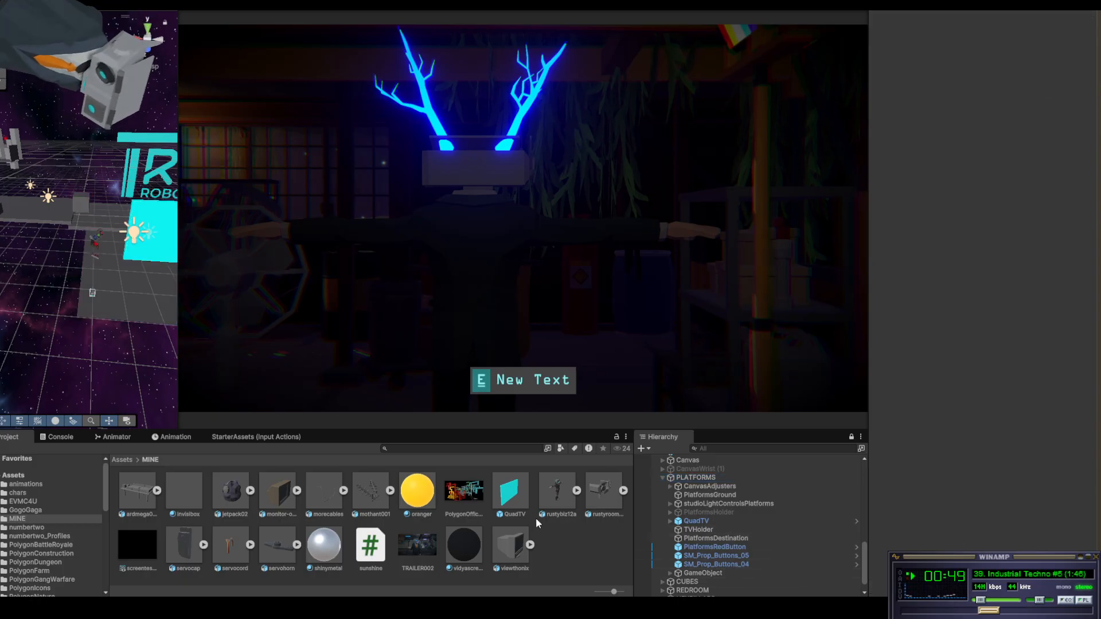
Select ControlLights in the hierarchy and examine its attached scripts, from Control Lights and Char Rig to Teleporter and Cam Control
{"action": "scroll", "coordinate": [861, 544], "scroll_direction": "up", "scroll_amount": 10}
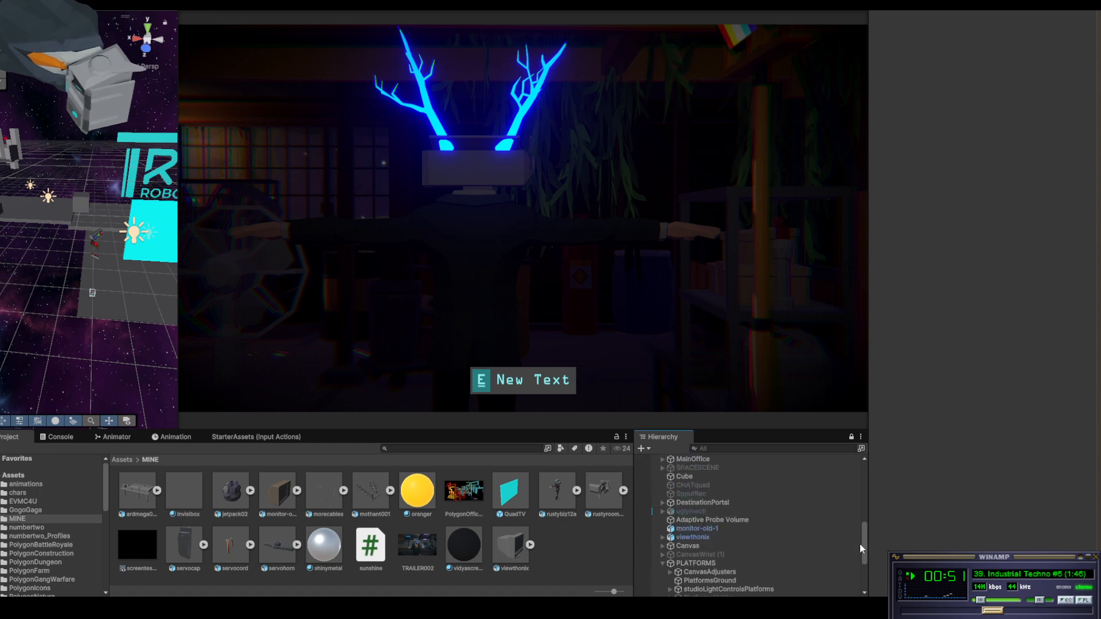
{"action": "scroll", "coordinate": [865, 529], "scroll_direction": "up", "scroll_amount": 8}
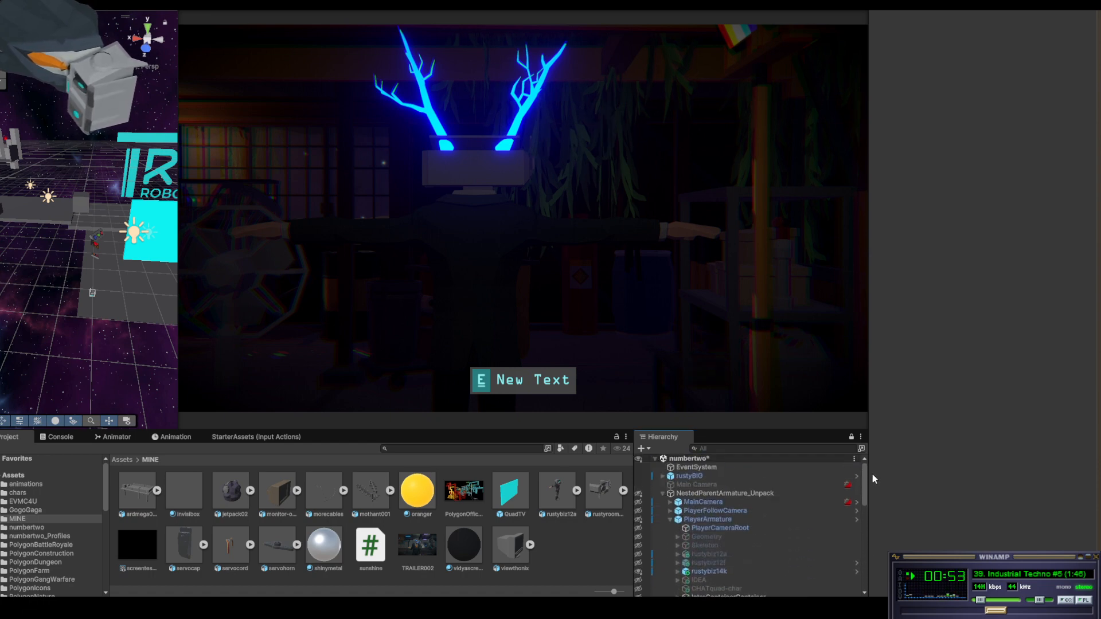
{"action": "scroll", "coordinate": [872, 516], "scroll_direction": "down", "scroll_amount": 6}
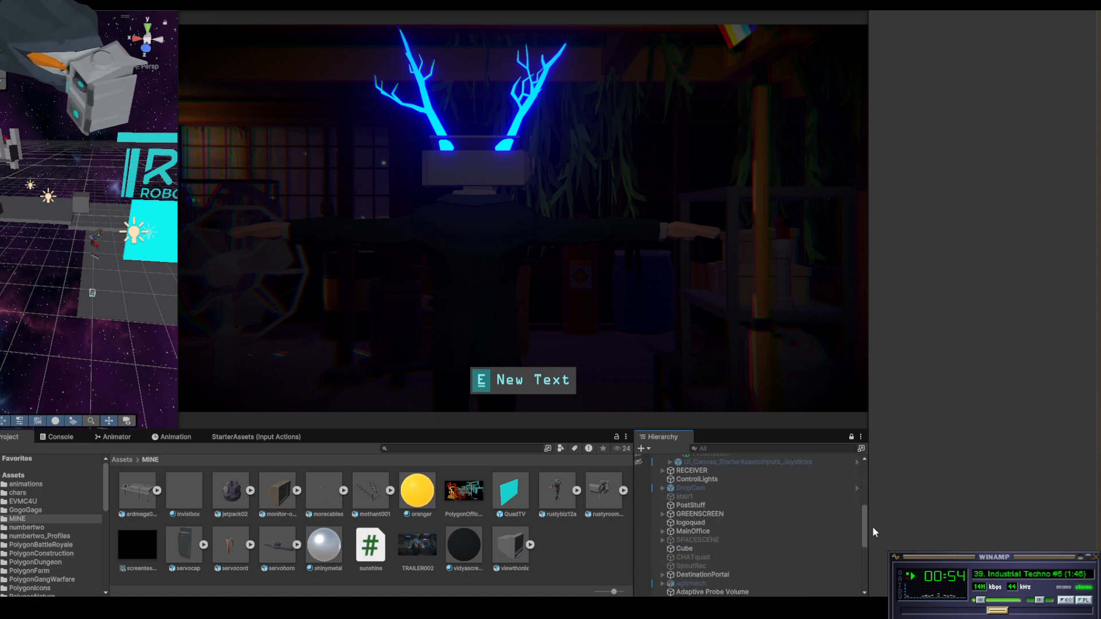
{"action": "left_click", "coordinate": [699, 479]}
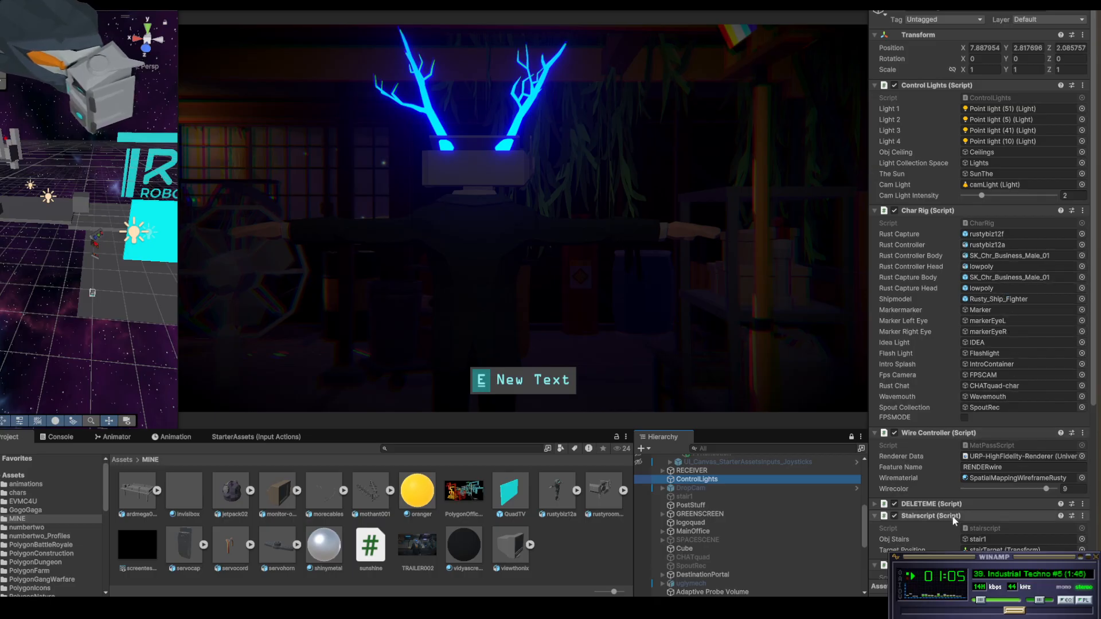
{"action": "scroll", "coordinate": [993, 540], "scroll_direction": "down", "scroll_amount": 2}
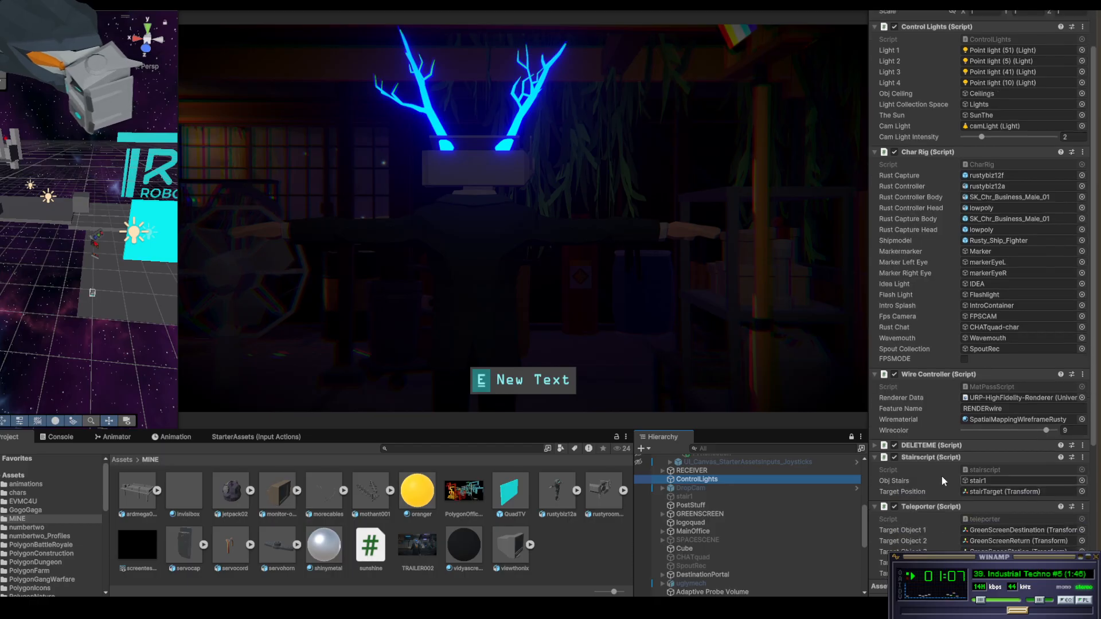
{"action": "scroll", "coordinate": [942, 475], "scroll_direction": "down", "scroll_amount": 6}
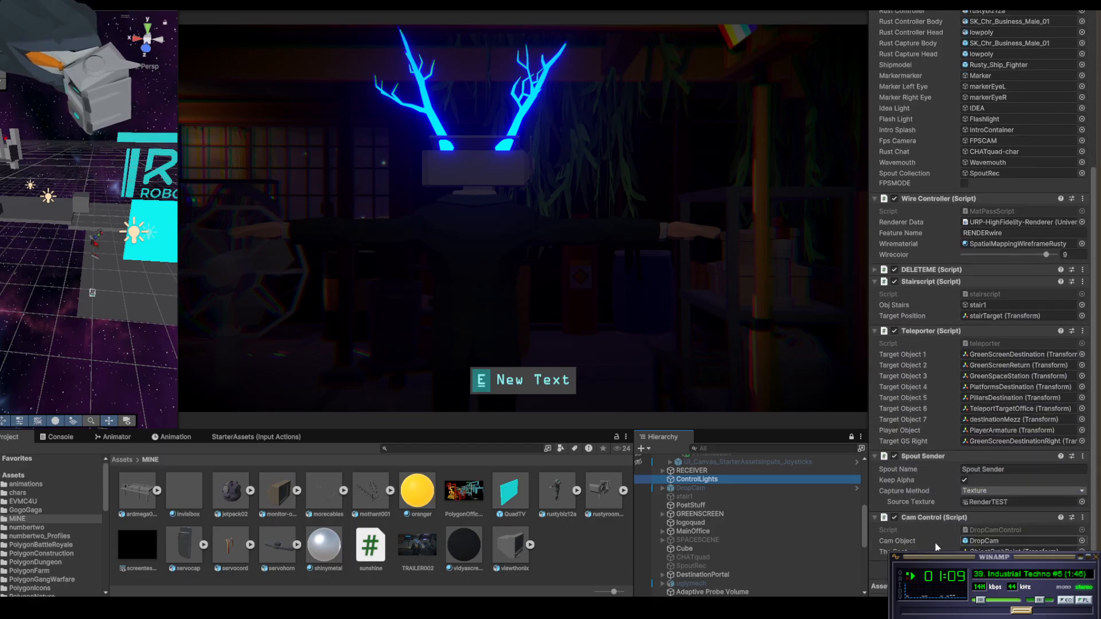
{"action": "scroll", "coordinate": [945, 525], "scroll_direction": "down", "scroll_amount": 1}
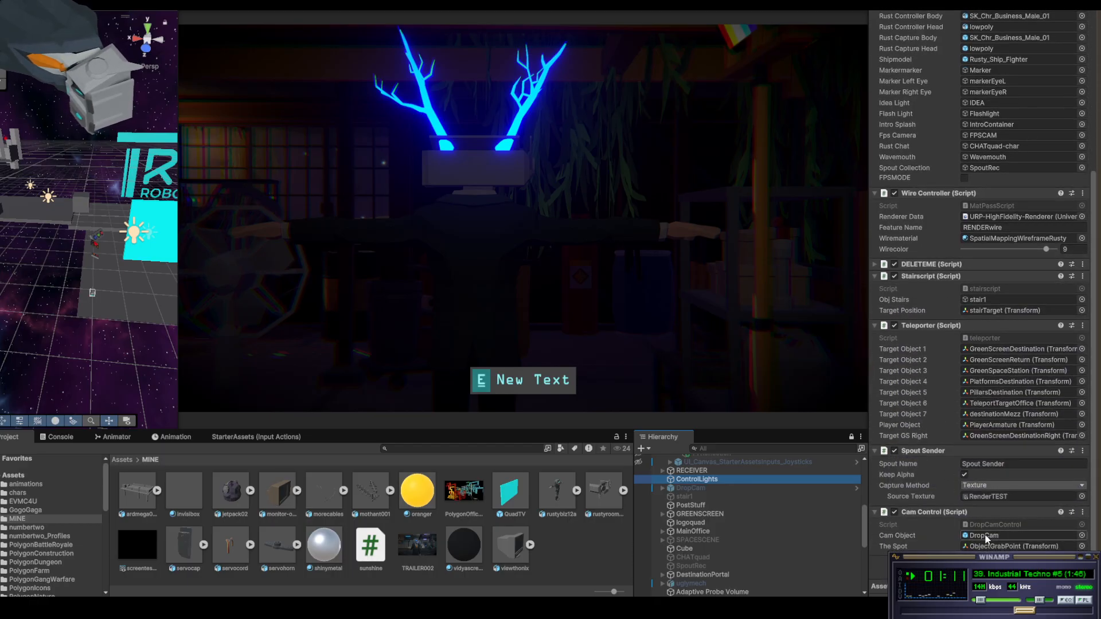
{"action": "scroll", "coordinate": [949, 494], "scroll_direction": "up", "scroll_amount": 1}
{"action": "scroll", "coordinate": [949, 493], "scroll_direction": "up", "scroll_amount": 5}
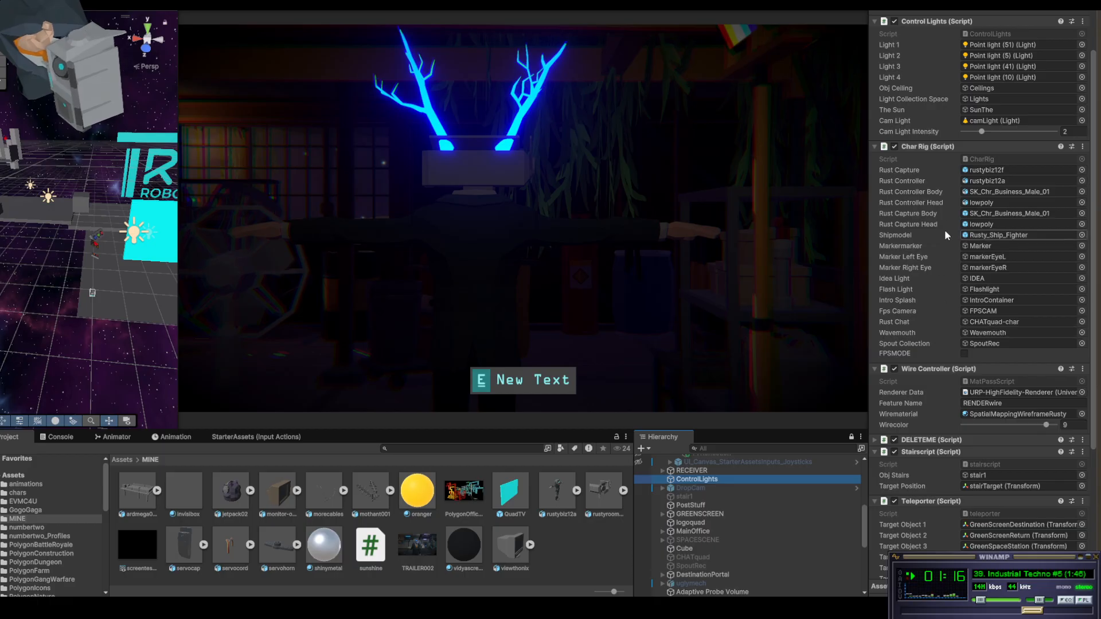
{"action": "scroll", "coordinate": [923, 256], "scroll_direction": "up", "scroll_amount": 2}
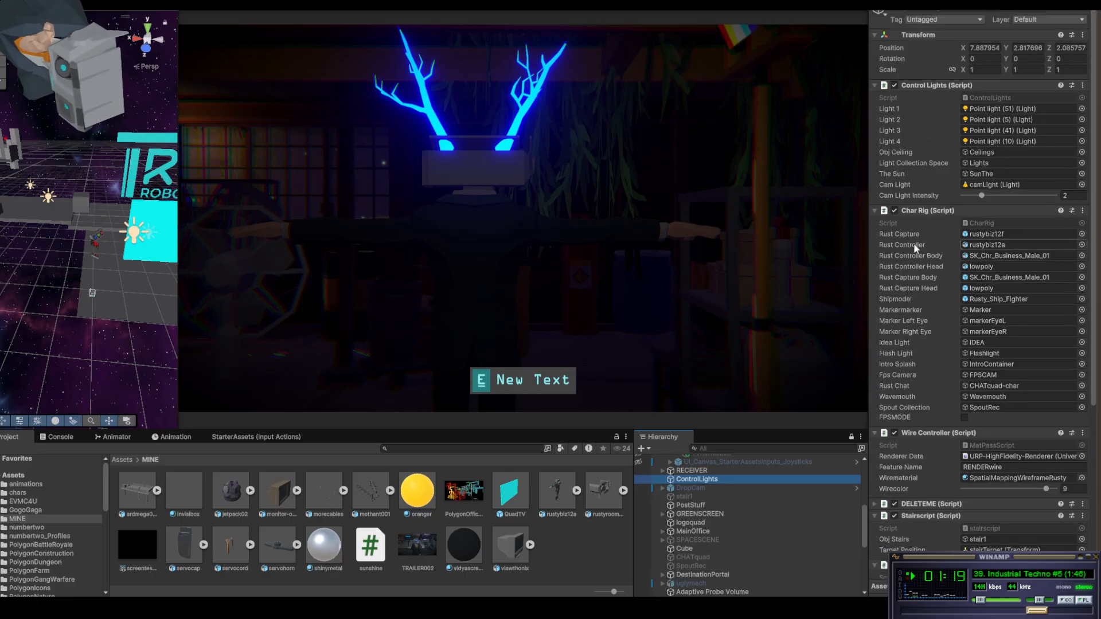
Search the hierarchy for "chair" and clear the search
{"action": "scroll", "coordinate": [800, 497], "scroll_direction": "down", "scroll_amount": 4}
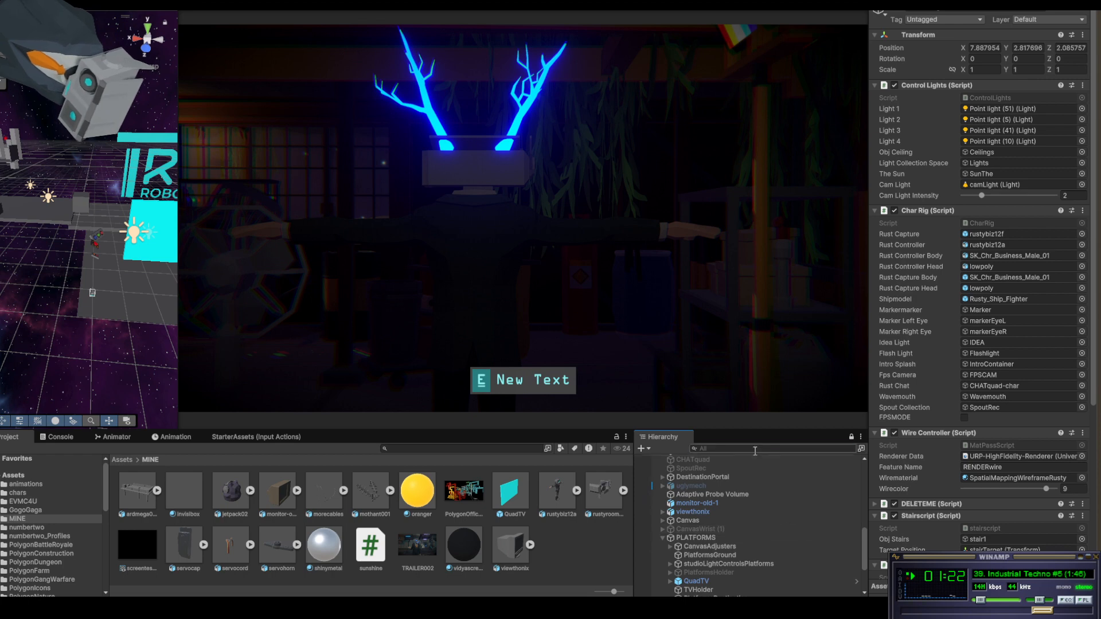
{"action": "type", "text": "chair"}
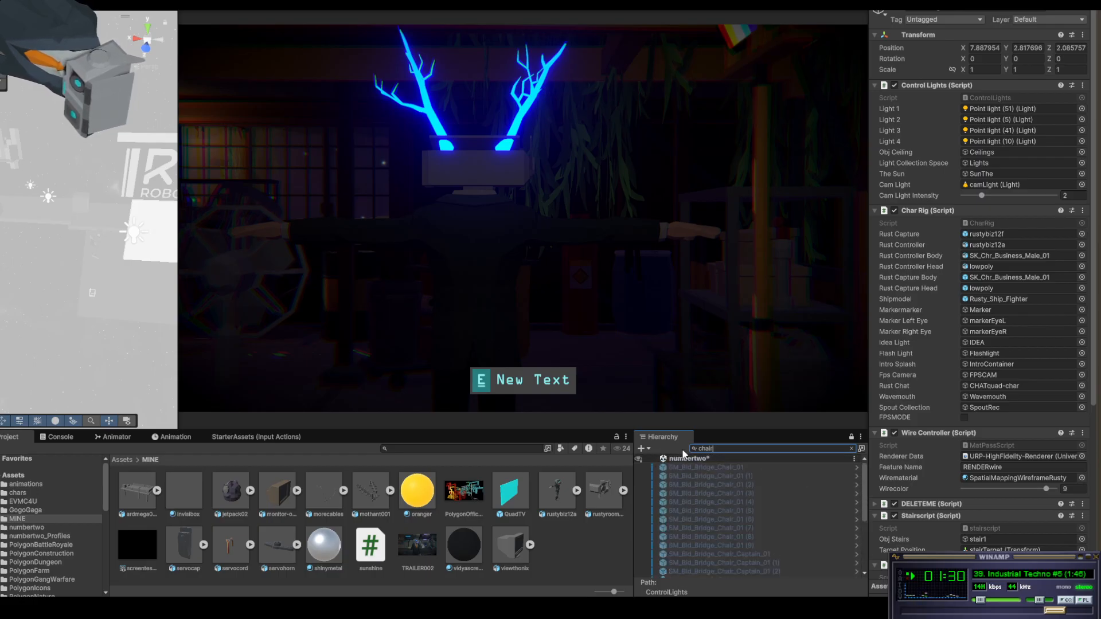
{"action": "left_click", "coordinate": [853, 450]}
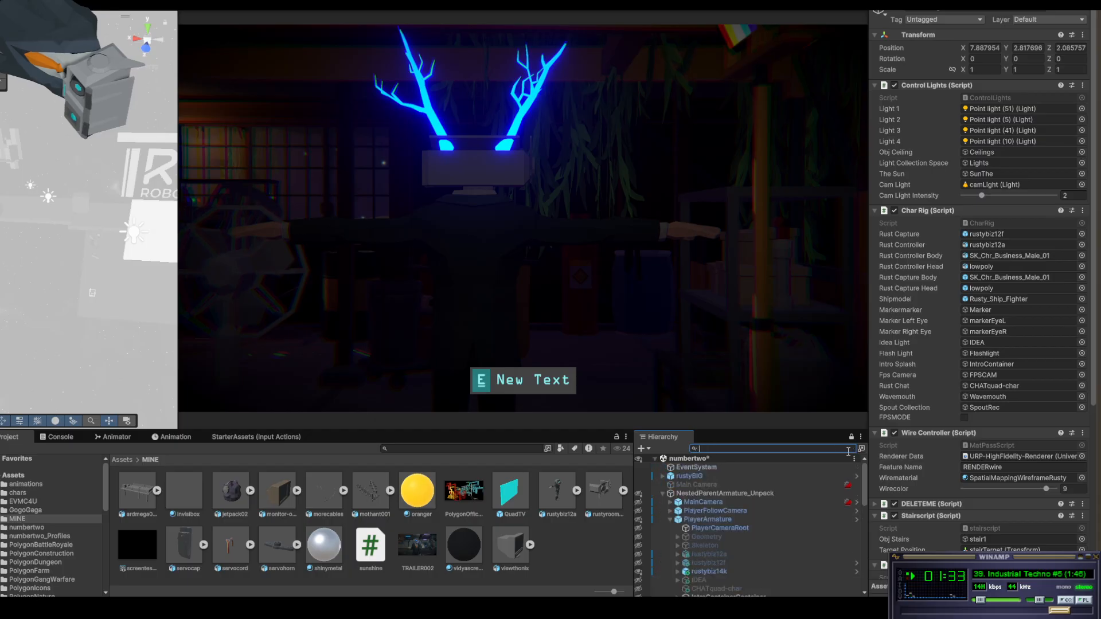
Open ControlLights' Char Rig script for editing in Visual Studio
{"action": "left_click", "coordinate": [1083, 211]}
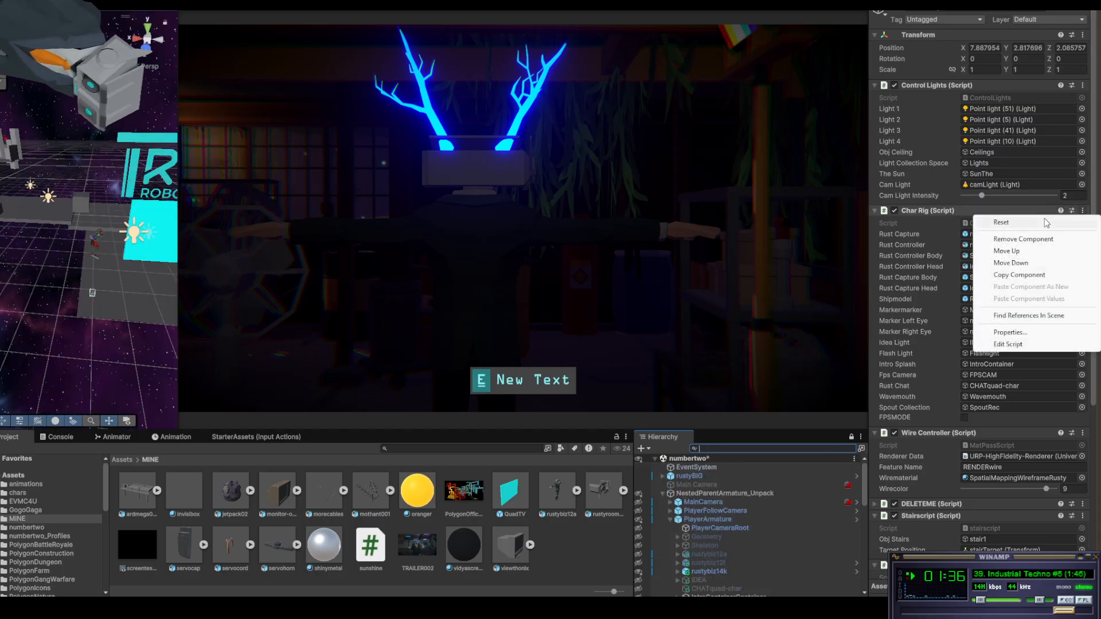
{"action": "left_click", "coordinate": [1008, 344]}
{"action": "left_click", "coordinate": [433, 288]}
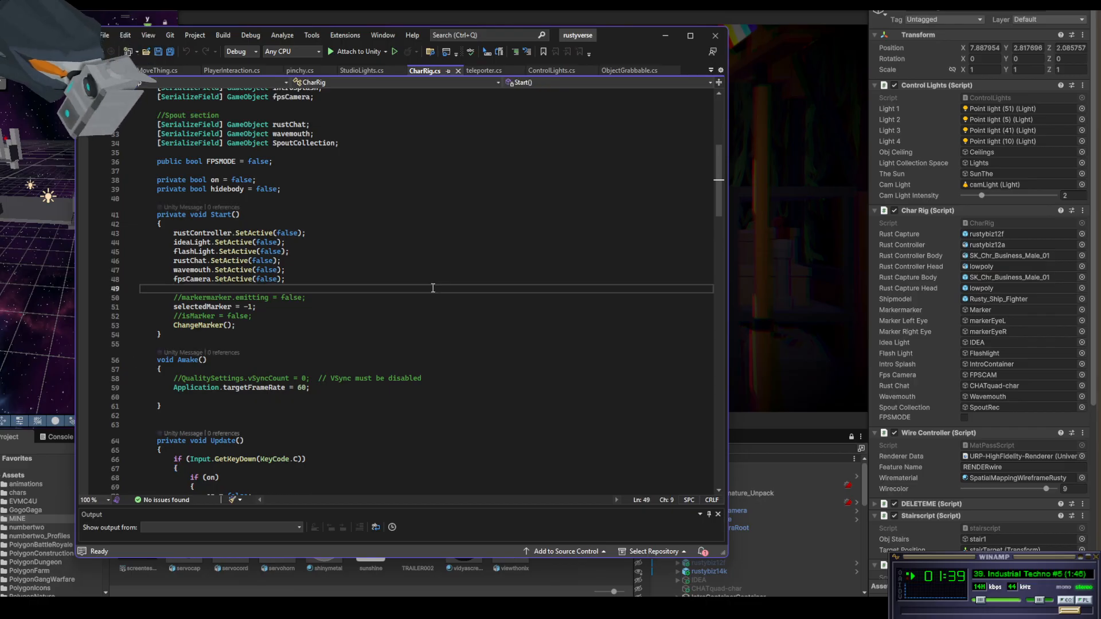
Search all open documents for "keycode.R" and go to the match
{"action": "key", "text": "ctrl+f"}
{"action": "type", "text": "keyc"}
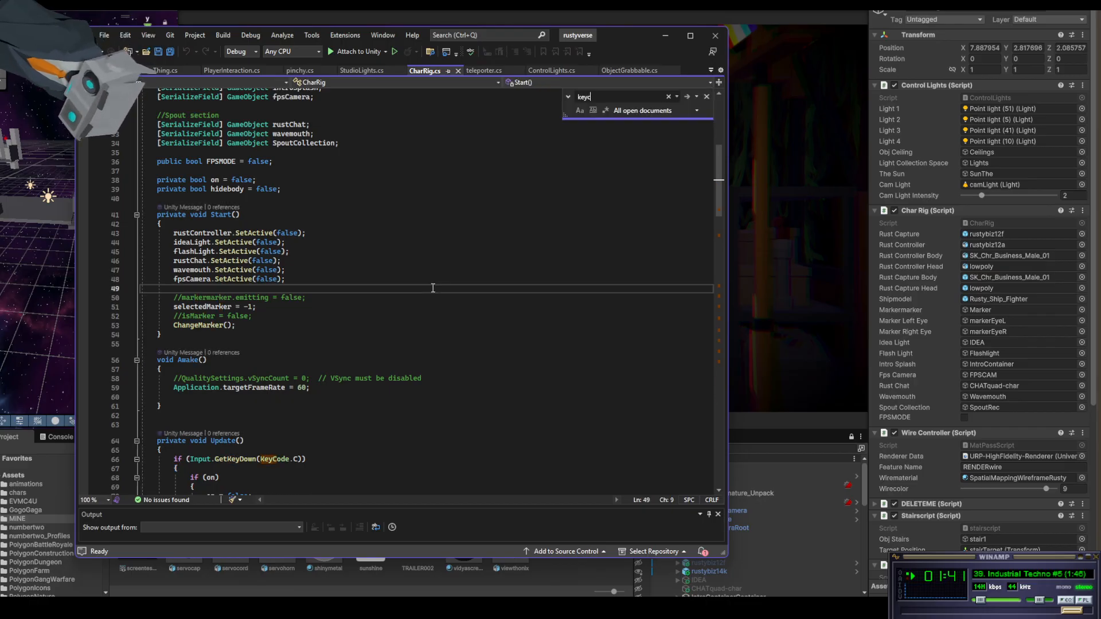
{"action": "type", "text": "ode."}
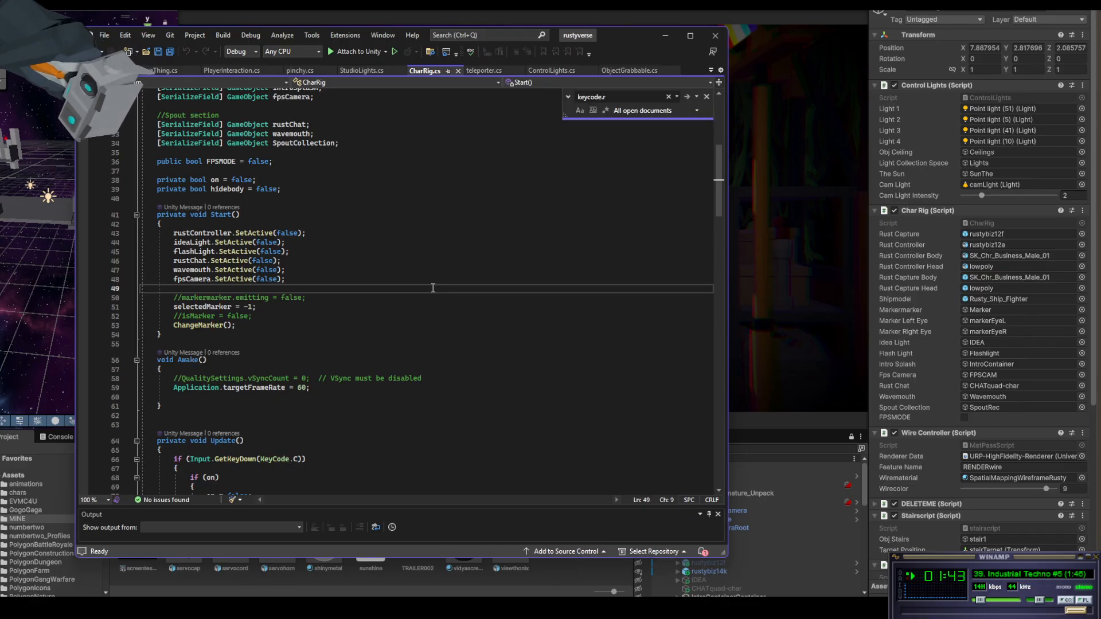
{"action": "type", "text": "r"}
{"action": "key", "text": "BackSpace"}
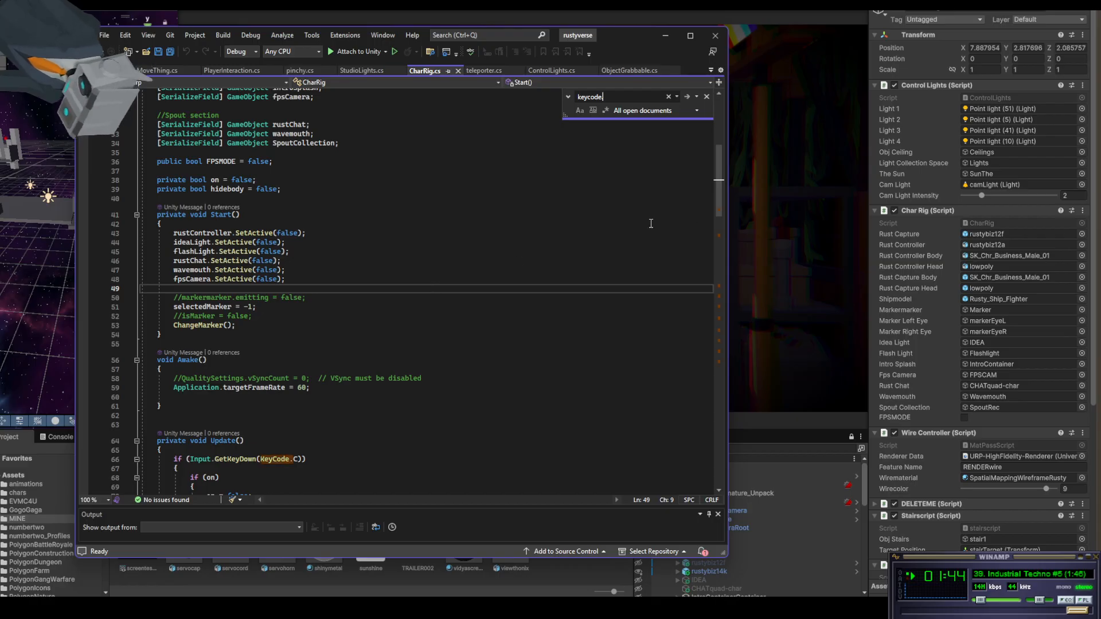
{"action": "type", "text": "R"}
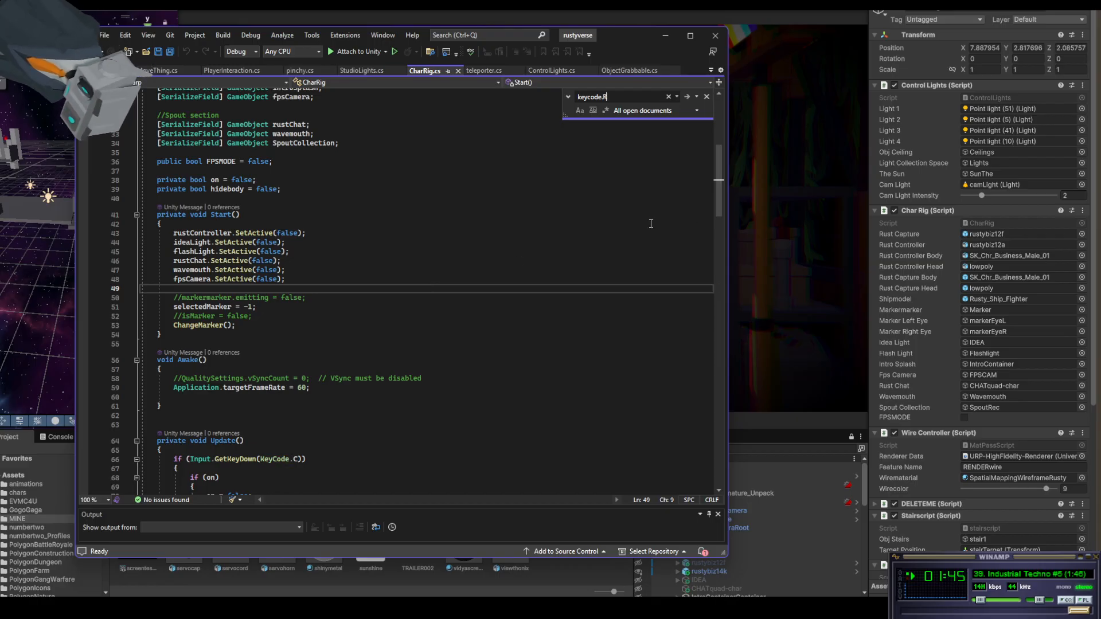
{"action": "left_click", "coordinate": [687, 96]}
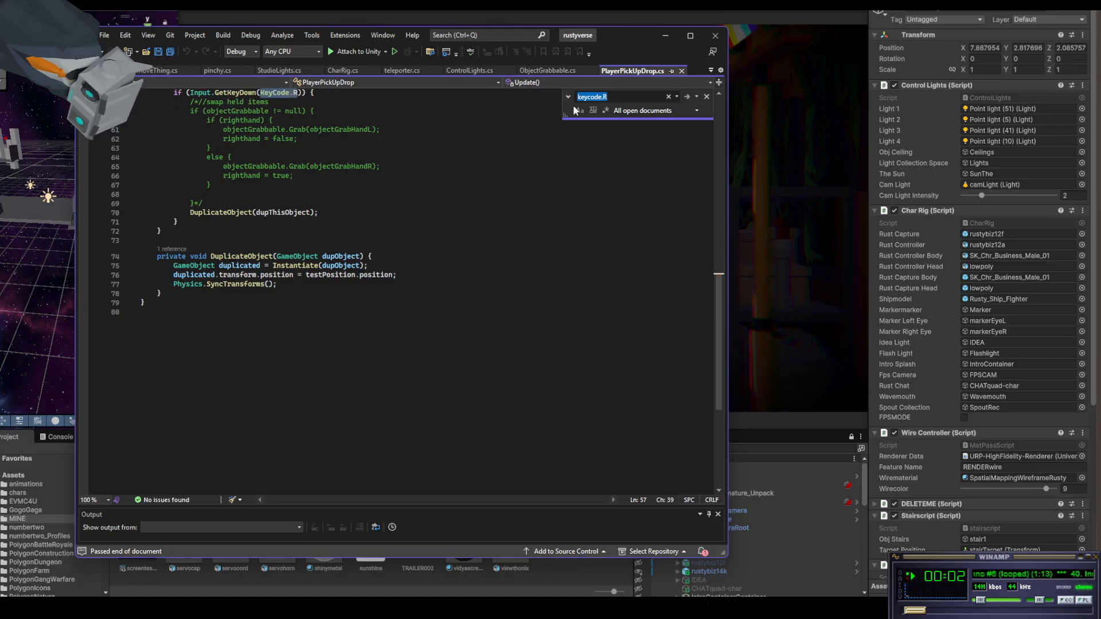
Examine the KeyCode.R block with DuplicateObject in PlayerPickUpDrop.cs and look for further occurrences of keycode.R
{"action": "scroll", "coordinate": [287, 189], "scroll_direction": "up", "scroll_amount": 5}
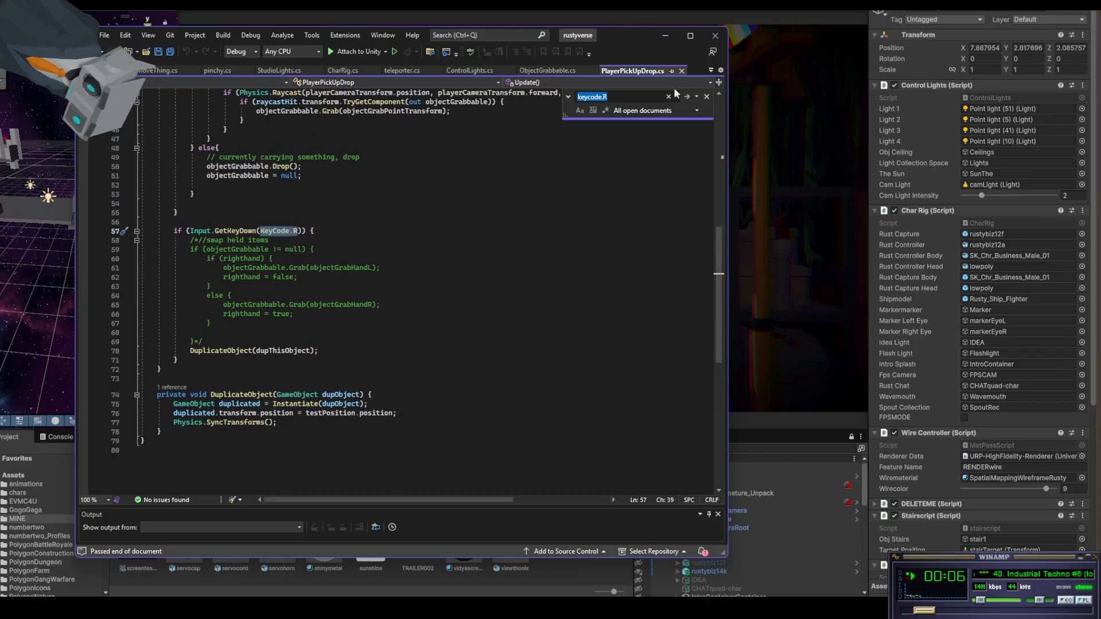
{"action": "scroll", "coordinate": [516, 264], "scroll_direction": "up", "scroll_amount": 1}
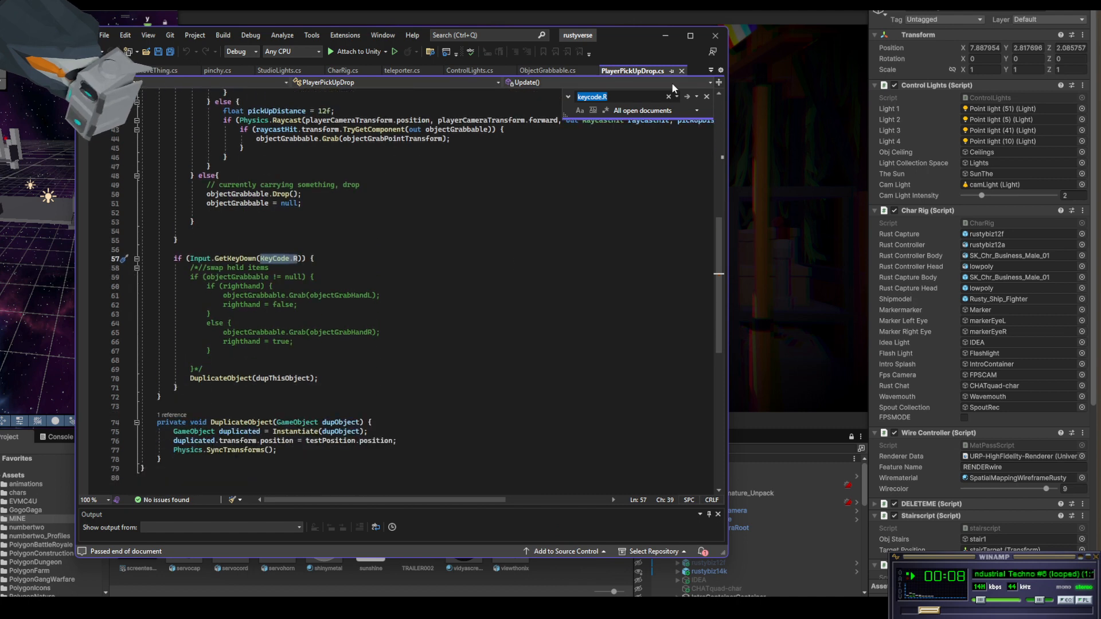
{"action": "left_click", "coordinate": [687, 96]}
{"action": "left_click", "coordinate": [686, 96]}
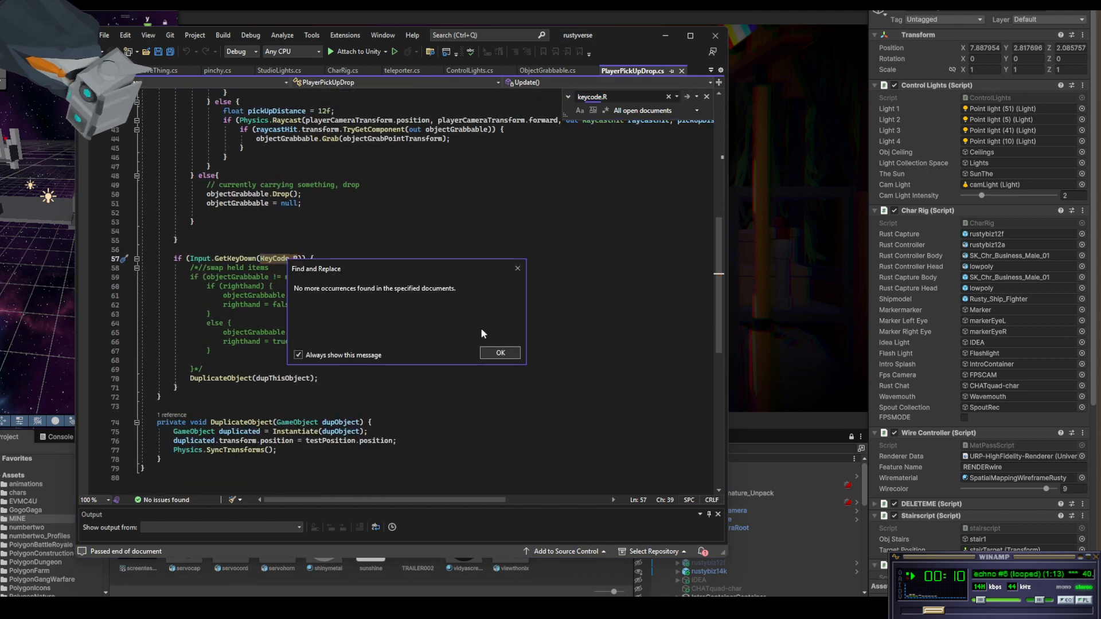
Dismiss the search message, close the search box and switch back to Unity
{"action": "left_click", "coordinate": [499, 353]}
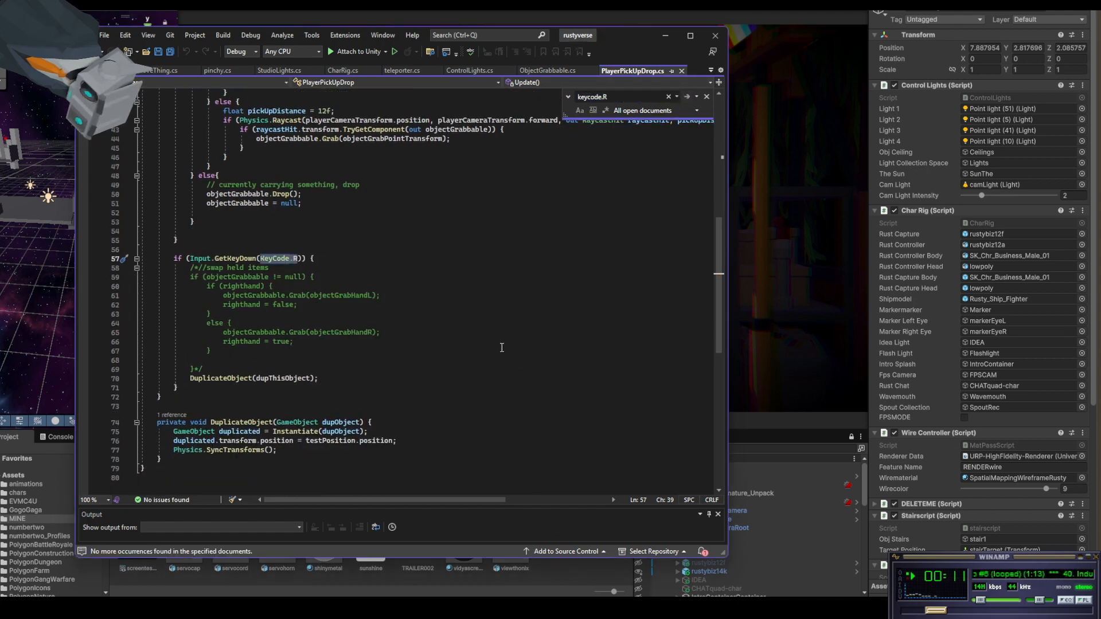
{"action": "left_click", "coordinate": [707, 97]}
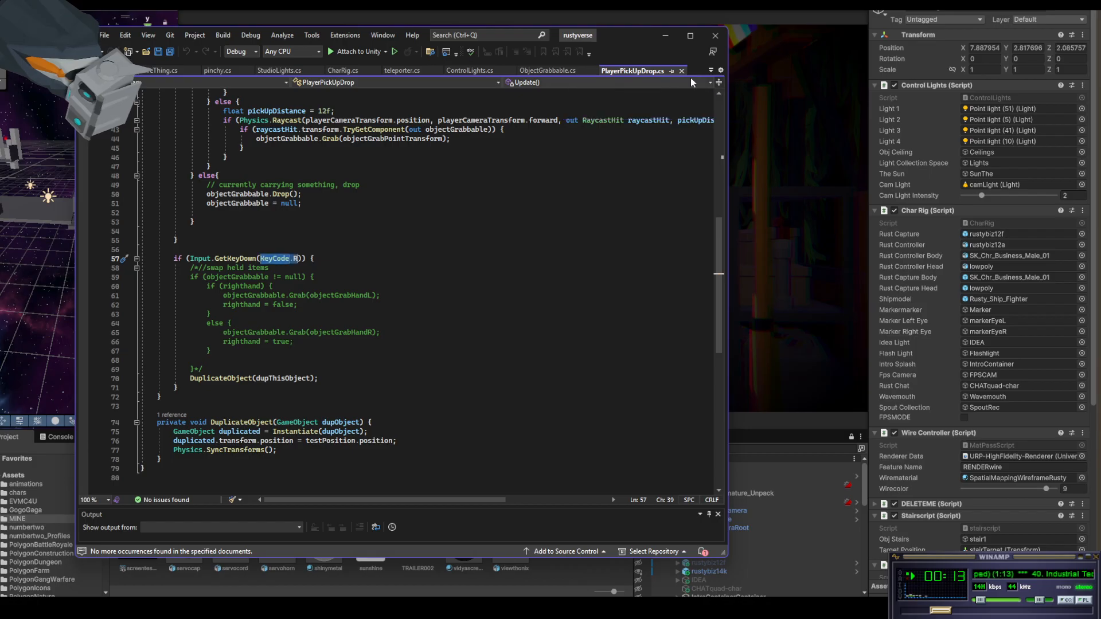
{"action": "left_click", "coordinate": [666, 36]}
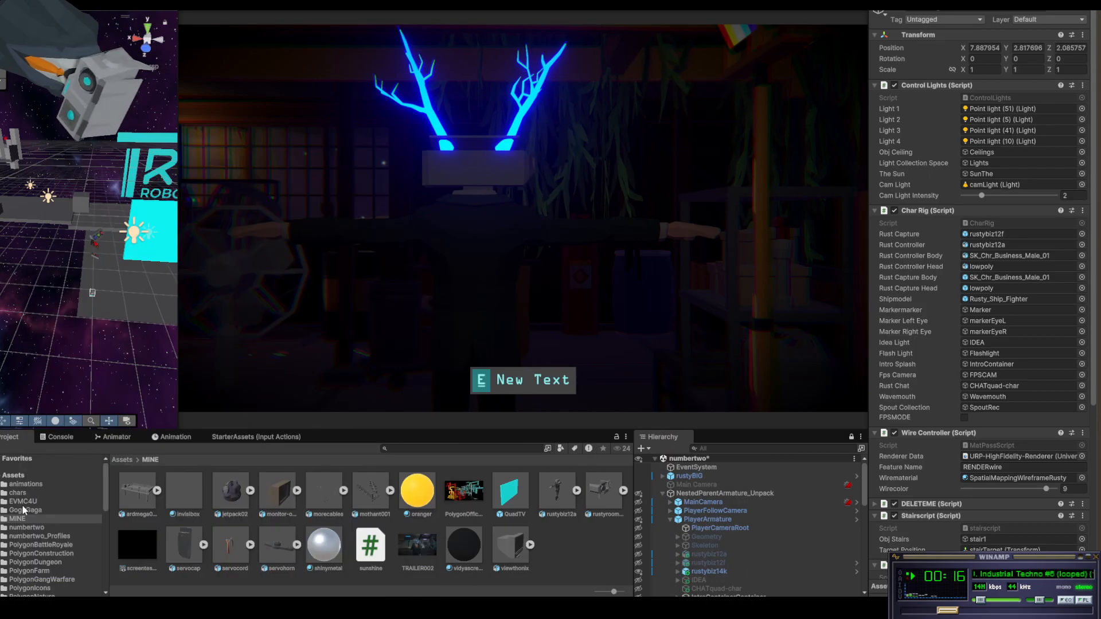
Look through the scripts in the root Assets folder, open DELETEME in Visual Studio to check its code, and close it
{"action": "left_click", "coordinate": [18, 476]}
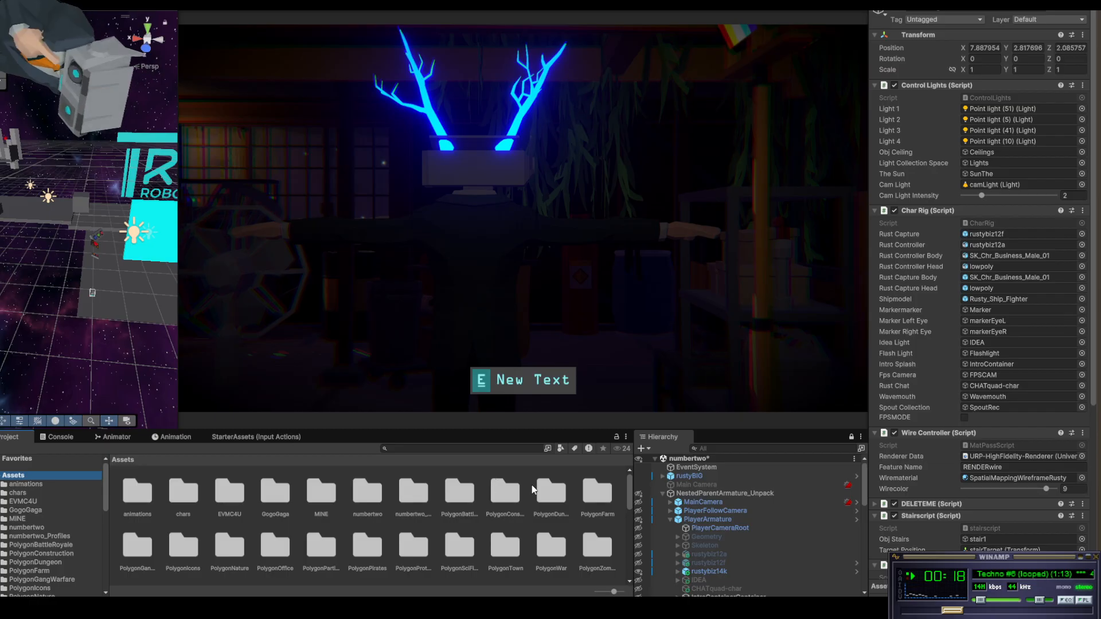
{"action": "scroll", "coordinate": [532, 489], "scroll_direction": "down", "scroll_amount": 5}
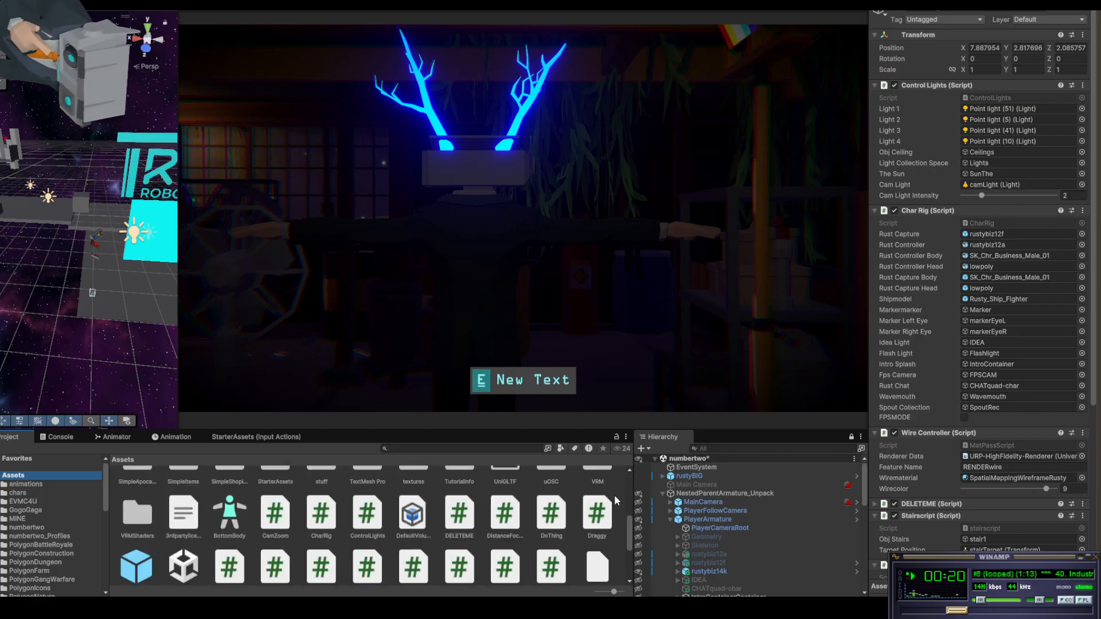
{"action": "scroll", "coordinate": [617, 523], "scroll_direction": "down", "scroll_amount": 1}
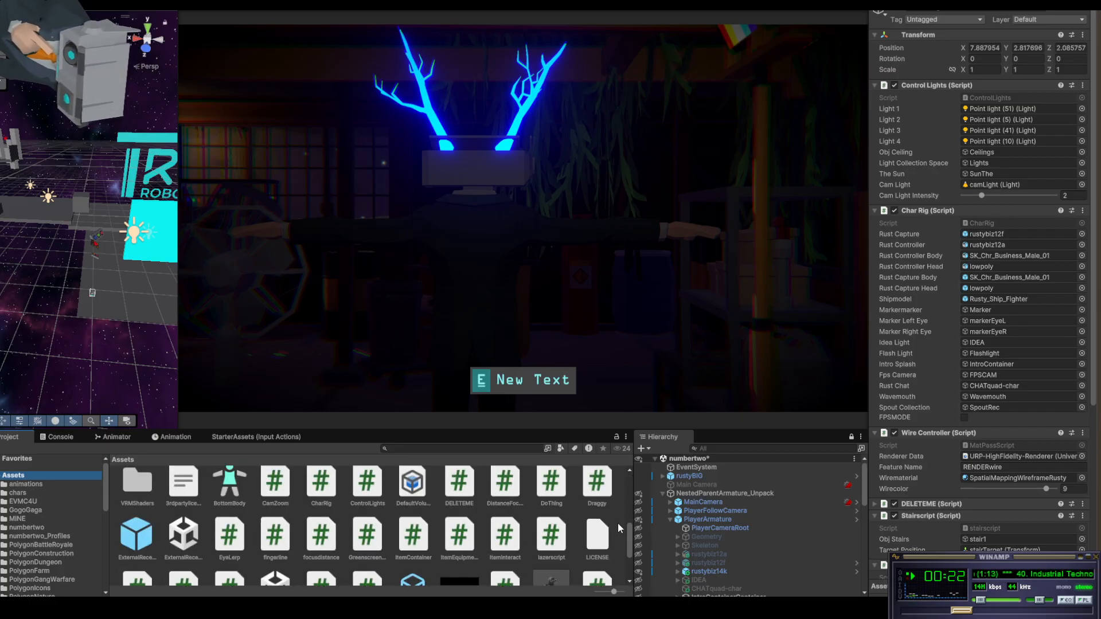
{"action": "scroll", "coordinate": [613, 522], "scroll_direction": "down", "scroll_amount": 1}
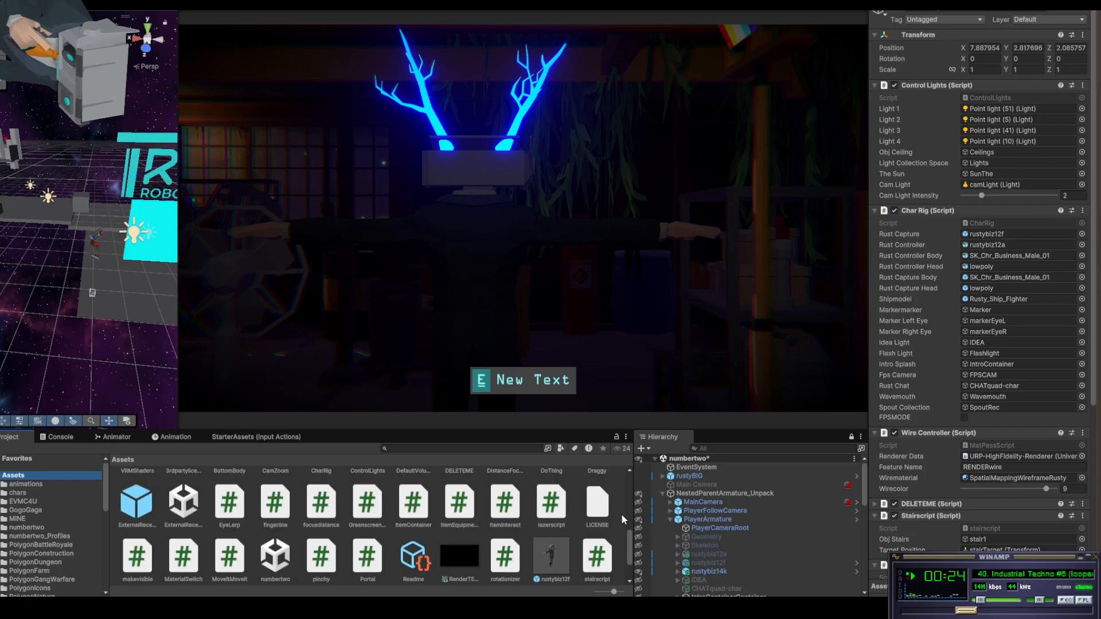
{"action": "scroll", "coordinate": [619, 514], "scroll_direction": "down", "scroll_amount": 1}
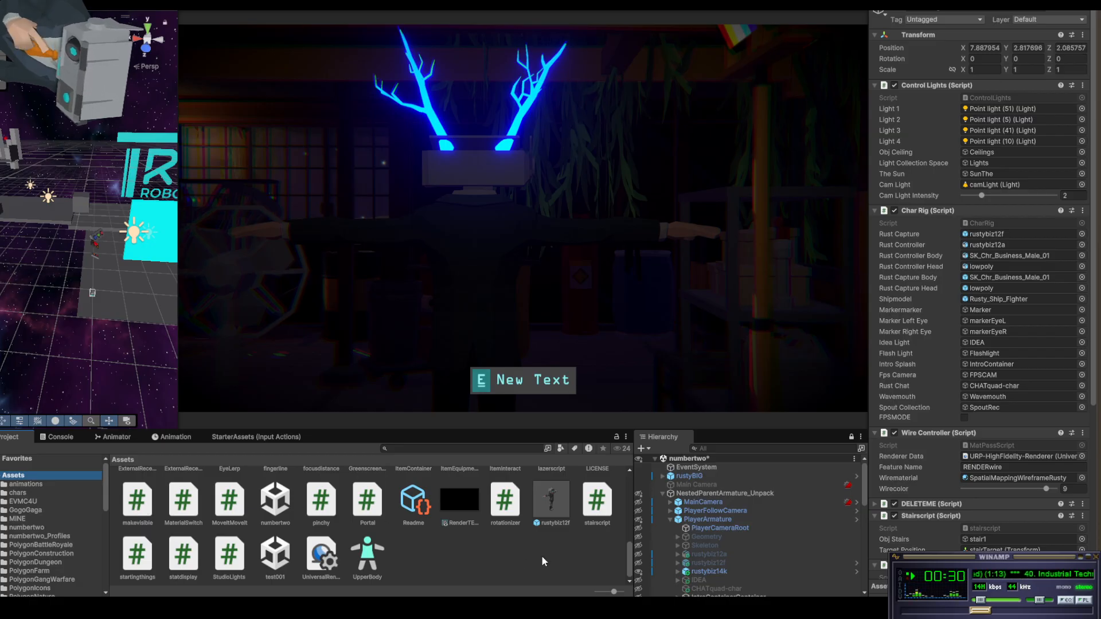
{"action": "scroll", "coordinate": [543, 556], "scroll_direction": "up", "scroll_amount": 1}
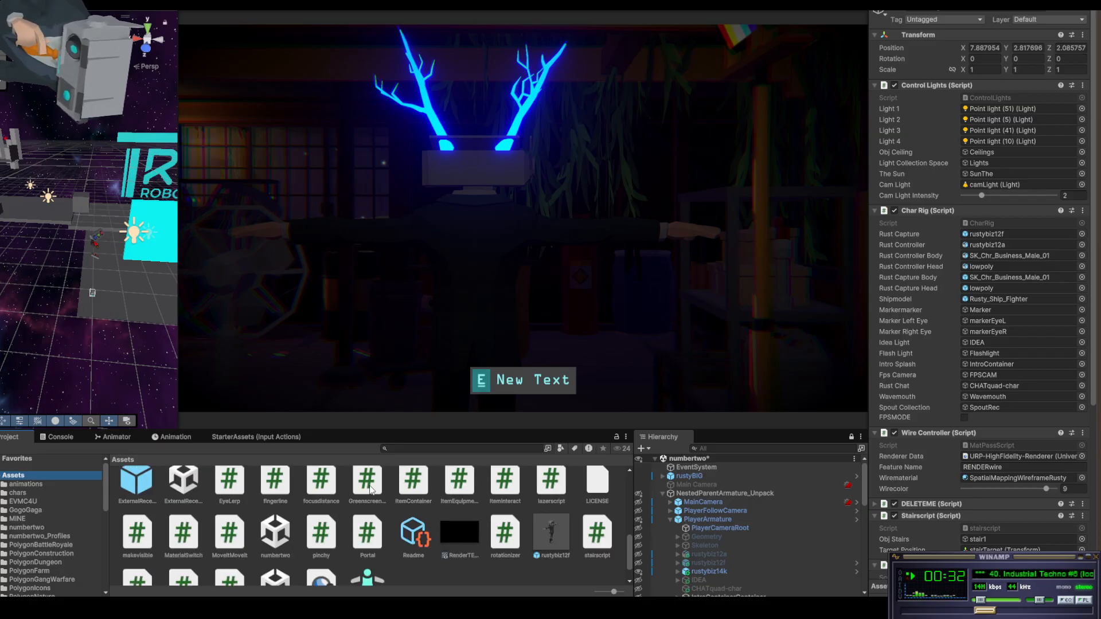
{"action": "scroll", "coordinate": [247, 484], "scroll_direction": "up", "scroll_amount": 2}
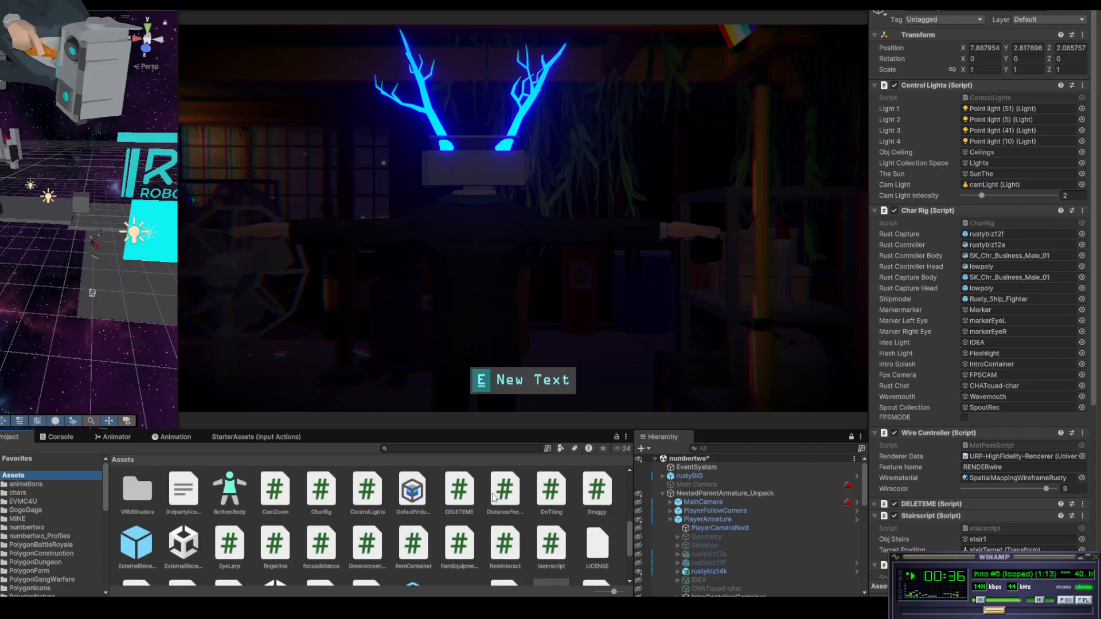
{"action": "double_click", "coordinate": [472, 493]}
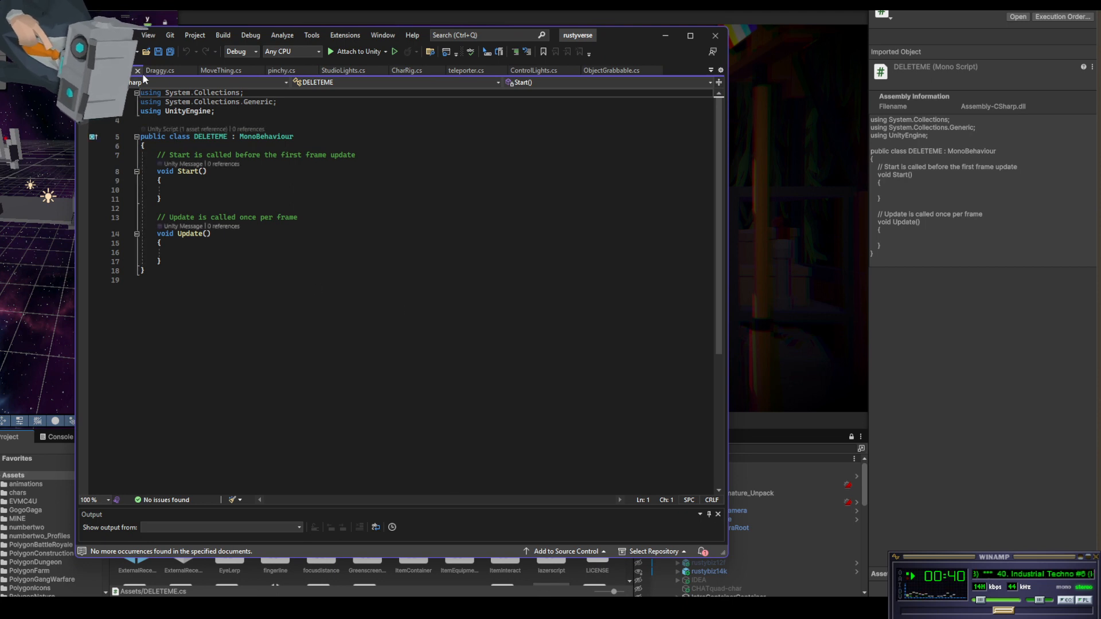
{"action": "left_click", "coordinate": [138, 69]}
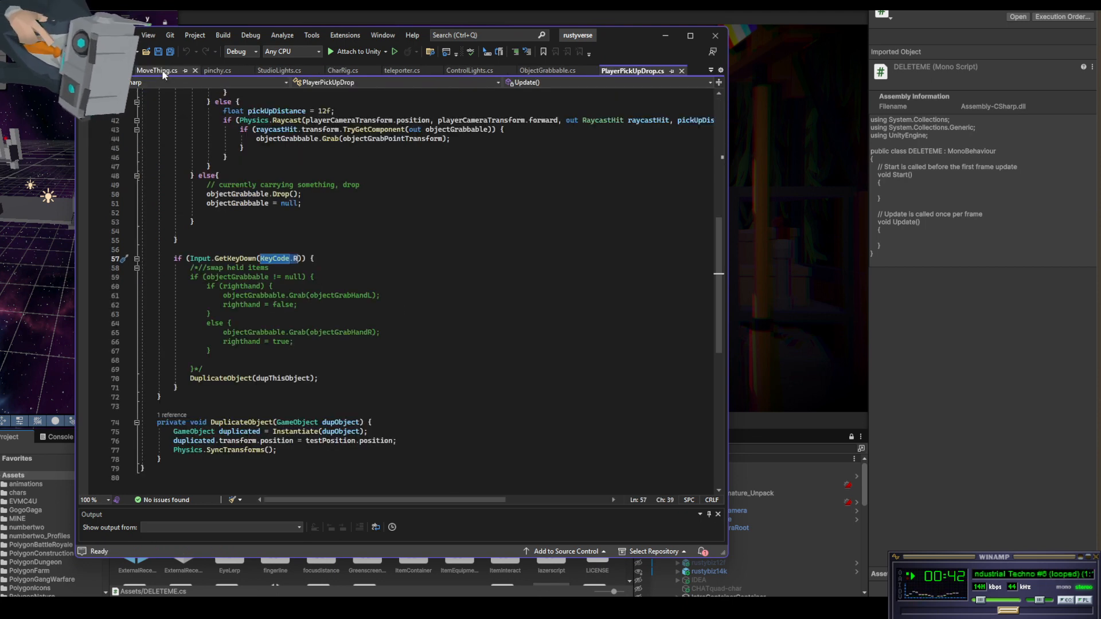
Examine the code in StudioLights.cs and the key bindings in CharRig.cs
{"action": "left_click", "coordinate": [281, 71]}
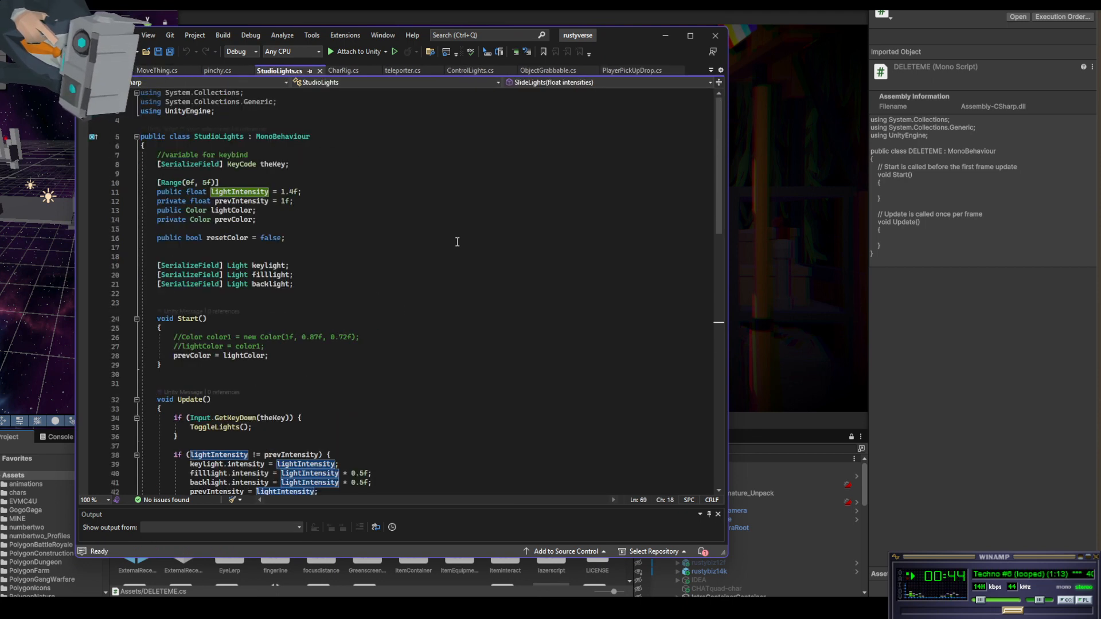
{"action": "scroll", "coordinate": [456, 243], "scroll_direction": "down", "scroll_amount": 10}
{"action": "scroll", "coordinate": [457, 242], "scroll_direction": "down", "scroll_amount": 3}
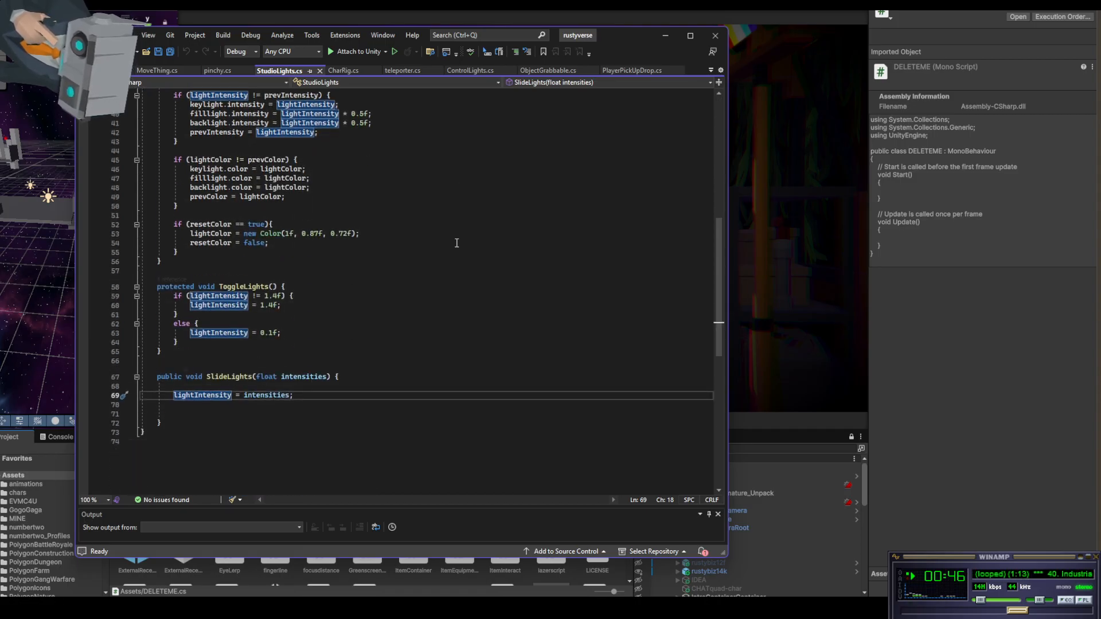
{"action": "scroll", "coordinate": [456, 243], "scroll_direction": "up", "scroll_amount": 12}
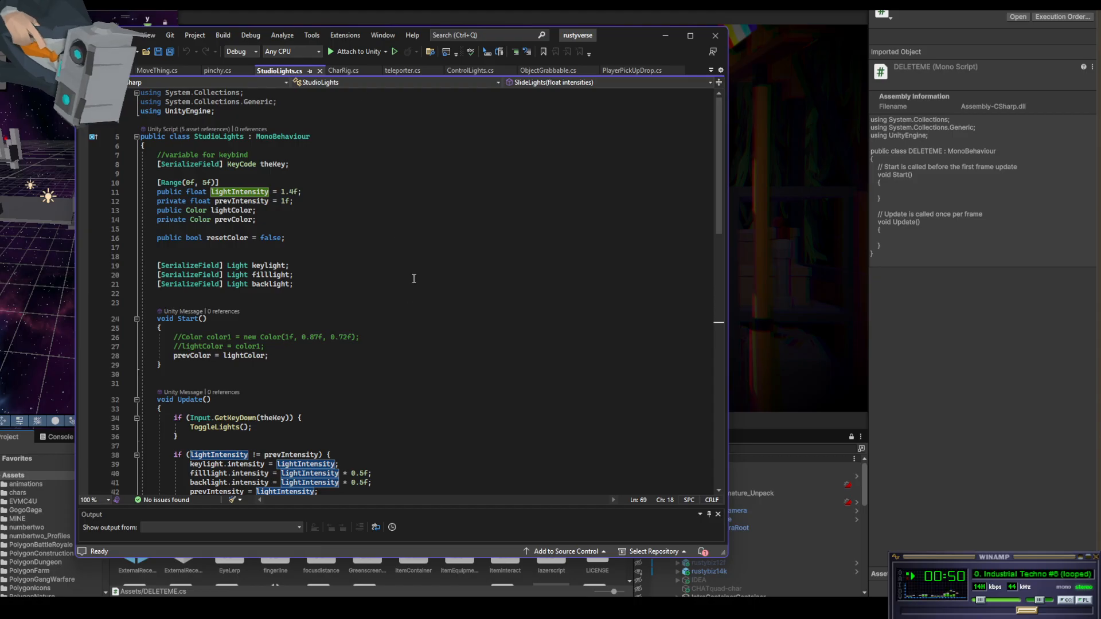
{"action": "left_click", "coordinate": [342, 70]}
{"action": "scroll", "coordinate": [451, 354], "scroll_direction": "down", "scroll_amount": 10}
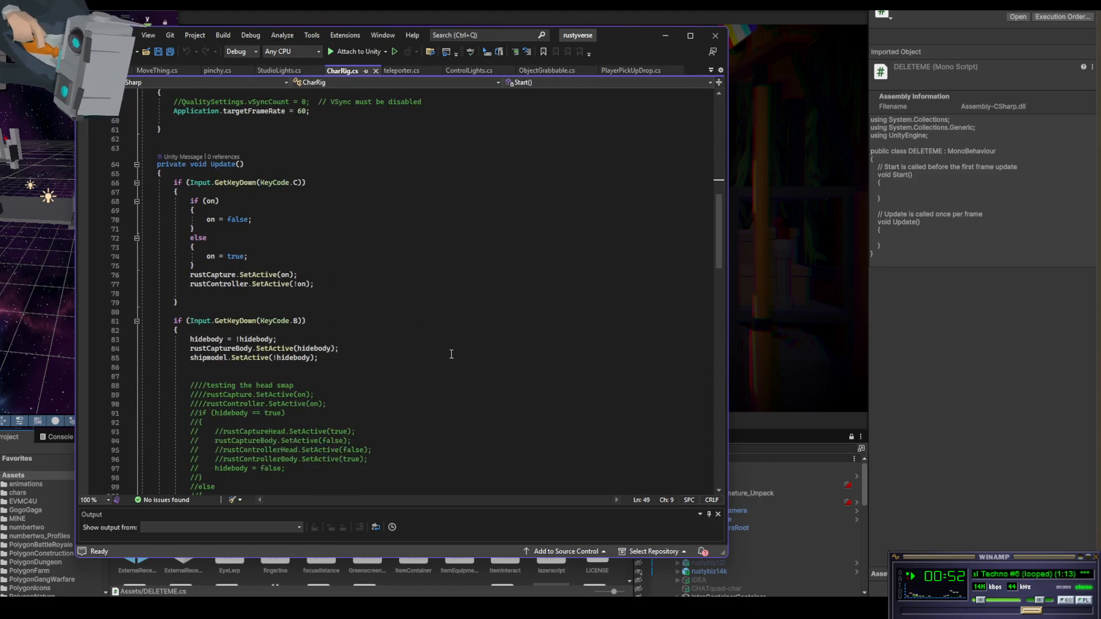
{"action": "scroll", "coordinate": [451, 354], "scroll_direction": "up", "scroll_amount": 9}
Search all open documents for "instantiate" and go to the match
{"action": "left_click", "coordinate": [451, 354]}
{"action": "key", "text": "ctrl+f"}
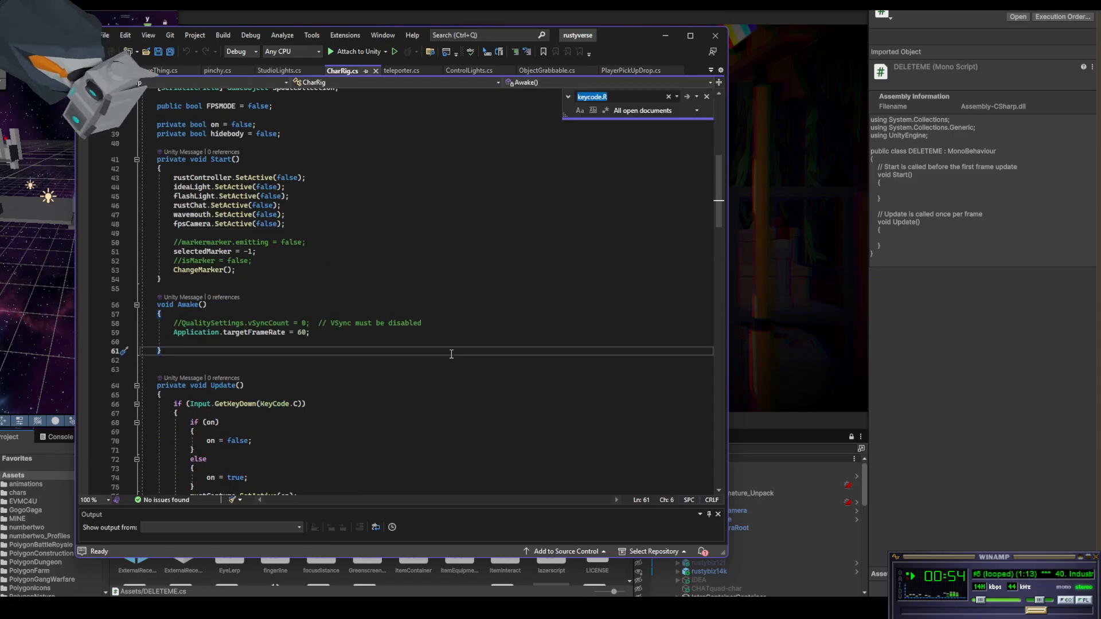
{"action": "type", "text": "instan"}
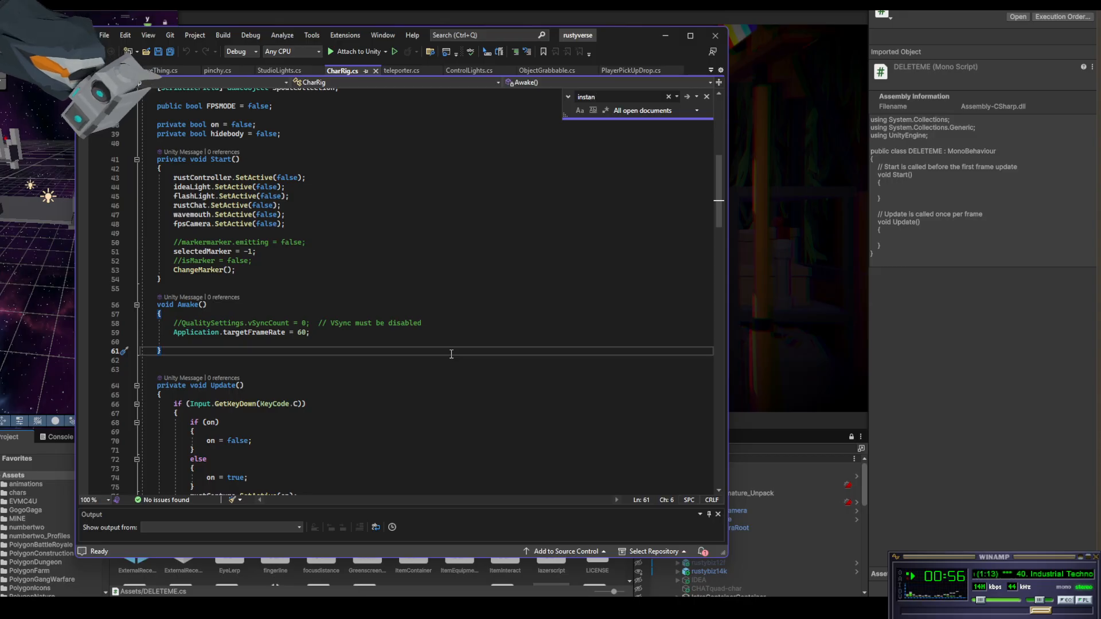
{"action": "type", "text": "tiate"}
{"action": "key", "text": "Return"}
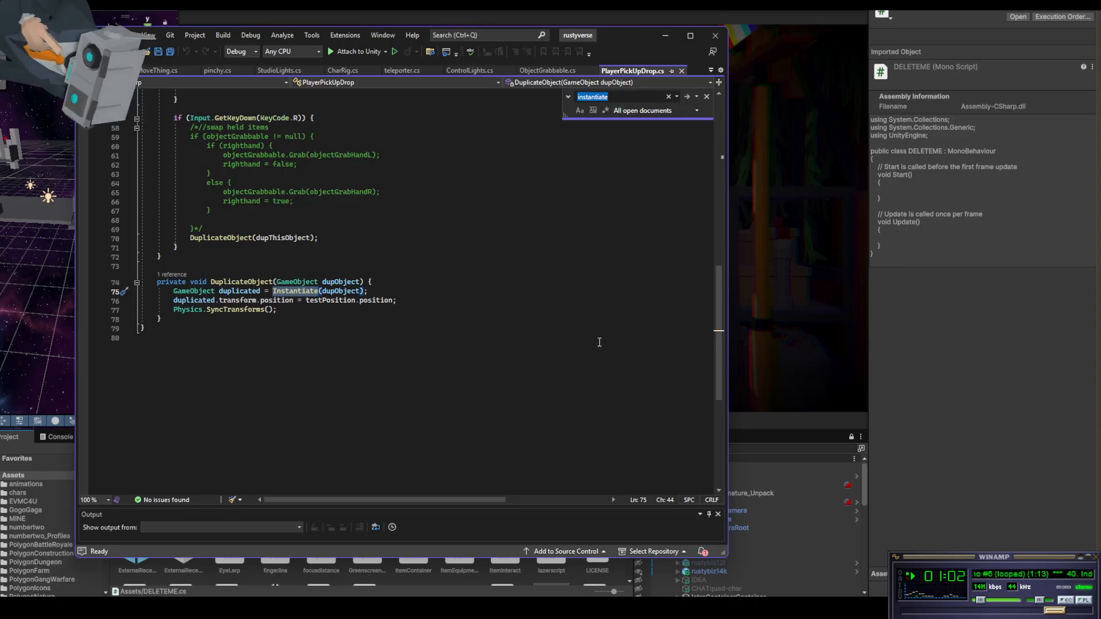
Examine the KeyCode.R block above the DuplicateObject function in PlayerPickUpDrop.cs
{"action": "scroll", "coordinate": [358, 310], "scroll_direction": "up", "scroll_amount": 6}
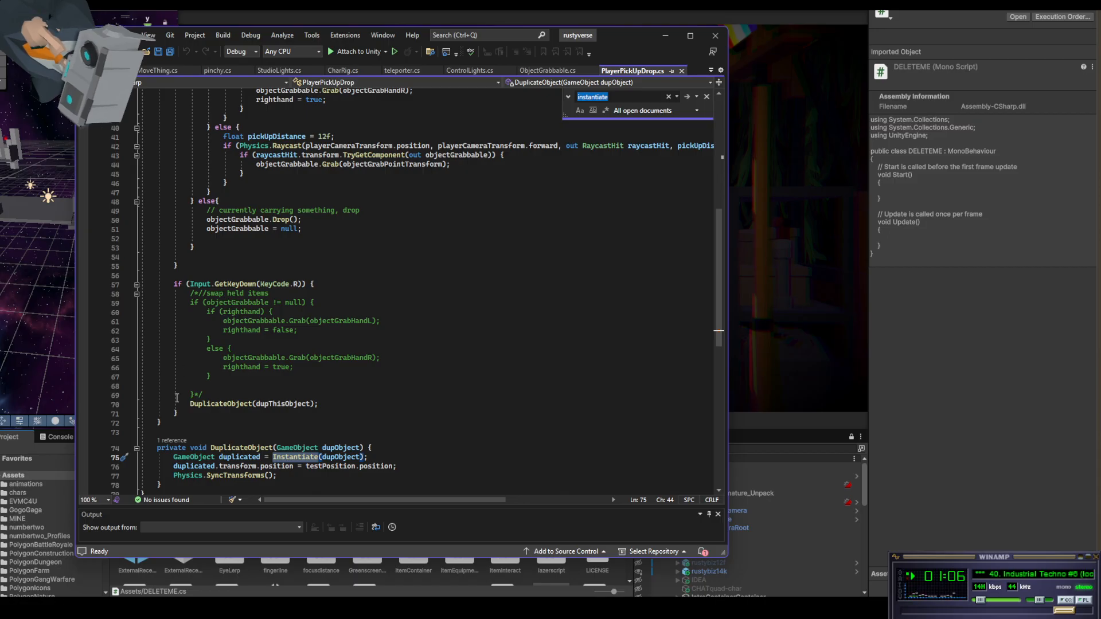
{"action": "left_click_drag", "start_coordinate": [298, 284], "coordinate": [261, 281]}
{"action": "left_click", "coordinate": [316, 293]}
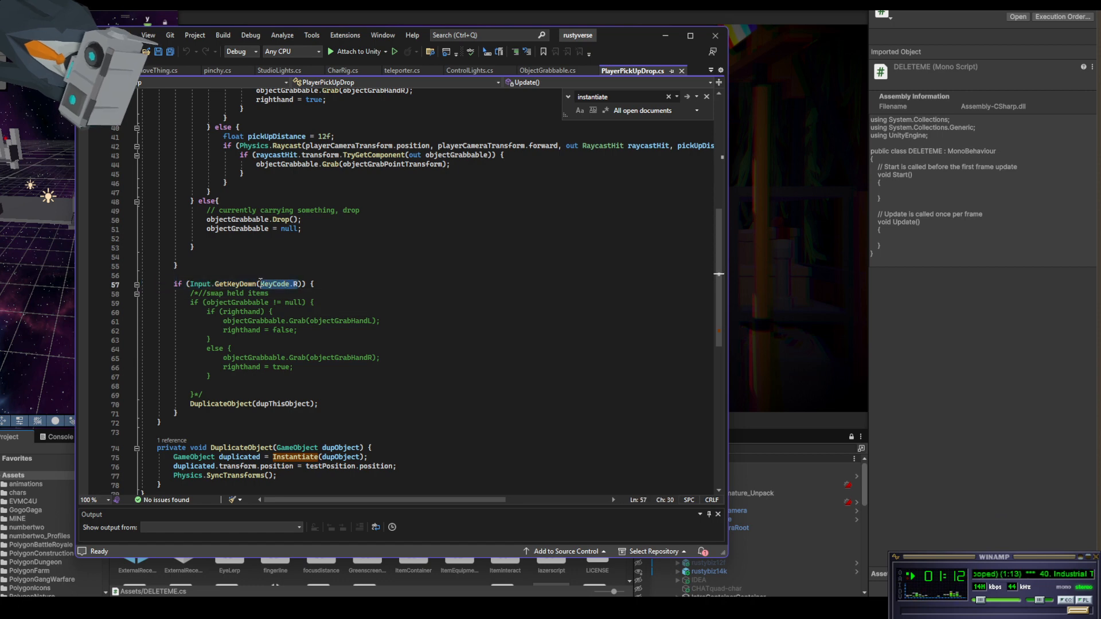
{"action": "scroll", "coordinate": [406, 351], "scroll_direction": "down", "scroll_amount": 1}
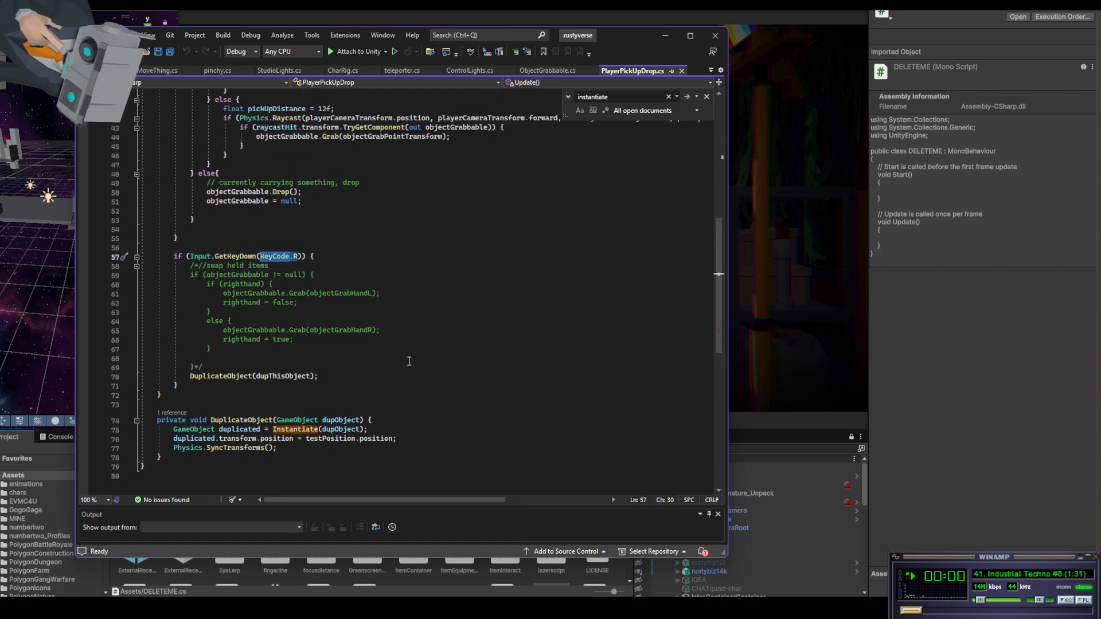
{"action": "scroll", "coordinate": [343, 406], "scroll_direction": "up", "scroll_amount": 1}
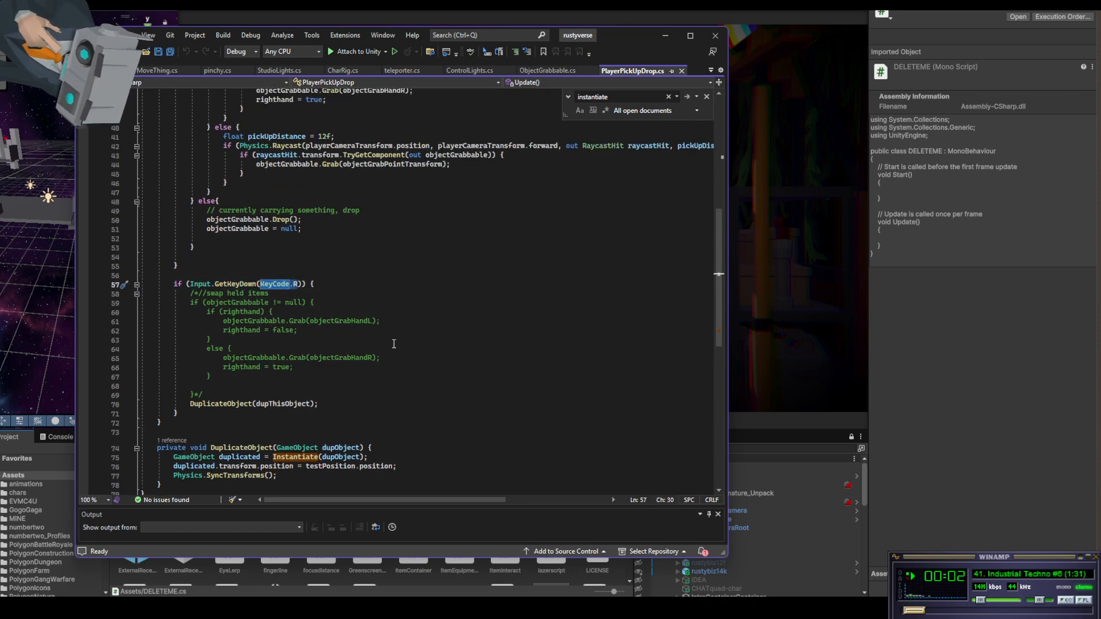
{"action": "scroll", "coordinate": [394, 343], "scroll_direction": "down", "scroll_amount": 1}
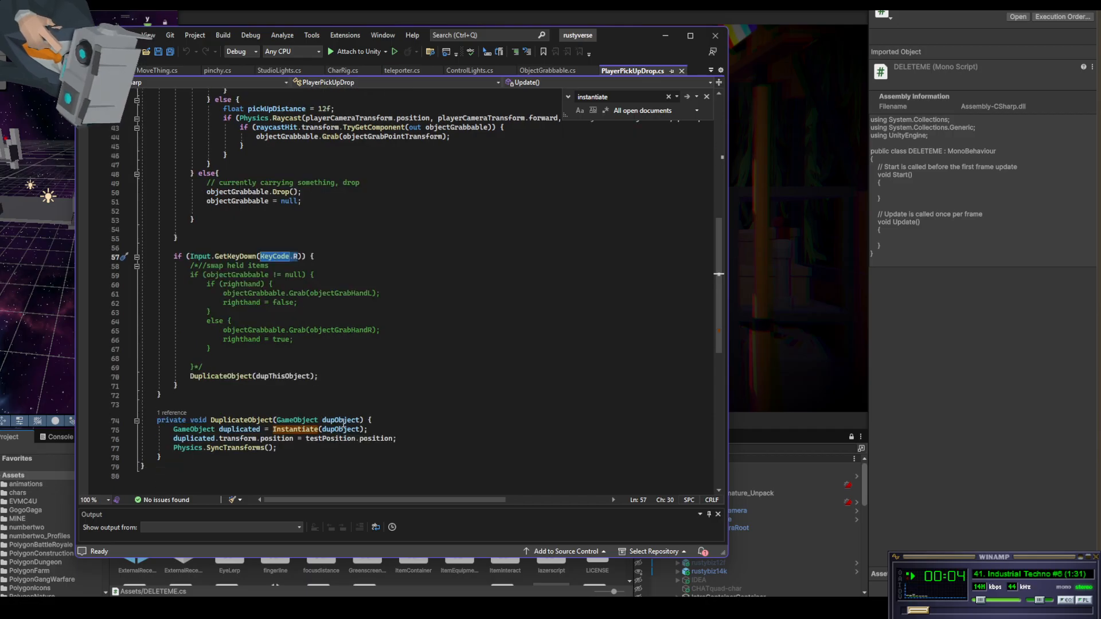
Trace dupThisObject between its DuplicateObject call and its field declaration in PlayerPickUpDrop.cs
{"action": "left_click", "coordinate": [326, 421]}
{"action": "left_click", "coordinate": [296, 376]}
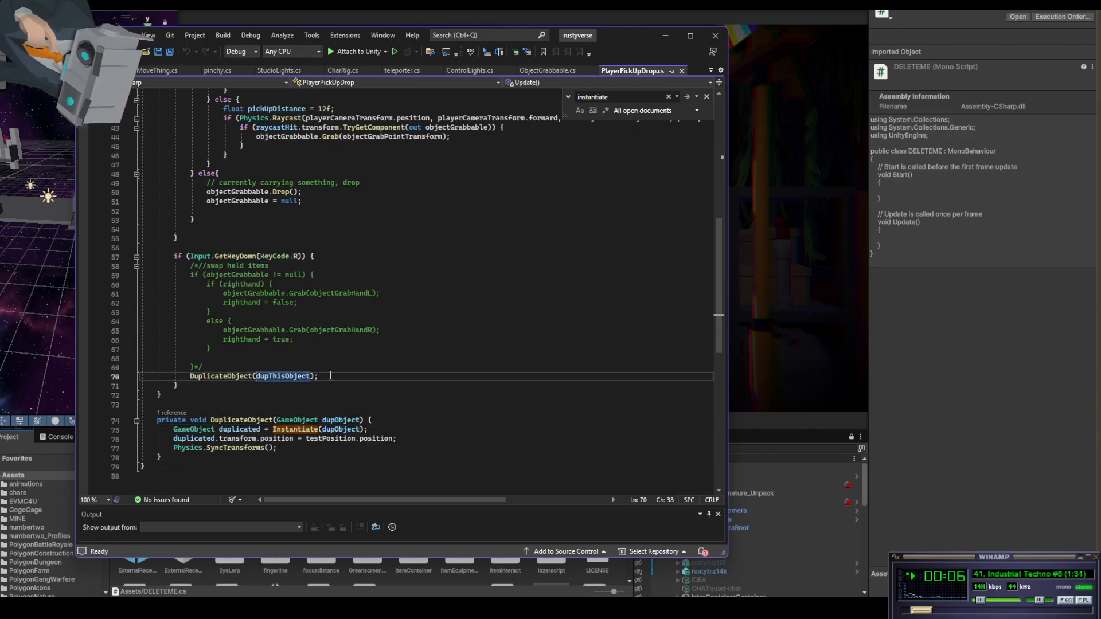
{"action": "scroll", "coordinate": [266, 239], "scroll_direction": "up", "scroll_amount": 12}
{"action": "scroll", "coordinate": [475, 314], "scroll_direction": "down", "scroll_amount": 9}
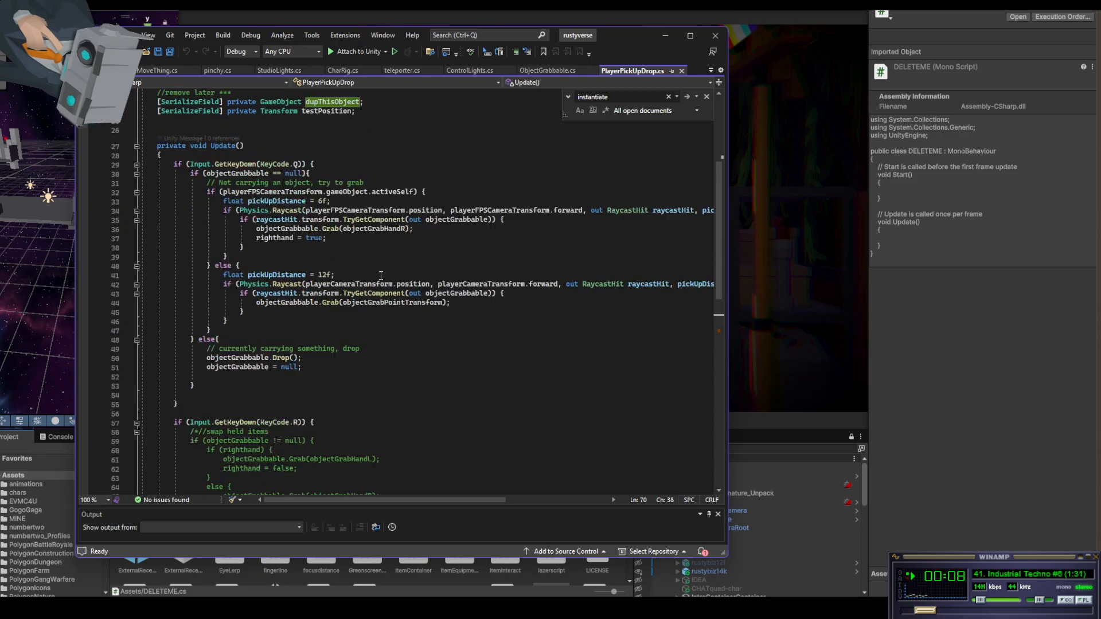
{"action": "scroll", "coordinate": [475, 313], "scroll_direction": "up", "scroll_amount": 10}
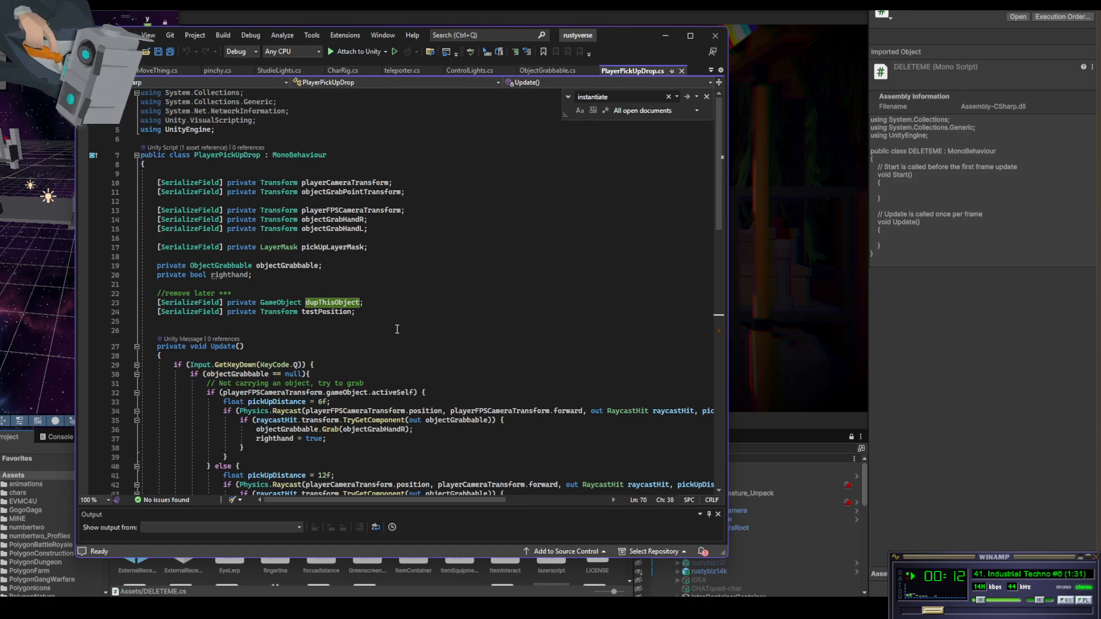
{"action": "scroll", "coordinate": [397, 330], "scroll_direction": "down", "scroll_amount": 9}
{"action": "scroll", "coordinate": [402, 348], "scroll_direction": "down", "scroll_amount": 3}
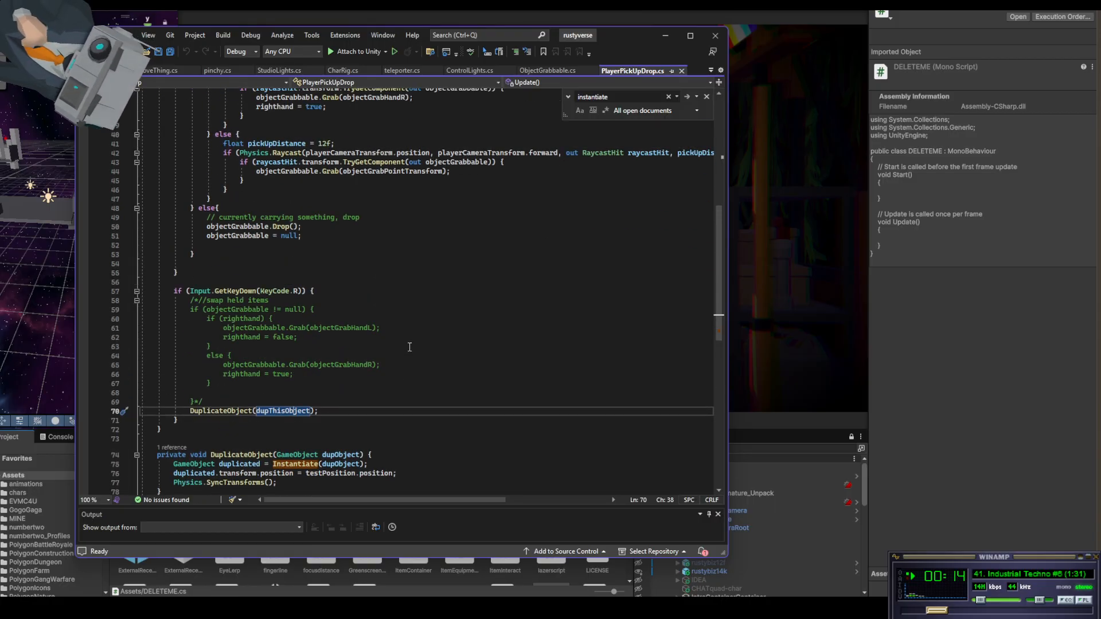
{"action": "scroll", "coordinate": [425, 341], "scroll_direction": "down", "scroll_amount": 3}
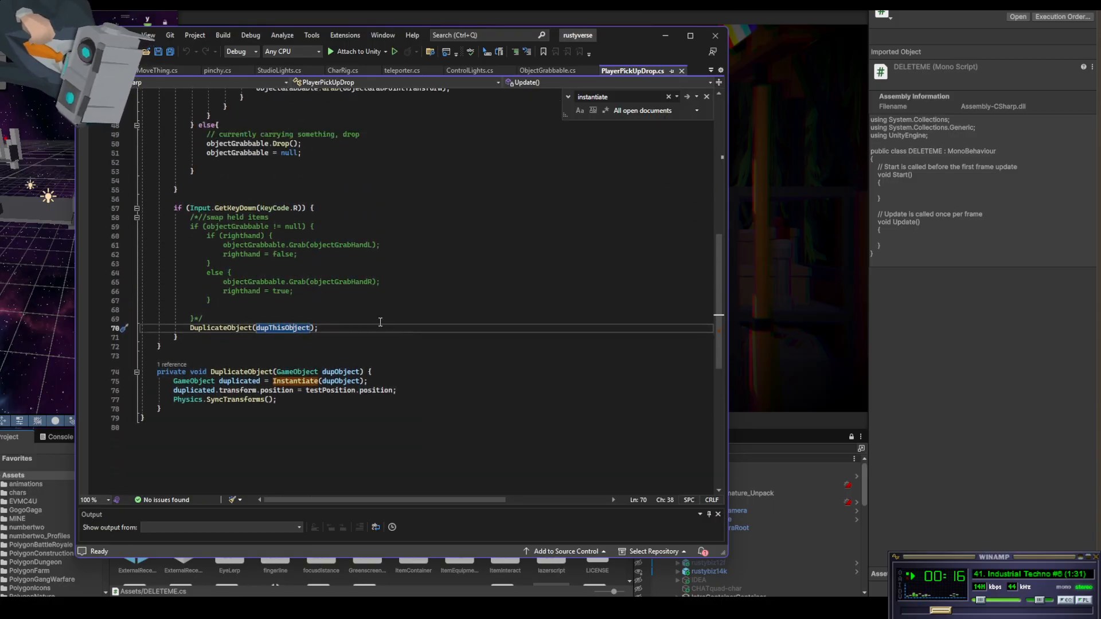
{"action": "scroll", "coordinate": [384, 317], "scroll_direction": "up", "scroll_amount": 15}
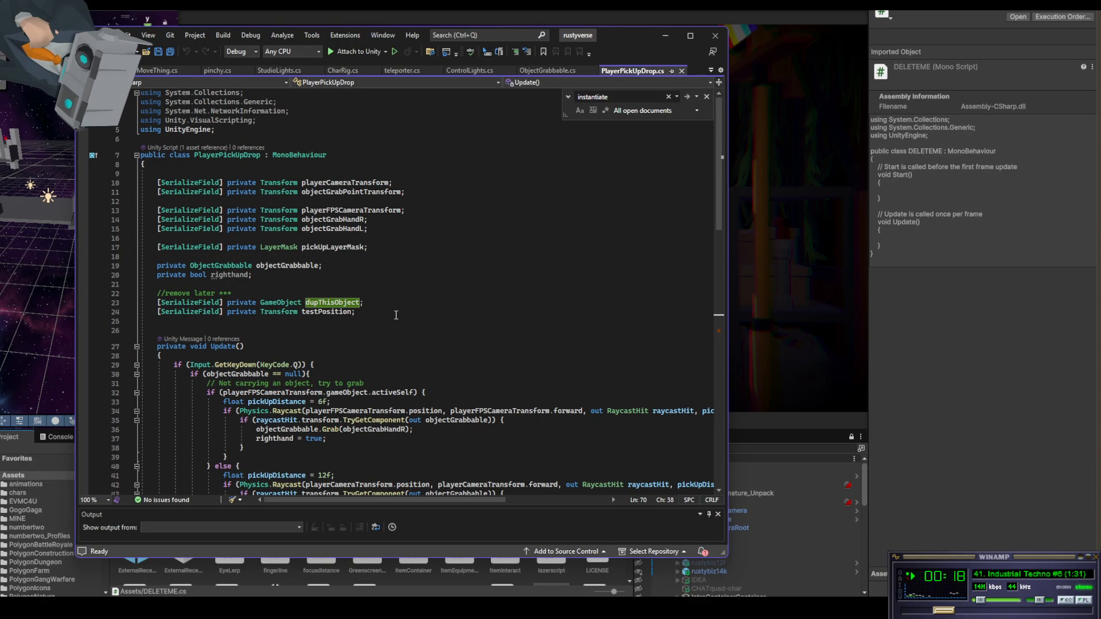
{"action": "scroll", "coordinate": [396, 314], "scroll_direction": "down", "scroll_amount": 15}
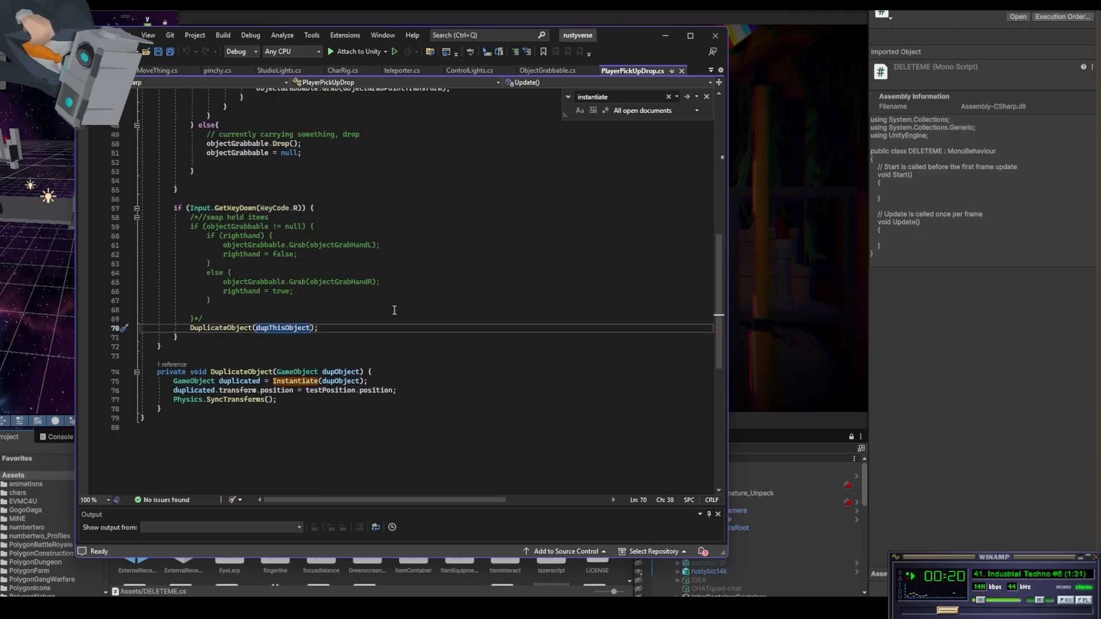
{"action": "scroll", "coordinate": [390, 310], "scroll_direction": "up", "scroll_amount": 5}
{"action": "scroll", "coordinate": [390, 309], "scroll_direction": "down", "scroll_amount": 3}
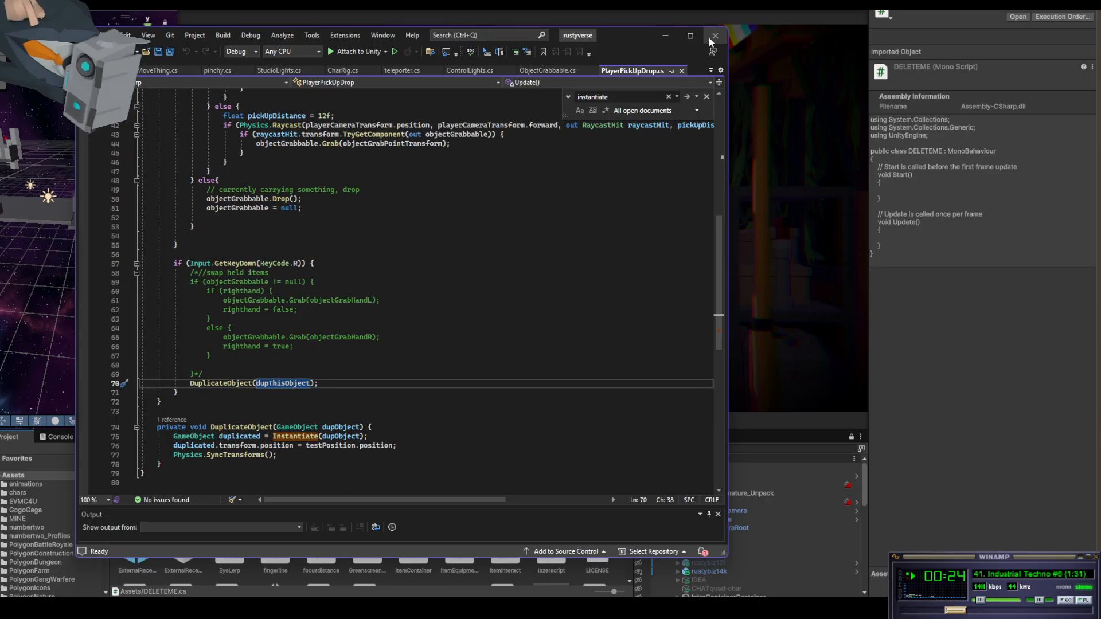
Move the Visual Studio window aside, review the serialized fields of PlayerPickUpDrop, and switch back to Unity
{"action": "left_click_drag", "start_coordinate": [631, 35], "coordinate": [450, 22]}
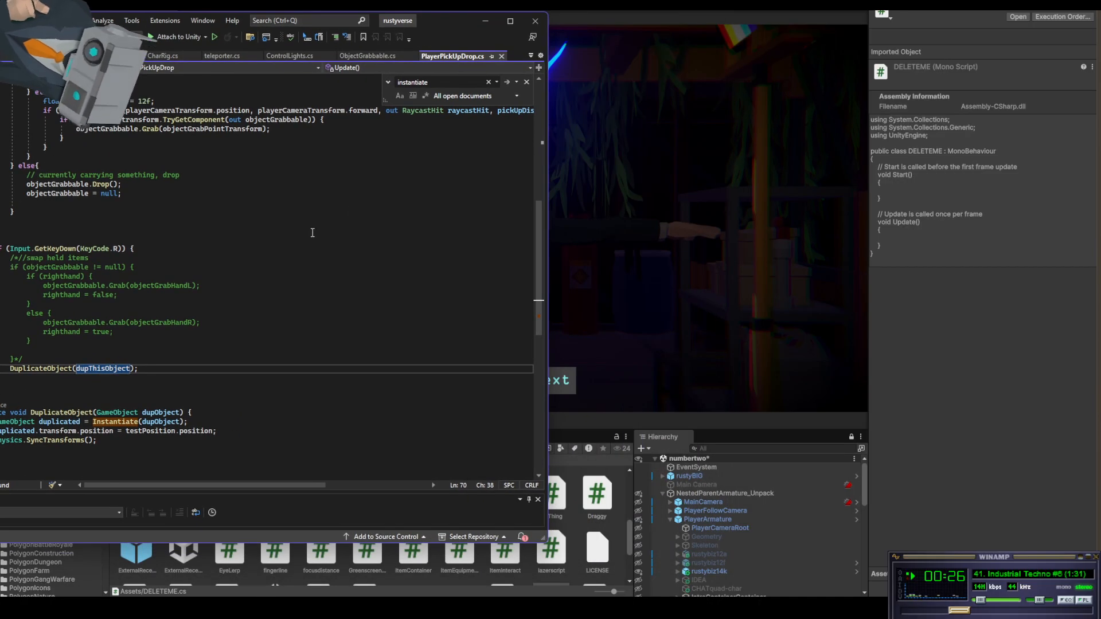
{"action": "scroll", "coordinate": [325, 253], "scroll_direction": "up", "scroll_amount": 7}
{"action": "scroll", "coordinate": [197, 191], "scroll_direction": "up", "scroll_amount": 5}
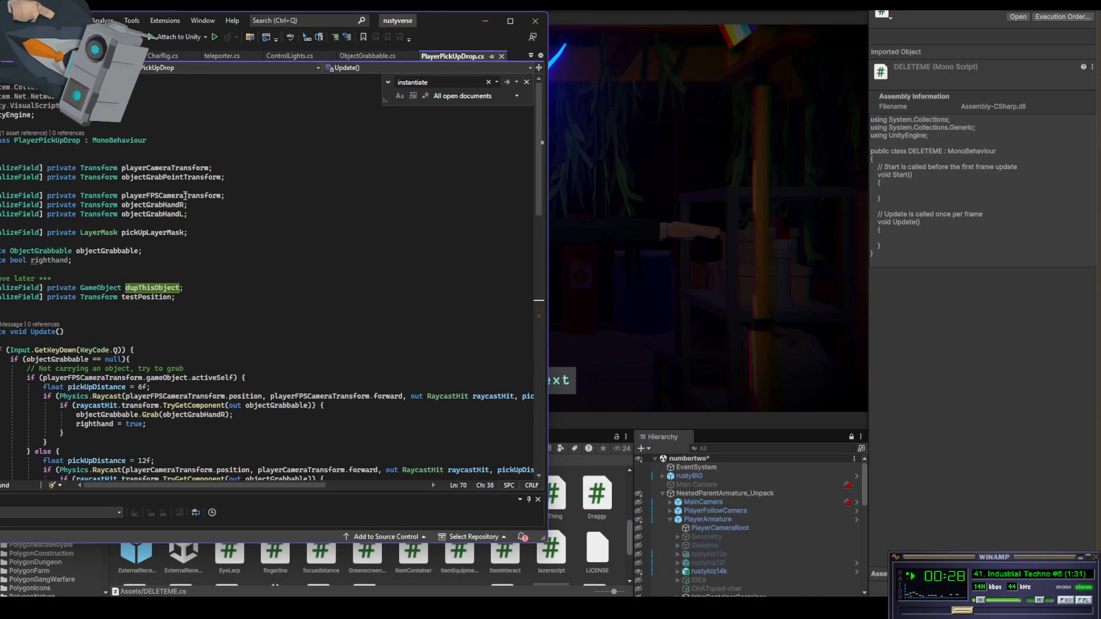
{"action": "key", "text": "alt+Tab"}
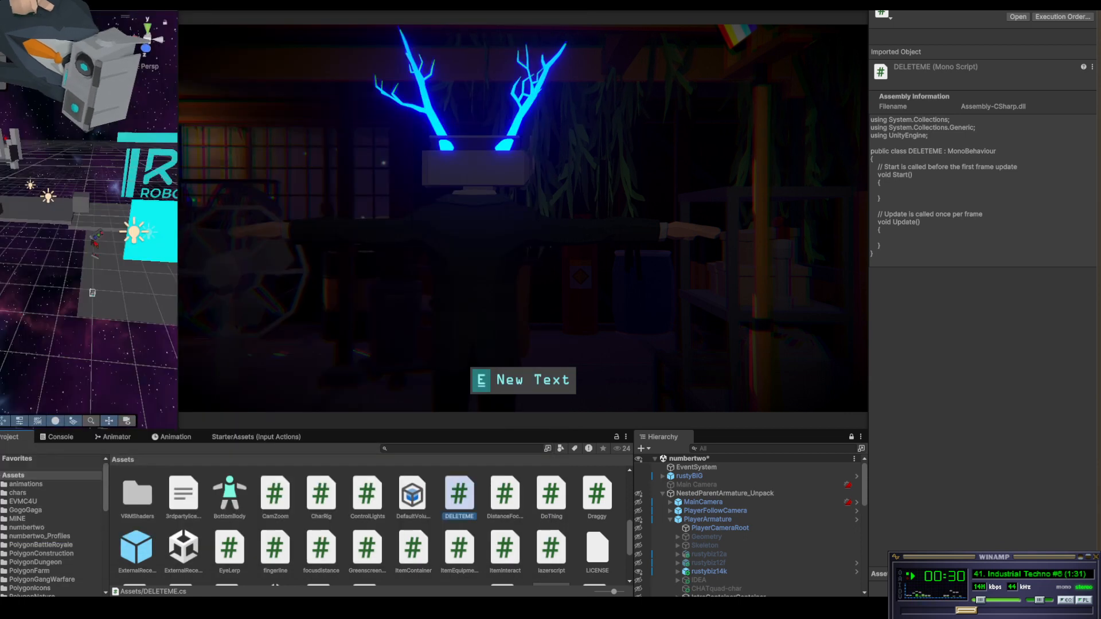
Assign the QuadTV prefab from the MINE folder to Dup This Object in PlayerArmature's Player Pick Up Drop script
{"action": "left_click", "coordinate": [732, 448]}
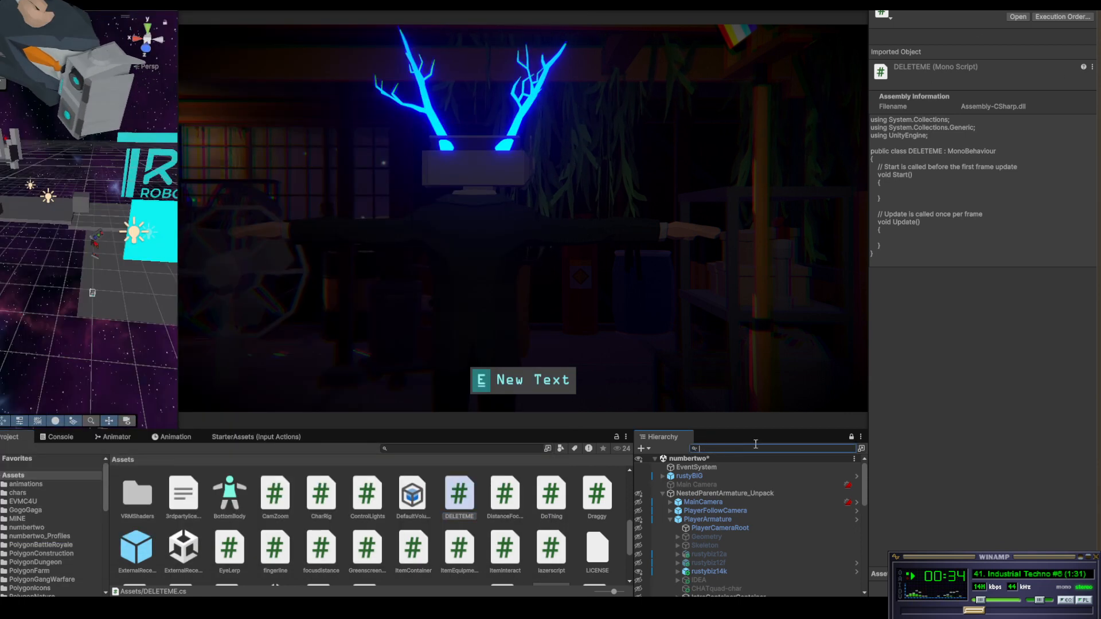
{"action": "left_click", "coordinate": [705, 520]}
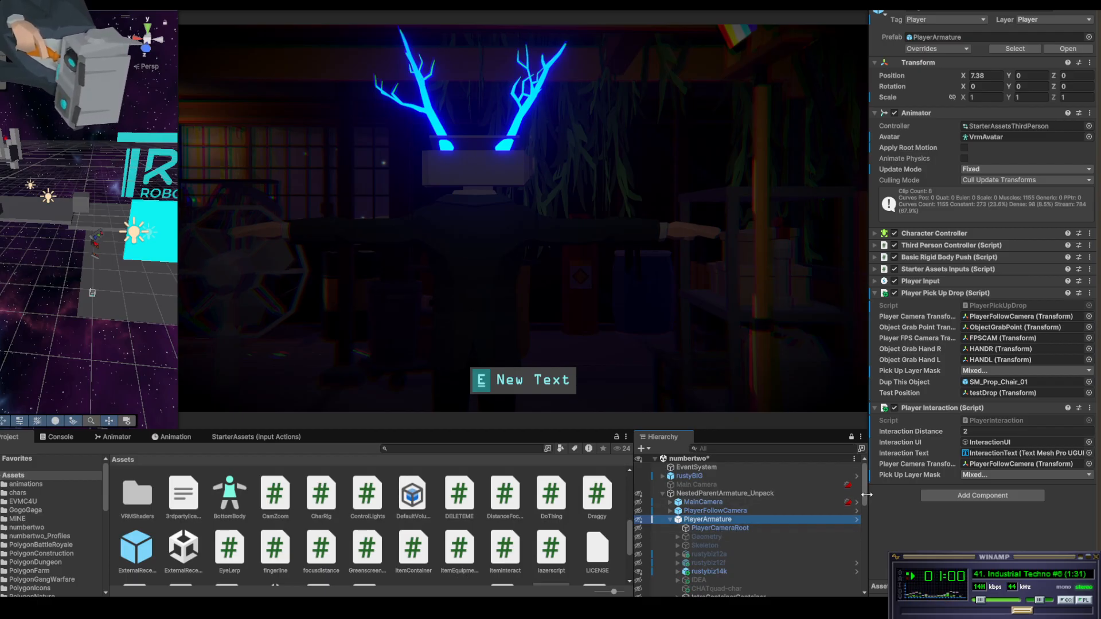
{"action": "left_click_drag", "start_coordinate": [866, 497], "coordinate": [865, 525]}
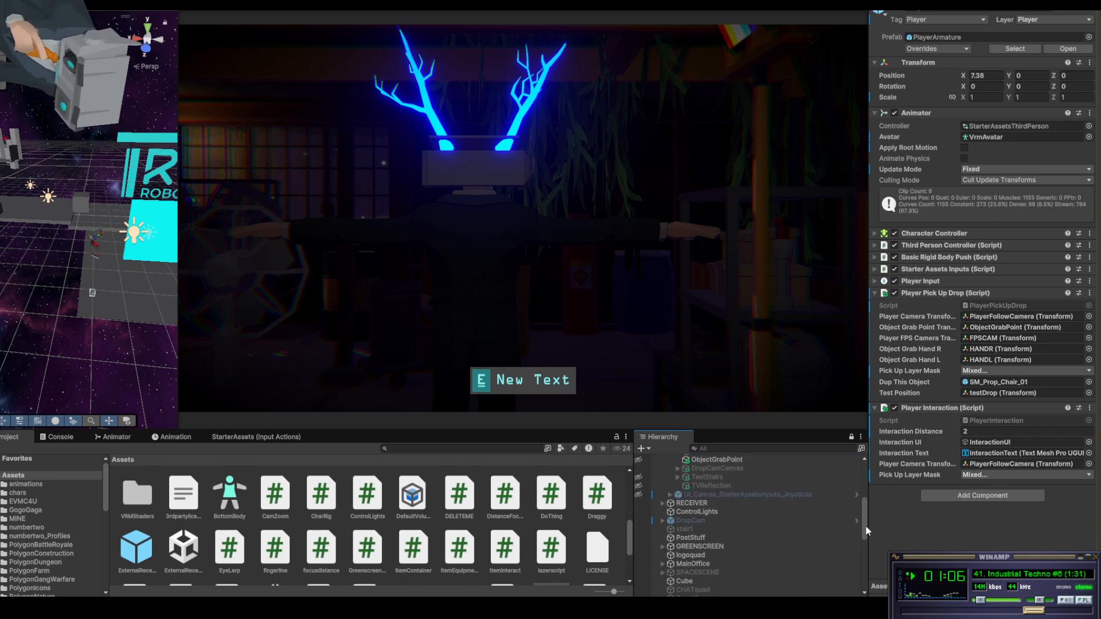
{"action": "scroll", "coordinate": [567, 498], "scroll_direction": "down", "scroll_amount": 10}
{"action": "scroll", "coordinate": [566, 498], "scroll_direction": "down", "scroll_amount": 1}
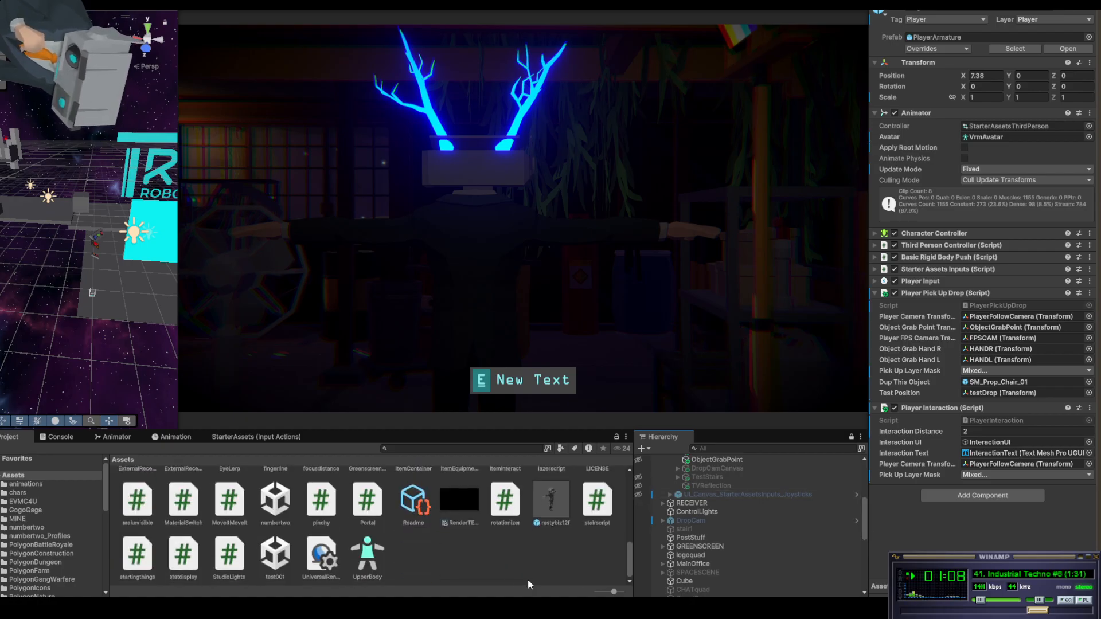
{"action": "scroll", "coordinate": [527, 566], "scroll_direction": "up", "scroll_amount": 10}
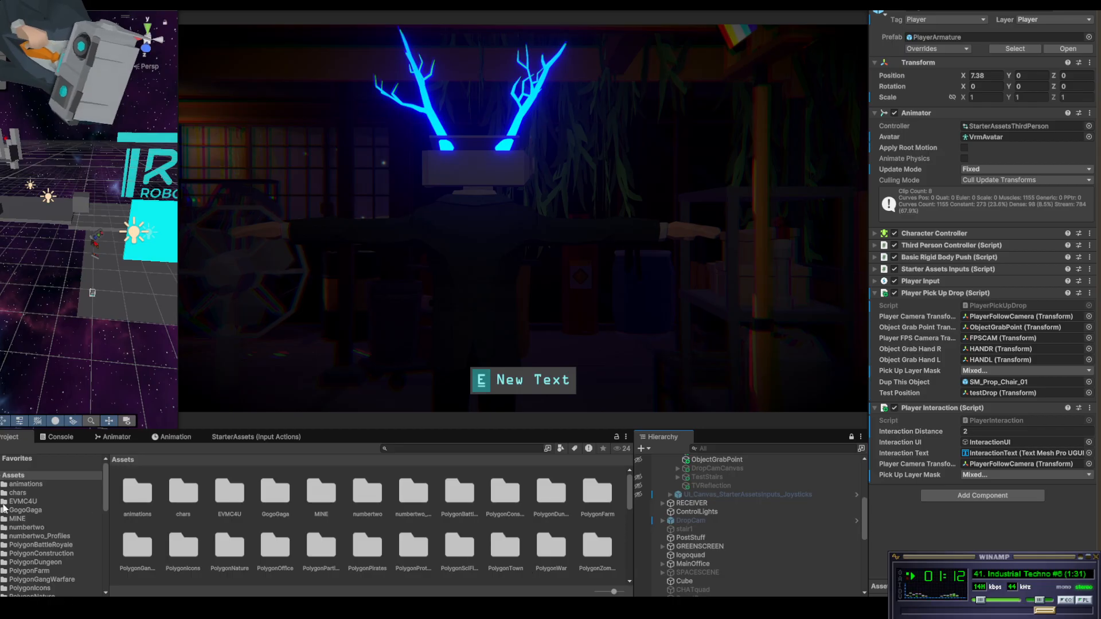
{"action": "left_click", "coordinate": [17, 519]}
{"action": "left_click_drag", "start_coordinate": [512, 495], "coordinate": [1017, 382]}
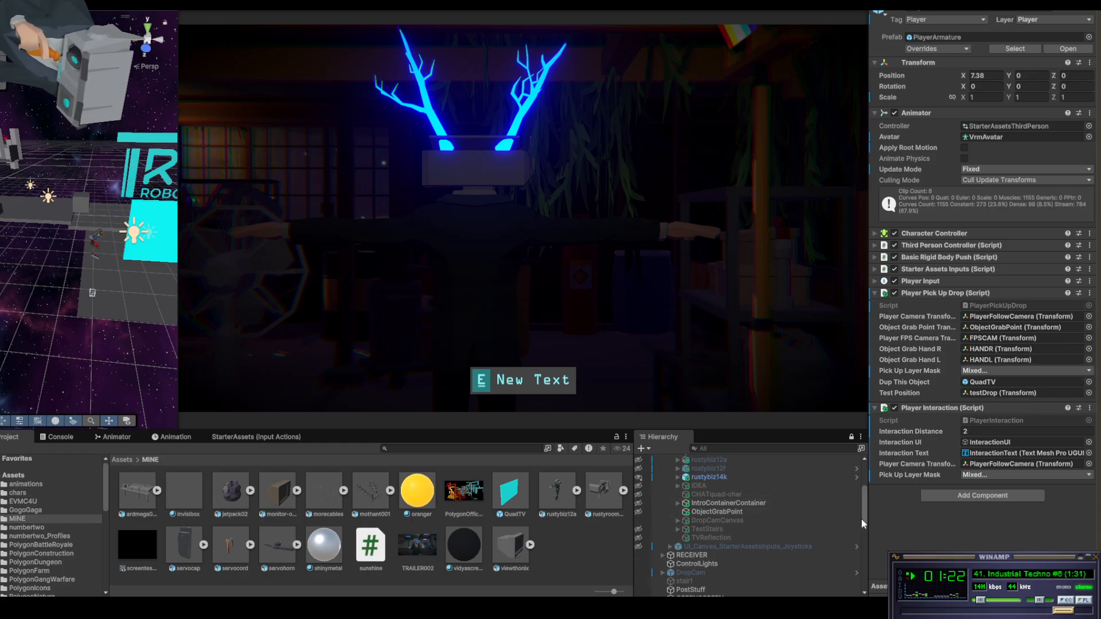
Set the script's Test Position to ObjectGrabPoint from the Hierarchy and run the scene in Play mode
{"action": "mouse_move", "coordinate": [862, 519]}
{"action": "left_mouse_down"}
{"action": "mouse_move", "coordinate": [872, 487]}
{"action": "mouse_move", "coordinate": [877, 542]}
{"action": "mouse_move", "coordinate": [871, 508]}
{"action": "left_mouse_up"}
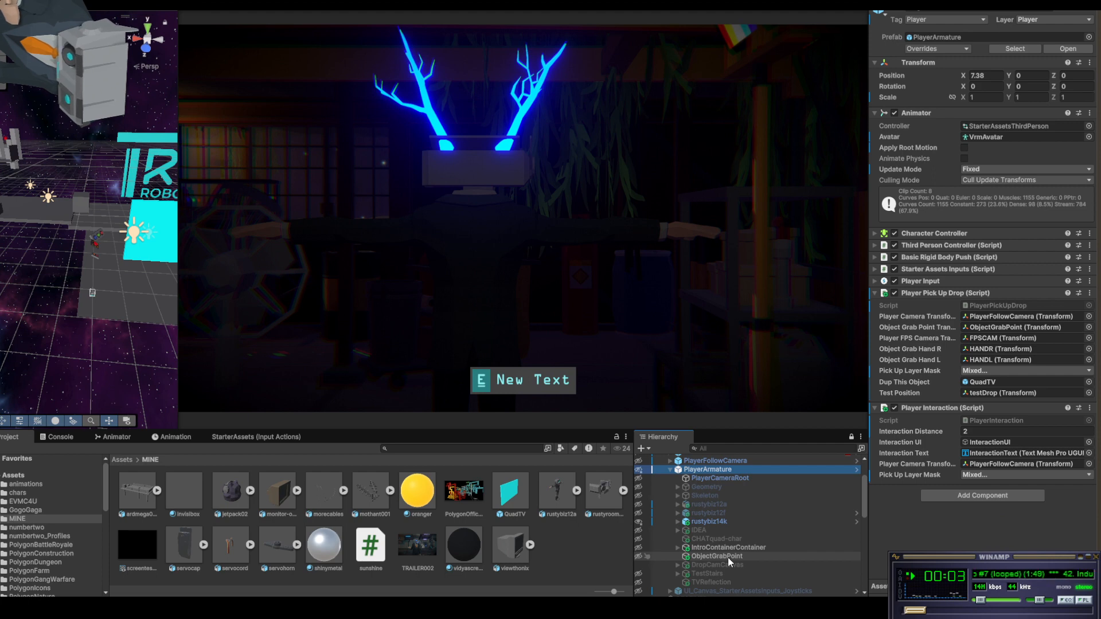
{"action": "left_click_drag", "start_coordinate": [728, 557], "coordinate": [1010, 394]}
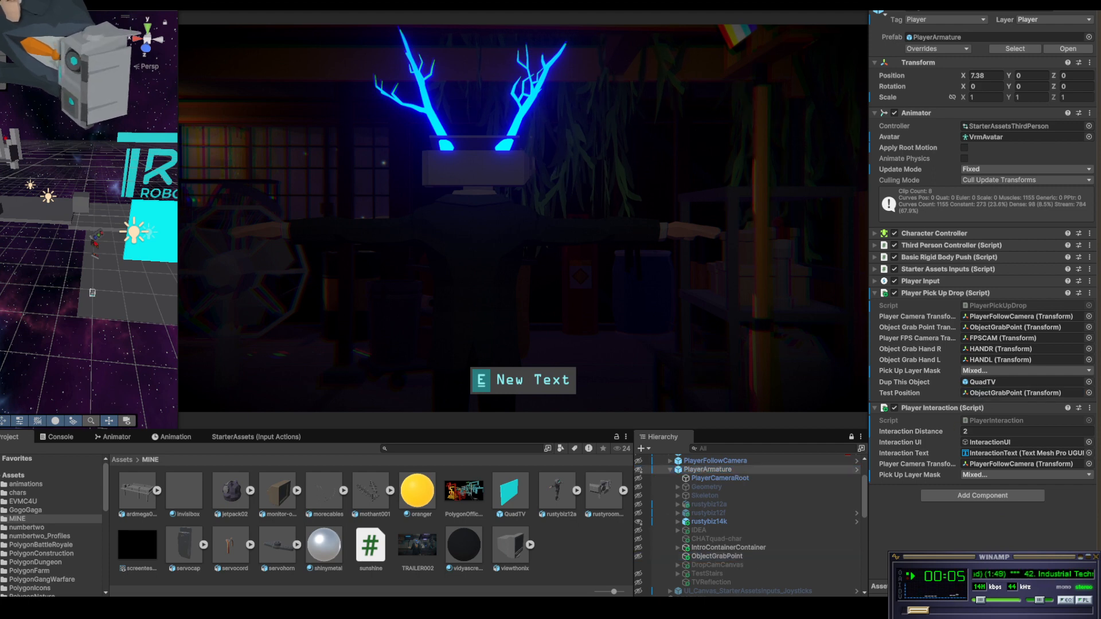
{"action": "key", "text": "ctrl+p"}
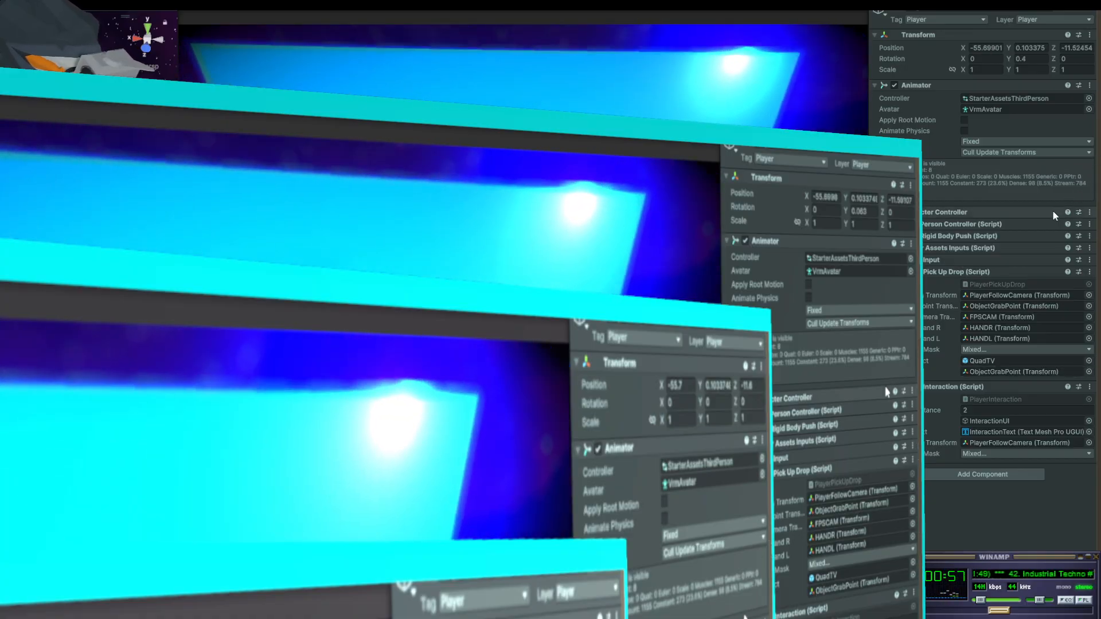
Walk the character around in front of the oversized TV screen to check its live view in the running scene
{"action": "key", "text": "w"}
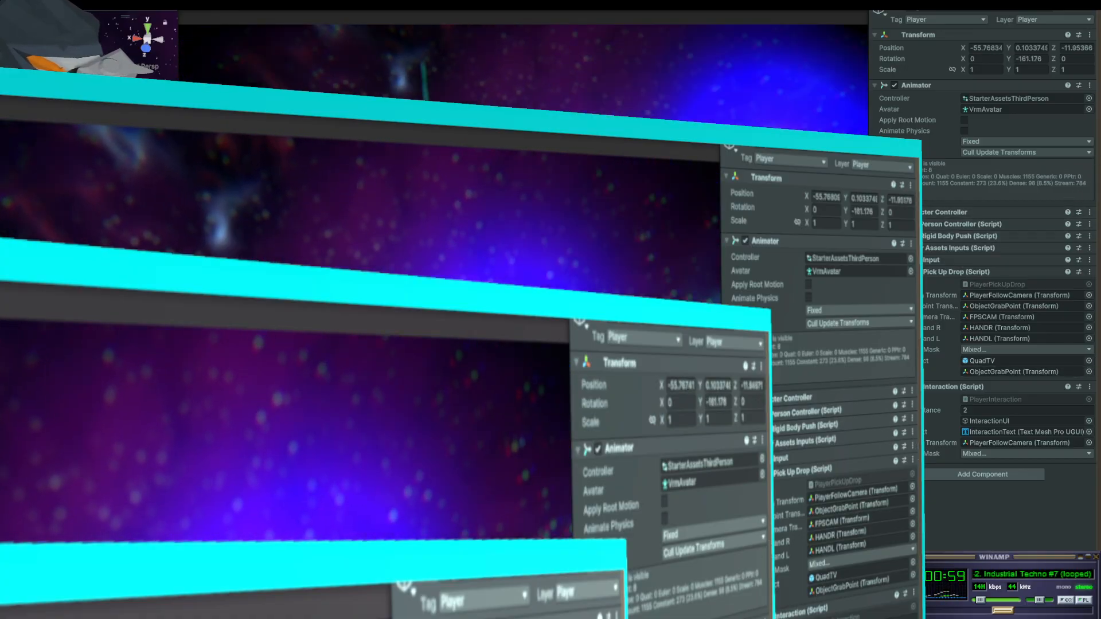
{"action": "key", "text": "a"}
{"action": "key", "text": "d"}
{"action": "key", "text": "w"}
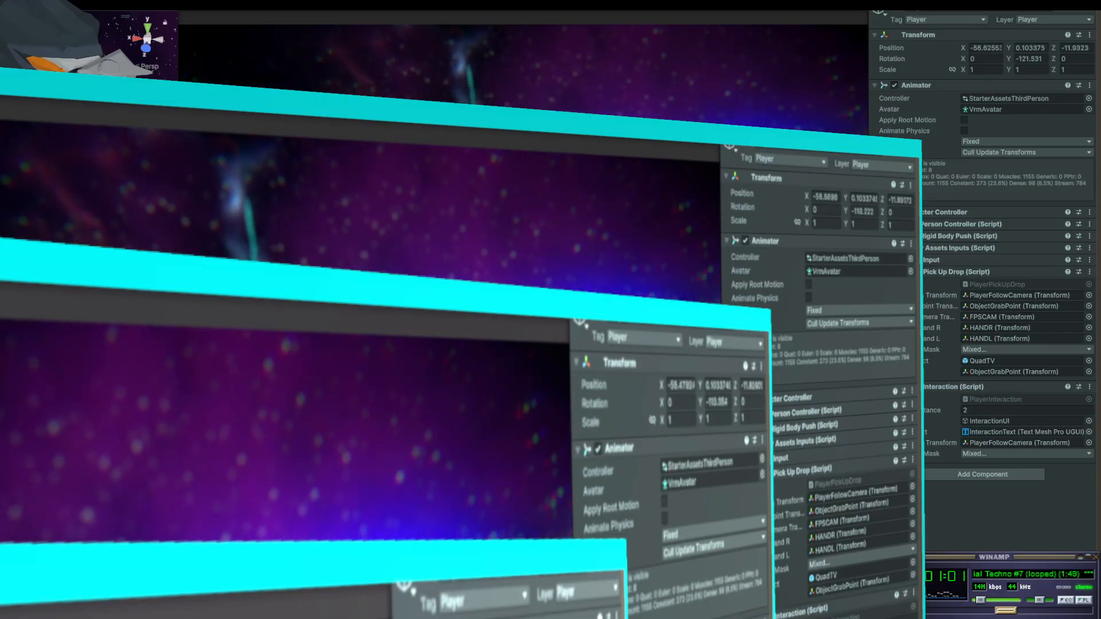
{"action": "key", "text": "w"}
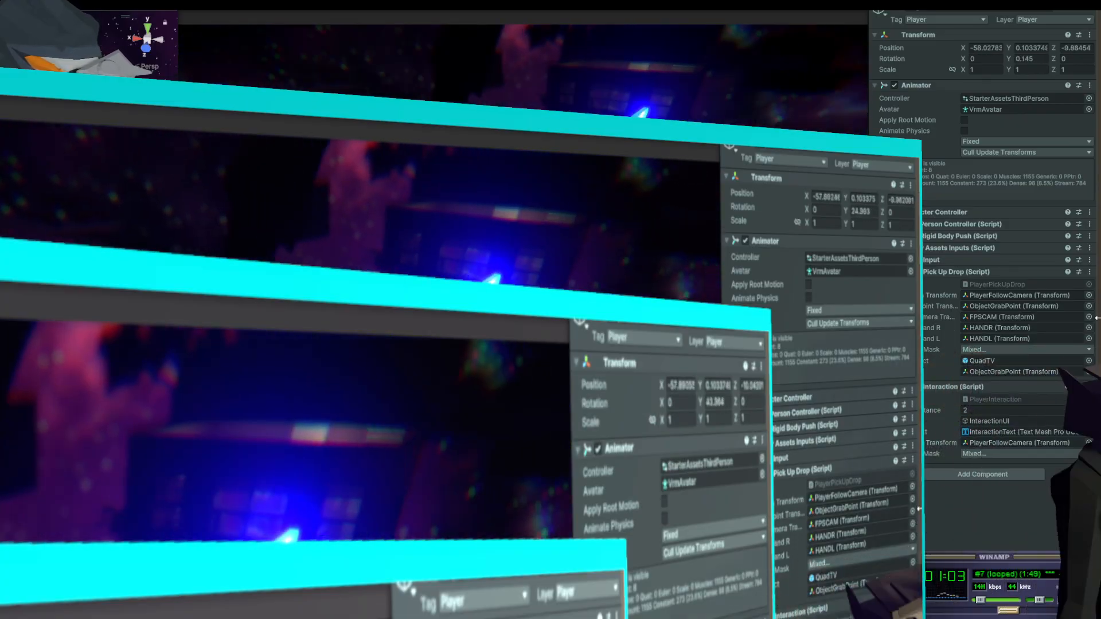
{"action": "key", "text": "d"}
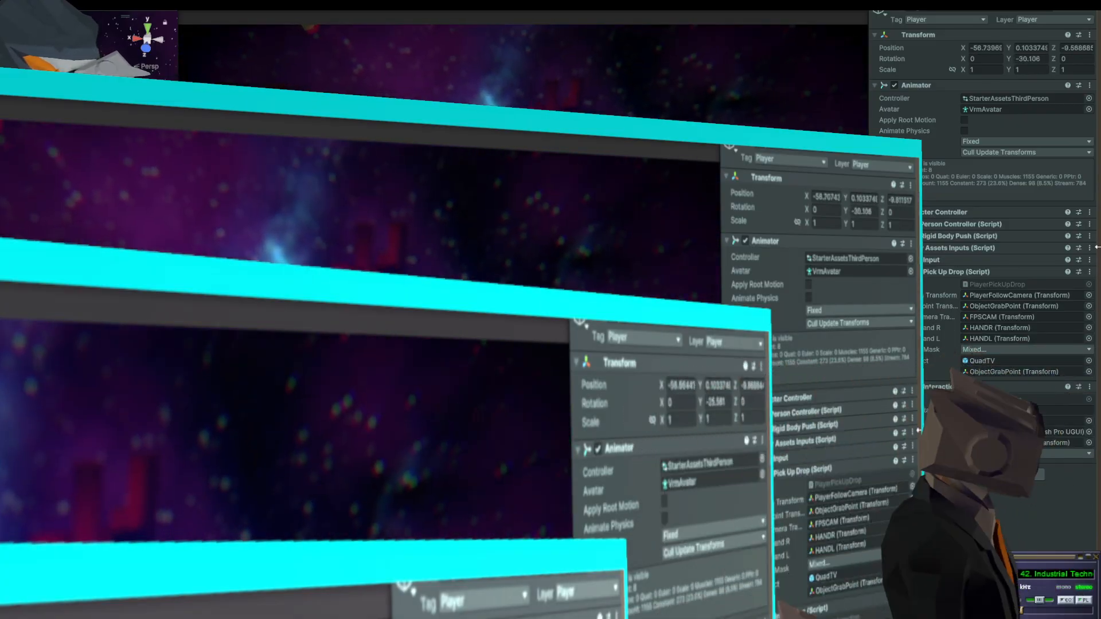
{"action": "key", "text": "a"}
{"action": "key", "text": "d"}
{"action": "key", "text": "a"}
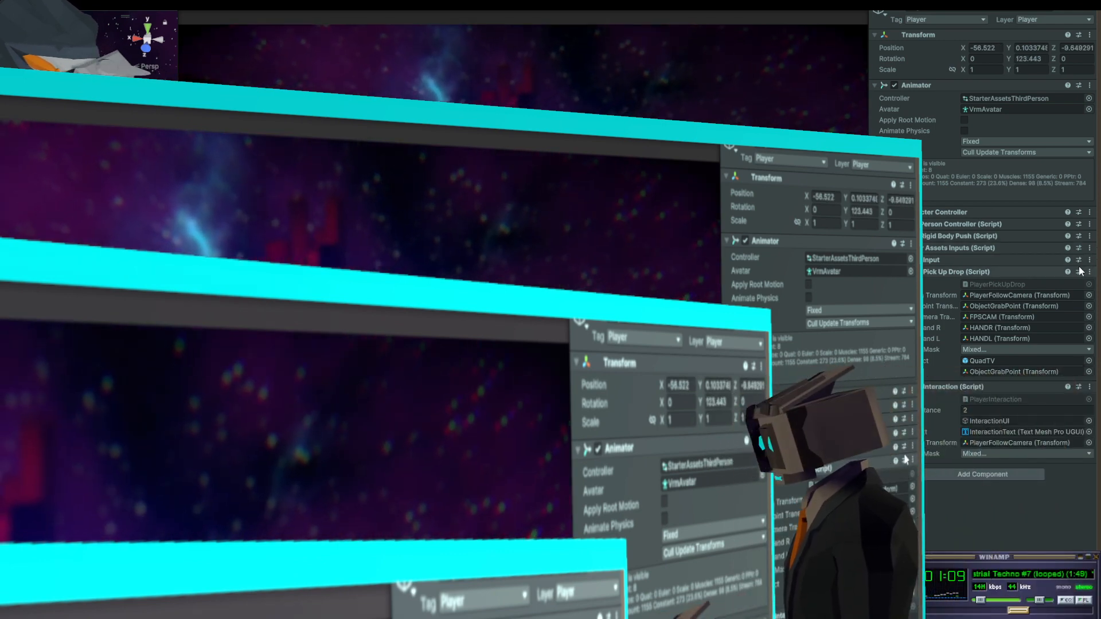
{"action": "key", "text": "d"}
{"action": "key", "text": "a"}
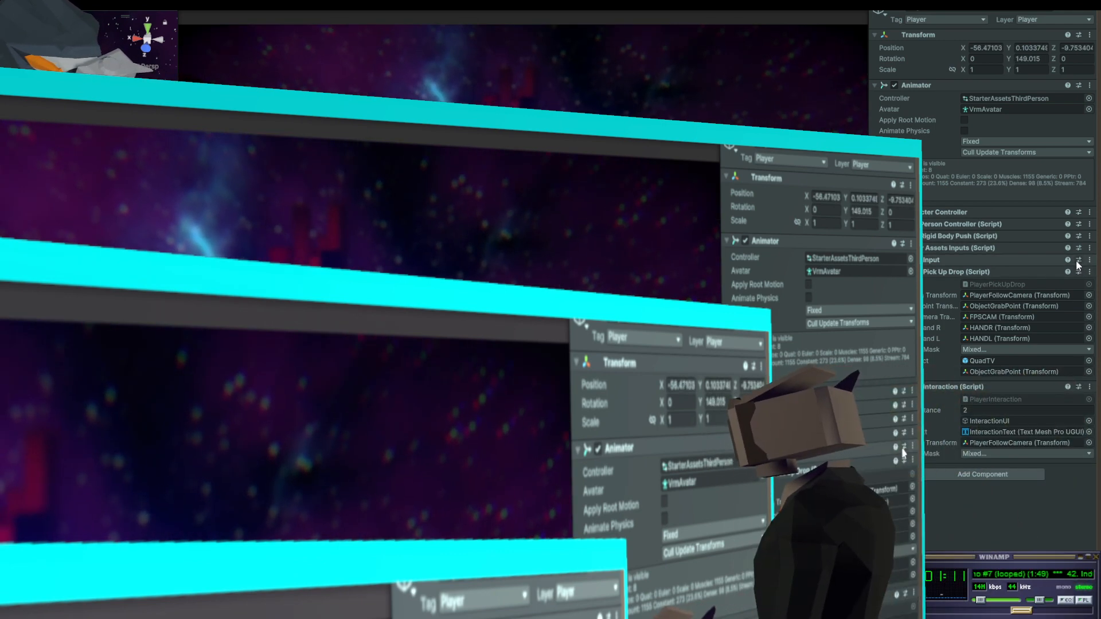
Move the character away from the oversized TV screen and walk toward the Rusty Robot Factory logo
{"action": "key", "text": "w"}
{"action": "key", "text": "d"}
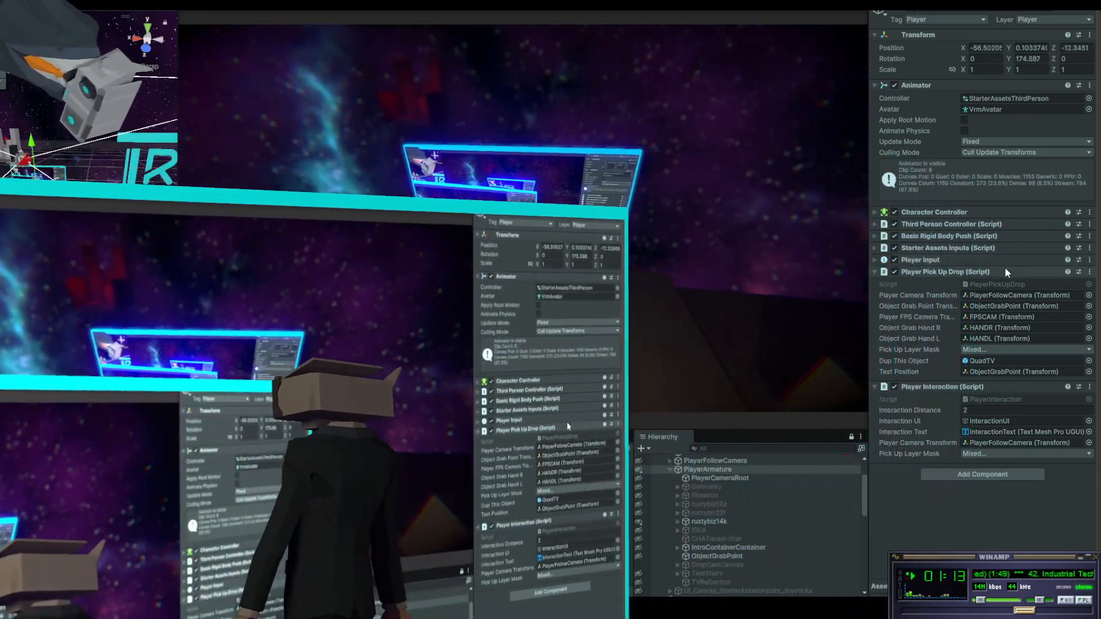
{"action": "key", "text": "s"}
{"action": "key", "text": "d"}
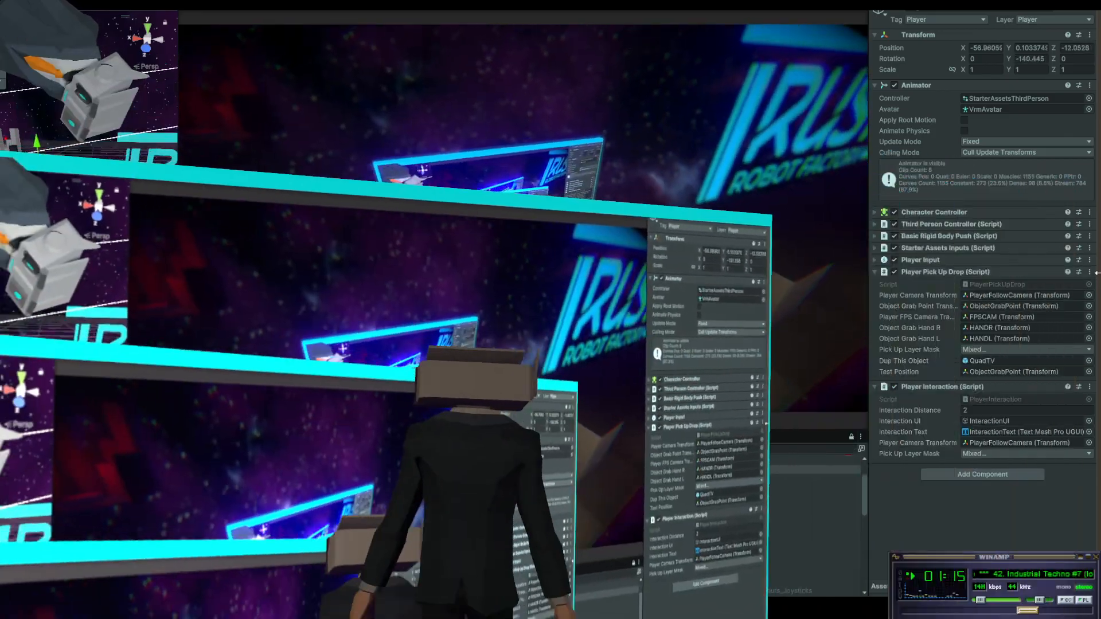
{"action": "key", "text": "w"}
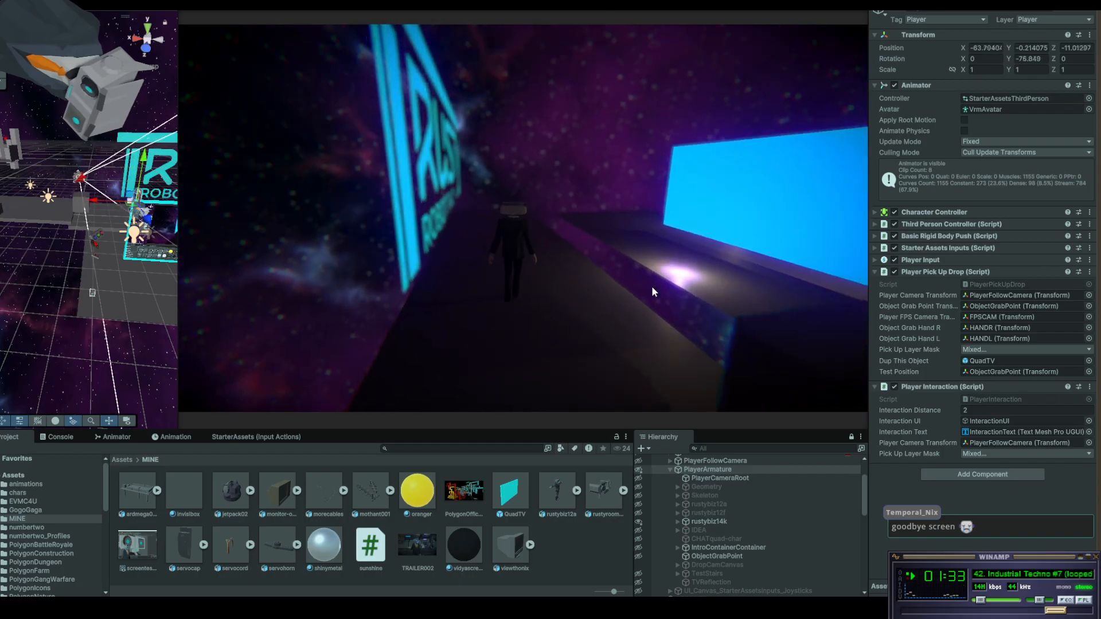
Test spawning a QuadTV copy beside the Rusty Robot Factory logo and inspect it from behind and around
{"action": "key", "text": "d"}
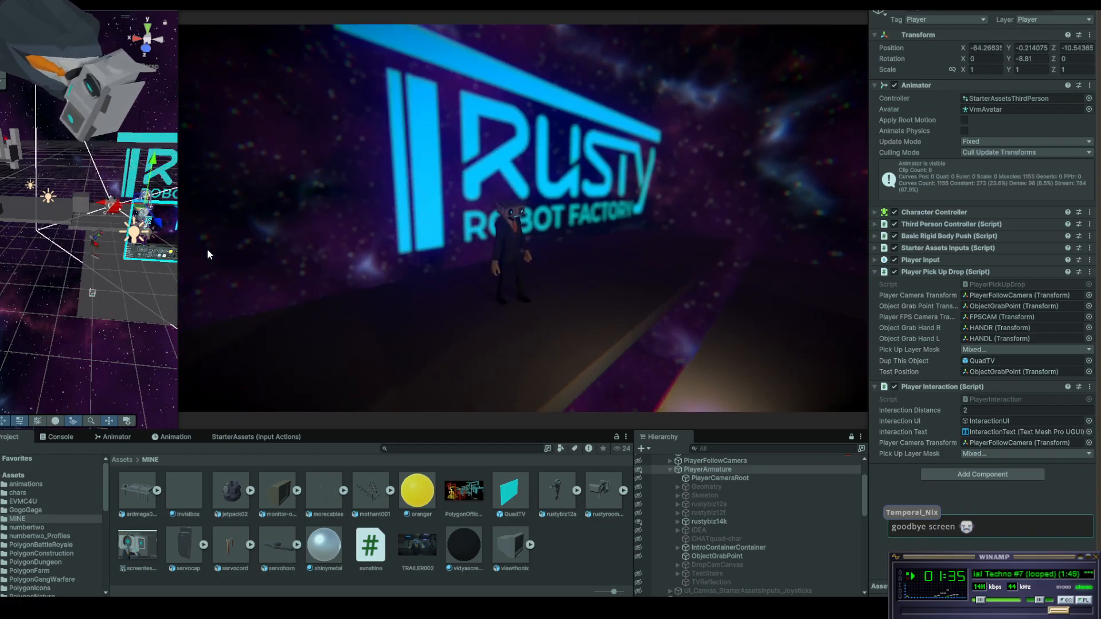
{"action": "key", "text": "e"}
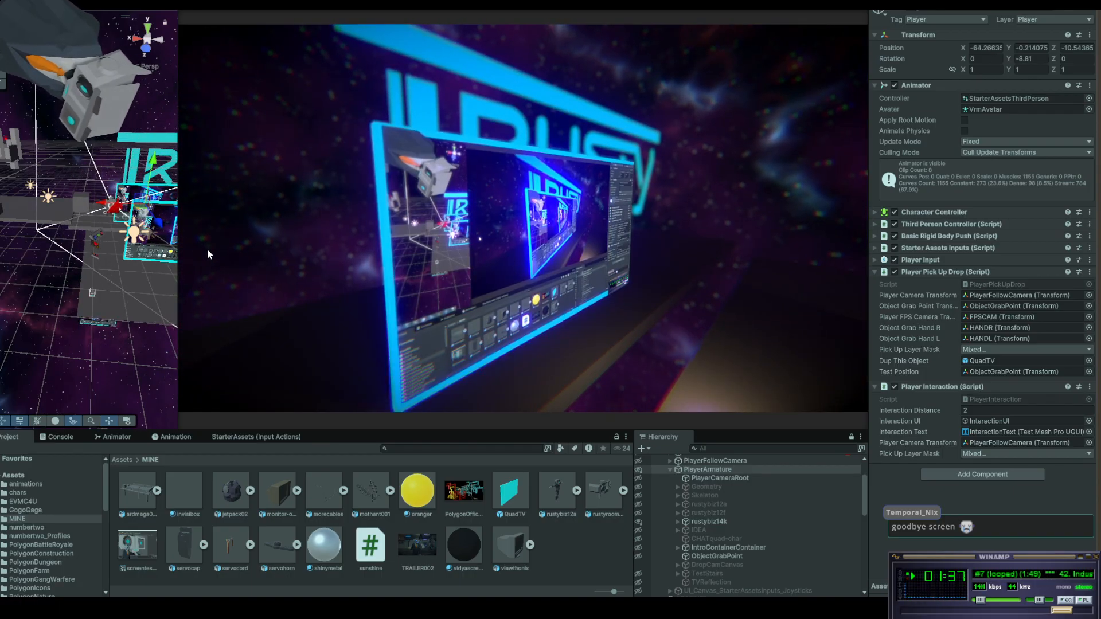
{"action": "right_click", "coordinate": [208, 249]}
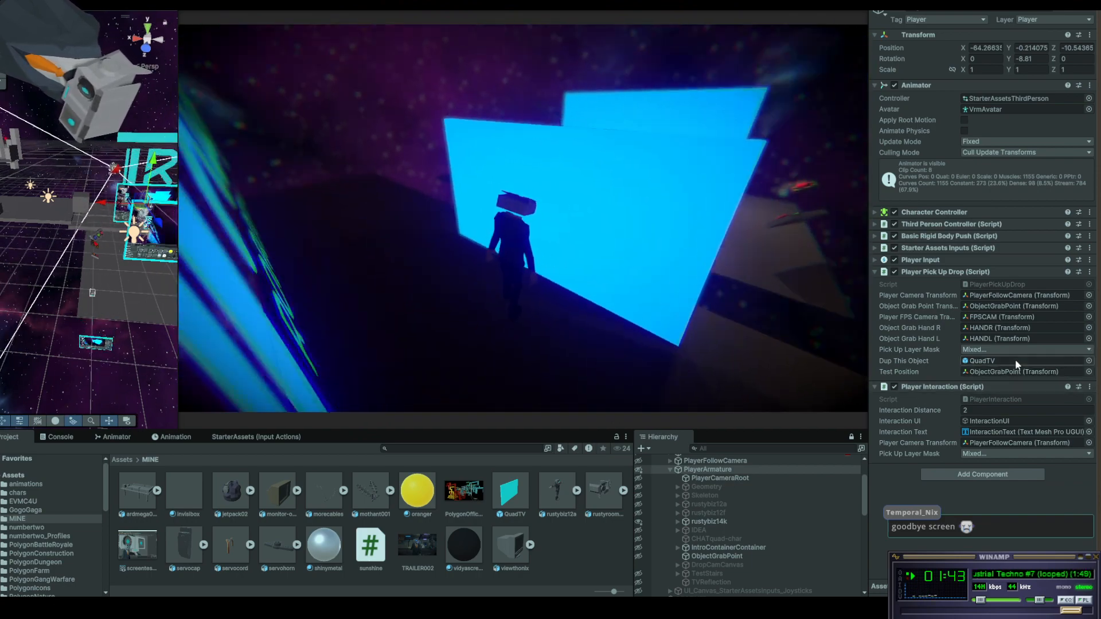
{"action": "key", "text": "w"}
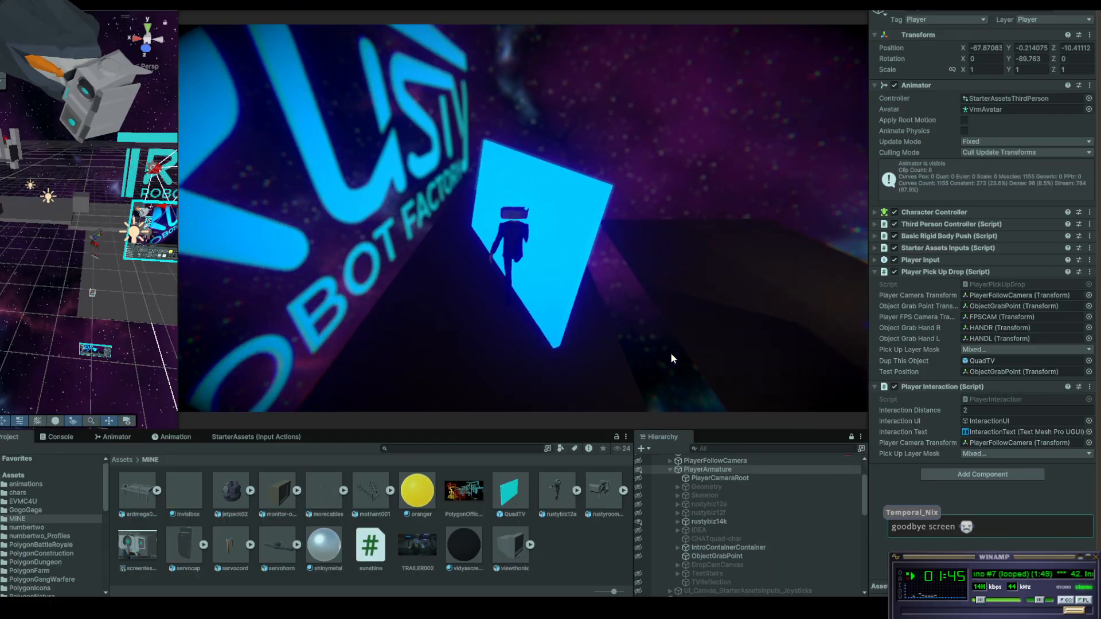
{"action": "key", "text": "s"}
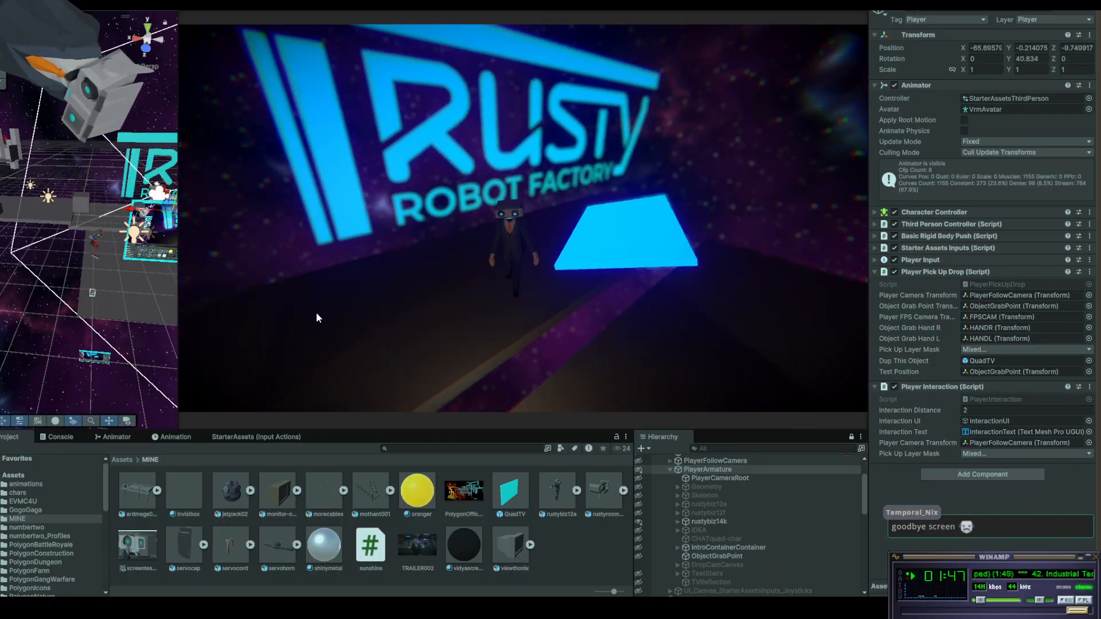
Spawn another QuadTV facing the logo wall and walk the character around the placed screens
{"action": "key", "text": "a"}
{"action": "key", "text": "w"}
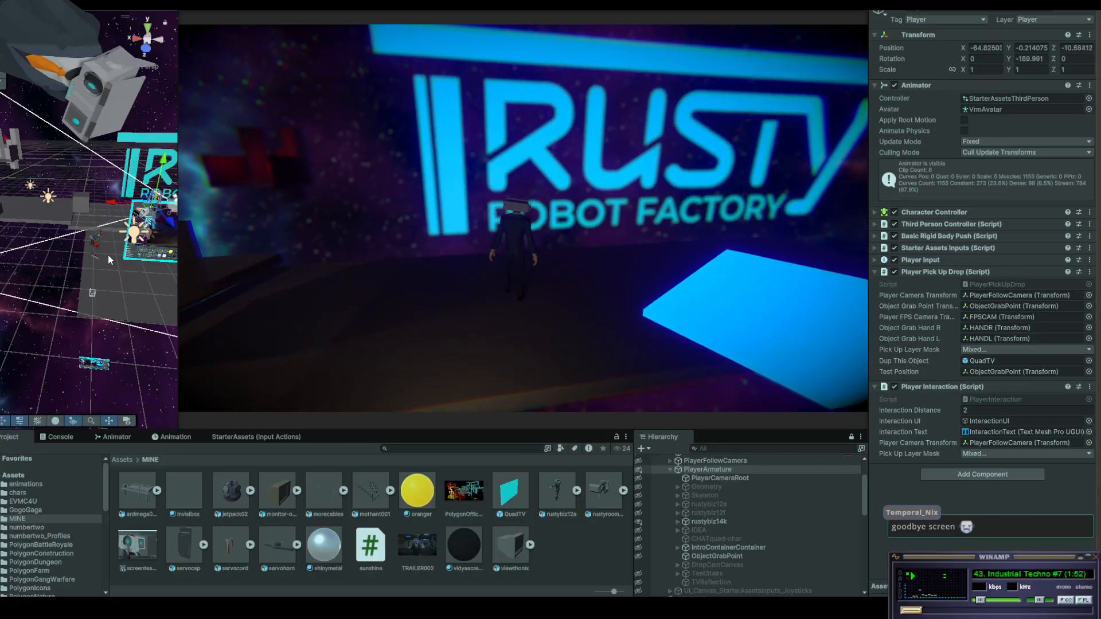
{"action": "key", "text": "e"}
{"action": "key", "text": "s"}
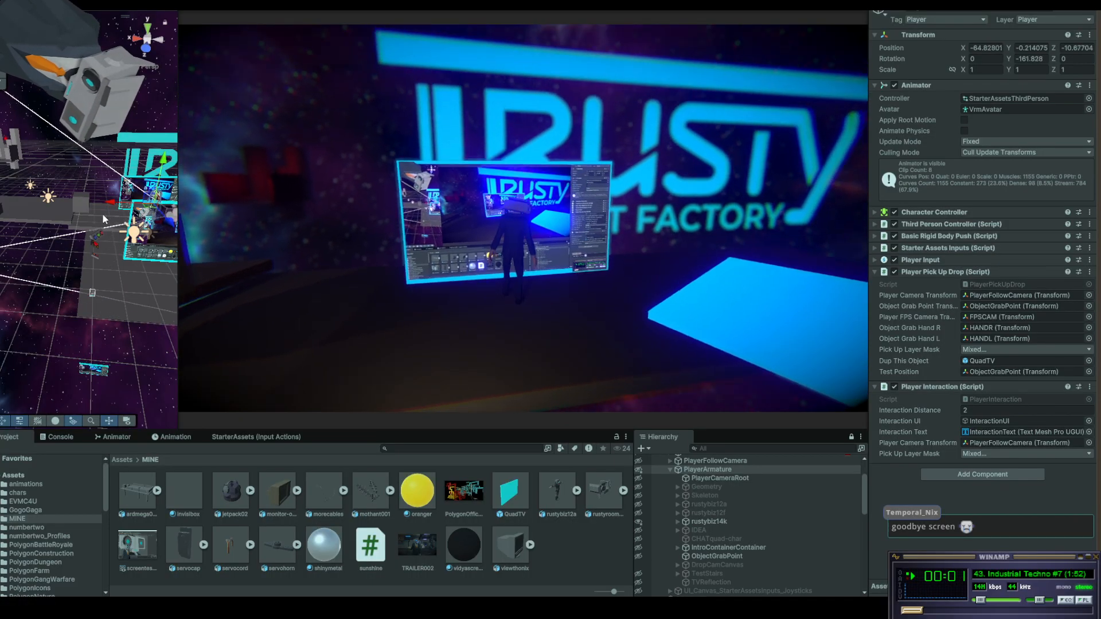
{"action": "key", "text": "d"}
{"action": "key", "text": "a"}
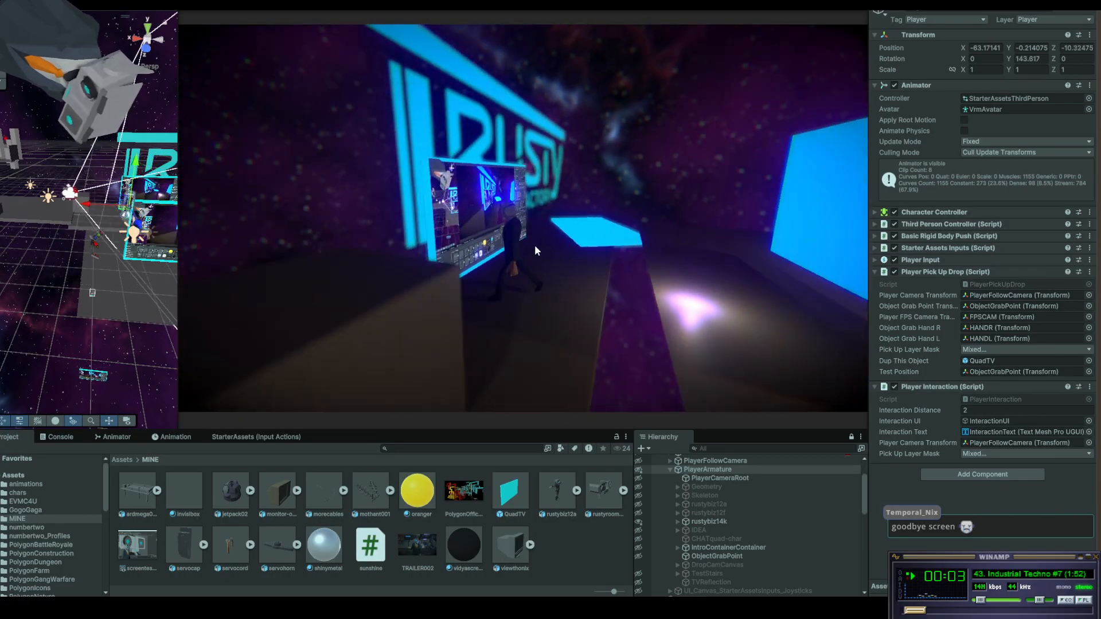
Walk the character up to the TV to examine its nested live view, then back away from it
{"action": "key", "text": "d"}
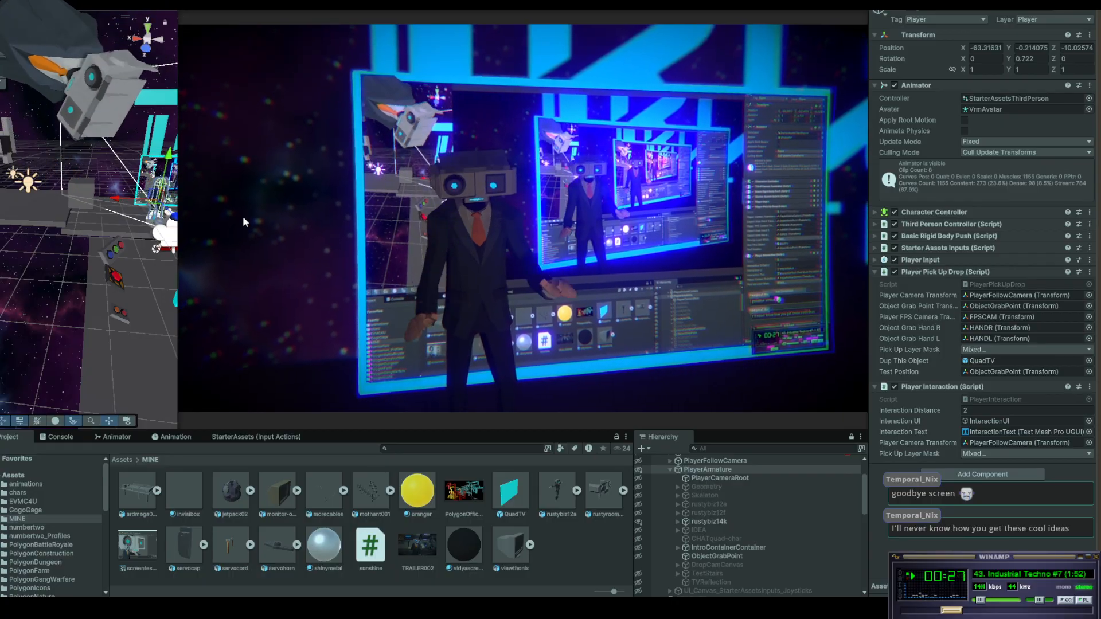
{"action": "key", "text": "w"}
{"action": "key", "text": "a"}
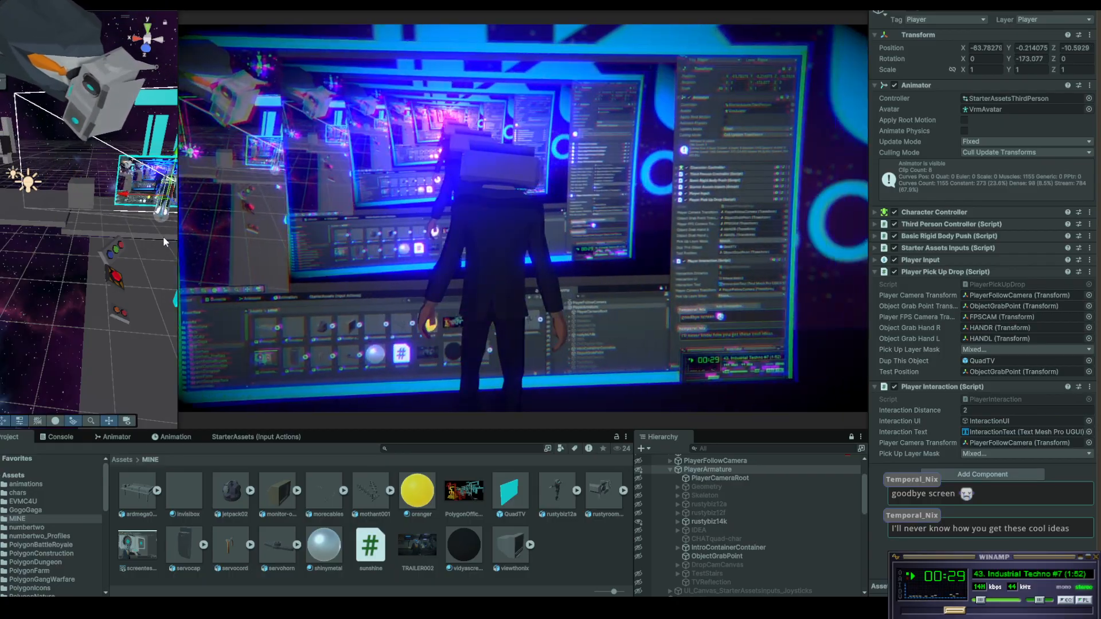
{"action": "key", "text": "w"}
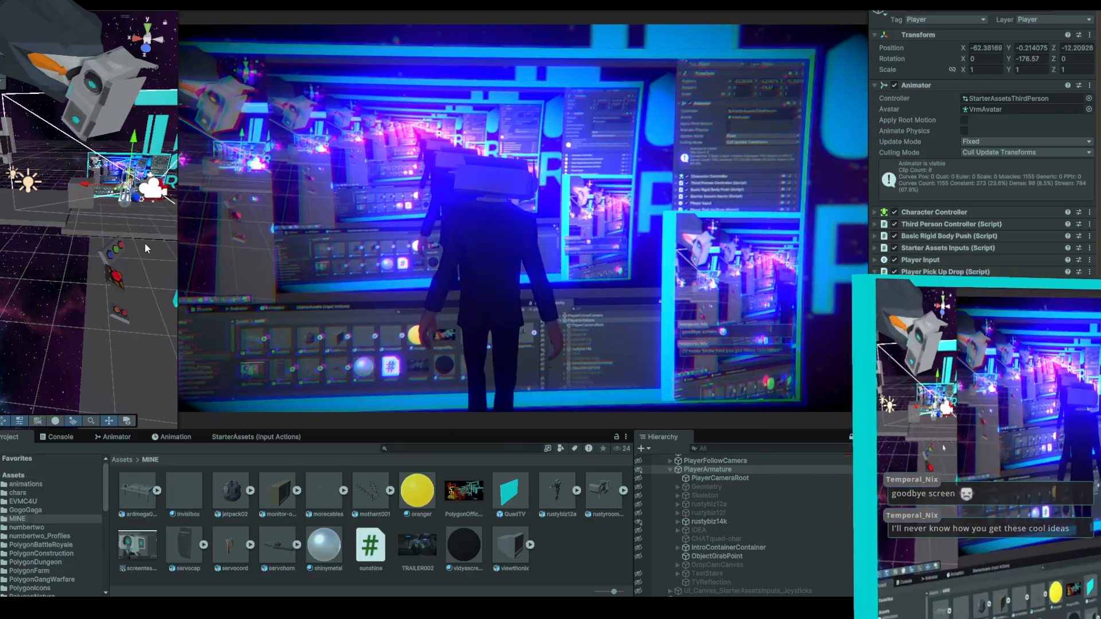
{"action": "key", "text": "s"}
{"action": "key", "text": "s"}
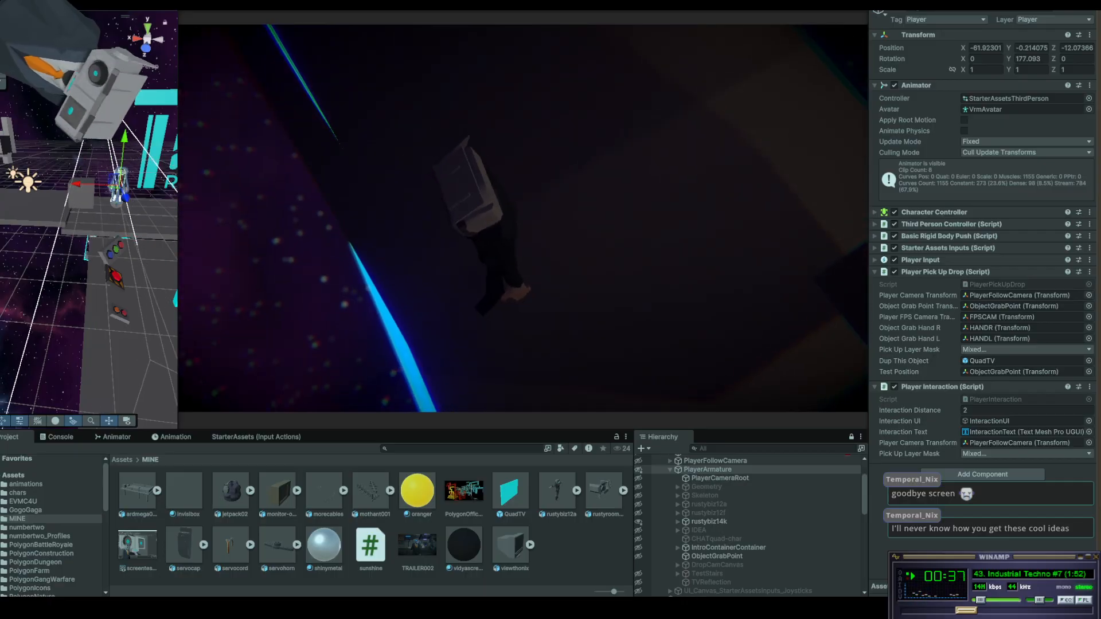
Test spawning one more QuadTV near the box-shaped block and view it from both sides
{"action": "key", "text": "w"}
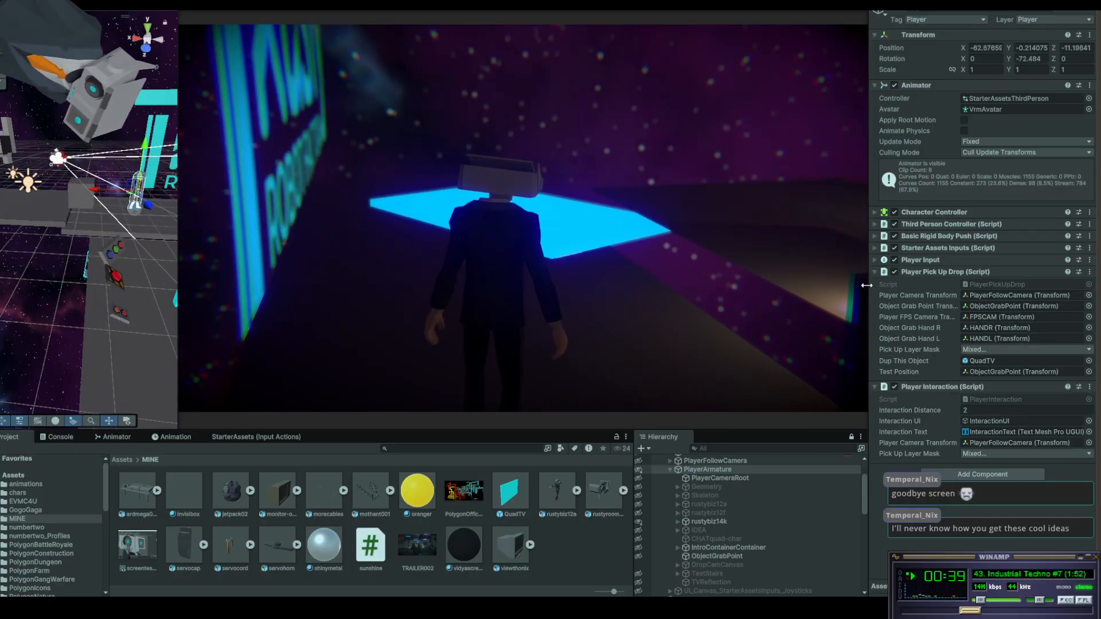
{"action": "key", "text": "s"}
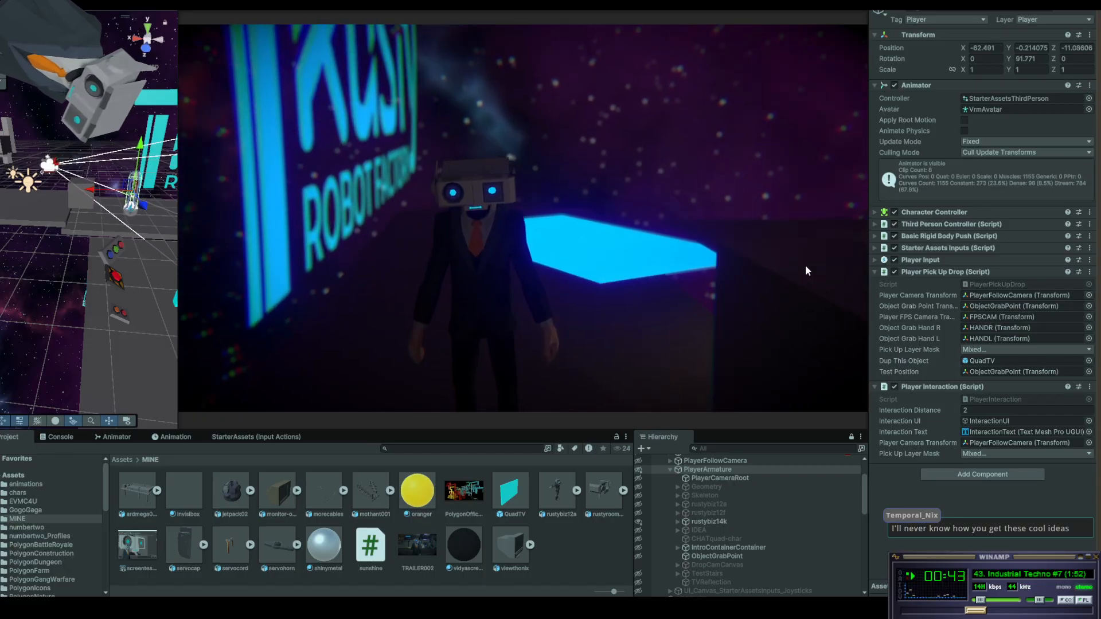
{"action": "key", "text": "w"}
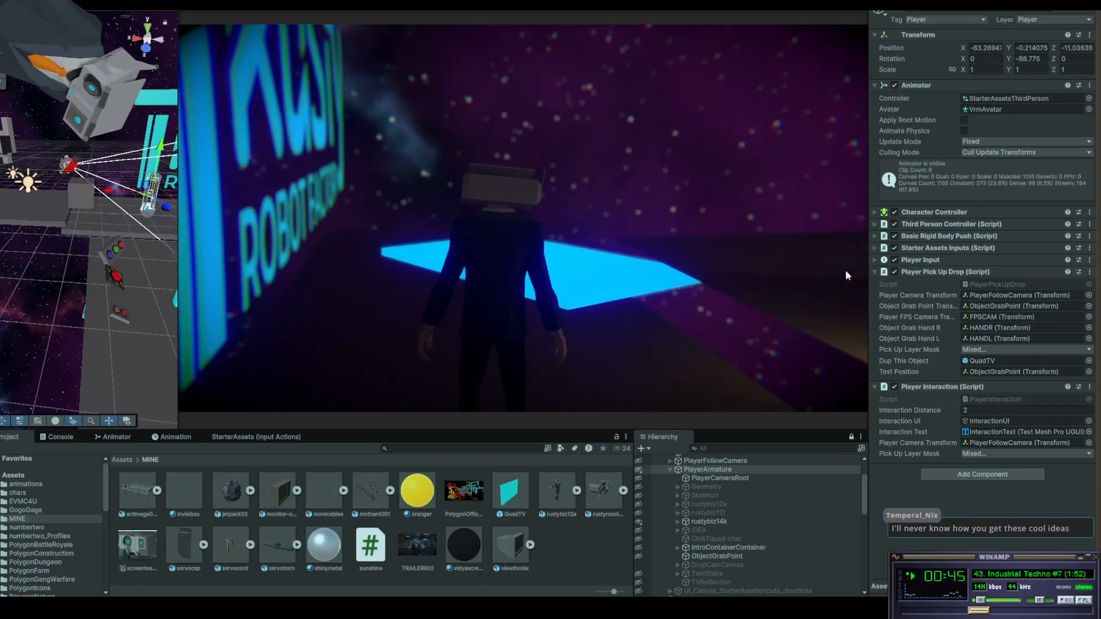
{"action": "key", "text": "e"}
{"action": "key", "text": "s"}
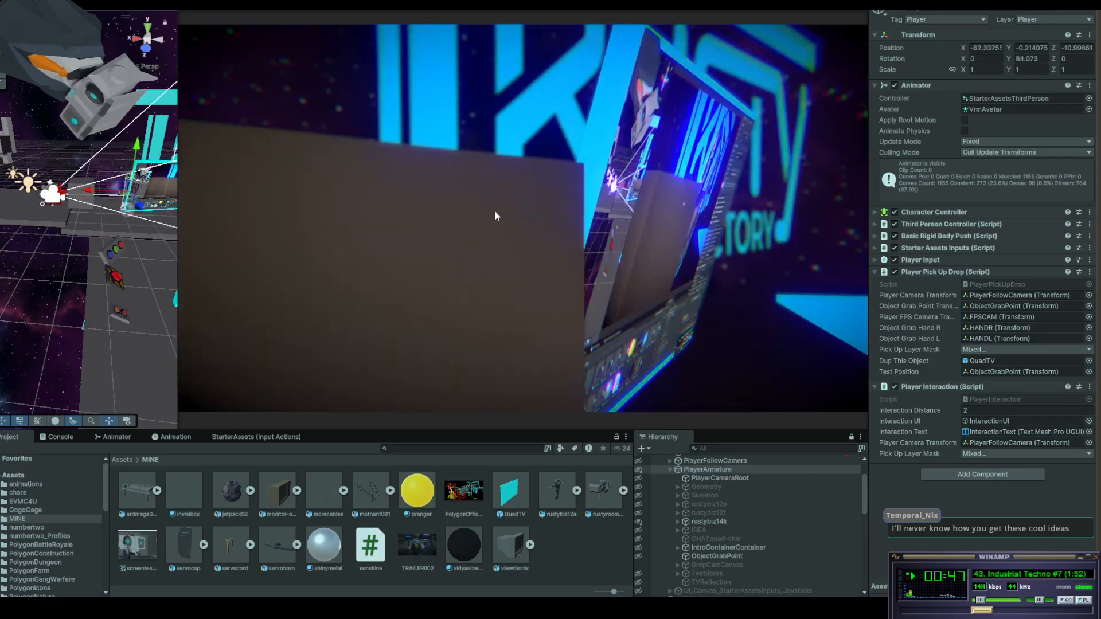
{"action": "key", "text": "w"}
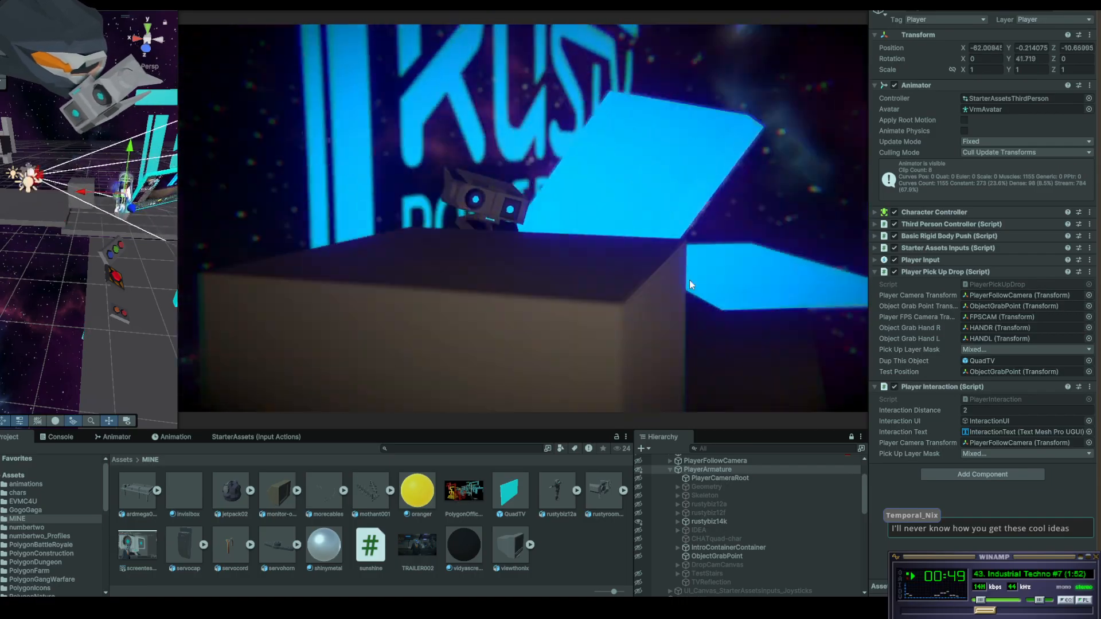
Jump the character by the box-shaped block and walk it past the placed TV to the Rusty Robot Factory logo
{"action": "key", "text": "space"}
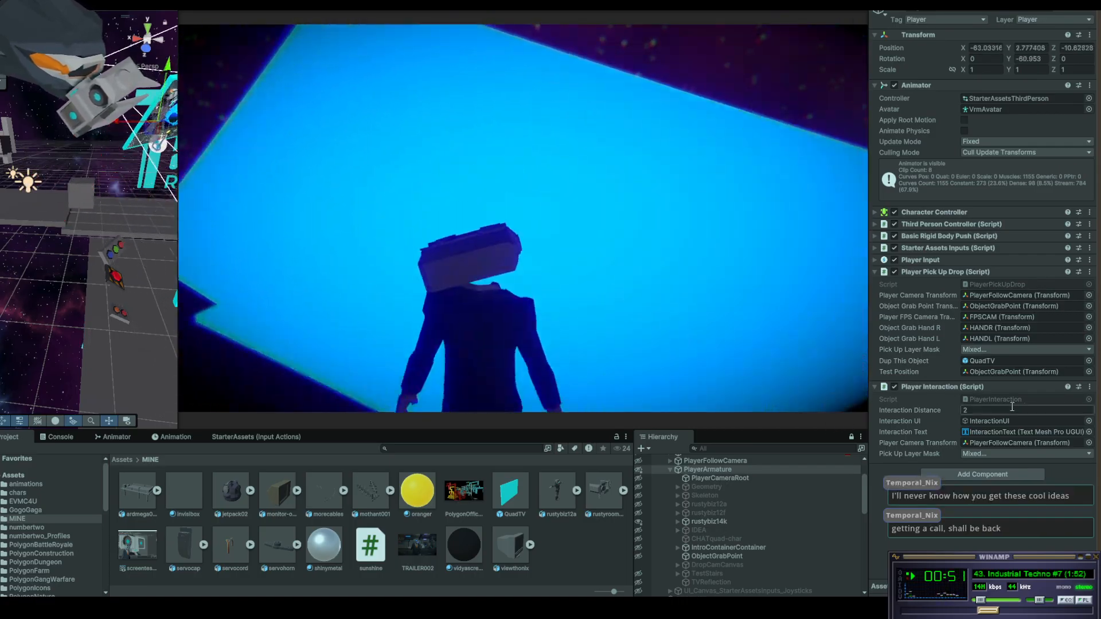
{"action": "key", "text": "s"}
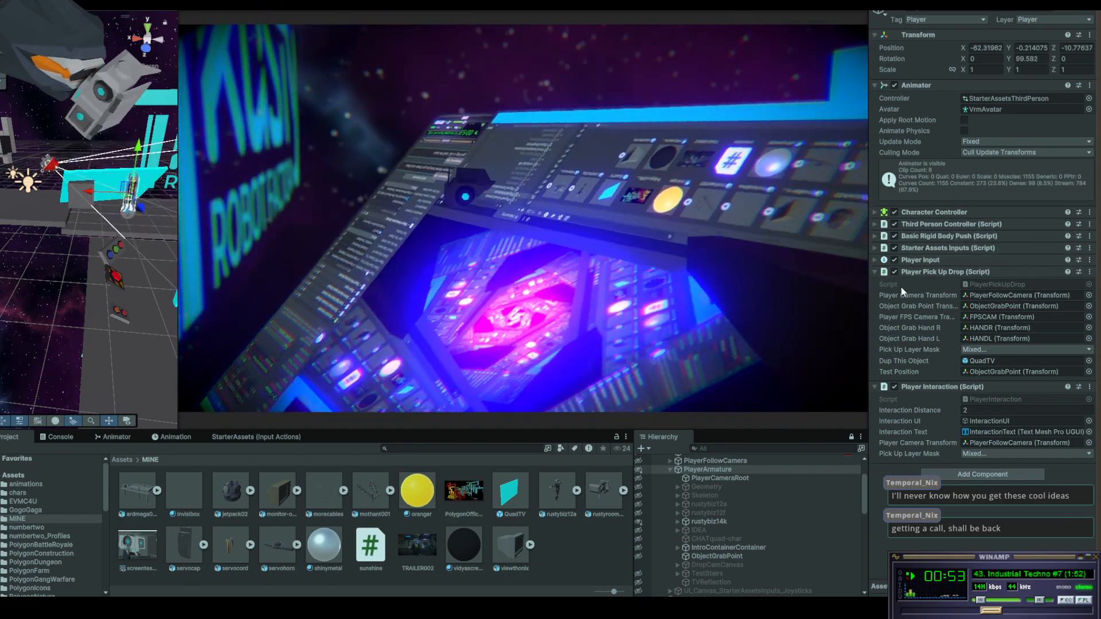
{"action": "key", "text": "w"}
{"action": "key", "text": "d"}
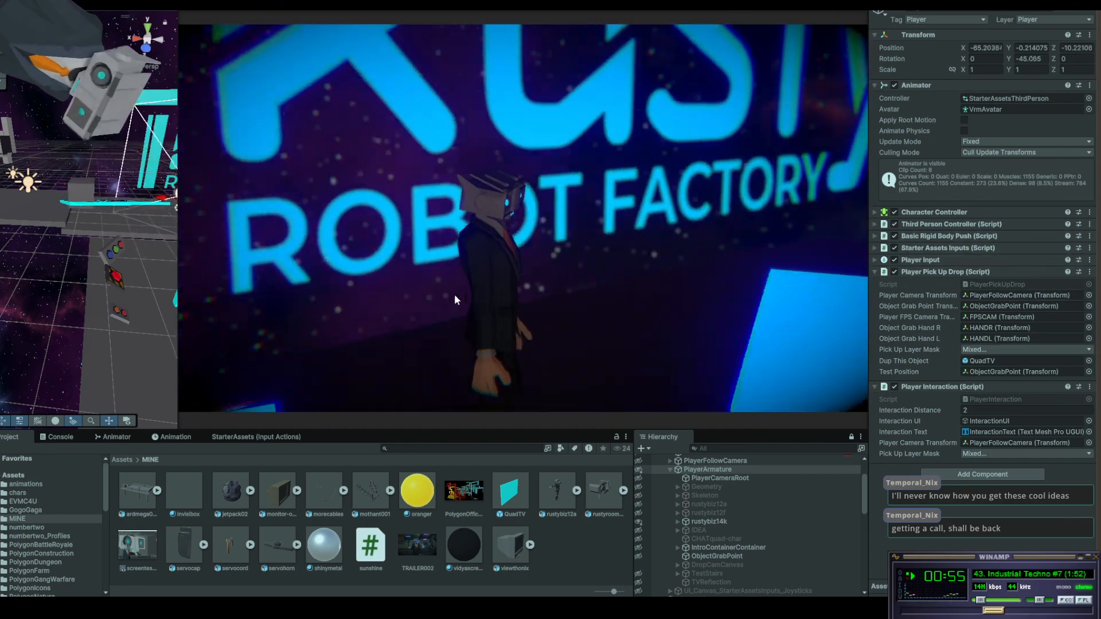
Walk the character onto the TV lying on the floor and back off it to check its live view
{"action": "key", "text": "w"}
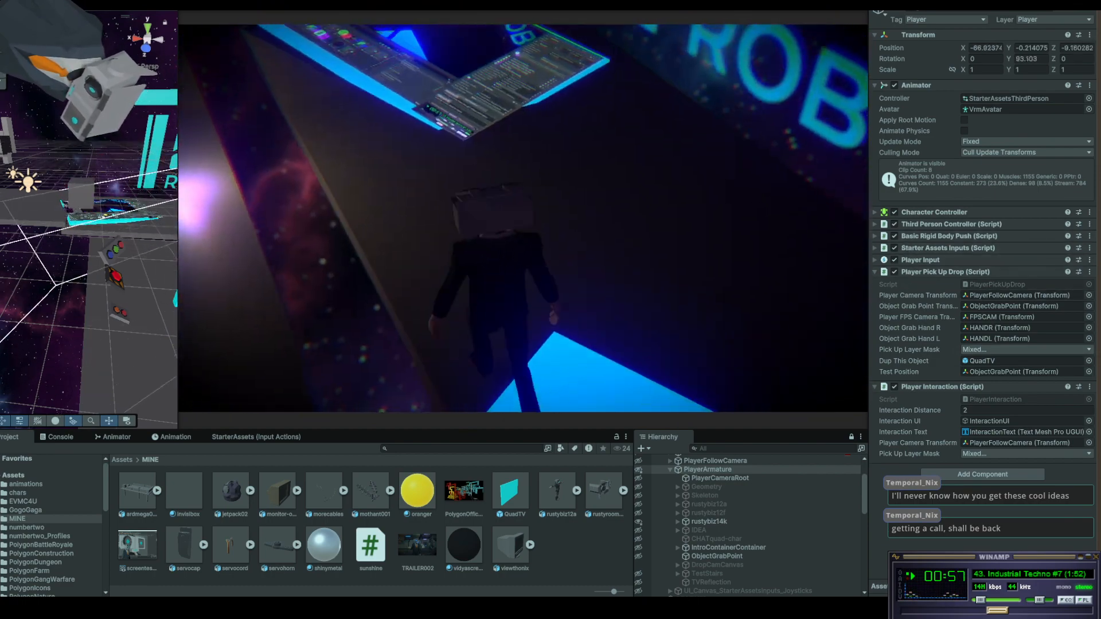
{"action": "key", "text": "w"}
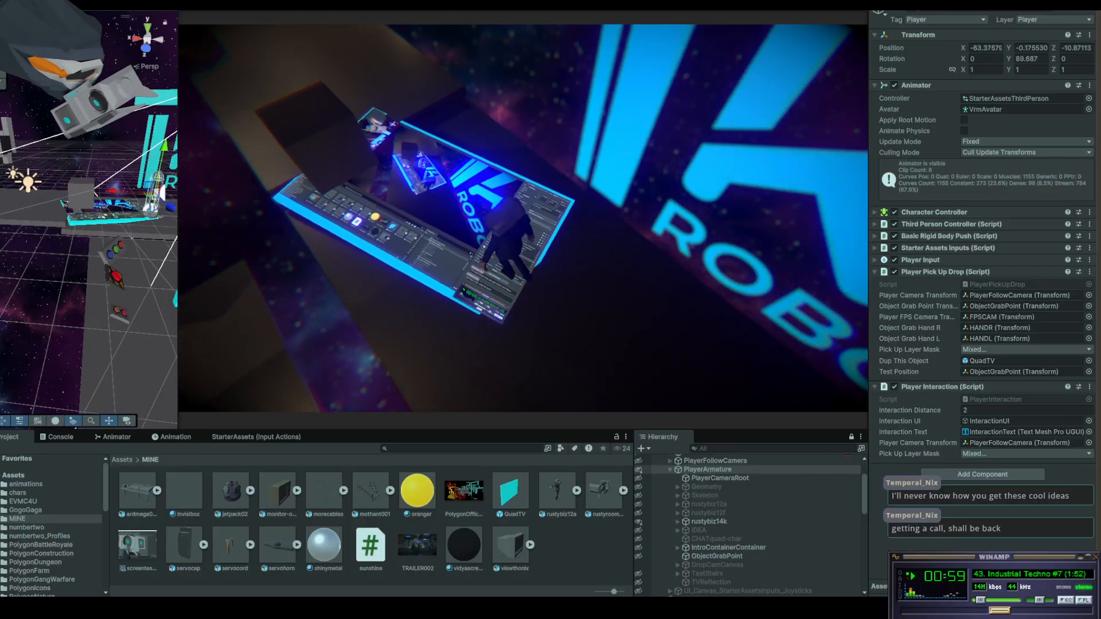
{"action": "key", "text": "s"}
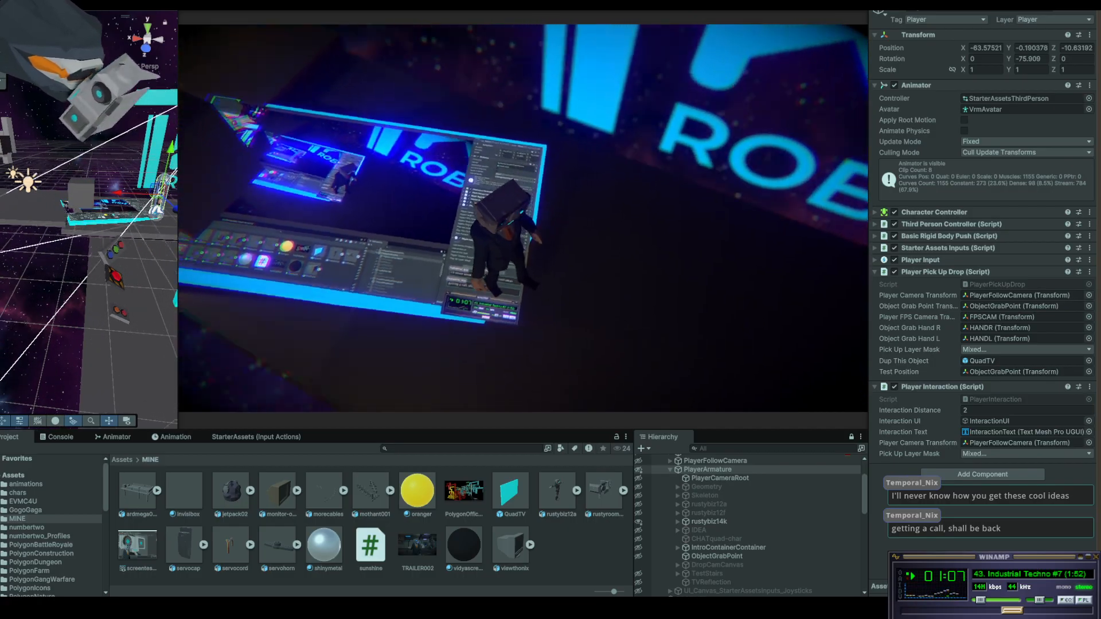
{"action": "key", "text": "d"}
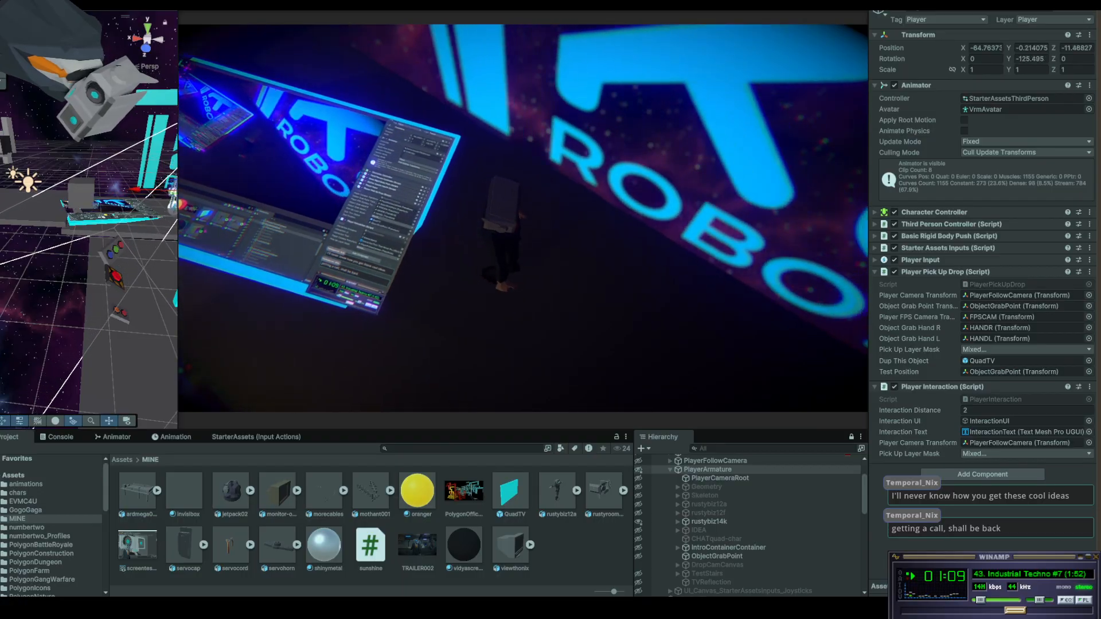
{"action": "key", "text": "s"}
{"action": "key", "text": "a"}
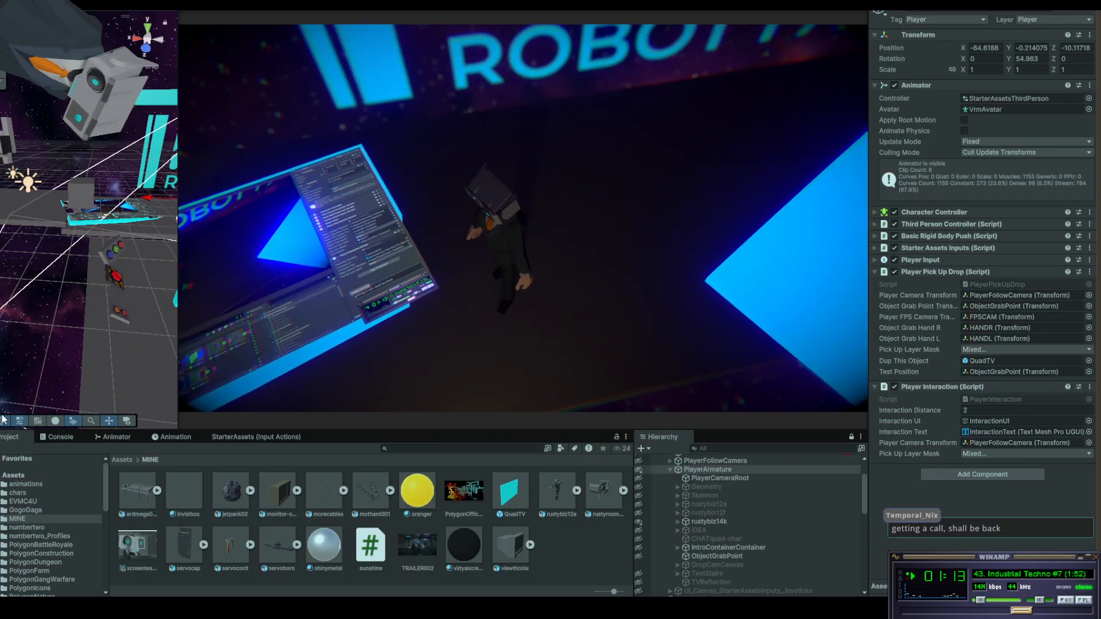
Test spawning several more QuadTV copies around the character and view the cluster while moving toward the block
{"action": "key", "text": "w"}
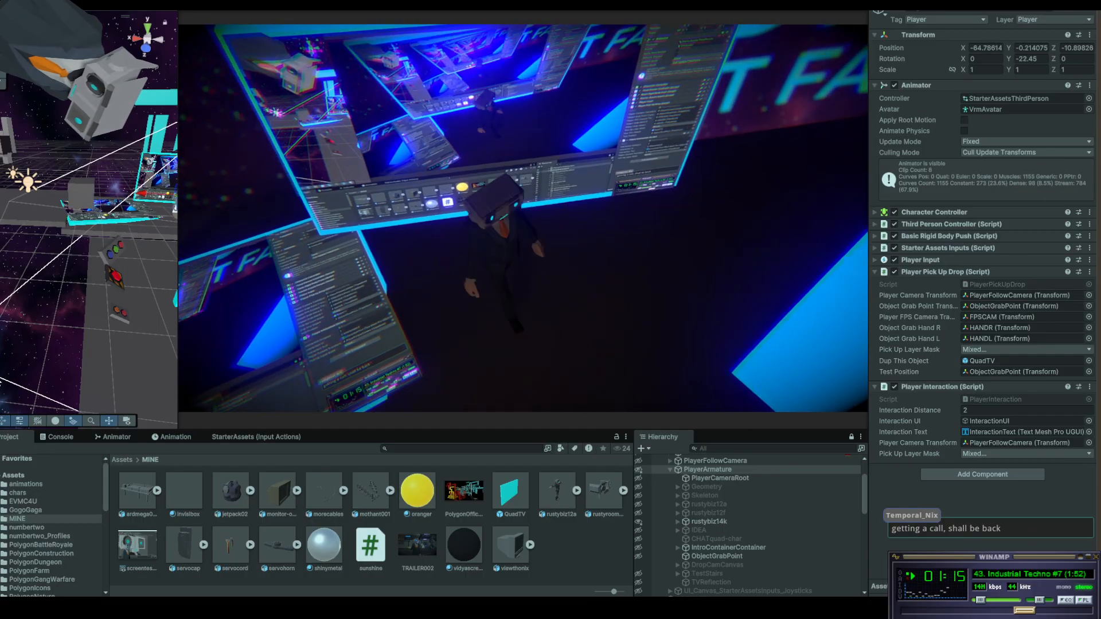
{"action": "key", "text": "w"}
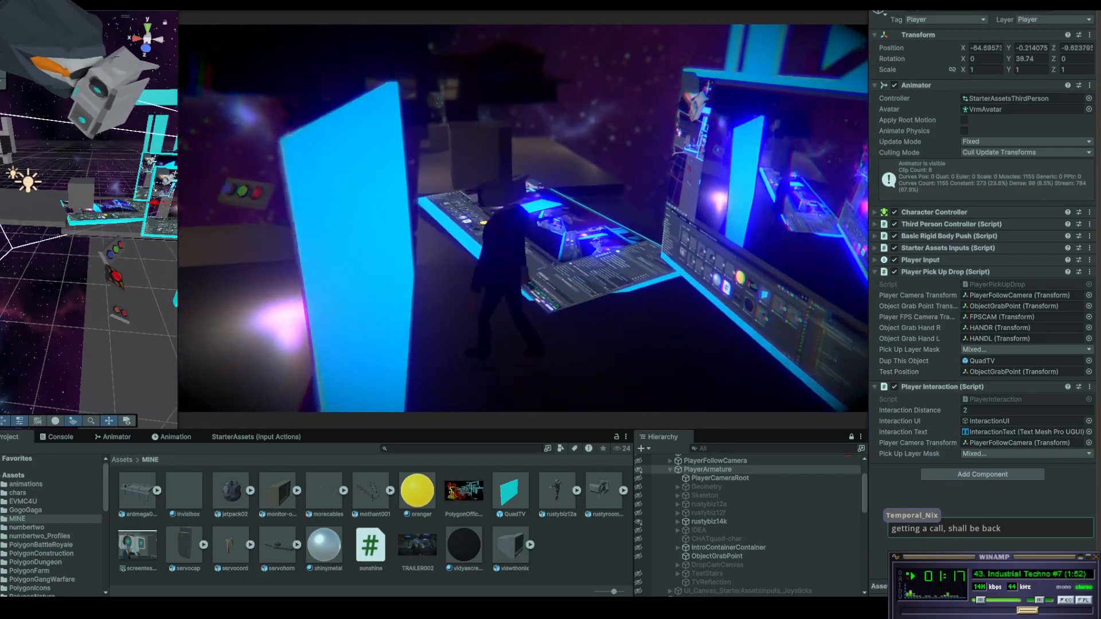
{"action": "key", "text": "s"}
{"action": "key", "text": "s"}
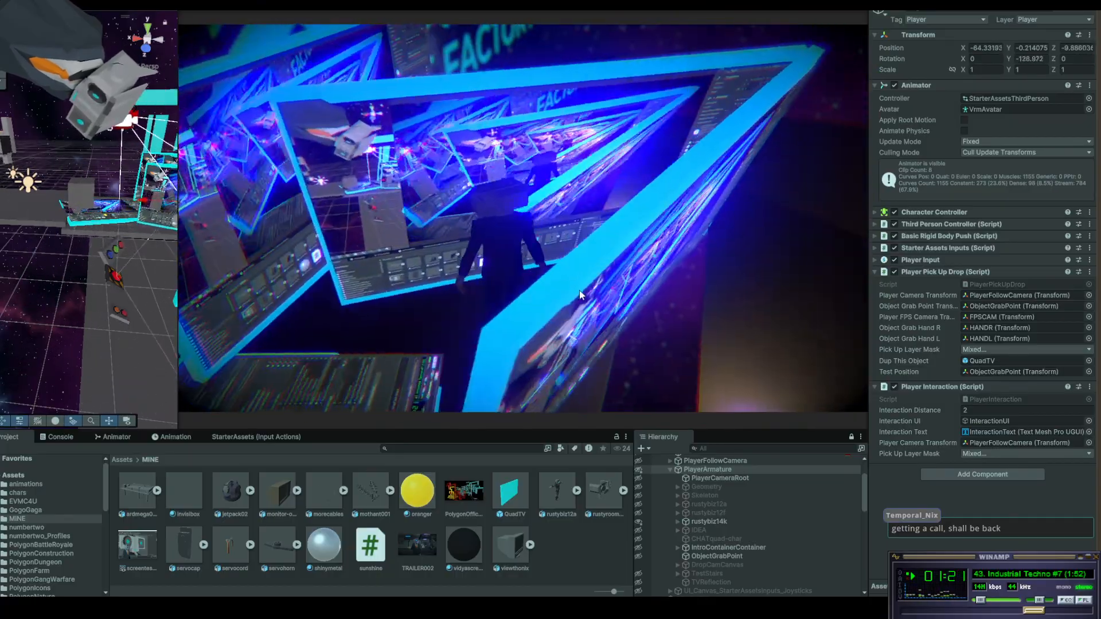
{"action": "key", "text": "s"}
{"action": "key", "text": "s"}
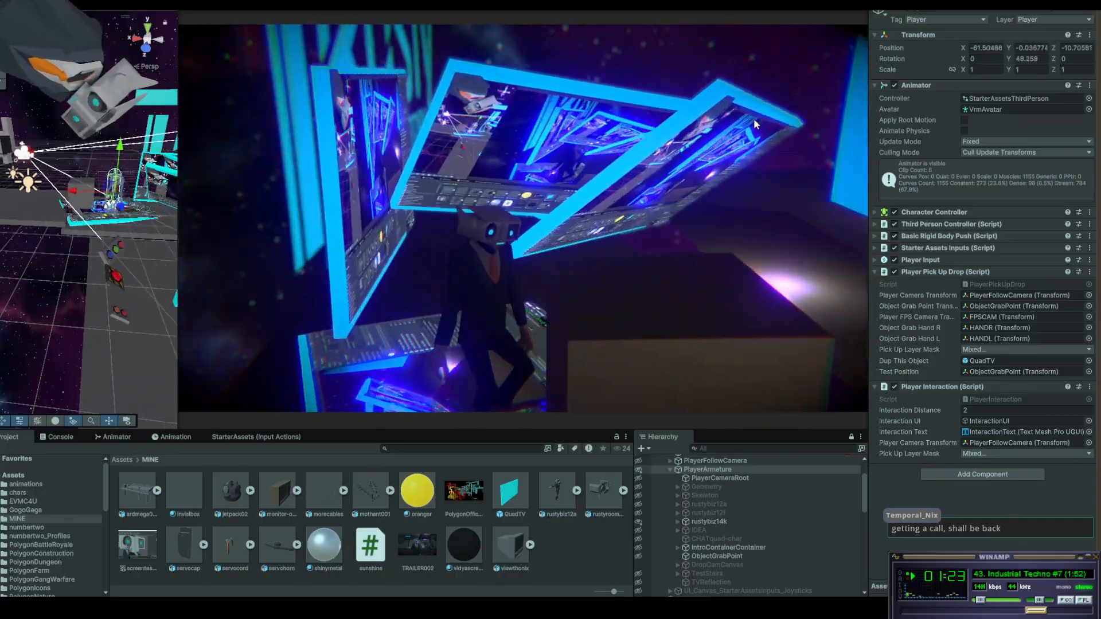
Maximize the Game view and walk the character among the spawned TVs to inspect them at full size
{"action": "key", "text": "shift+space"}
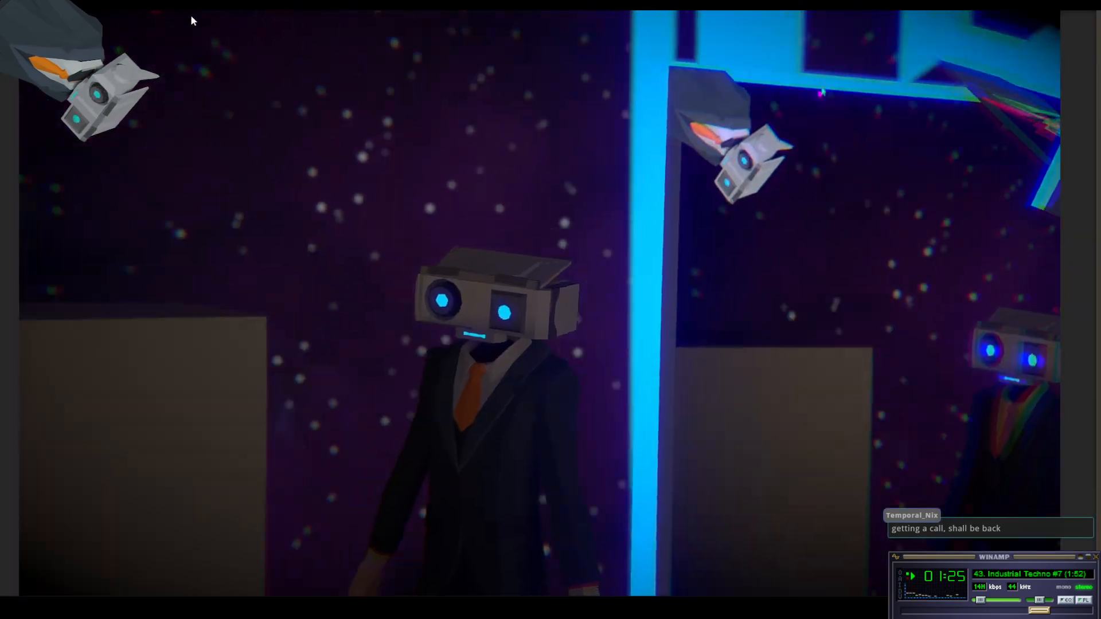
{"action": "key", "text": "w"}
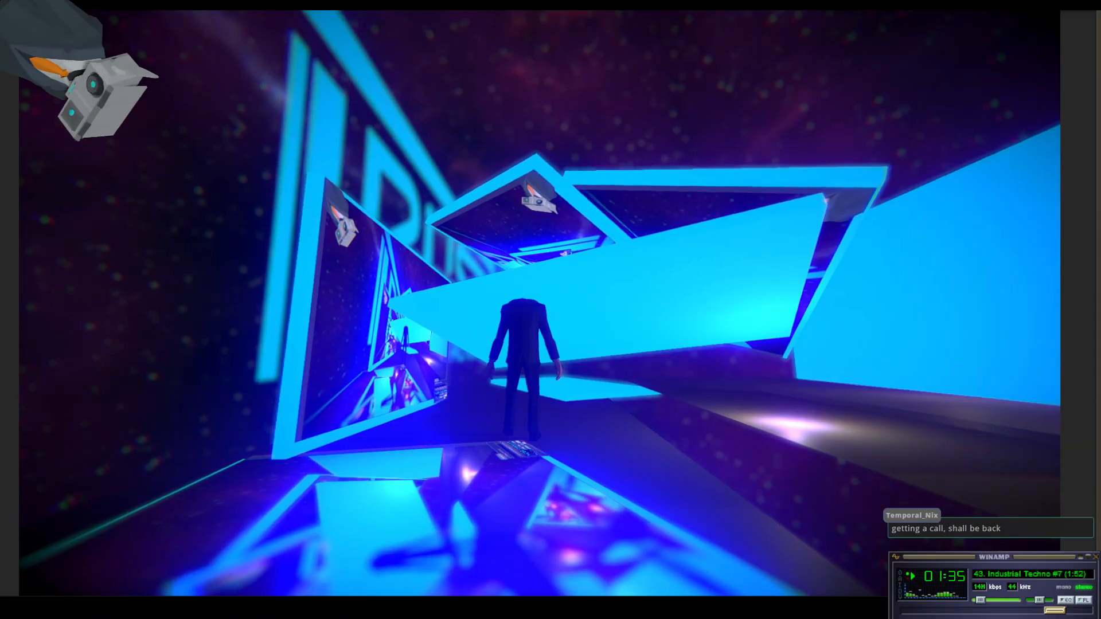
{"action": "key", "text": "w"}
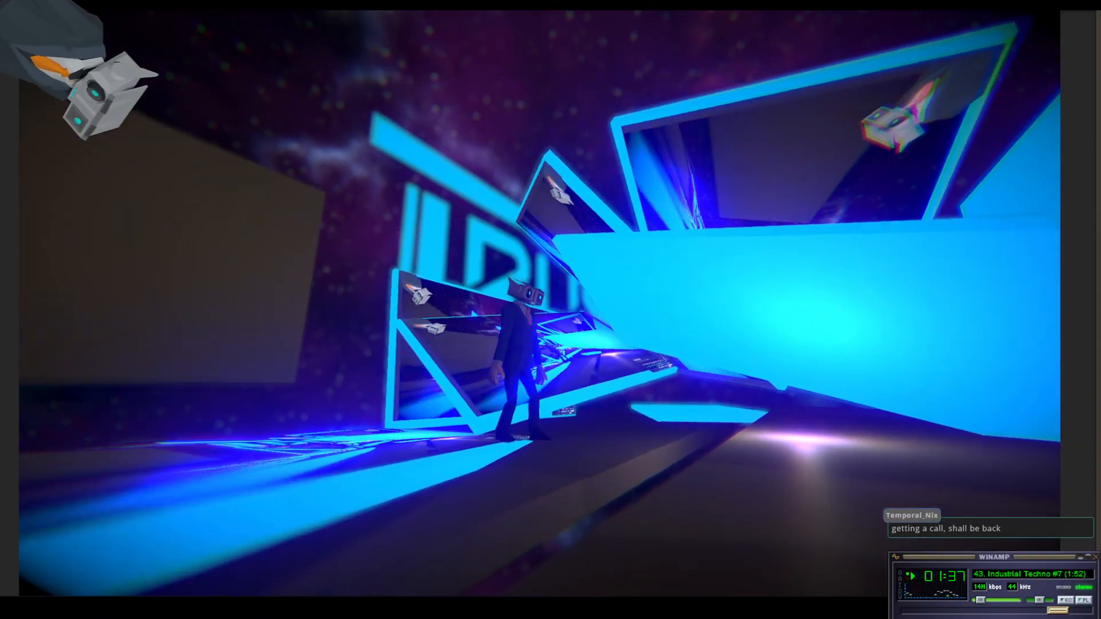
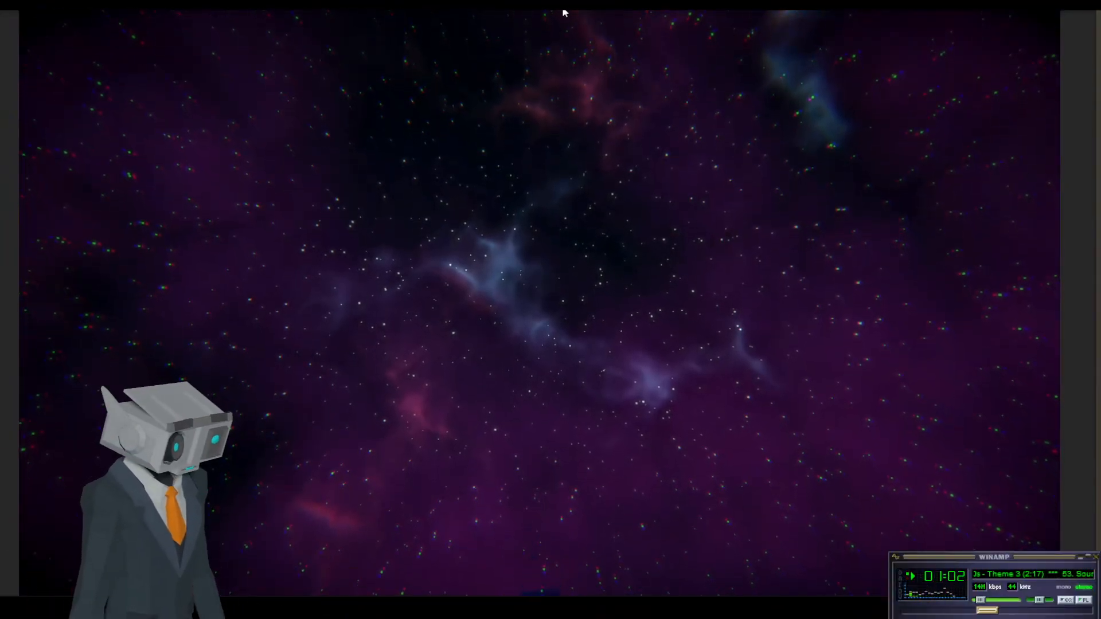
Exit Play mode, select the QuadTV below the logo in the scene and expand its Mesh Renderer settings
{"action": "left_click", "coordinate": [521, 4]}
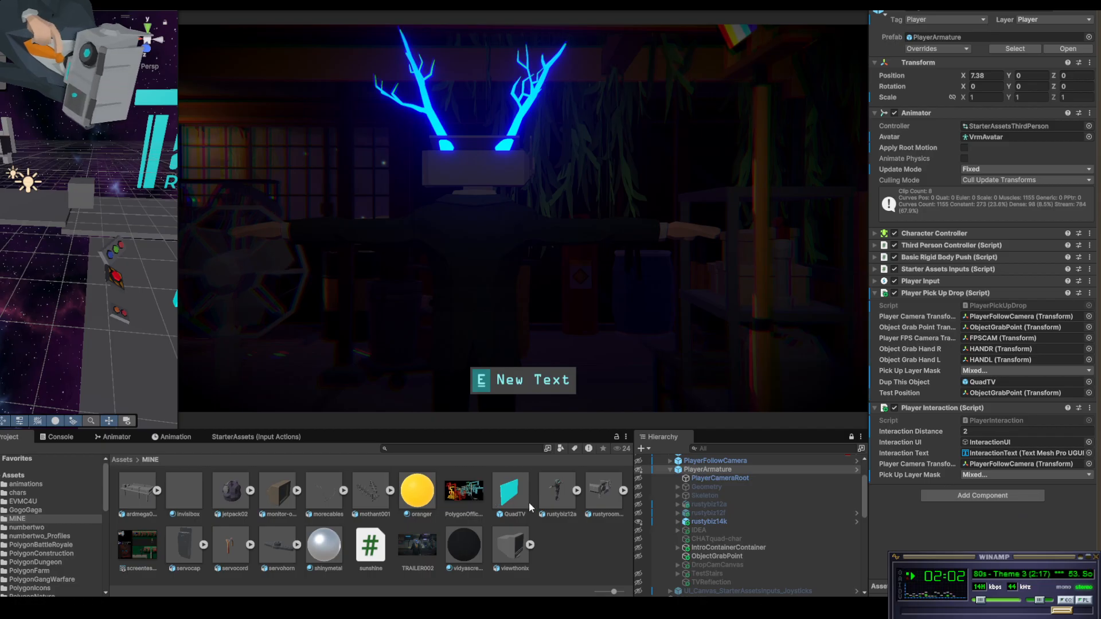
{"action": "scroll", "coordinate": [97, 200], "scroll_direction": "down", "scroll_amount": 2}
{"action": "scroll", "coordinate": [107, 214], "scroll_direction": "up", "scroll_amount": 3}
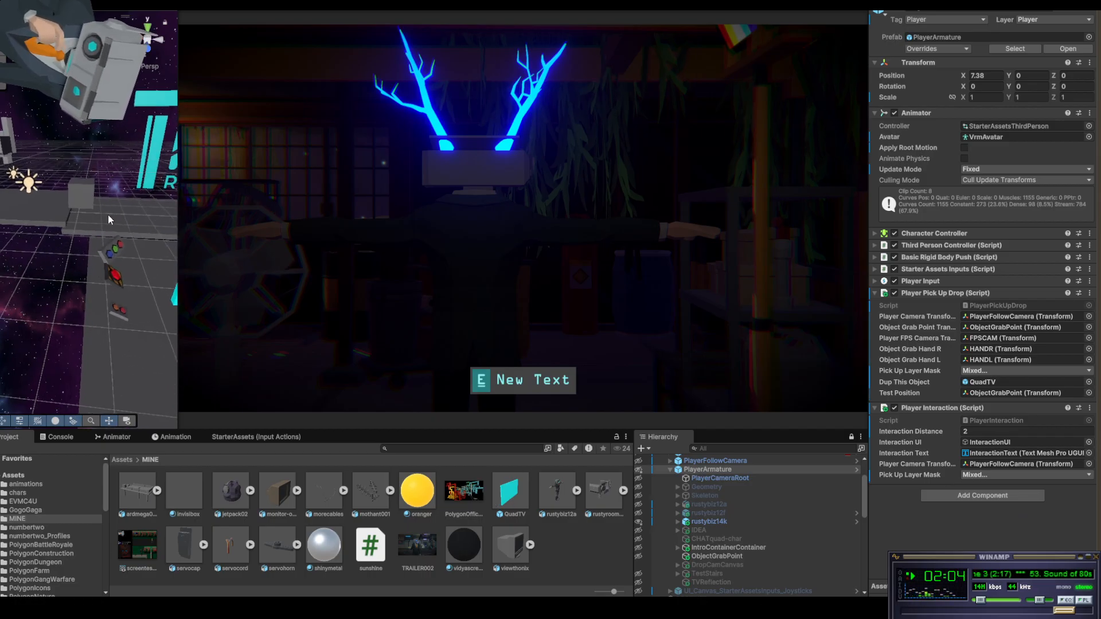
{"action": "left_click_drag", "start_coordinate": [108, 185], "coordinate": [208, 188], "text": "alt"}
{"action": "scroll", "coordinate": [163, 192], "scroll_direction": "up", "scroll_amount": 4}
{"action": "left_click_drag", "start_coordinate": [68, 242], "coordinate": [74, 242], "text": "alt"}
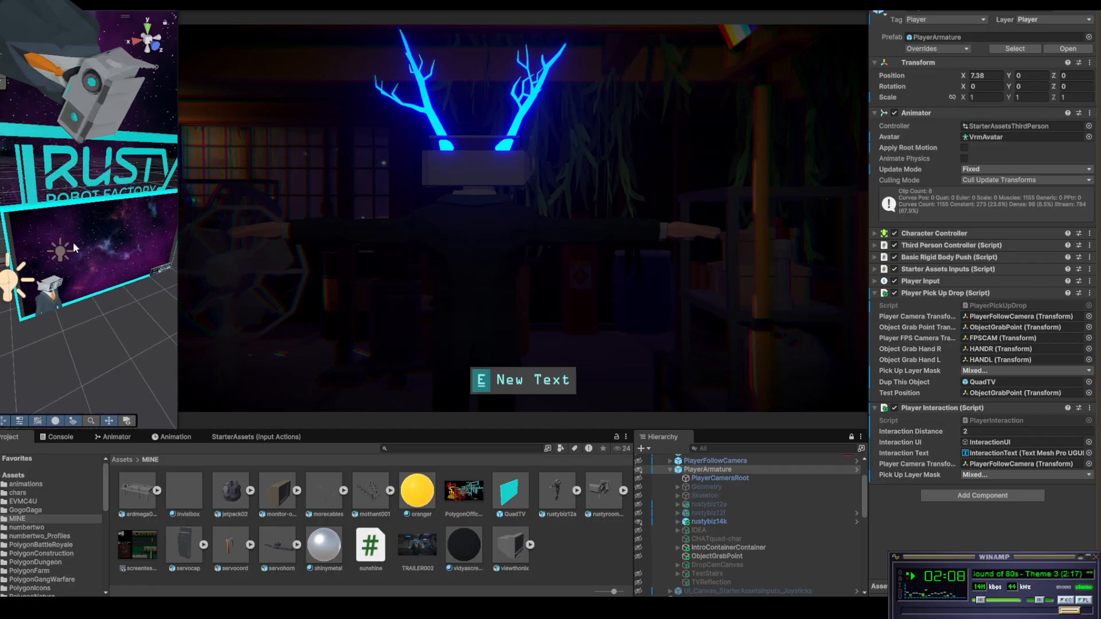
{"action": "left_click", "coordinate": [74, 207]}
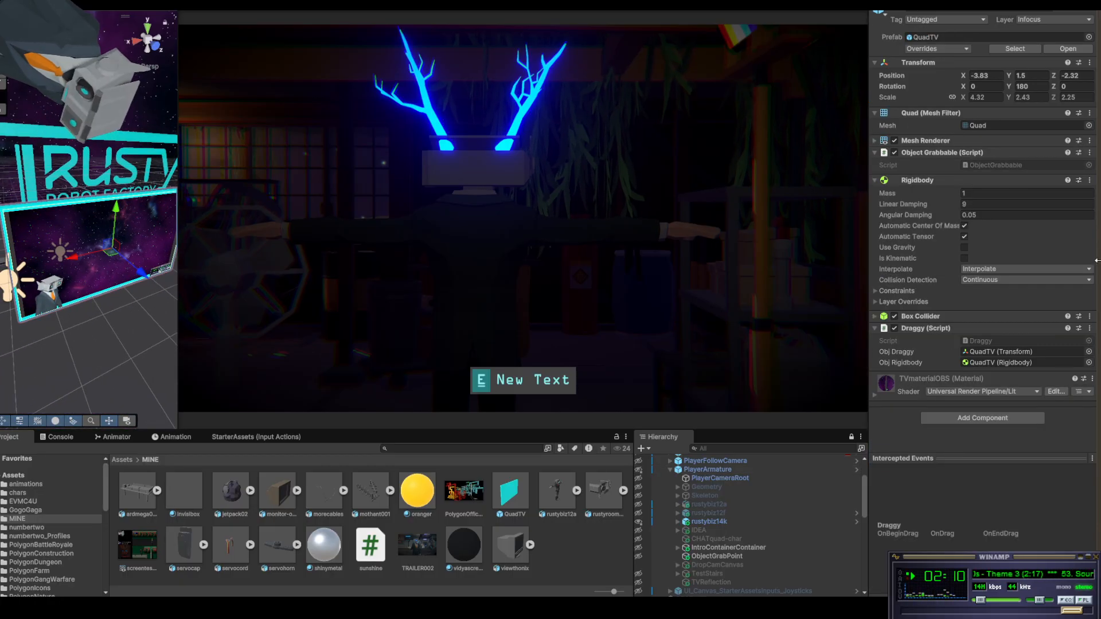
{"action": "left_click", "coordinate": [921, 141]}
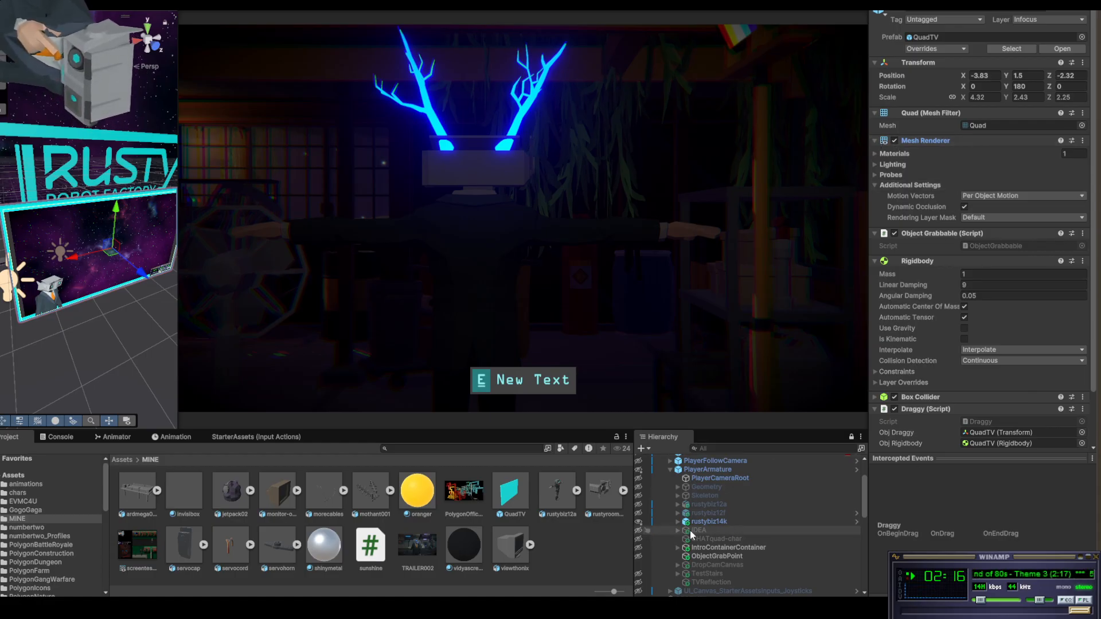
{"action": "left_click", "coordinate": [443, 449]}
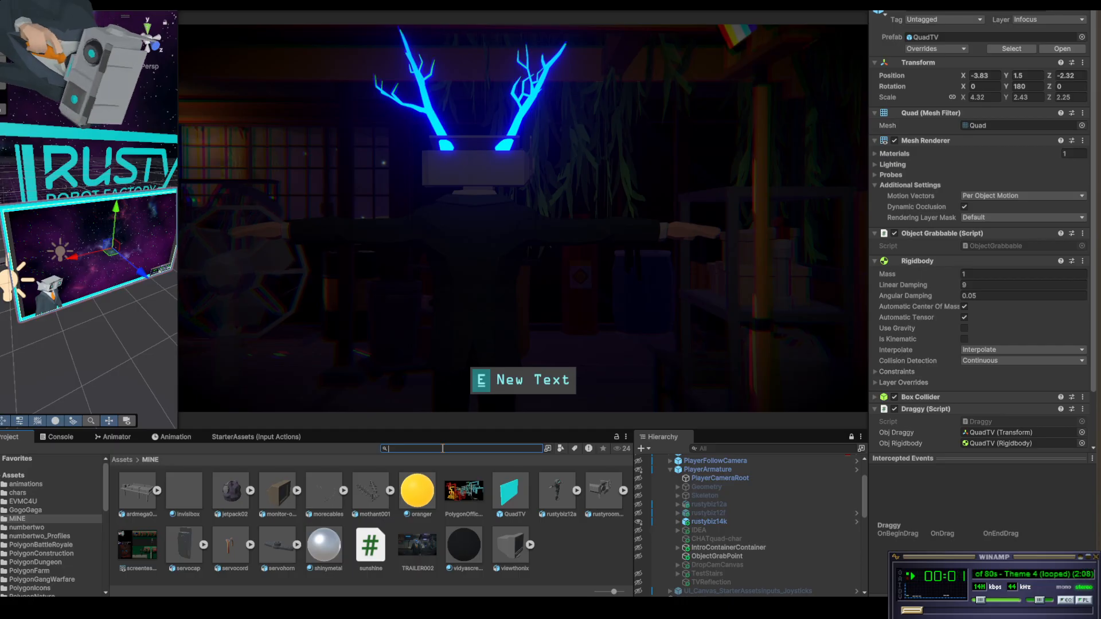
{"action": "type", "text": "in"}
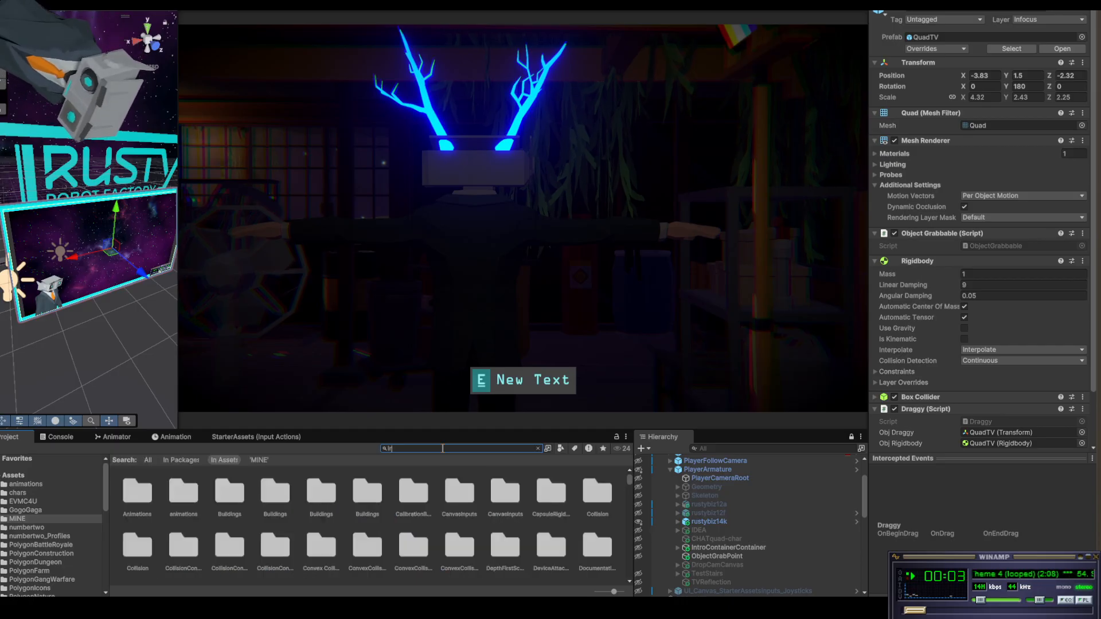
{"action": "key", "text": "BackSpace"}
{"action": "key", "text": "BackSpace"}
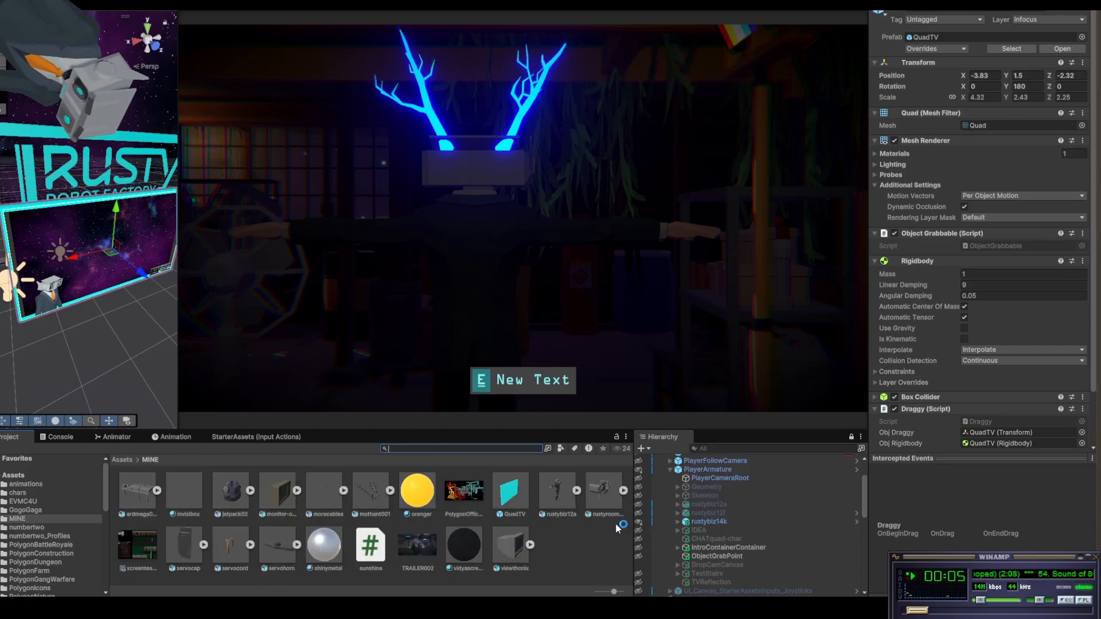
Open the QuadTV prefab for editing and show the materials used by its Mesh Renderer
{"action": "left_click", "coordinate": [516, 495]}
{"action": "double_click", "coordinate": [517, 495]}
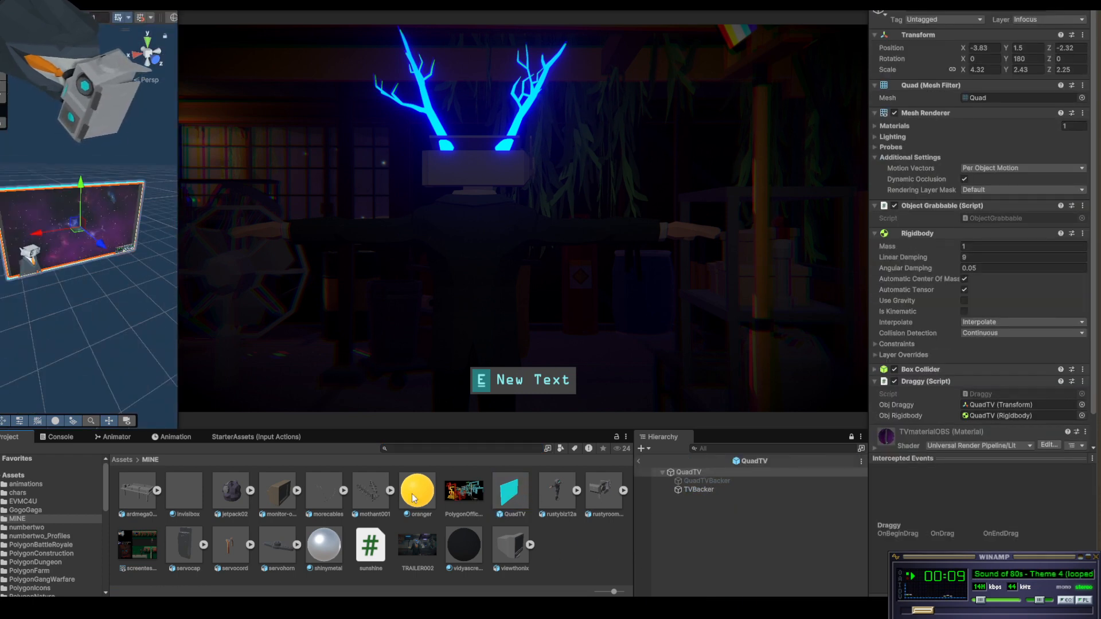
{"action": "left_click", "coordinate": [518, 487]}
{"action": "right_click", "coordinate": [514, 496]}
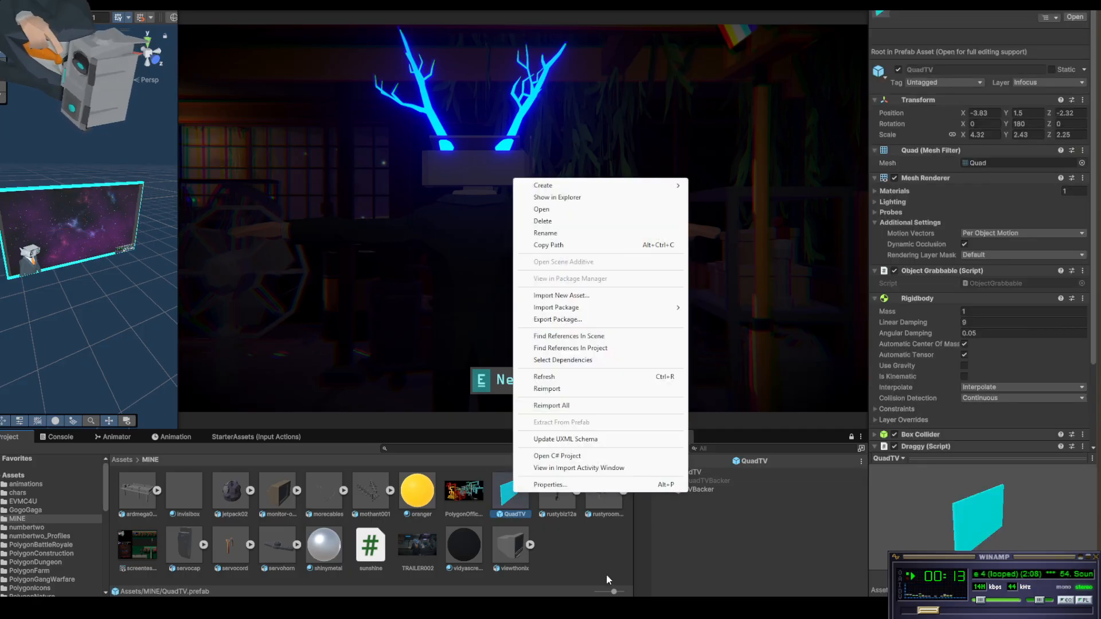
{"action": "left_click", "coordinate": [608, 572]}
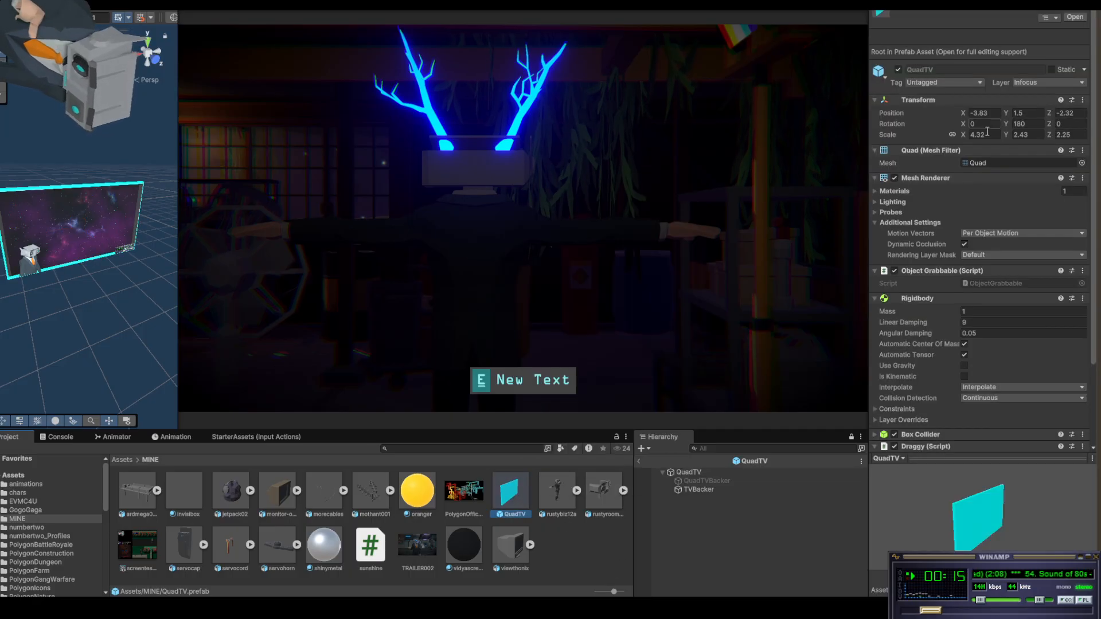
{"action": "left_click", "coordinate": [875, 191]}
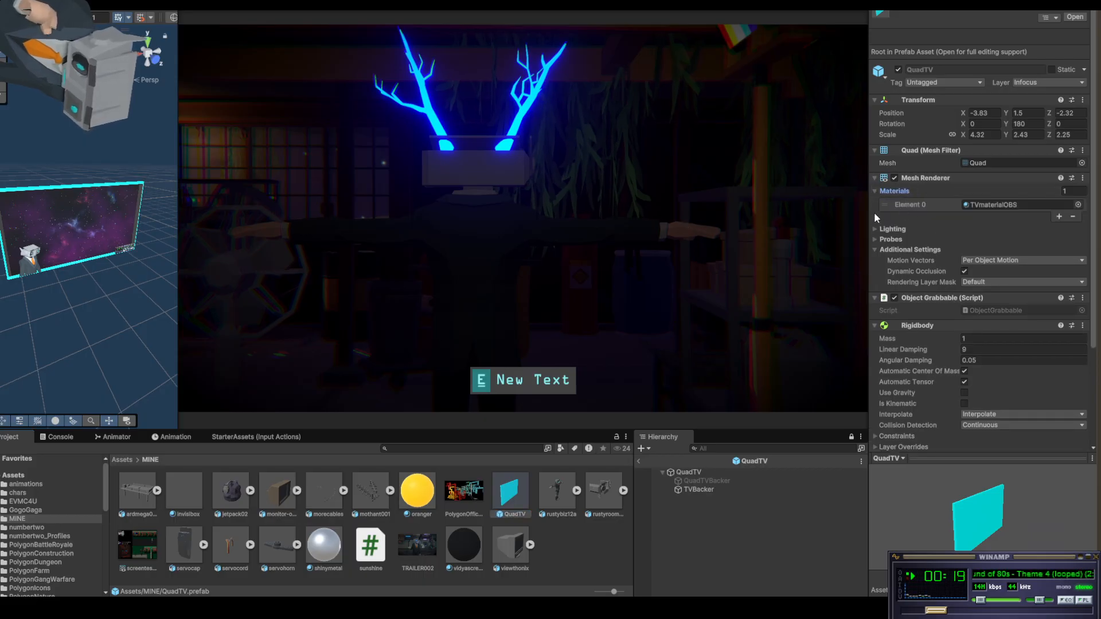
Assign the bright, flat cyan iris material from the project assets to the prefab's TVBacker object
{"action": "left_click", "coordinate": [694, 489]}
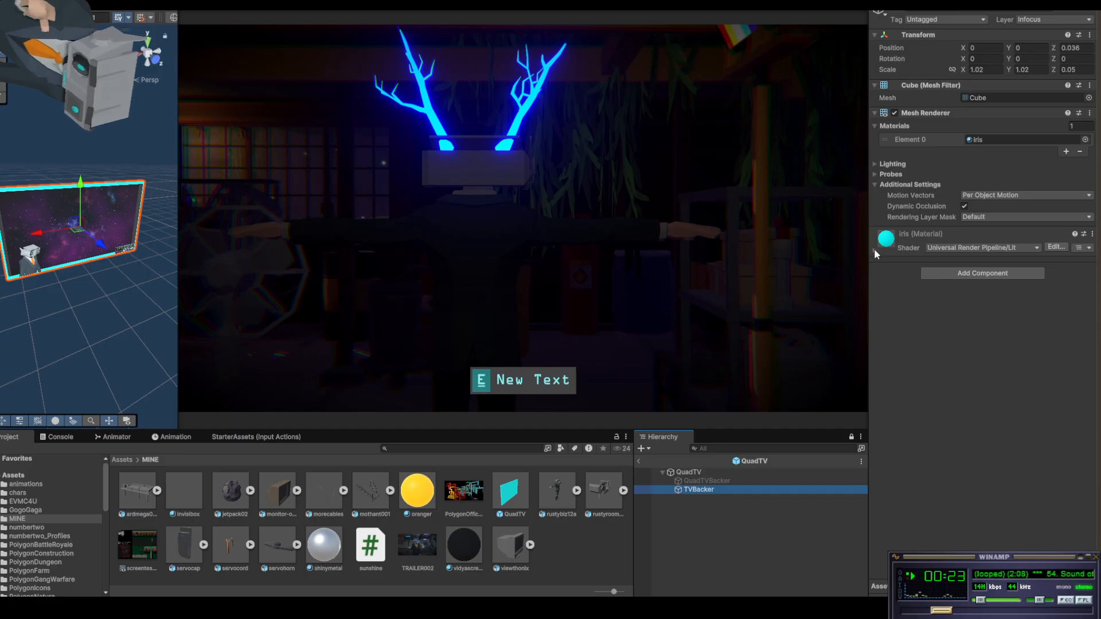
{"action": "left_click", "coordinate": [420, 449]}
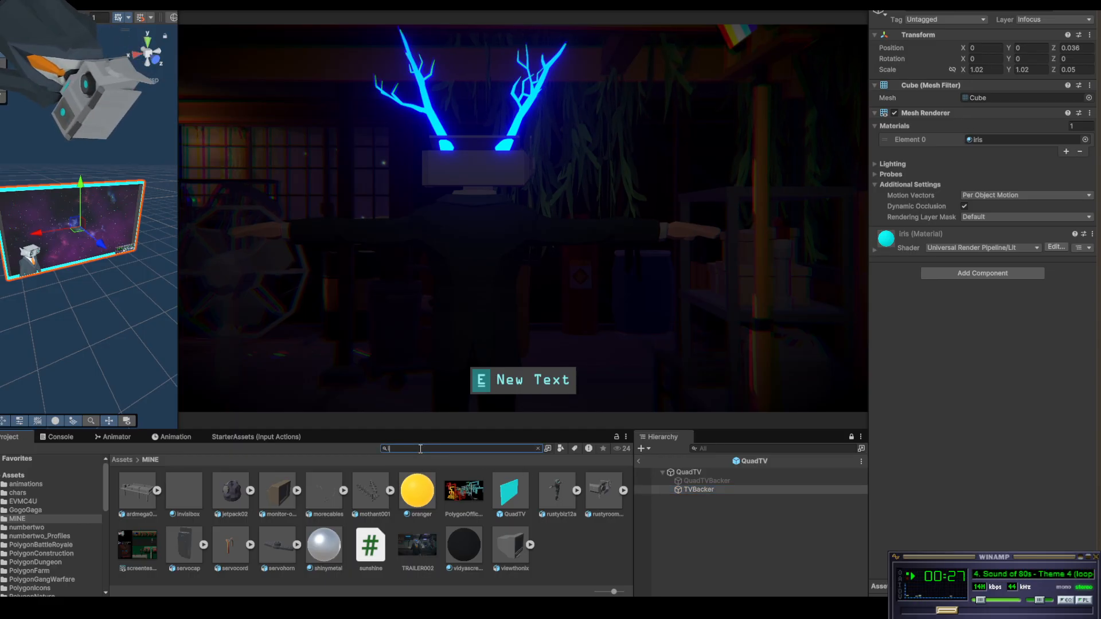
{"action": "type", "text": "iris"}
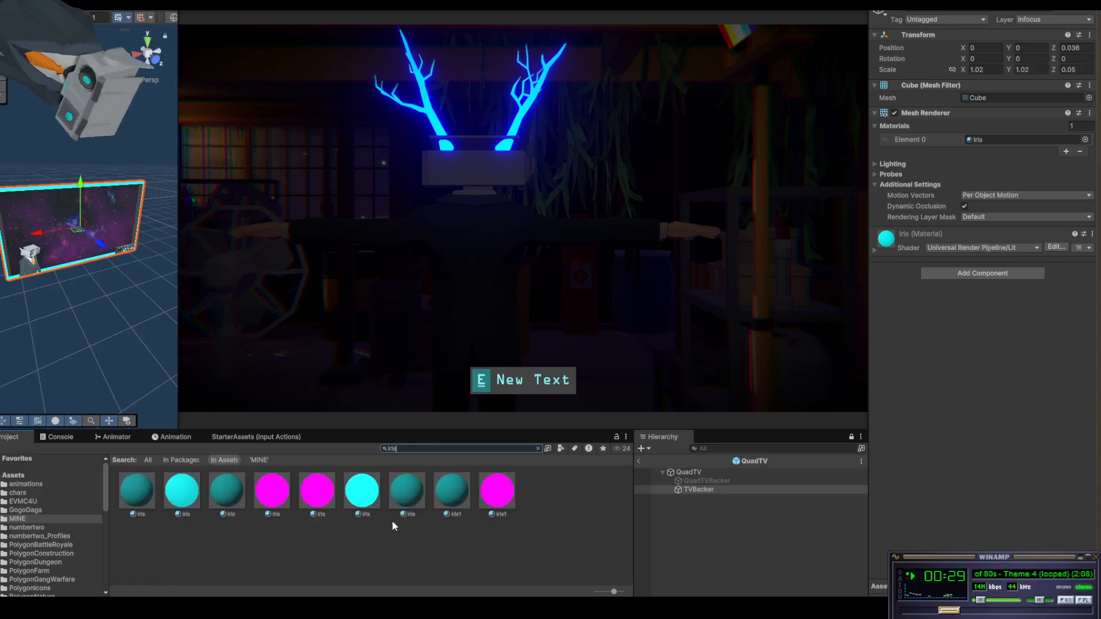
{"action": "left_click_drag", "start_coordinate": [362, 494], "coordinate": [986, 143]}
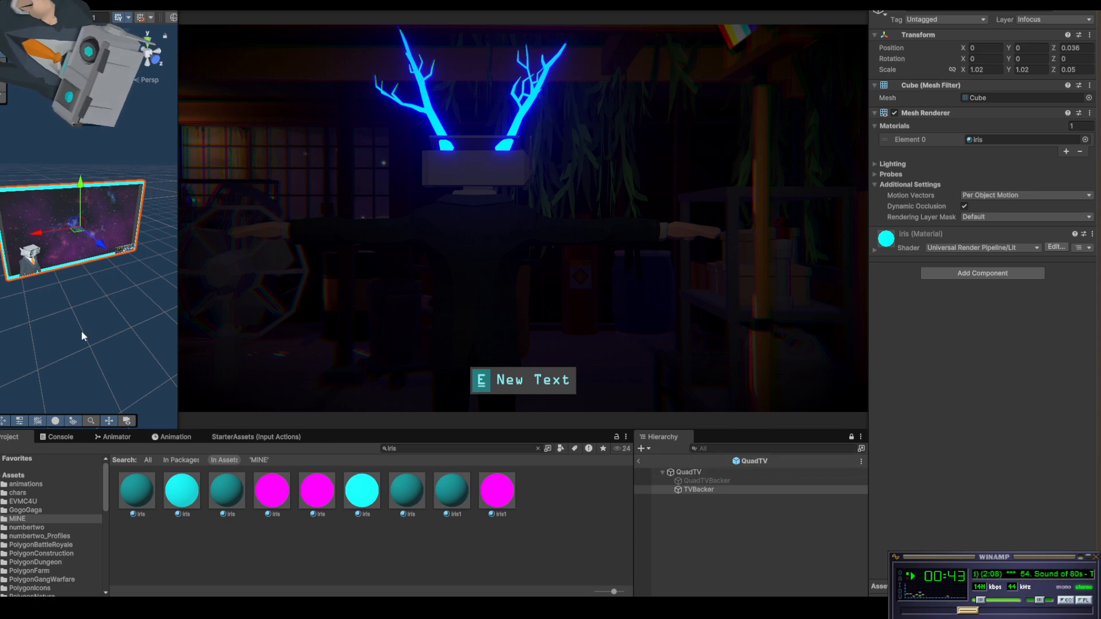
Show the chars asset folder, return from the prefab to the scene, and select and expand the rustybiz14k character
{"action": "left_click", "coordinate": [24, 493]}
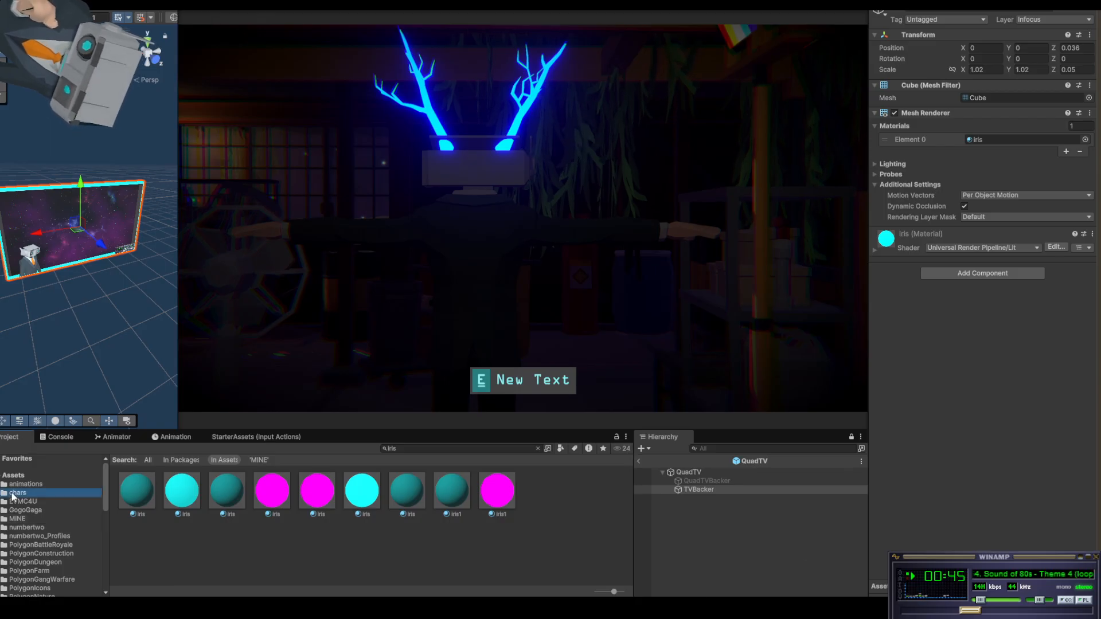
{"action": "left_click", "coordinate": [638, 462]}
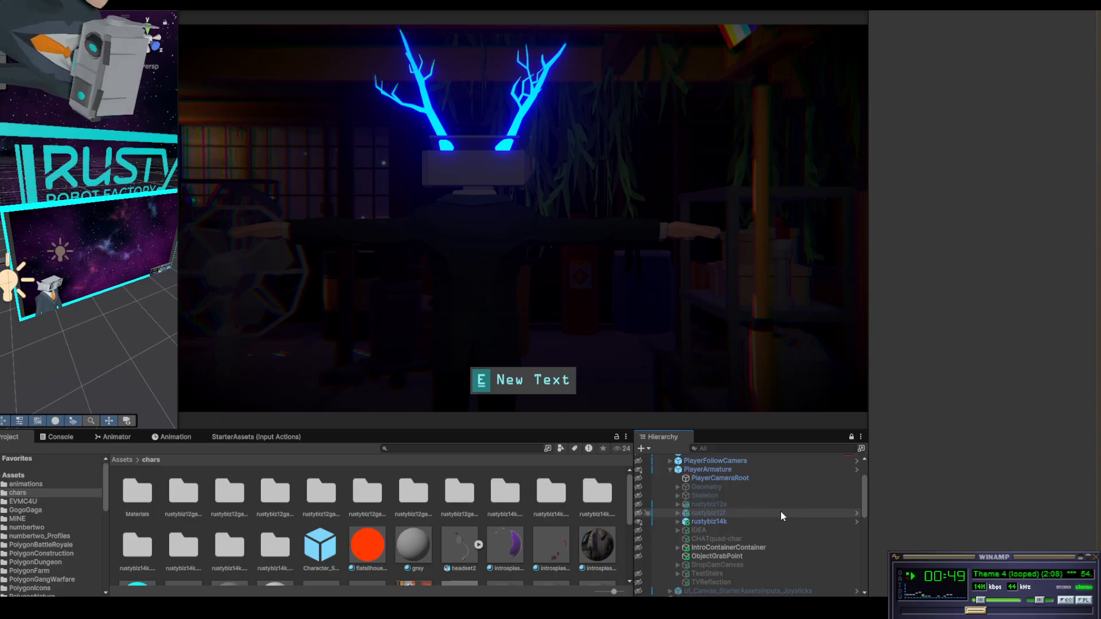
{"action": "left_click", "coordinate": [712, 522]}
{"action": "left_click", "coordinate": [678, 522]}
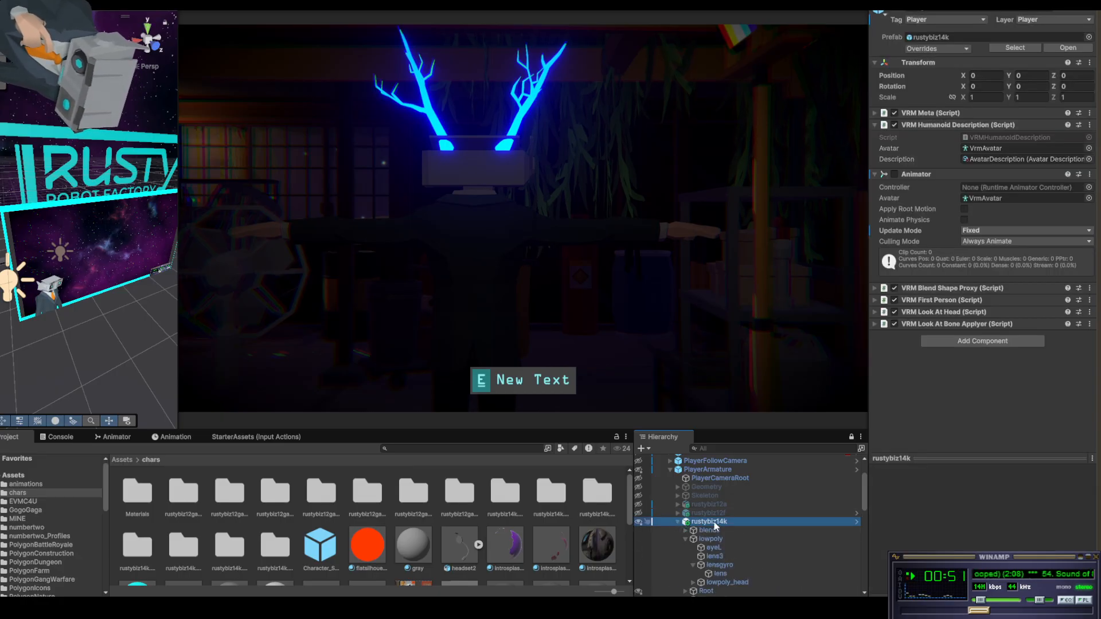
Expand lowpoly_head, focus the scene view on its mouthholder object and set the mouthholder's Z position to 0.094
{"action": "left_click", "coordinate": [729, 581]}
{"action": "left_click", "coordinate": [693, 581]}
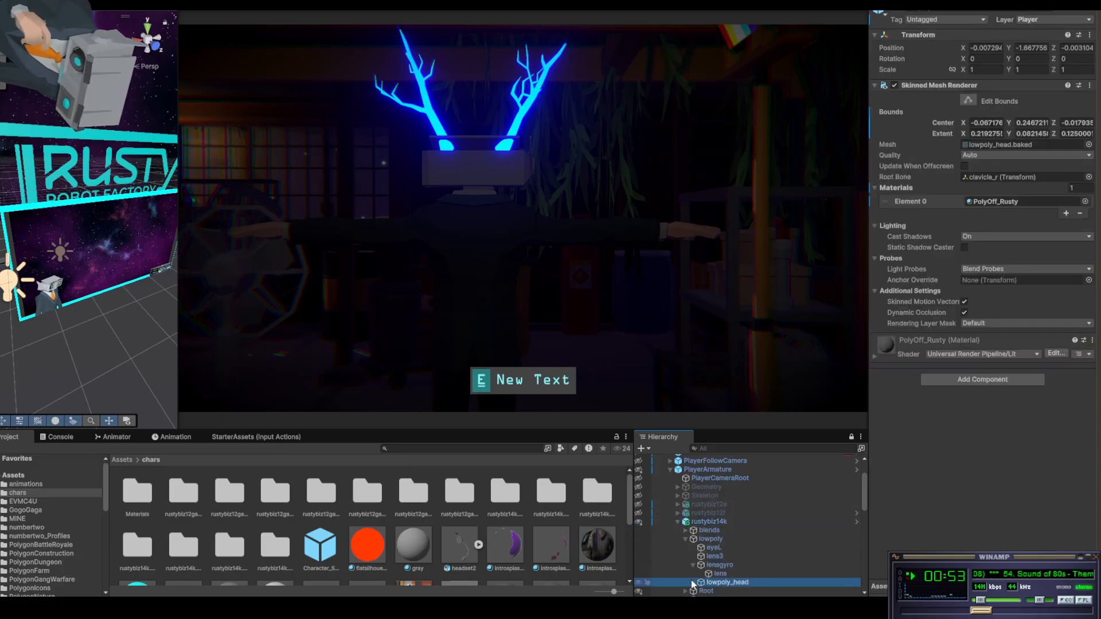
{"action": "scroll", "coordinate": [776, 538], "scroll_direction": "down", "scroll_amount": 5}
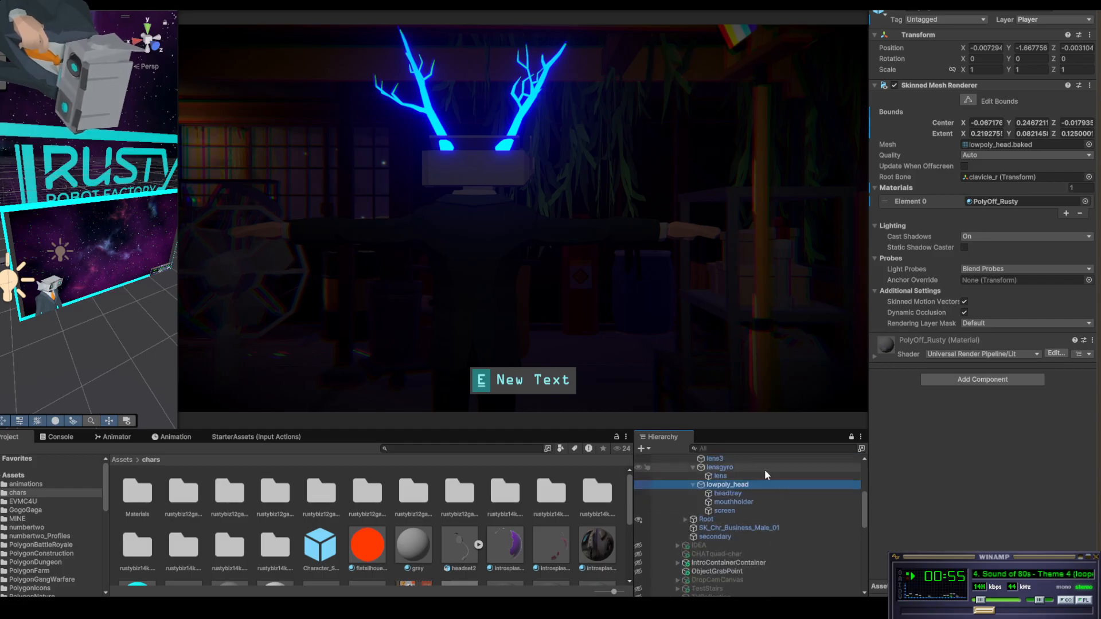
{"action": "left_click", "coordinate": [732, 503]}
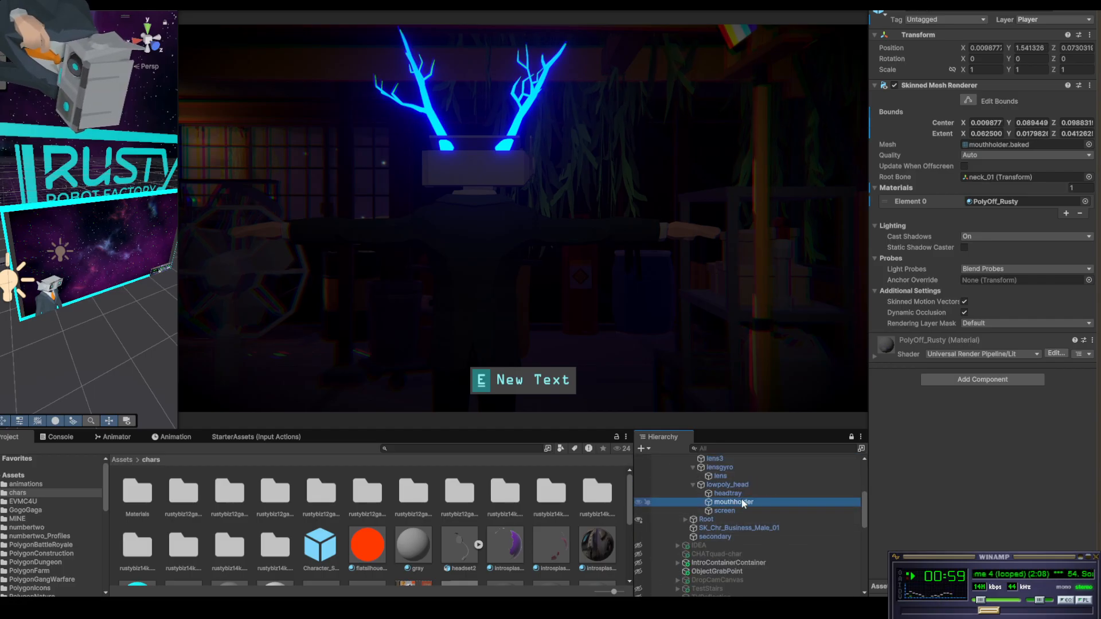
{"action": "scroll", "coordinate": [767, 497], "scroll_direction": "up", "scroll_amount": 2}
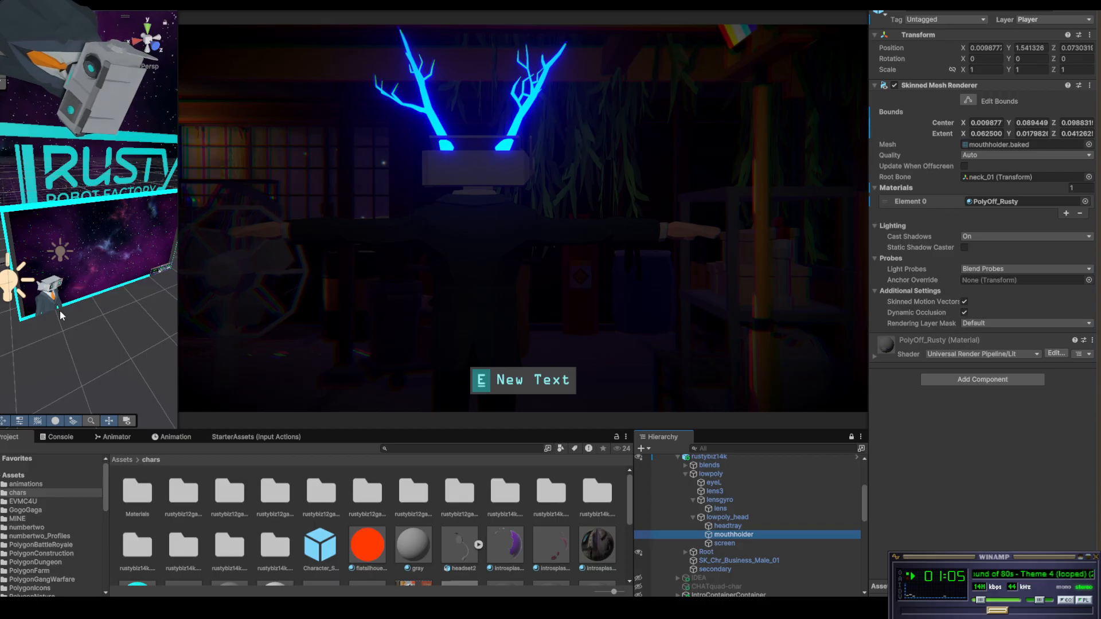
{"action": "key", "text": "f"}
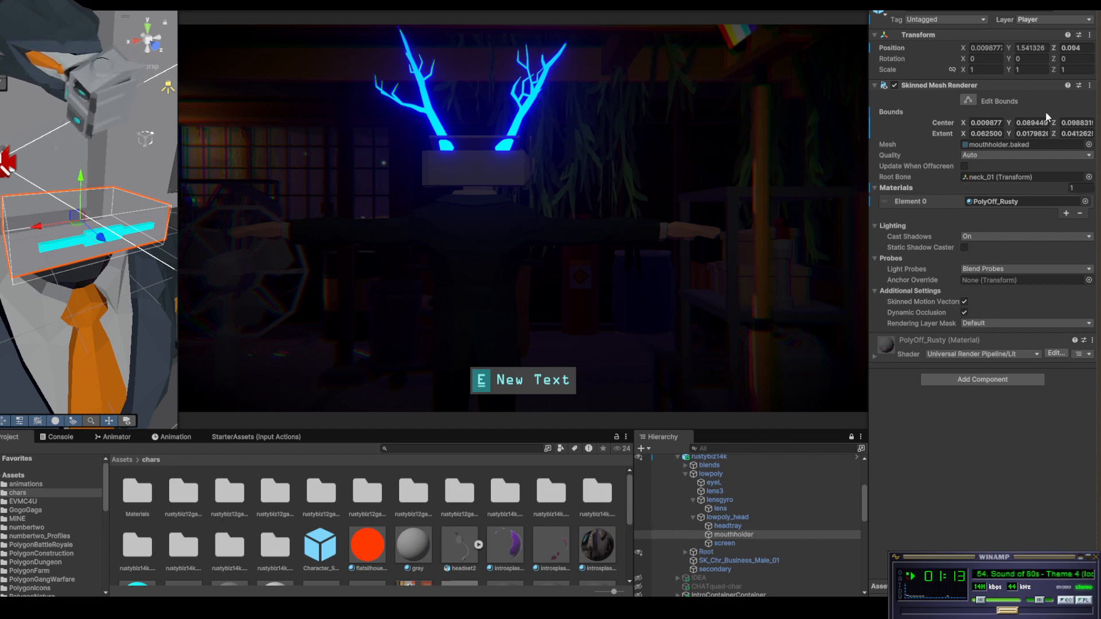
Check the headtray and screen objects, and expand the character's rig from Root through the spine and neck_01 to select the head bone
{"action": "left_click", "coordinate": [727, 526]}
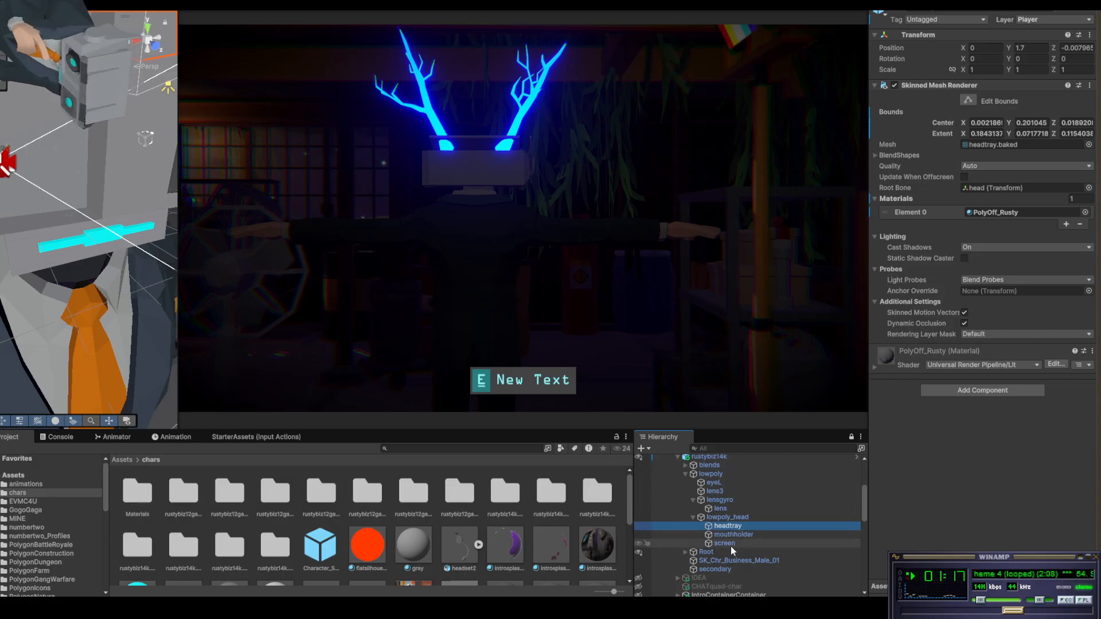
{"action": "left_click", "coordinate": [729, 546]}
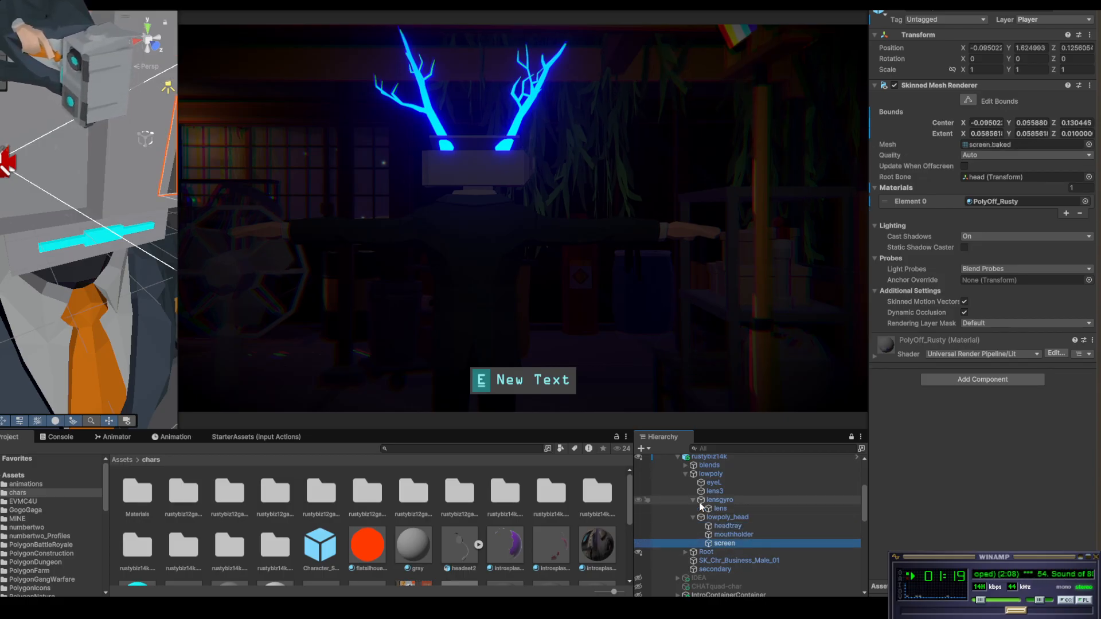
{"action": "left_click", "coordinate": [685, 552]}
{"action": "scroll", "coordinate": [739, 549], "scroll_direction": "down", "scroll_amount": 2}
{"action": "left_click", "coordinate": [694, 515]}
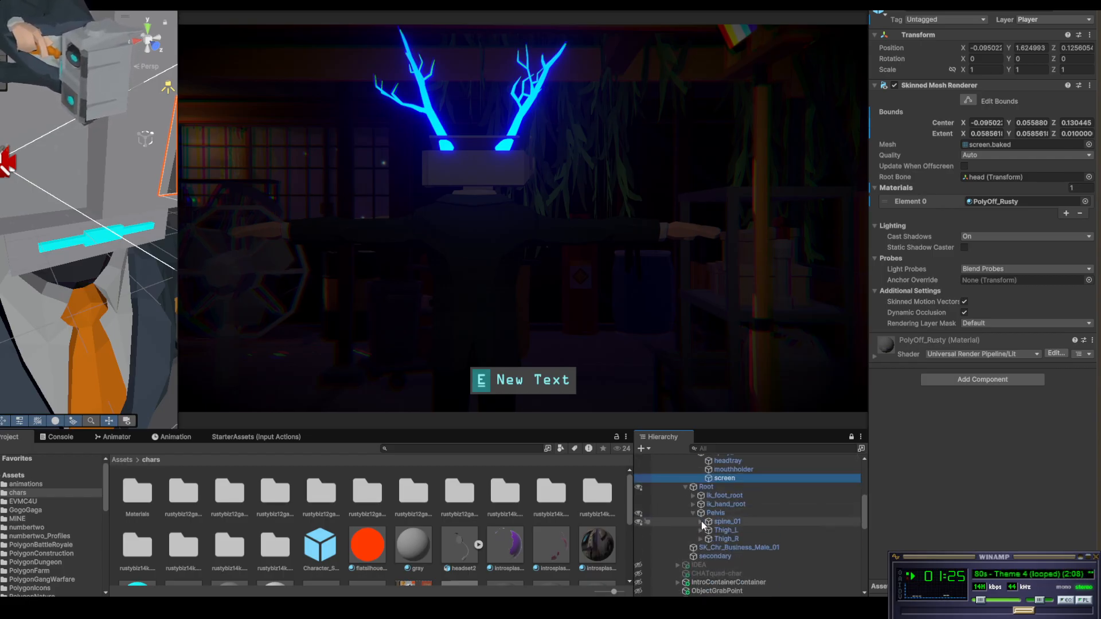
{"action": "left_click", "coordinate": [700, 522]}
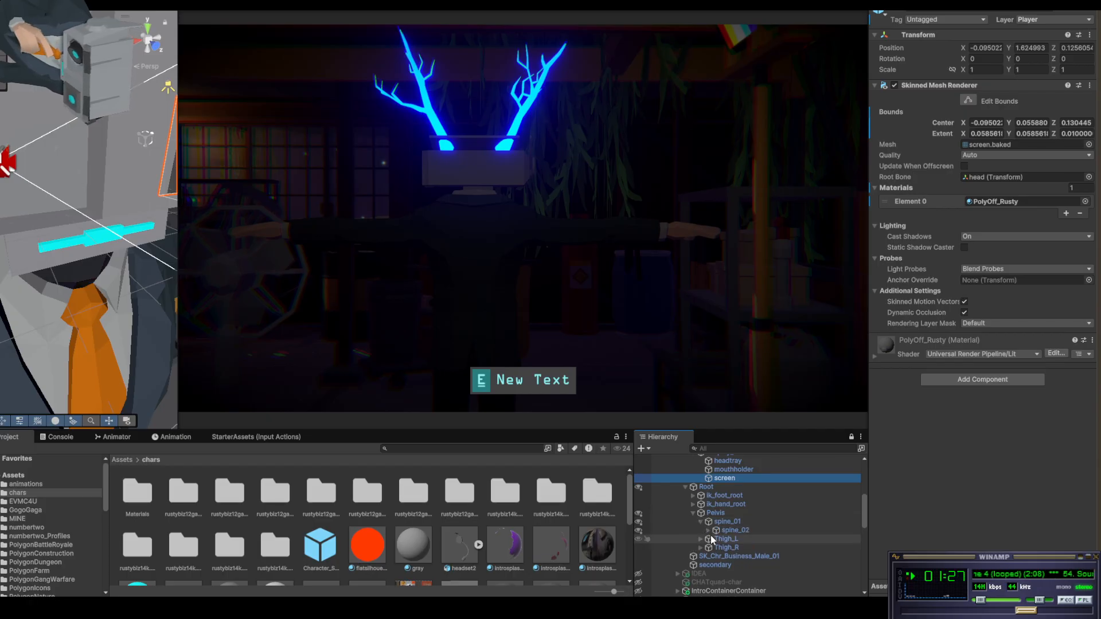
{"action": "left_click", "coordinate": [708, 530]}
{"action": "left_click", "coordinate": [716, 539]}
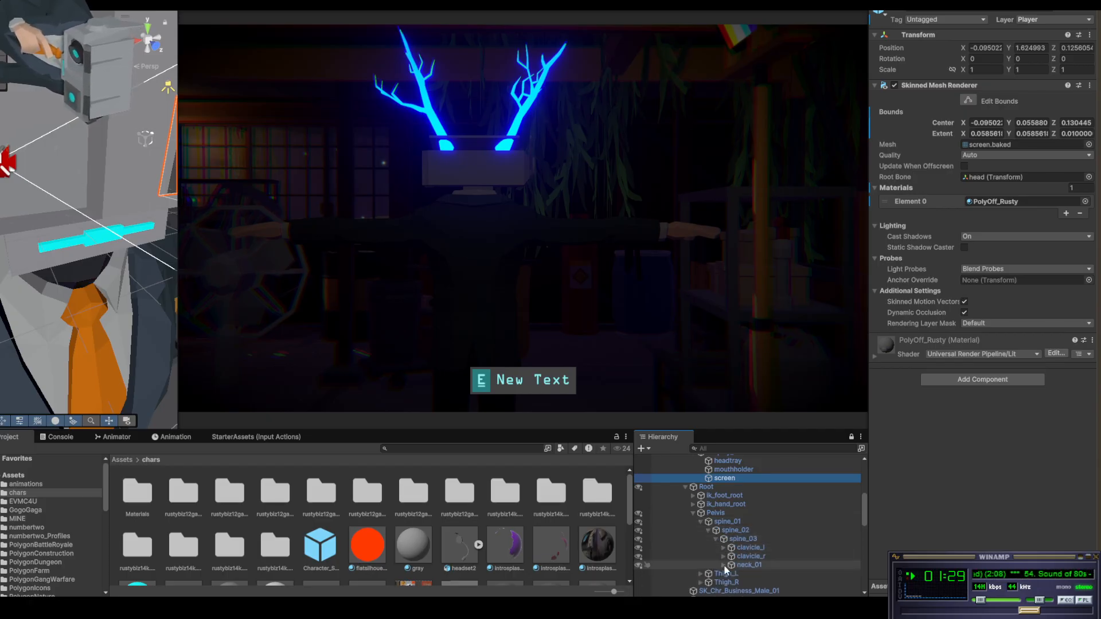
{"action": "left_click", "coordinate": [724, 565]}
{"action": "left_click", "coordinate": [739, 575]}
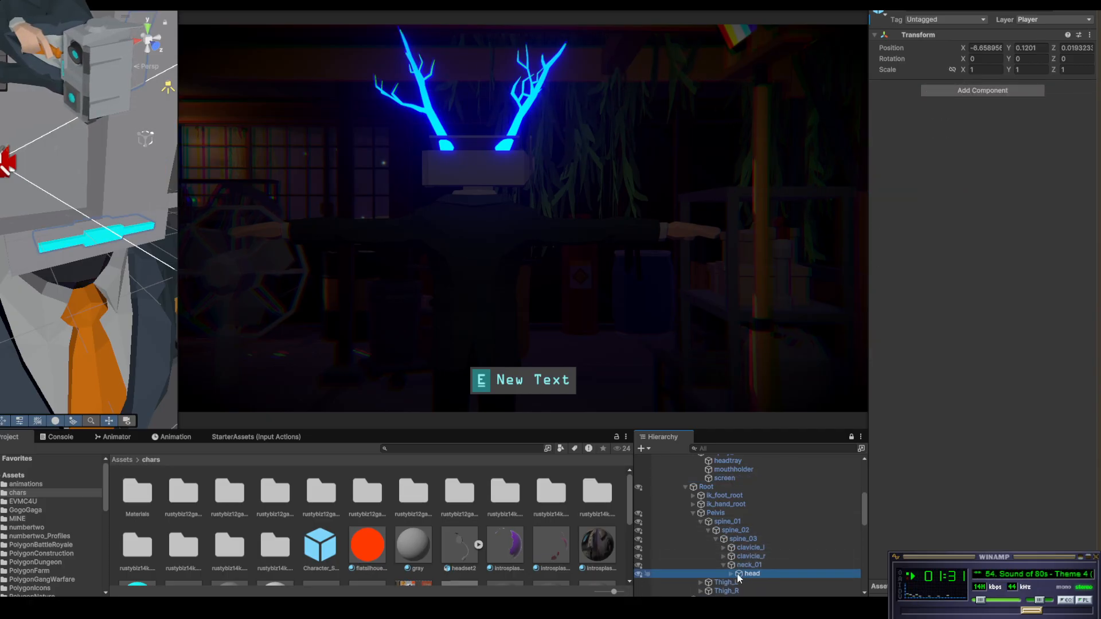
Find the project's iris materials and assign the bright, flat cyan one to the mouth object under the head bone
{"action": "left_click", "coordinate": [731, 574]}
{"action": "scroll", "coordinate": [804, 527], "scroll_direction": "down", "scroll_amount": 5}
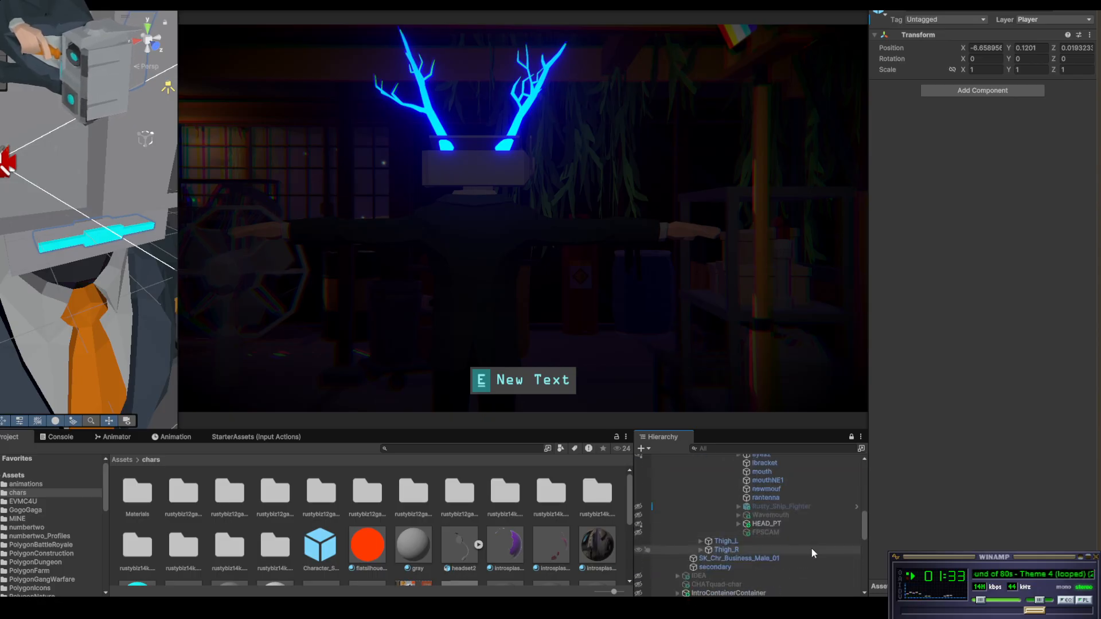
{"action": "left_click", "coordinate": [763, 504]}
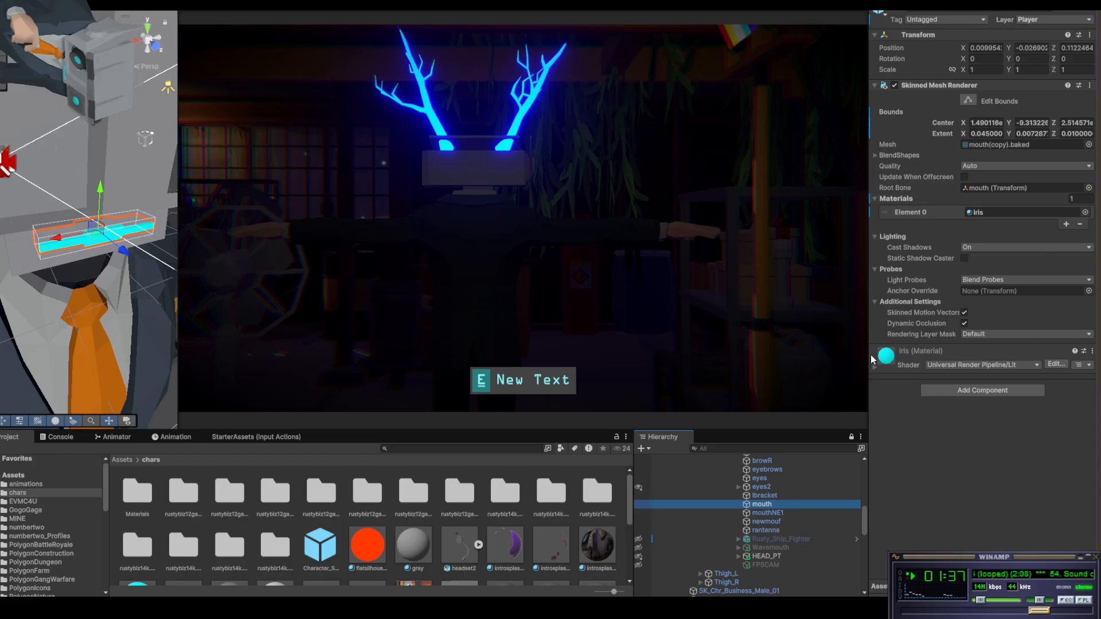
{"action": "left_click", "coordinate": [441, 449]}
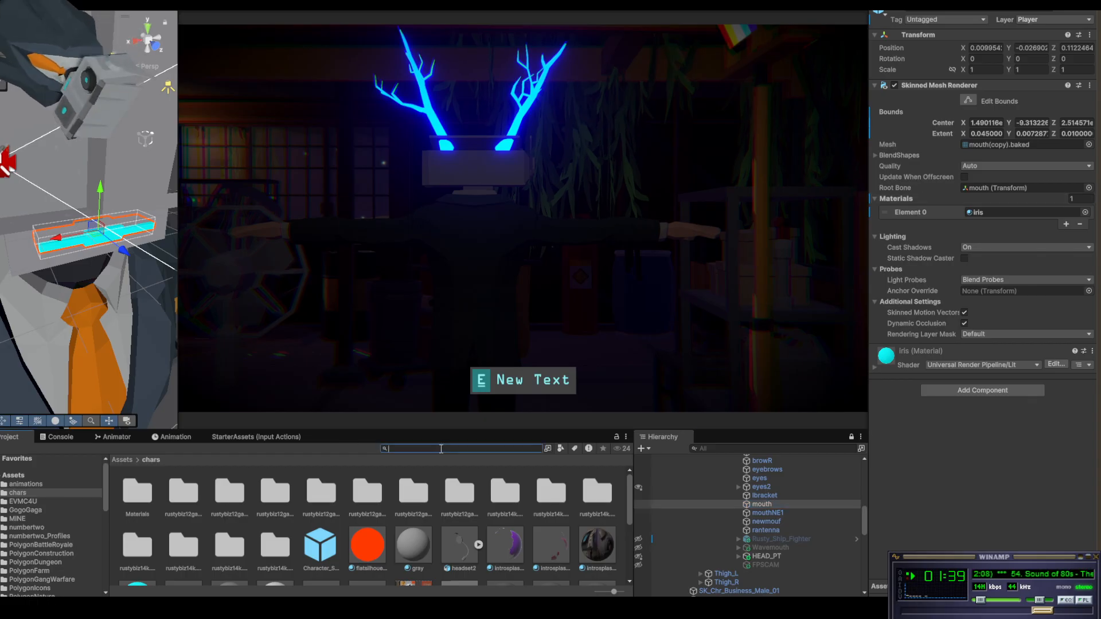
{"action": "type", "text": "iris"}
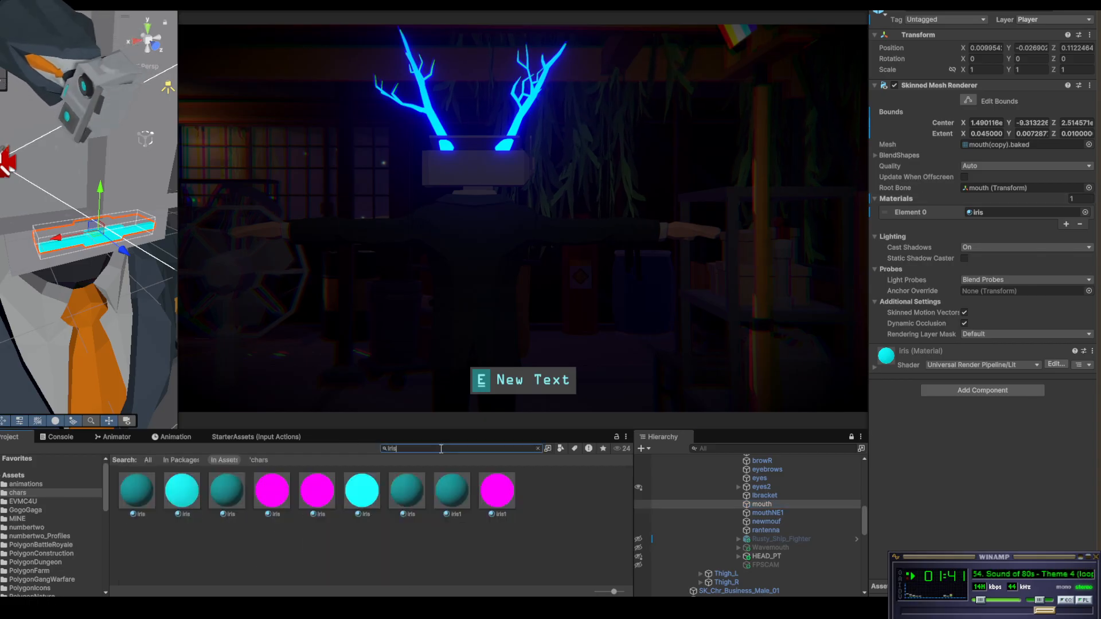
{"action": "left_click_drag", "start_coordinate": [359, 497], "coordinate": [888, 399]}
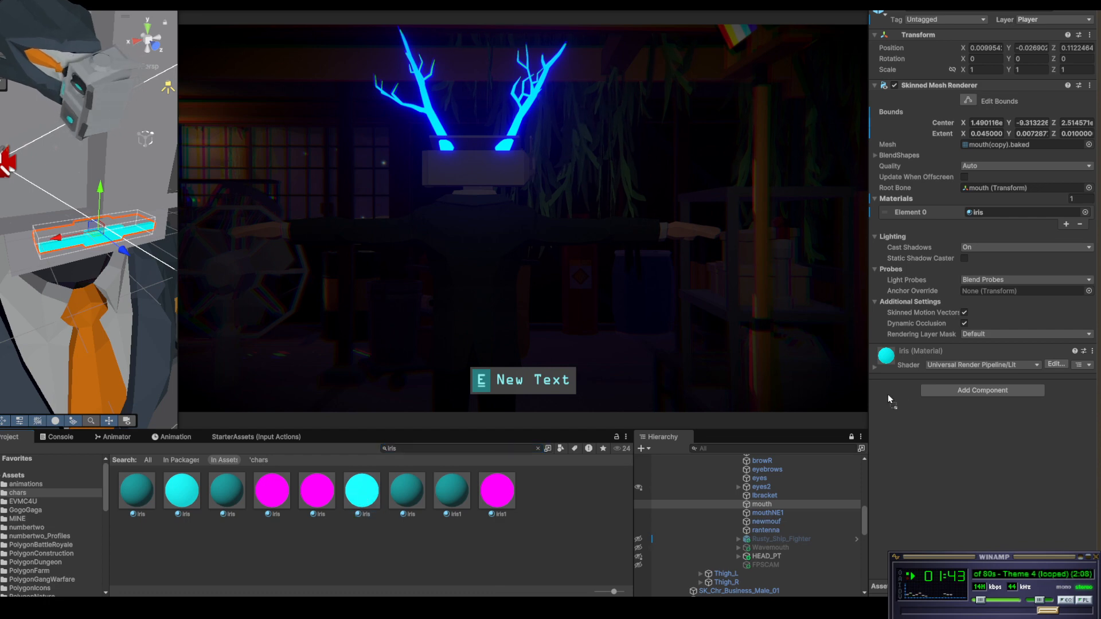
{"action": "left_click_drag", "start_coordinate": [948, 357], "coordinate": [996, 218]}
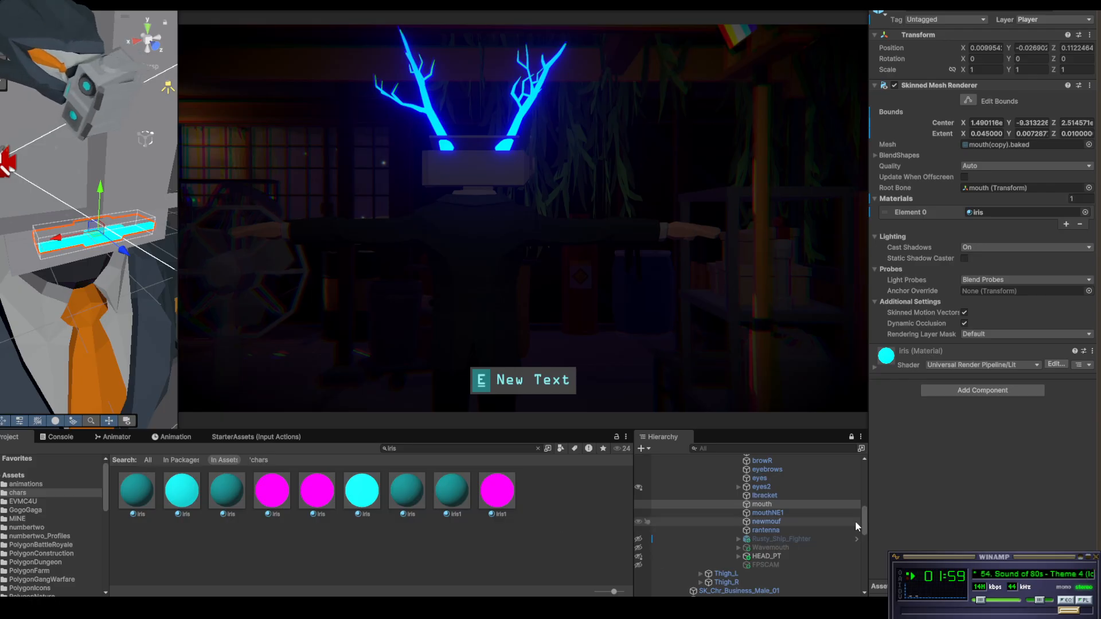
Examine the components and materials of the mouthNE1 and newmouf objects under the head bone
{"action": "left_click", "coordinate": [790, 514]}
{"action": "left_click", "coordinate": [787, 523]}
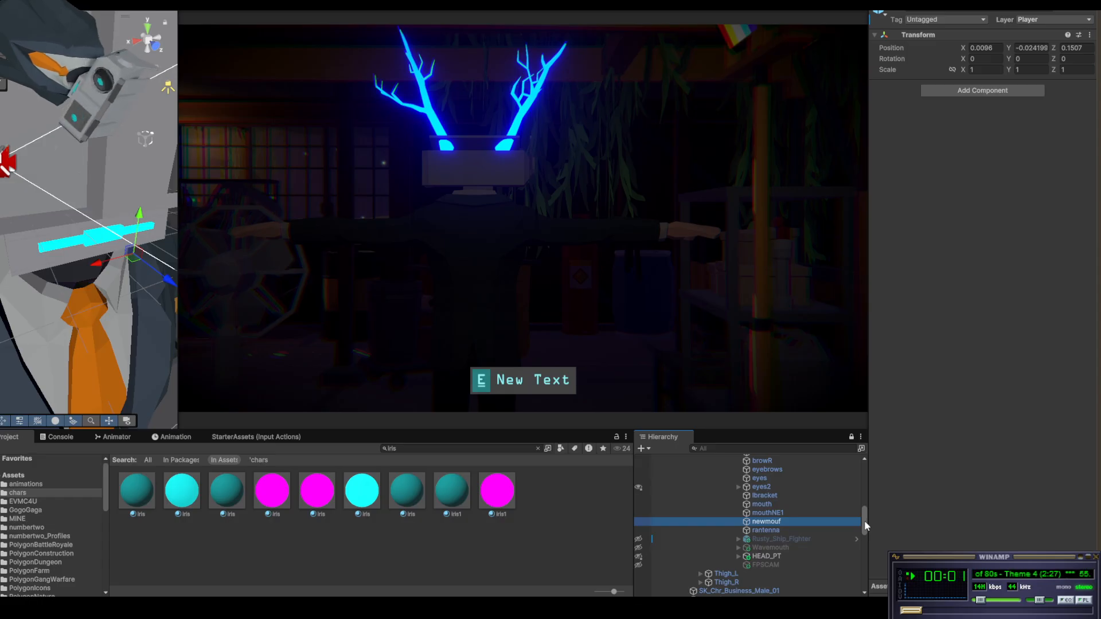
{"action": "mouse_move", "coordinate": [865, 522]}
{"action": "left_mouse_down"}
{"action": "mouse_move", "coordinate": [869, 505]}
{"action": "mouse_move", "coordinate": [870, 518]}
{"action": "left_mouse_up"}
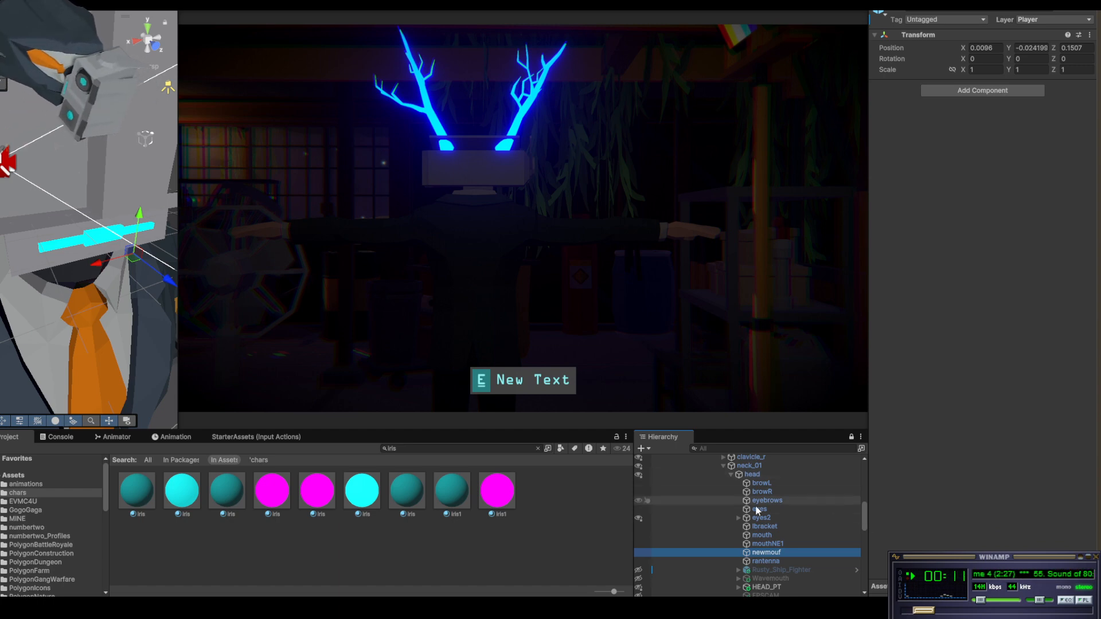
{"action": "scroll", "coordinate": [763, 519], "scroll_direction": "up", "scroll_amount": 2}
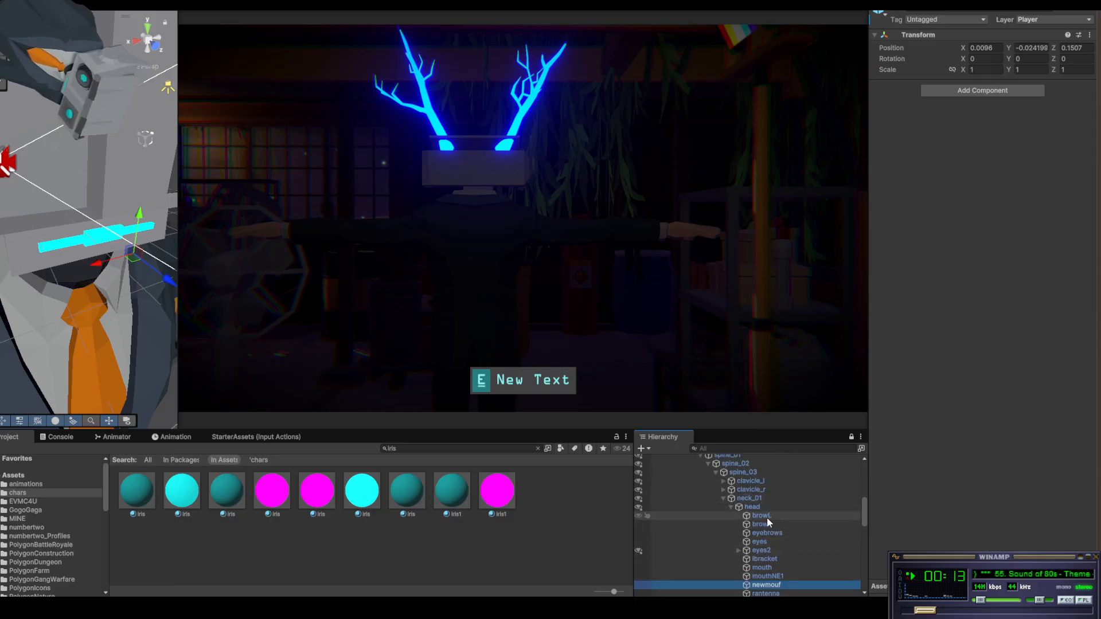
{"action": "left_click", "coordinate": [783, 577]}
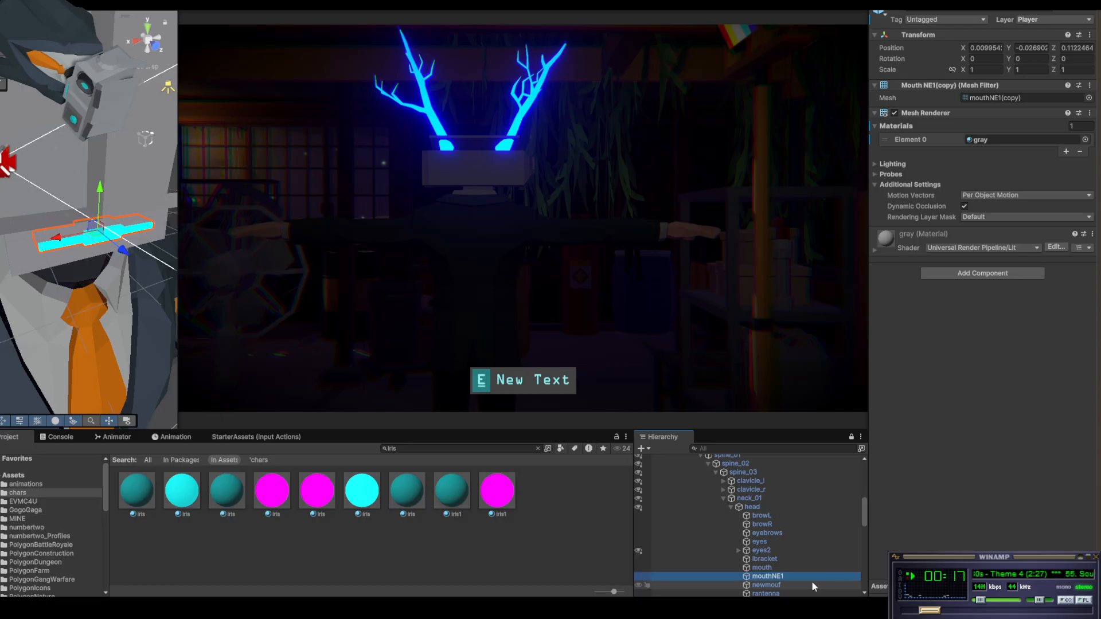
{"action": "scroll", "coordinate": [803, 579], "scroll_direction": "down", "scroll_amount": 2}
{"action": "left_click", "coordinate": [775, 553]}
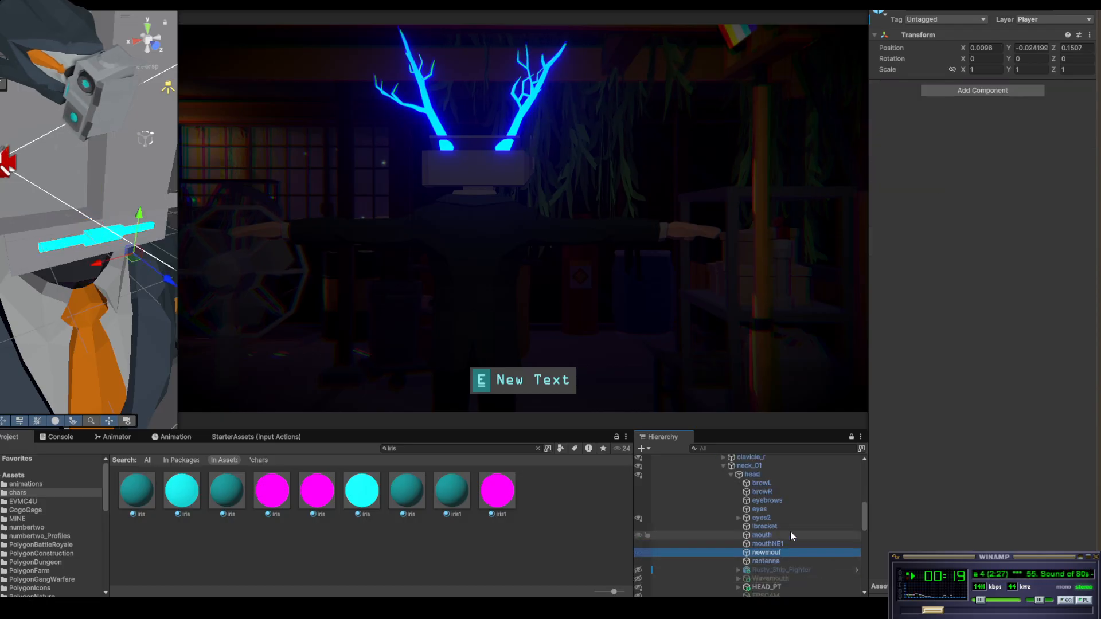
Collapse the neck_01, Root and rustybiz14k branches of the character's hierarchy
{"action": "left_click", "coordinate": [723, 466]}
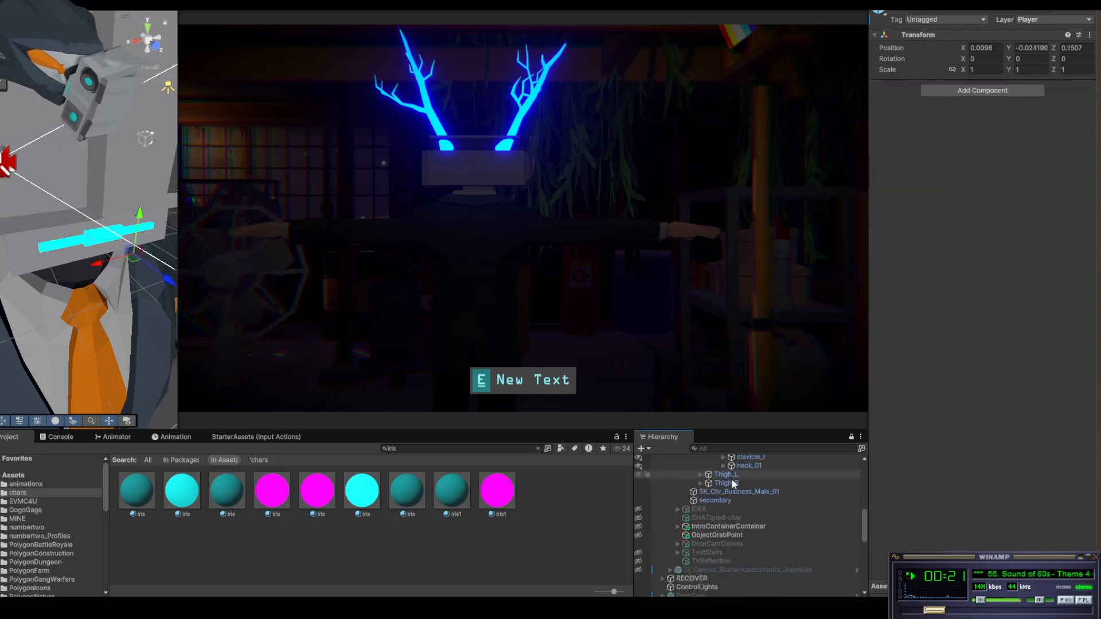
{"action": "scroll", "coordinate": [753, 512], "scroll_direction": "up", "scroll_amount": 3}
{"action": "scroll", "coordinate": [699, 496], "scroll_direction": "up", "scroll_amount": 1}
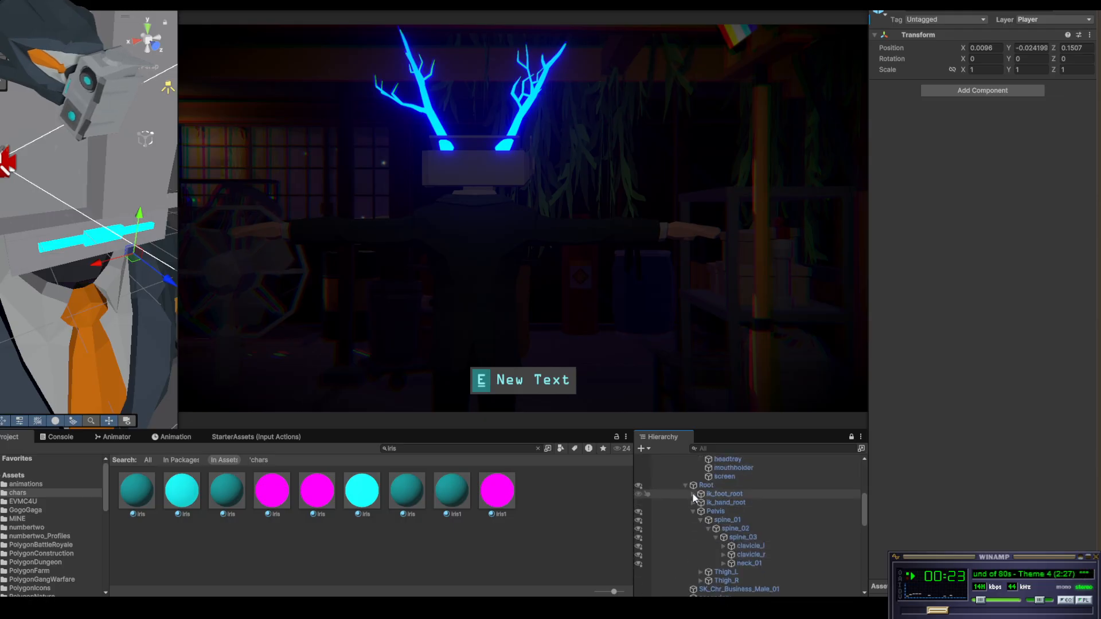
{"action": "left_click", "coordinate": [686, 484]}
{"action": "scroll", "coordinate": [825, 525], "scroll_direction": "up", "scroll_amount": 1}
{"action": "scroll", "coordinate": [769, 516], "scroll_direction": "up", "scroll_amount": 4}
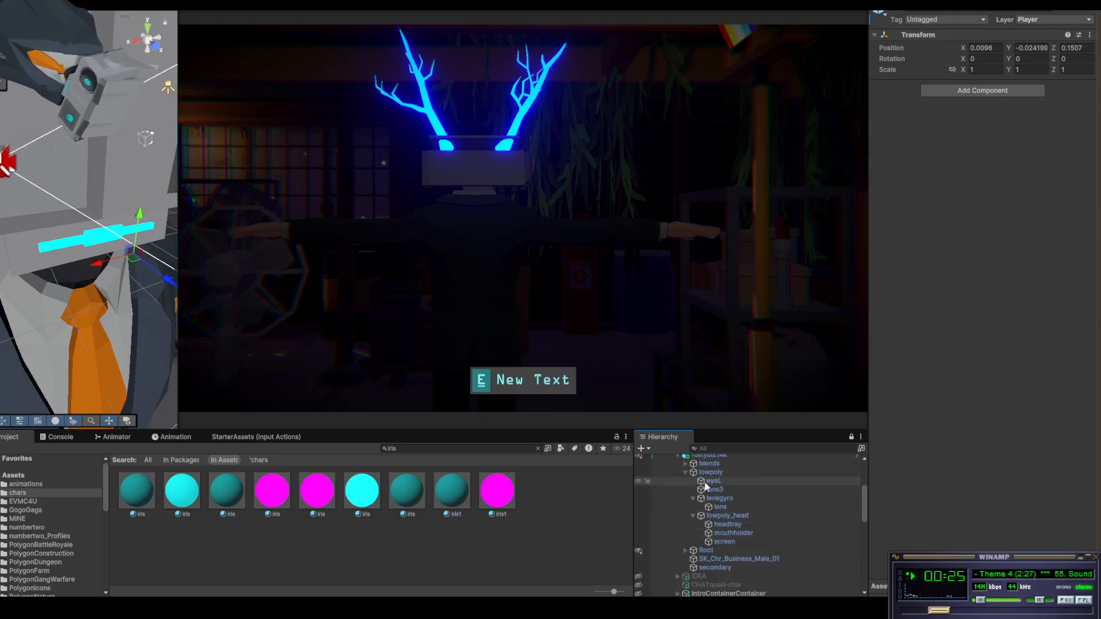
{"action": "left_click", "coordinate": [679, 488]}
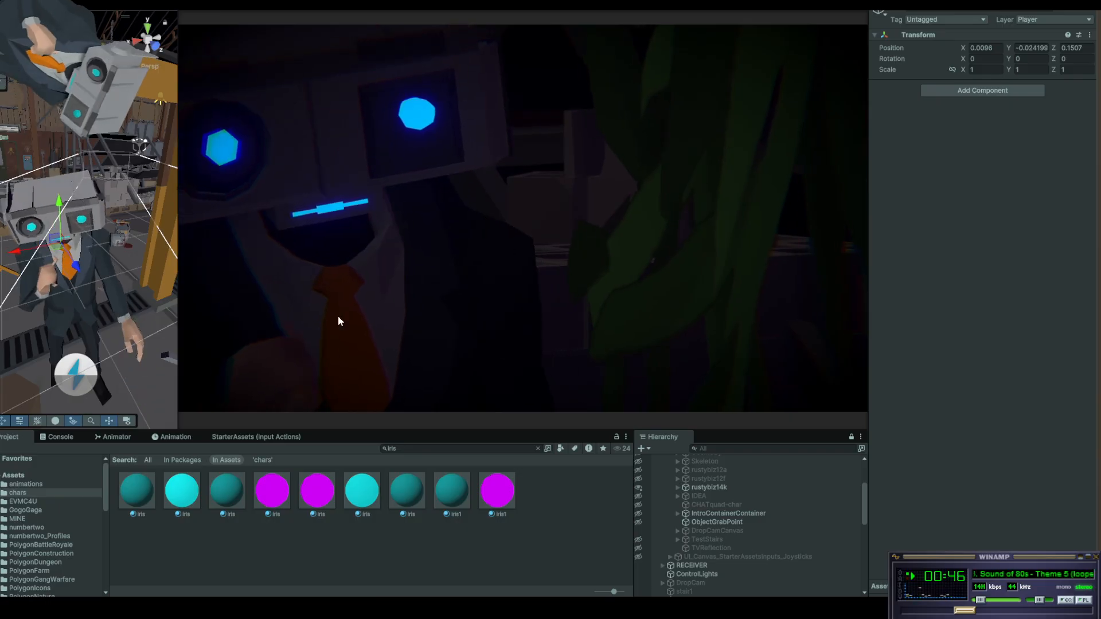
Restart Play mode, expand the rustybiz12f character under PlayerArmature and activate it
{"action": "key", "text": "ctrl+p"}
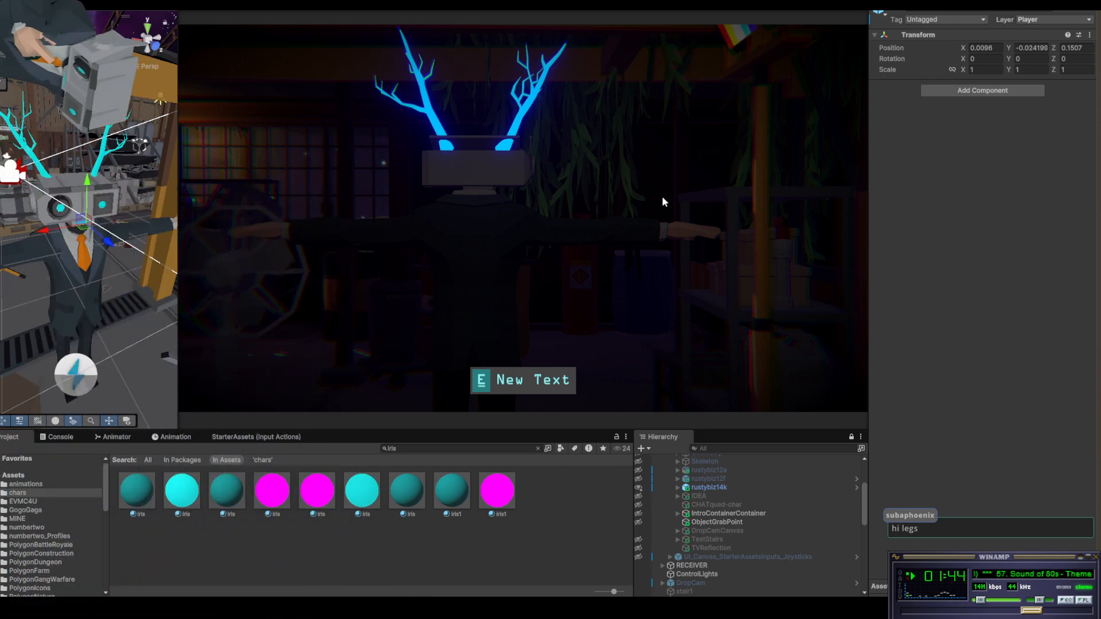
{"action": "left_click", "coordinate": [677, 479]}
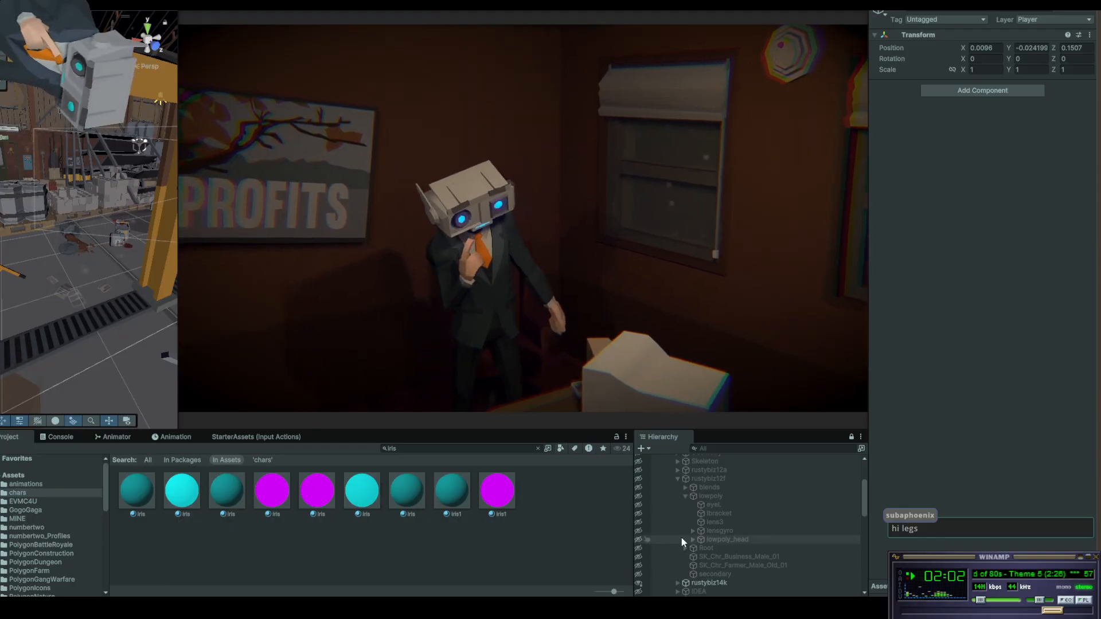
{"action": "scroll", "coordinate": [728, 484], "scroll_direction": "up", "scroll_amount": 2}
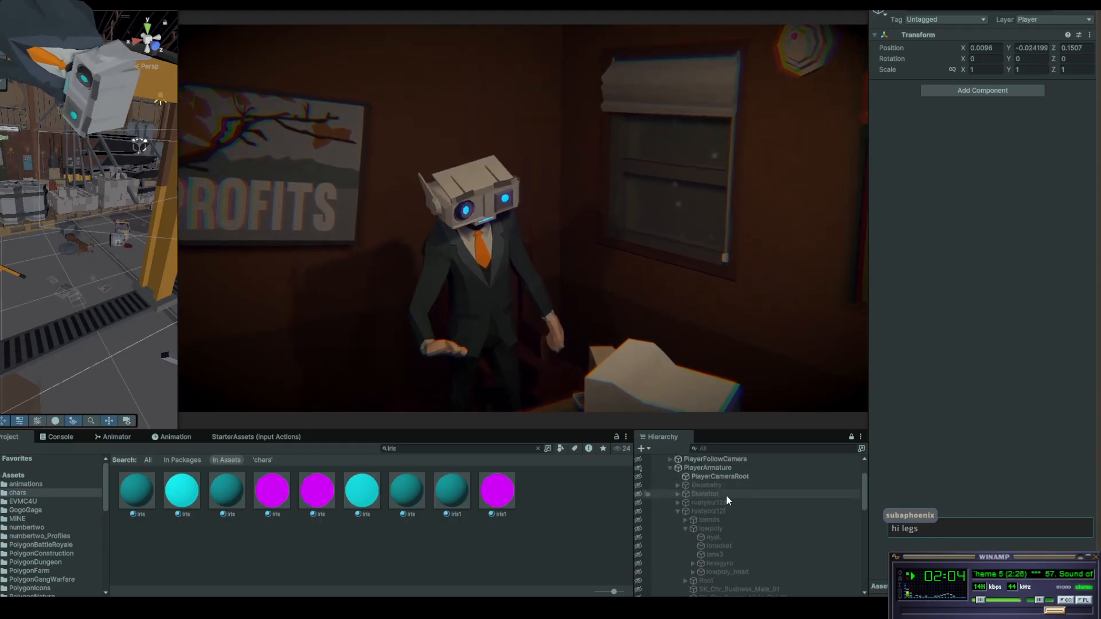
{"action": "left_click", "coordinate": [699, 511]}
{"action": "left_click", "coordinate": [895, 9]}
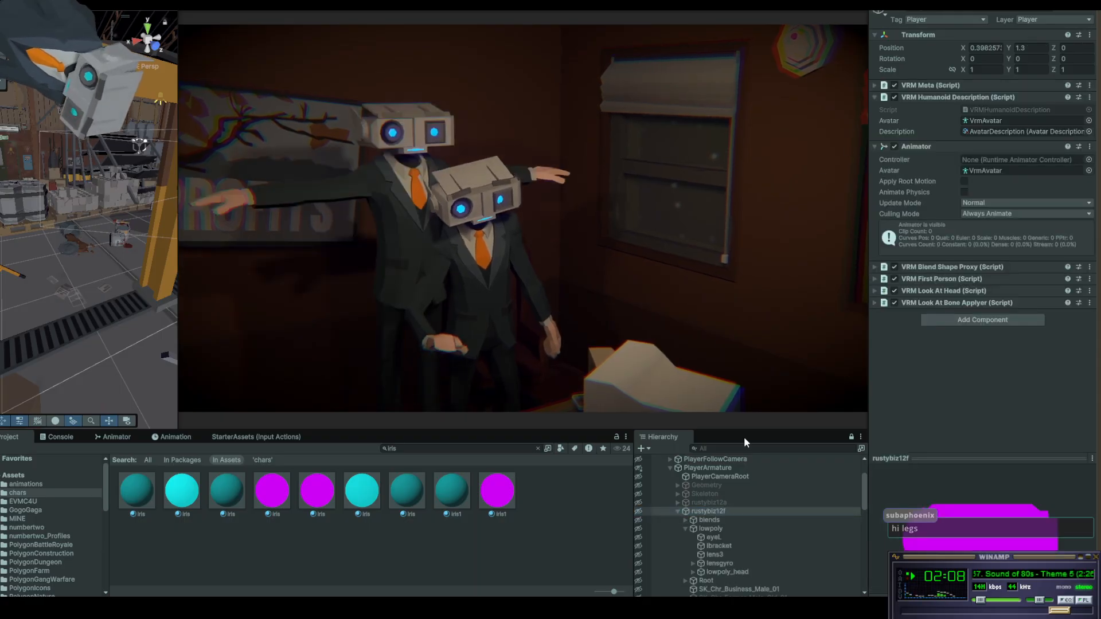
Activate rustybiz12f's SK_Chr_Farmer_Male_Old_01 body and deactivate its SK_Chr_Business_Male_01 body
{"action": "scroll", "coordinate": [739, 576], "scroll_direction": "down", "scroll_amount": 2}
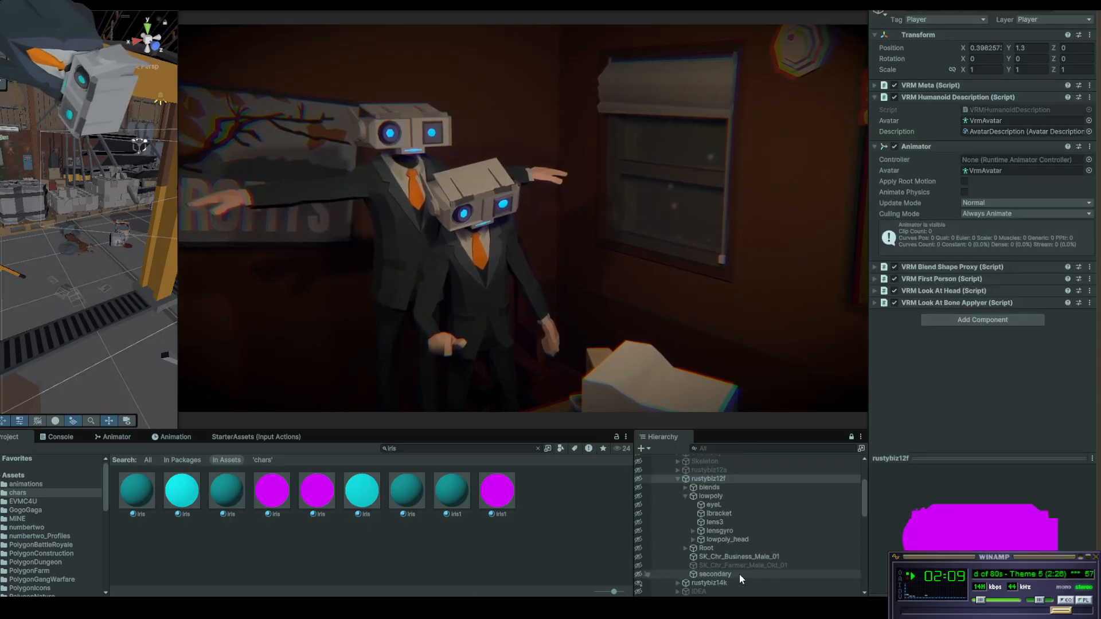
{"action": "left_click", "coordinate": [704, 565]}
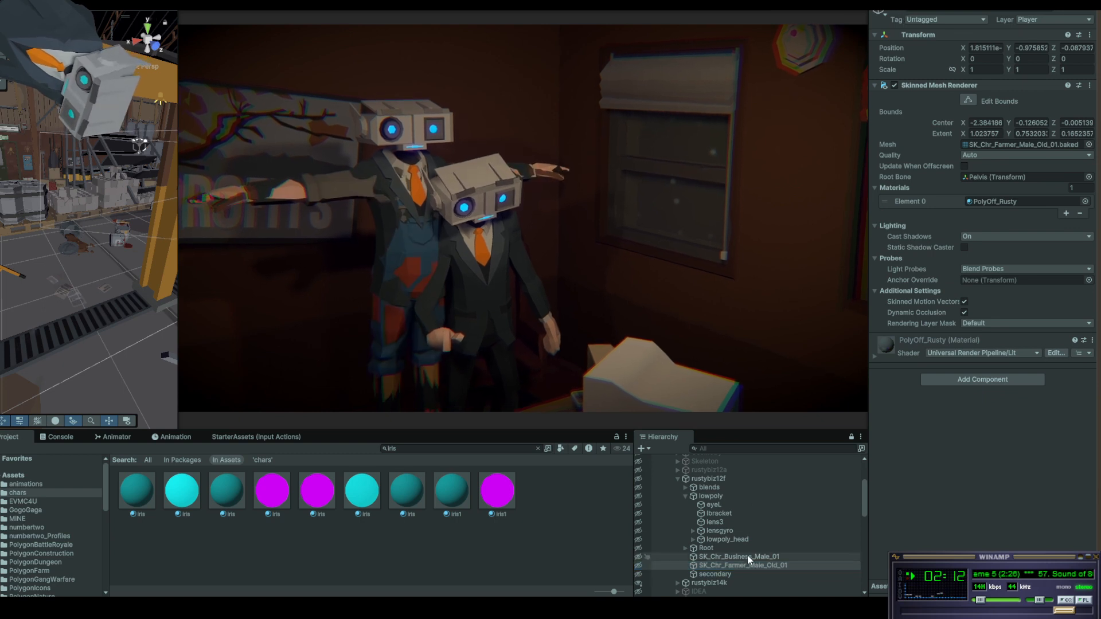
{"action": "key", "text": "Up"}
{"action": "left_click", "coordinate": [894, 9]}
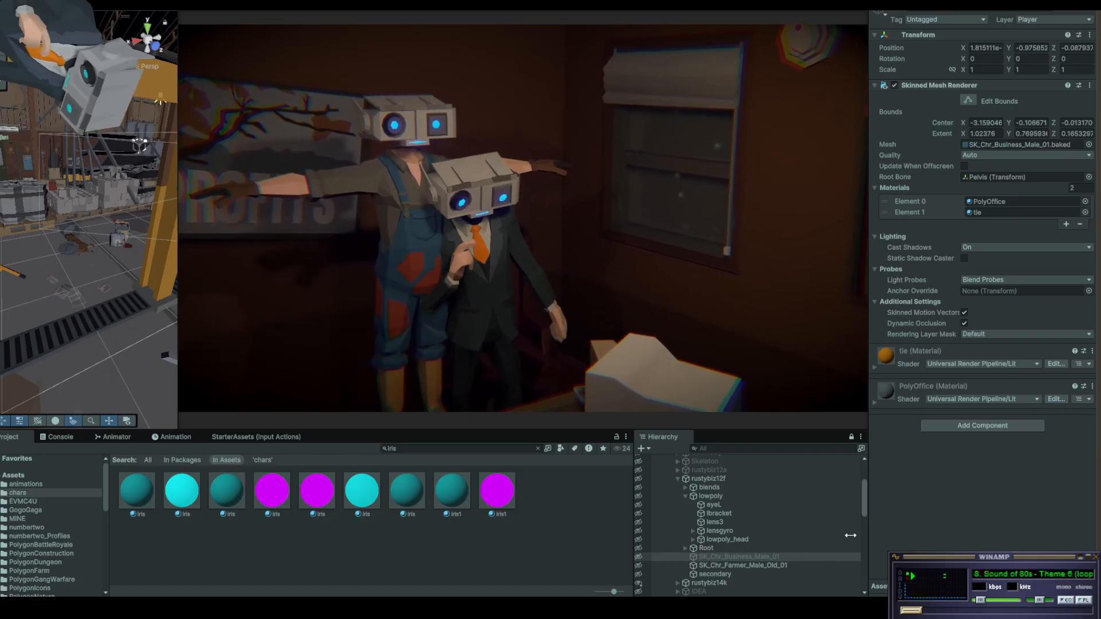
Expand the rustybiz12a character and deactivate rustybiz12f
{"action": "left_click", "coordinate": [678, 470]}
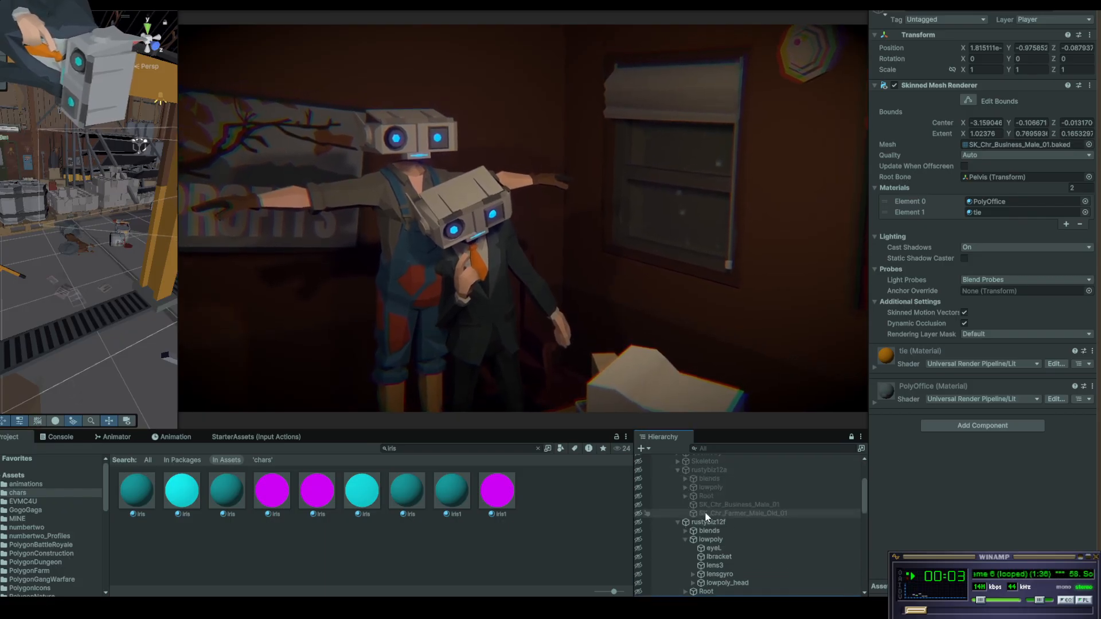
{"action": "left_click", "coordinate": [707, 522]}
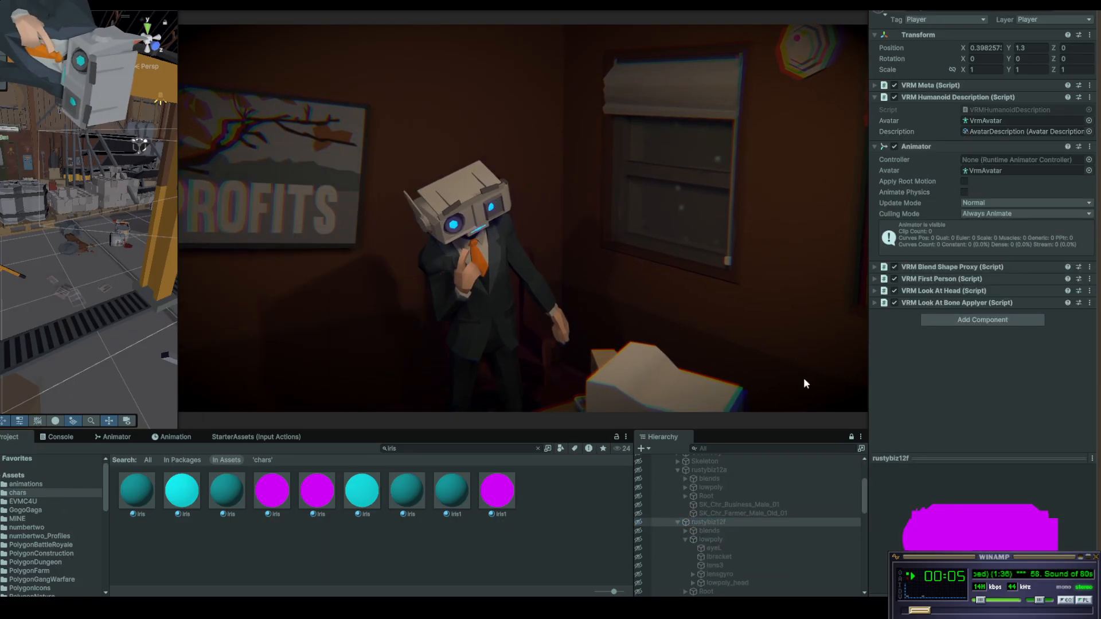
Activate the rustybiz12a character, enable its SK_Chr_Farmer_Male_Old_01 body and deactivate its SK_Chr_Business_Male_01 body
{"action": "left_click", "coordinate": [710, 513]}
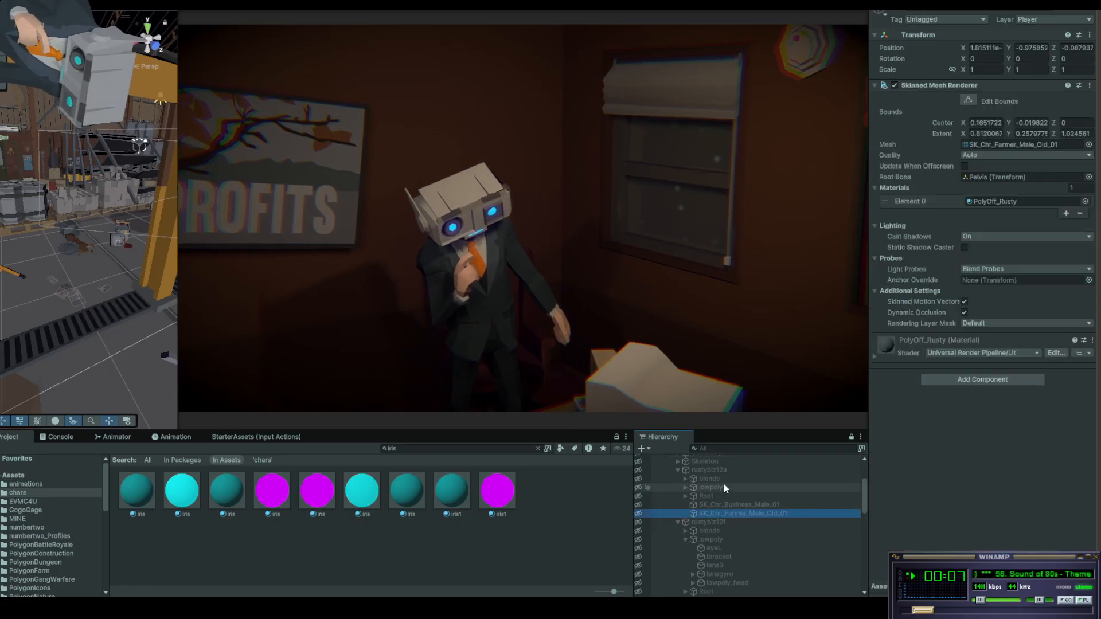
{"action": "scroll", "coordinate": [724, 487], "scroll_direction": "up", "scroll_amount": 3}
{"action": "left_click", "coordinate": [717, 502]}
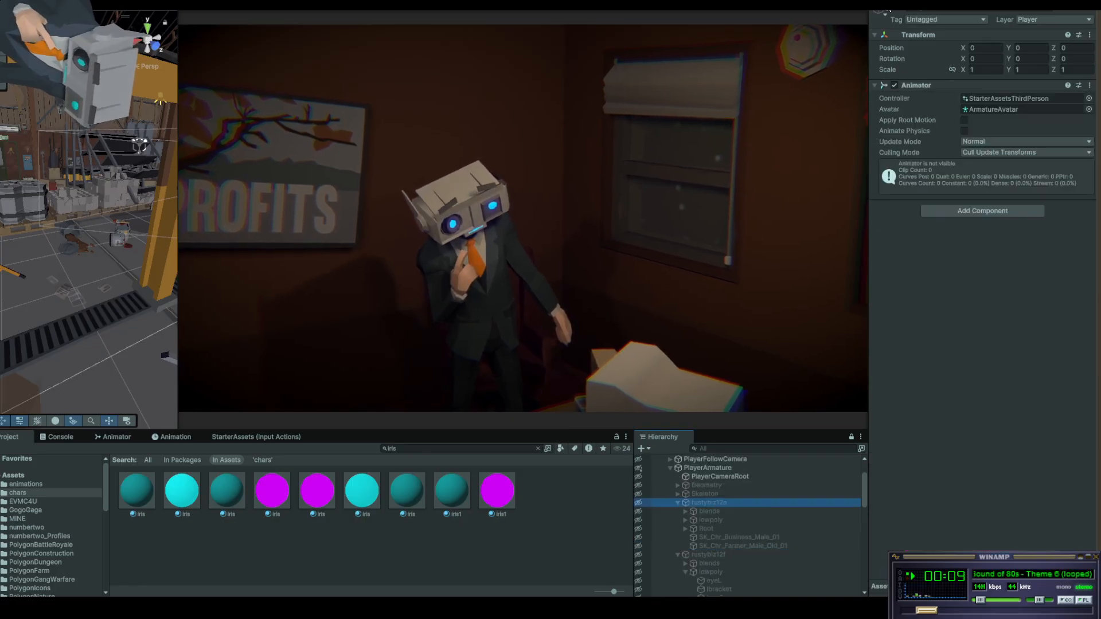
{"action": "left_click", "coordinate": [900, 8]}
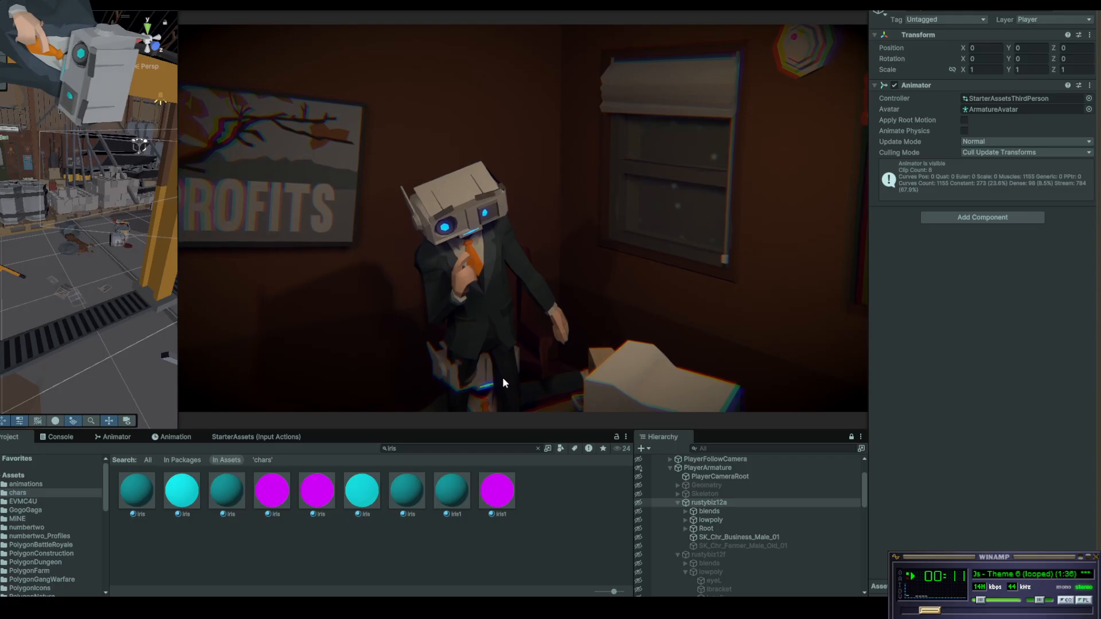
{"action": "left_click", "coordinate": [740, 546]}
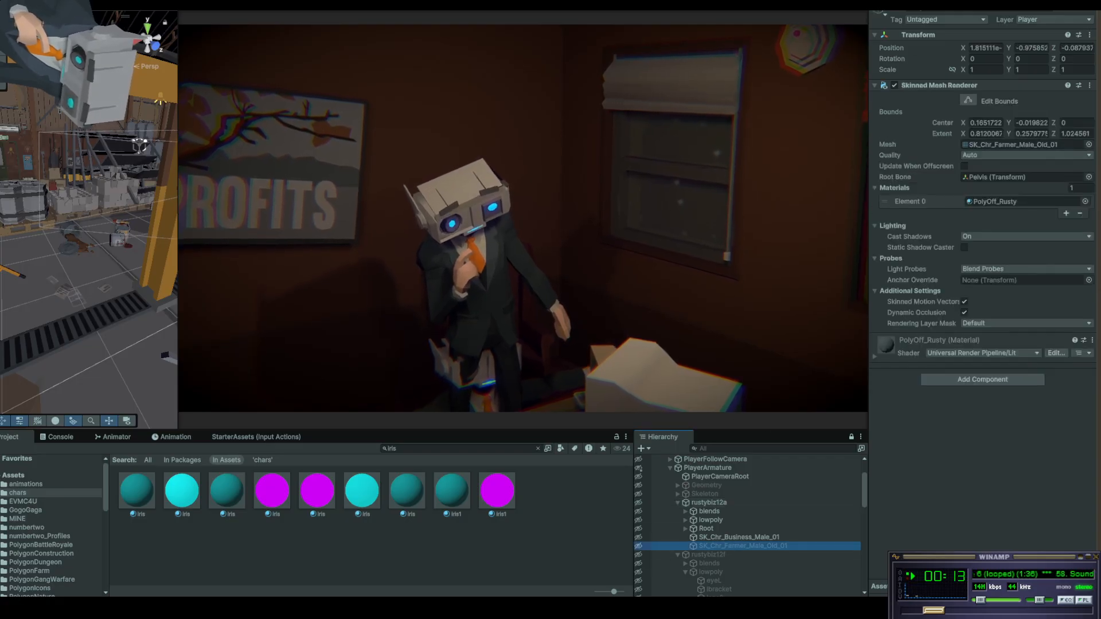
{"action": "left_click", "coordinate": [740, 537]}
{"action": "left_click", "coordinate": [902, 9]}
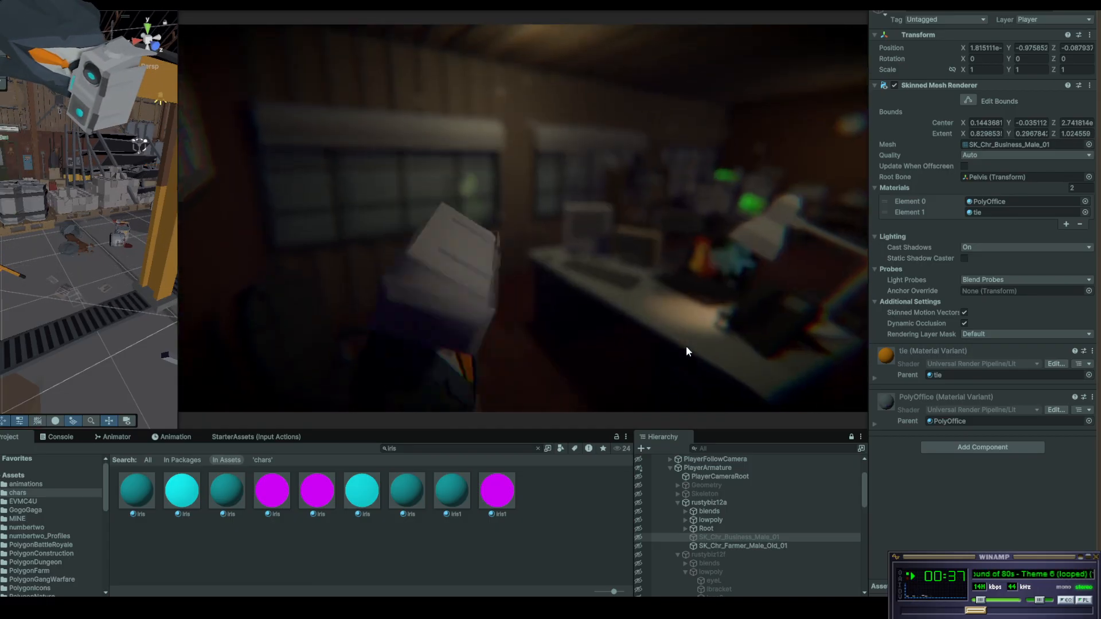
Deactivate the rustybiz12a character and collapse the PlayerArmature branch of the hierarchy
{"action": "left_click", "coordinate": [702, 503]}
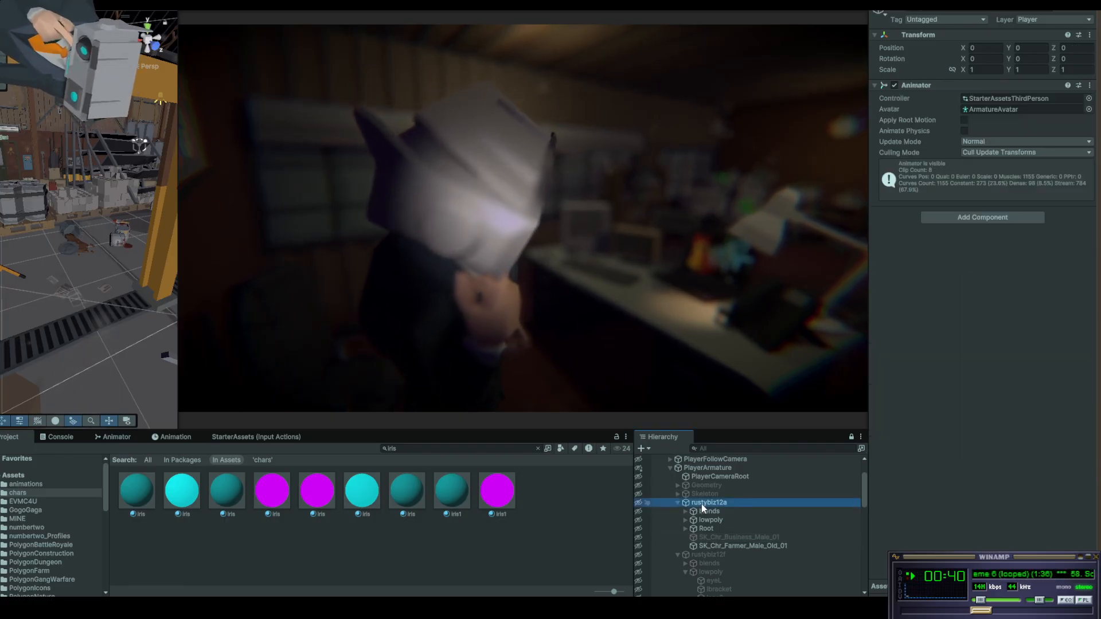
{"action": "left_click", "coordinate": [895, 9]}
{"action": "left_click", "coordinate": [671, 468]}
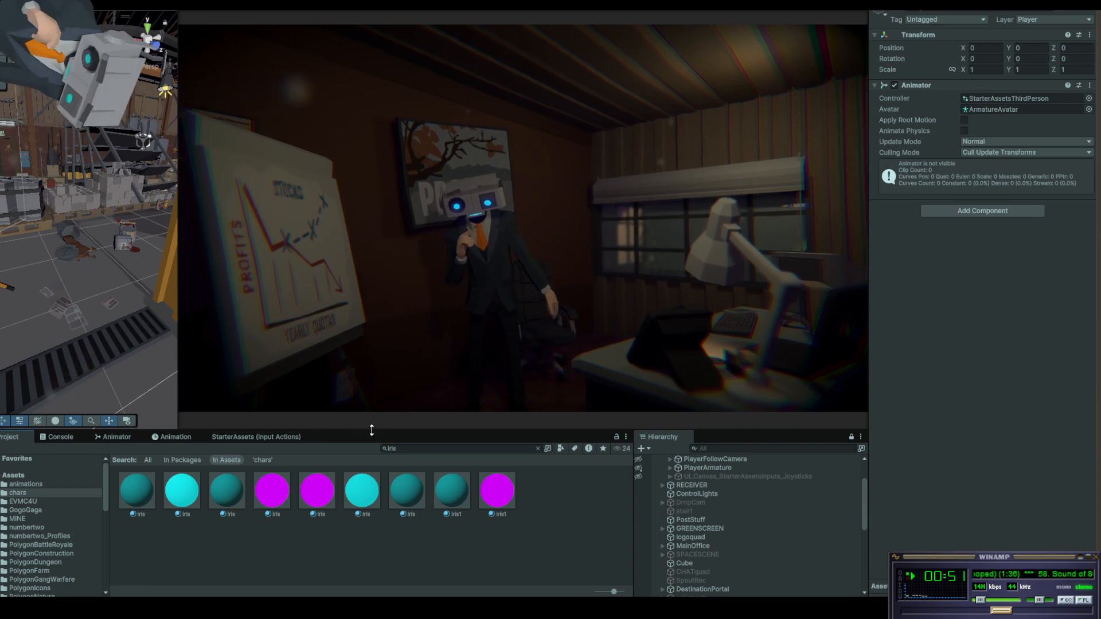
Enlarge the Game view by shrinking the Project and Scene areas, view the game maximized, and return to the editor layout
{"action": "left_click_drag", "start_coordinate": [372, 430], "coordinate": [368, 480]}
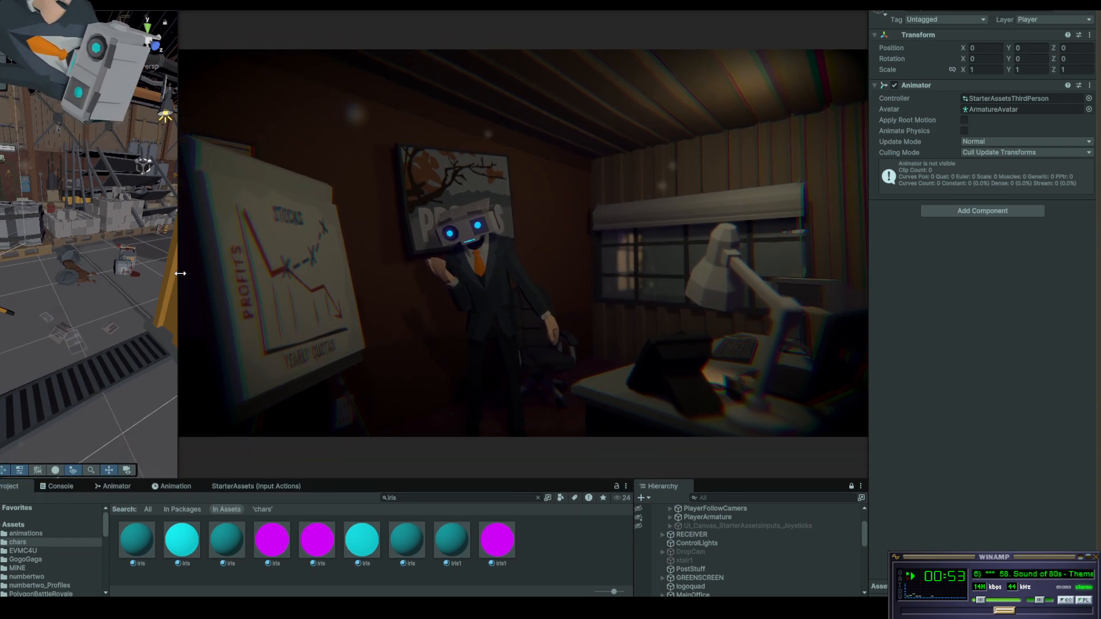
{"action": "left_click_drag", "start_coordinate": [180, 274], "coordinate": [105, 274]}
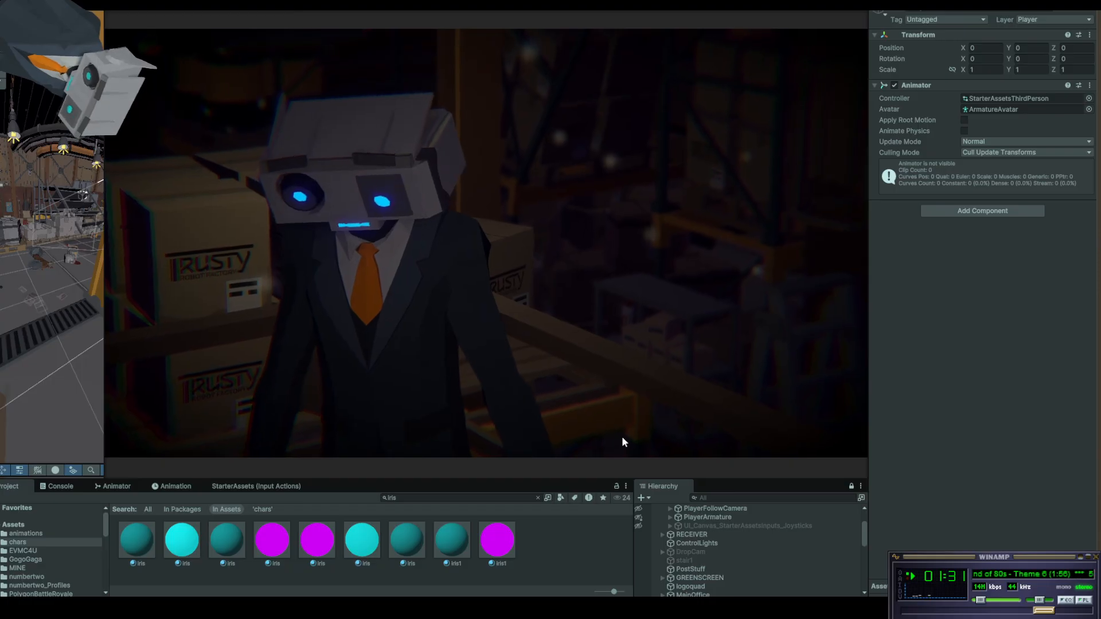
{"action": "key", "text": "shift+space"}
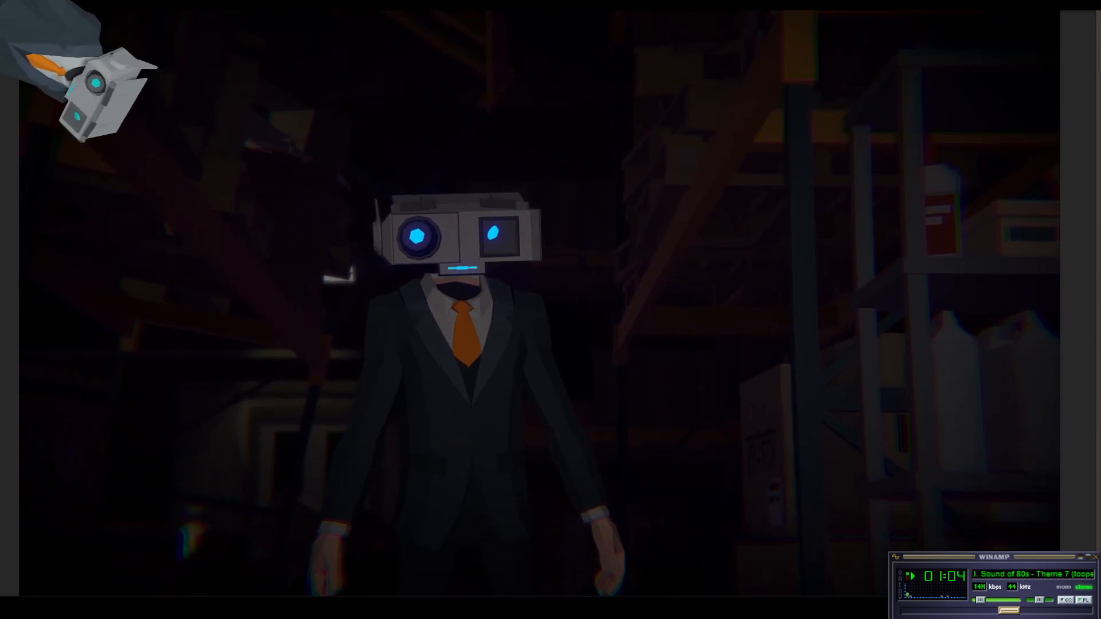
{"action": "key", "text": "shift+space"}
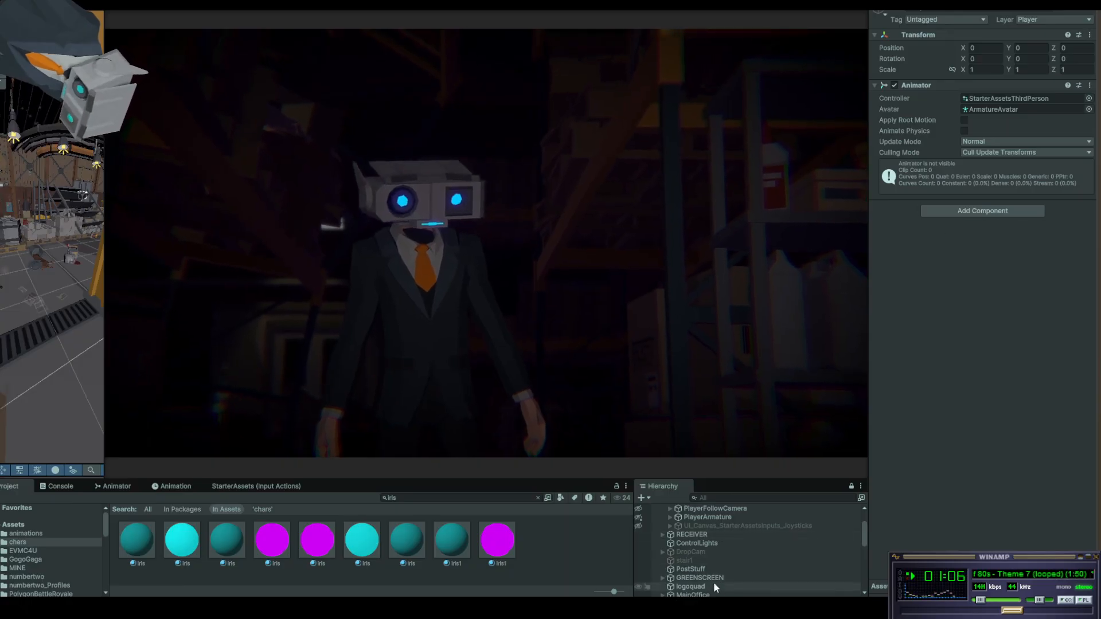
Set the Post Exposure of the PostStuff volume's Color Adjustments to 0.59
{"action": "left_click", "coordinate": [708, 569]}
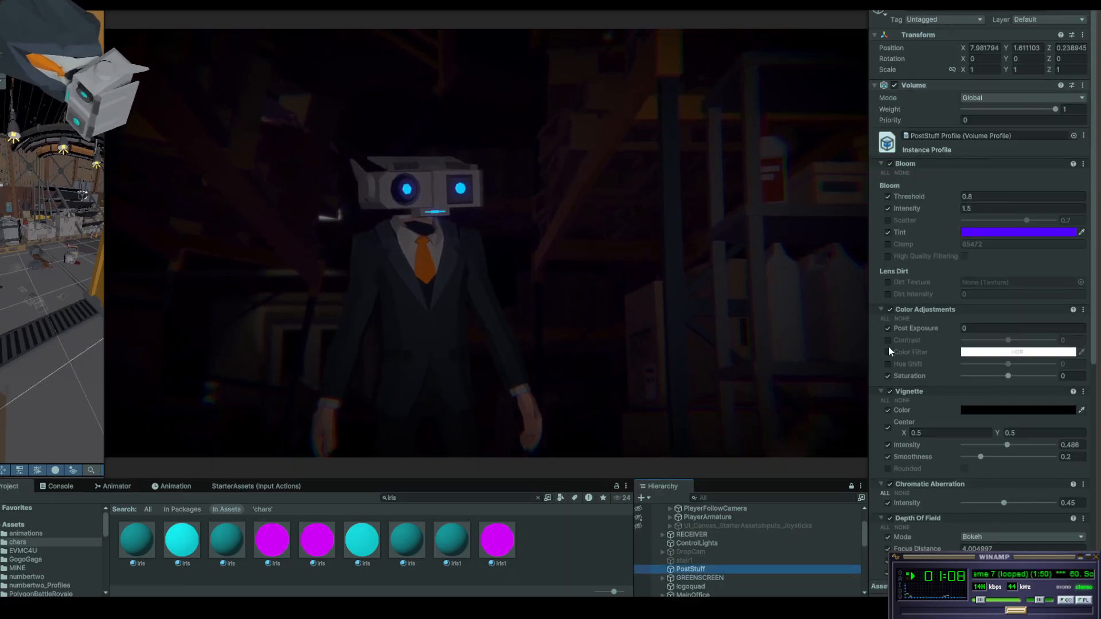
{"action": "left_click", "coordinate": [952, 327]}
{"action": "left_click_drag", "start_coordinate": [955, 325], "coordinate": [966, 325]}
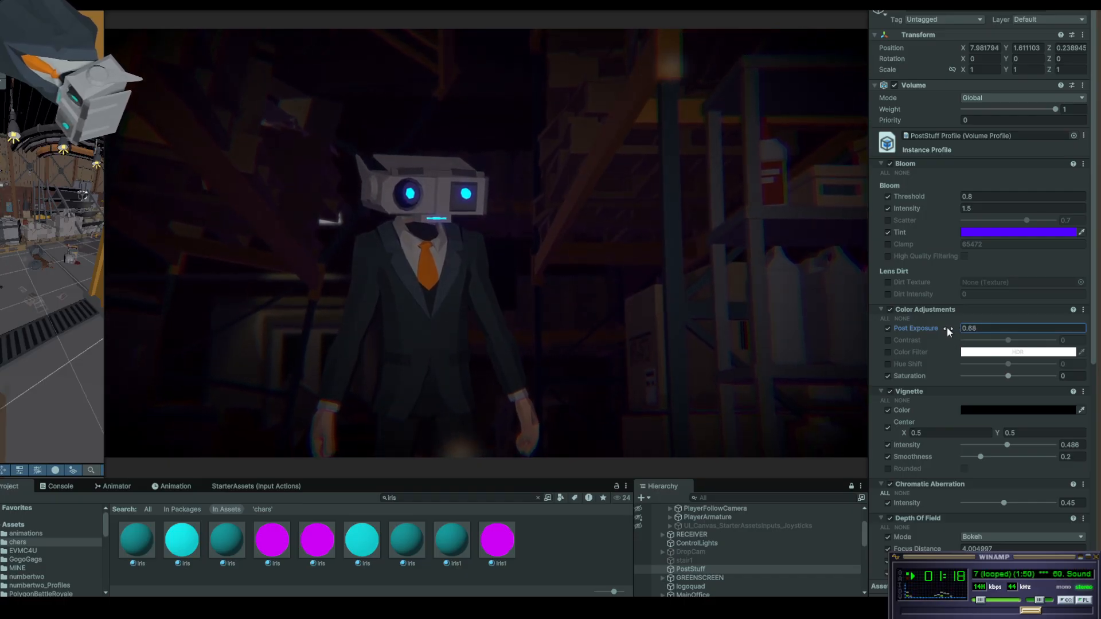
{"action": "left_click_drag", "start_coordinate": [948, 330], "coordinate": [945, 328]}
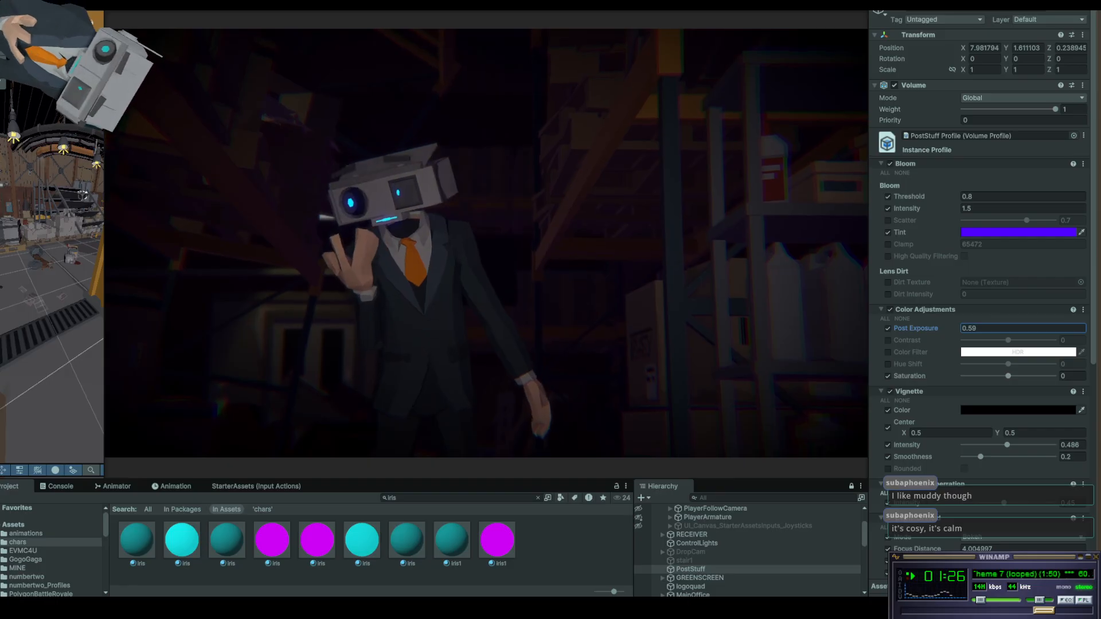
Maximize the Game view, walk the character to the electrical box beside the exit door and test its on/off switch repeatedly
{"action": "key", "text": "shift+space"}
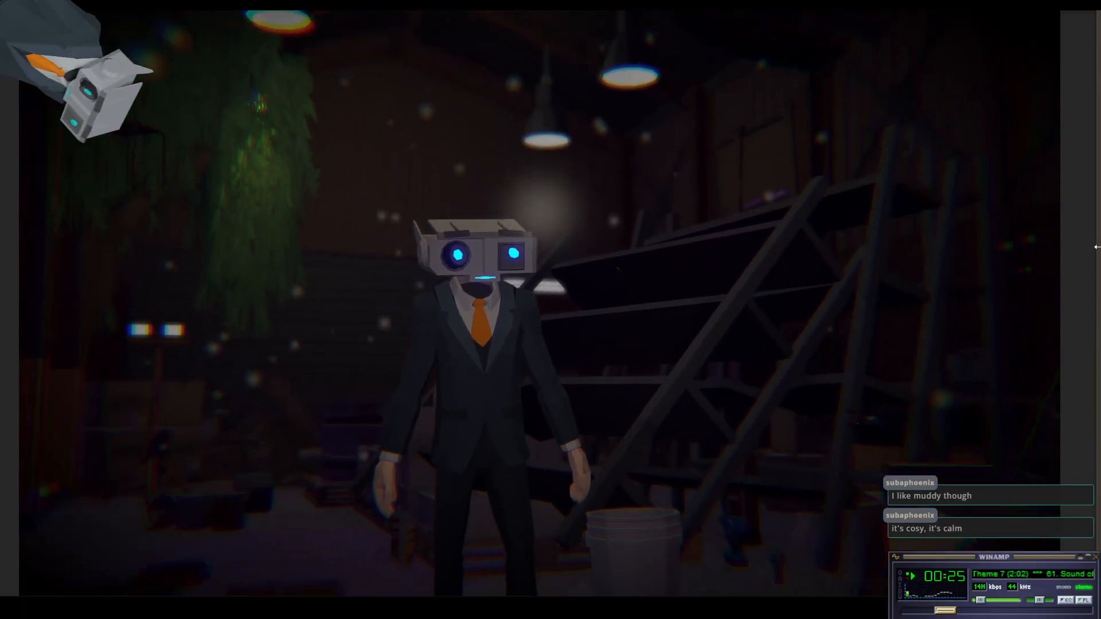
{"action": "key", "text": "w"}
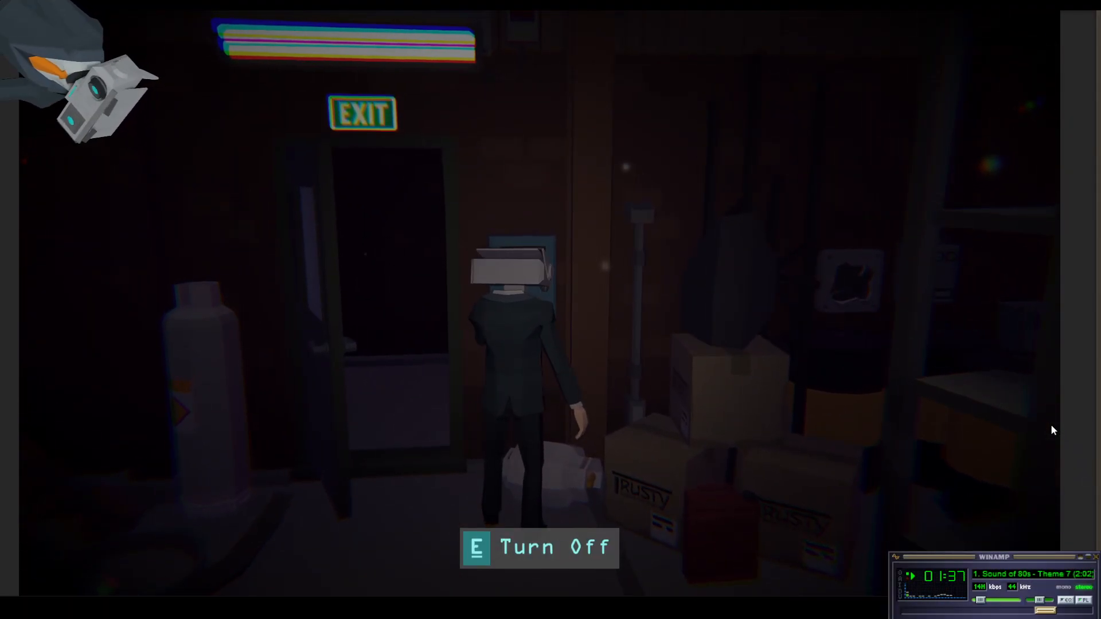
{"action": "key", "text": "e"}
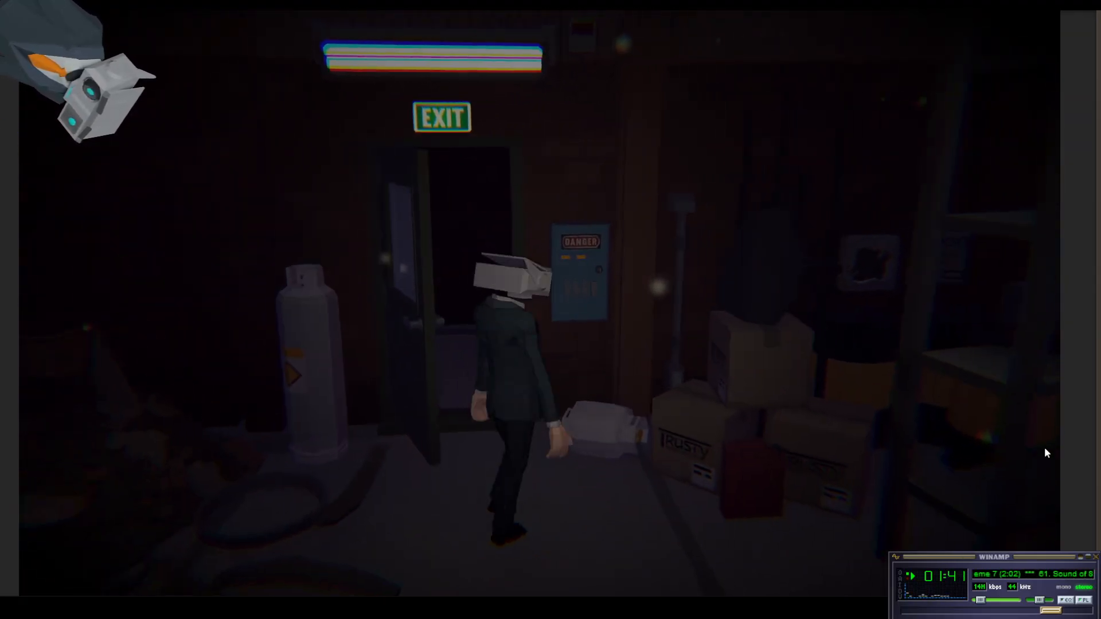
{"action": "key", "text": "e"}
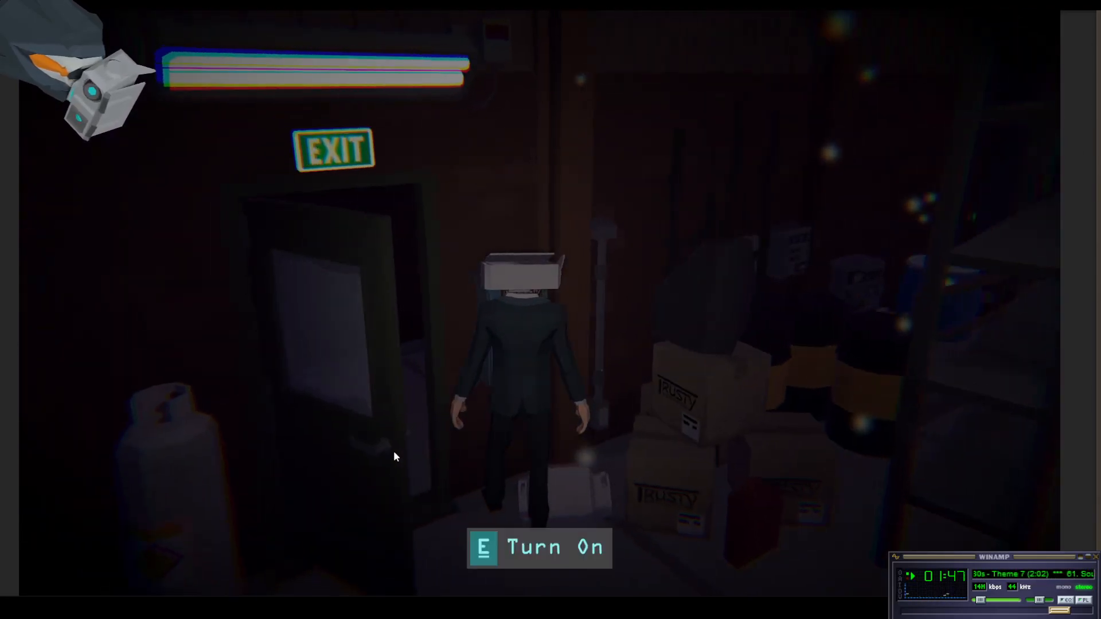
{"action": "key", "text": "e"}
{"action": "key", "text": "e"}
{"action": "key", "text": "e"}
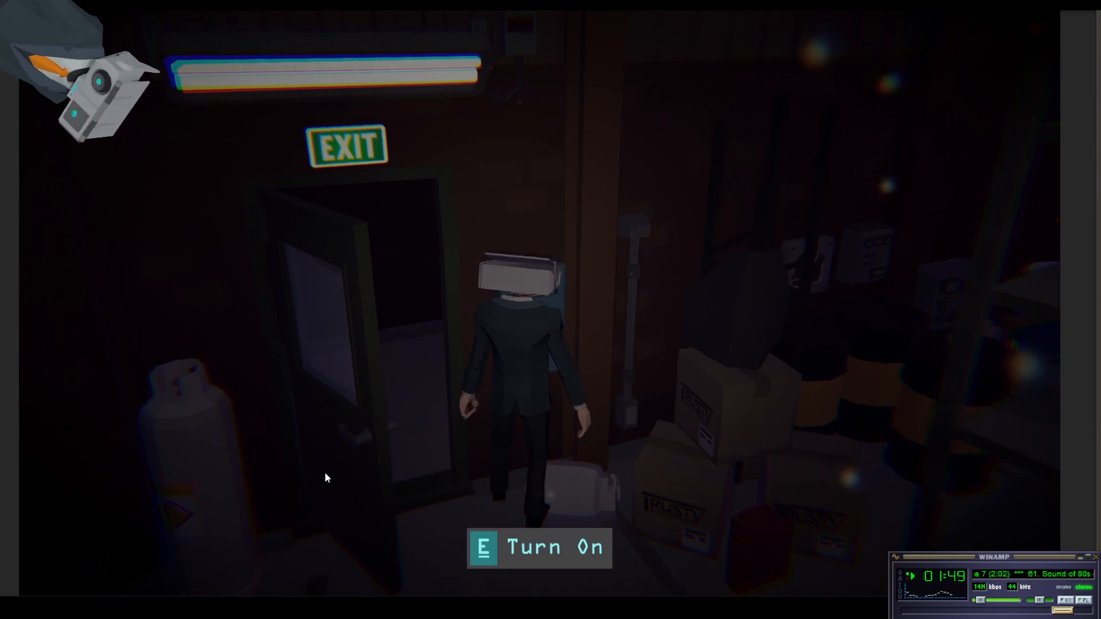
Walk the character away to view the warehouse, return to the electrical box and test its switch again
{"action": "key", "text": "s"}
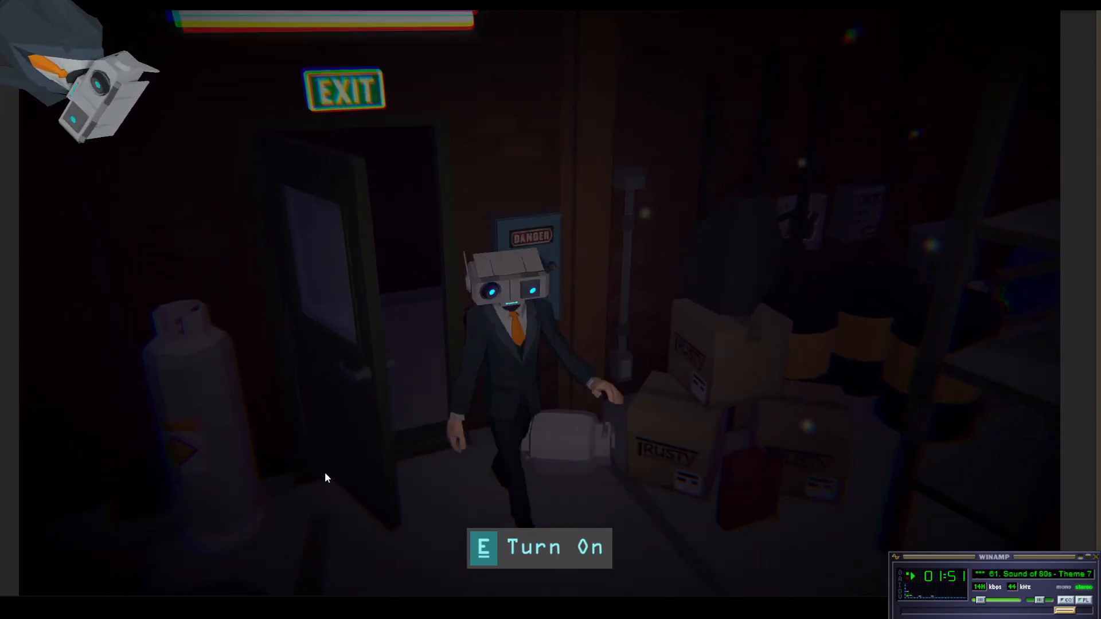
{"action": "key", "text": "d"}
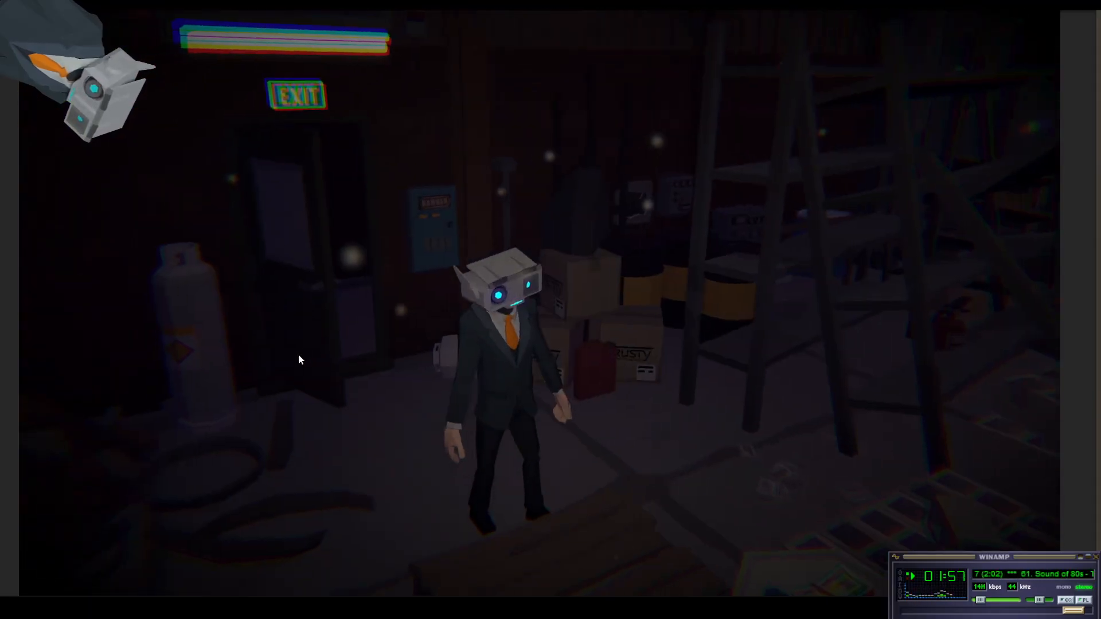
{"action": "key", "text": "w"}
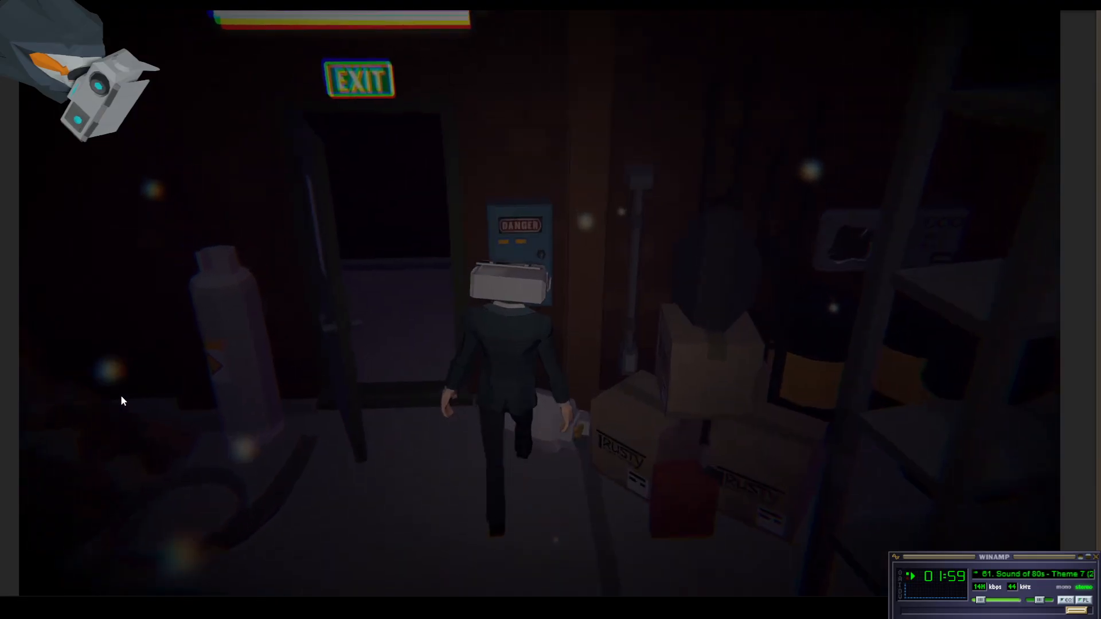
{"action": "key", "text": "e"}
{"action": "key", "text": "e"}
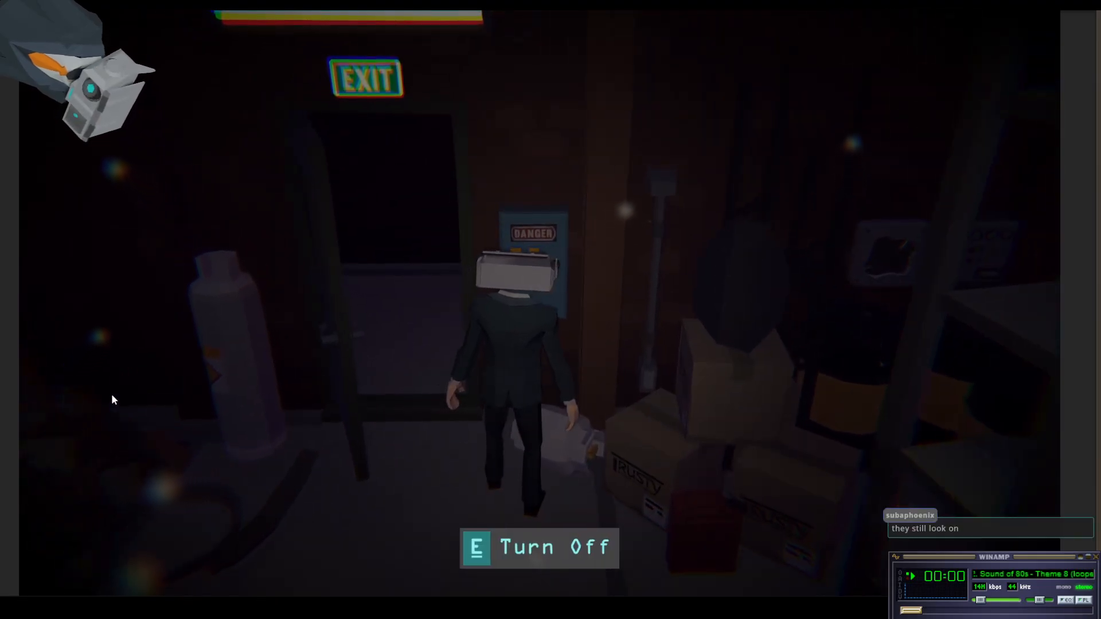
{"action": "key", "text": "e"}
{"action": "key", "text": "e"}
{"action": "key", "text": "e"}
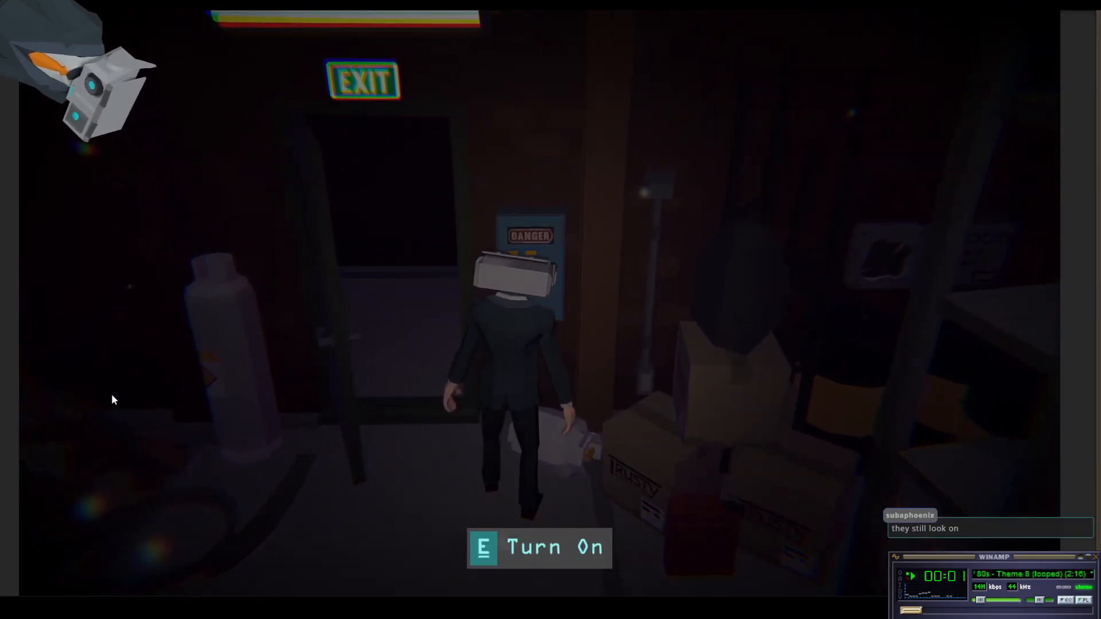
{"action": "key", "text": "e"}
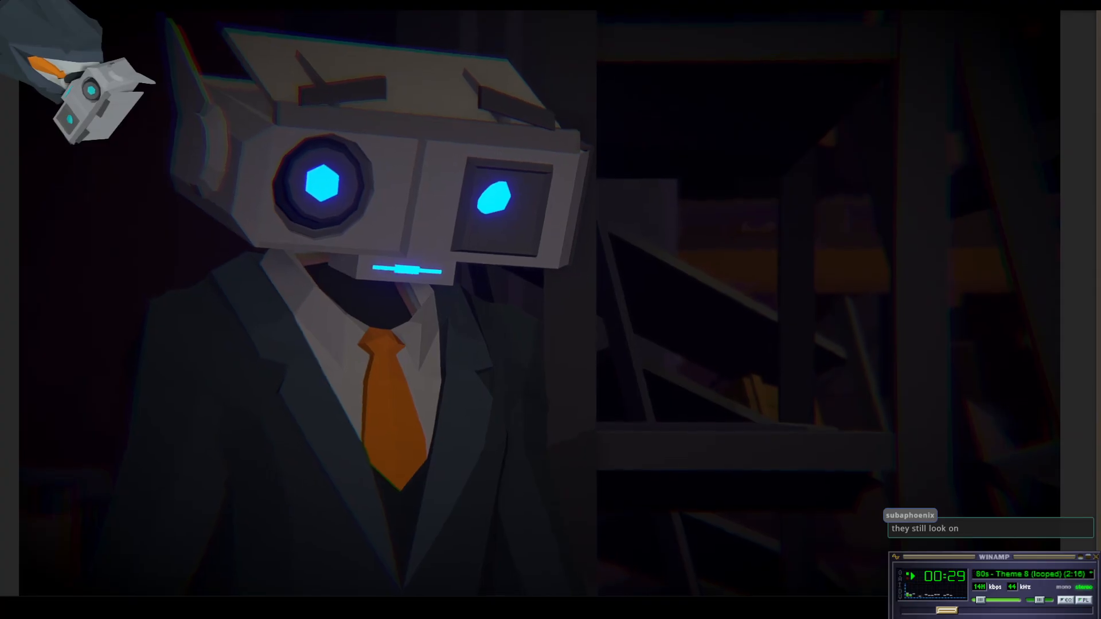
Restore the editor layout and compare the game with PostStuff's Volume component disabled and enabled
{"action": "key", "text": "shift+space"}
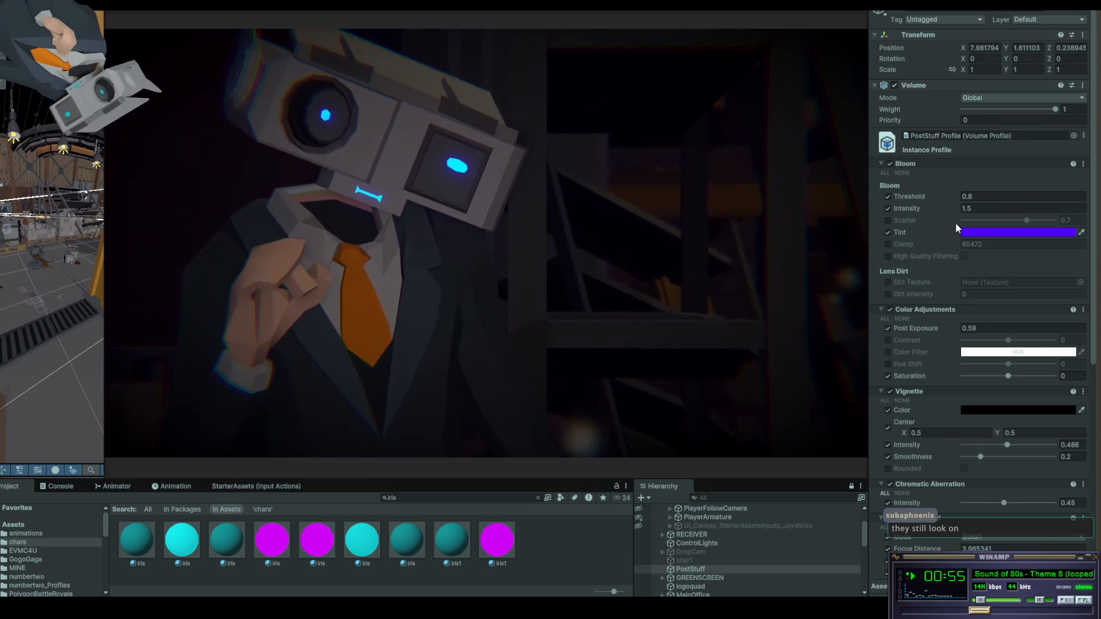
{"action": "left_click", "coordinate": [894, 85]}
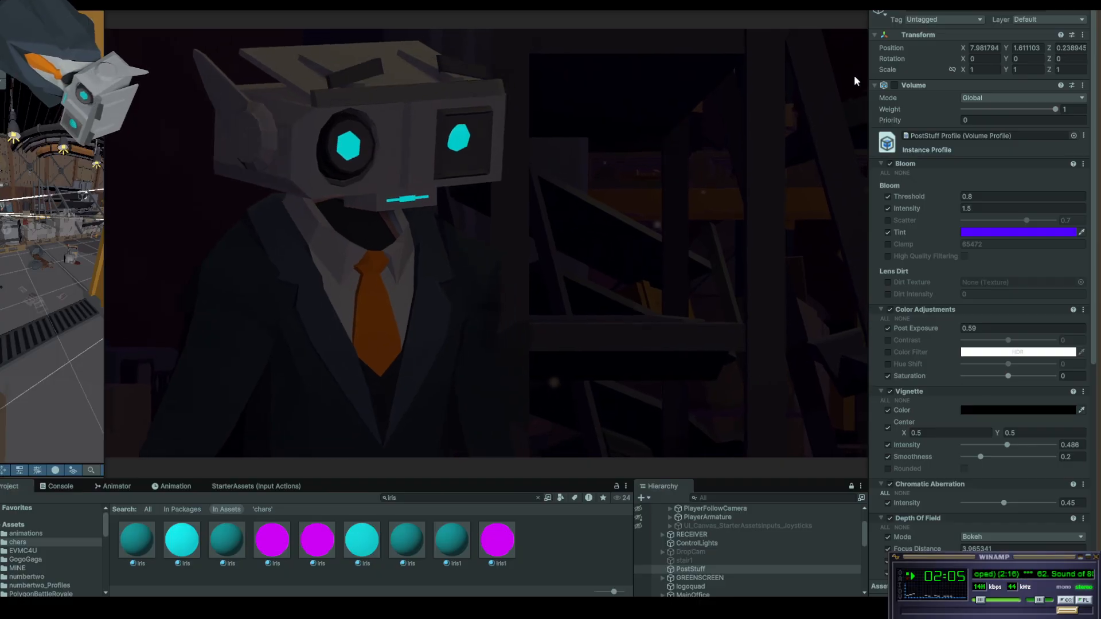
{"action": "left_click", "coordinate": [895, 85]}
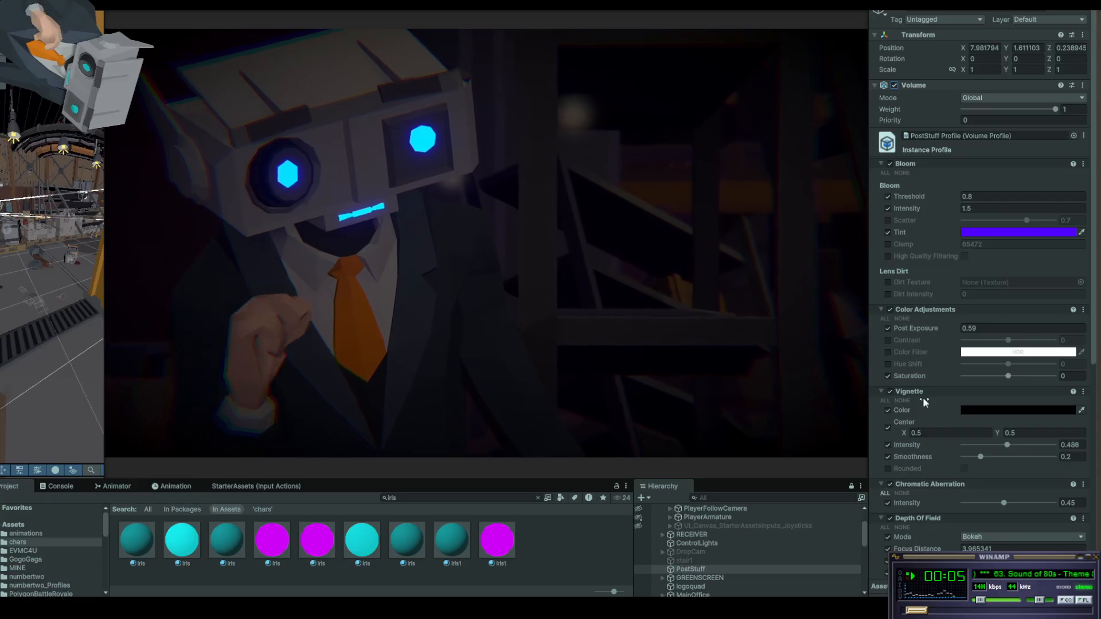
Compare the warehouse scene with the Post Exposure override switched off and on
{"action": "left_click", "coordinate": [955, 331]}
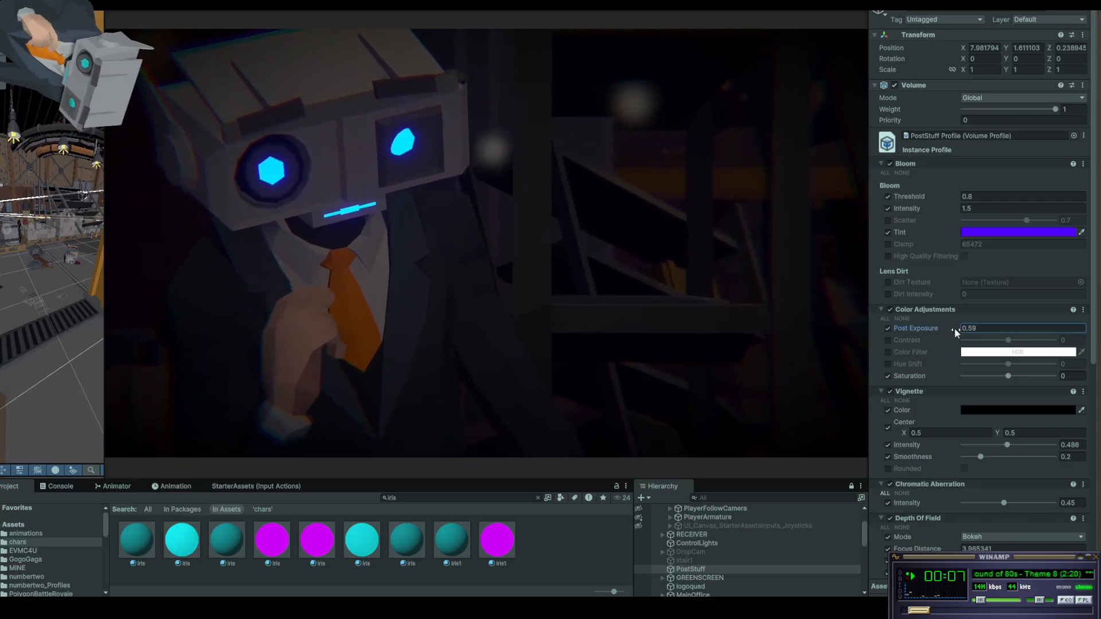
{"action": "left_click", "coordinate": [888, 328]}
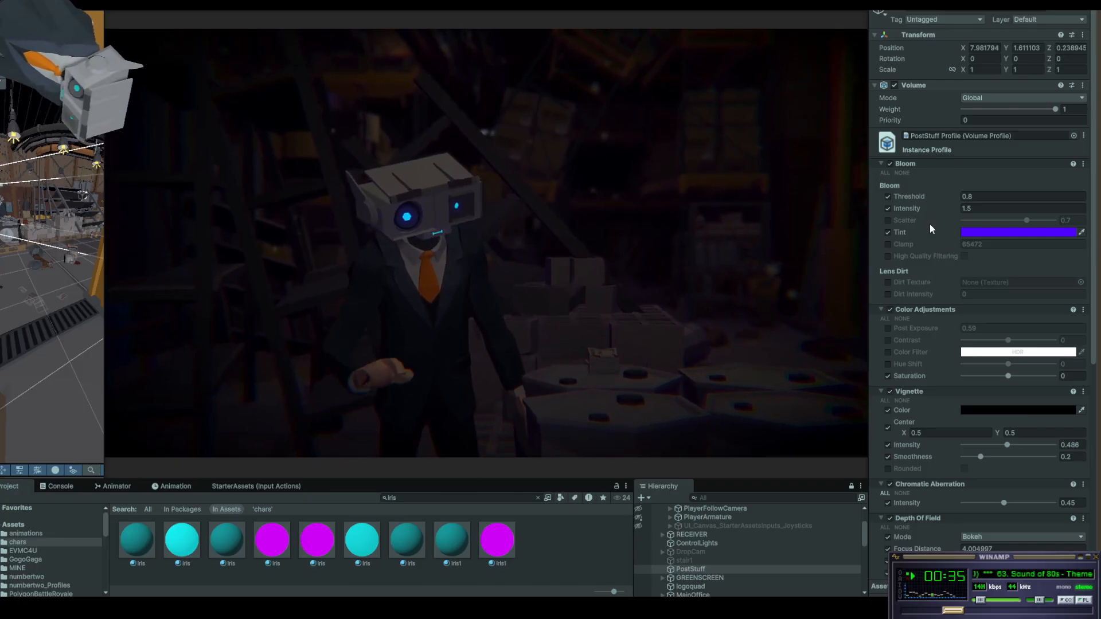
{"action": "left_click", "coordinate": [888, 329]}
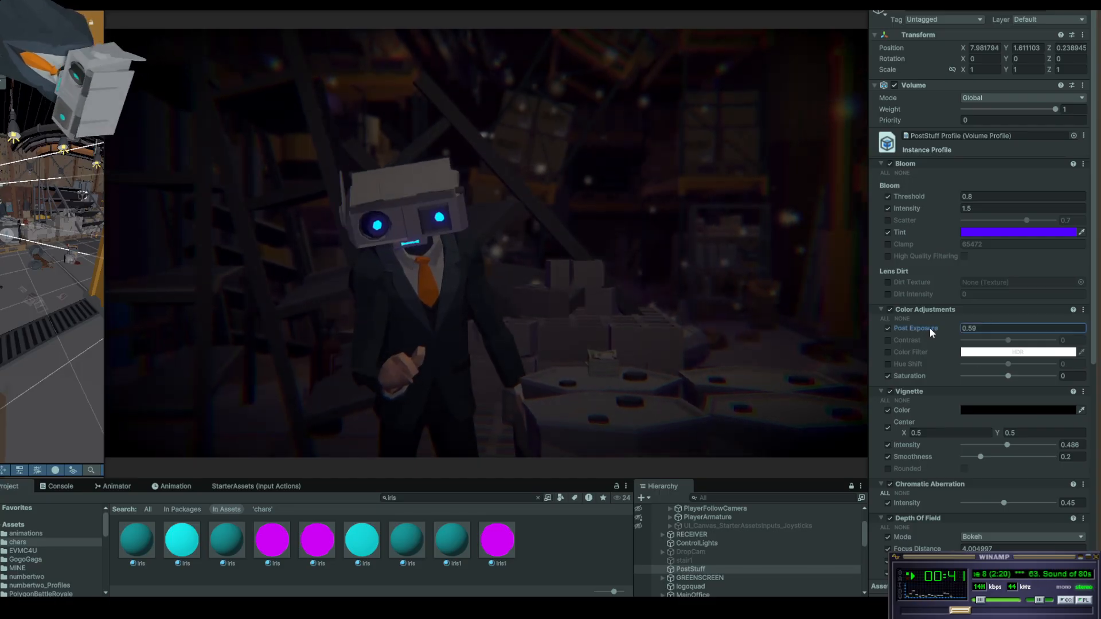
Set PostStuff's Post Exposure to 0.41, compare the override off and on, and return control to the running game
{"action": "left_click_drag", "start_coordinate": [952, 325], "coordinate": [947, 326]}
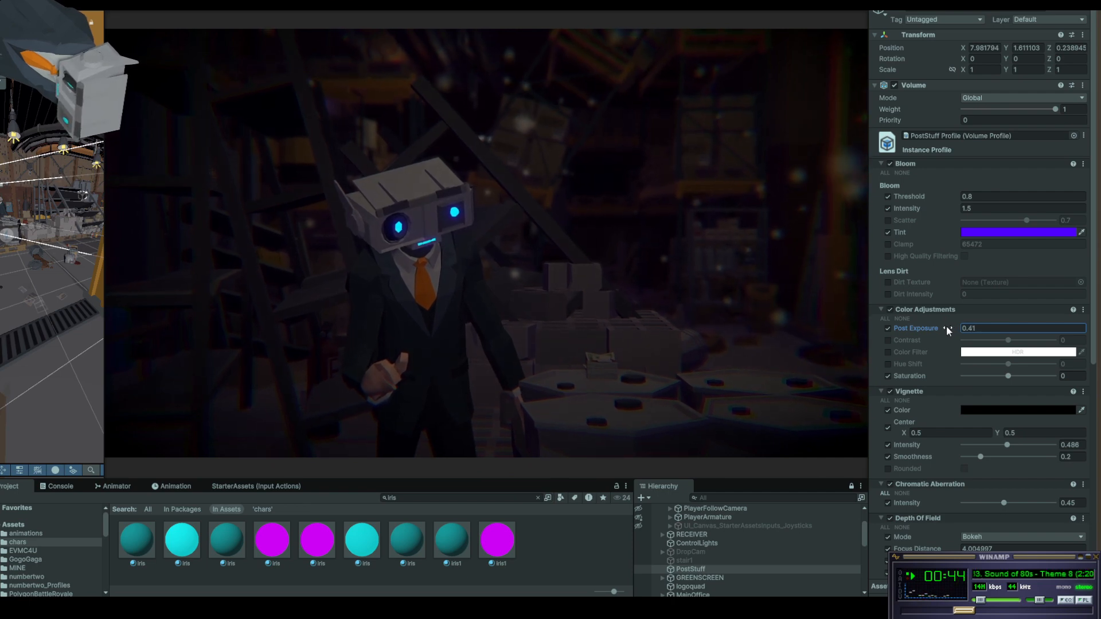
{"action": "left_click", "coordinate": [888, 328]}
{"action": "left_click", "coordinate": [888, 328]}
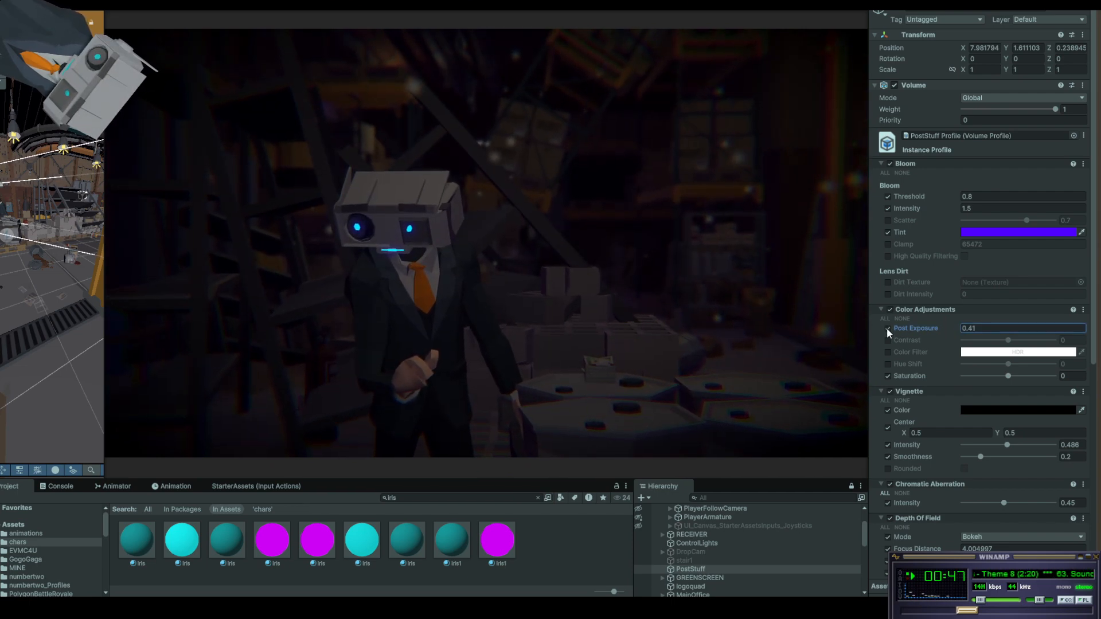
{"action": "left_click", "coordinate": [887, 328]}
{"action": "left_click", "coordinate": [888, 328]}
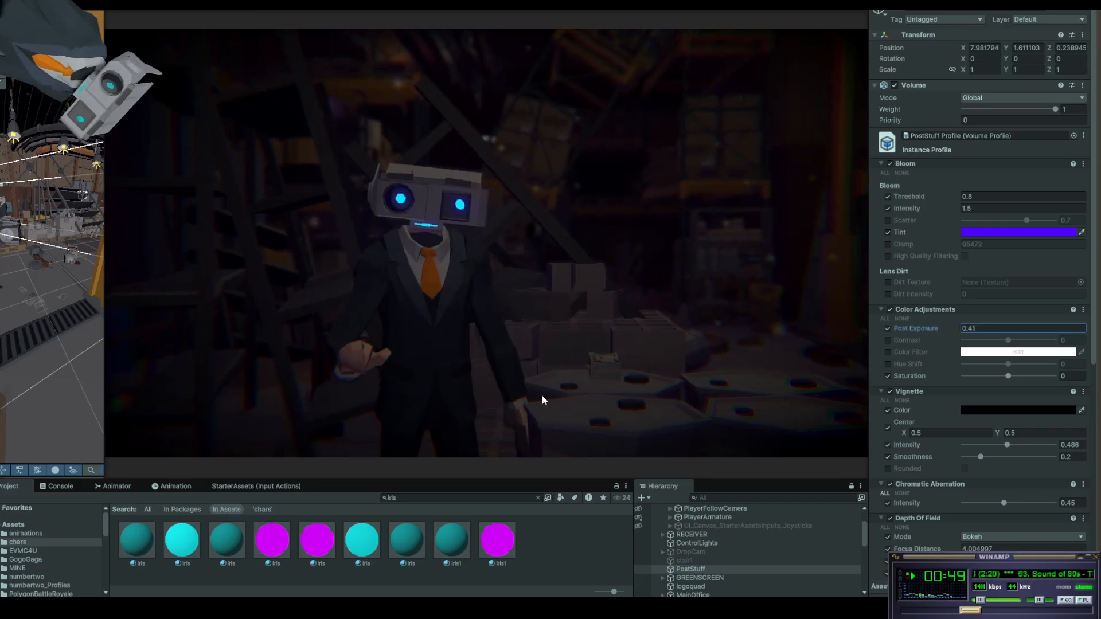
{"action": "left_click", "coordinate": [825, 308]}
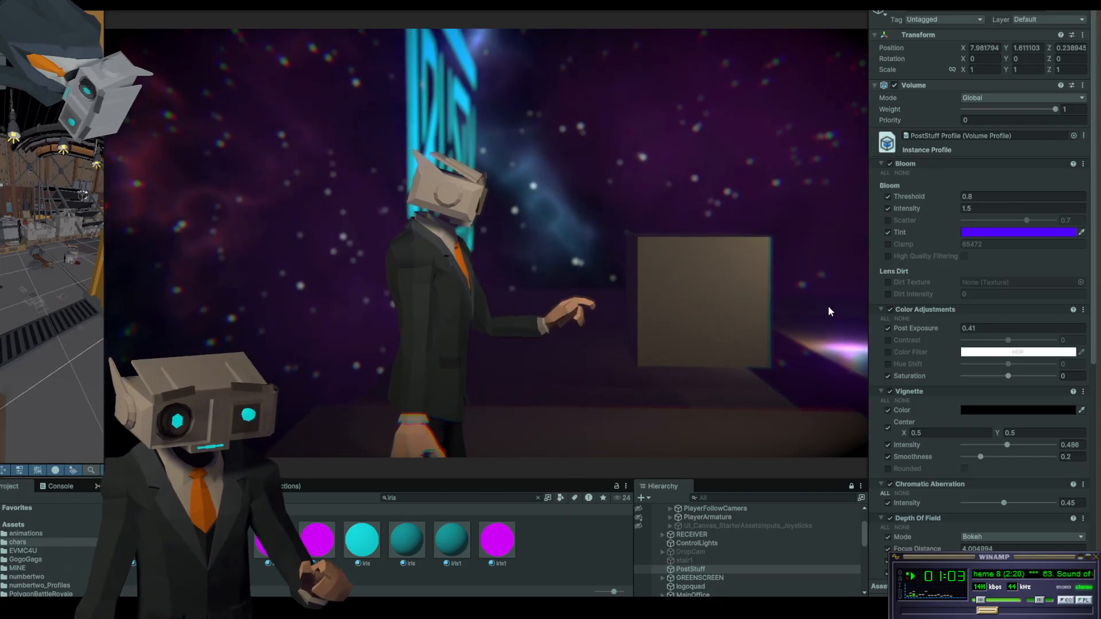
Walk the character across the space platforms to the large screen to view its reflection, and maximize the game view
{"action": "left_click", "coordinate": [583, 327]}
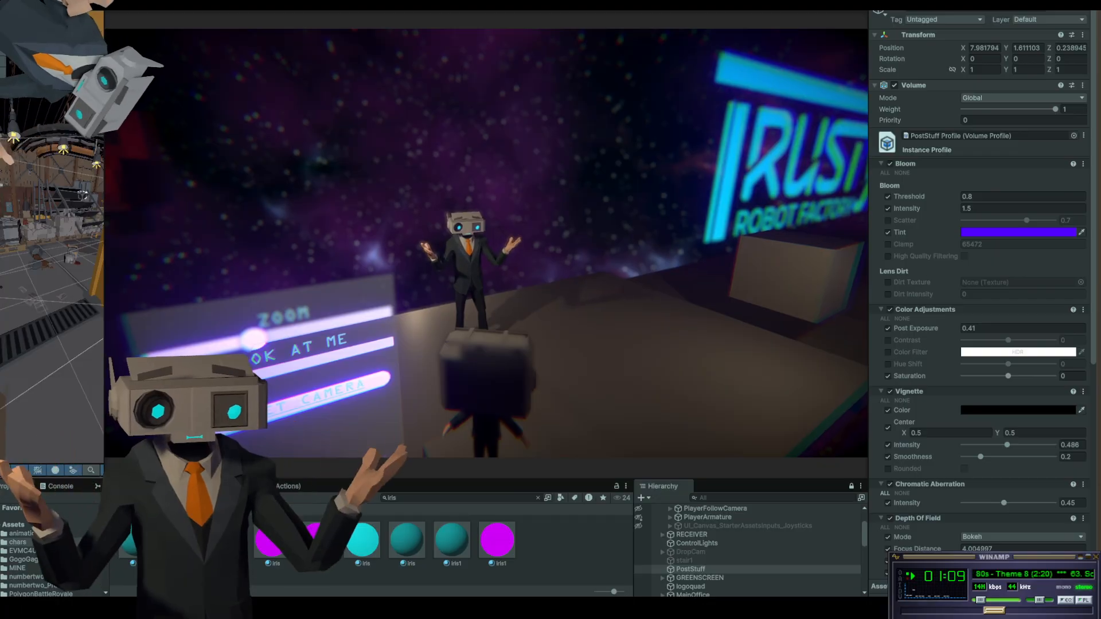
{"action": "key", "text": "Escape"}
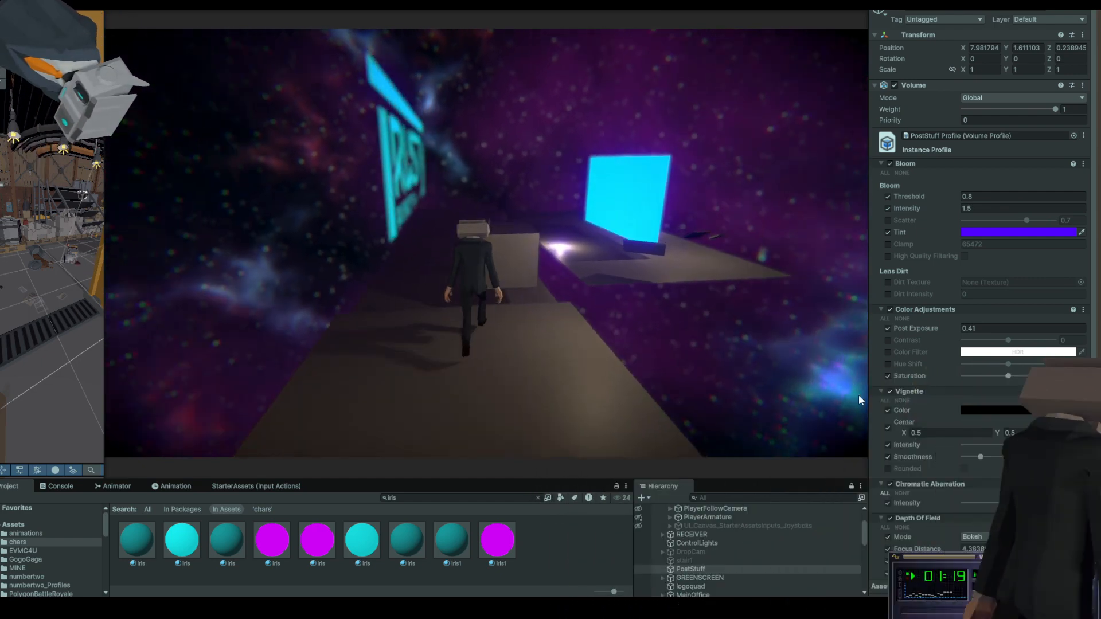
{"action": "key", "text": "w"}
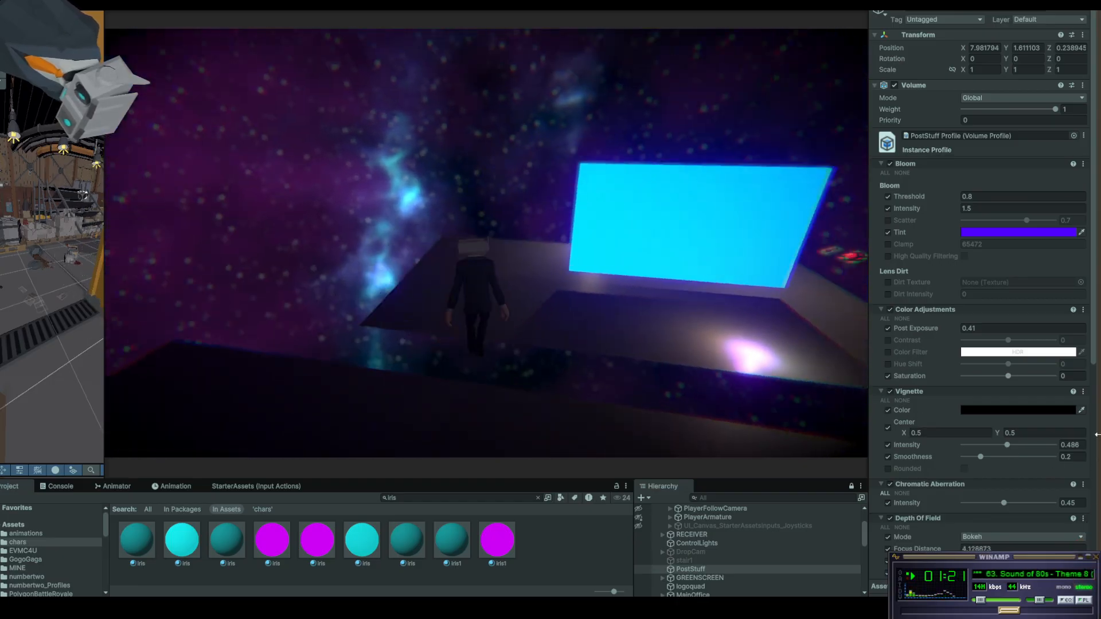
{"action": "key", "text": "w"}
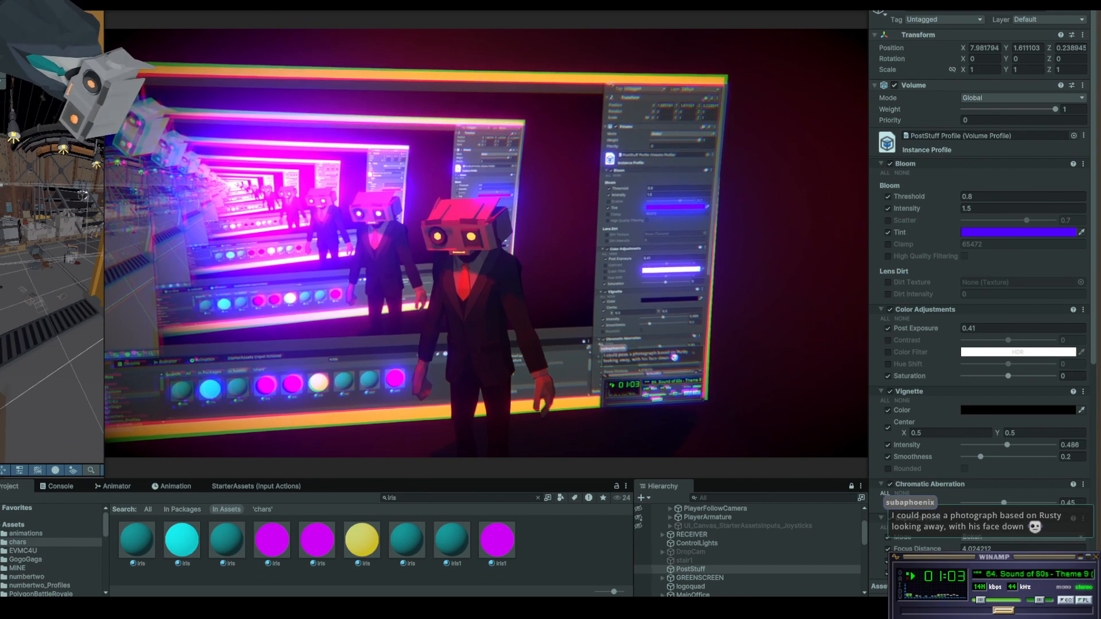
{"action": "double_click", "coordinate": [137, 4]}
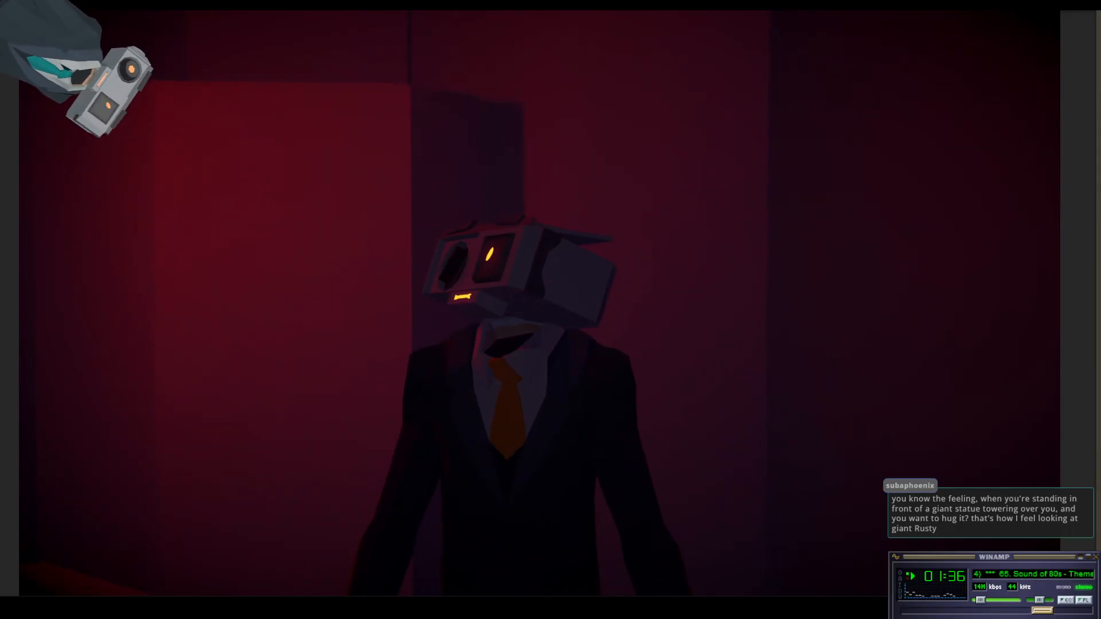
Bring the VSeeFace window over the game to check the tracked avatar, and move it back off the screen
{"action": "left_click_drag", "start_coordinate": [0, 86], "coordinate": [690, 96]}
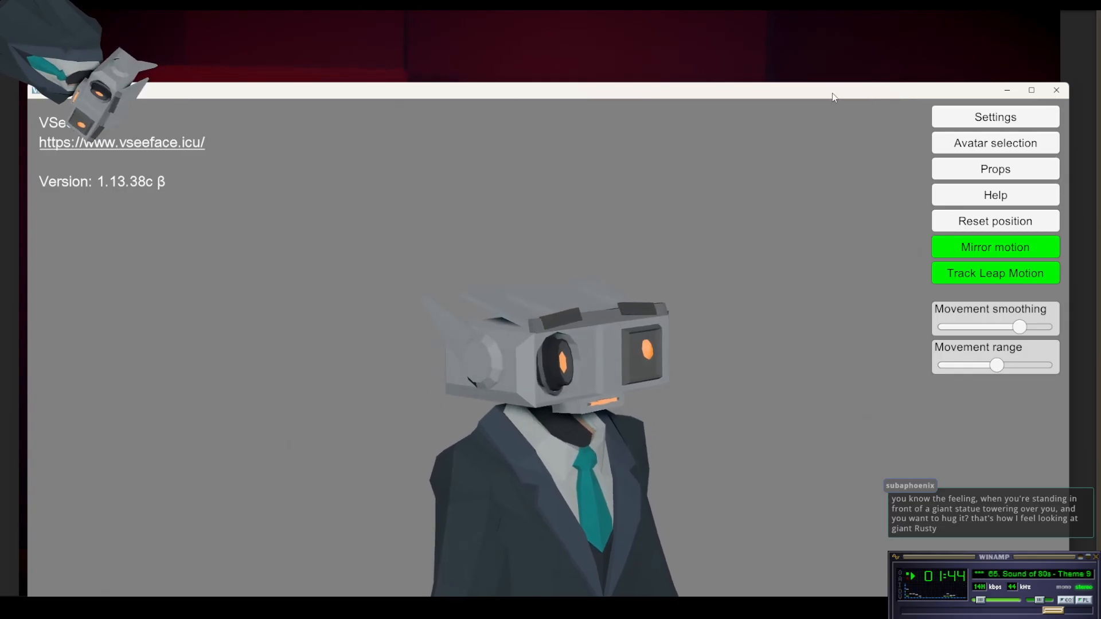
{"action": "left_click_drag", "start_coordinate": [832, 93], "coordinate": [0, 96]}
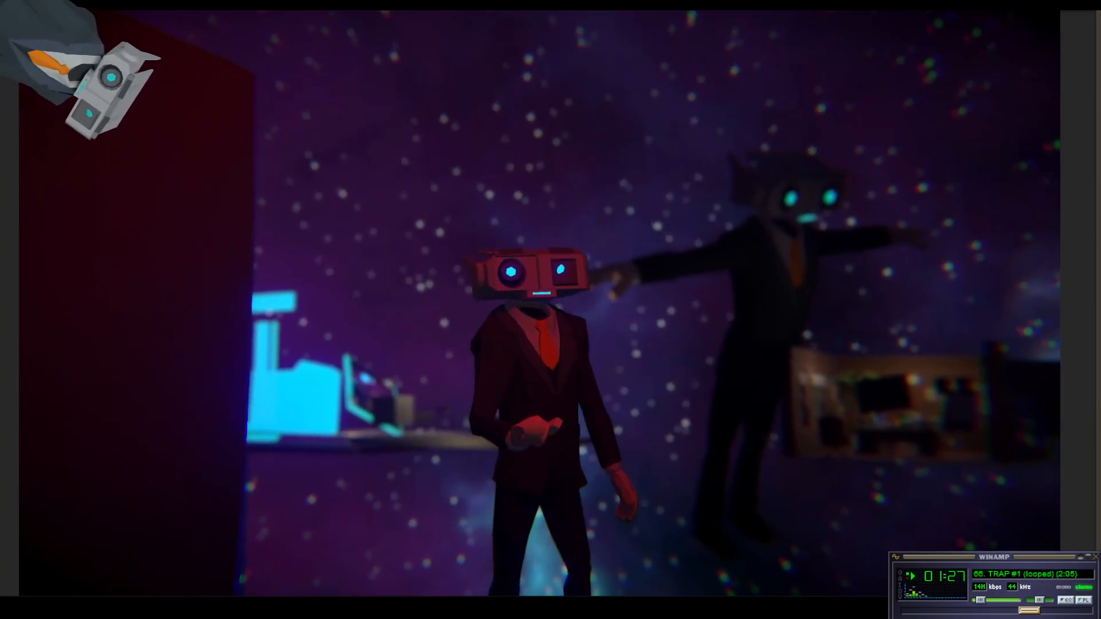
Restore the editor layout, compare the game with PostStuff's Volume component disabled and enabled, and return to the maximized game view
{"action": "key", "text": "shift+space"}
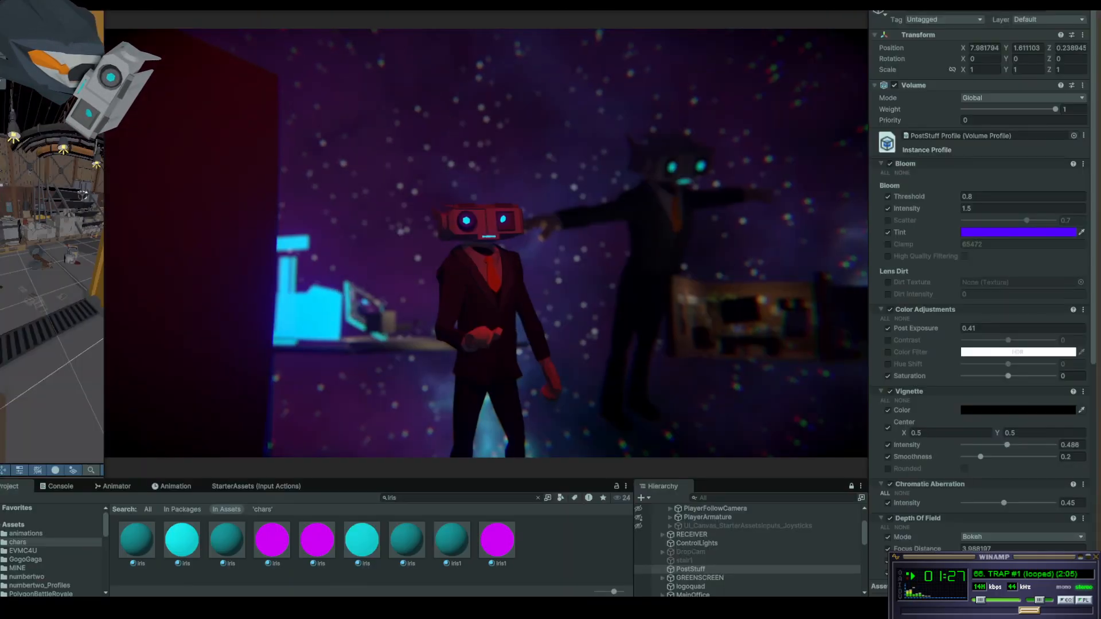
{"action": "left_click", "coordinate": [895, 85]}
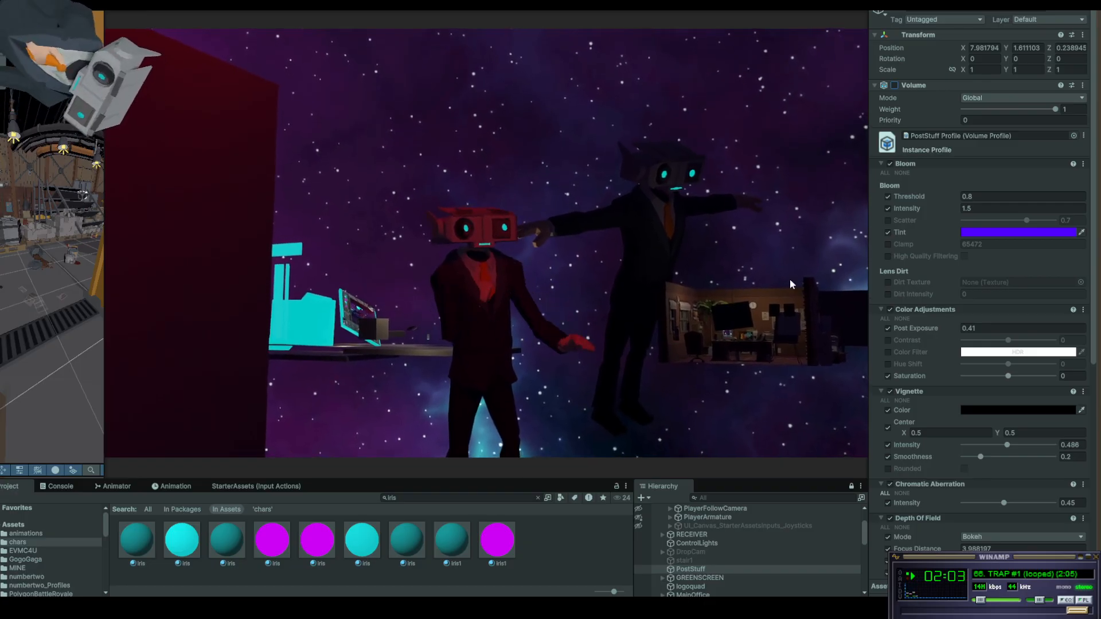
{"action": "left_click", "coordinate": [1071, 22]}
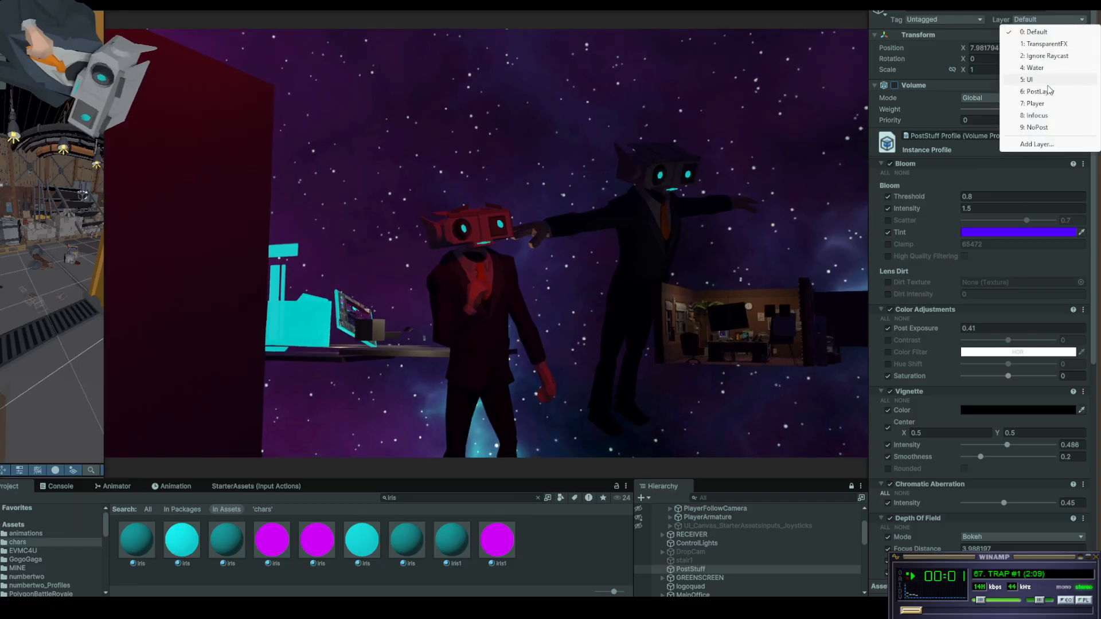
{"action": "key", "text": "Escape"}
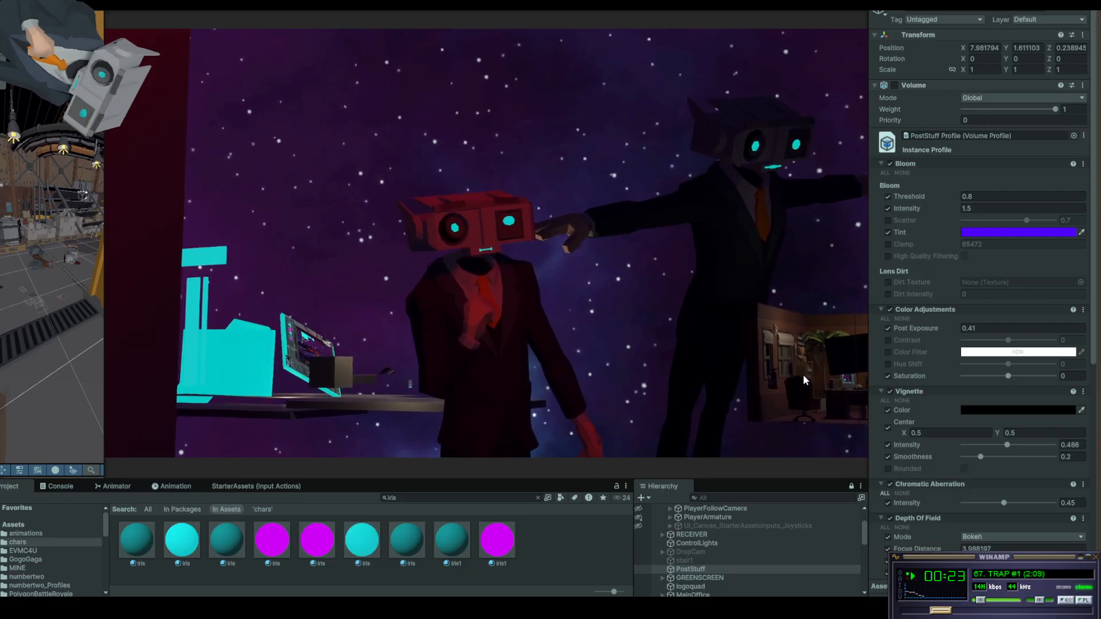
{"action": "left_click", "coordinate": [894, 85]}
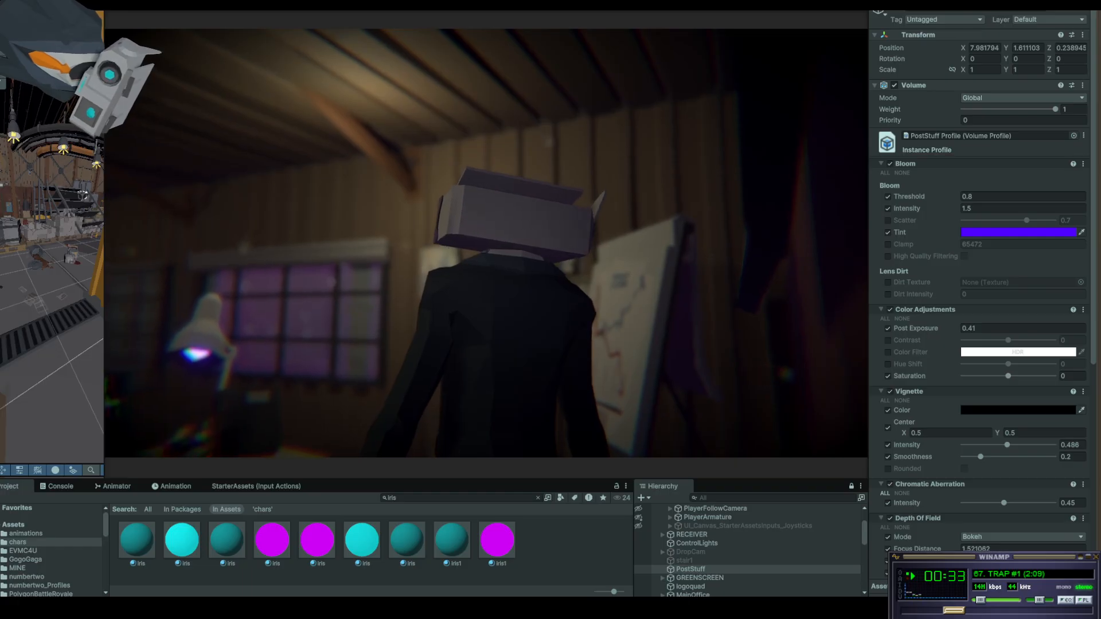
{"action": "key", "text": "shift+space"}
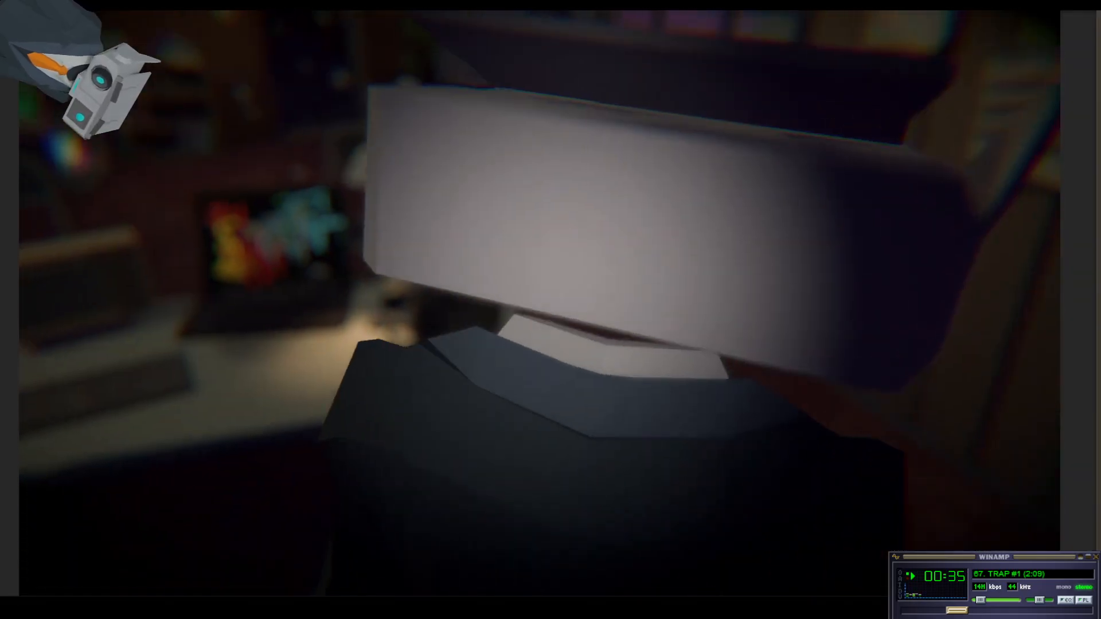
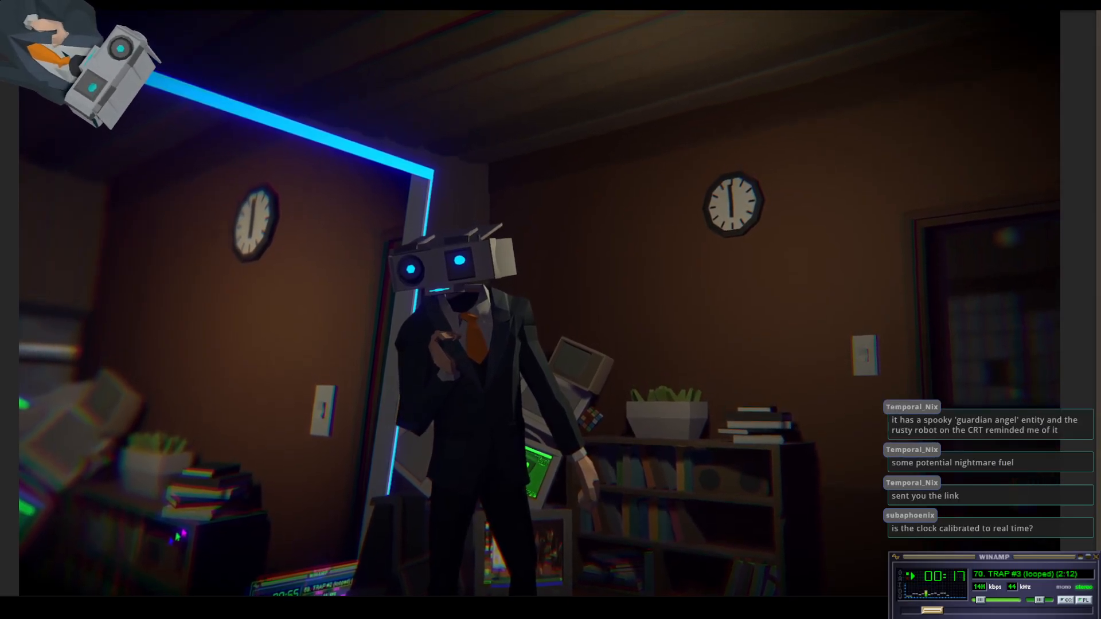
Bring the YouTube video "Oddworld: Abe's Oddysee - Guardian Angel" over the game, skip ahead in it and close it
{"action": "left_click_drag", "start_coordinate": [1090, 240], "coordinate": [713, 43]}
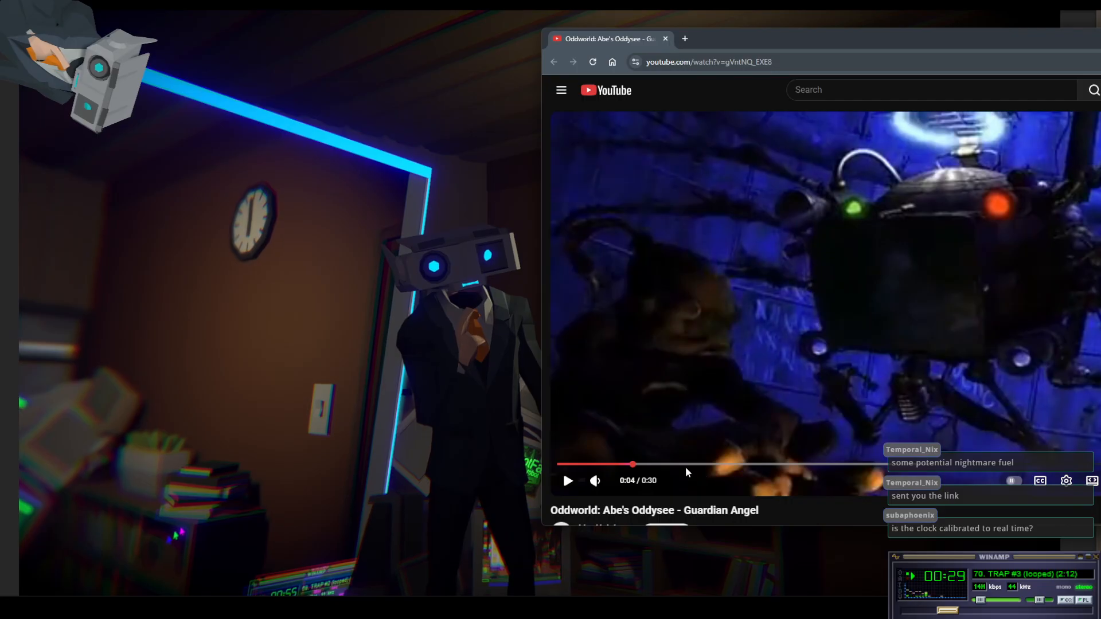
{"action": "left_click_drag", "start_coordinate": [688, 464], "coordinate": [729, 445]}
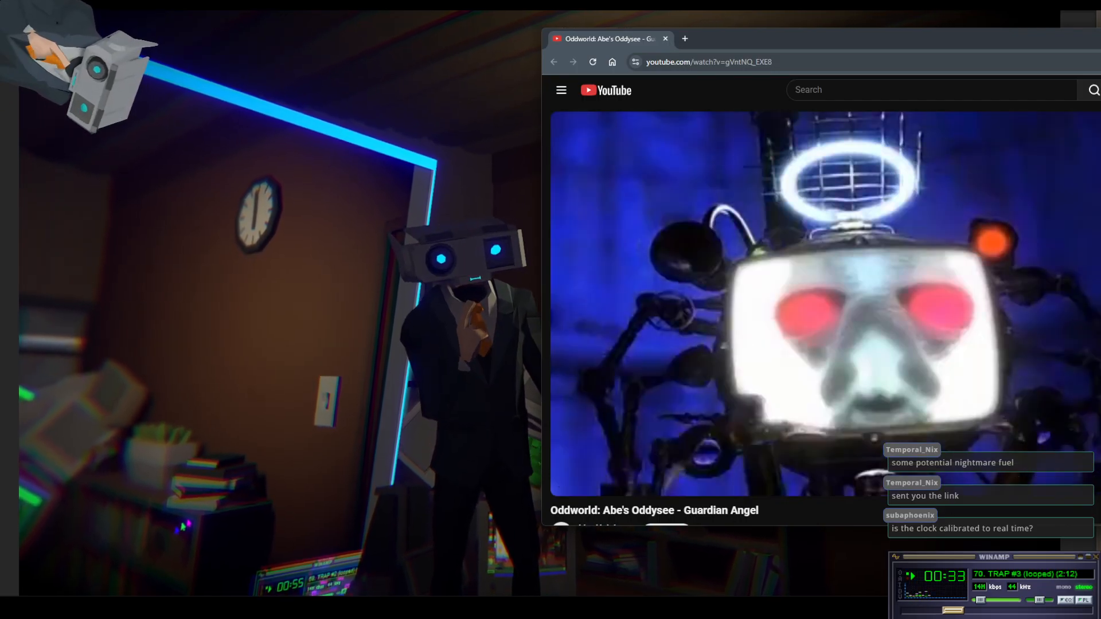
{"action": "left_click", "coordinate": [666, 39]}
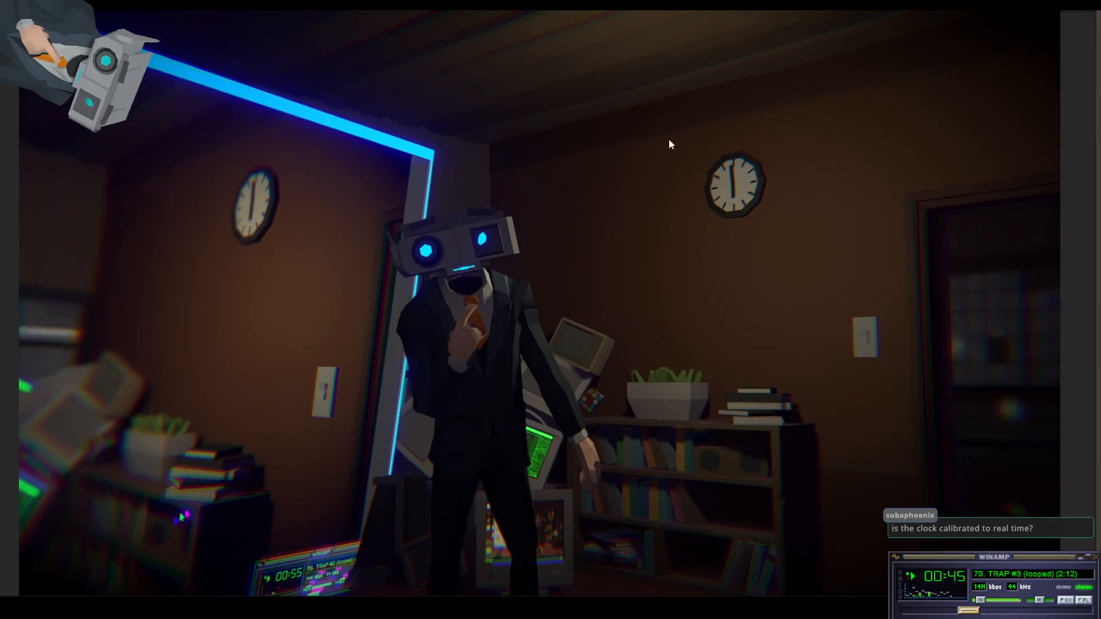
Restore the editor layout, search the hierarchy for "clock" and frame SM_Prop_Clock_01 (3) in the scene
{"action": "key", "text": "shift+space"}
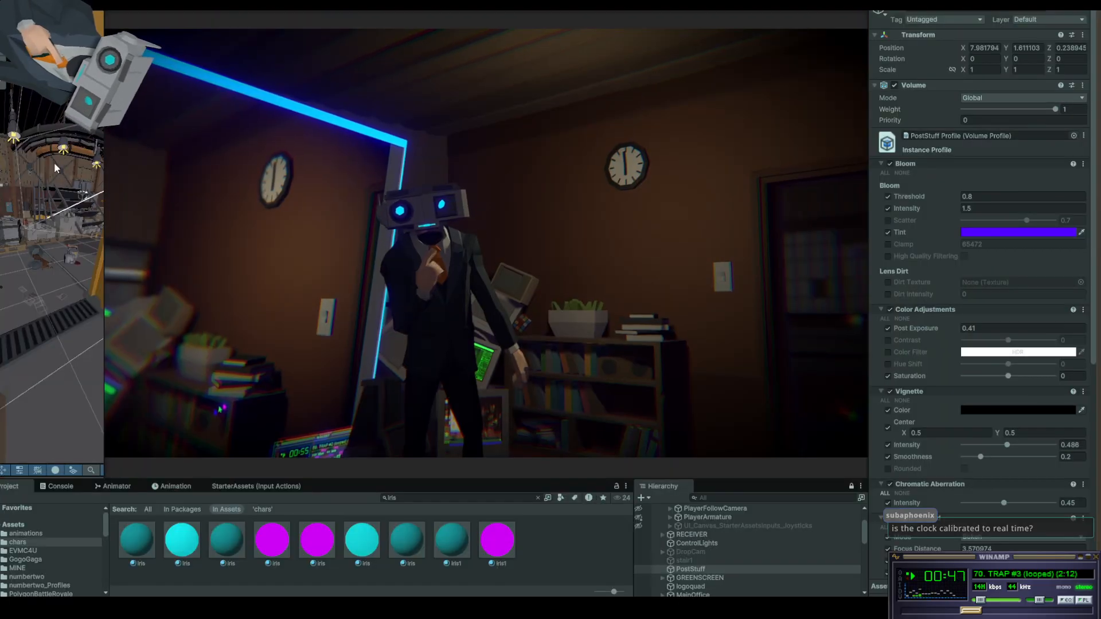
{"action": "left_click", "coordinate": [730, 498]}
{"action": "type", "text": "clock"}
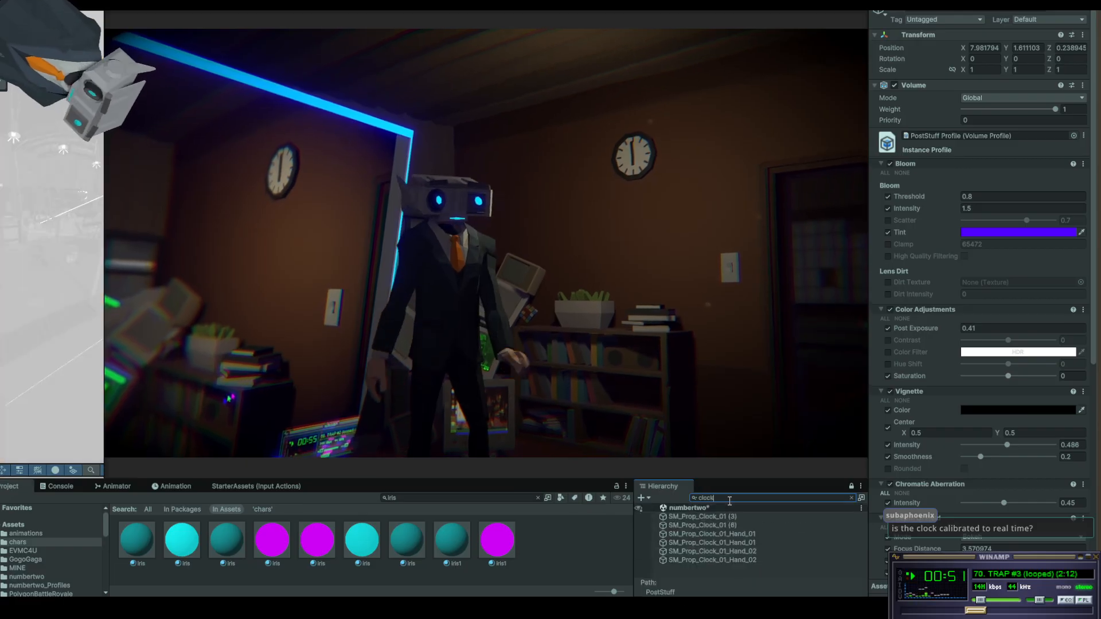
{"action": "left_click", "coordinate": [724, 517]}
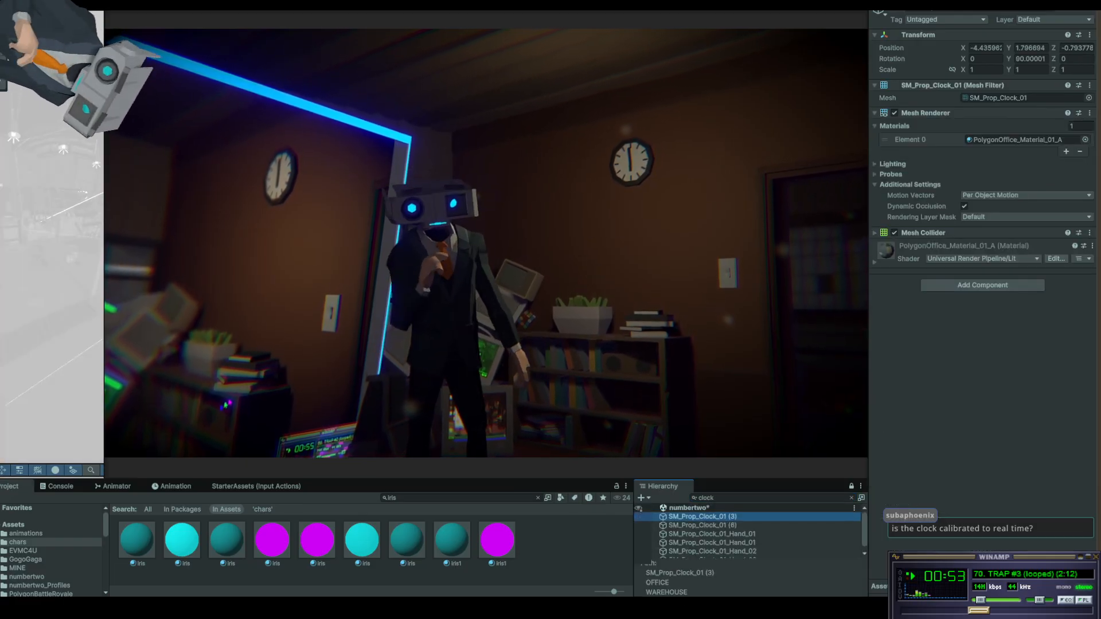
{"action": "key", "text": "f"}
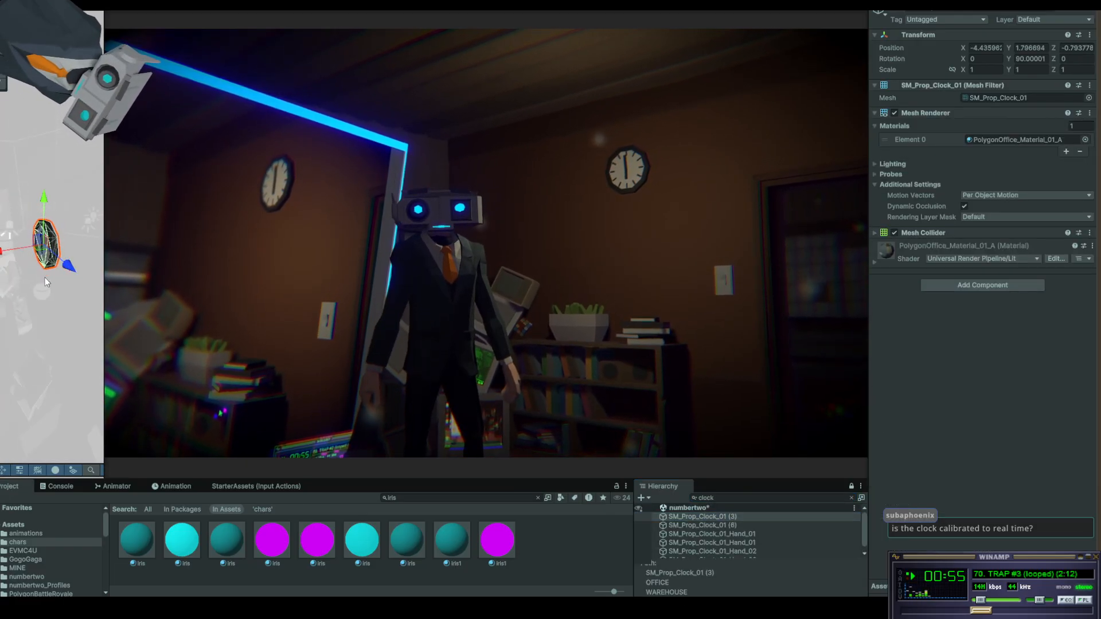
Examine the wall clock up close, expand its hierarchy entry to inspect the hand objects, and maximize the game view
{"action": "scroll", "coordinate": [54, 273], "scroll_direction": "up", "scroll_amount": 2}
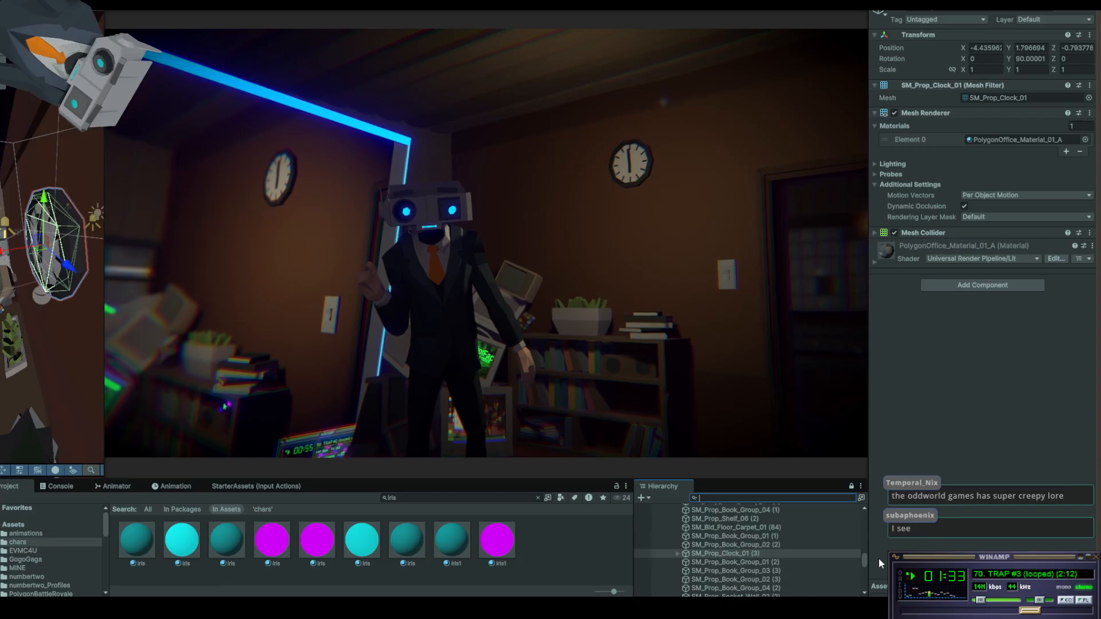
{"action": "left_click", "coordinate": [678, 554]}
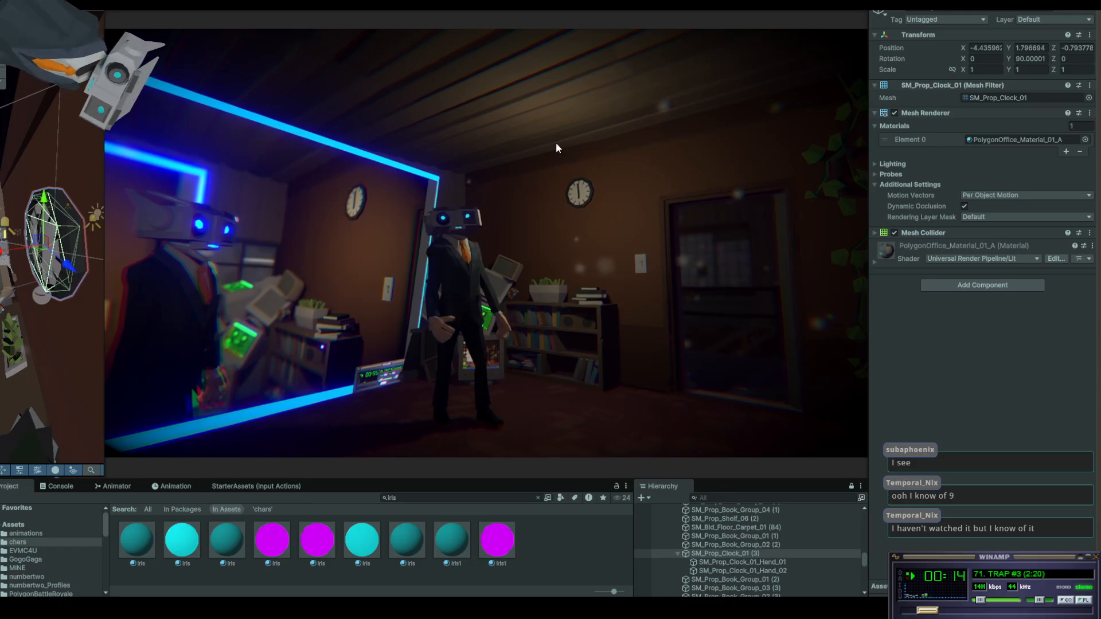
{"action": "key", "text": "shift+space"}
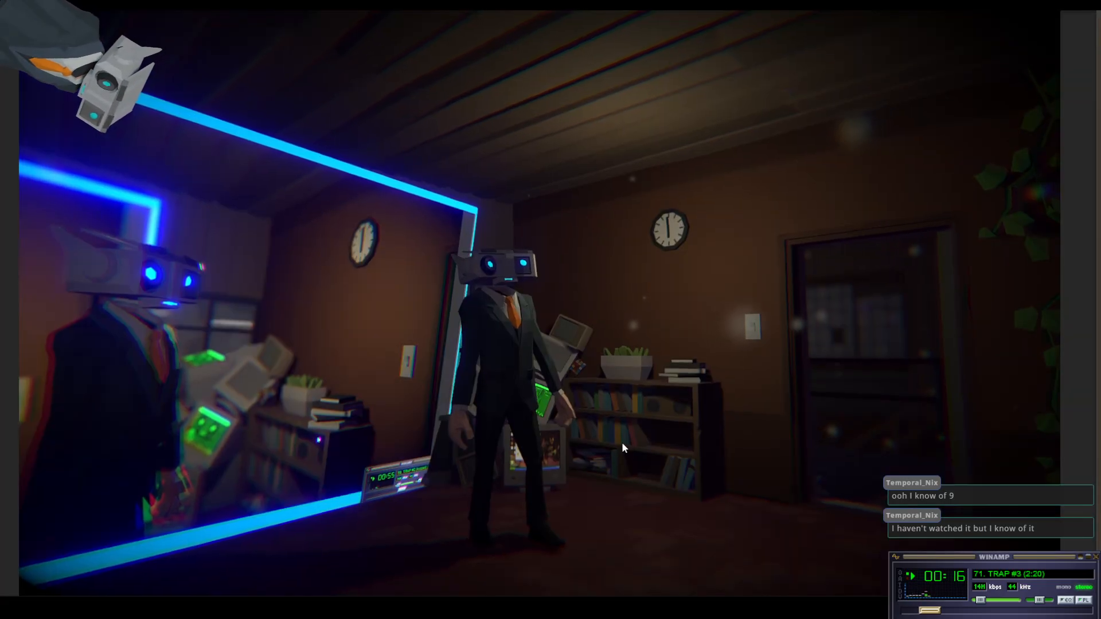